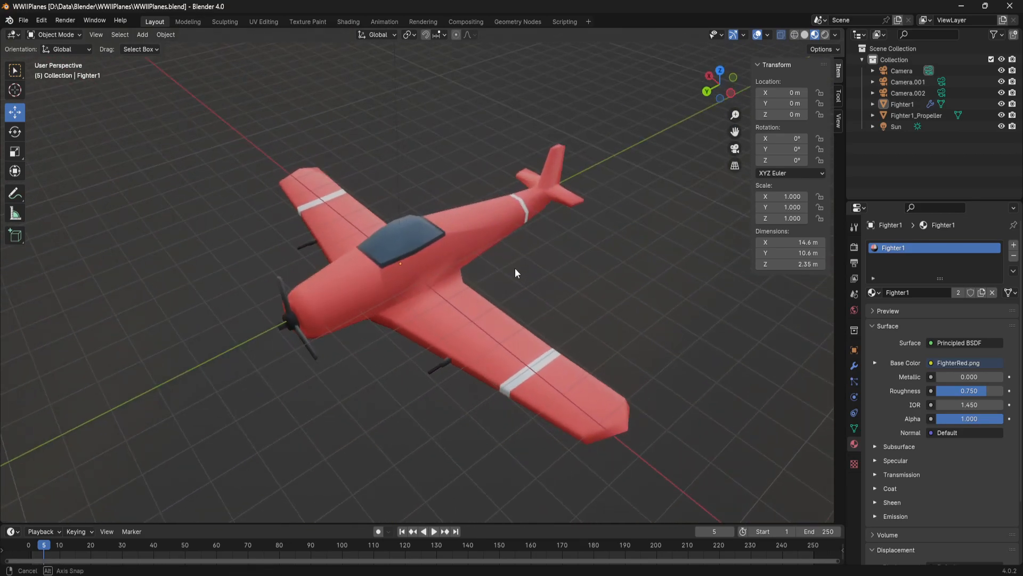
middle_click_drag(507, 271, 541, 260)
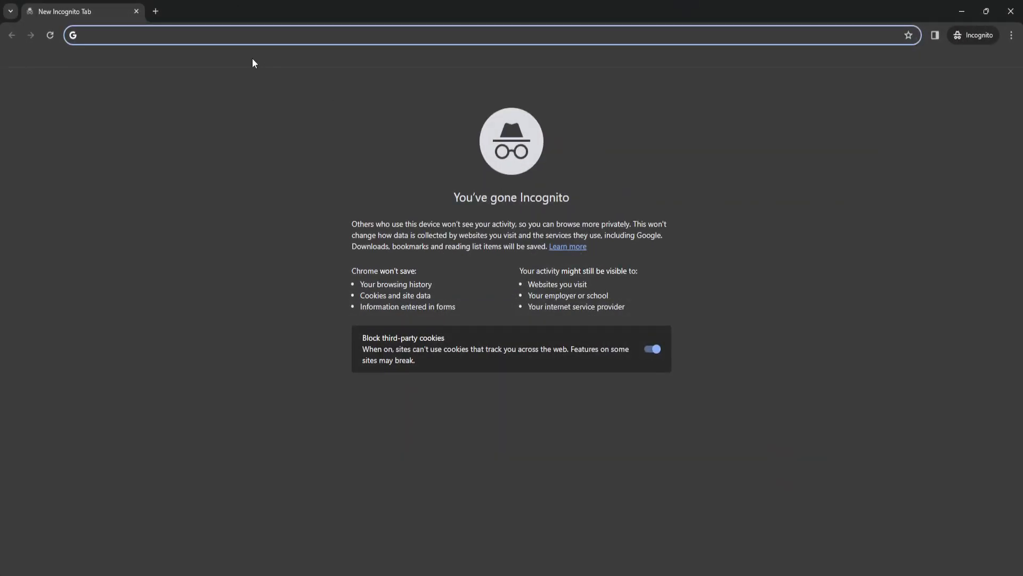
Open the Blender download page from blender.org and view the list of macOS, Linux and other versions.
type("blender.org")
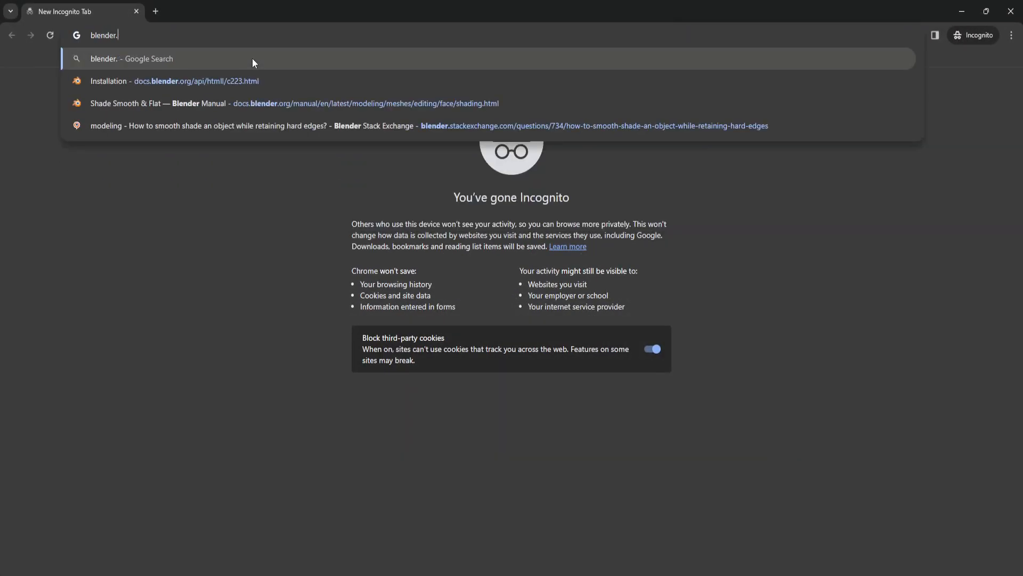
key("Return")
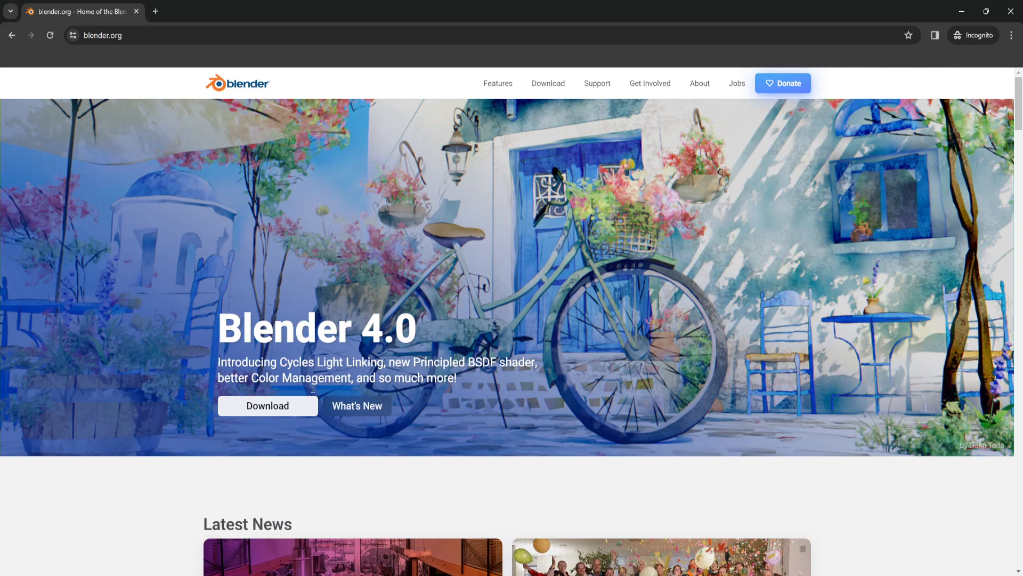
left_click(255, 408)
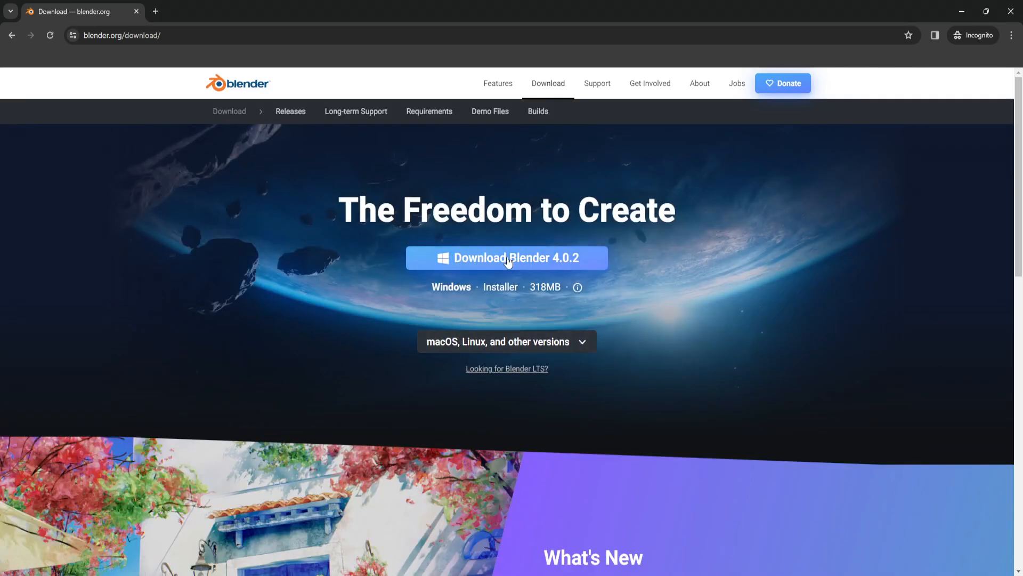
left_click(583, 341)
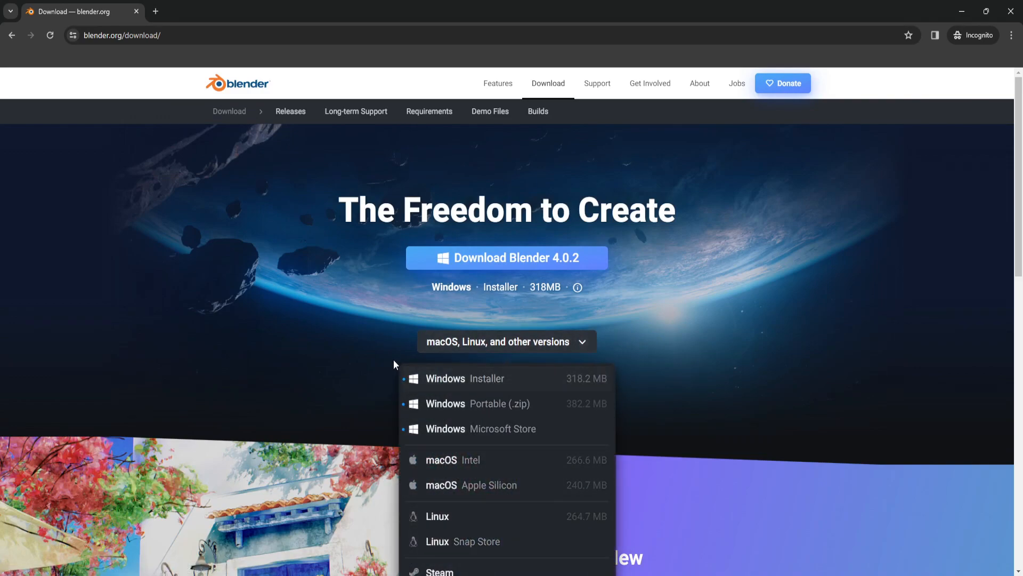
left_click(254, 366)
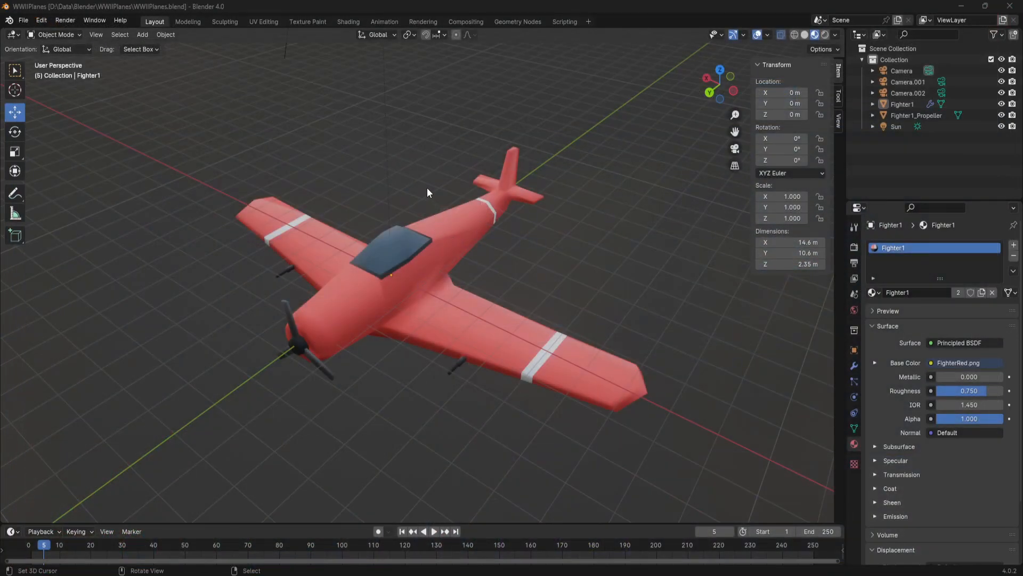
Switch from the WWIIPlanes project to the other Blender window containing the unsaved default cube scene.
middle_click_drag(345, 182, 299, 202)
mouse_move(181, 573)
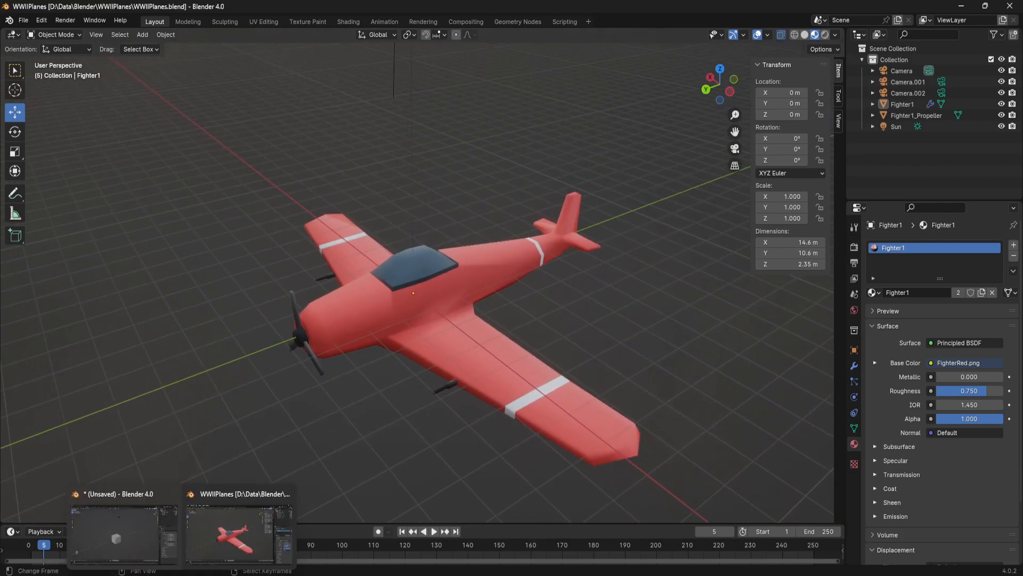
left_click(124, 530)
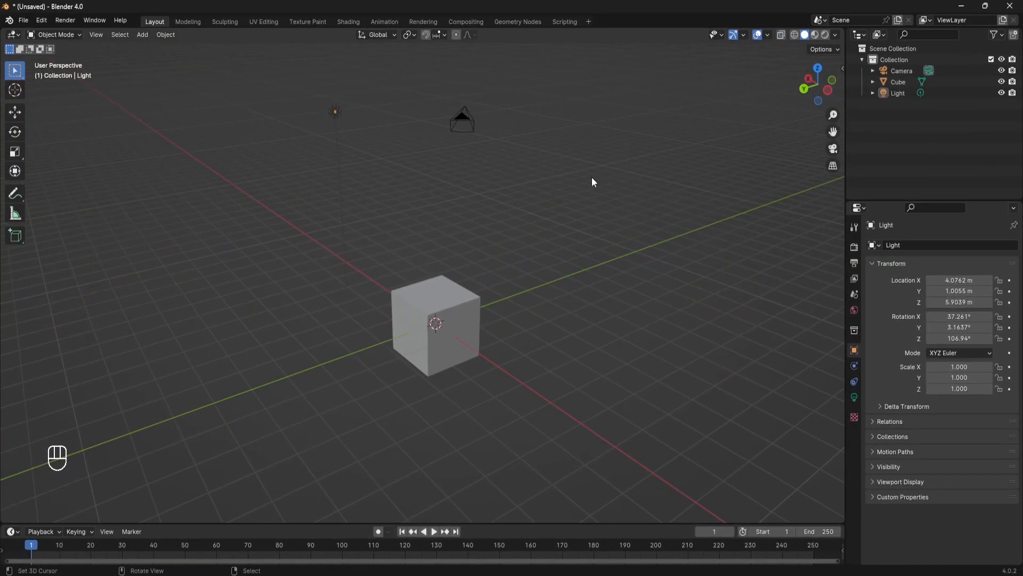
middle_click_drag(510, 179, 504, 191)
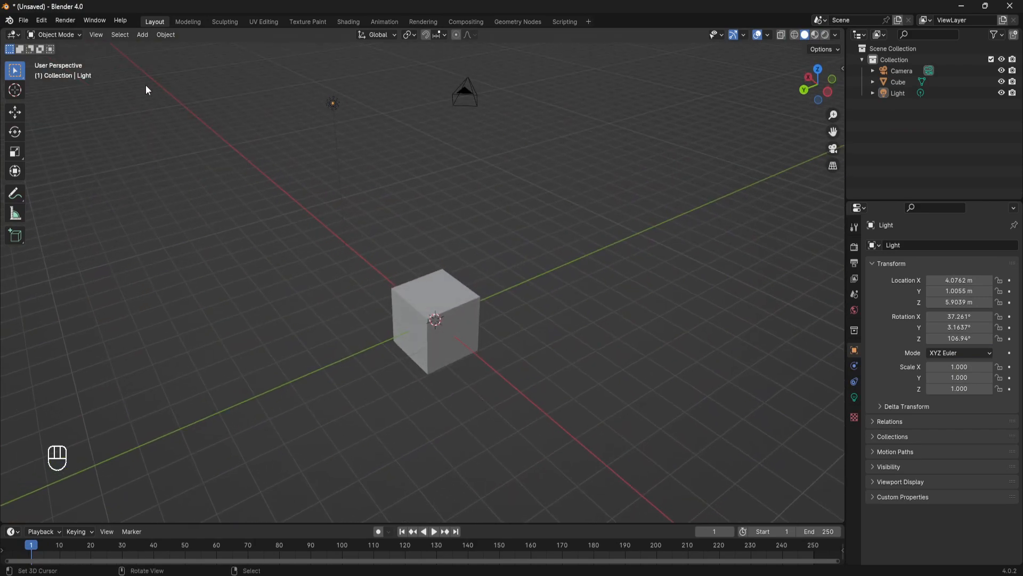
Open Blender's preferences, collapse the Screencast Keys add-on details, and examine the Keymap settings before closing them.
left_click(42, 21)
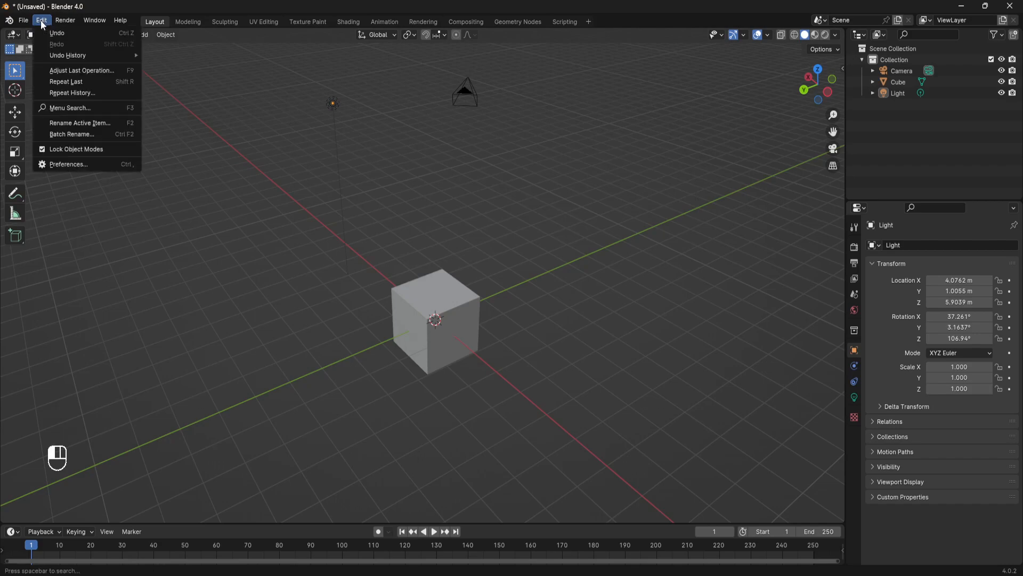
left_click(61, 162)
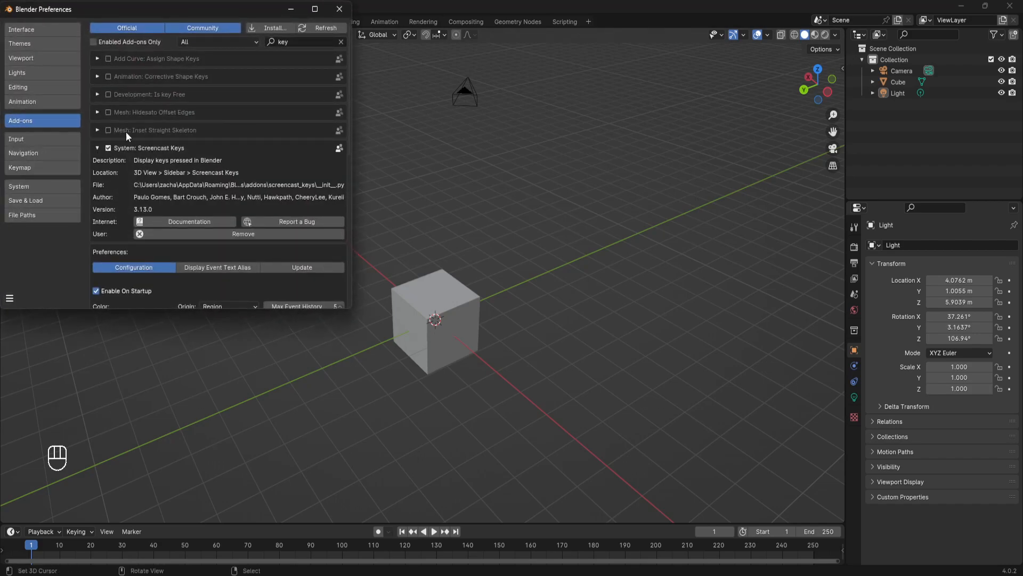
left_click_drag(169, 7, 415, 95)
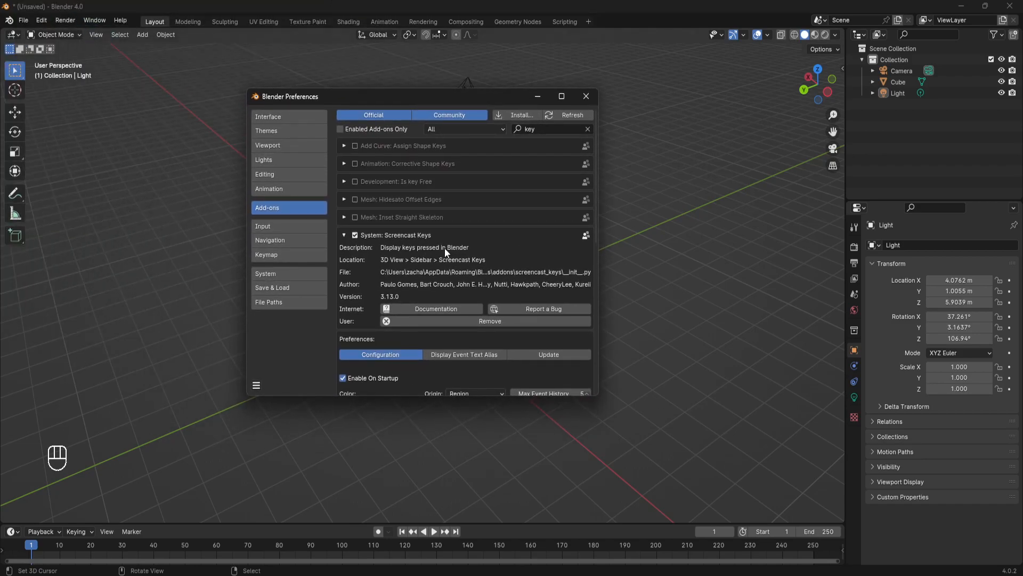
left_click(343, 235)
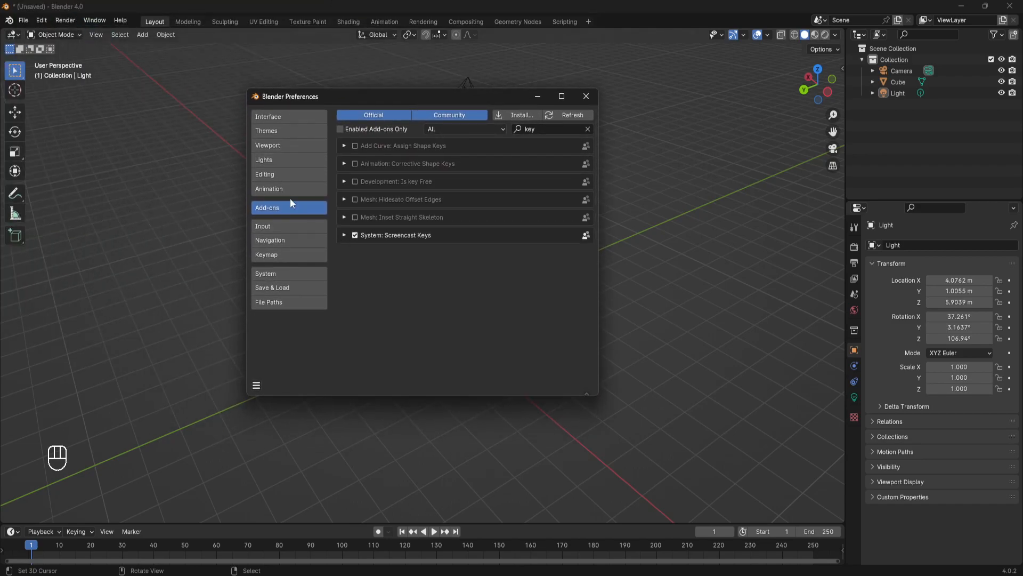
left_click(273, 252)
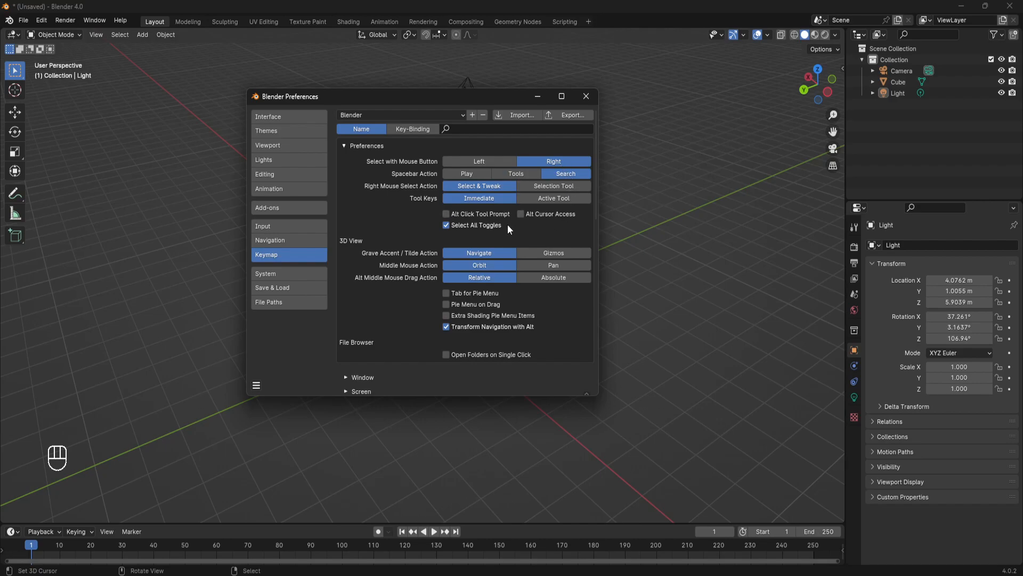
left_click(587, 96)
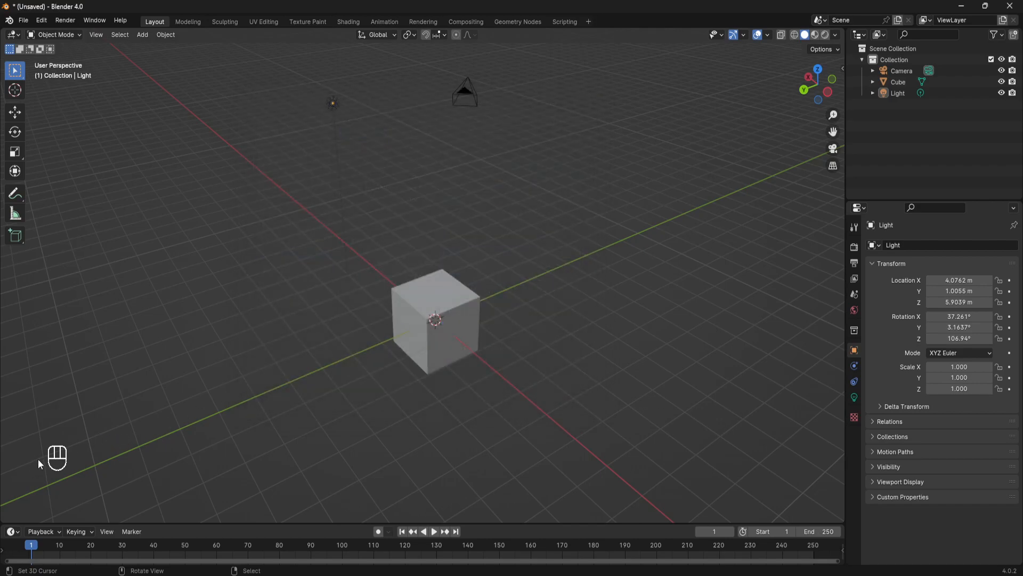
Move the 3D cursor to an empty spot on the grid and scale the camera, cube and light down together to about 0.641.
middle_click_drag(120, 421, 247, 358)
left_click(247, 359)
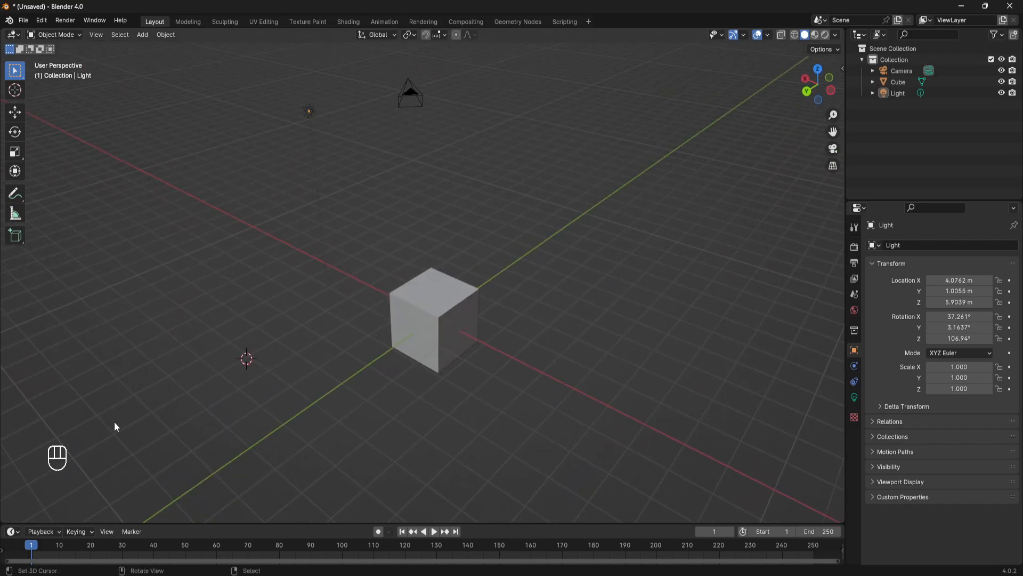
key("d")
key("a")
key("d")
key("a")
key("s")
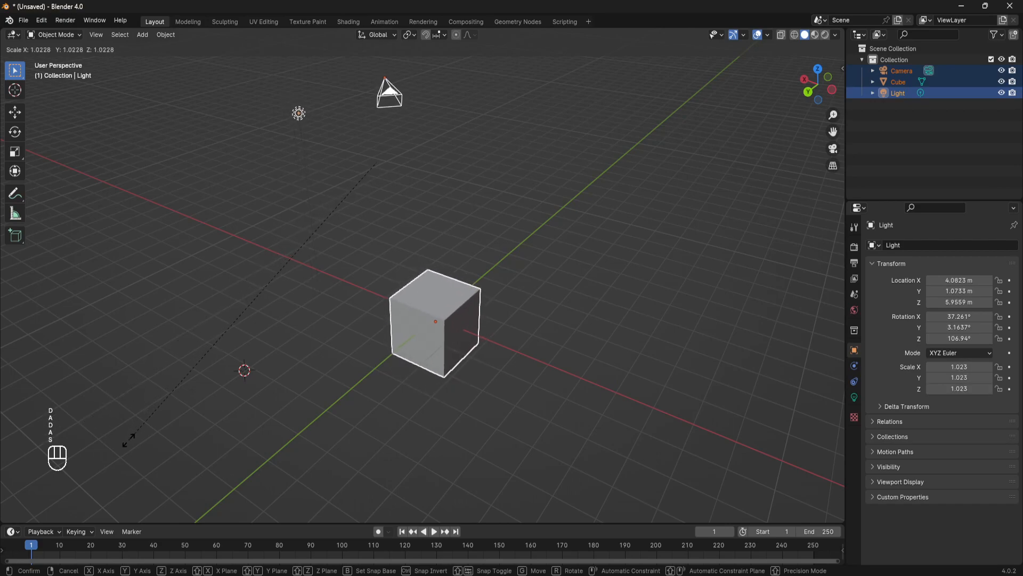
left_click(193, 426)
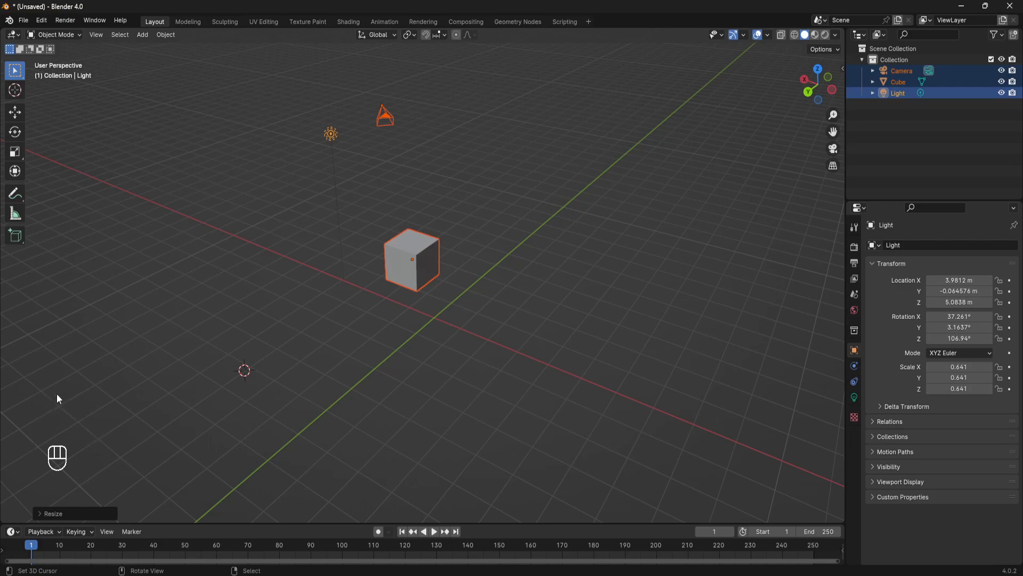
Undo the scaling of the camera, cube and light.
mouse_move(489, 304)
middle_mouse_down()
mouse_move(466, 286)
mouse_move(476, 290)
middle_mouse_up()
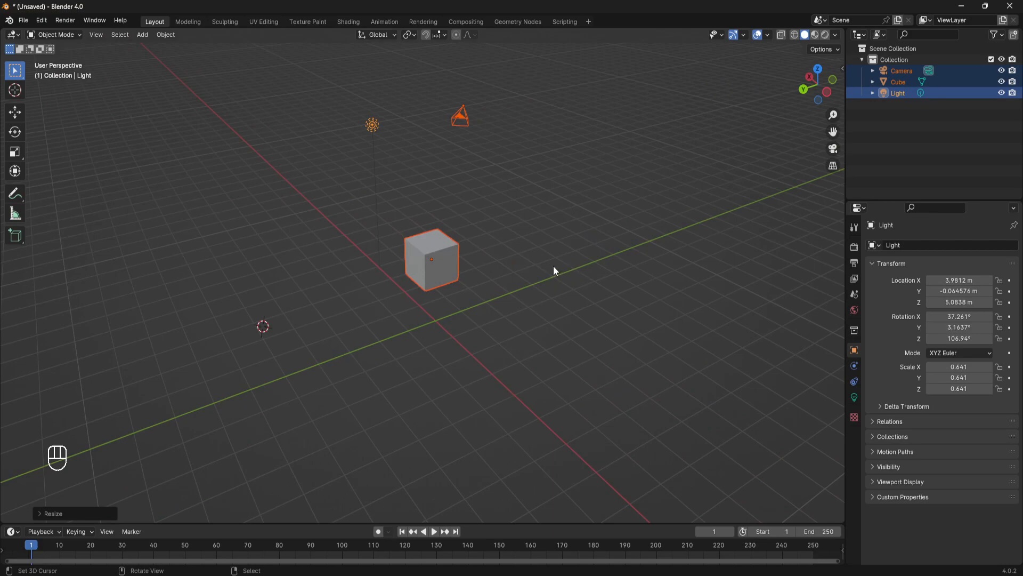
middle_click_drag(542, 265, 485, 244)
key("ctrl+z")
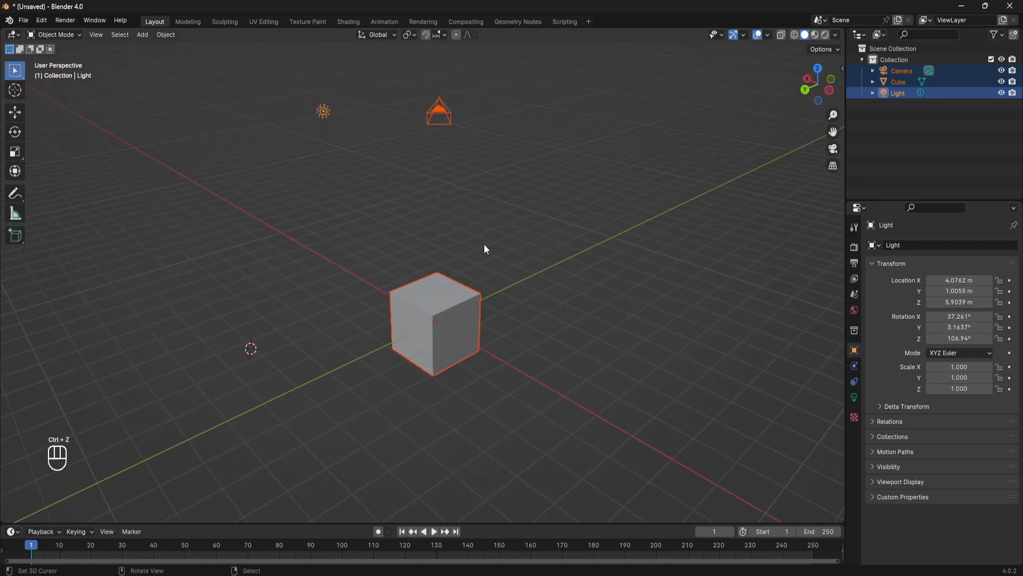
Create a new General file, discarding the changes to the untitled scene.
left_click(23, 21)
mouse_move(39, 35)
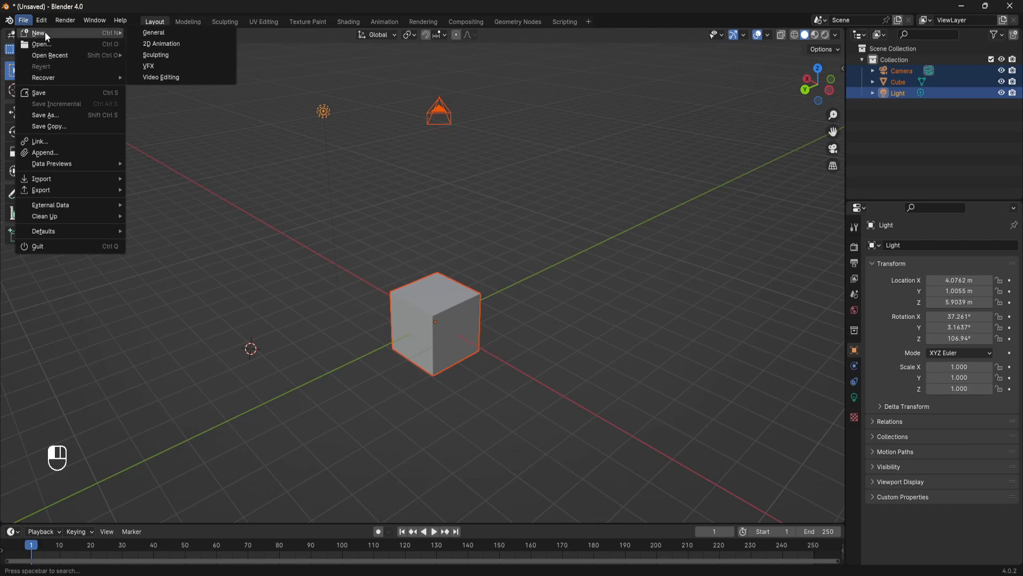
left_click(149, 33)
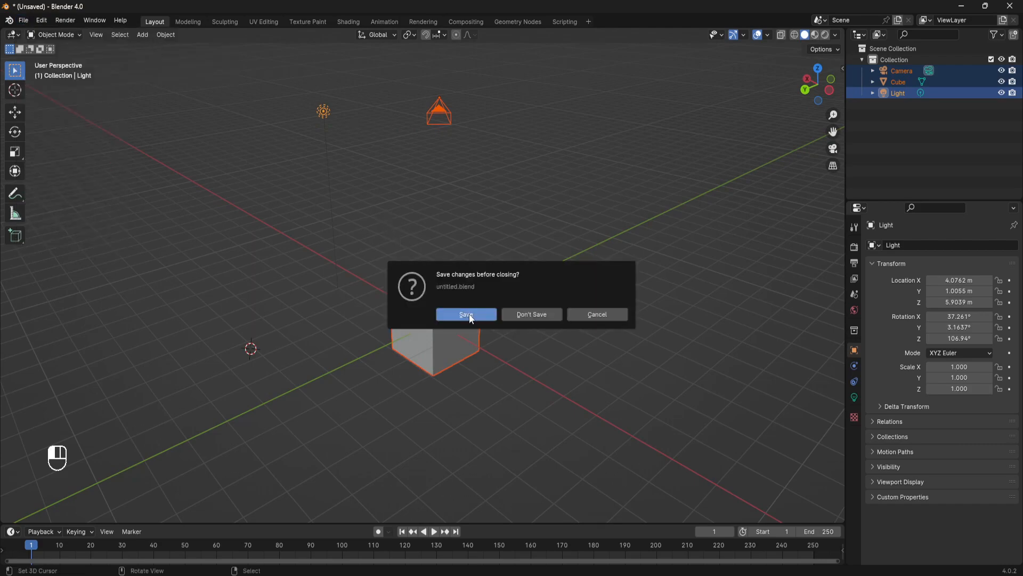
left_click(534, 316)
middle_click_drag(430, 304, 542, 274)
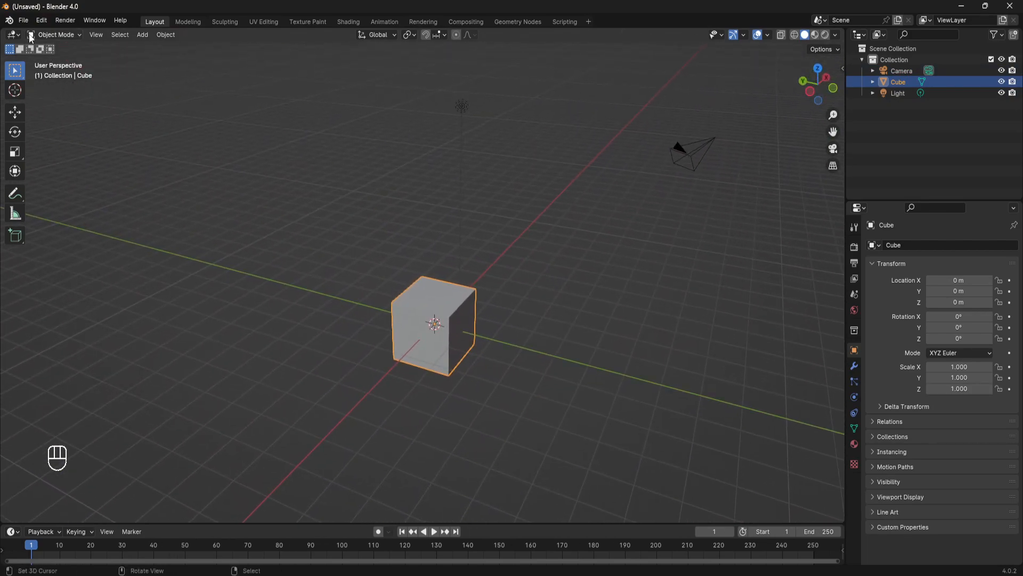
Look over the template options for starting a new file.
left_click(24, 20)
mouse_move(73, 33)
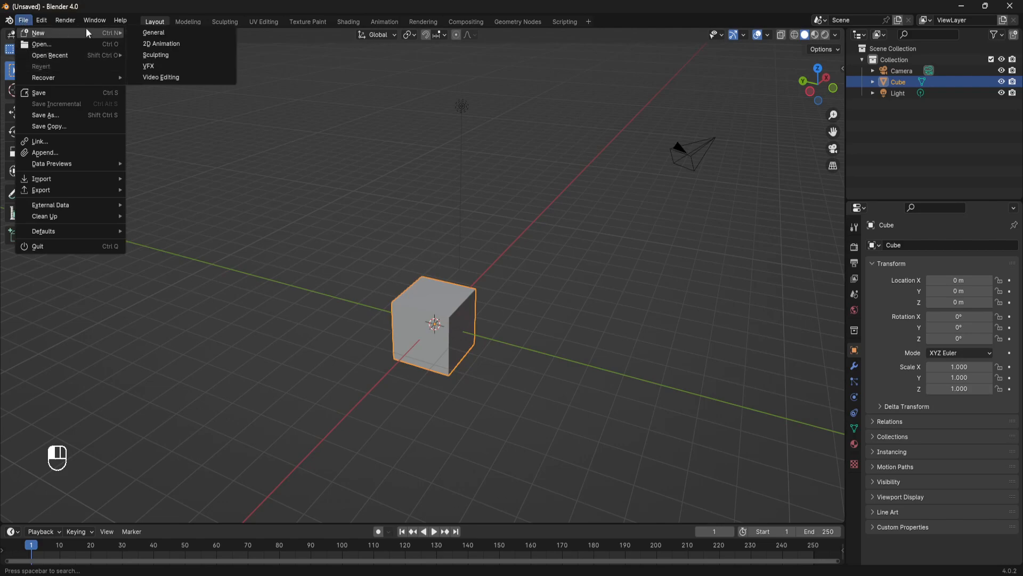
left_click(161, 33)
middle_click_drag(557, 227, 651, 302)
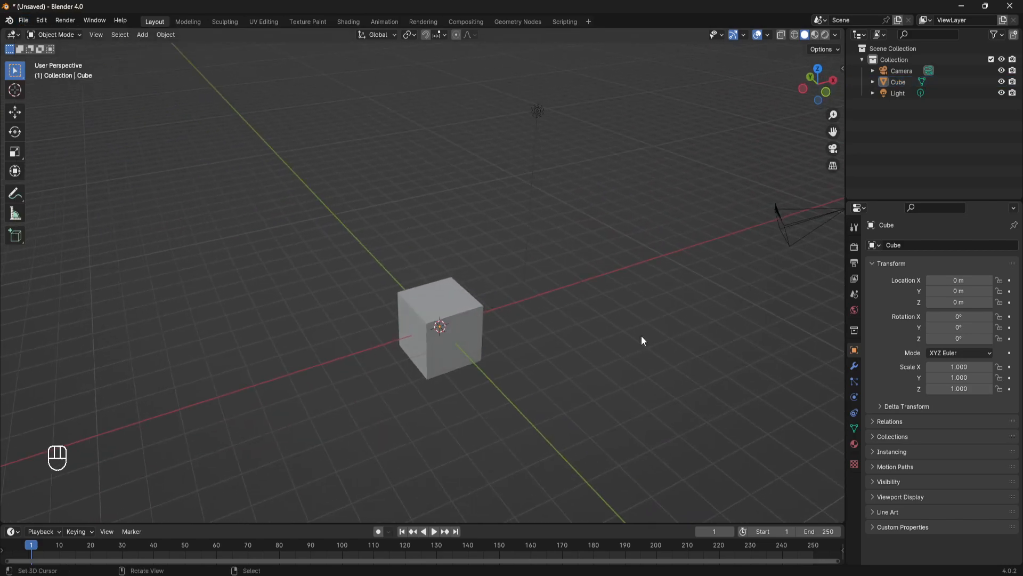
middle_click_drag(468, 340, 423, 341)
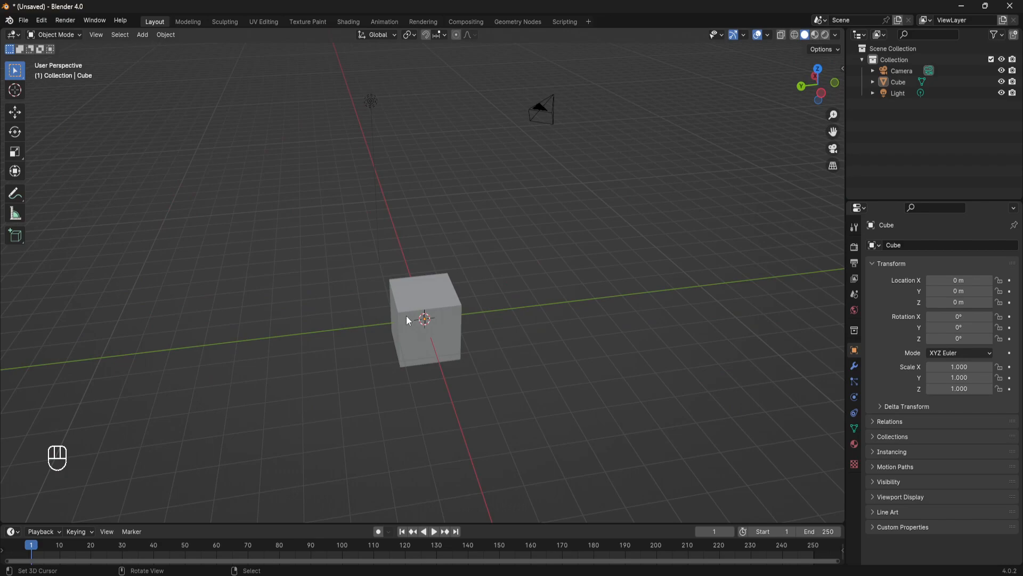
middle_click_drag(206, 288, 424, 239)
Save the scene as GDYUWorkshop.blend in the D:\Data\Blender\WWIIPlanes folder.
left_click(23, 20)
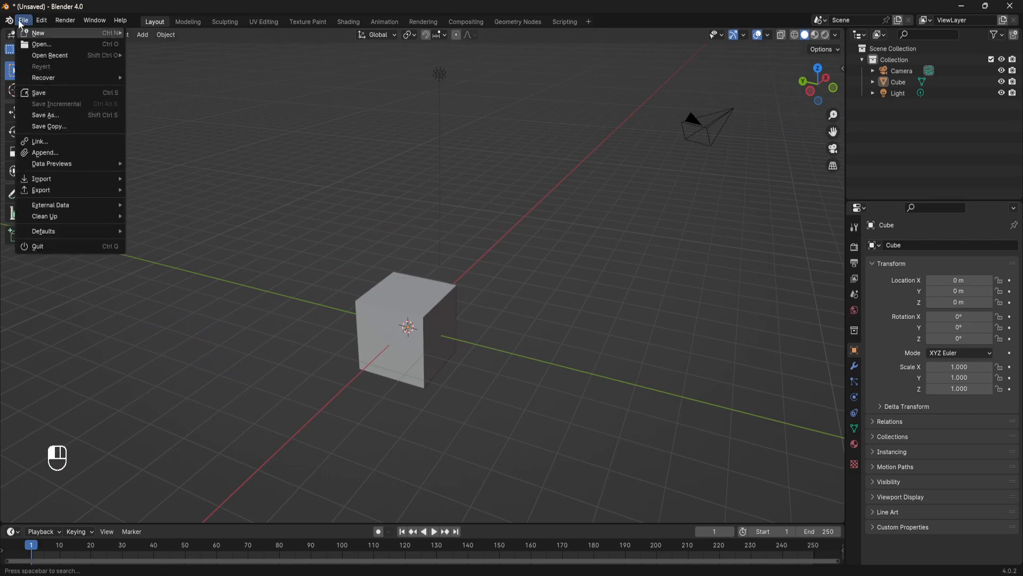
left_click(52, 116)
left_click(427, 453)
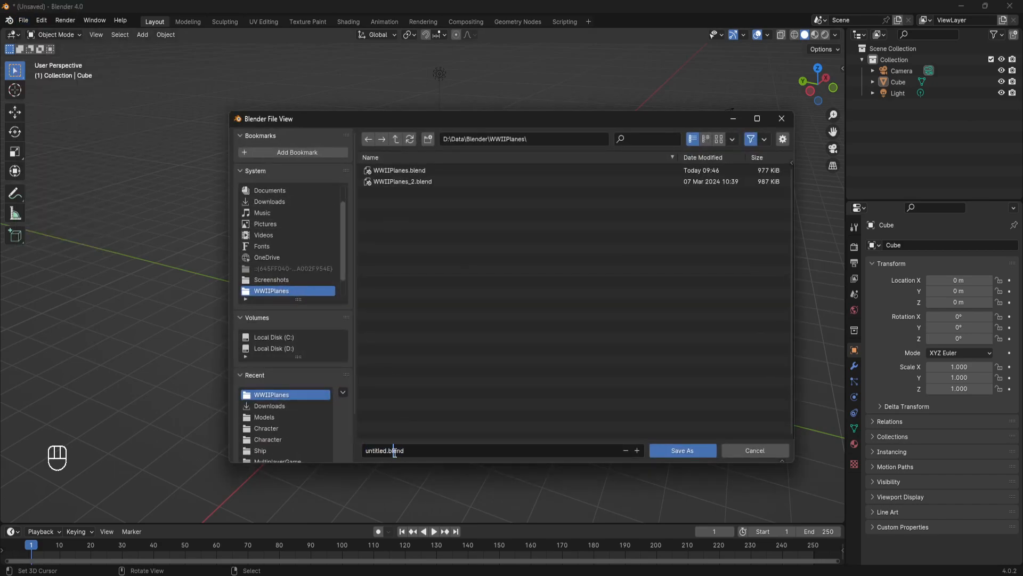
type("GDYU")
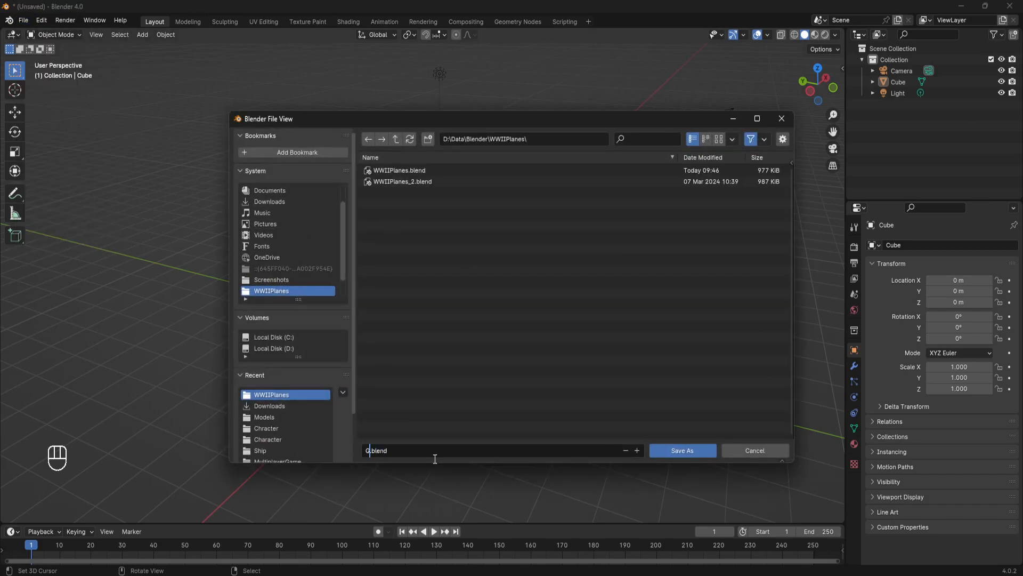
type("Workshop")
left_click(673, 451)
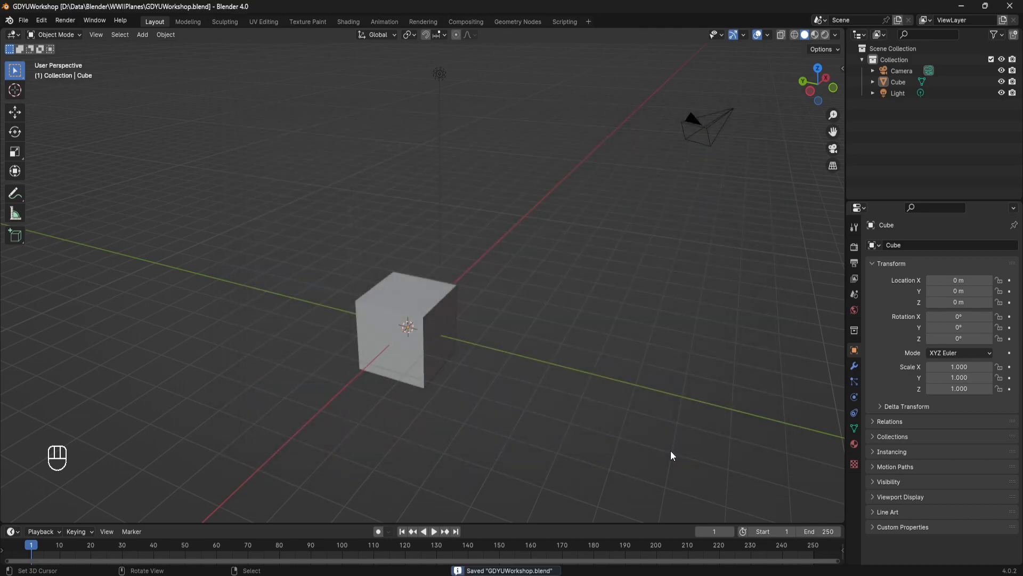
Save the GDYUWorkshop file again under its existing name.
middle_click_drag(490, 283, 450, 284)
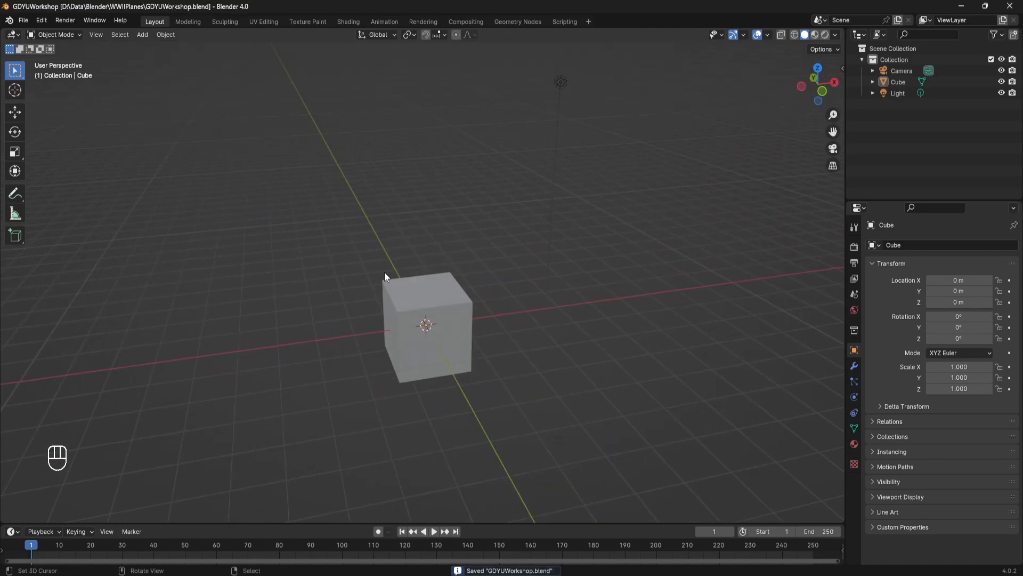
middle_click_drag(379, 265, 433, 268)
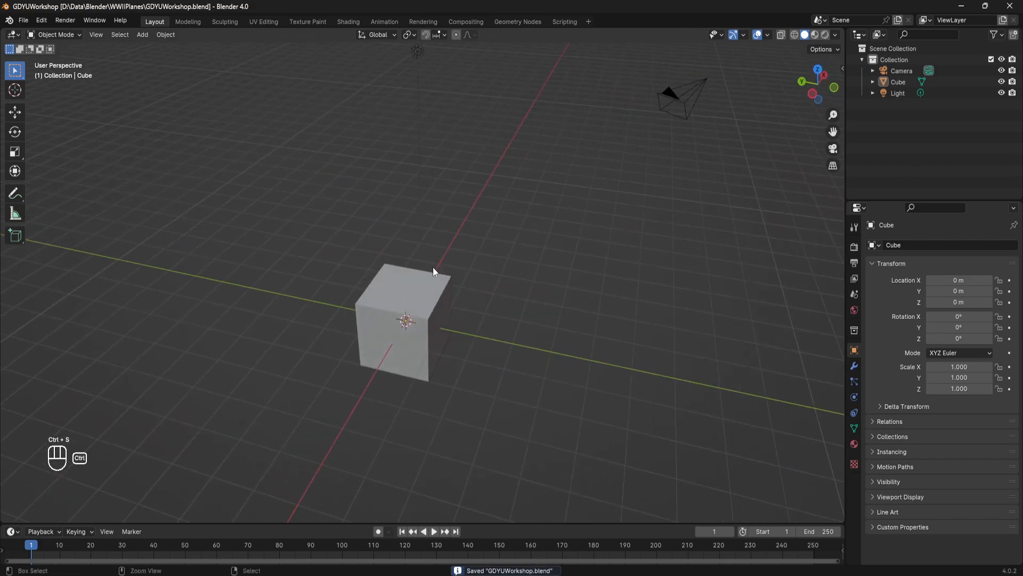
key("ctrl+s")
left_click(23, 20)
middle_click_drag(498, 258, 440, 235)
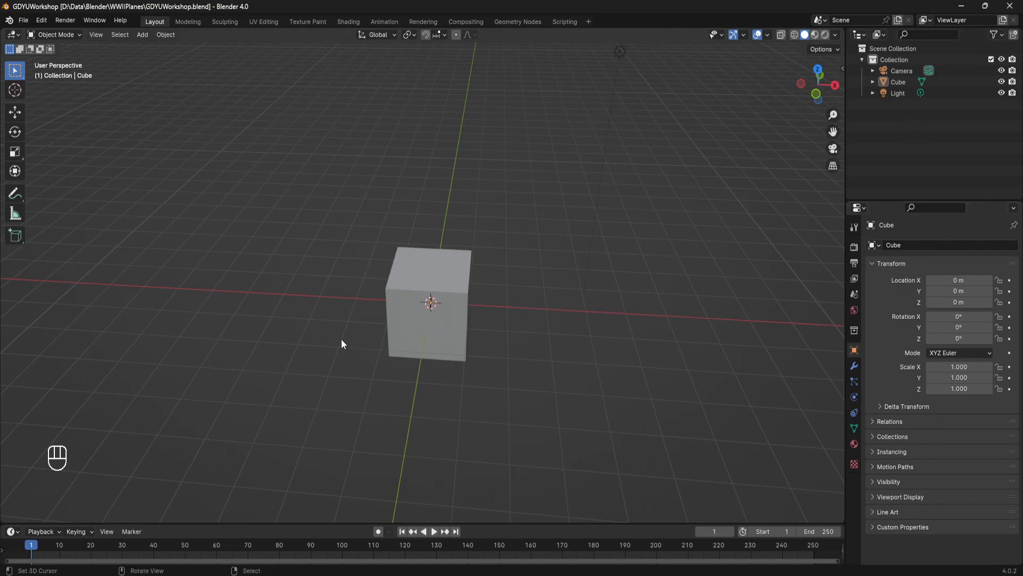
middle_click_drag(617, 276, 226, 247)
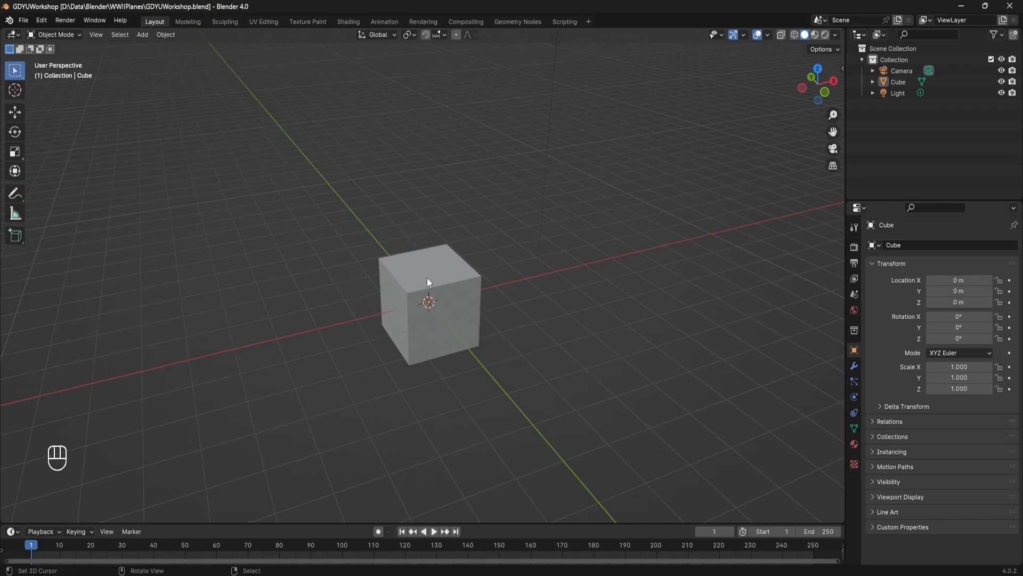
middle_click_drag(446, 310, 595, 267)
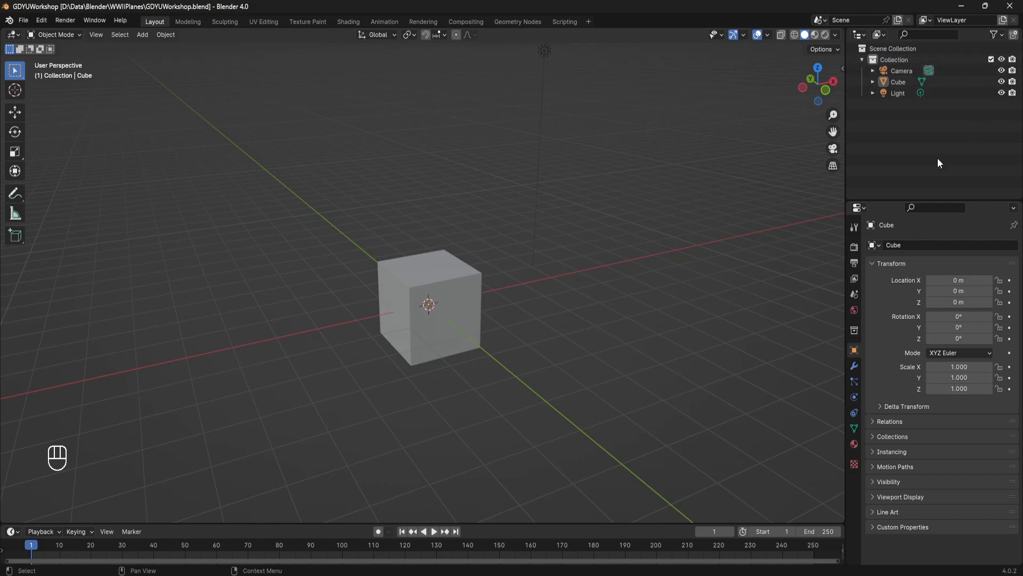
Keep the Outliner as the editor type for the object list and select the Camera, Cube and Light in turn, finishing on the Camera.
left_click(860, 34)
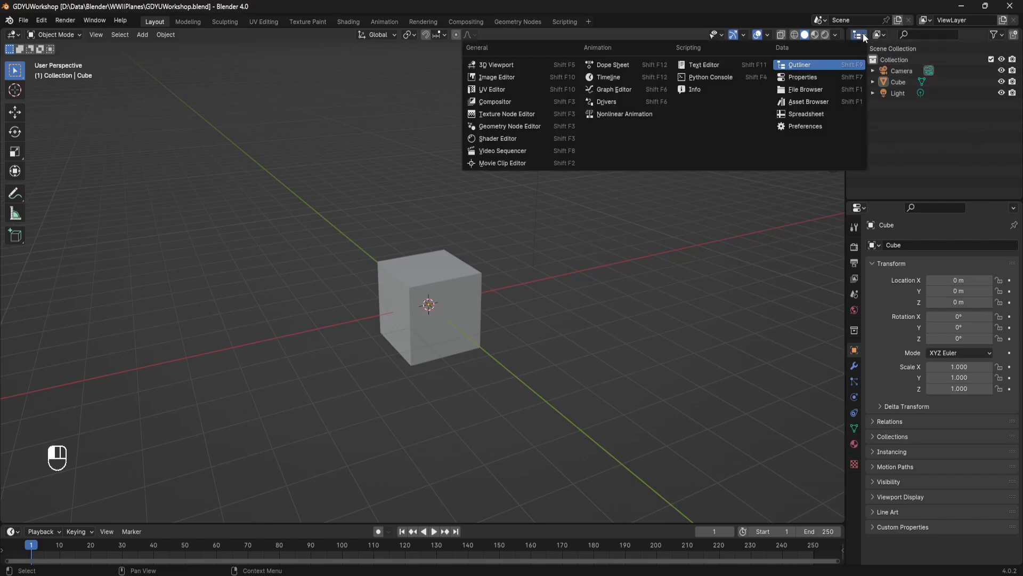
left_click(794, 65)
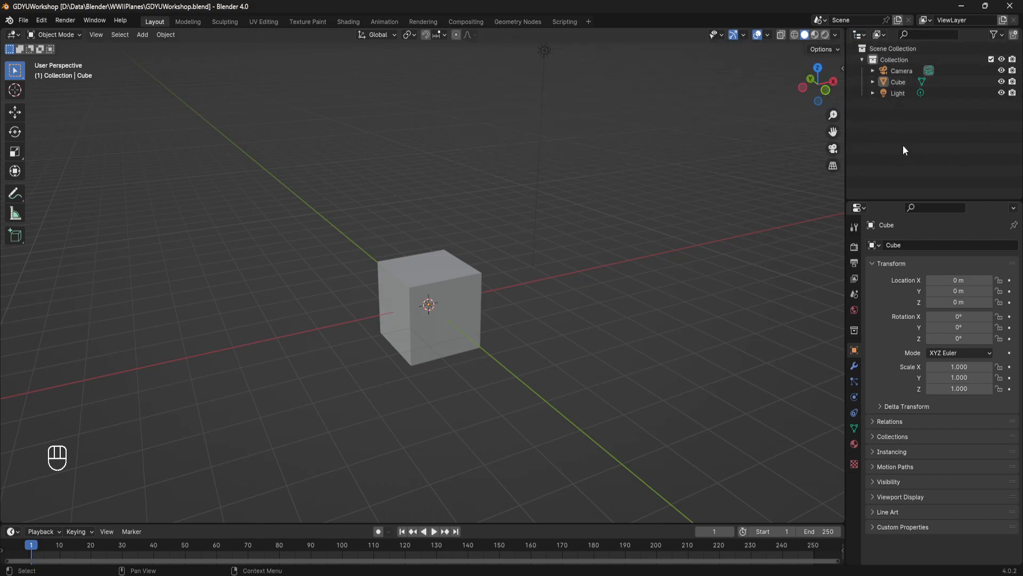
left_click(899, 74)
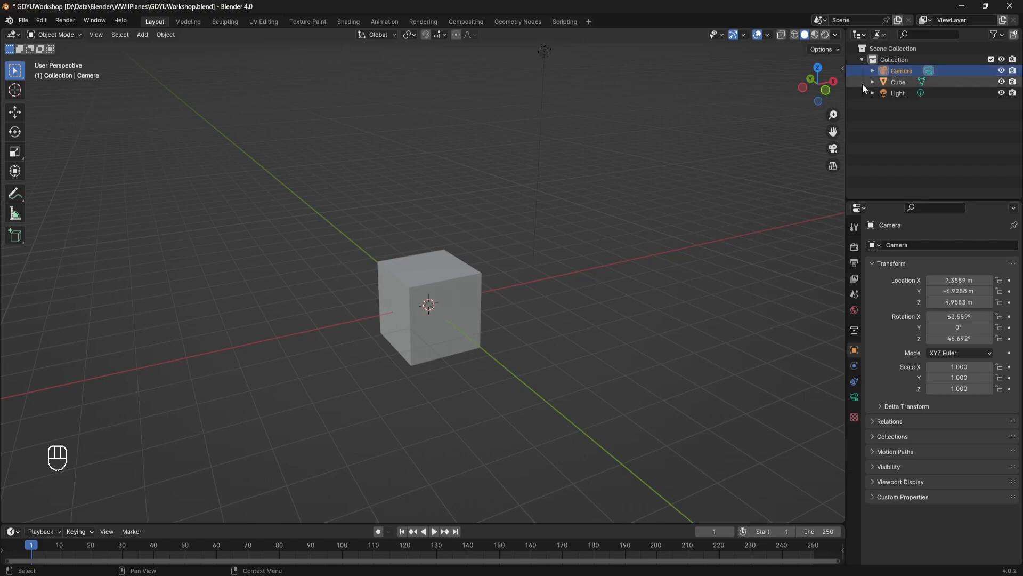
left_click(898, 82)
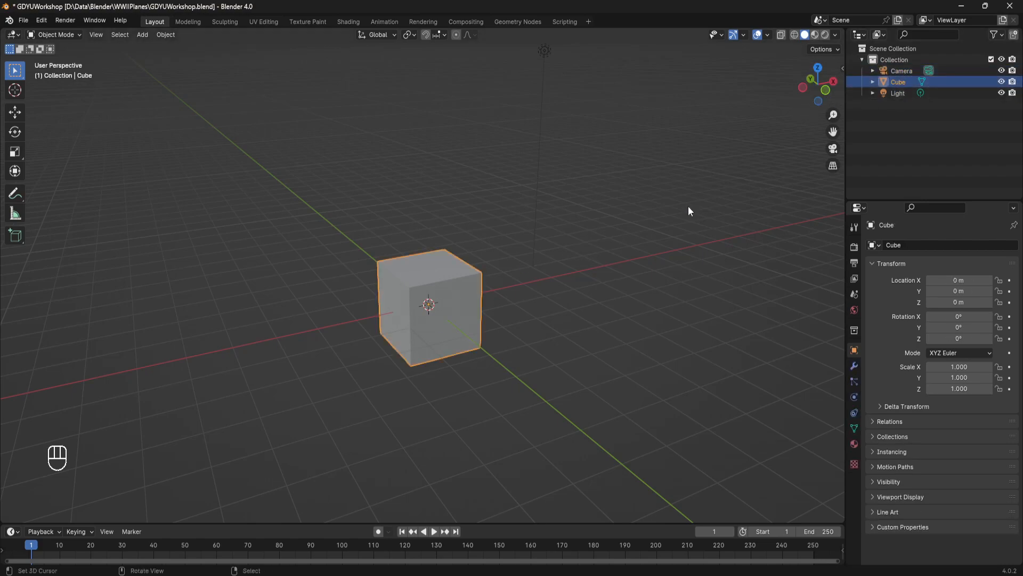
left_click(898, 93)
left_click(895, 70)
scroll(607, 197, "down", 5)
scroll(452, 222, "up", 5)
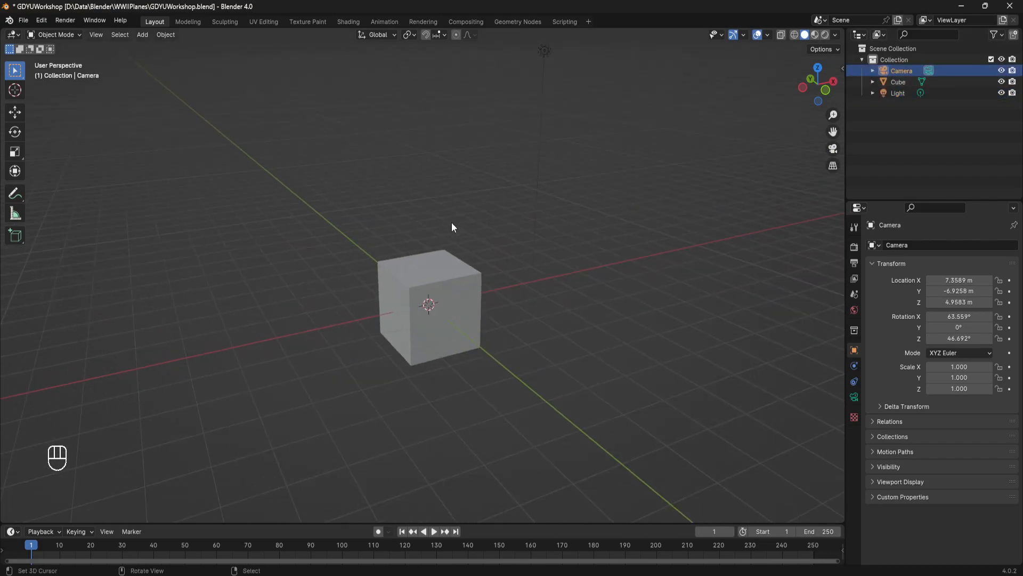
Switch the Outliner selection between the Light, Cube and Camera, ending with the Cube selected.
left_click(891, 94)
key("ctrl+z")
left_click(904, 94)
left_click(901, 82)
left_click(900, 71)
left_click(900, 83)
left_click(902, 70)
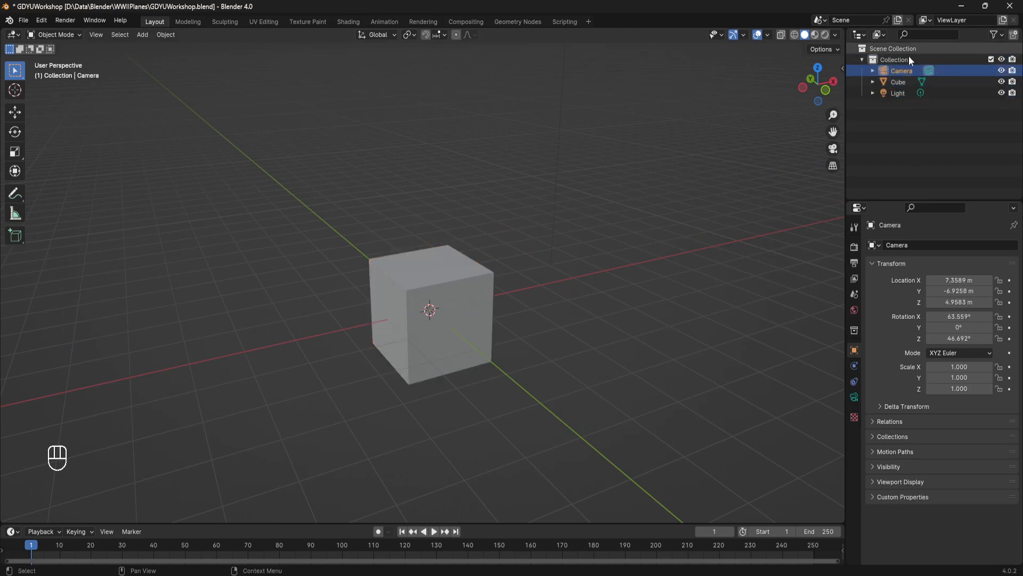
left_click(899, 82)
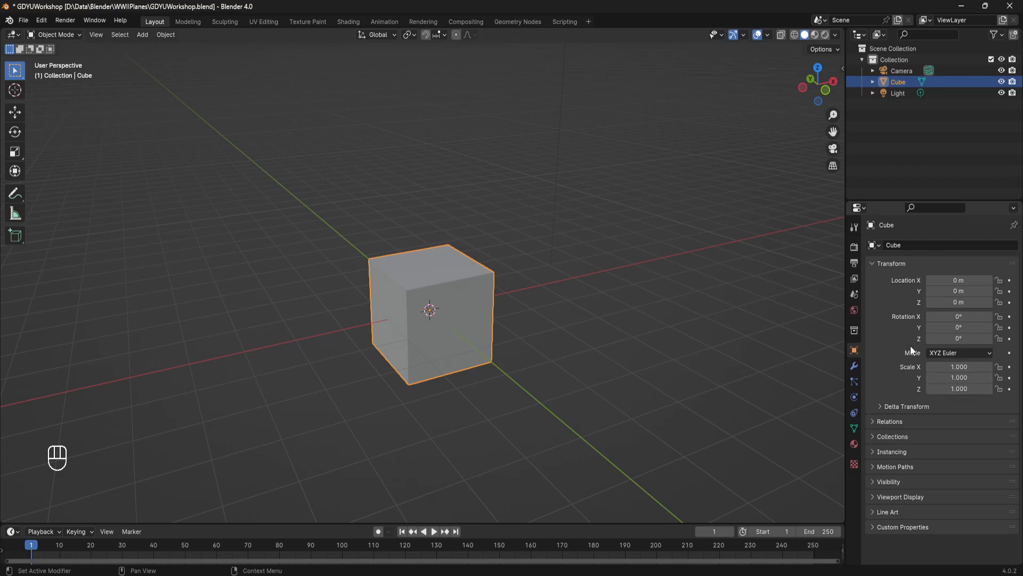
Look over the scene's render properties and the cube's modifier and material properties, selecting the light and cube in the viewport first.
left_click(859, 208)
scroll(567, 95, "down", 1)
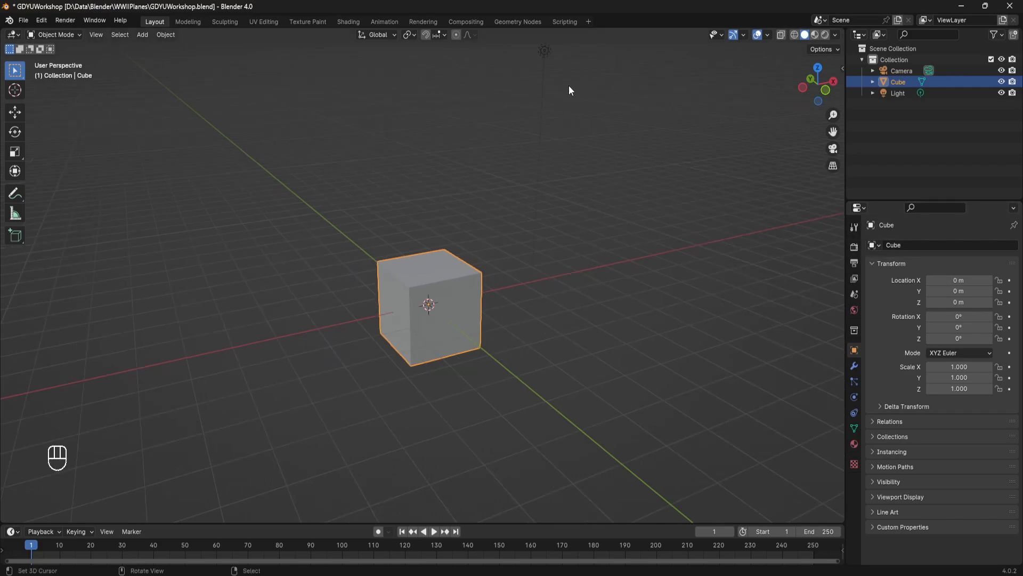
left_click(546, 51)
left_click(438, 287)
left_click(855, 247)
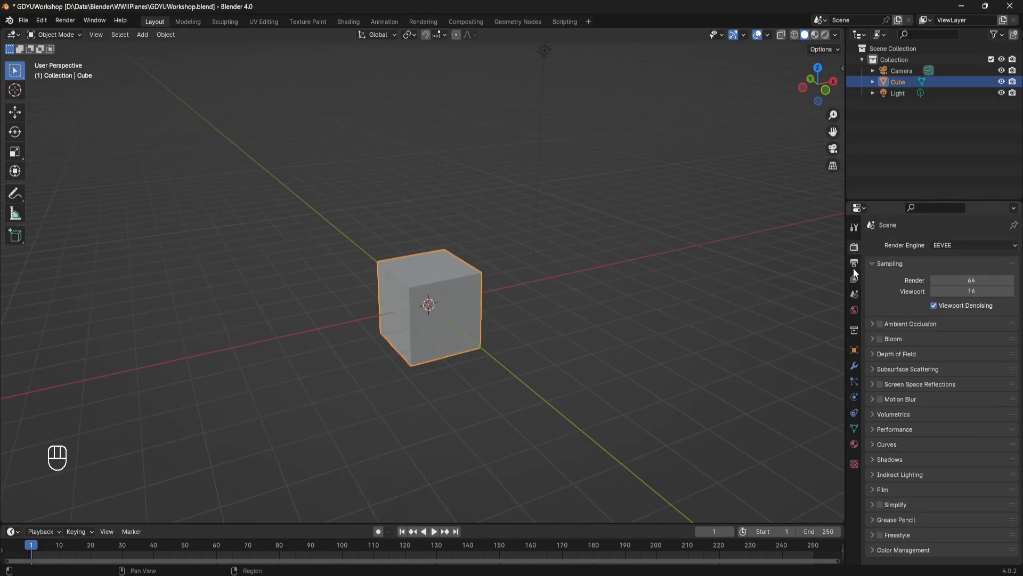
left_click(855, 366)
left_click(855, 444)
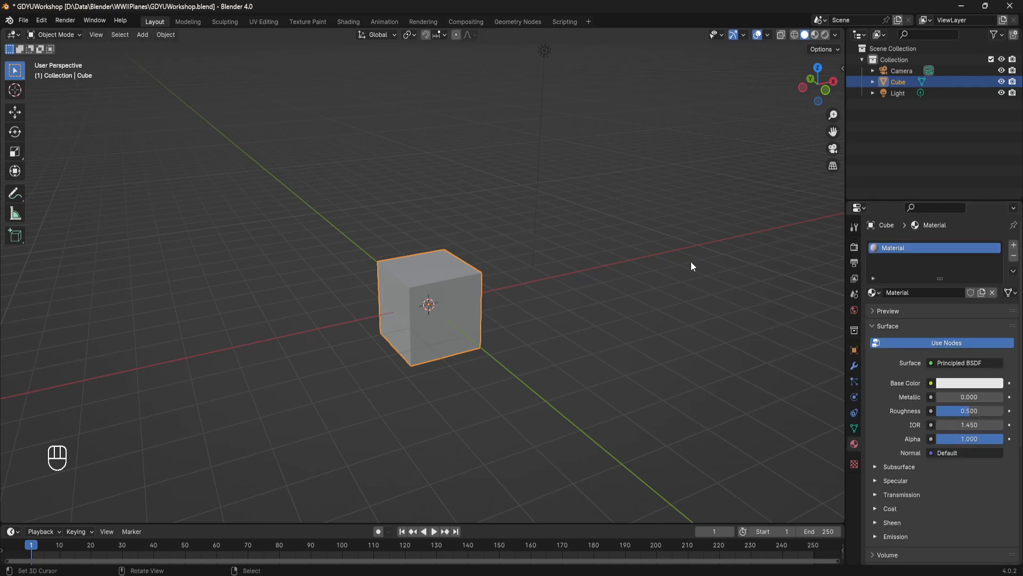
View the render properties with the light selected and the material properties with the cube selected.
left_click(545, 52)
right_click(855, 244)
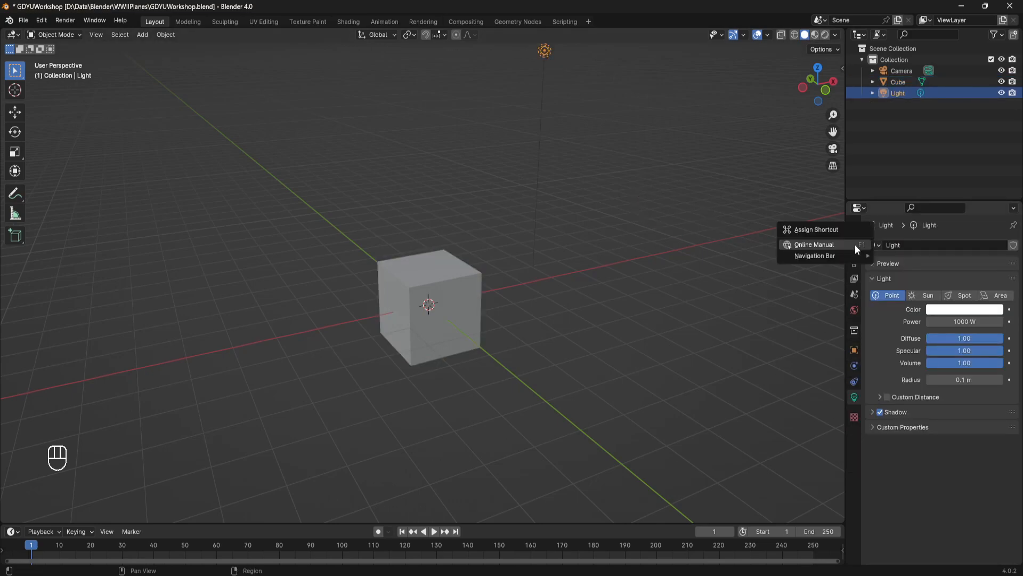
left_click(854, 247)
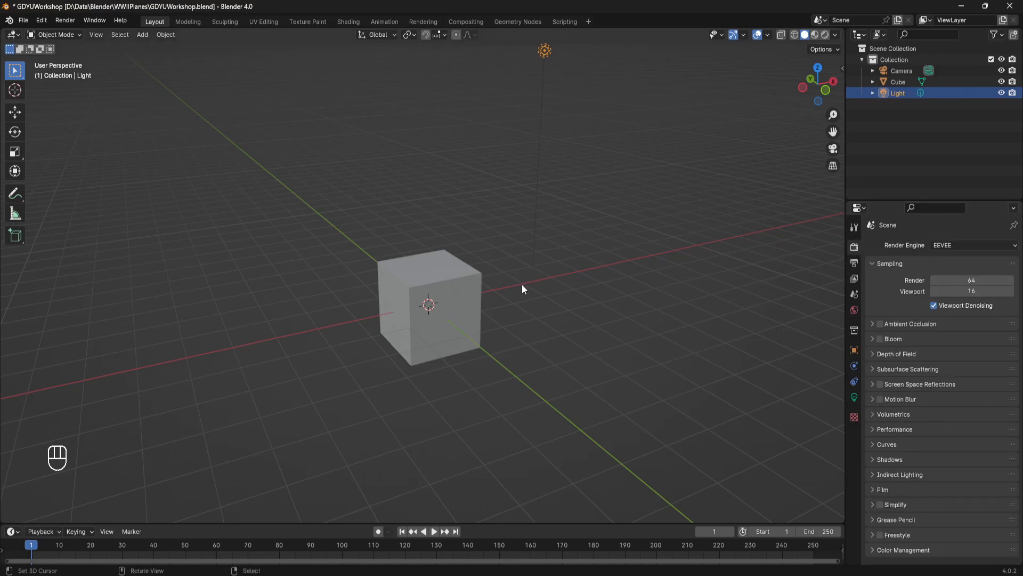
left_click(450, 286)
left_click(855, 444)
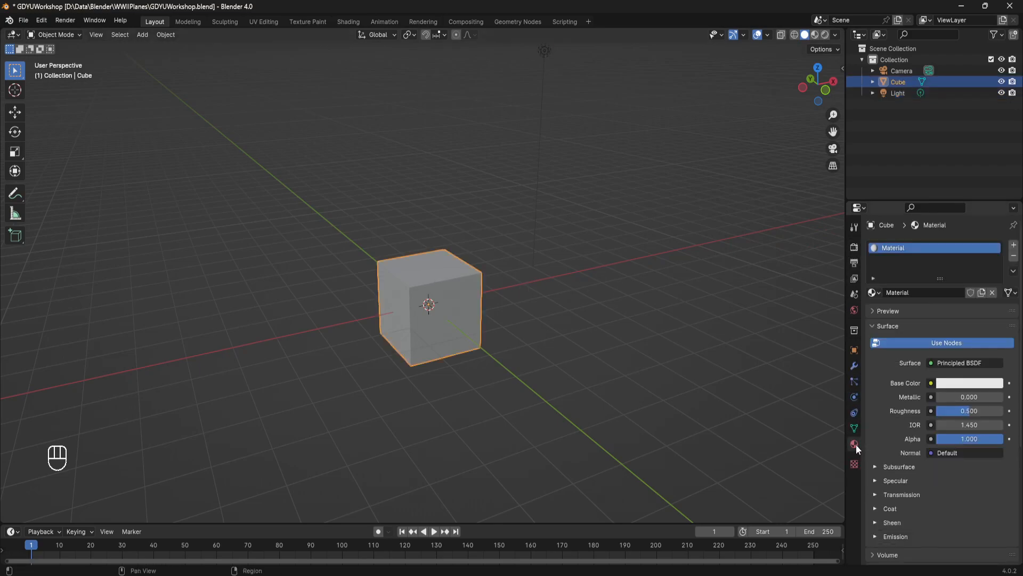
Compare the light's object data properties with the cube's data and material properties, alternating the selection between the two objects.
left_click(545, 50)
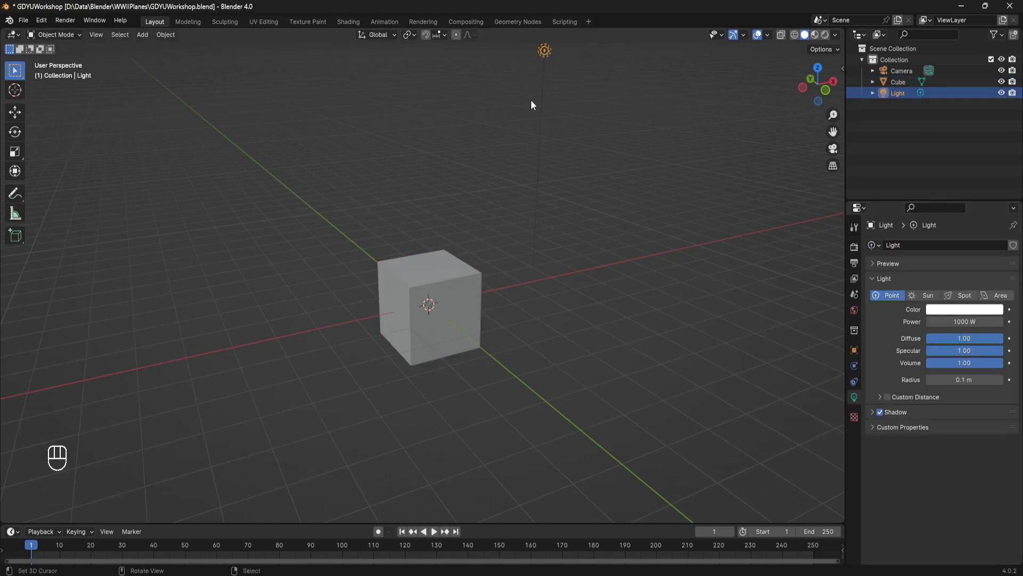
left_click(452, 310)
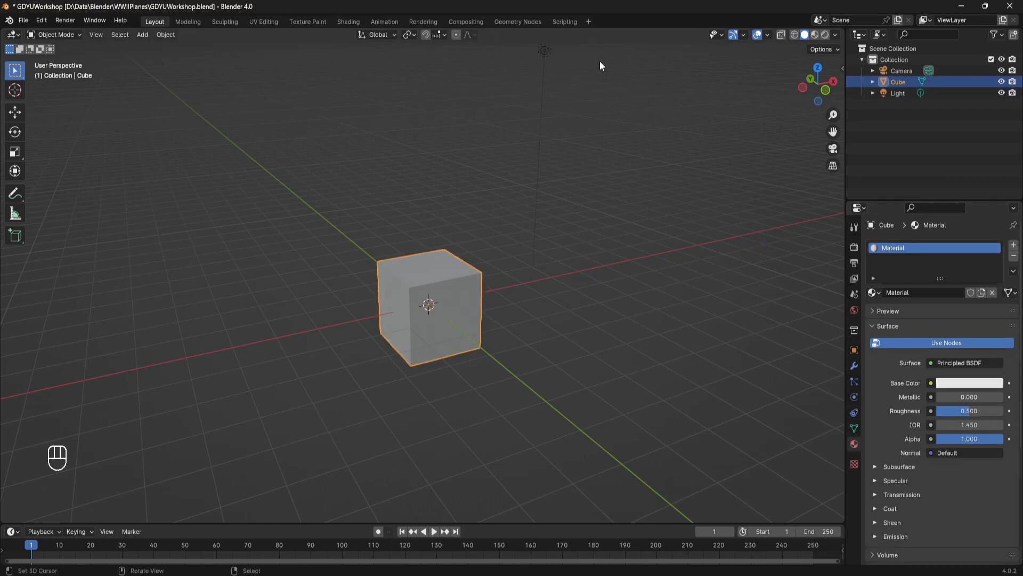
left_click(545, 50)
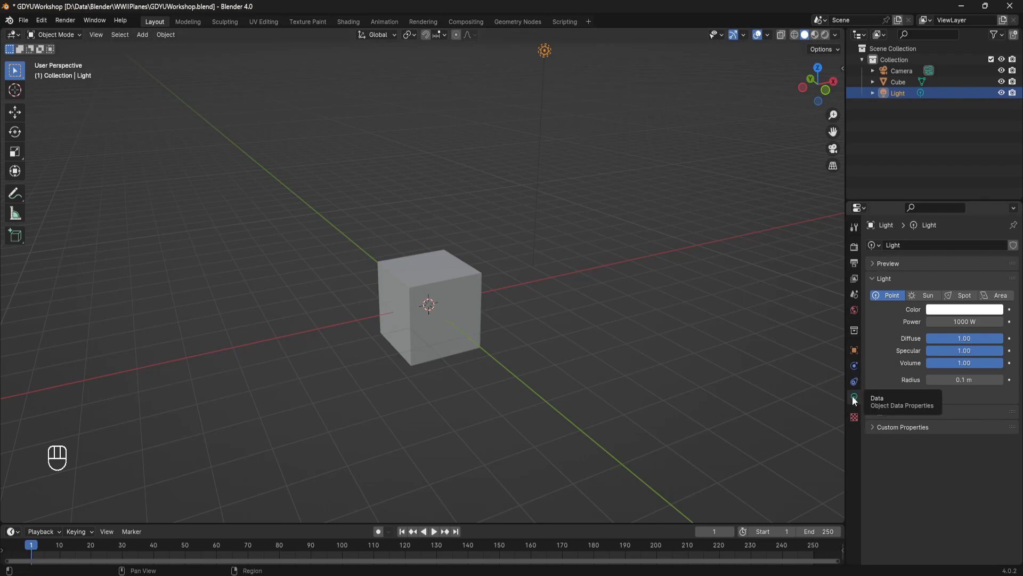
key("ctrl+z")
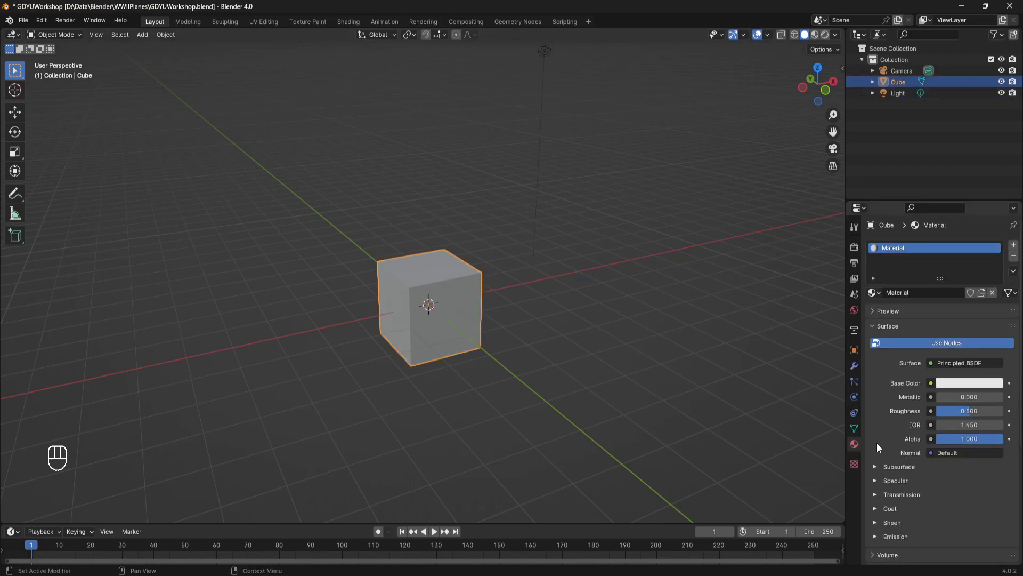
left_click(855, 428)
left_click(854, 444)
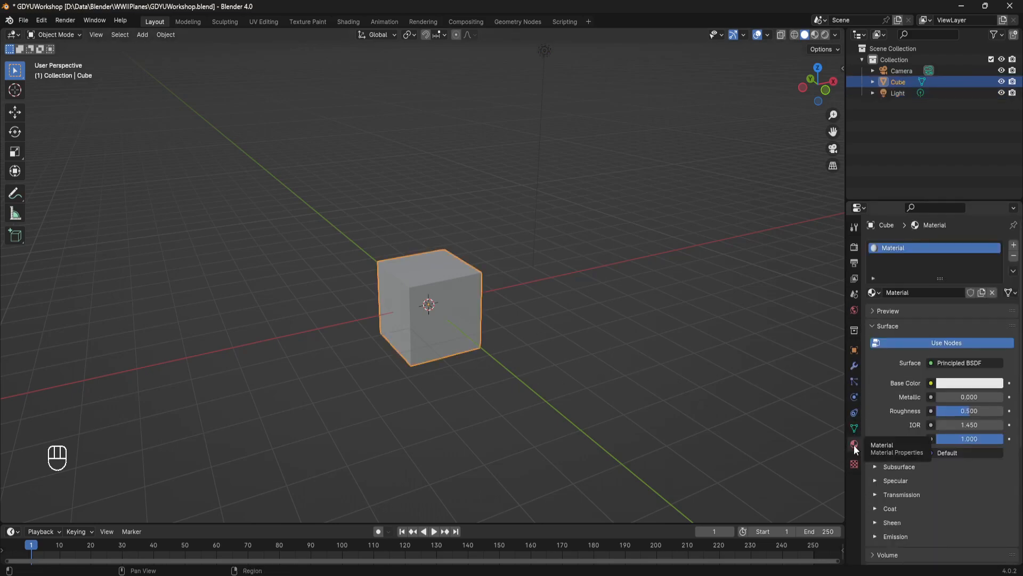
Select the light in the viewport, and undo and redo that selection.
left_click(545, 51)
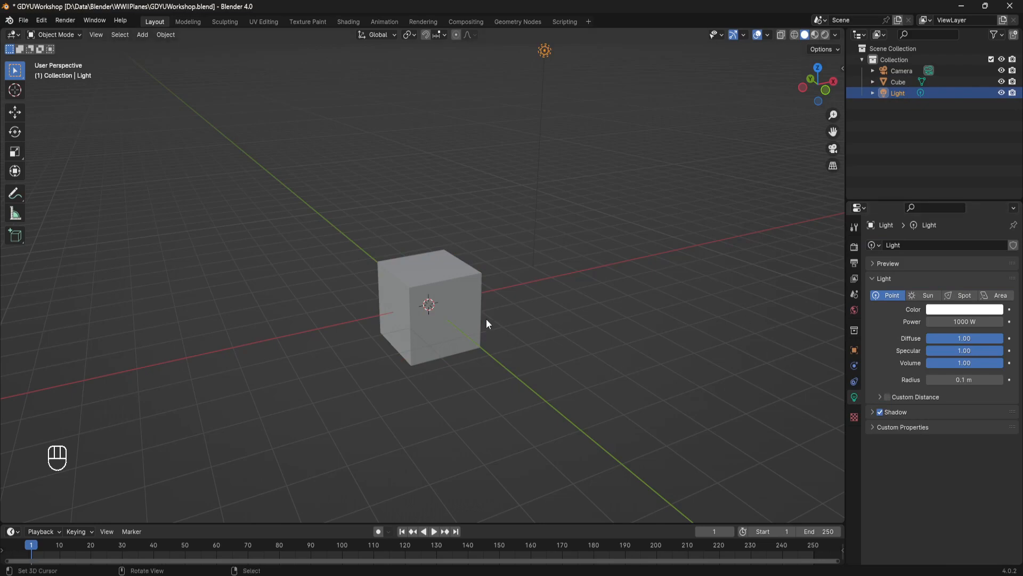
key("ctrl+z")
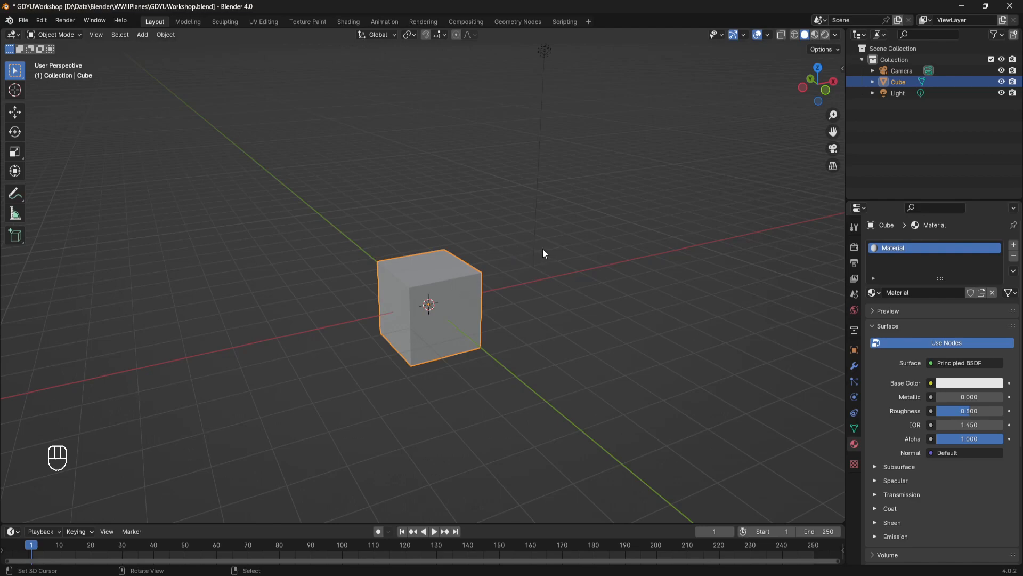
key("ctrl+shift+z")
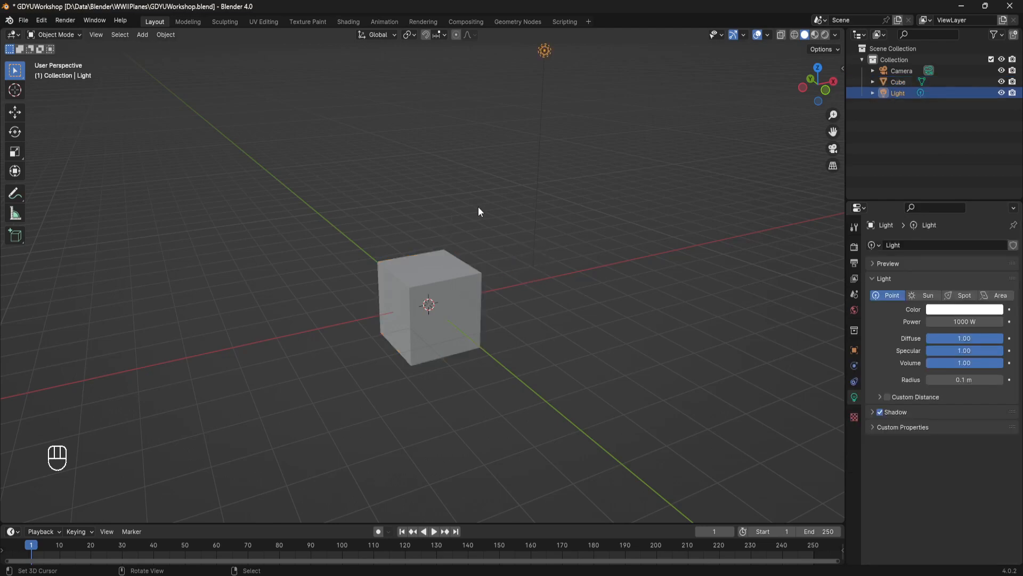
Clear the selection and alternately select the cube and the light in the viewport, finishing with the cube selected.
left_click(541, 306)
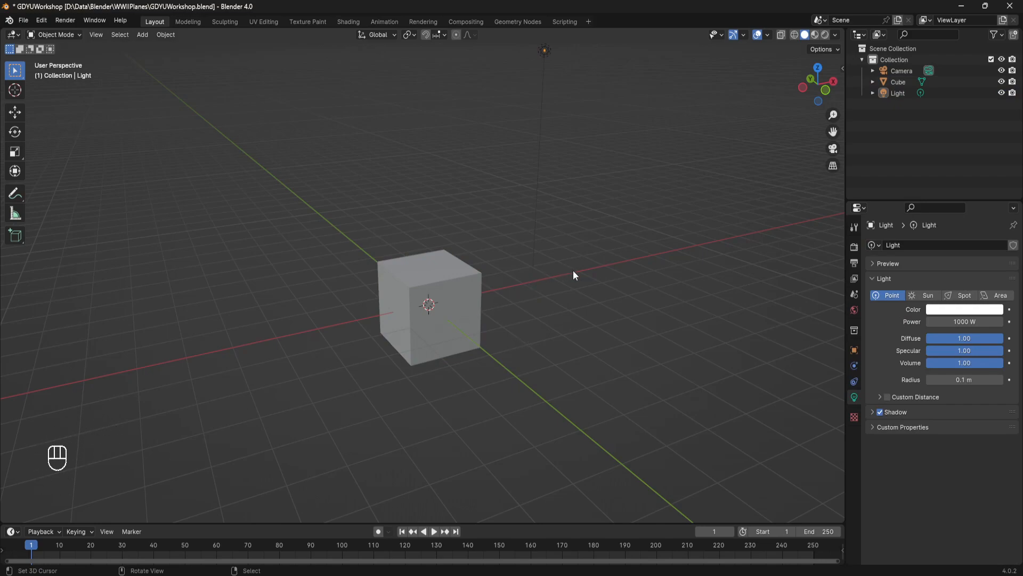
left_click(425, 275)
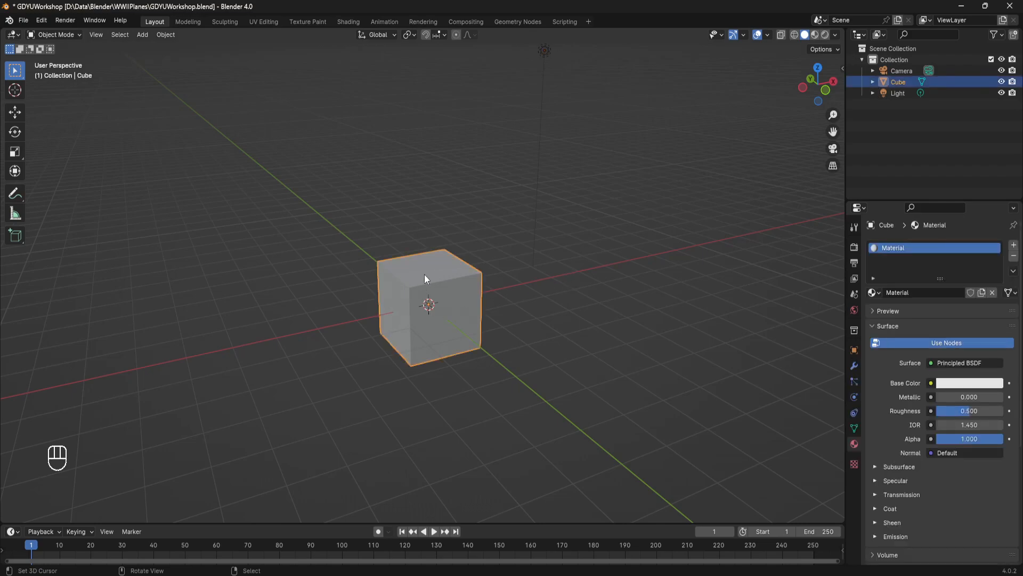
left_click(545, 51)
left_click(436, 275)
middle_click_drag(523, 165, 448, 186)
right_click(478, 237)
middle_click_drag(478, 238, 437, 241)
right_click(439, 261)
right_click(585, 124)
left_click(456, 265)
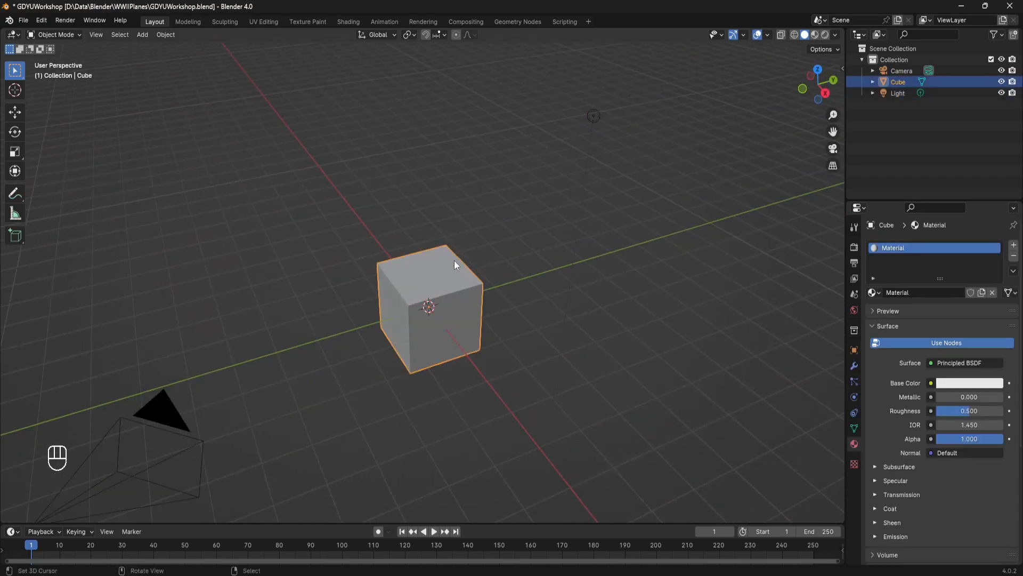
Examine the cube, camera and light from different distances and viewing angles.
scroll(449, 267, "down", 6)
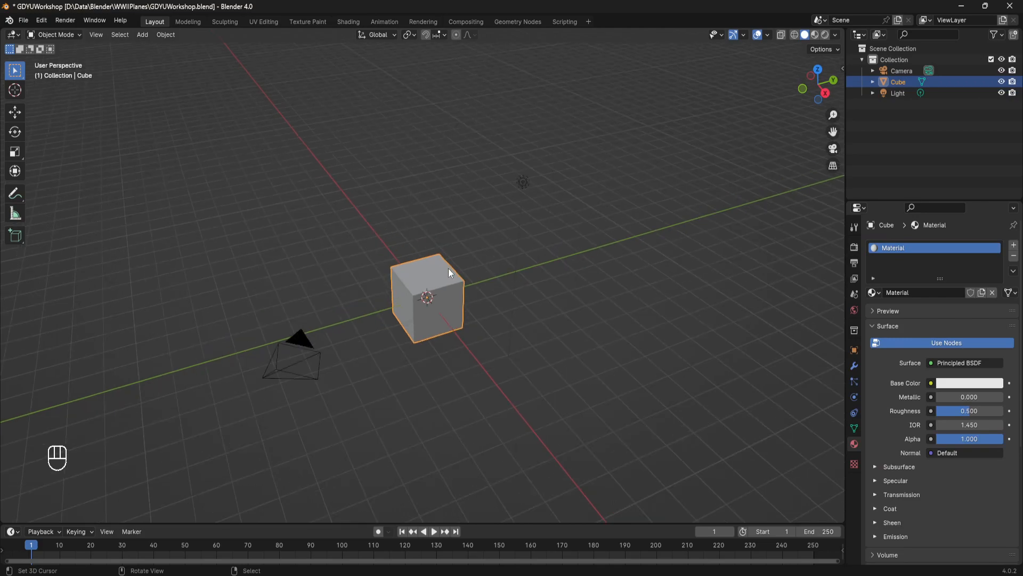
scroll(424, 274, "up", 5)
scroll(426, 277, "up", 3)
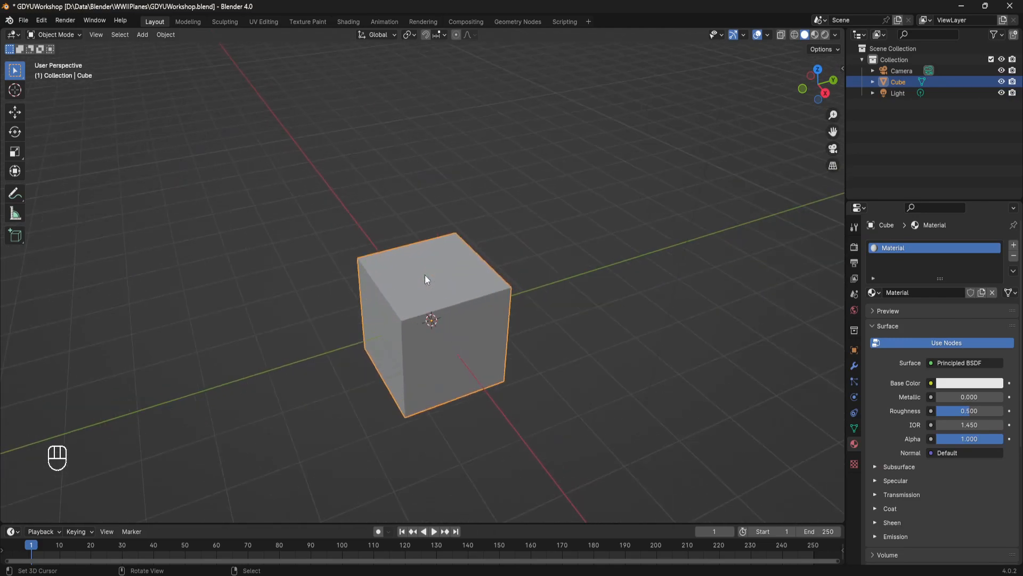
scroll(426, 277, "down", 8)
scroll(424, 274, "up", 6)
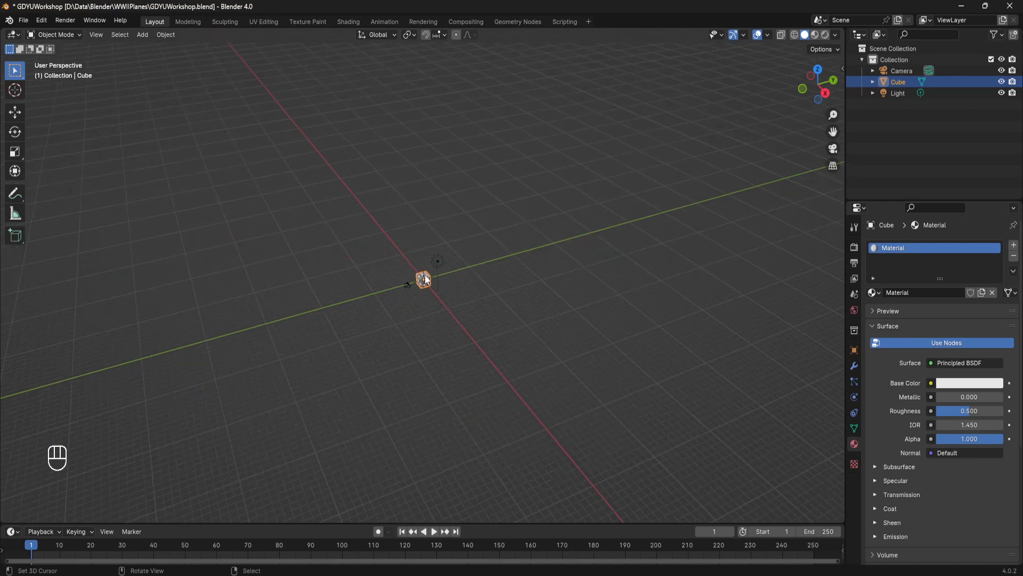
mouse_move(398, 267)
middle_mouse_down()
mouse_move(523, 260)
mouse_move(410, 270)
middle_mouse_up()
scroll(410, 270, "up", 1)
scroll(411, 270, "down", 5)
scroll(411, 270, "up", 8)
scroll(410, 270, "down", 8)
scroll(411, 269, "up", 3)
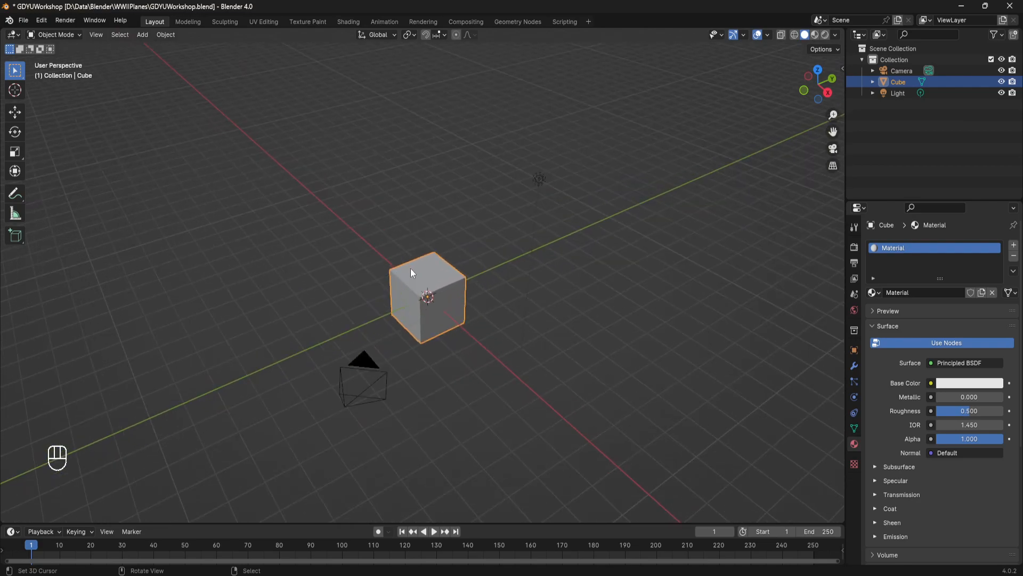
scroll(410, 268, "down", 2)
middle_click_drag(400, 230, 482, 231)
scroll(459, 250, "up", 4)
mouse_move(441, 263)
middle_mouse_down()
mouse_move(370, 281)
mouse_move(465, 300)
mouse_move(419, 255)
mouse_move(613, 260)
mouse_move(434, 259)
mouse_move(473, 262)
mouse_move(440, 265)
middle_mouse_up()
scroll(465, 299, "down", 5)
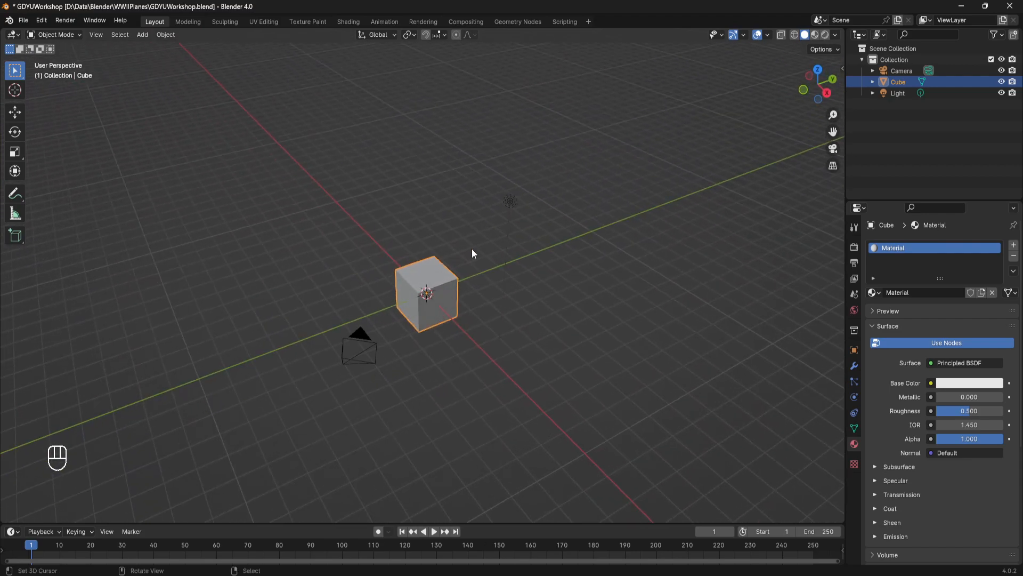
Pan and orbit the viewport away from the cube to examine the empty grid around it.
middle_click_drag(433, 220, 83, 172, "shift")
middle_click_drag(424, 283, 399, 216)
middle_click_drag(315, 212, 662, 236, "shift")
scroll(422, 275, "up", 1)
middle_click_drag(417, 274, 333, 202, "shift")
middle_click_drag(433, 269, 558, 276)
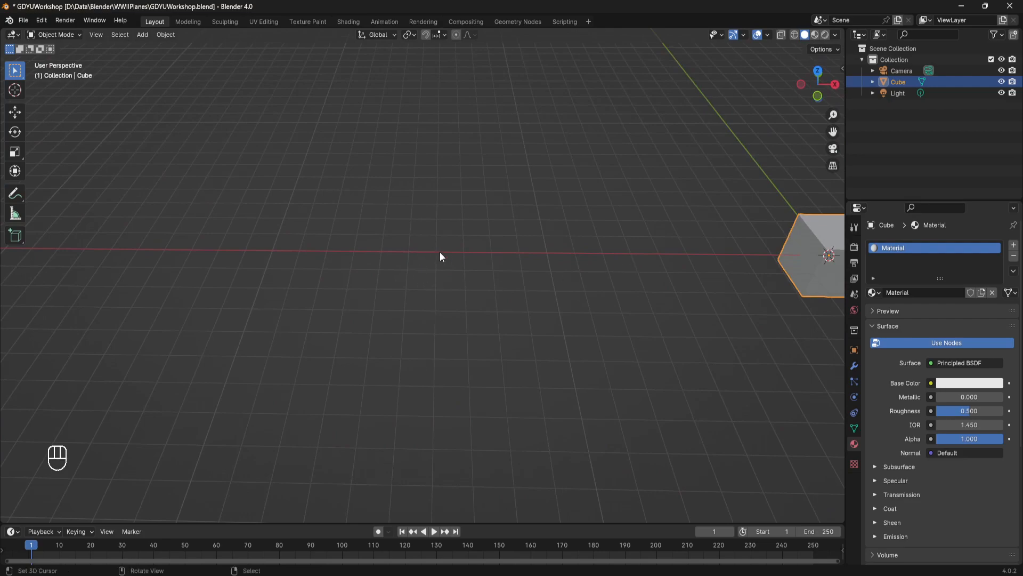
middle_click_drag(671, 206, 420, 158)
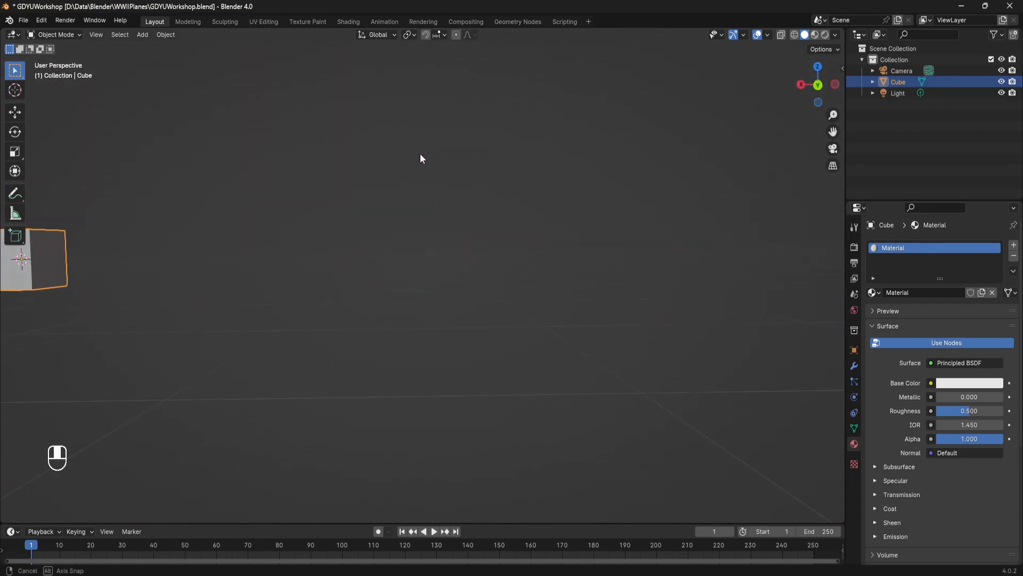
middle_click_drag(480, 121, 453, 192, "shift")
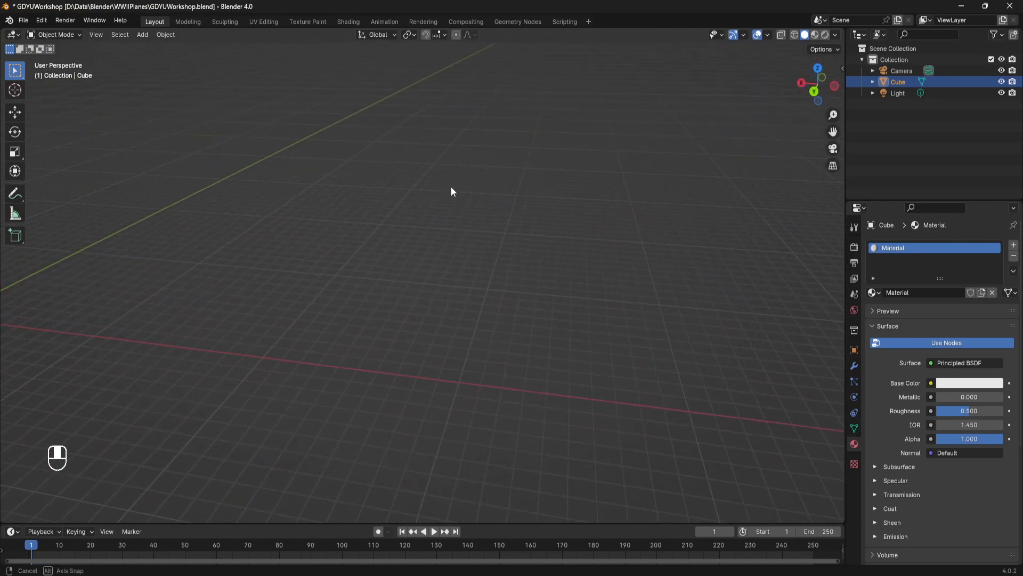
Find the Center Cursor and Frame All command by searching for "center" and run it to bring all objects back into view.
key("space")
type("center")
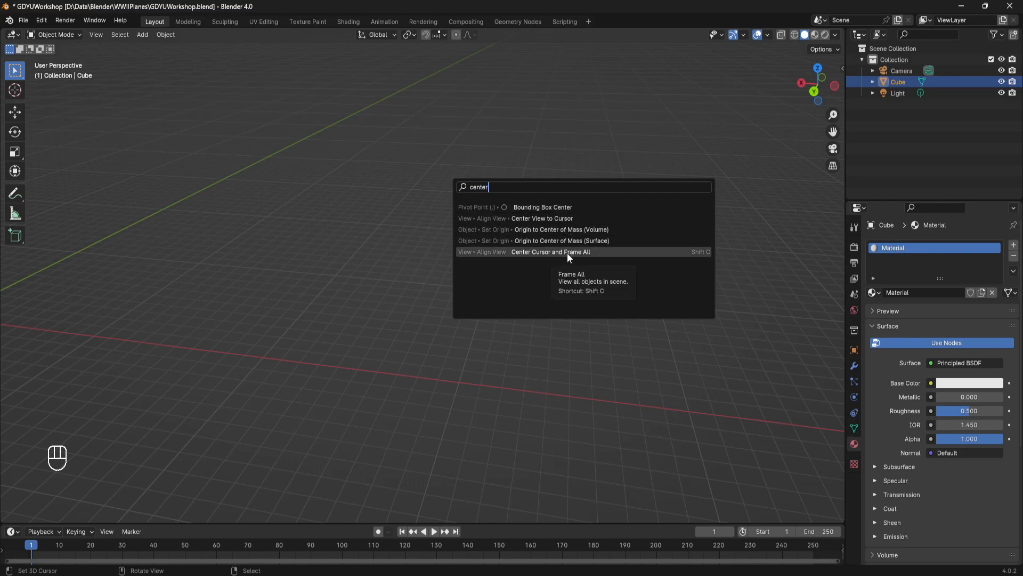
left_click(567, 253)
middle_click_drag(568, 253, 473, 194)
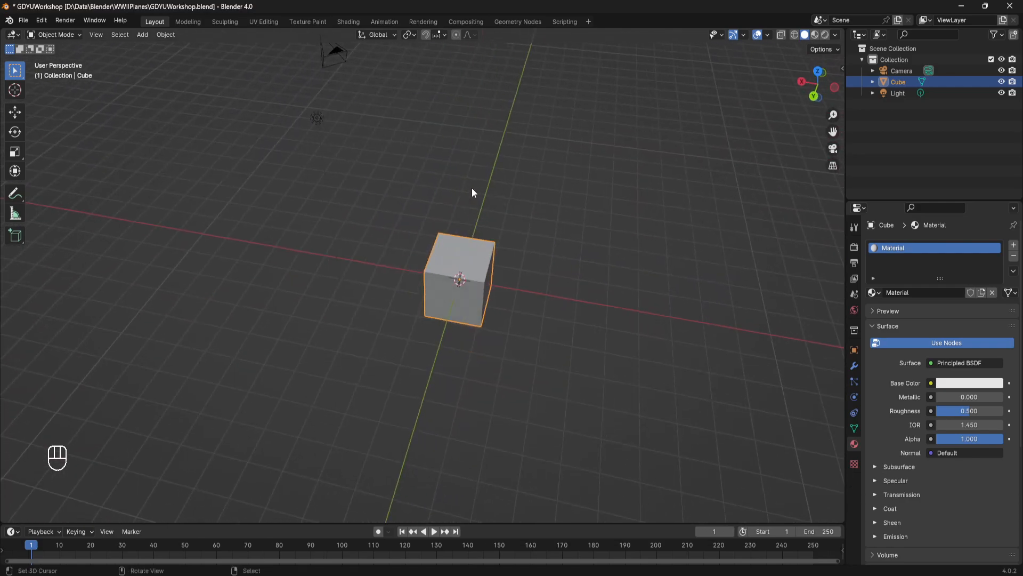
Find the View Selected command by searching for "view", run it on the cube, and inspect the cube from farther away and another angle.
key("space")
type("view")
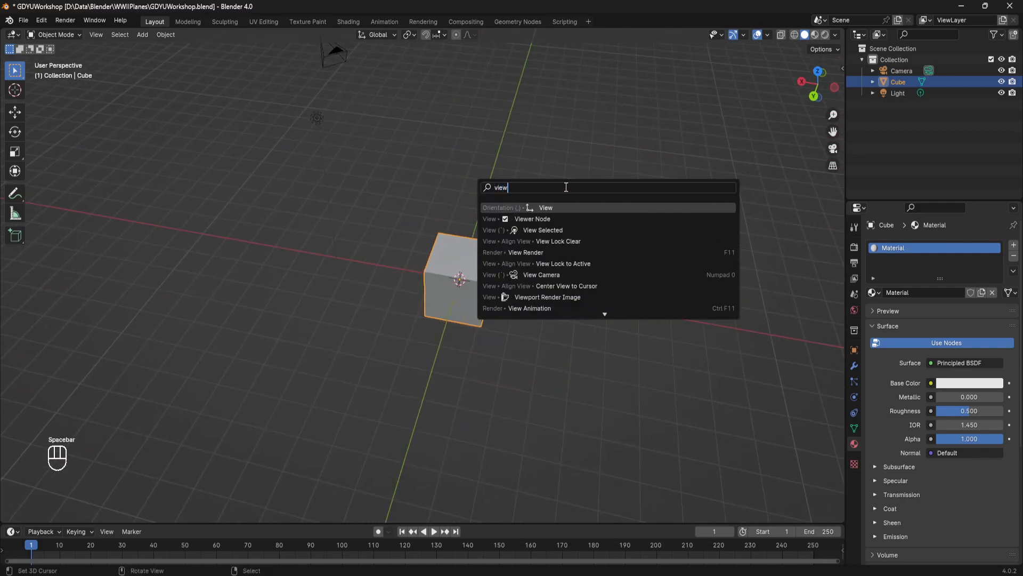
left_click(544, 226)
scroll(443, 261, "down", 4)
middle_click_drag(444, 262, 420, 257)
middle_click_drag(510, 225, 542, 209)
Search the commands for "center" without running one, and place the 3D cursor on the empty grid away from the cube.
key("space")
type("center")
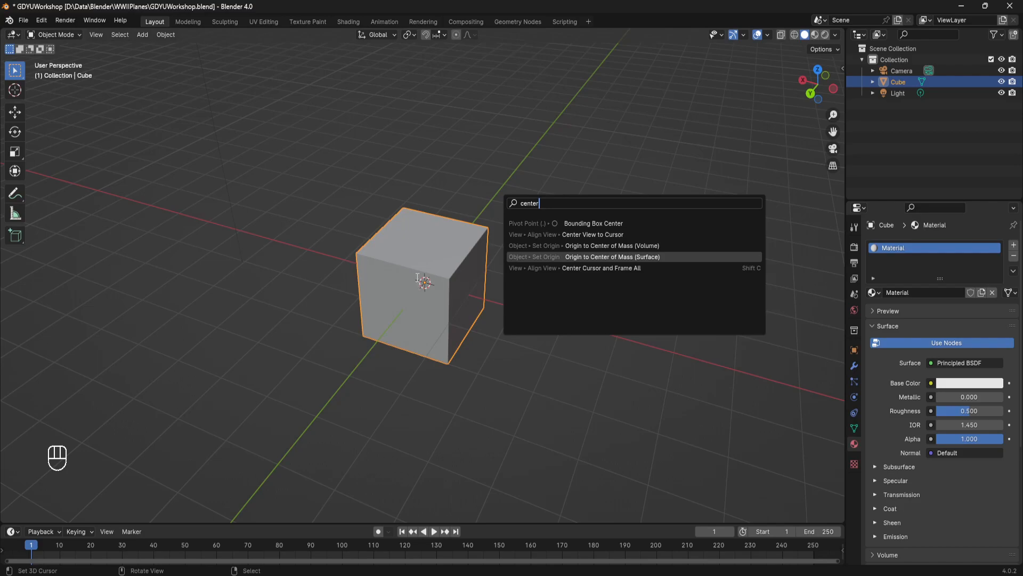
middle_click_drag(434, 197, 375, 250)
left_click(454, 240)
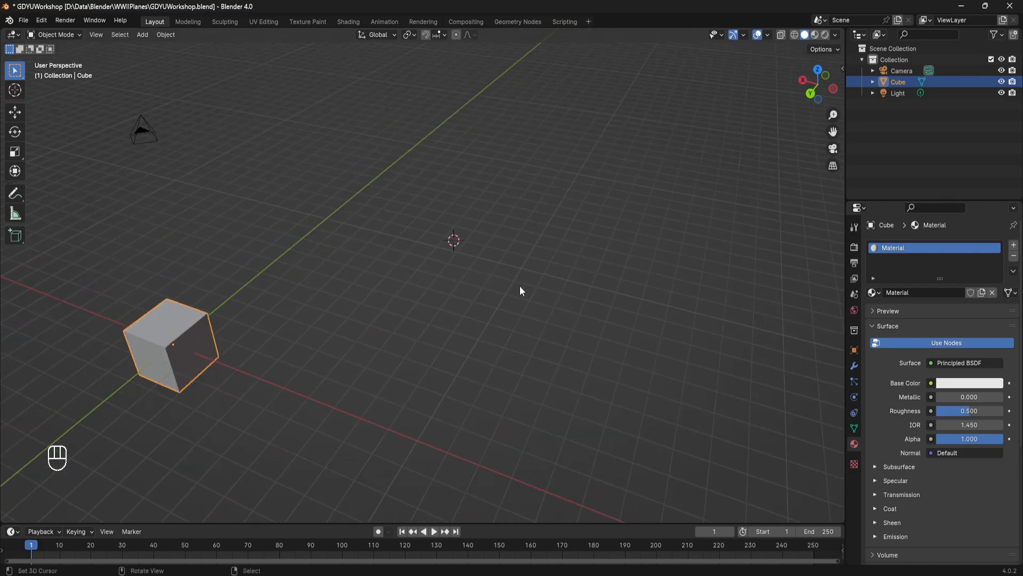
middle_click_drag(544, 239, 689, 254)
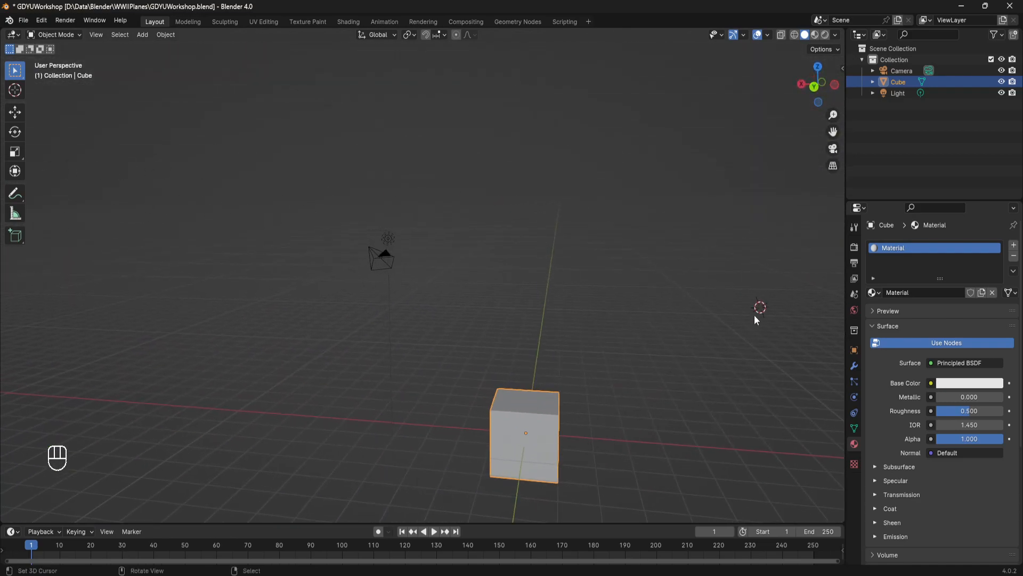
Find the Center View to Cursor command by searching for "center" and run it to centre the viewport on the 3D cursor.
key("space")
type("center")
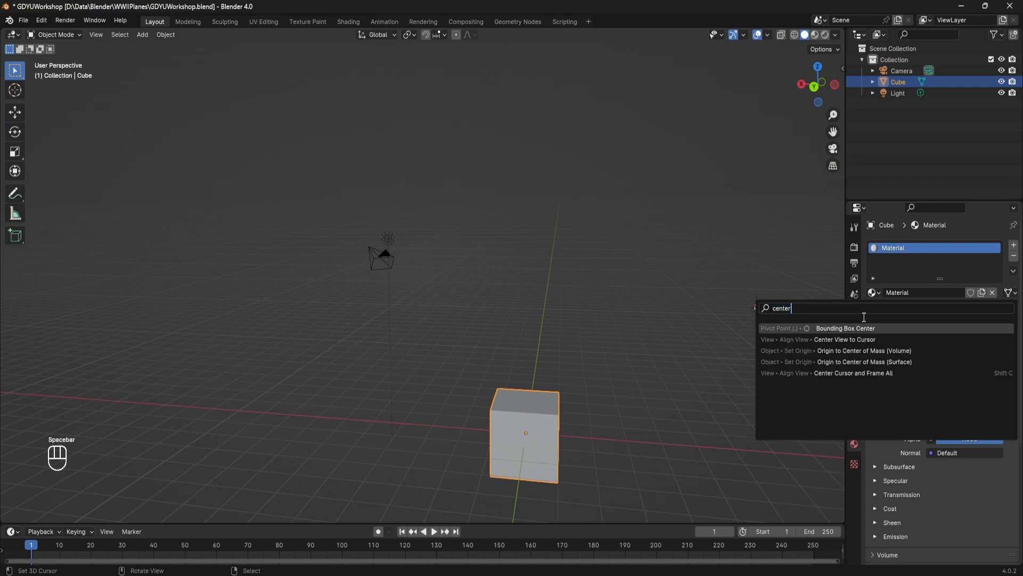
left_click(838, 340)
middle_click_drag(419, 278, 411, 305)
key("space")
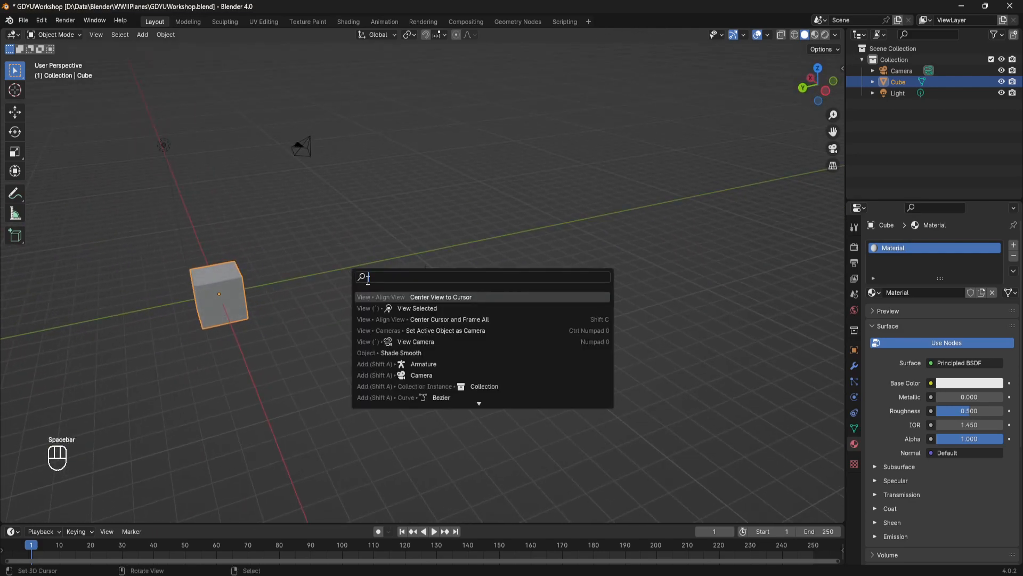
type("curs")
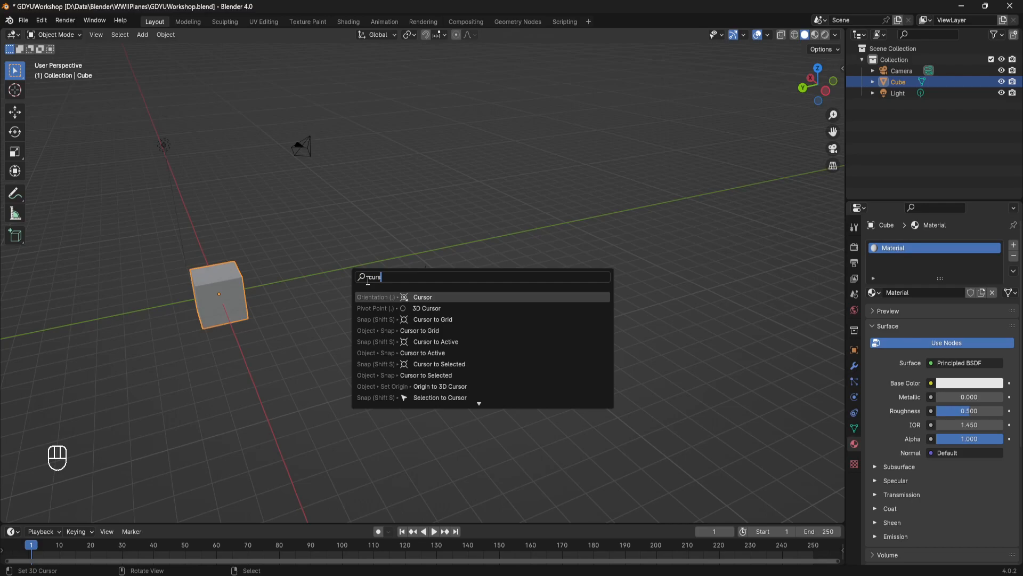
key("Escape")
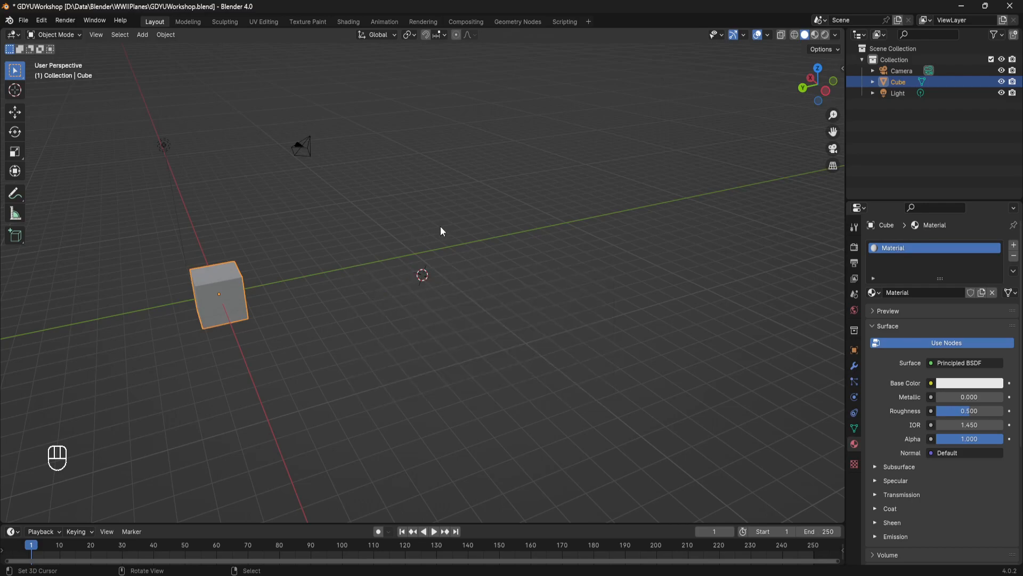
Return the 3D cursor to the world origin with Center Cursor and Frame All, found by searching for "center".
key("space")
type("center")
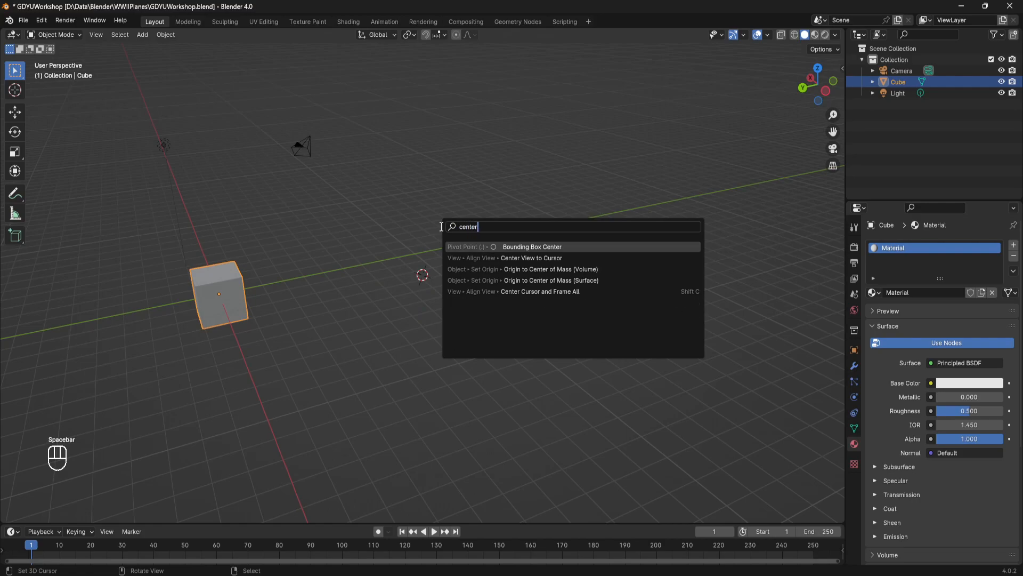
left_click(512, 292)
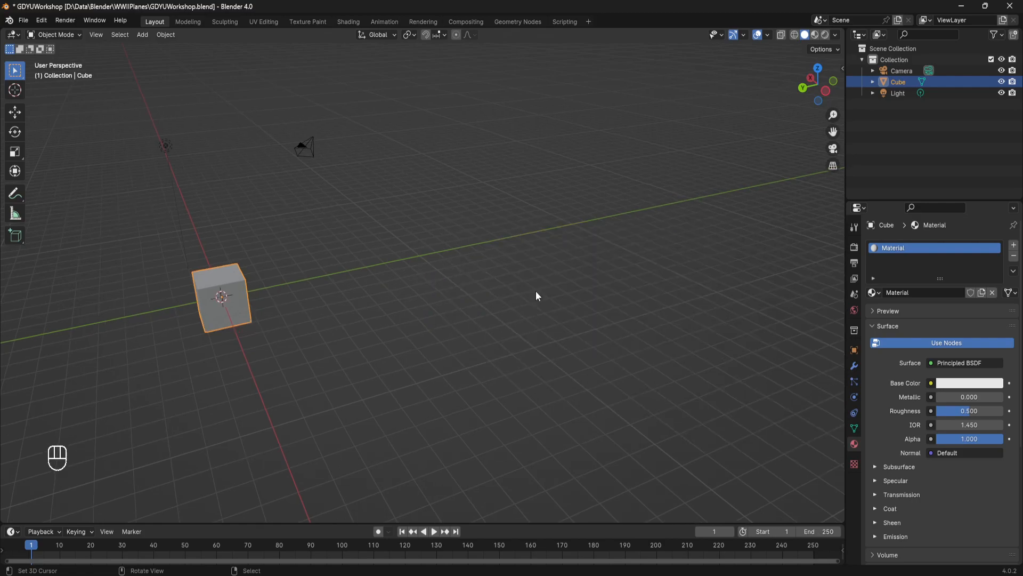
middle_click_drag(372, 238, 437, 238)
Search the commands for "center" again, clear the search without running anything, and examine the cube from several angles.
key("space")
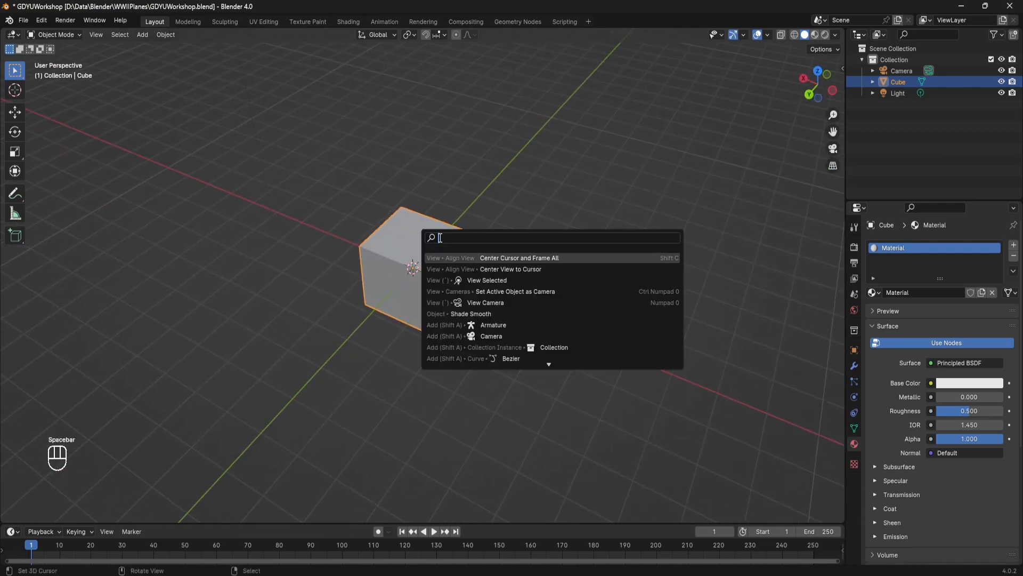
type("center")
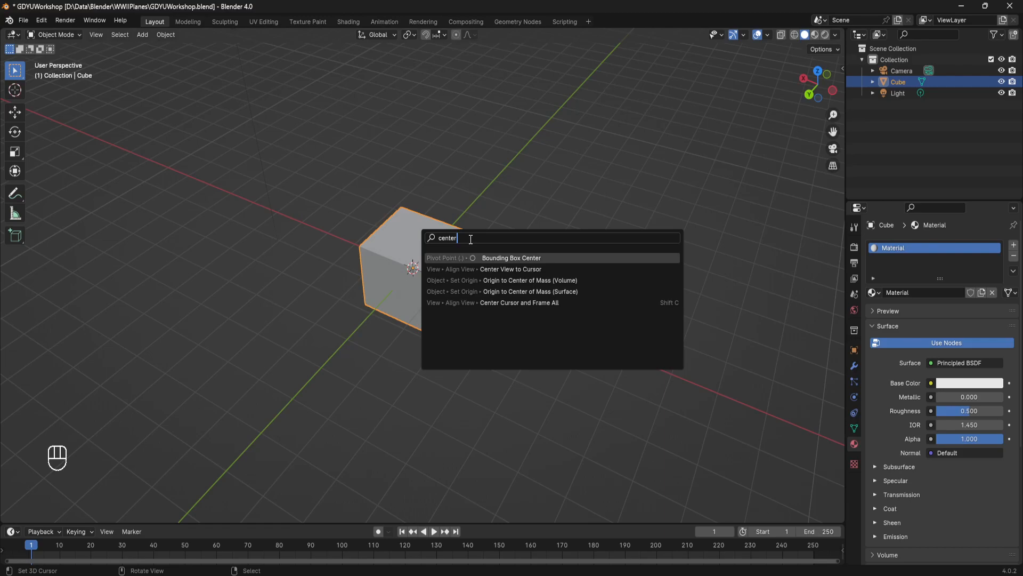
key("BackSpace")
key("BackSpace")
key("BackSpace")
key("BackSpace")
key("BackSpace")
key("BackSpace")
middle_click_drag(497, 187, 474, 182)
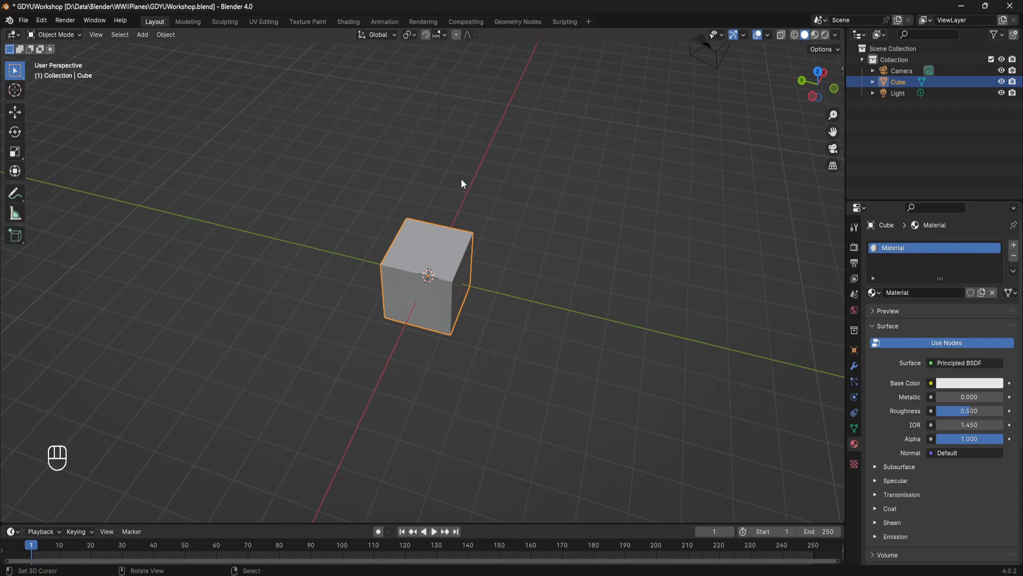
middle_click_drag(461, 179, 511, 192)
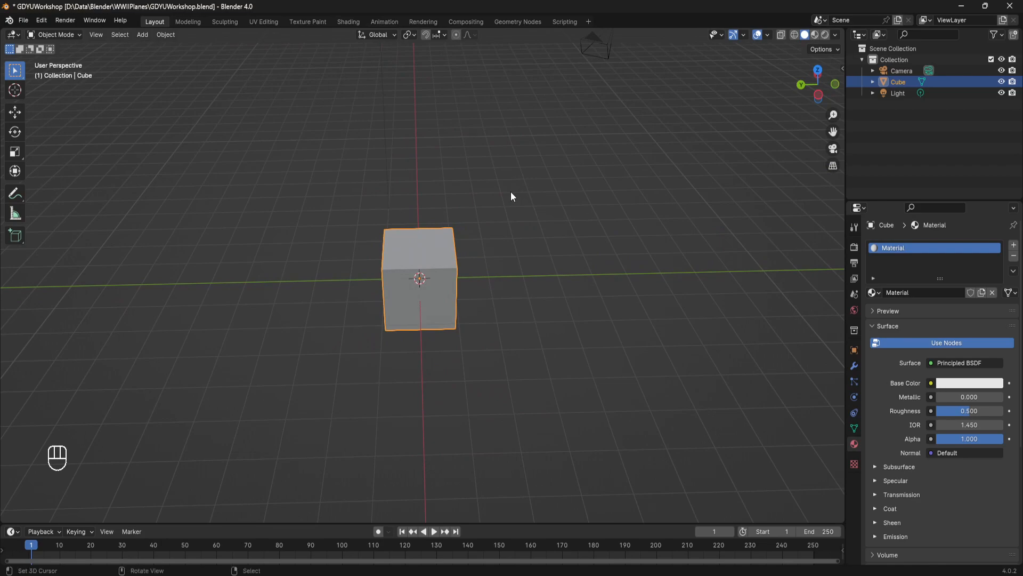
Try deleting the selected cube, and undo the deletion.
mouse_move(513, 198)
middle_mouse_down()
mouse_move(448, 212)
mouse_move(402, 187)
mouse_move(567, 202)
mouse_move(546, 215)
mouse_move(555, 203)
mouse_move(529, 190)
middle_mouse_up()
key("Delete")
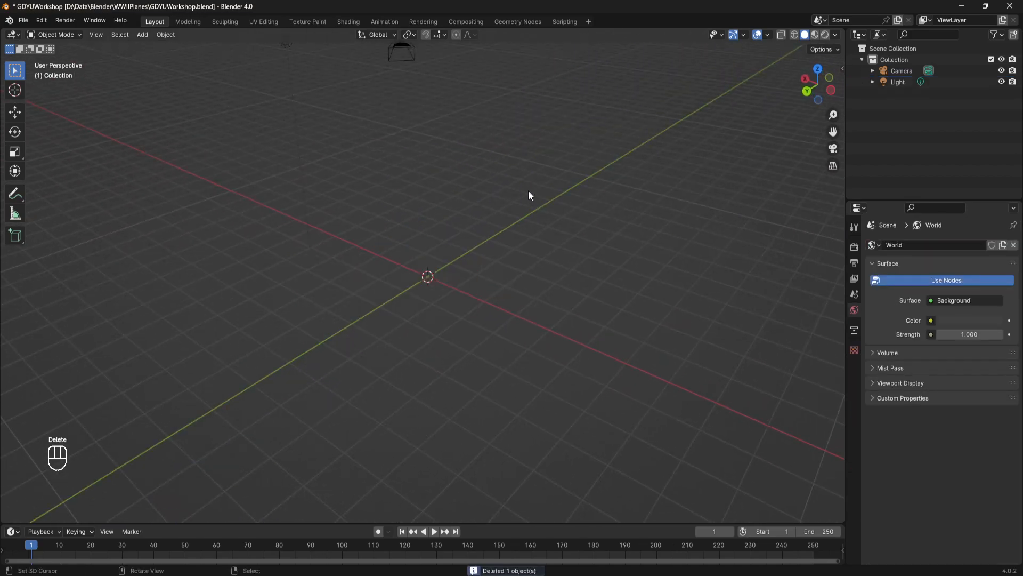
key("ctrl+z")
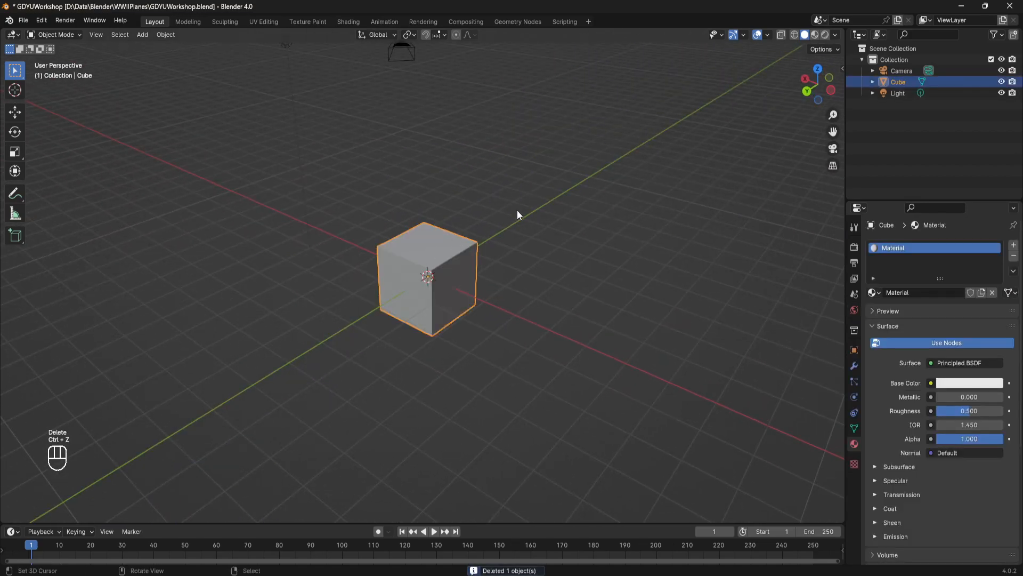
Delete the default cube from the scene and save the GDYUWorkshop file.
key("Delete")
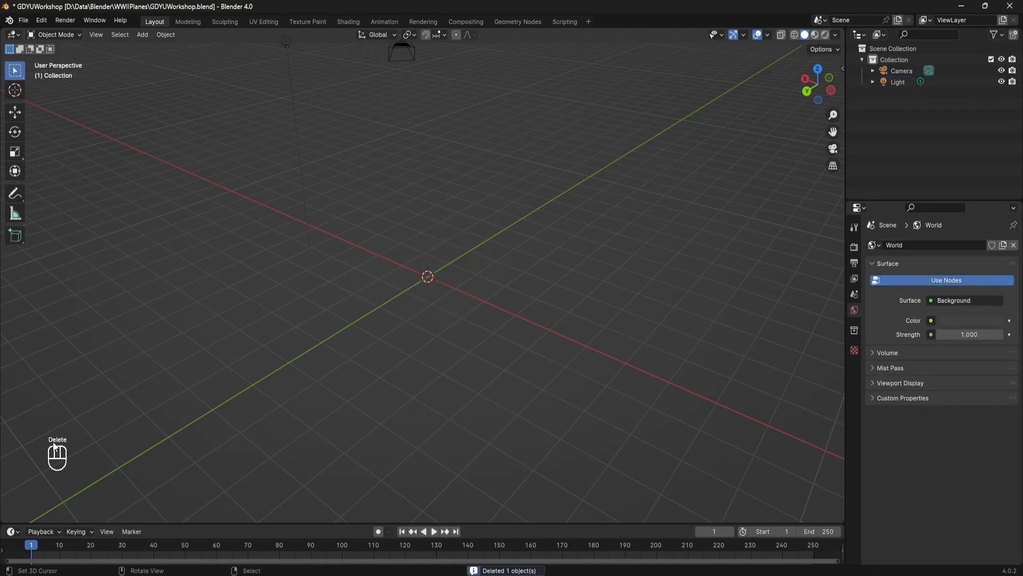
middle_click_drag(554, 203, 536, 219)
key("ctrl+s")
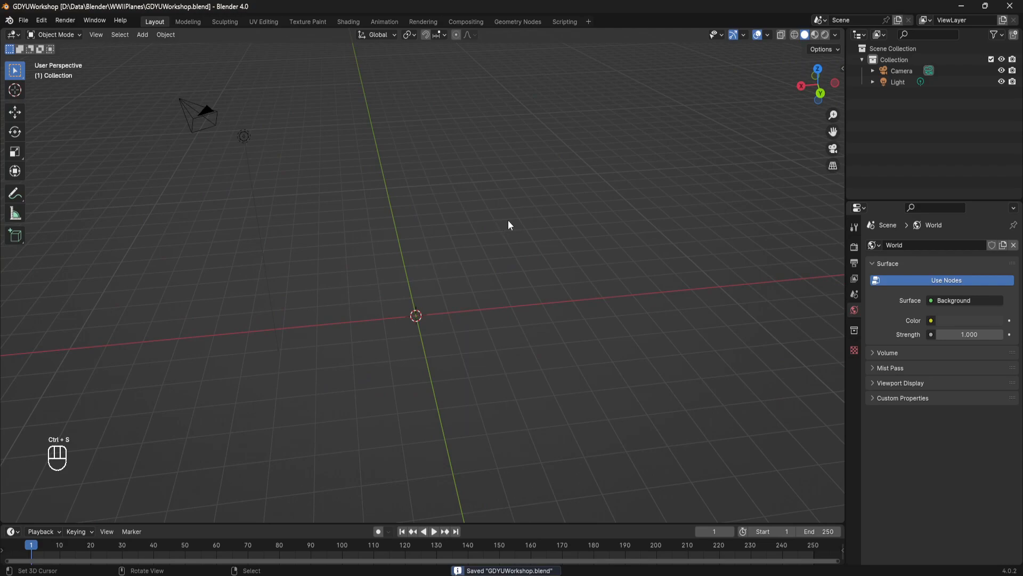
middle_click_drag(510, 216, 256, 245)
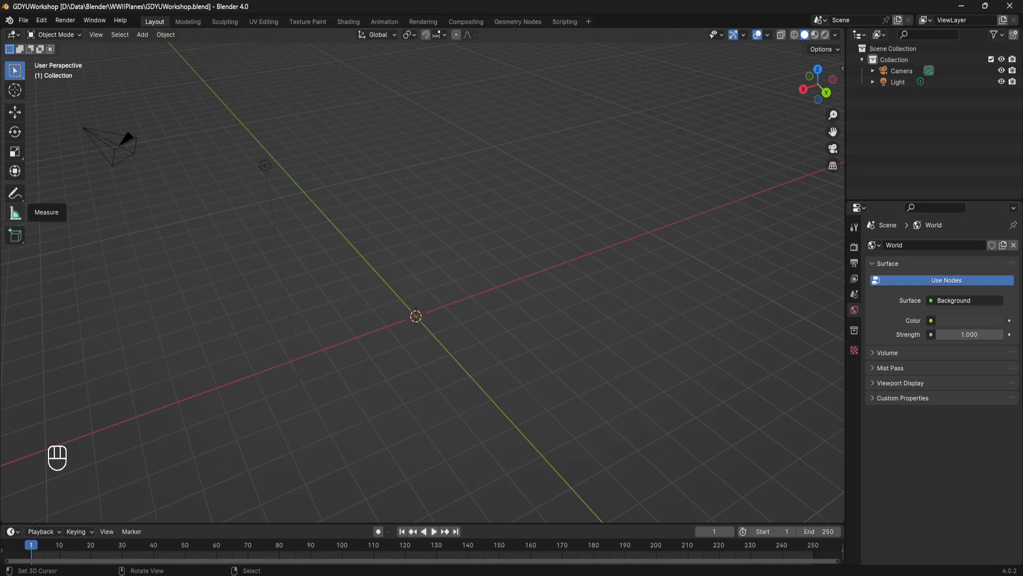
Switch to Chrome and search Google for "fighter plane blueprint".
left_click_drag(0, 64, 368, 0)
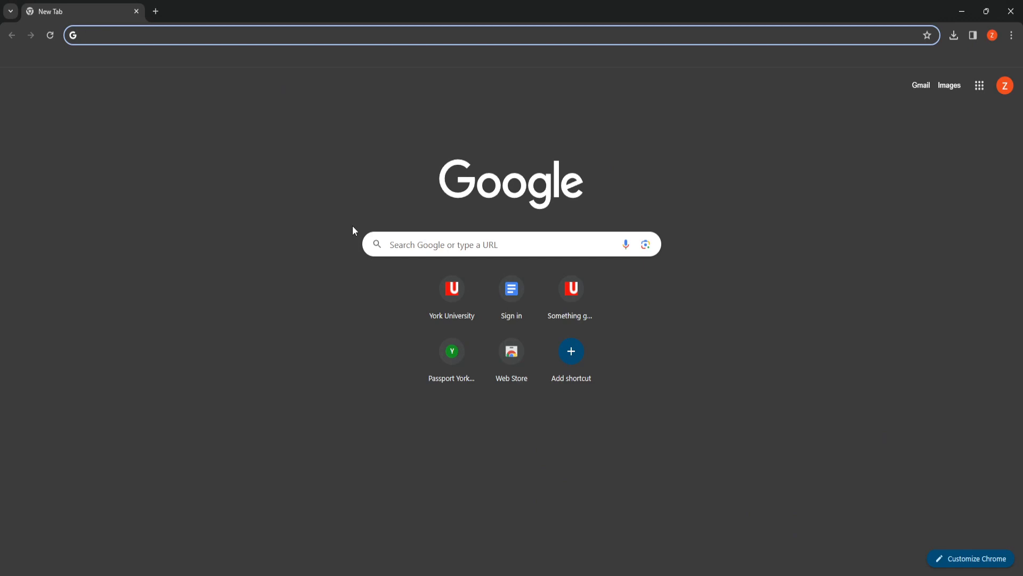
type("fig")
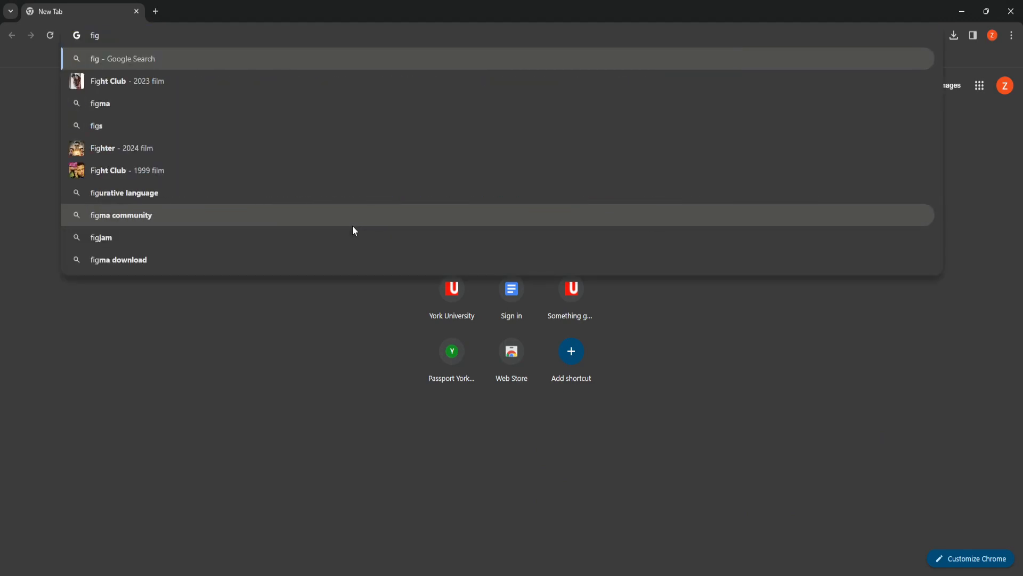
type("hter")
key("BackSpace")
key("BackSpace")
key("BackSpace")
key("BackSpace")
type("hter plane ")
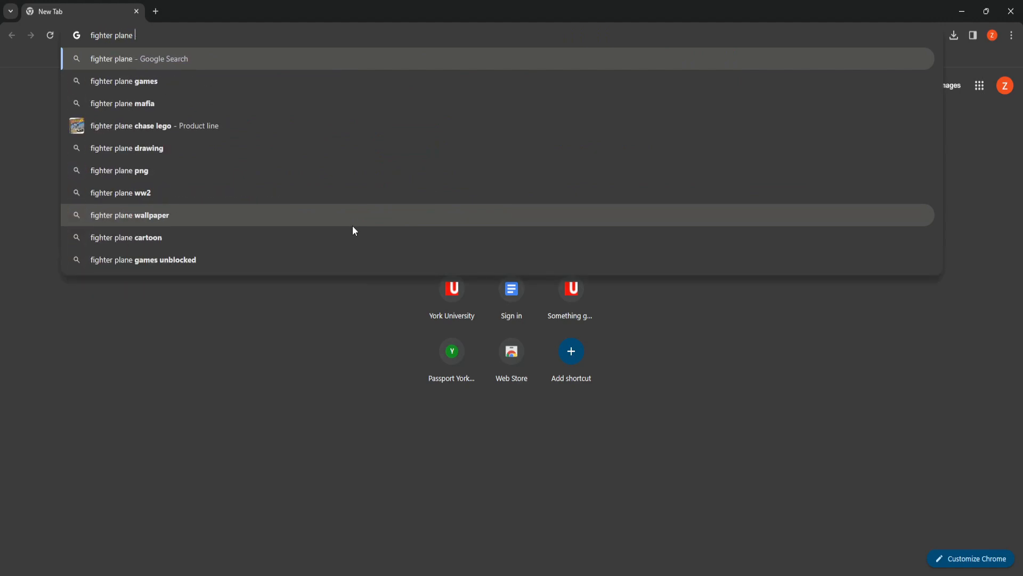
type("vlu")
key("BackSpace")
key("BackSpace")
key("BackSpace")
type("blueprint")
key("Return")
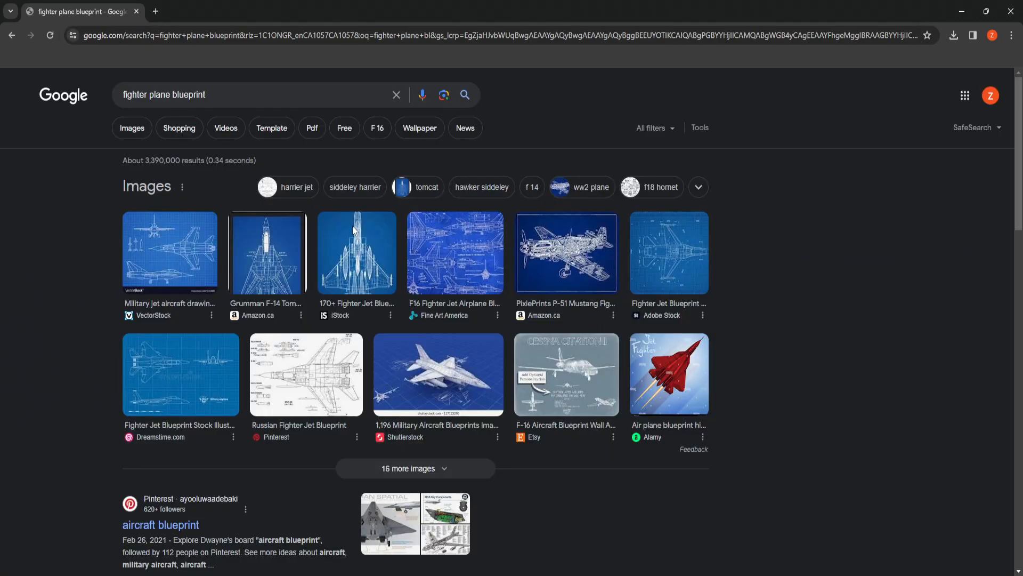
Show the image results for the fighter plane blueprint search and look through them.
left_click(131, 128)
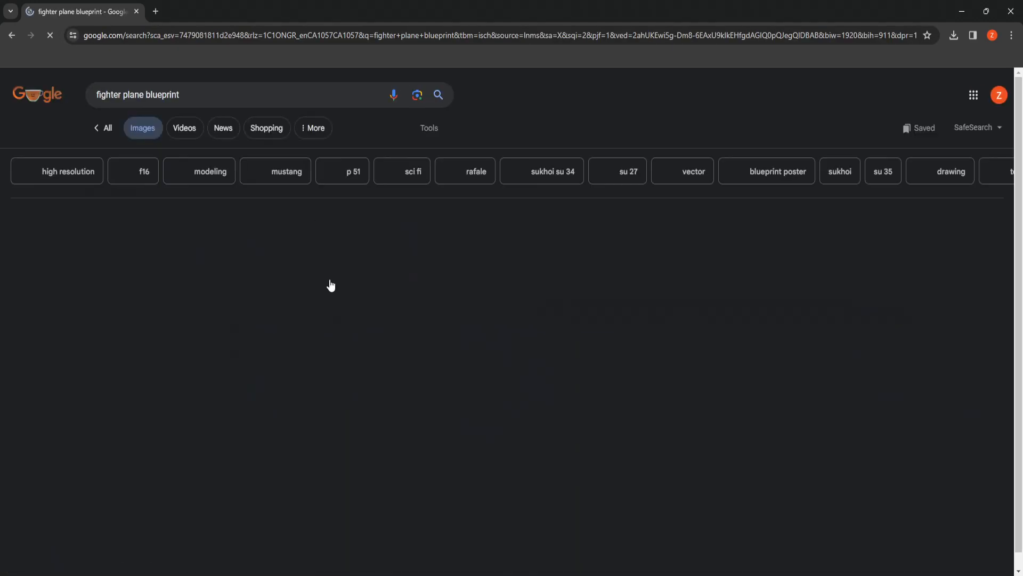
scroll(384, 373, "down", 8)
scroll(531, 277, "up", 8)
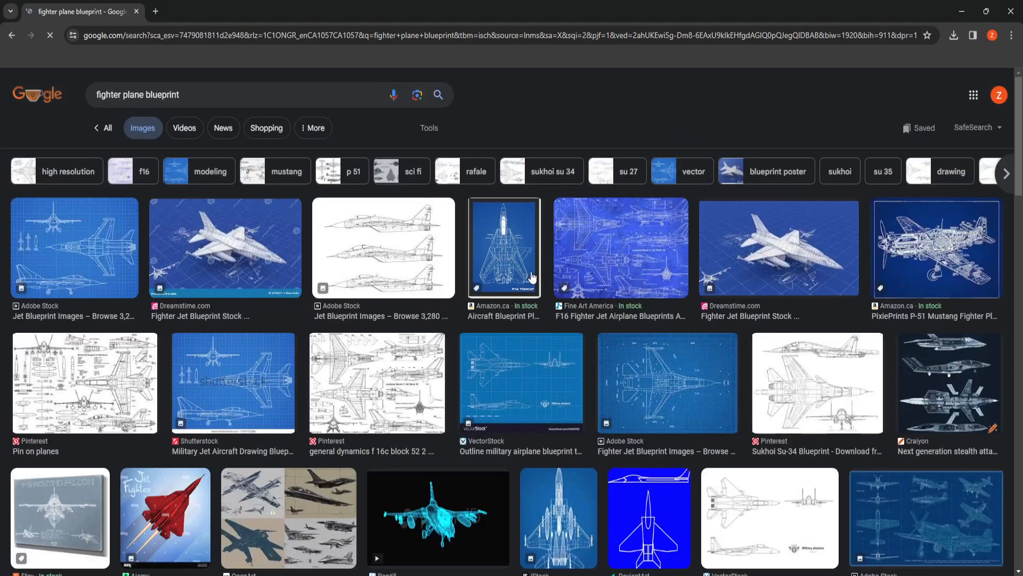
Refine the image search to "ww2 fighter plane blueprint".
double_click(148, 94)
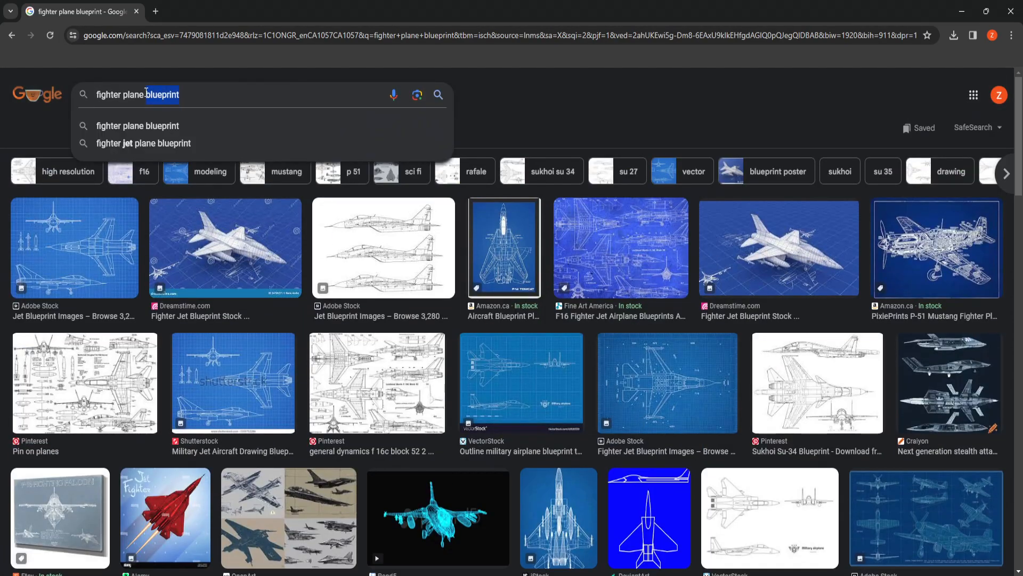
left_click(102, 97)
type("ww2")
key("Return")
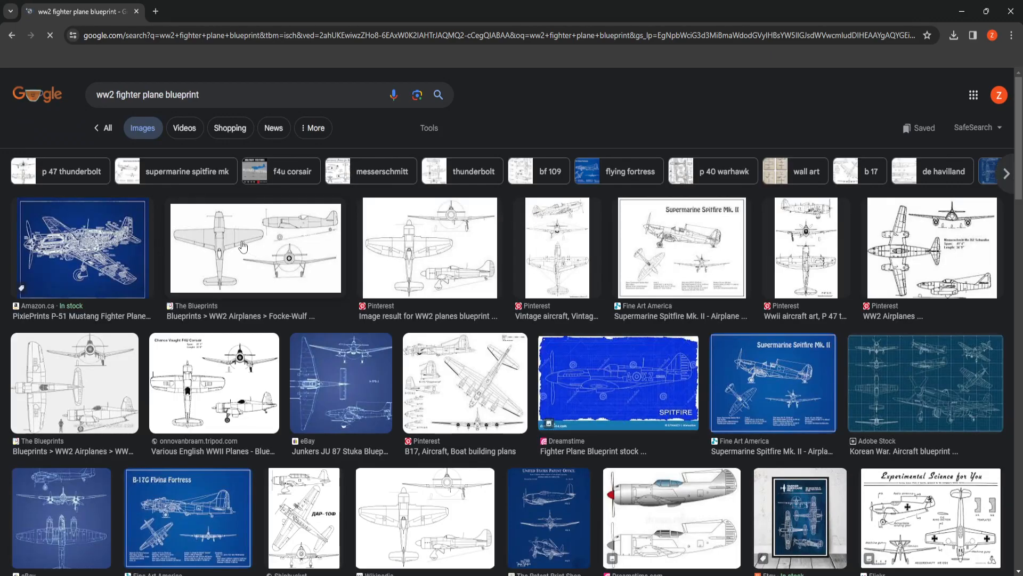
Preview the Focke-Wulf fighter blueprint from The Blueprints, close the preview, and close the browser tab to return to Blender.
left_click(243, 246)
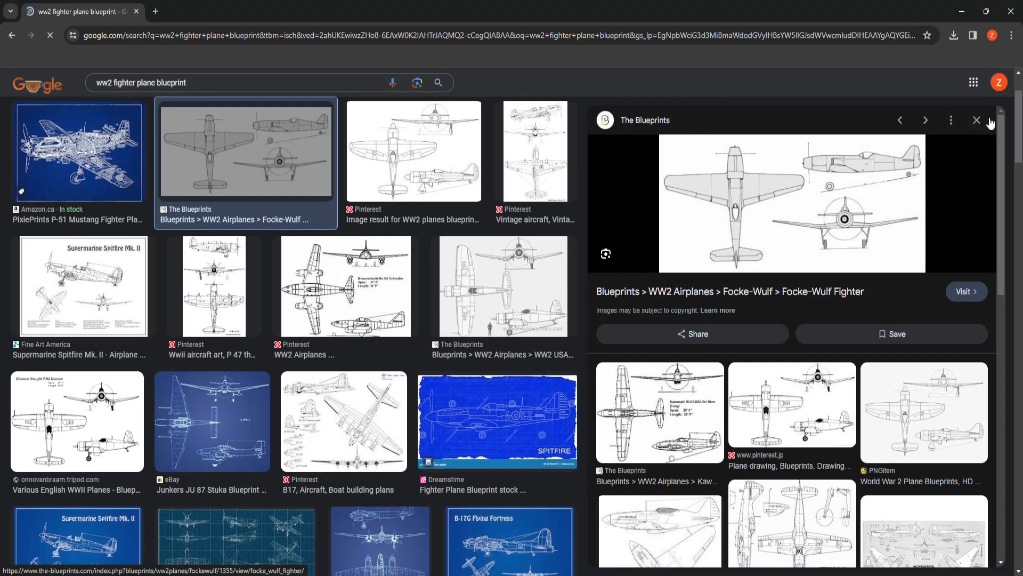
left_click(989, 122)
scroll(269, 185, "up", 2)
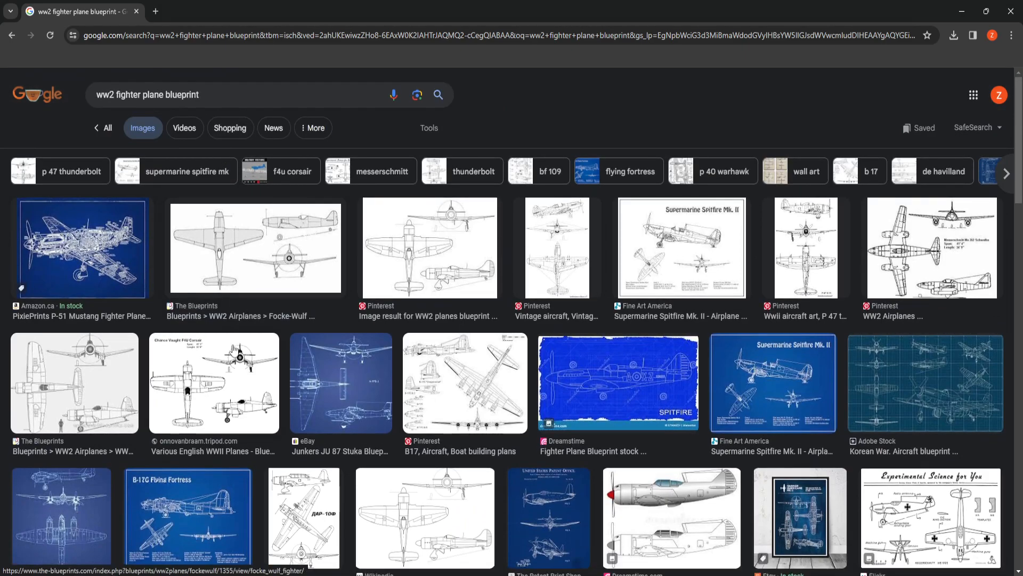
left_click(136, 12)
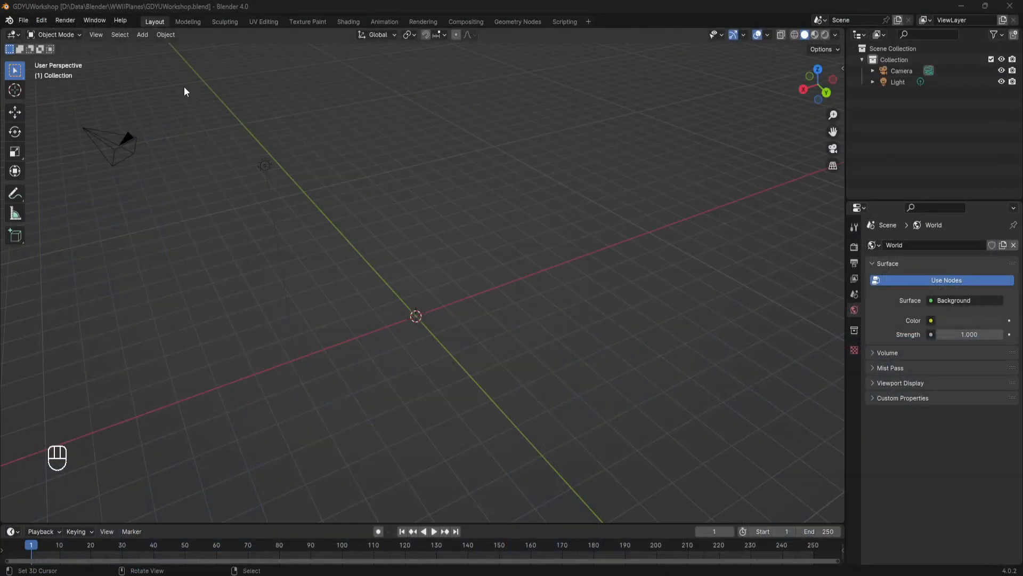
Add PlaneBlueprint.png from the WWIIPlanes folder to the scene as a reference image.
left_click(28, 22)
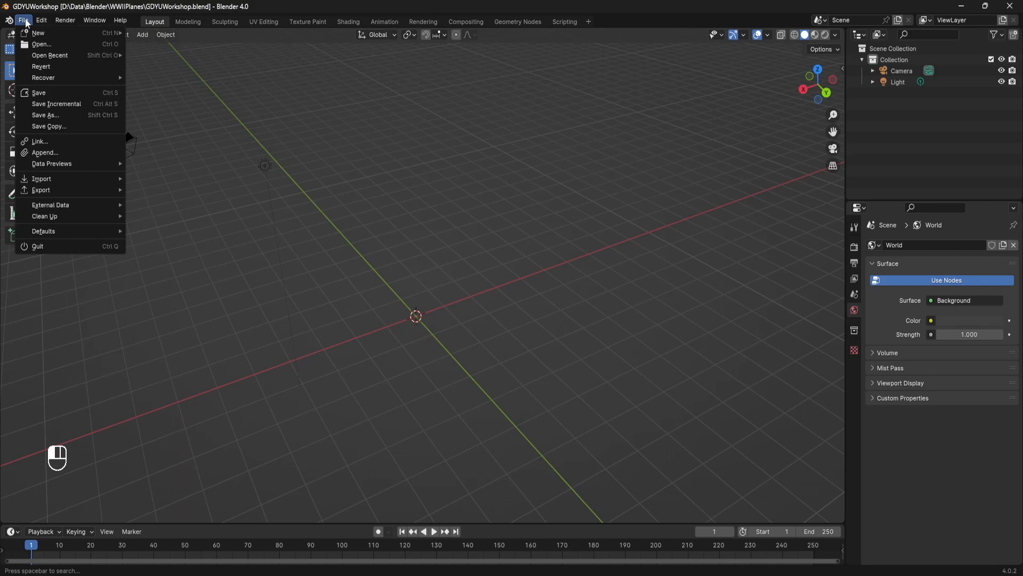
left_click(142, 35)
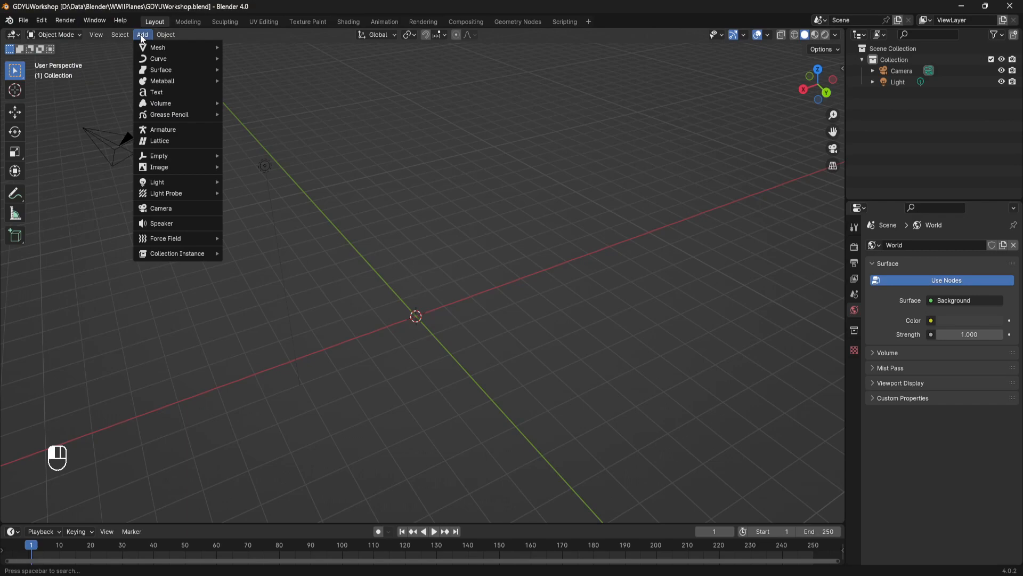
mouse_move(204, 169)
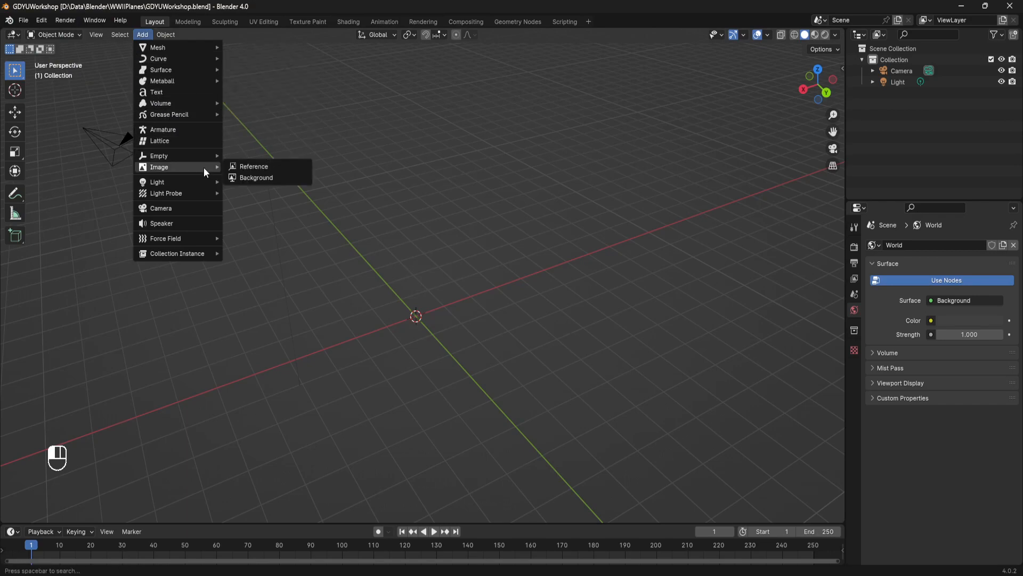
left_click(264, 166)
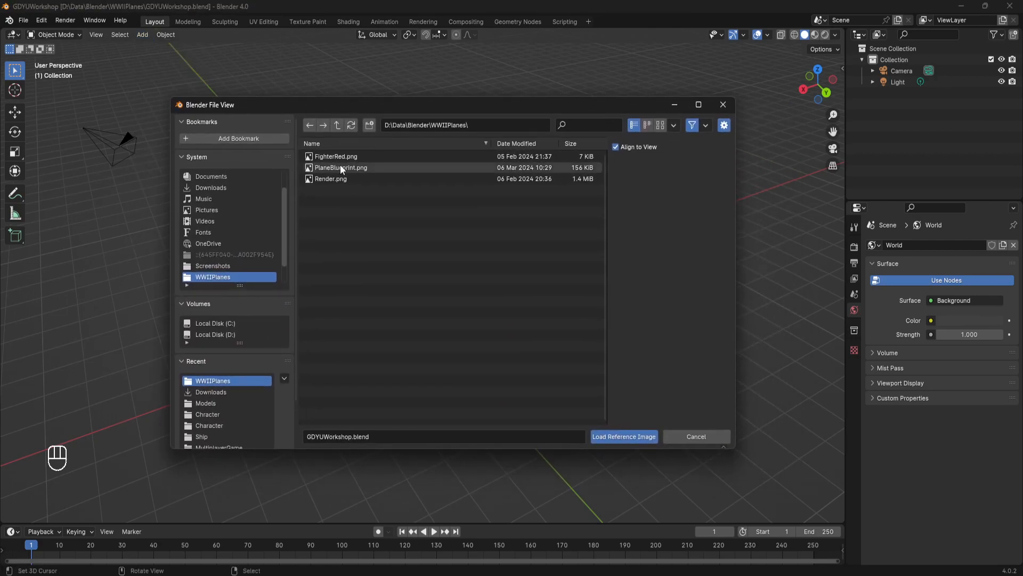
left_click(331, 165)
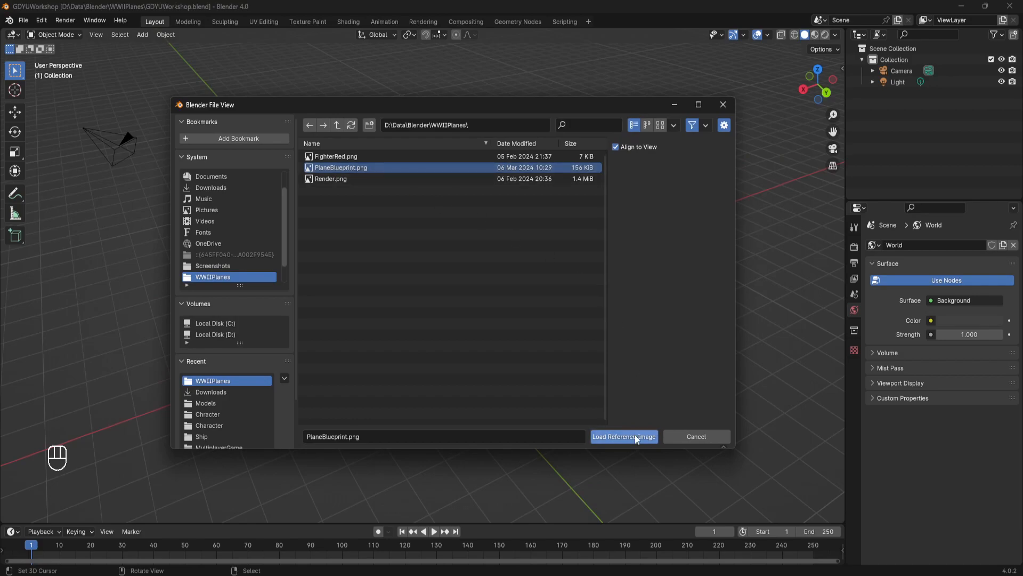
left_click(612, 437)
Examine the blueprint reference image and its orientation in the scene from several angles and distances.
middle_click_drag(349, 293, 453, 269)
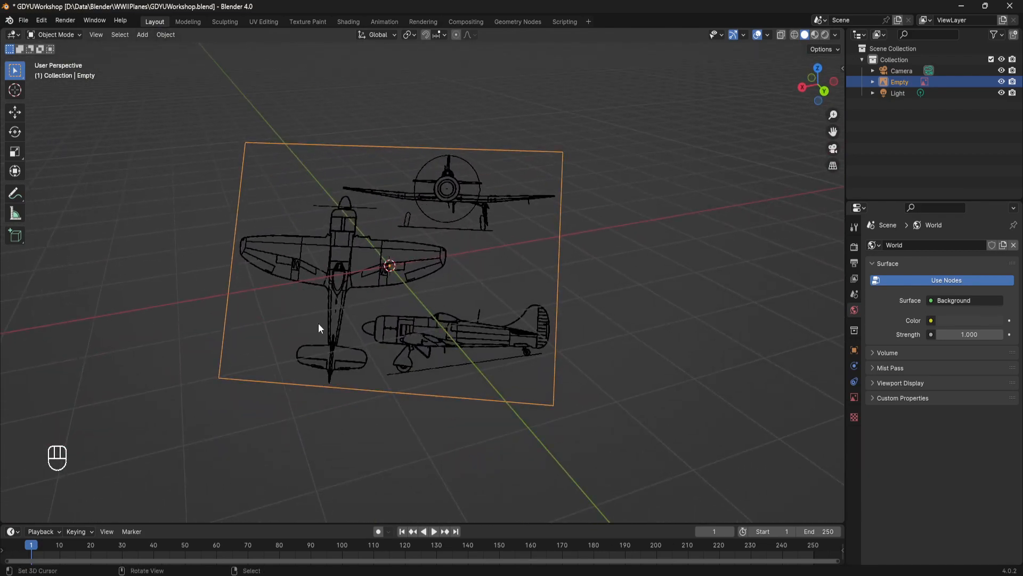
scroll(586, 209, "down", 7)
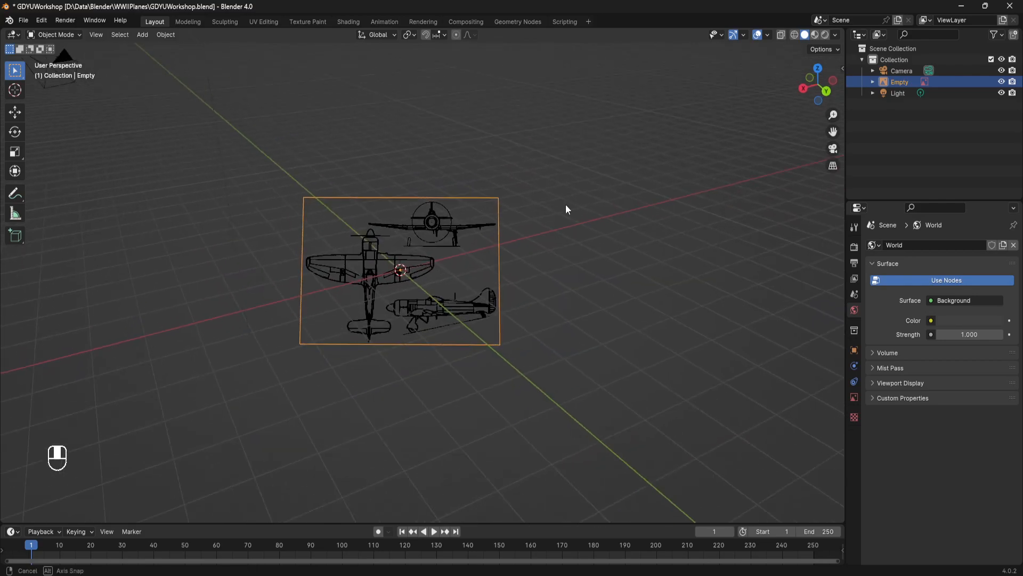
scroll(564, 216, "up", 4)
scroll(516, 218, "up", 4)
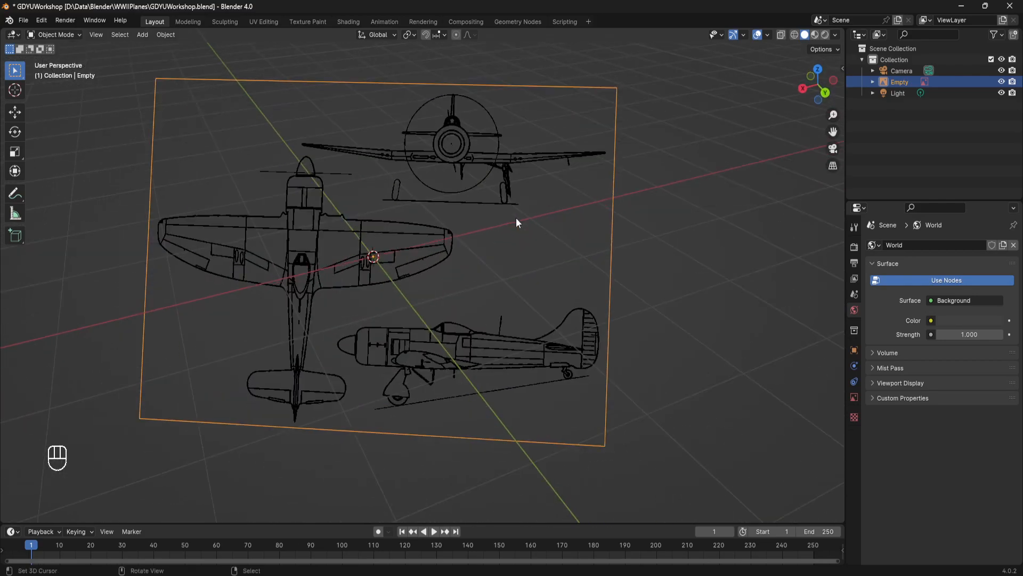
scroll(516, 218, "down", 2)
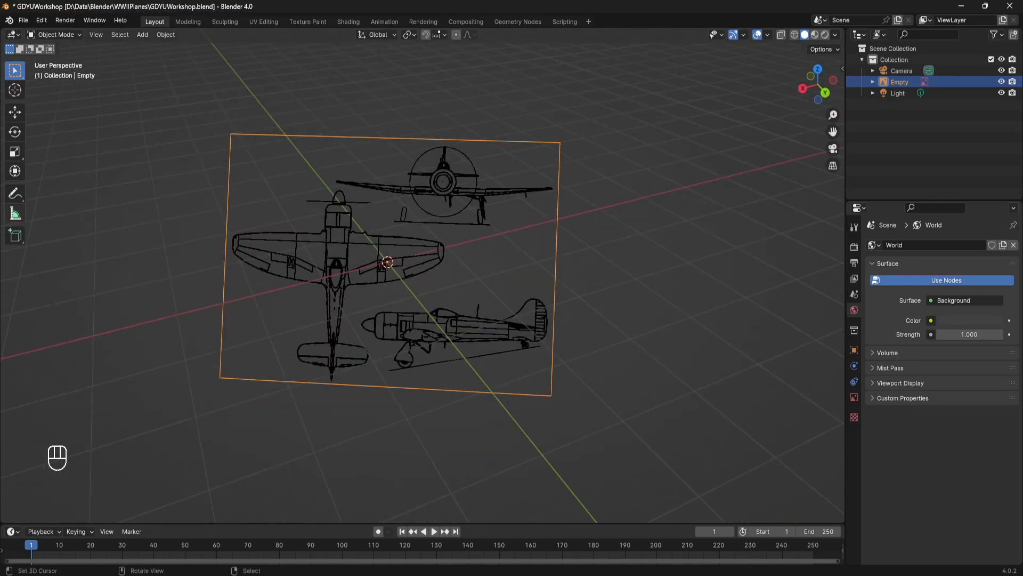
scroll(466, 228, "down", 5)
mouse_move(431, 227)
middle_mouse_down()
mouse_move(289, 202)
mouse_move(379, 206)
mouse_move(430, 223)
middle_mouse_up()
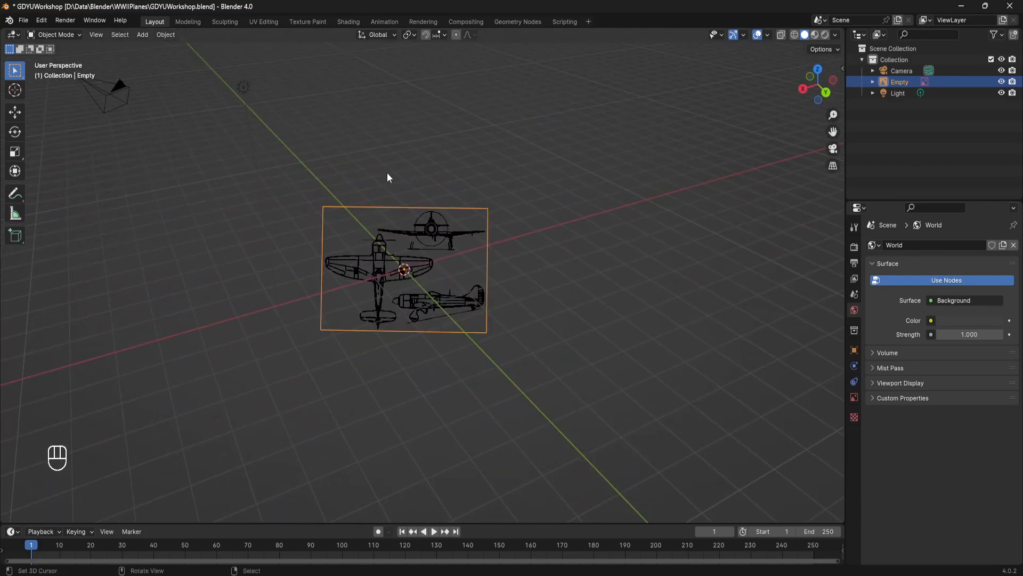
middle_click_drag(388, 178, 387, 262, "shift")
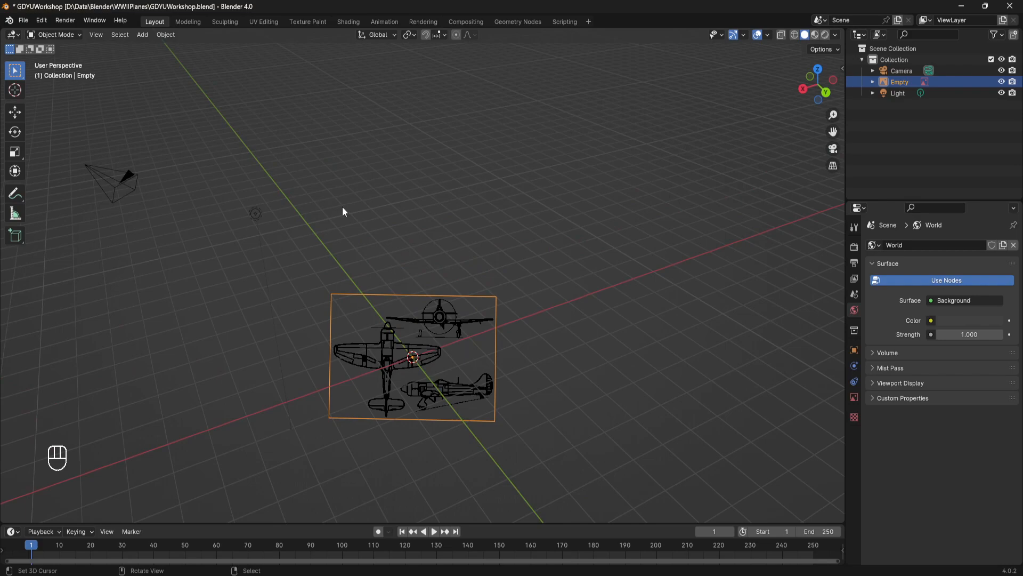
middle_click_drag(396, 276, 398, 240, "shift")
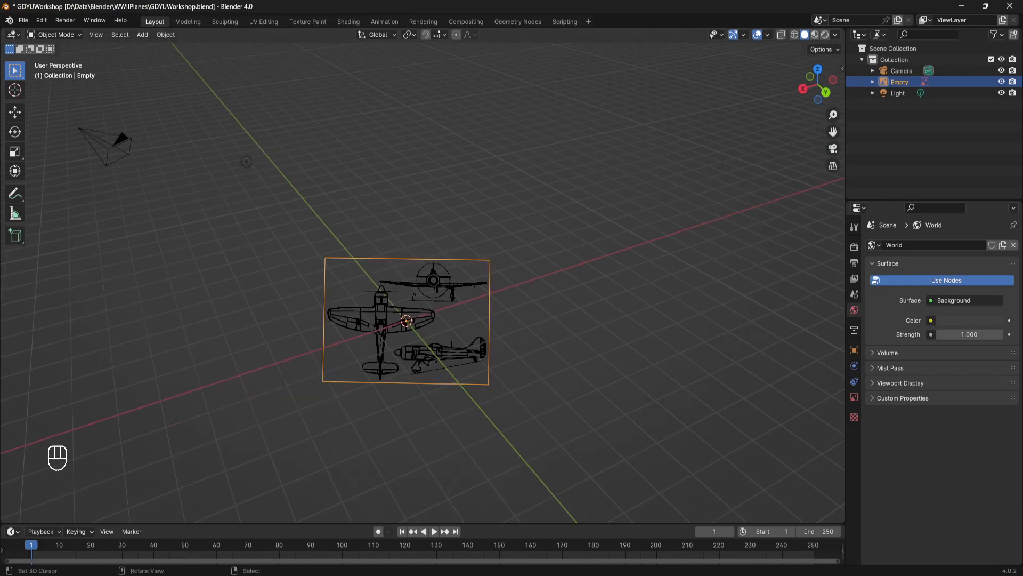
middle_click_drag(413, 305, 387, 356)
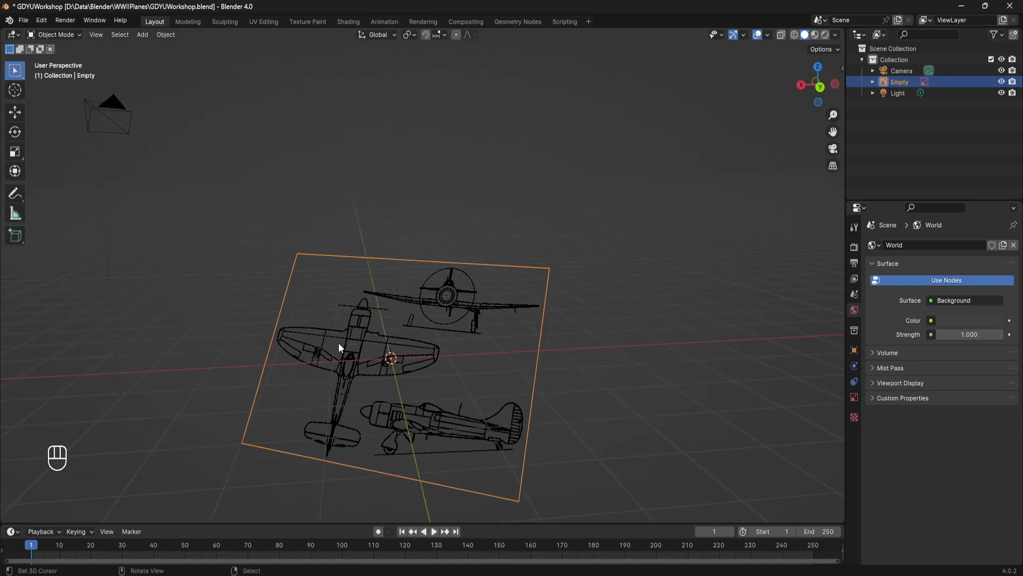
left_click(301, 350)
middle_click_drag(380, 348, 328, 345)
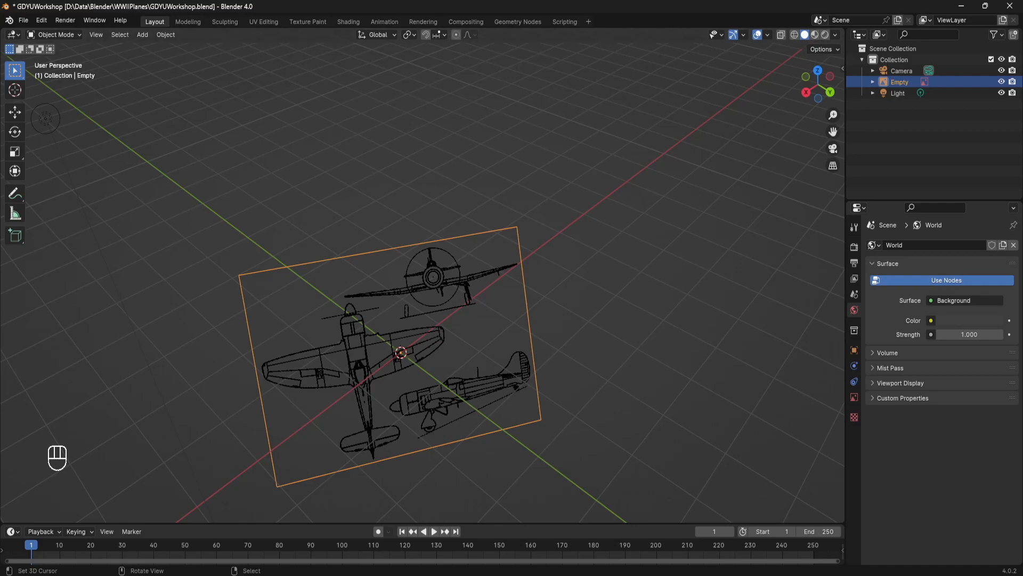
middle_click_drag(328, 365, 351, 269)
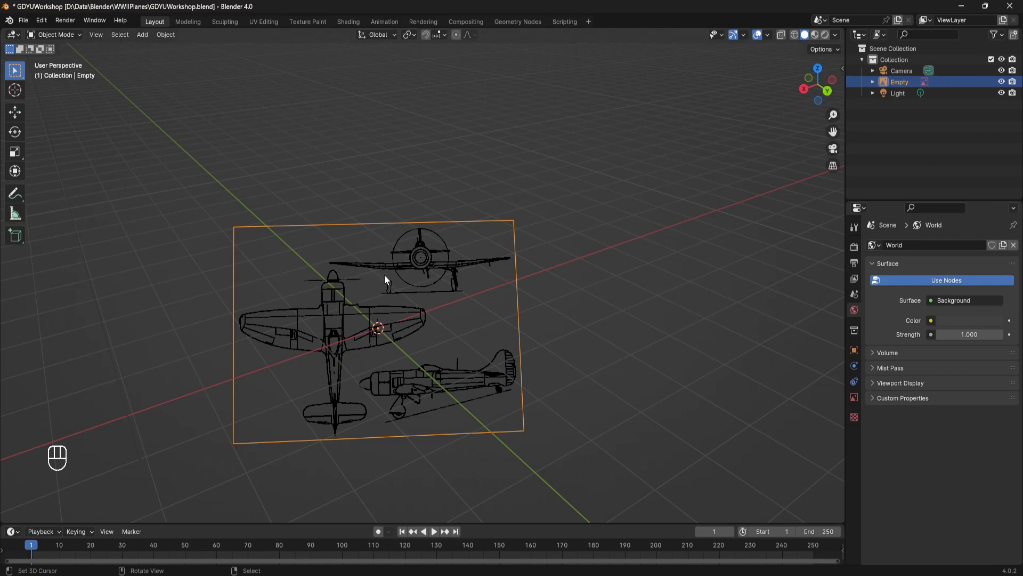
mouse_move(395, 276)
middle_mouse_down()
mouse_move(398, 258)
mouse_move(382, 268)
middle_mouse_up()
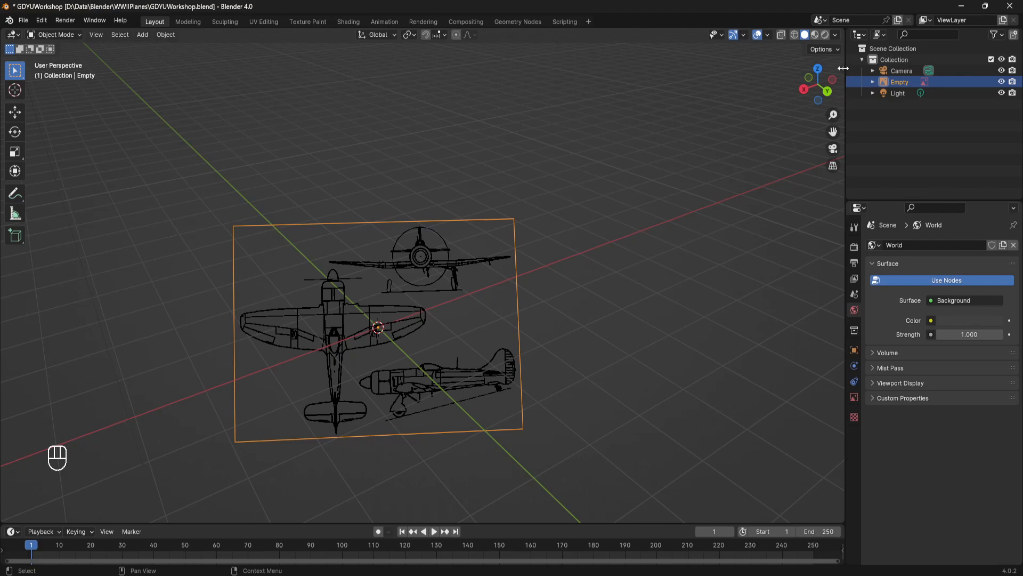
Show the transform values of the blueprint image in the viewport sidebar.
left_click(844, 69)
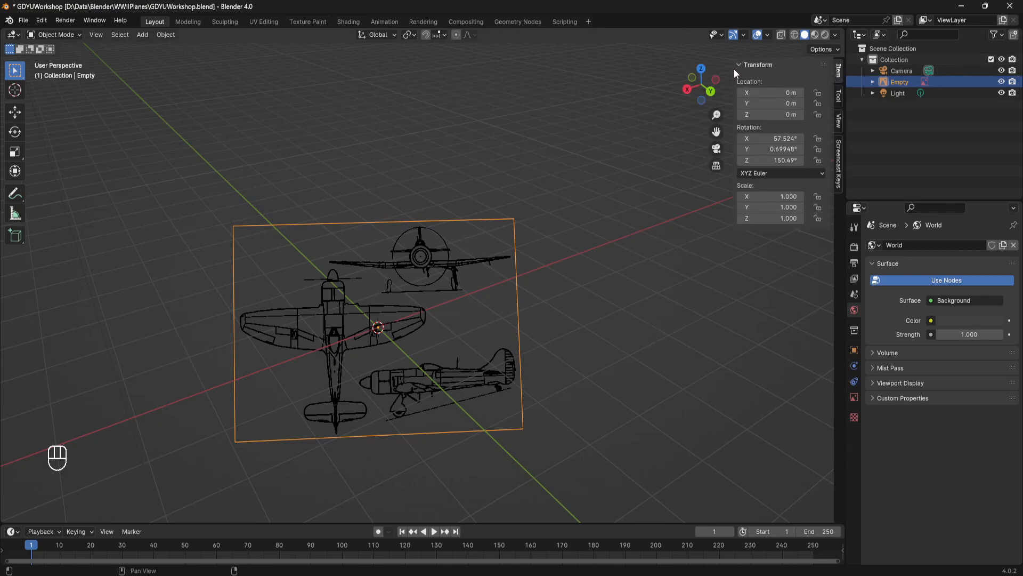
left_click_drag(733, 69, 871, 72)
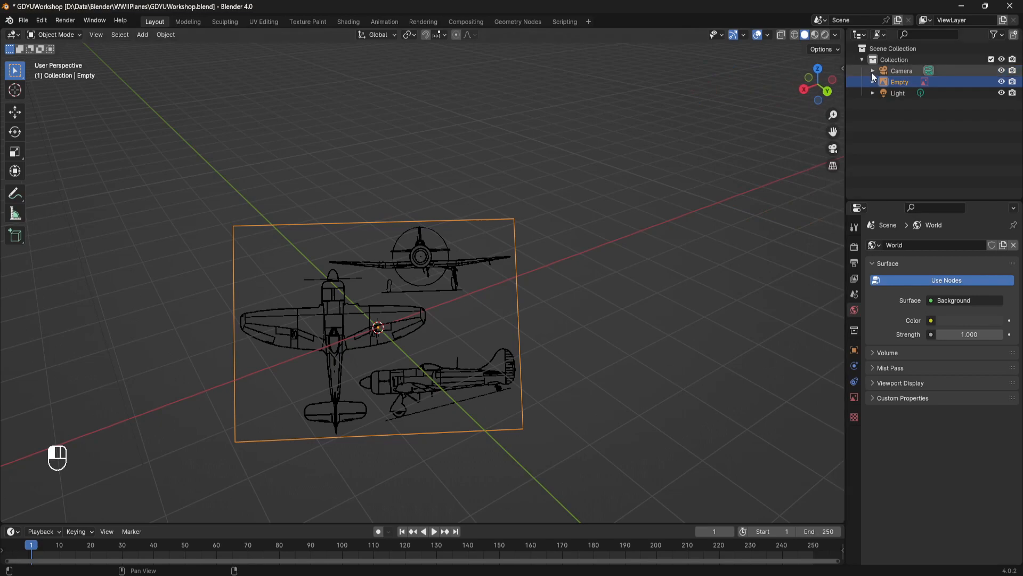
left_click(843, 66)
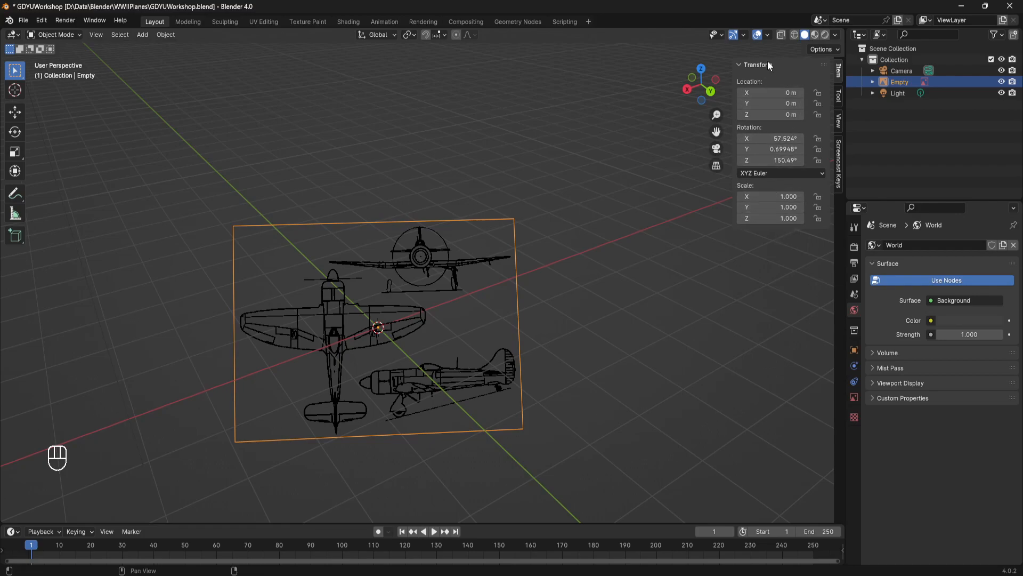
middle_click_drag(401, 299, 371, 335)
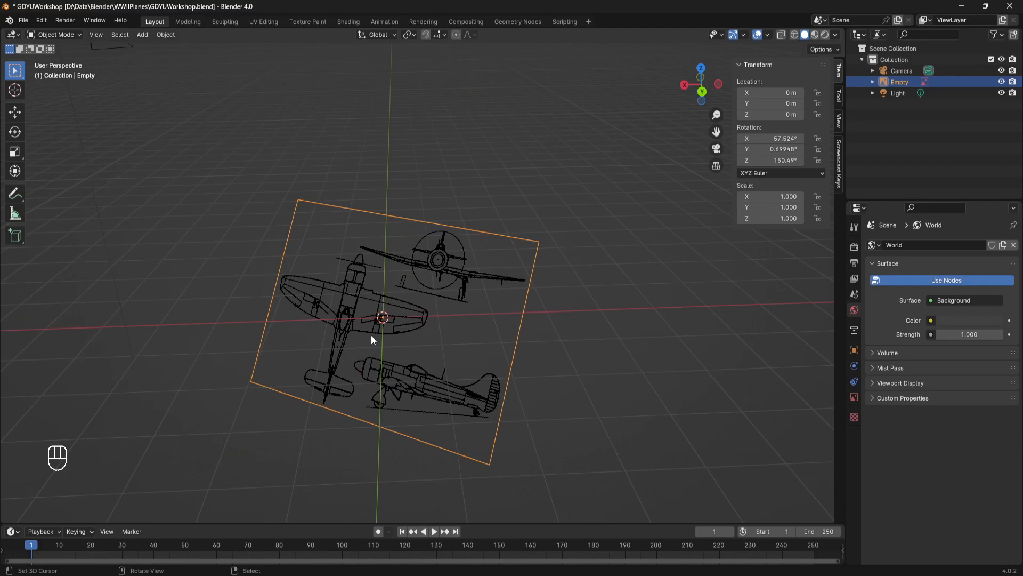
Reset all rotation values of the blueprint image to their defaults.
right_click(775, 138)
key("Escape")
right_click(774, 137)
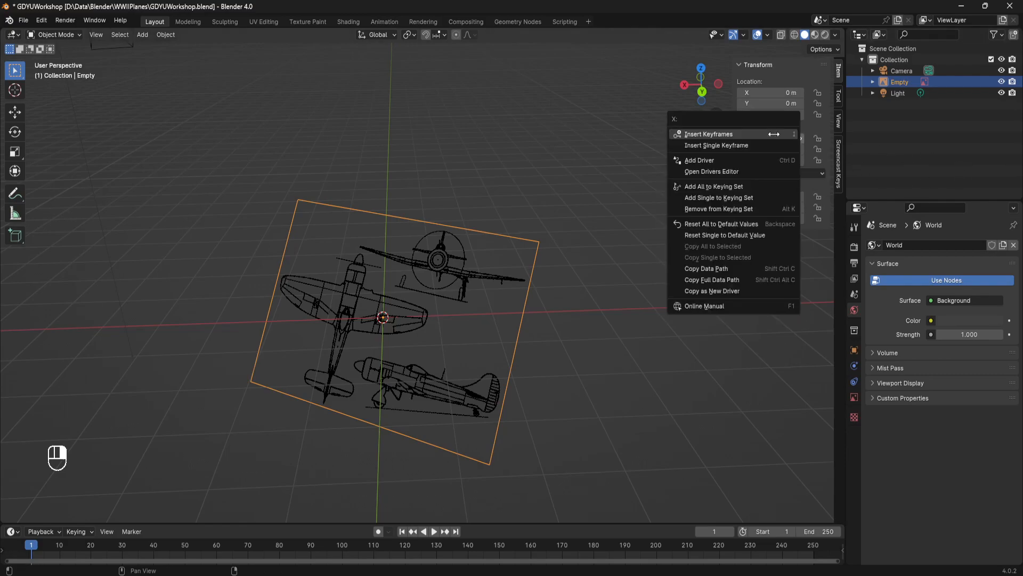
left_click(745, 225)
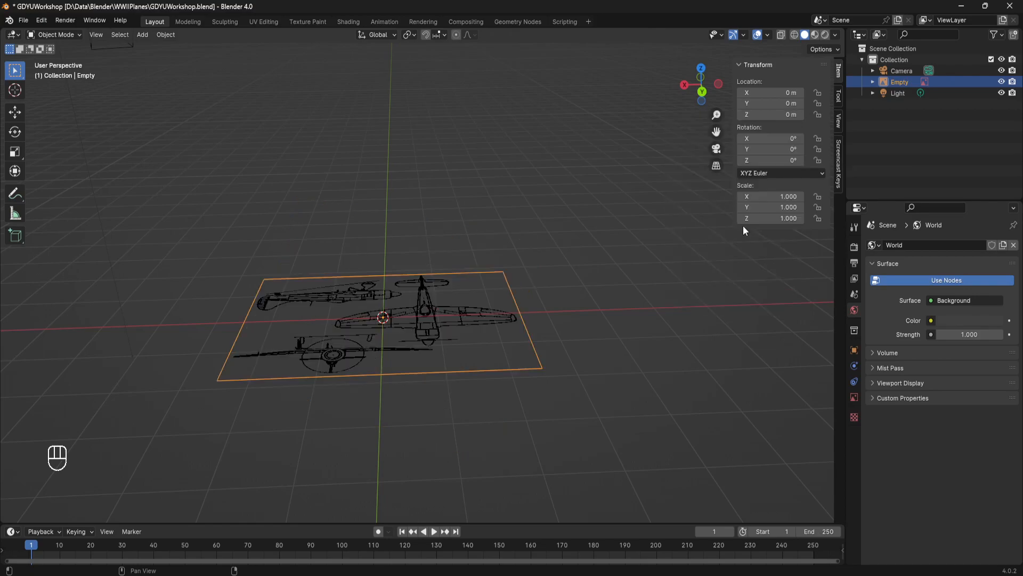
Stand the blueprint image upright by setting its X rotation to 90°.
middle_click_drag(462, 224, 461, 250)
left_click_drag(773, 138, 796, 138)
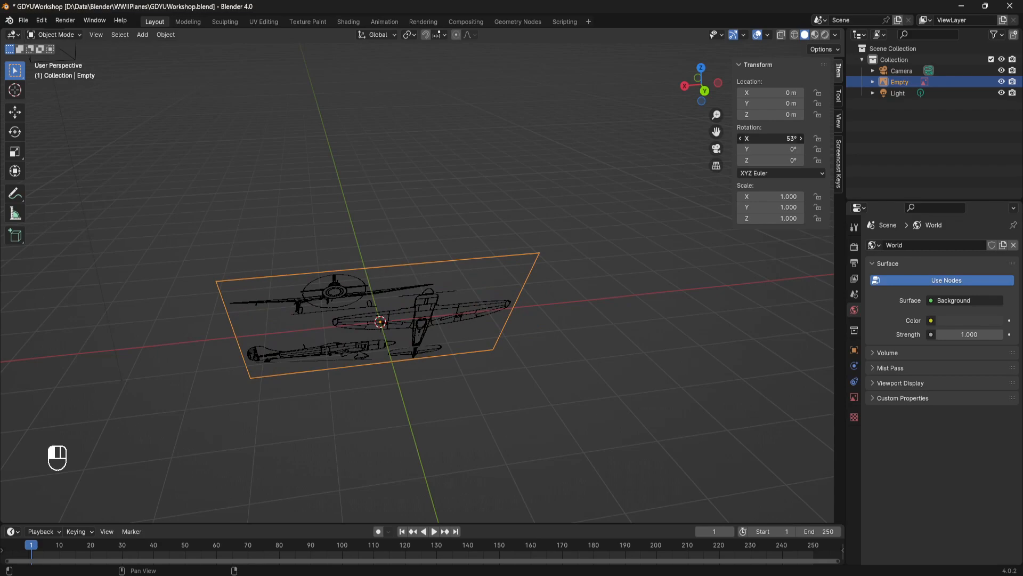
left_click_drag(795, 138, 807, 138)
left_click(760, 139)
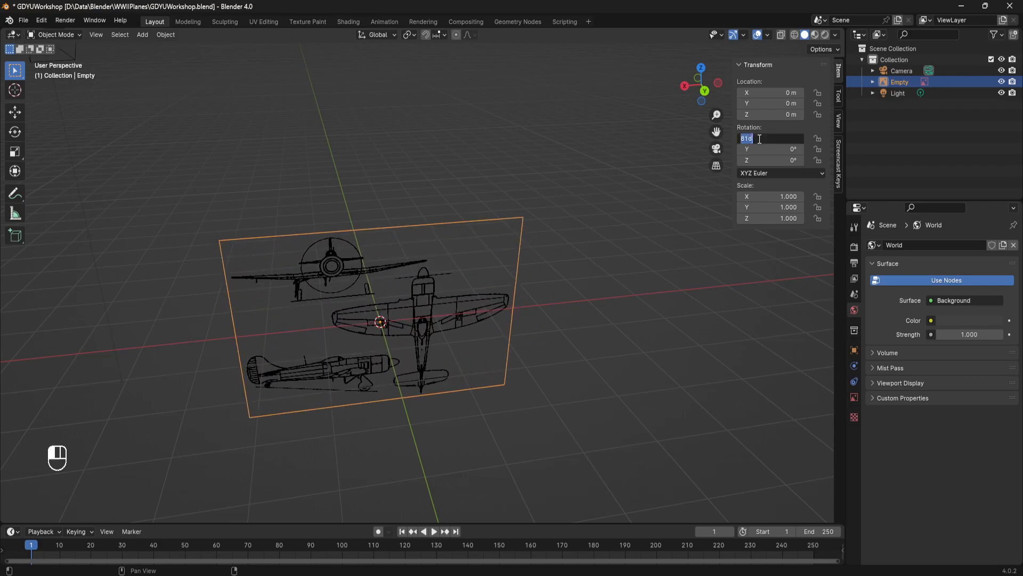
type("90")
key("Return")
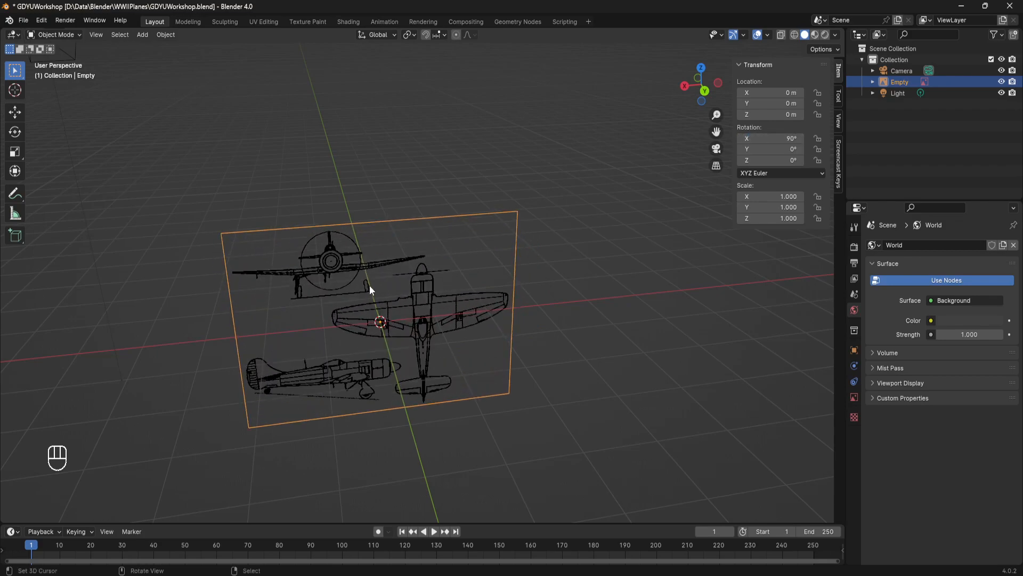
Try shifting the blueprint image along the X axis and undo the trial change.
middle_click_drag(390, 280, 459, 260, "shift")
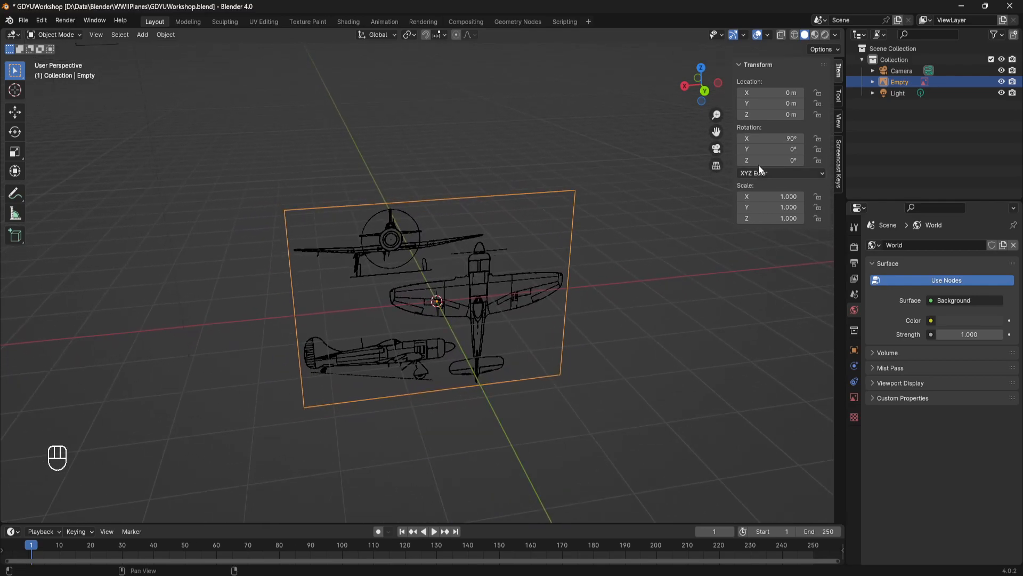
left_click_drag(792, 93, 712, 103)
key("ctrl+z")
middle_click_drag(411, 208, 532, 203)
key("ctrl+z")
key("ctrl+z")
key("ctrl+z")
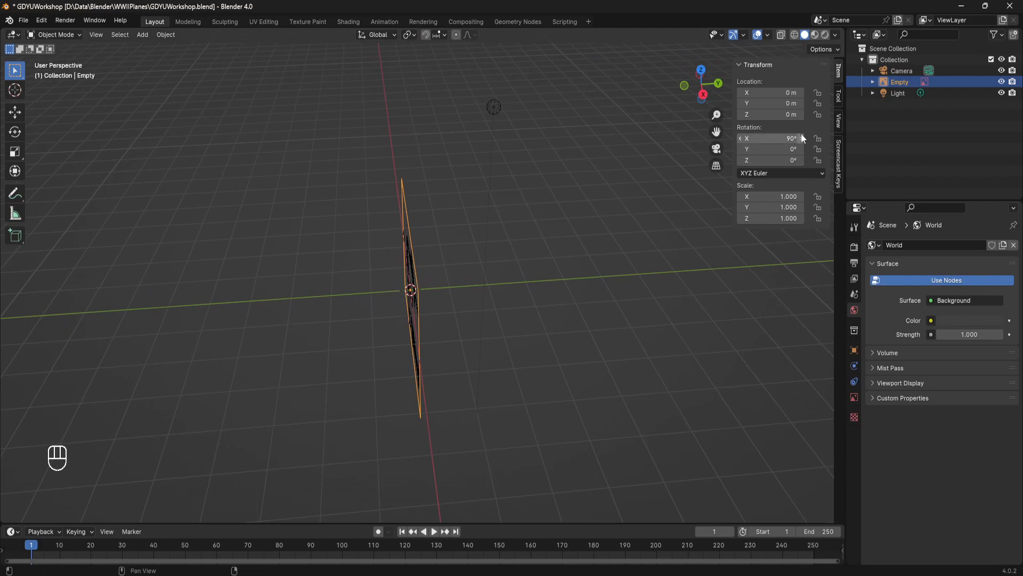
Move the blueprint image to about -6.21 m on the X axis and set its Z rotation to 90°.
left_click_drag(779, 93, 731, 92)
left_click(781, 161)
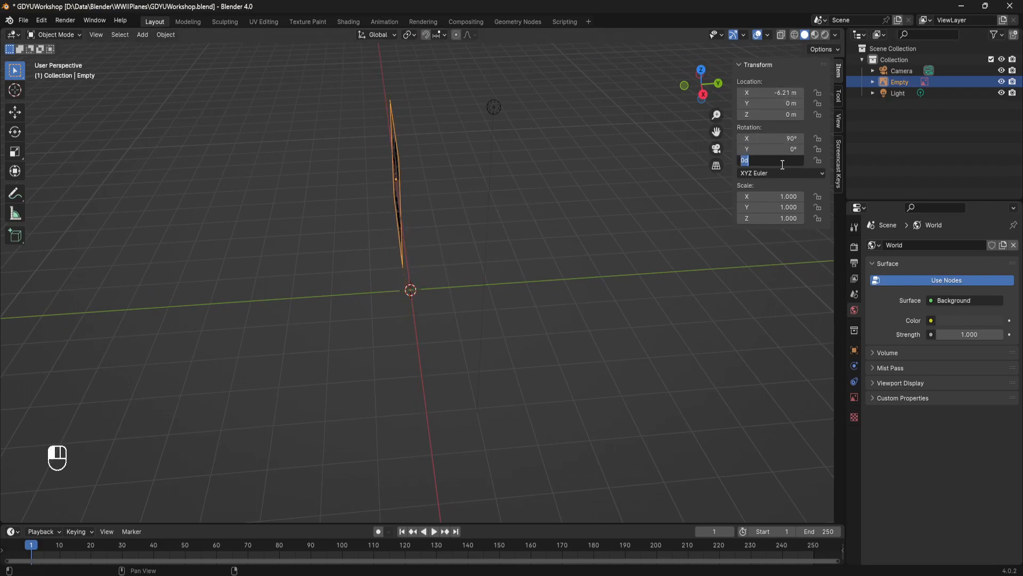
key("Return")
middle_click_drag(507, 80, 417, 227)
scroll(466, 258, "up", 3)
scroll(438, 260, "down", 4)
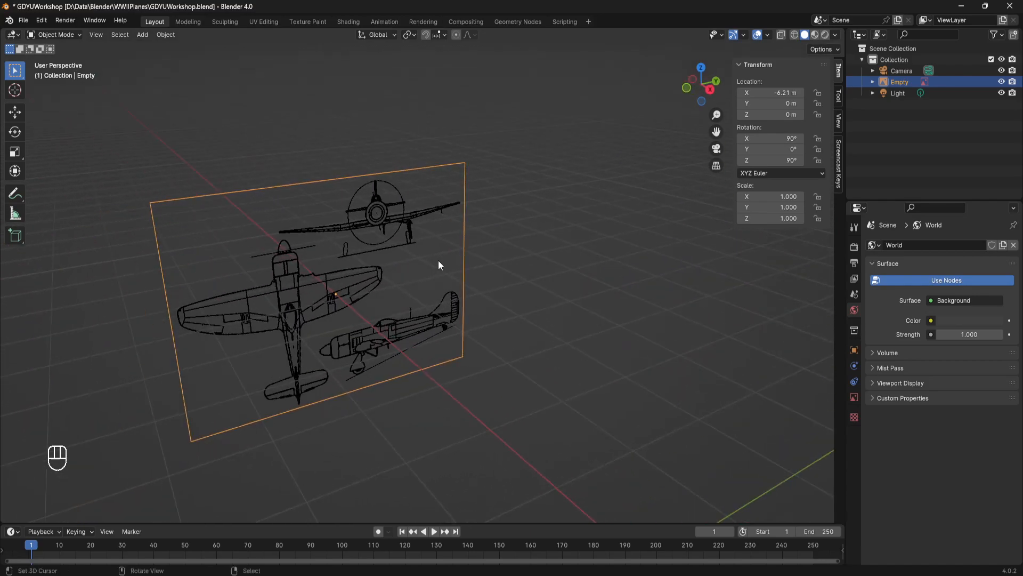
Scale the blueprint image to 2 on the X, Y and Z axes.
middle_click_drag(504, 266, 403, 184, "shift")
scroll(470, 295, "down", 5)
middle_click_drag(469, 296, 467, 215)
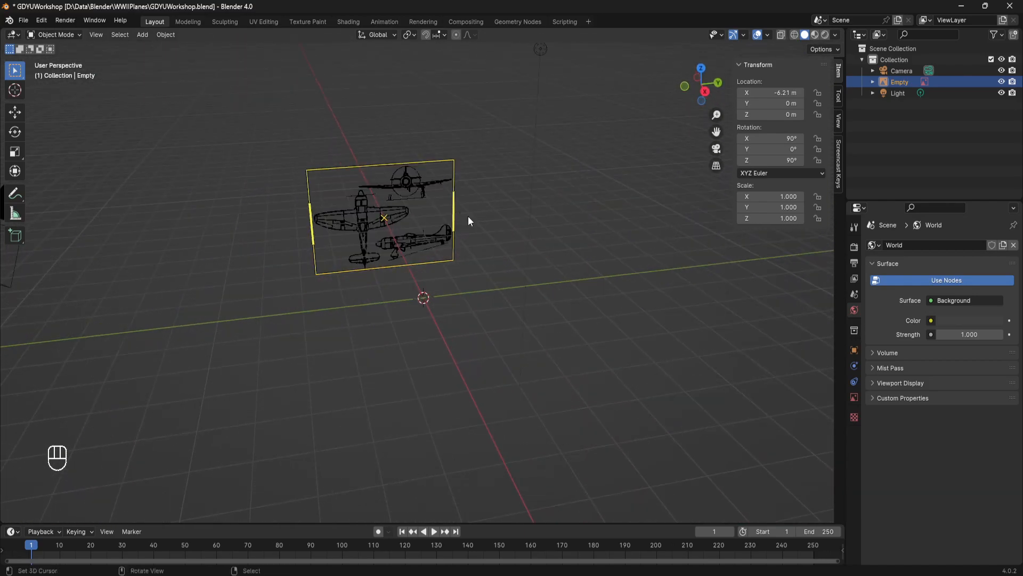
double_click(778, 198)
type("2")
key("Return")
double_click(777, 210)
type("2")
key("Return")
double_click(777, 221)
type("2")
key("Return")
Move the blueprint image to about X -10.79 m, Y 4.24 m and rotate it to about 62.6° on Z.
scroll(480, 224, "down", 3)
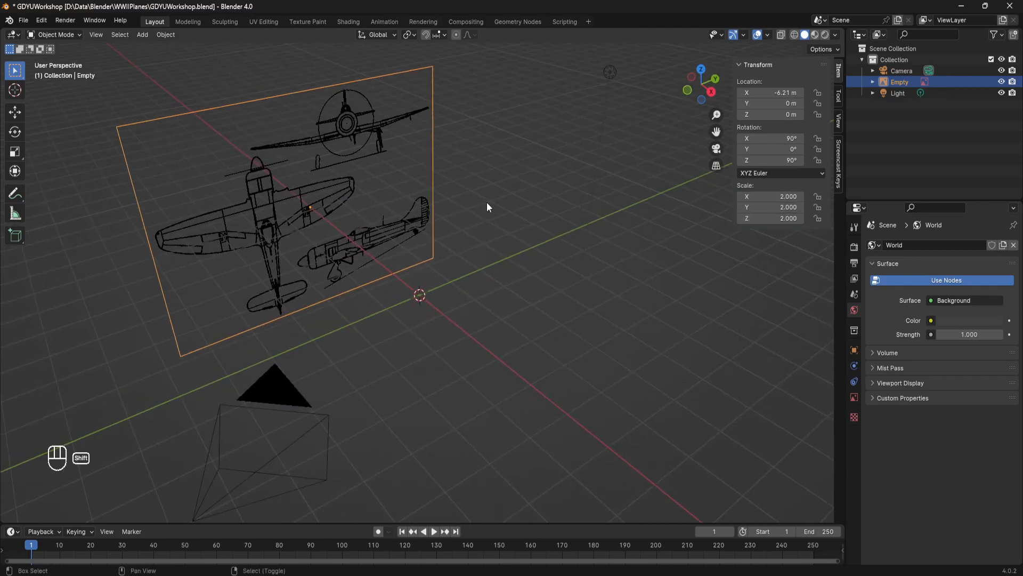
middle_click_drag(481, 225, 404, 235)
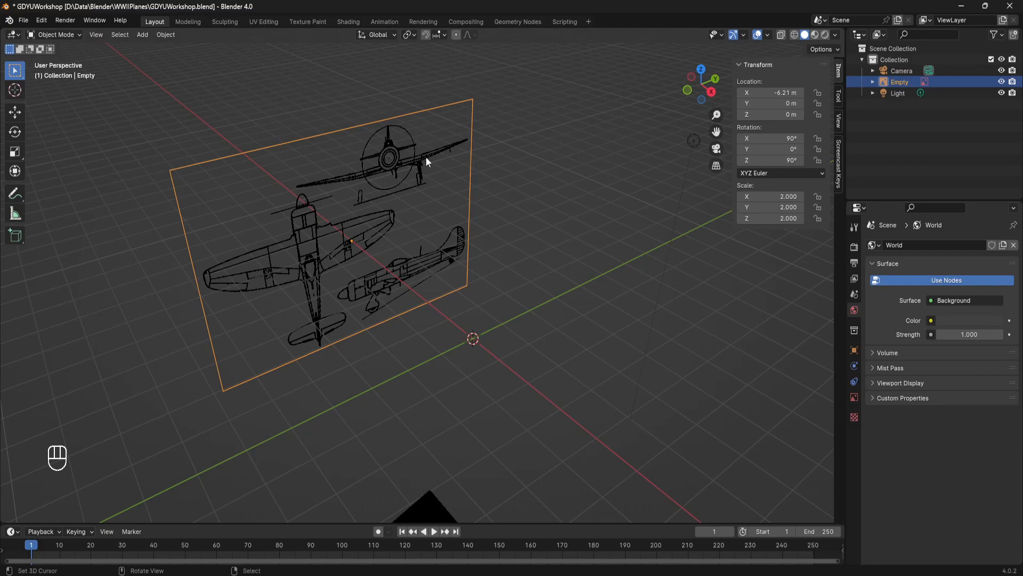
left_click(15, 113)
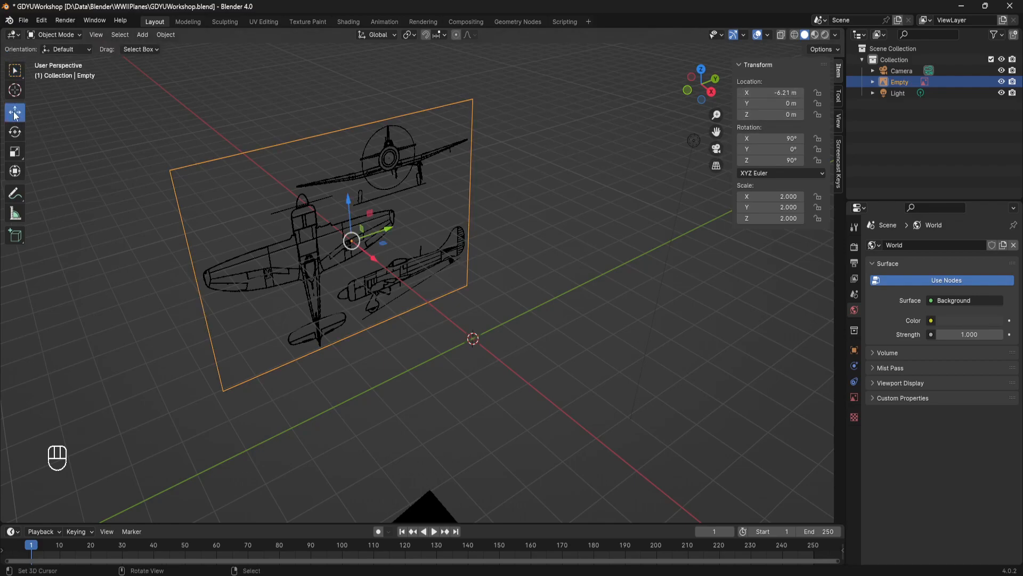
left_click_drag(374, 259, 401, 189)
left_click(15, 131)
middle_click_drag(402, 190, 491, 285, "shift")
Try moving the blueprint image freely through the scene with Grab, and undo that move.
left_click(21, 110)
middle_click_drag(324, 189, 476, 255)
key("g")
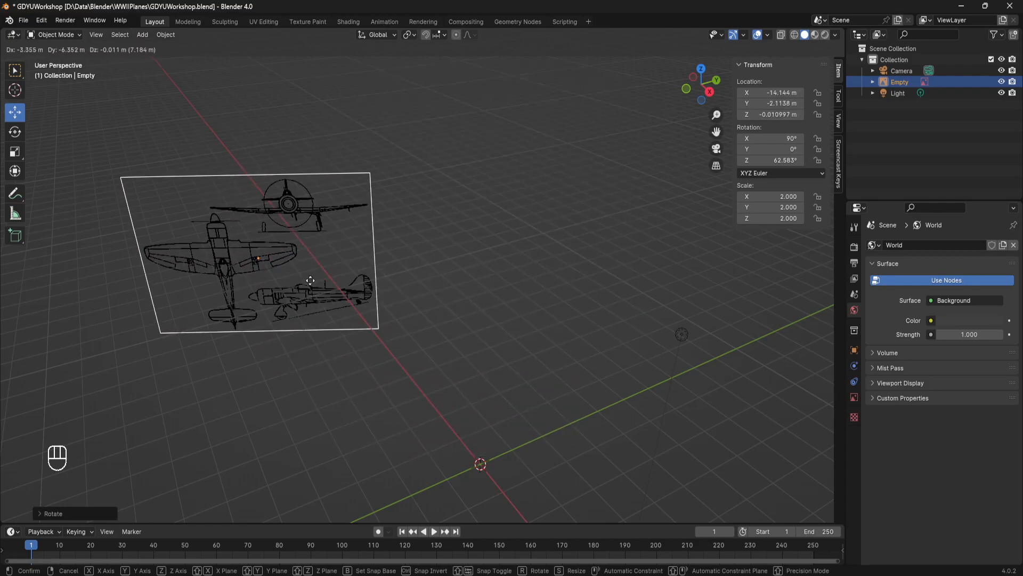
left_click(513, 254)
key("ctrl+z")
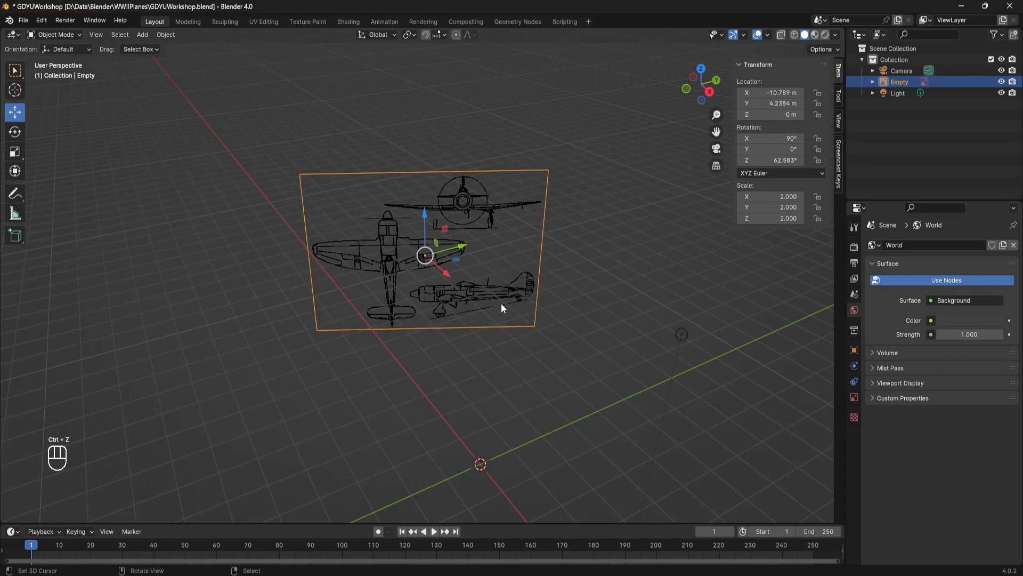
Move the blueprint image along X to about -13.43 m and along Y to about 7.16 m.
key("g")
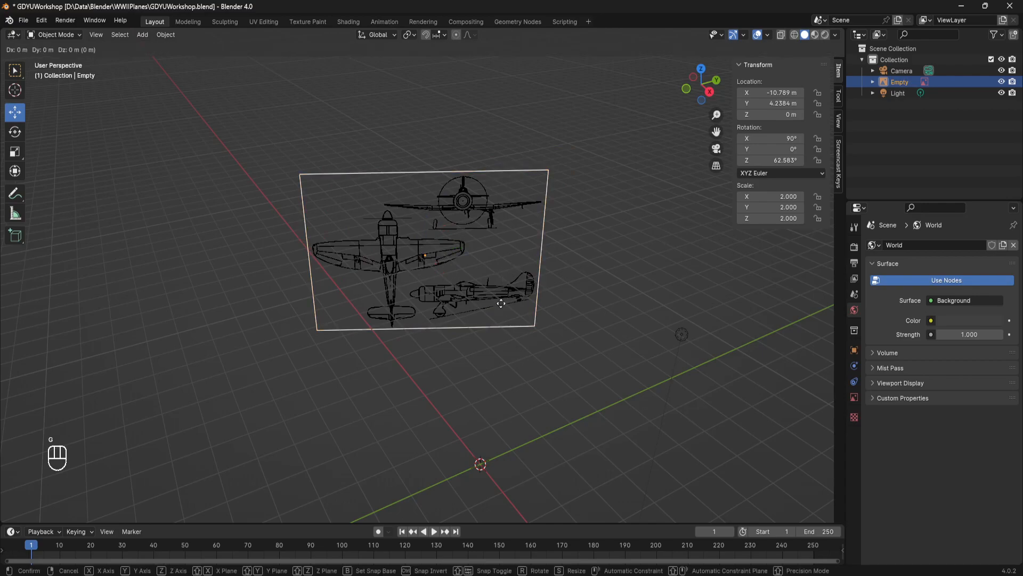
key("x")
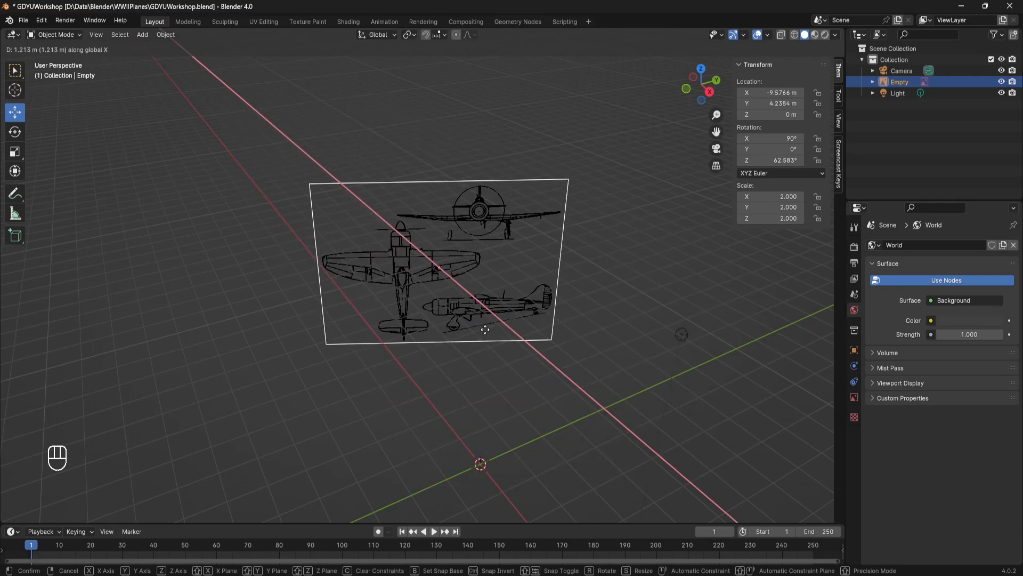
left_click(521, 263)
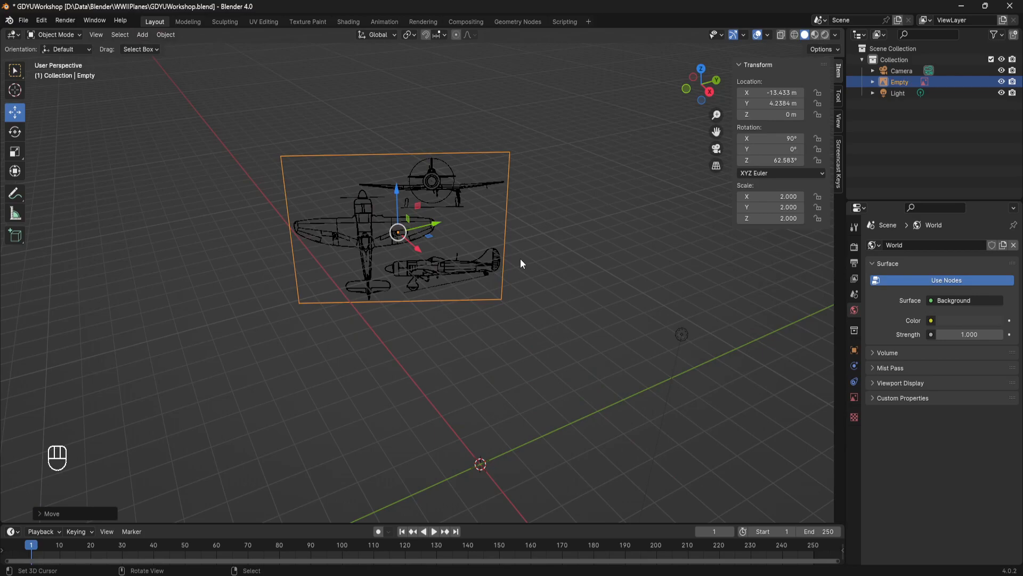
key("g")
key("y")
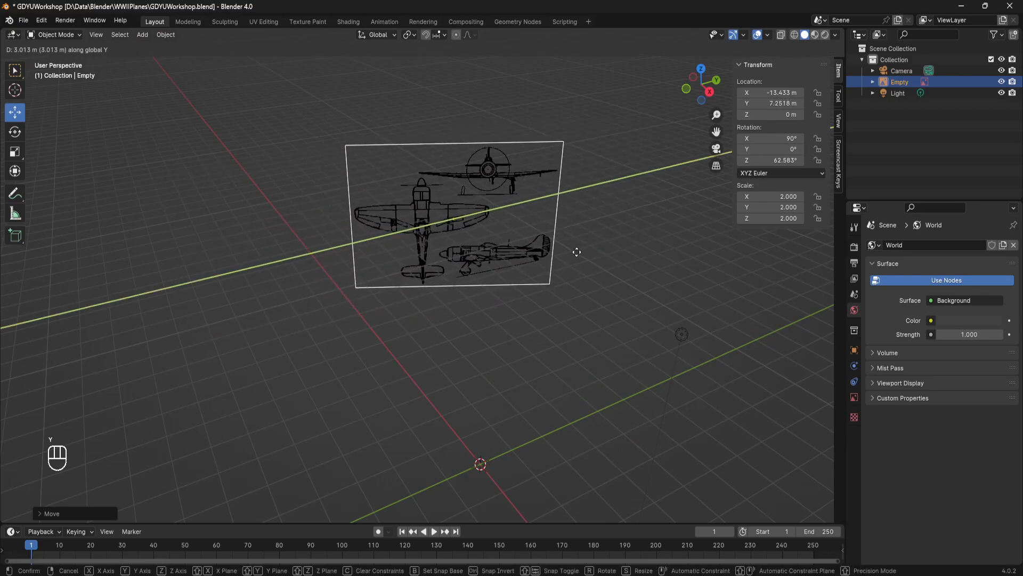
left_click(576, 252)
Move the blueprint image along the Z axis to a height of about 3.09 m.
key("g")
key("z")
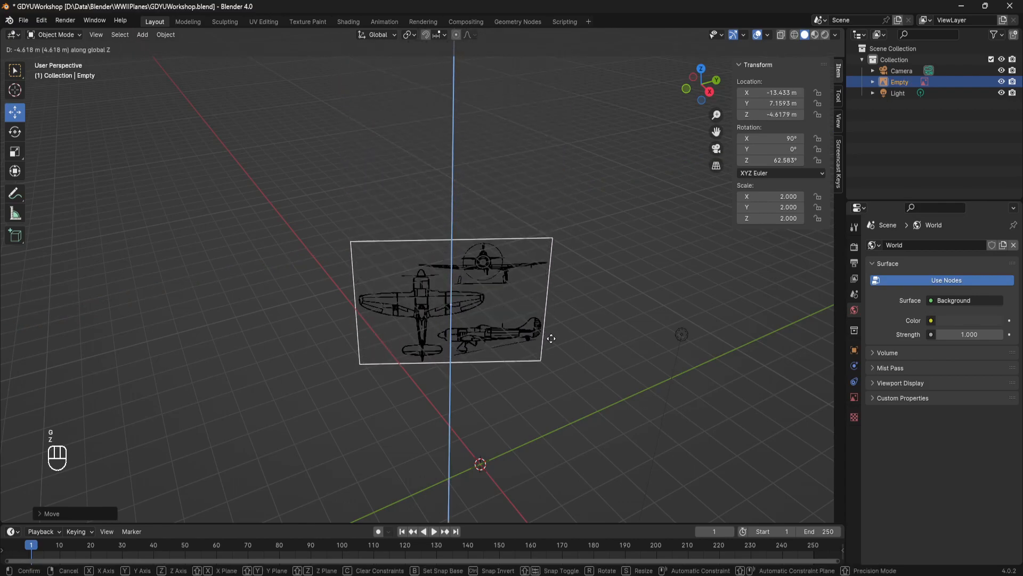
left_click(552, 261)
middle_click_drag(568, 270, 467, 238)
key("g")
key("z")
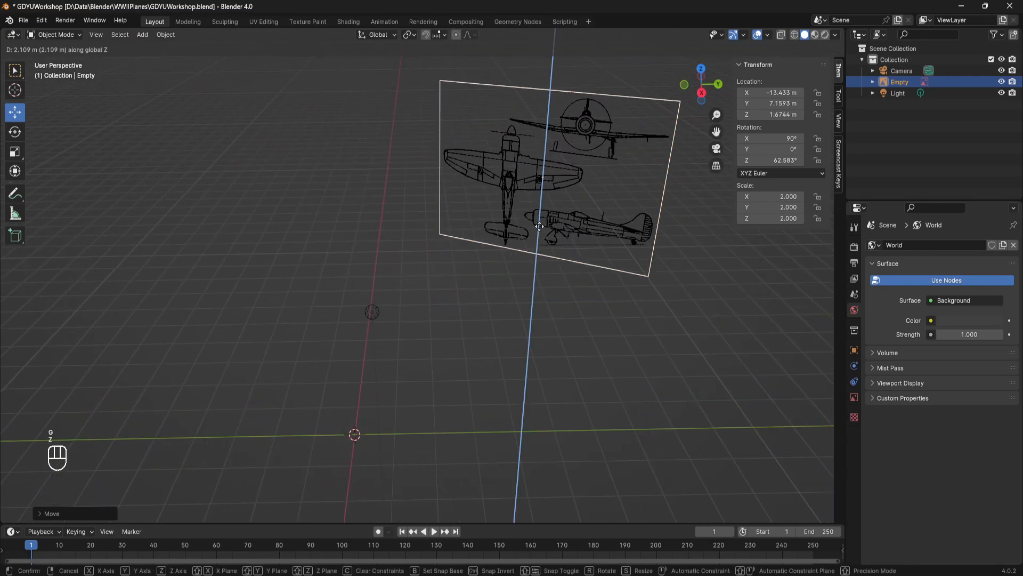
left_click(468, 197)
Examine from several angles how the blueprint image sits relative to the world origin, camera and light.
middle_click_drag(468, 197, 512, 208)
right_click(548, 211)
middle_click_drag(511, 208, 379, 314, "shift")
middle_click_drag(602, 280, 382, 199)
middle_click_drag(323, 226, 490, 205, "shift")
scroll(458, 229, "down", 4)
middle_click_drag(451, 232, 489, 188)
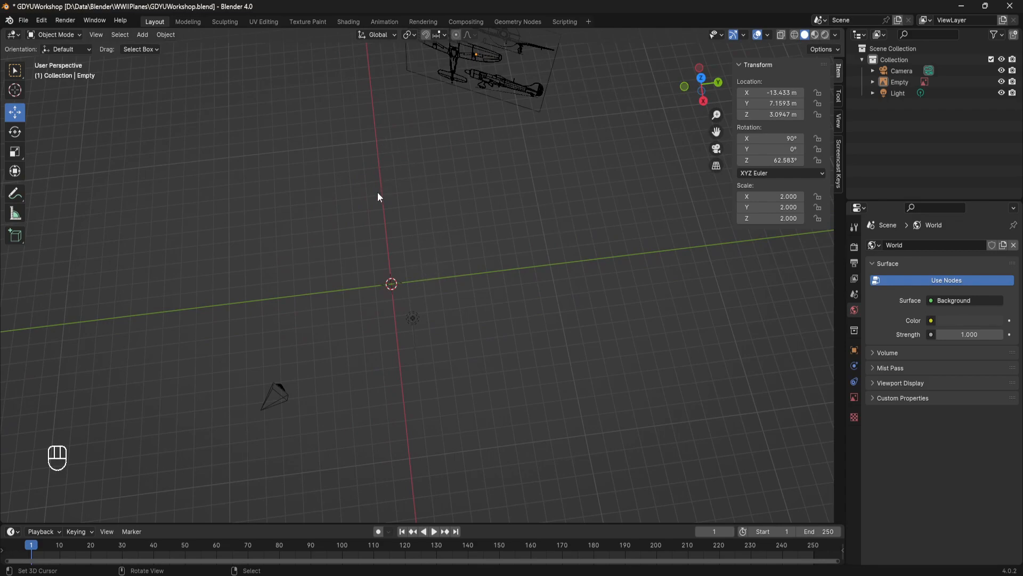
middle_click_drag(470, 79, 441, 238, "shift")
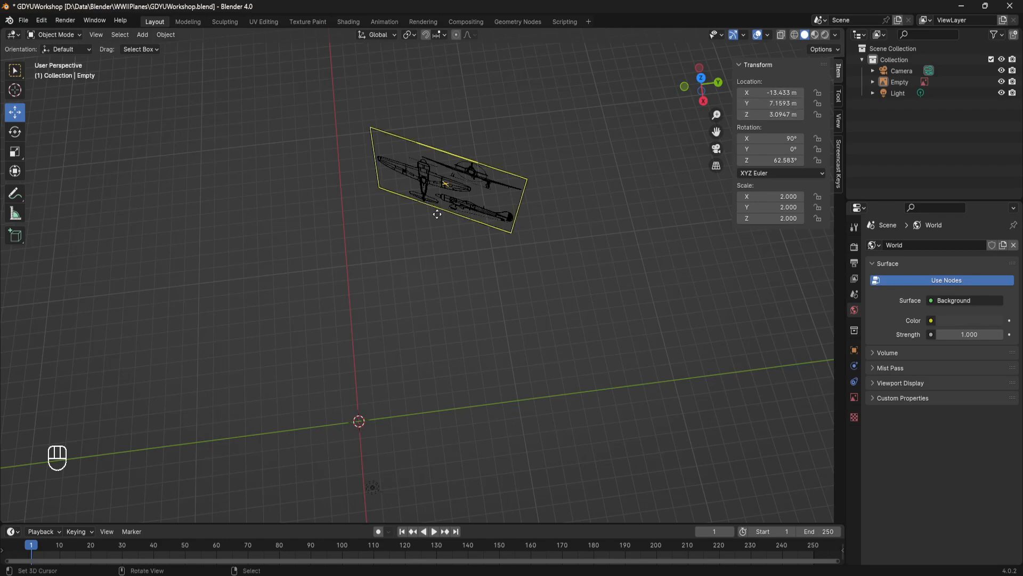
left_click(445, 192)
middle_click_drag(465, 258, 507, 161)
scroll(507, 161, "up", 2)
right_click(526, 199)
middle_click_drag(526, 198, 546, 141, "shift")
scroll(497, 230, "down", 2)
Save the workshop file with the repositioned blueprint image.
middle_click_drag(420, 251, 442, 347)
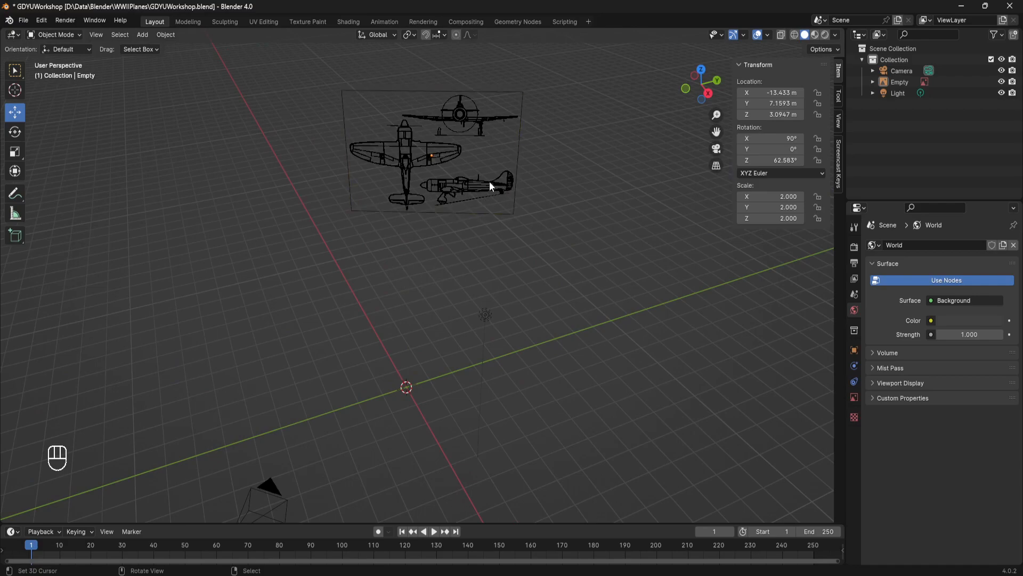
middle_click_drag(424, 190, 434, 280, "shift")
key("ctrl+s")
Add a cylinder mesh at the world origin and set it to 10 vertices.
scroll(471, 253, "up", 3)
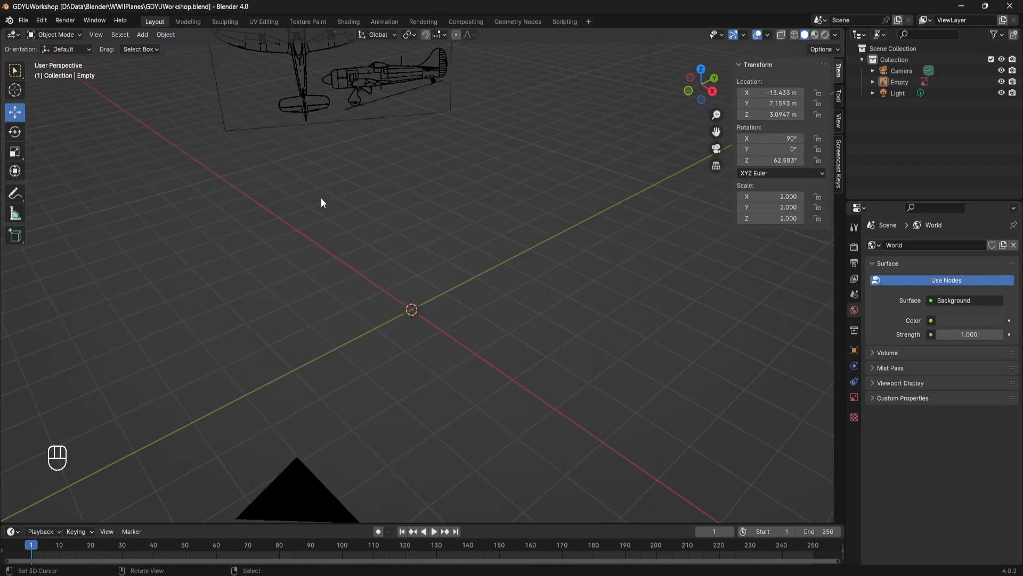
left_click(144, 34)
mouse_move(177, 51)
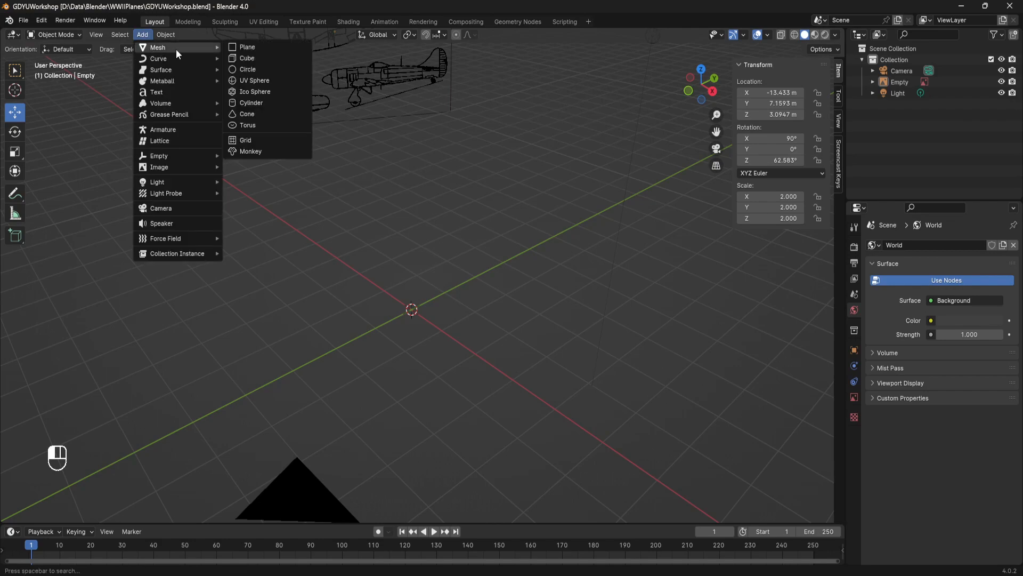
left_click(250, 105)
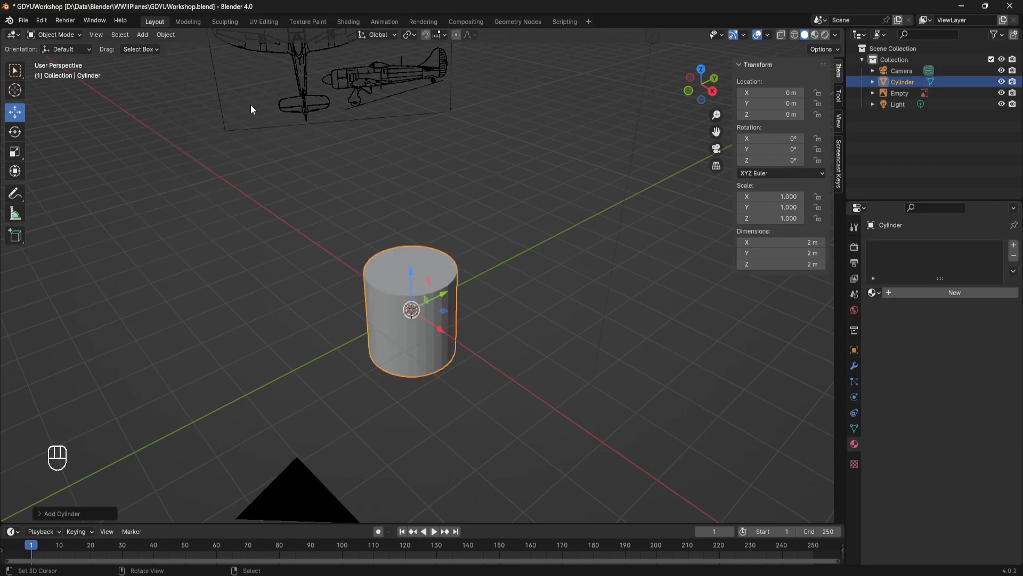
left_click(40, 512)
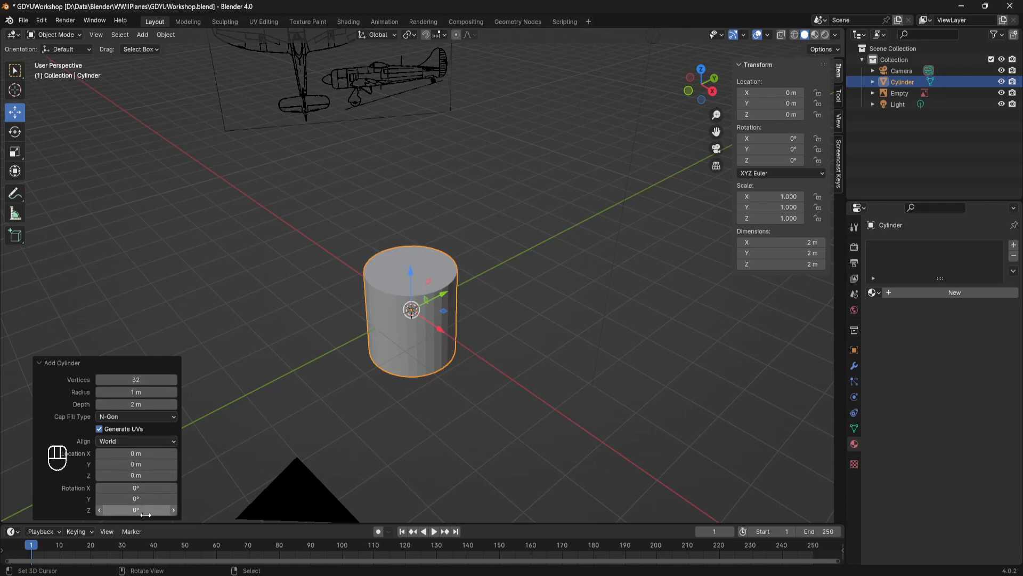
left_click(136, 380)
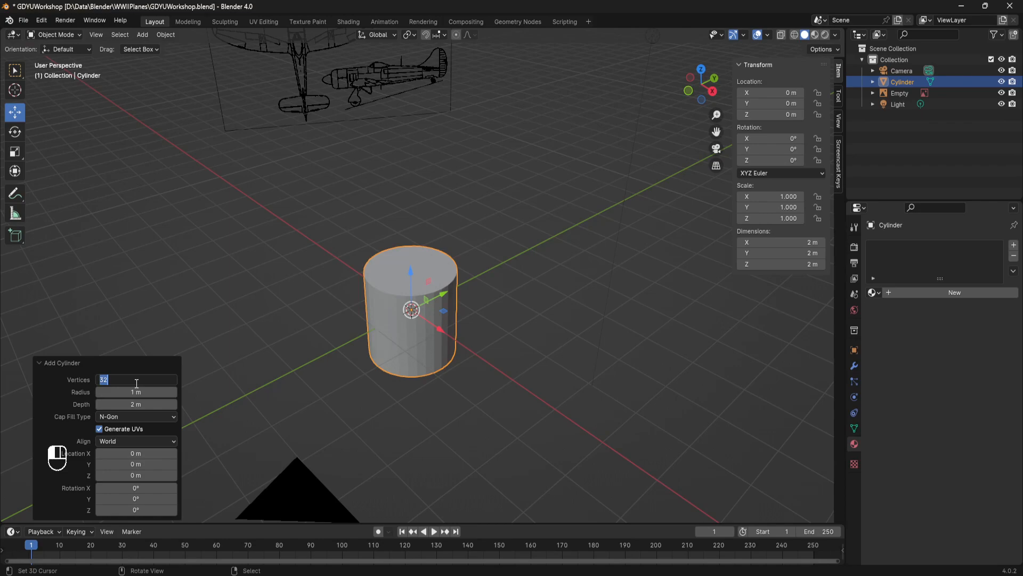
key("Return")
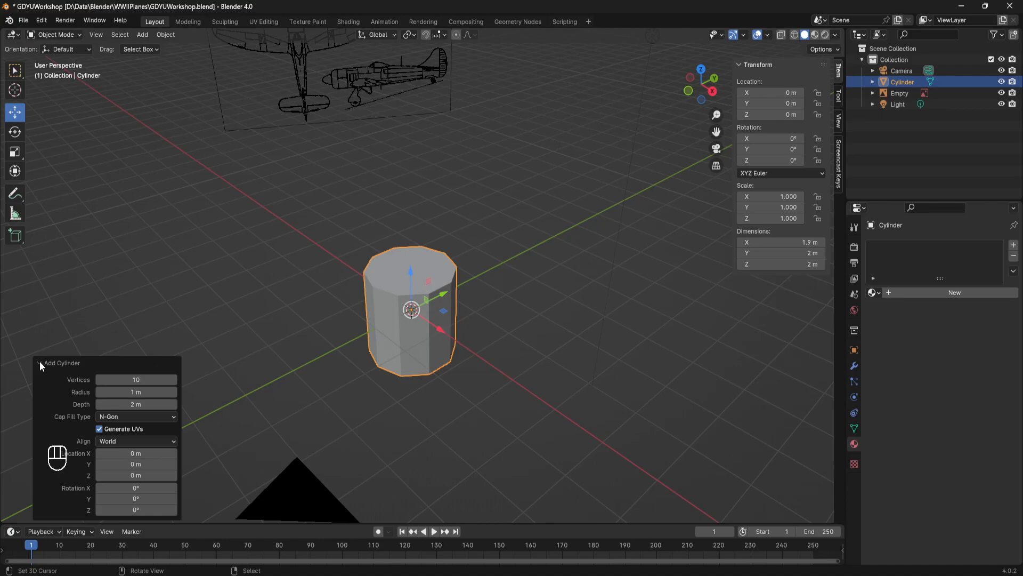
middle_click_drag(326, 369, 434, 370)
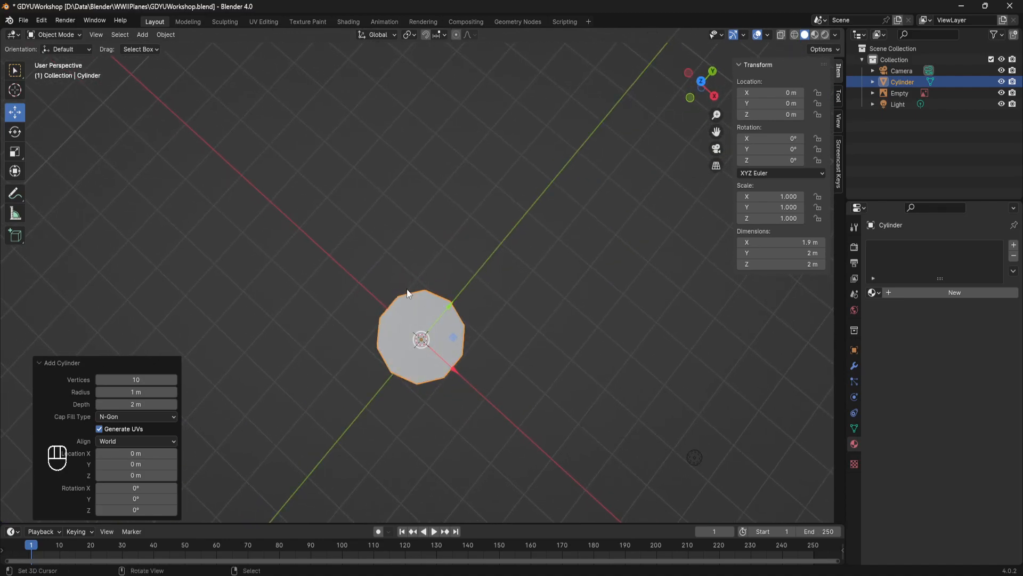
middle_click_drag(491, 356, 469, 266)
left_click(40, 361)
Examine the faceted cylinder in Object Mode from several angles alongside the blueprint image.
middle_click_drag(405, 298, 419, 324)
middle_click_drag(396, 287, 424, 298)
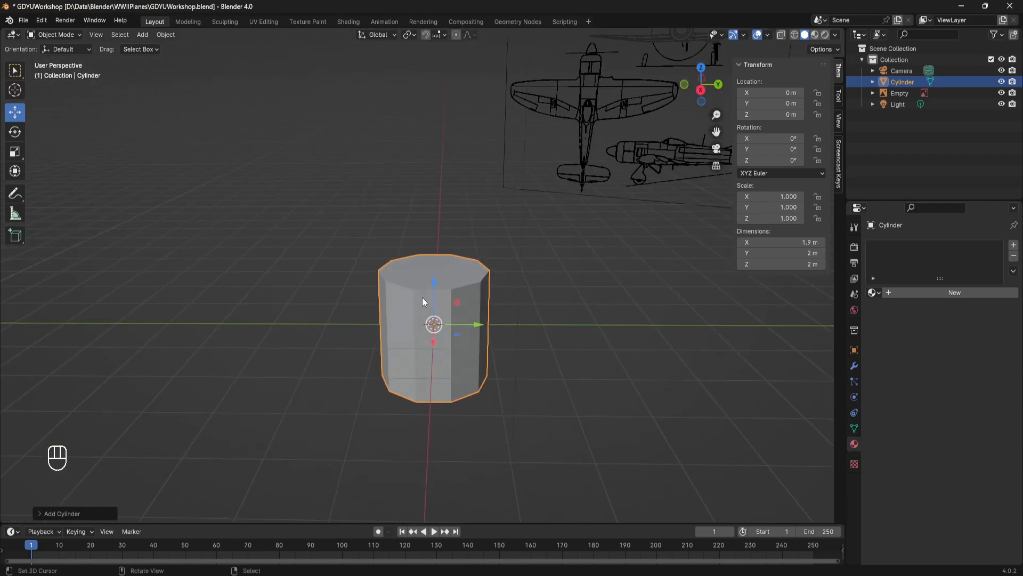
mouse_move(428, 345)
middle_mouse_down()
mouse_move(439, 324)
mouse_move(425, 360)
middle_mouse_up()
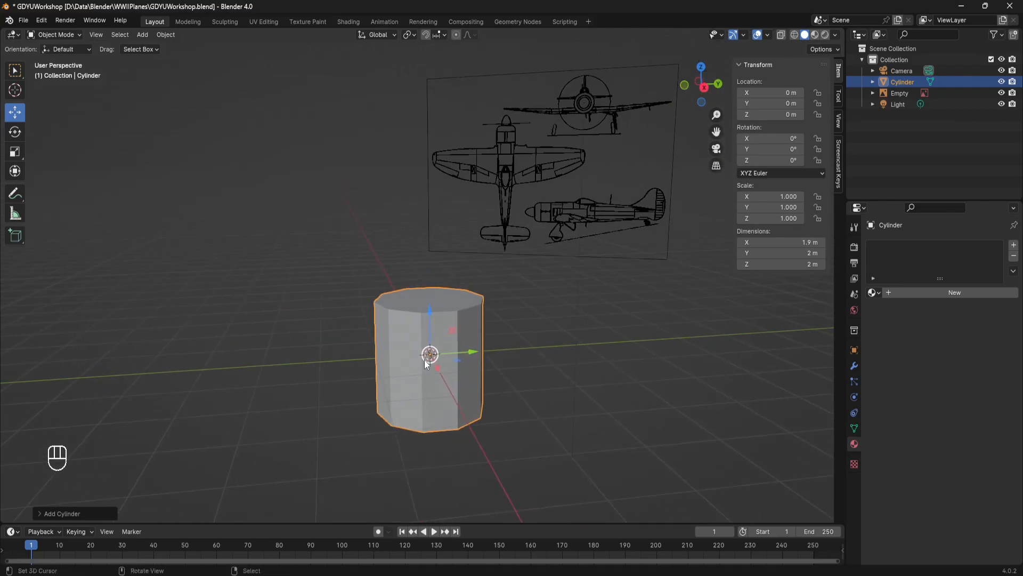
left_click(67, 34)
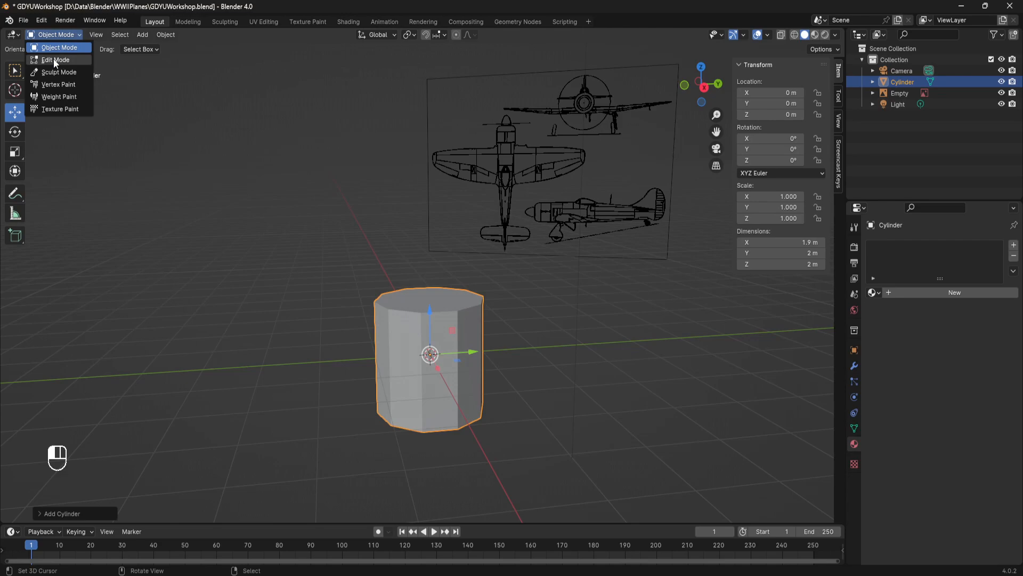
left_click(342, 263)
middle_click_drag(340, 259, 405, 293)
right_click(430, 320)
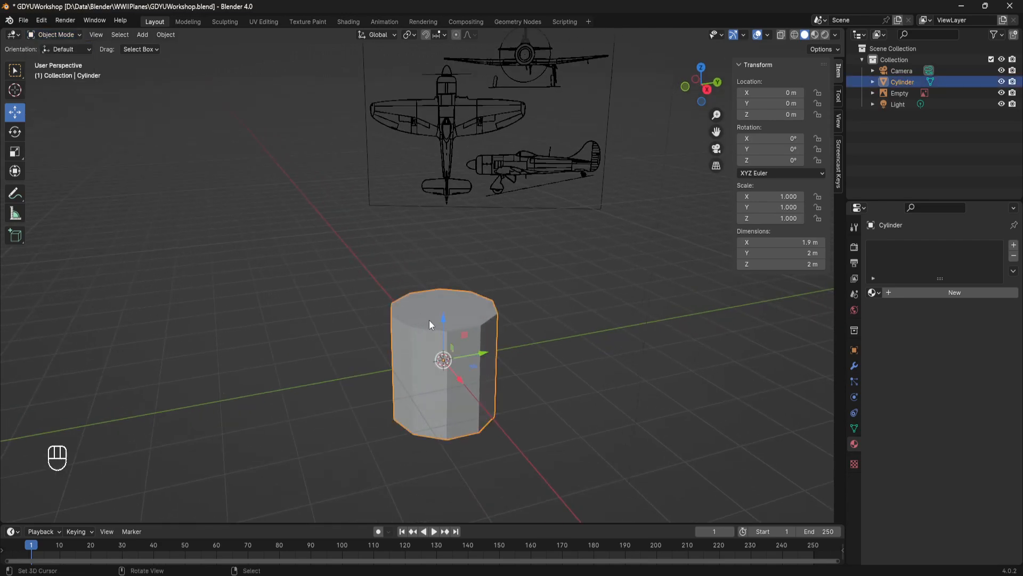
right_click(404, 127)
middle_click_drag(404, 127, 469, 146)
left_click(426, 308)
left_click(393, 320)
left_click(431, 310)
middle_click_drag(416, 303, 433, 296)
scroll(433, 297, "up", 6)
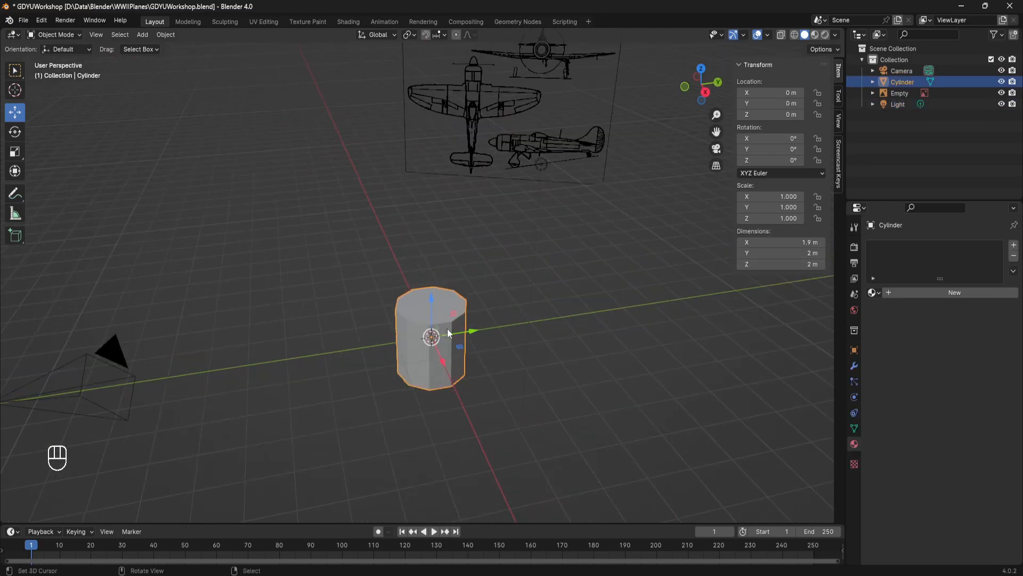
Switch the cylinder from Object Mode to Edit Mode.
left_click(65, 35)
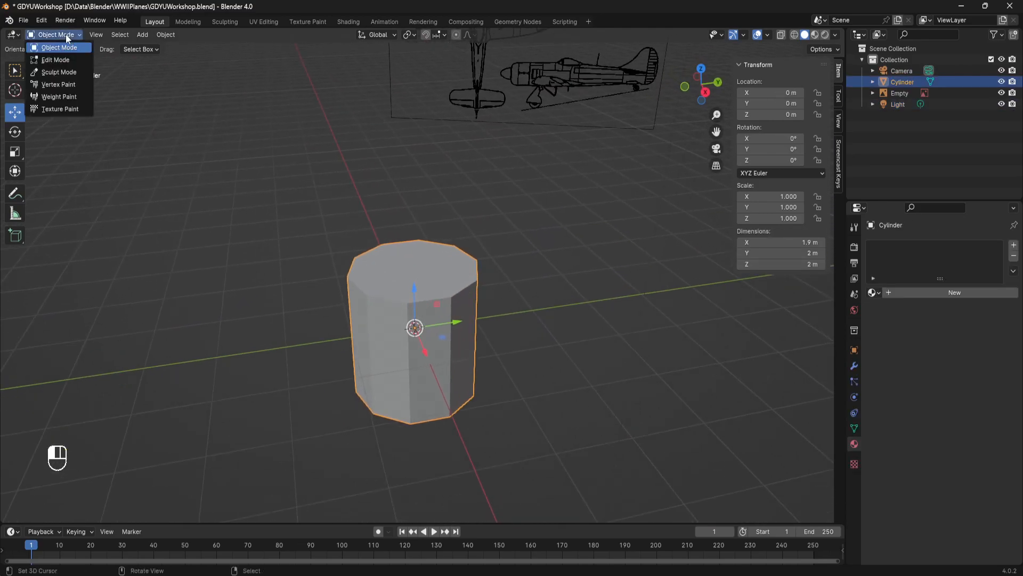
left_click(47, 59)
middle_click_drag(351, 267, 375, 263)
scroll(415, 280, "down", 4)
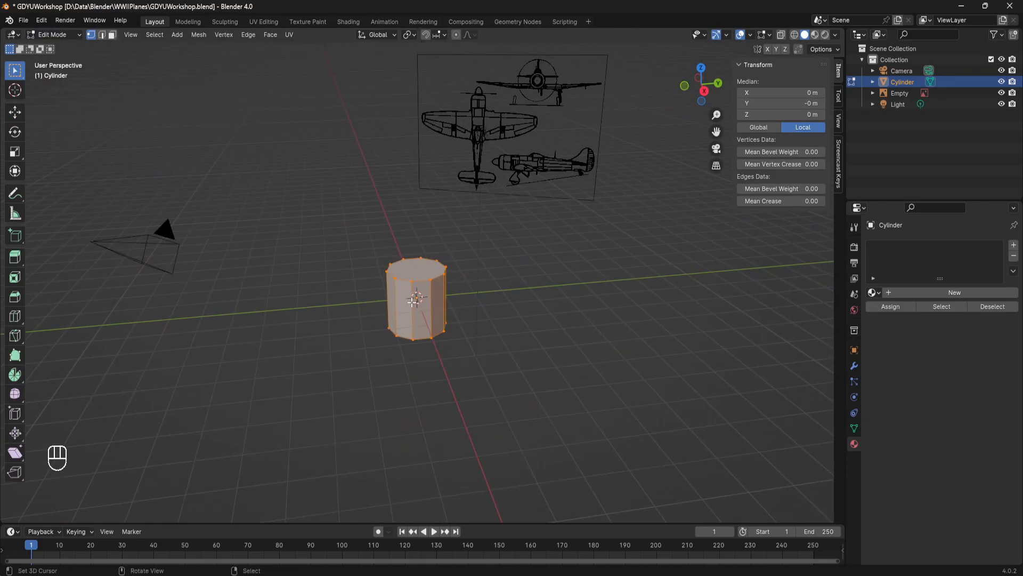
Select single vertices at the front and back of the cylinder's top rim.
scroll(414, 300, "up", 4)
middle_click_drag(414, 300, 394, 276)
scroll(419, 272, "up", 3)
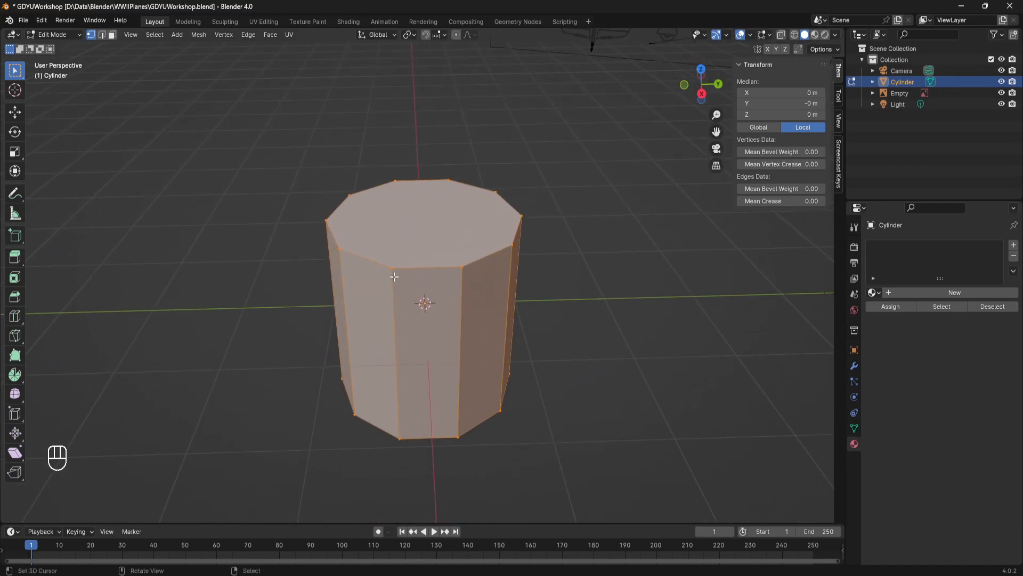
left_click(394, 276)
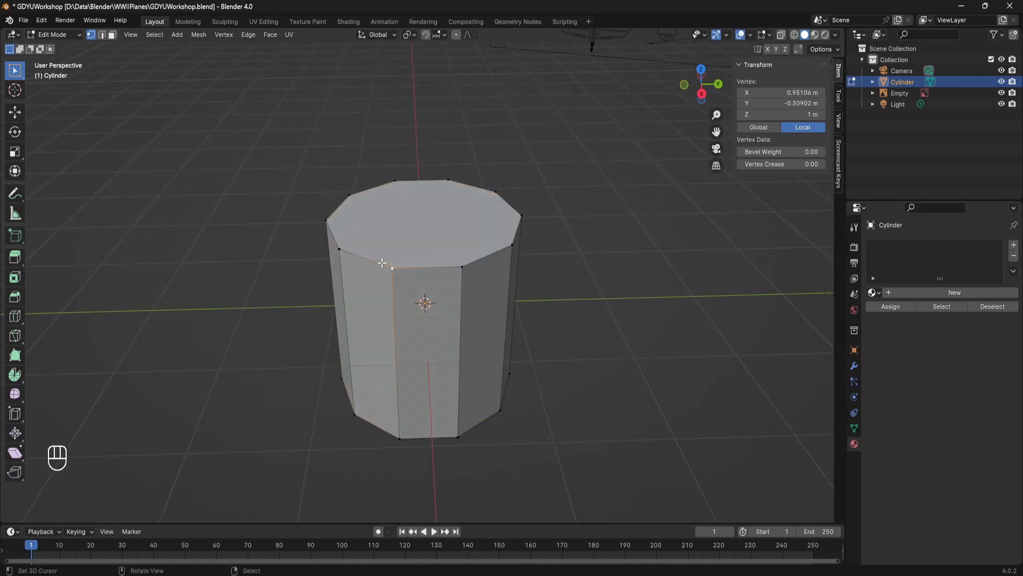
left_click(448, 180)
Change to edge selection and select individual vertical edges on the side of the cylinder.
left_click(101, 35)
left_click(392, 321)
left_click(458, 325)
left_click(549, 291)
Change to face selection and select the cylinder's top face and individual side faces in turn.
left_click(112, 35)
left_click(427, 224)
left_click(485, 320)
middle_click_drag(485, 320, 417, 302)
left_click(433, 294)
left_click(427, 301)
left_click(429, 304)
left_click(422, 304)
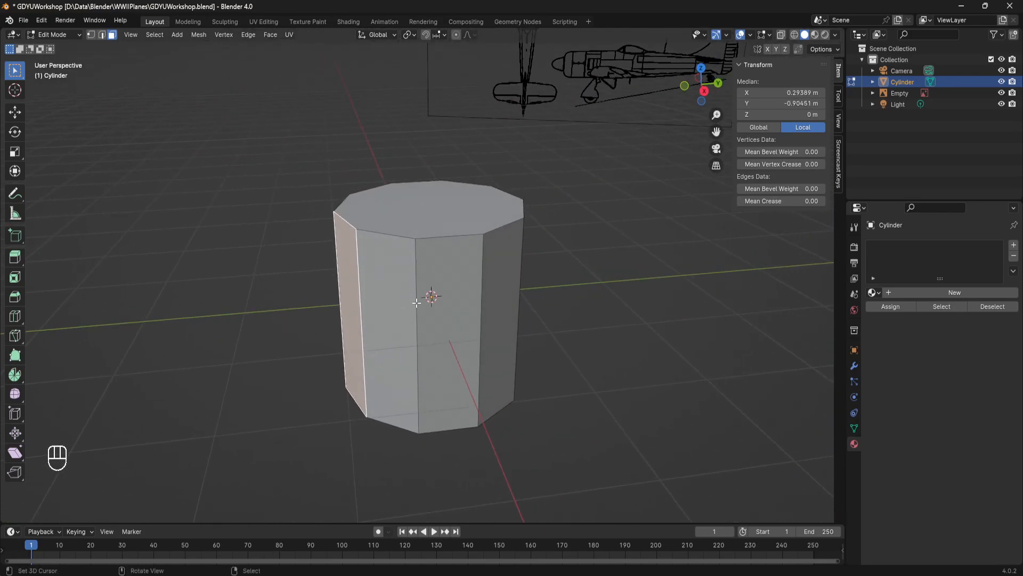
Return to vertex selection and pick the vertices around the cylinder's top rim one after another.
left_click(95, 35)
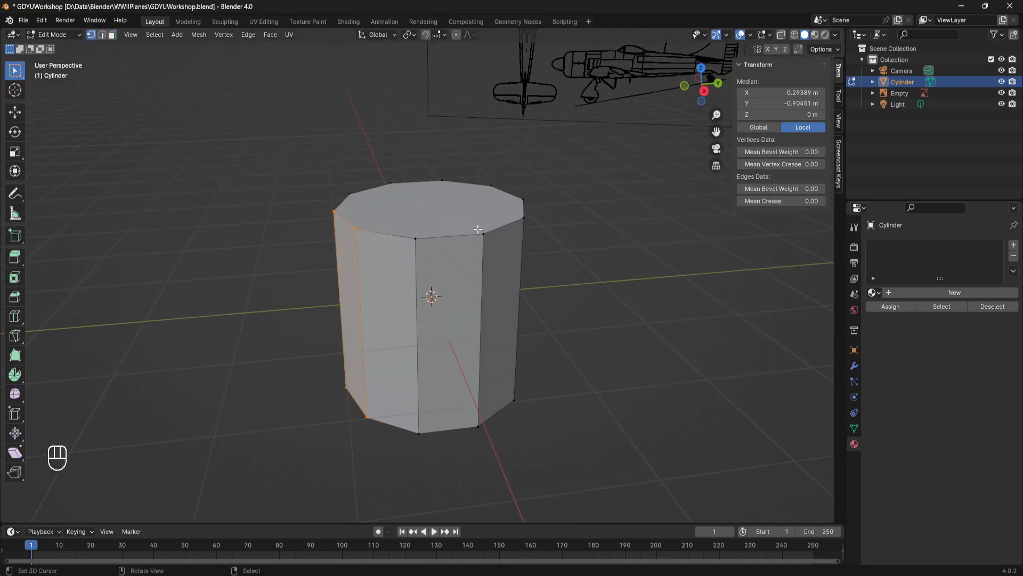
right_click(412, 241)
right_click(491, 240)
right_click(524, 215)
right_click(525, 198)
right_click(492, 184)
right_click(442, 180)
right_click(391, 182)
right_click(349, 194)
right_click(334, 212)
right_click(356, 229)
right_click(416, 236)
middle_click_drag(505, 249, 461, 248)
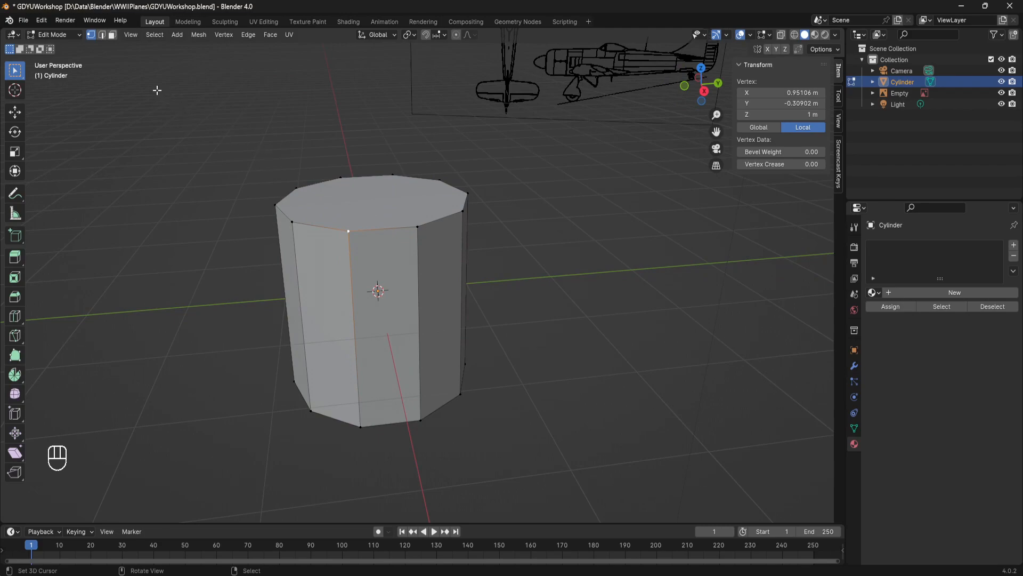
Switch the cylinder to Object Mode, back to Edit Mode, and to Object Mode again.
left_click(56, 35)
left_click(53, 50)
left_click(48, 34)
left_click(53, 58)
left_click(47, 35)
left_click(49, 50)
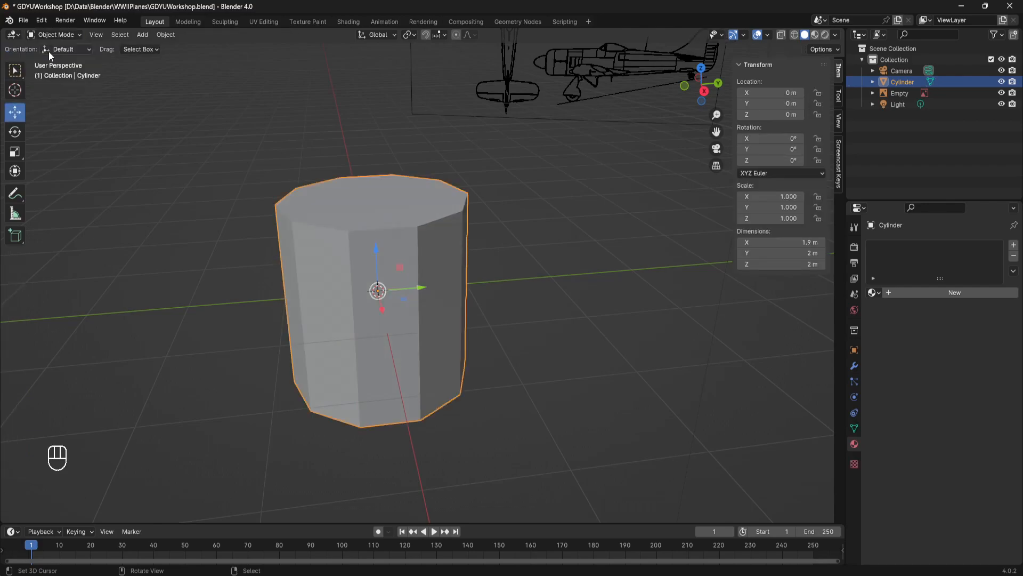
Toggle the cylinder repeatedly between Object Mode and Edit Mode, ending in Edit Mode.
key("Tab")
key("Tab")
key("Tab")
key("Tab")
key("Tab")
key("Tab")
key("Tab")
key("Tab")
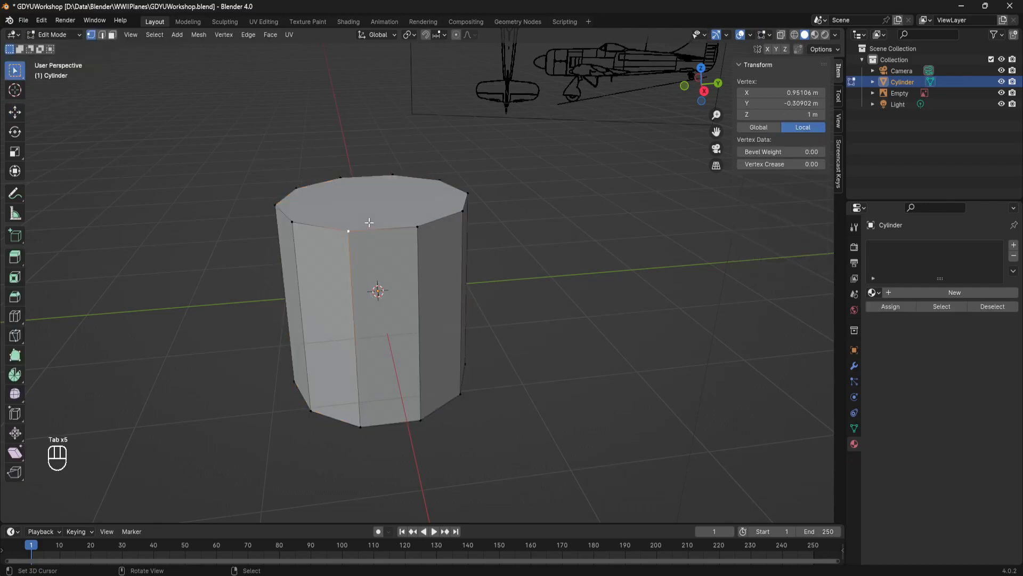
key("Tab")
middle_click_drag(417, 231, 400, 232)
key("Tab")
key("Tab")
key("Tab")
key("Tab")
key("Tab")
key("Tab")
key("Tab")
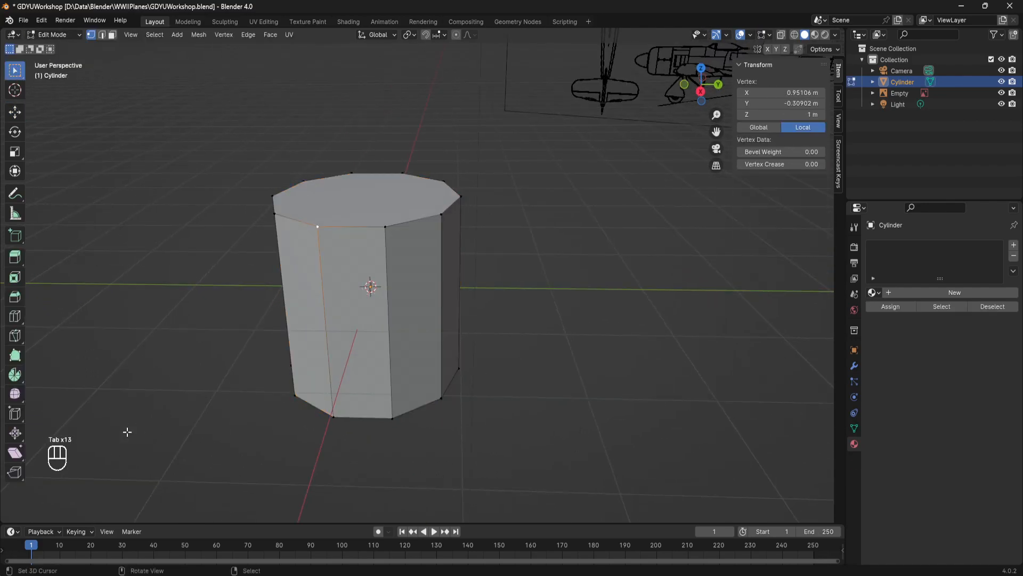
middle_click_drag(305, 299, 357, 304, "shift")
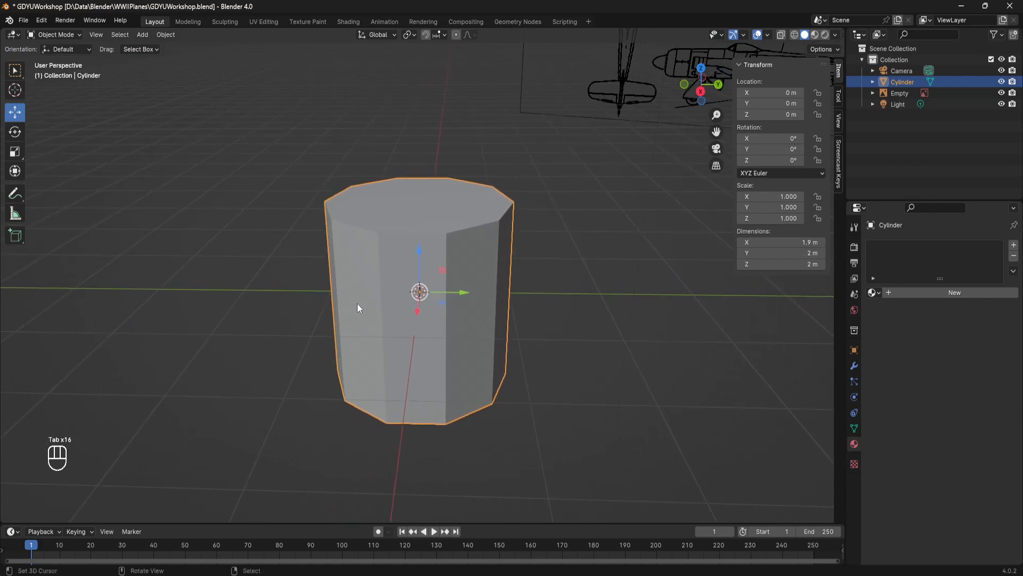
middle_click_drag(430, 321, 310, 273, "shift")
key("Tab")
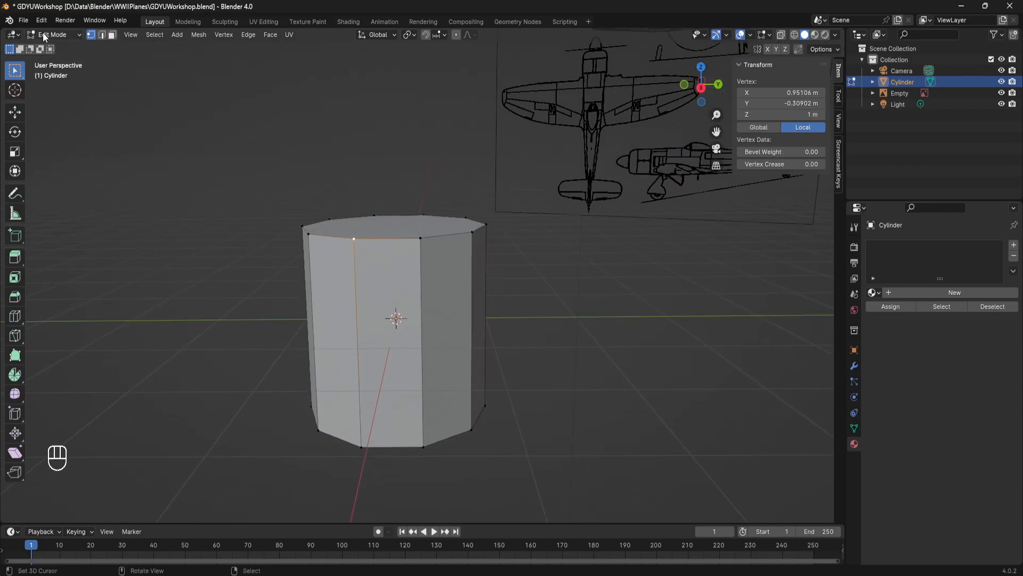
Select a single vertex on the front of the cylinder's top rim in Edit Mode and save the file.
left_click(421, 238)
middle_click_drag(422, 241, 402, 283)
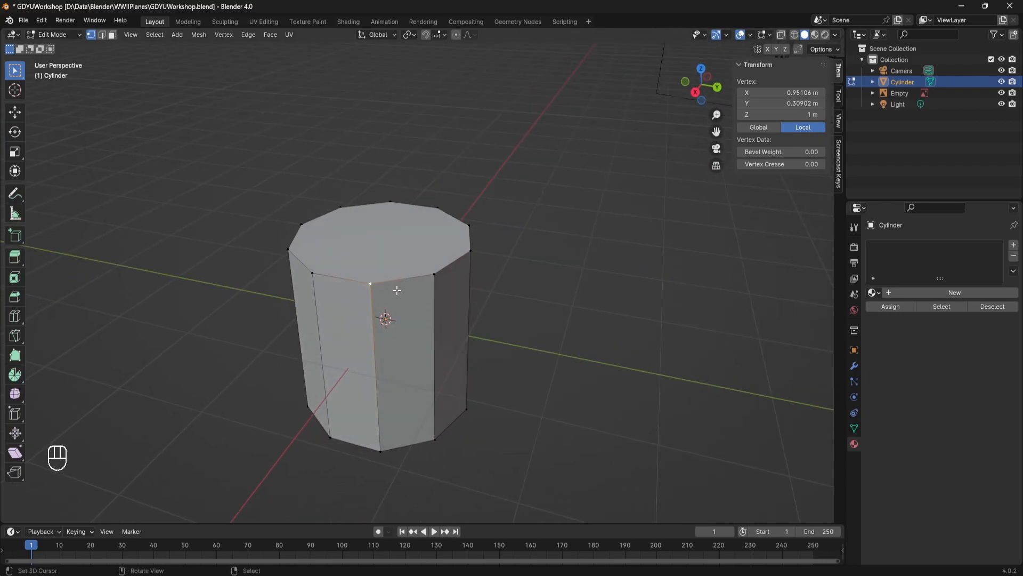
key("Tab")
key("Tab")
middle_click_drag(413, 286, 466, 299)
key("ctrl+s")
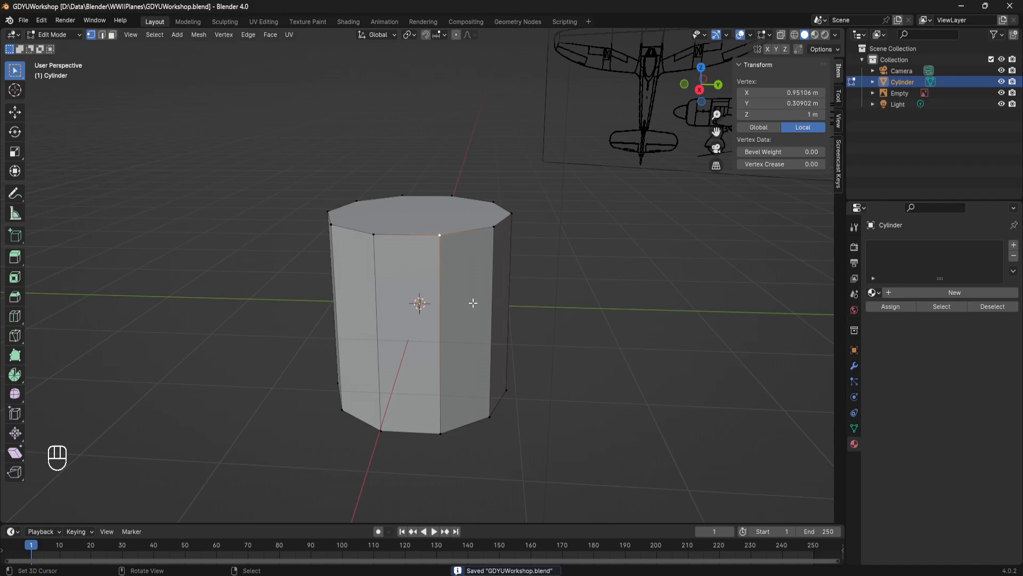
Try to move one vertex of the cylinder's top rim freely, and undo the move.
mouse_move(475, 320)
middle_mouse_down()
mouse_move(450, 334)
mouse_move(443, 326)
mouse_move(485, 335)
middle_mouse_up()
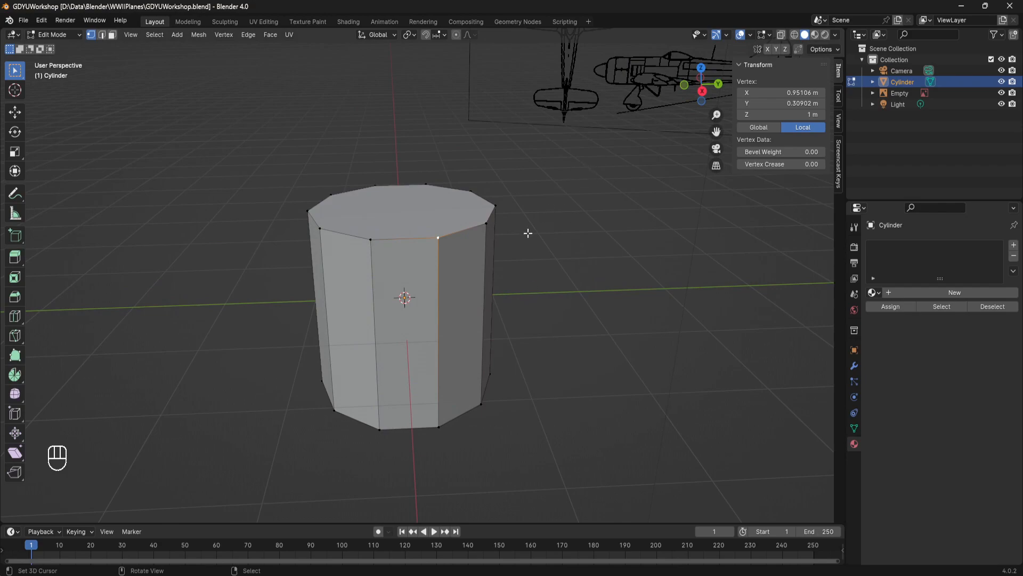
mouse_move(482, 256)
middle_mouse_down()
mouse_move(469, 254)
mouse_move(478, 268)
middle_mouse_up()
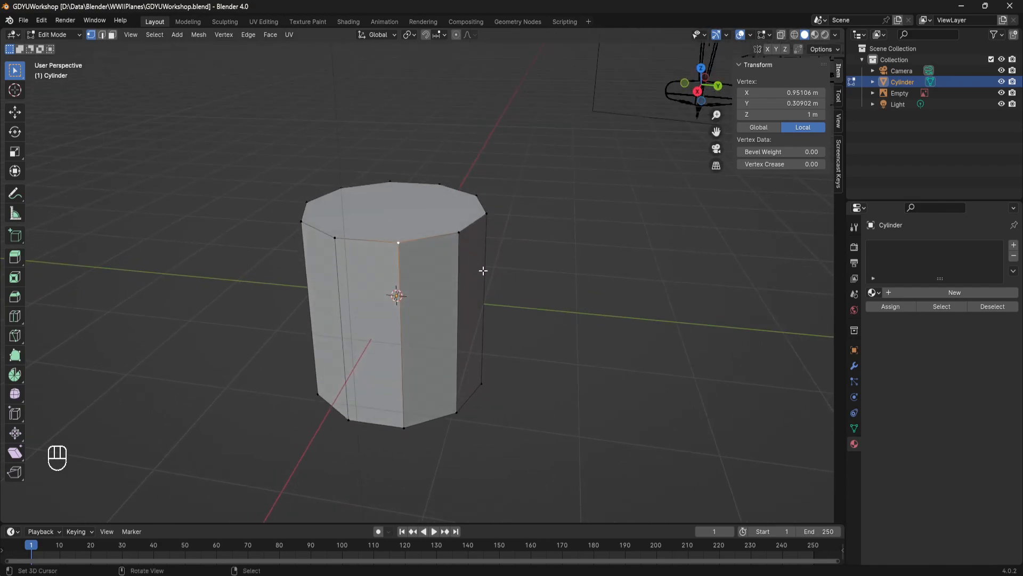
left_click(334, 238)
key("g")
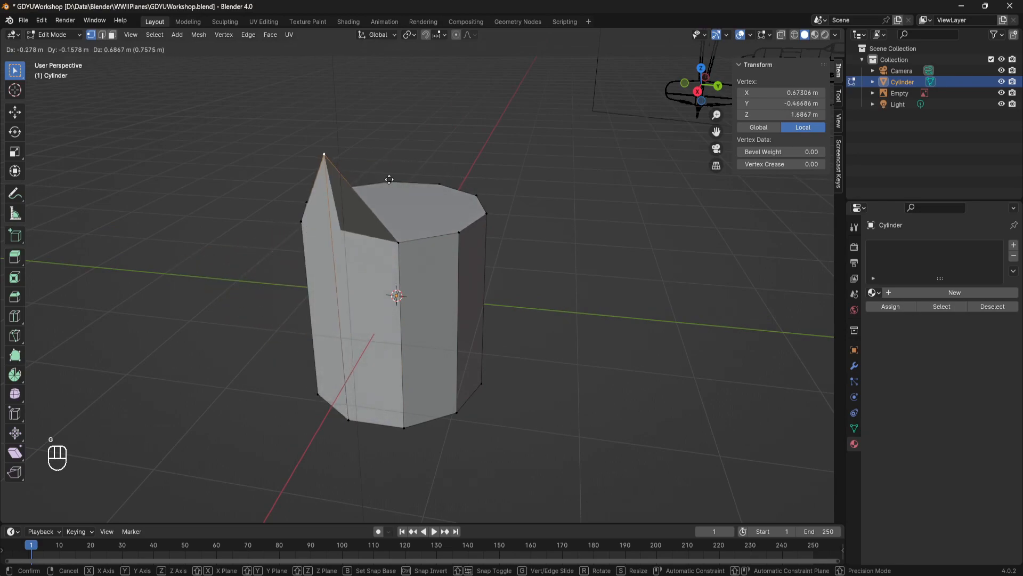
left_click(256, 265)
key("ctrl+z")
Add the vertices around the cylinder's top rim to the selection one by one, and clear the selection.
middle_click_drag(440, 260, 480, 251)
scroll(466, 255, "down", 3)
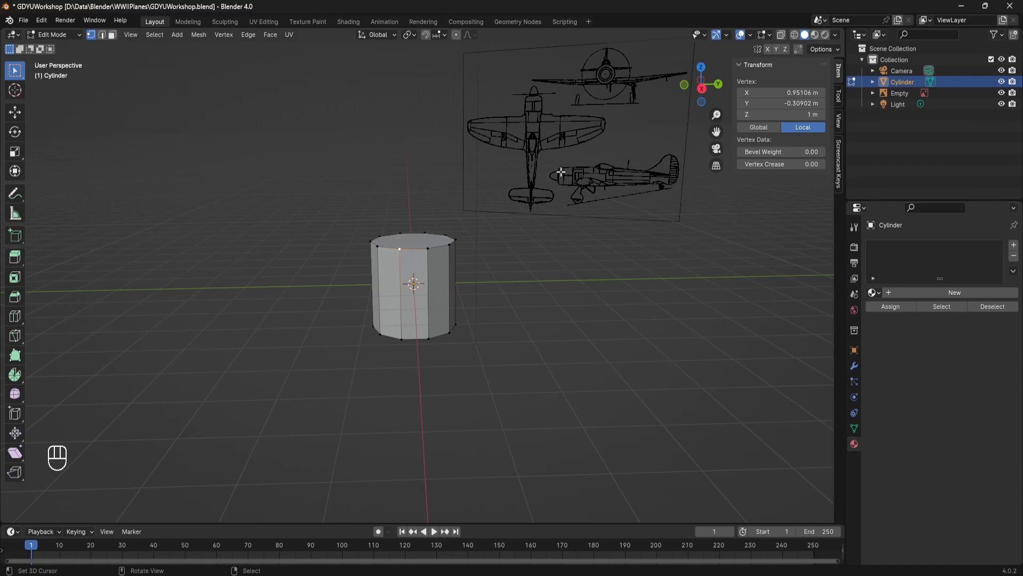
middle_click_drag(483, 255, 452, 290)
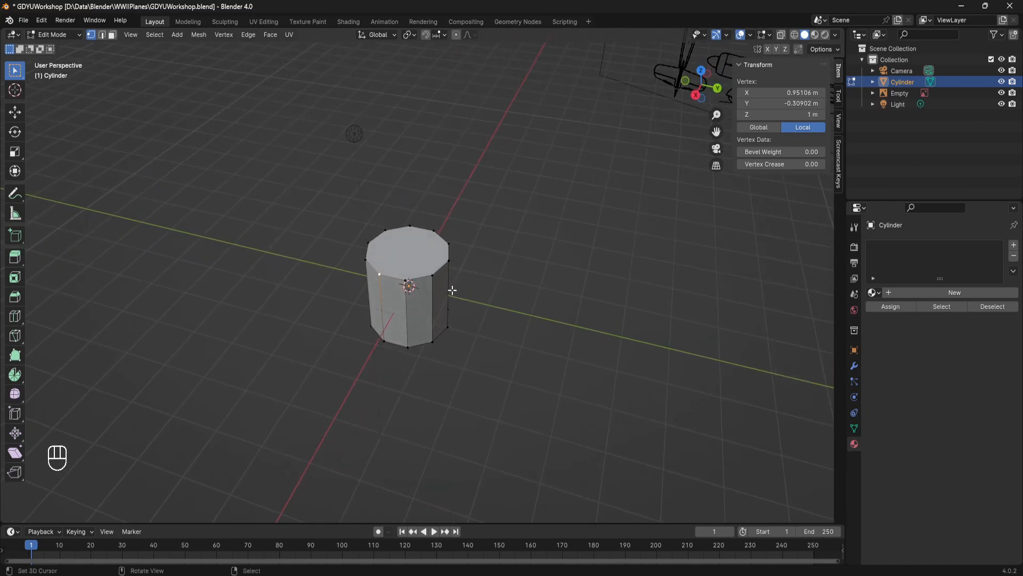
scroll(452, 290, "up", 1)
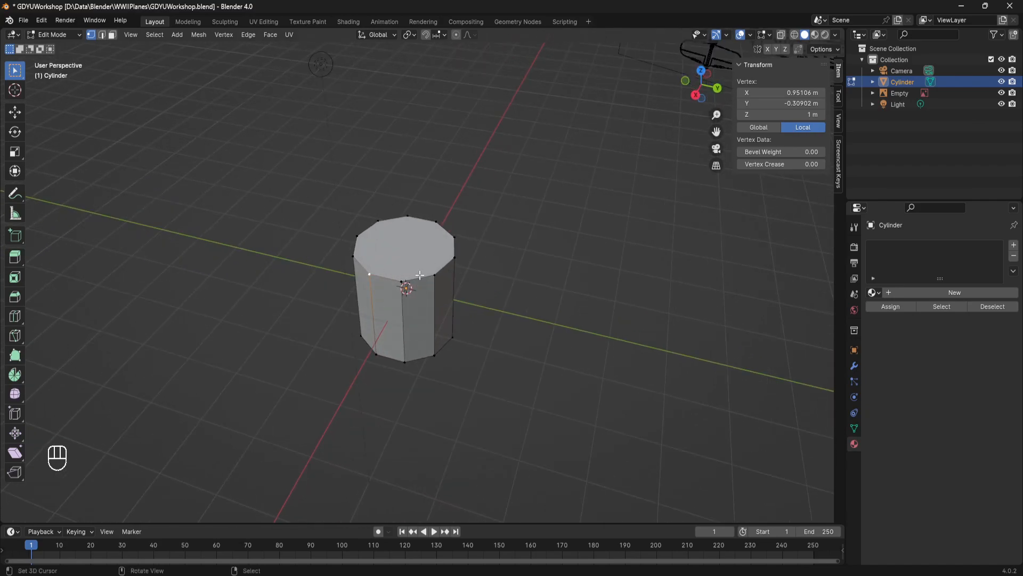
left_click(401, 281, "shift")
left_click(370, 274, "shift")
left_click(353, 256, "shift")
left_click(357, 236, "shift")
left_click(378, 221, "shift")
left_click(407, 216, "shift")
left_click(436, 221, "shift")
left_click(454, 237, "shift")
left_click(454, 258, "shift")
key("a")
key("a")
Box-select all vertices of the cylinder's top rim, and deselect everything.
mouse_move(484, 256)
middle_mouse_down()
mouse_move(490, 243)
mouse_move(503, 253)
middle_mouse_up()
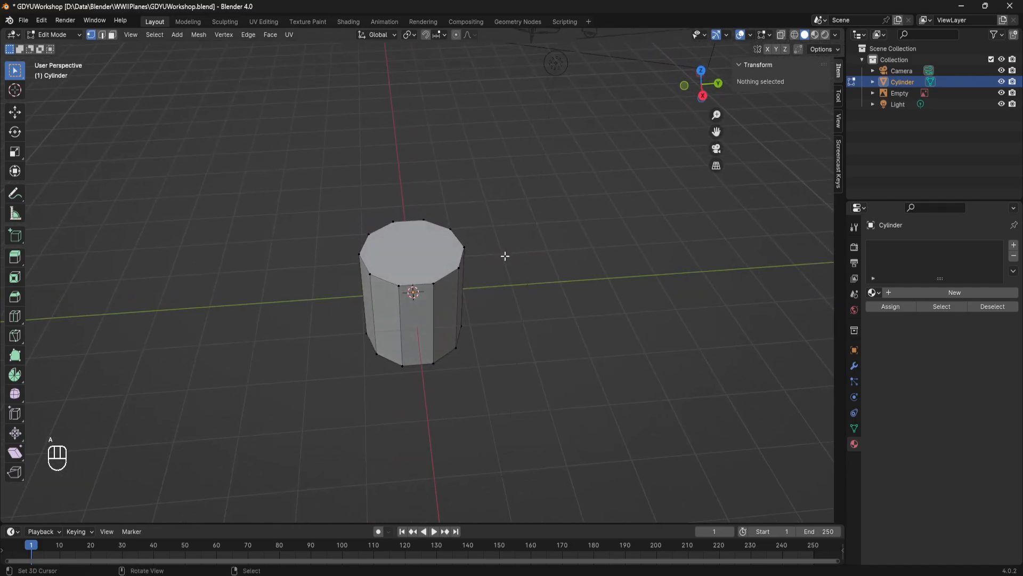
key("b")
left_click_drag(297, 123, 525, 318)
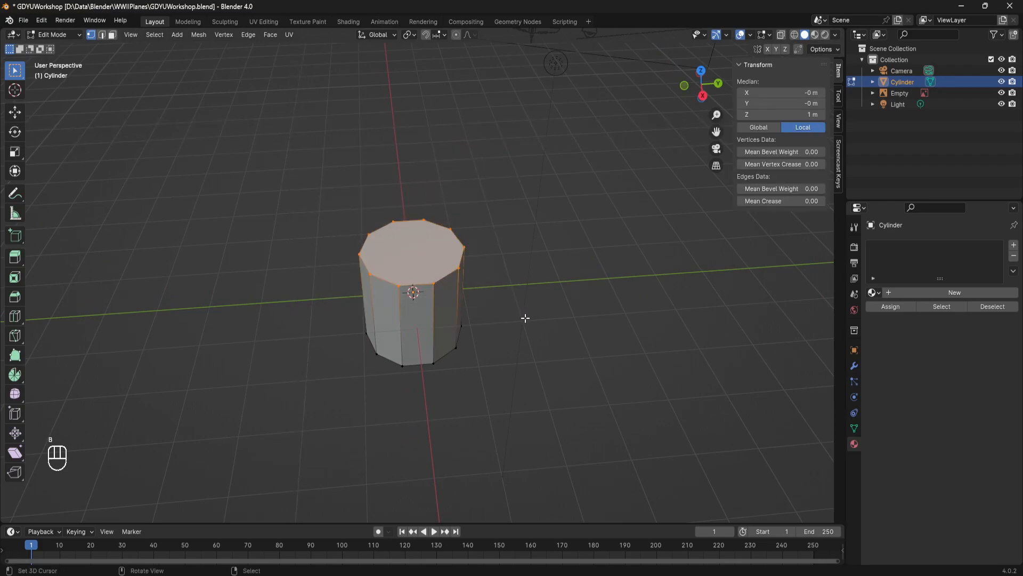
key("a")
key("a")
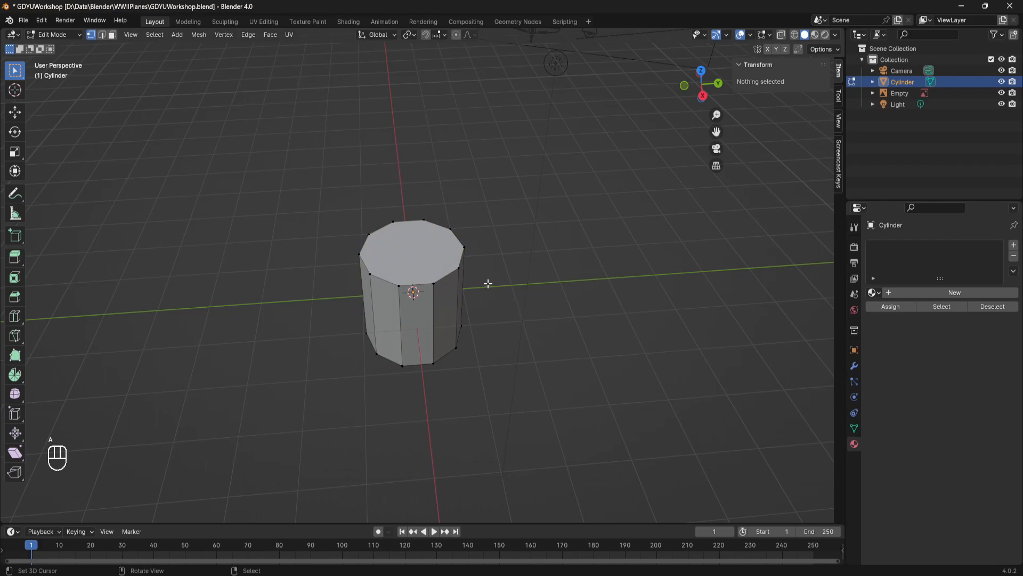
Try Circle Select on the vertices at the back of the top rim, and clear the selection.
key("c")
mouse_move(430, 213)
left_mouse_down()
mouse_move(450, 217)
mouse_move(452, 273)
mouse_move(374, 277)
mouse_move(388, 220)
mouse_move(441, 201)
left_mouse_up()
right_click(441, 200)
key("a")
key("a")
Alternate repeatedly between selecting and deselecting all of the cylinder's vertices, ending with the whole mesh selected.
middle_click_drag(480, 238, 469, 199)
scroll(466, 222, "up", 3)
key("a")
key("a")
key("a")
key("a")
key("a")
key("a")
key("a")
mouse_move(494, 208)
middle_mouse_down()
mouse_move(442, 153)
mouse_move(493, 174)
mouse_move(487, 214)
mouse_move(493, 194)
middle_mouse_up()
key("a")
key("a")
key("a")
key("a")
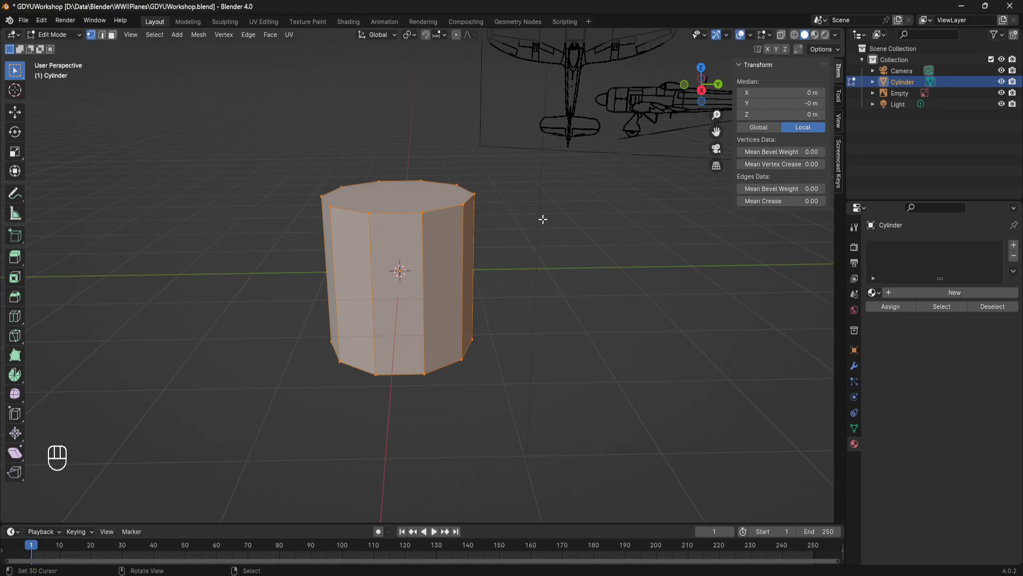
Try rotating the whole cylinder mesh 90° around the global Z axis, and undo the rotation.
key("r")
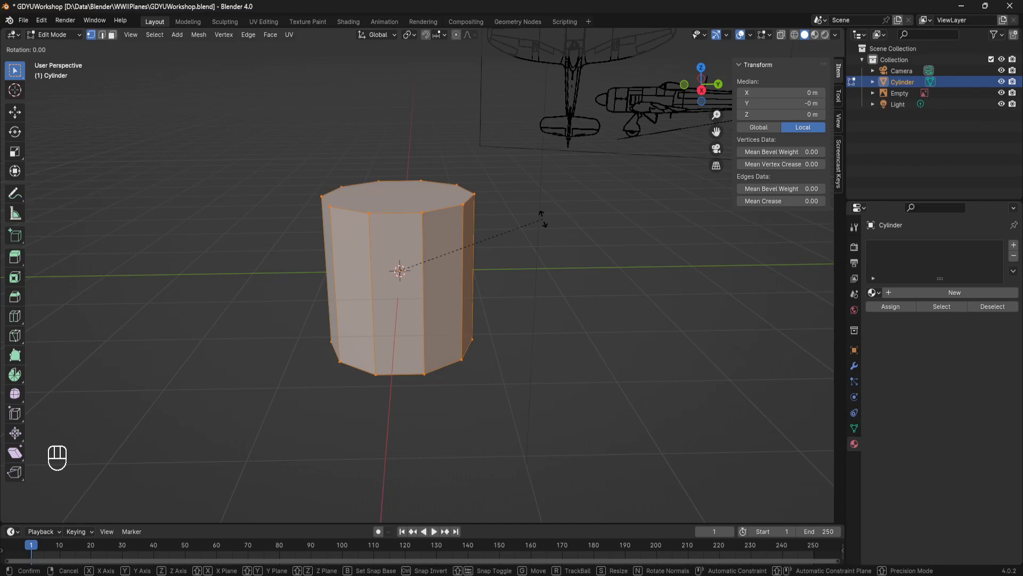
key("z")
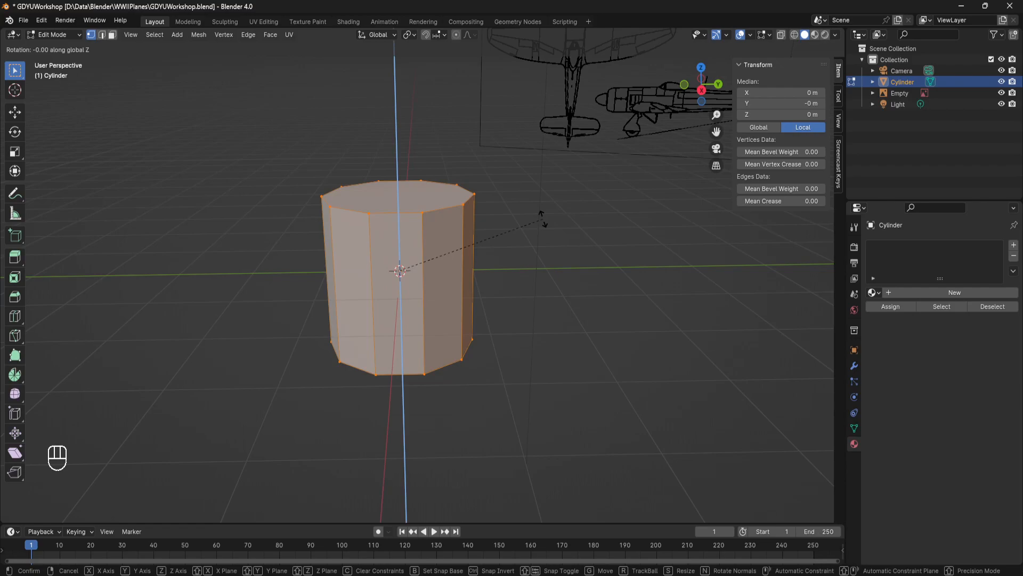
type("90")
key("Return")
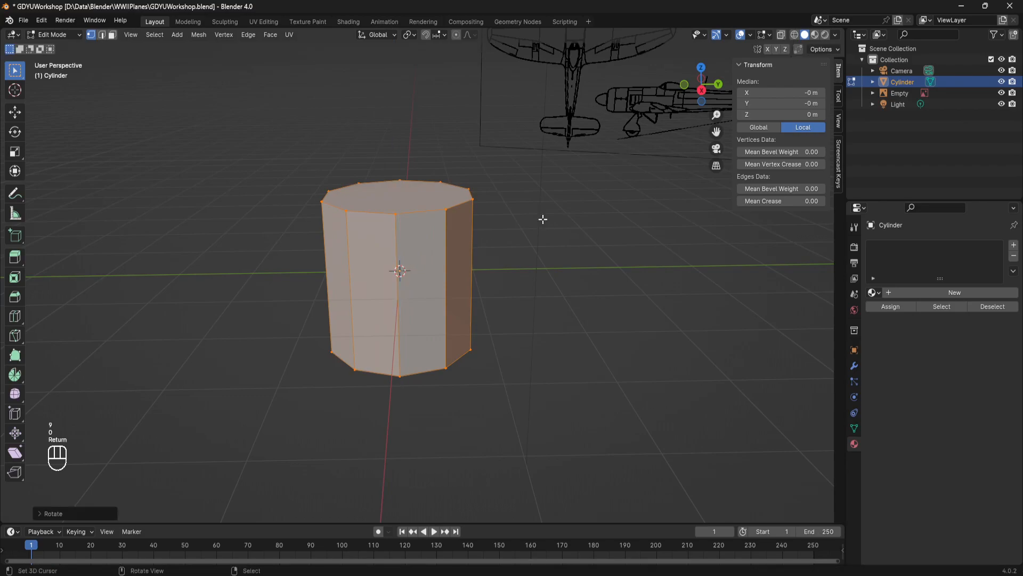
middle_click_drag(578, 210, 478, 270)
key("ctrl+z")
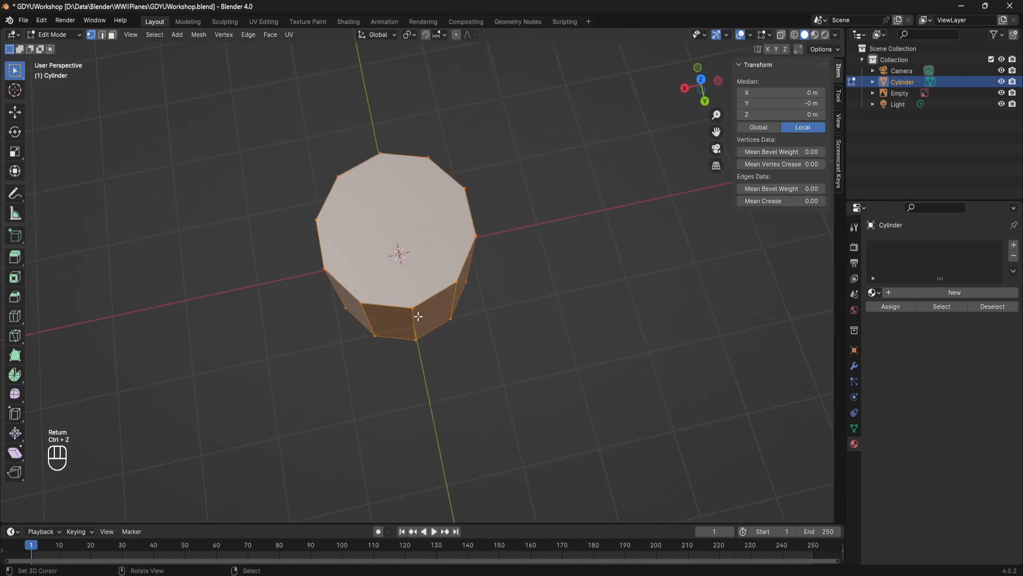
Rotate the whole cylinder mesh 90° around the global Z axis.
middle_click_drag(414, 306, 405, 320)
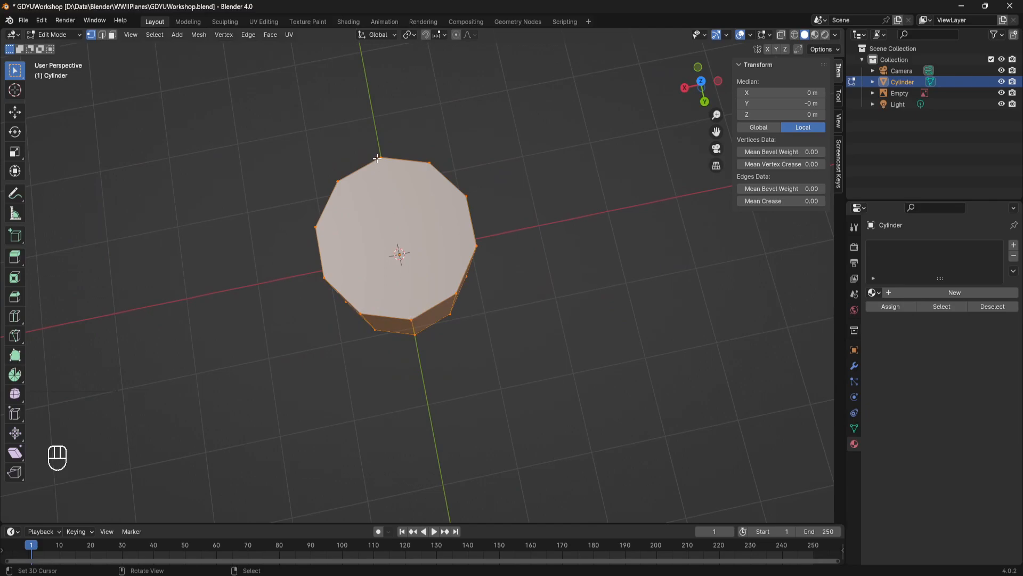
mouse_move(398, 192)
middle_mouse_down()
mouse_move(400, 219)
mouse_move(402, 190)
middle_mouse_up()
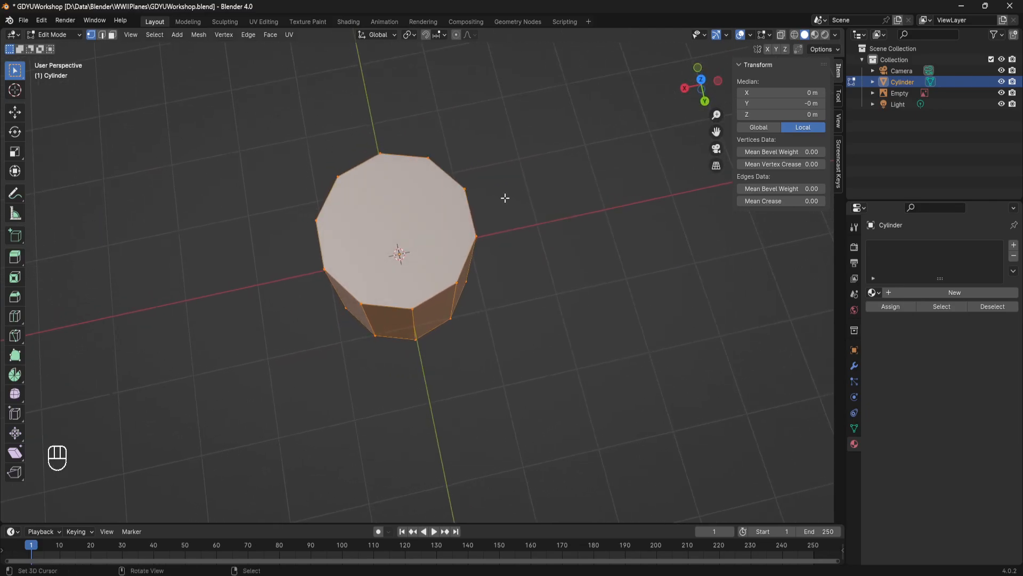
key("r")
type("z")
type("90")
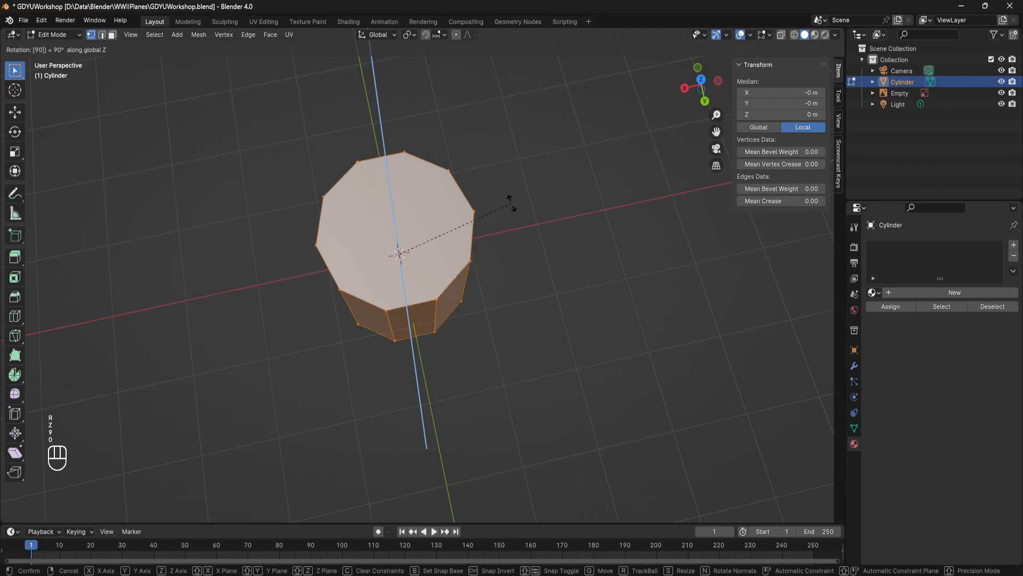
key("Return")
Rotate the selected cylinder mesh 90° around the global Y axis to lay it on its side.
middle_click_drag(560, 213, 499, 223)
scroll(418, 344, "down", 5)
key("r")
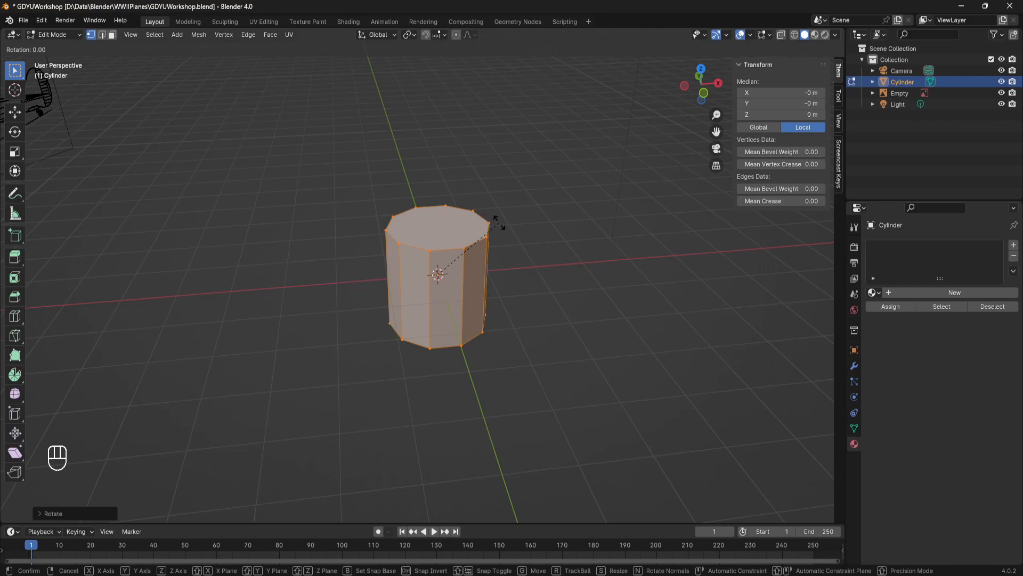
type("y")
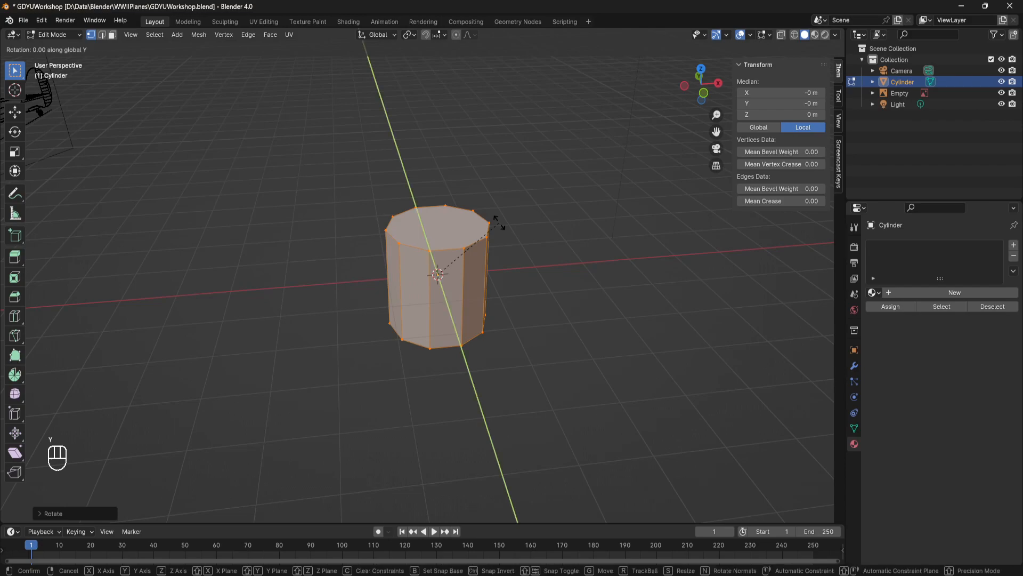
type("90")
key("Return")
Scale the lying cylinder mesh by 4 along the global X axis.
middle_click_drag(560, 213, 418, 164)
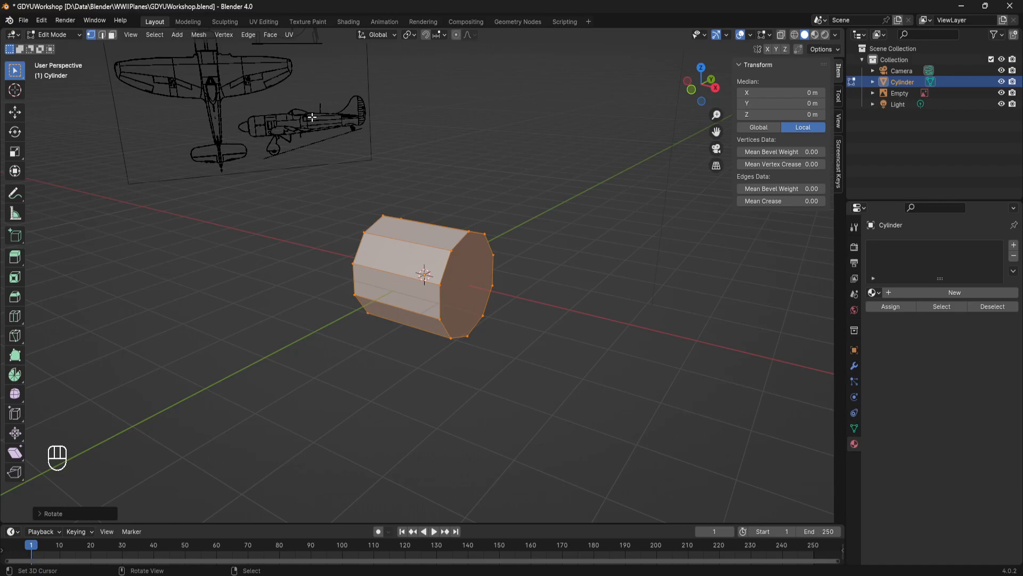
middle_click_drag(485, 226, 514, 239)
key("s")
key("x")
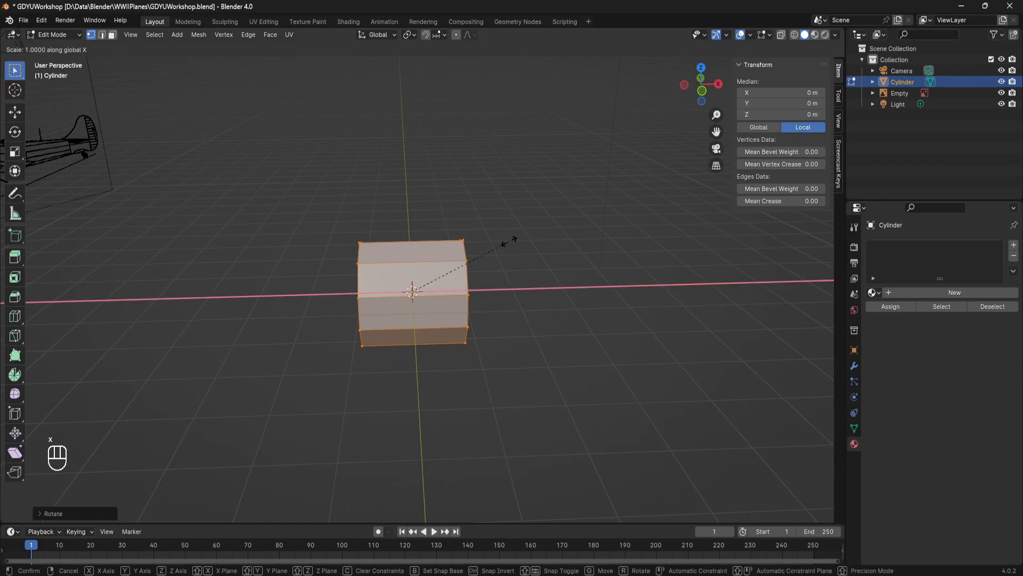
key("4")
key("Return")
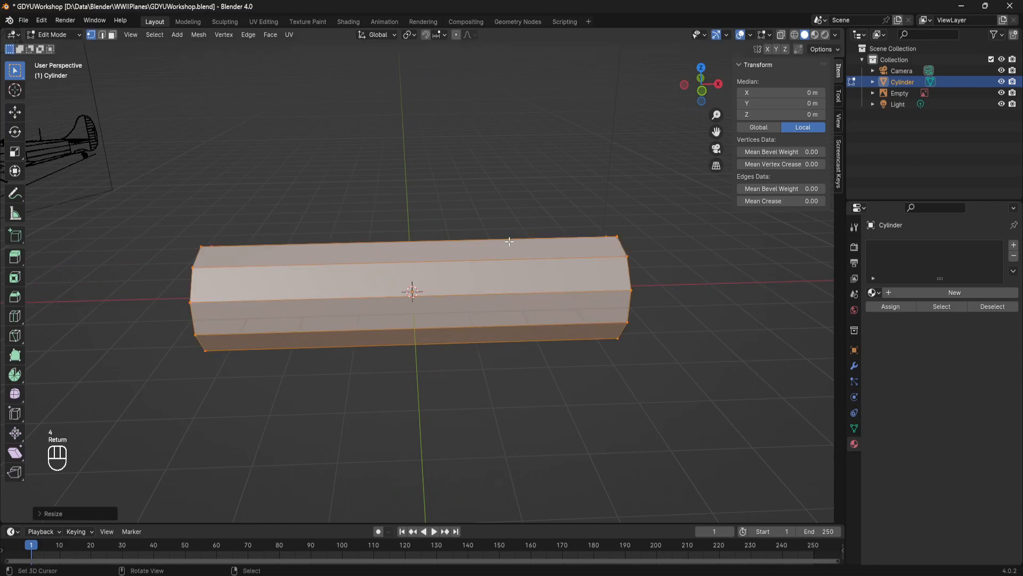
Deselect all vertices of the stretched cylinder and inspect its shape.
scroll(510, 242, "down", 3)
middle_click_drag(507, 247, 288, 302)
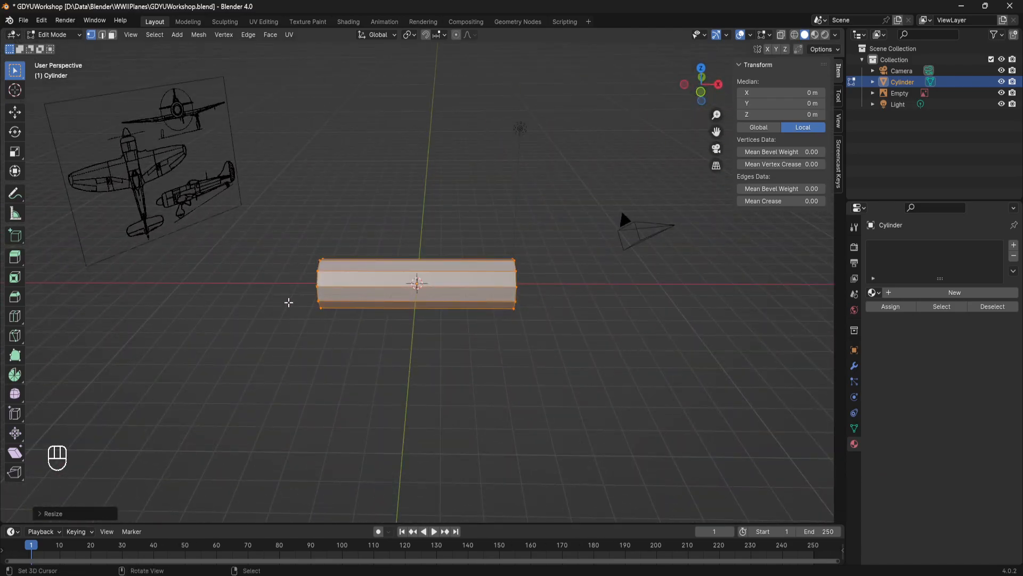
middle_click_drag(379, 246, 379, 237)
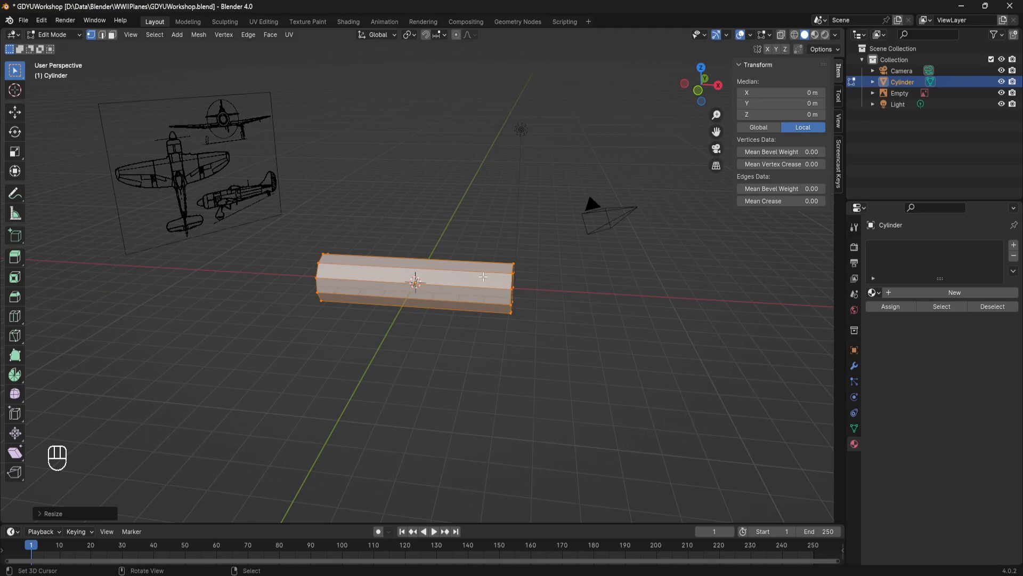
key("a")
key("a")
middle_click_drag(483, 276, 523, 263)
mouse_move(468, 270)
middle_mouse_down()
mouse_move(443, 267)
mouse_move(464, 273)
middle_mouse_up()
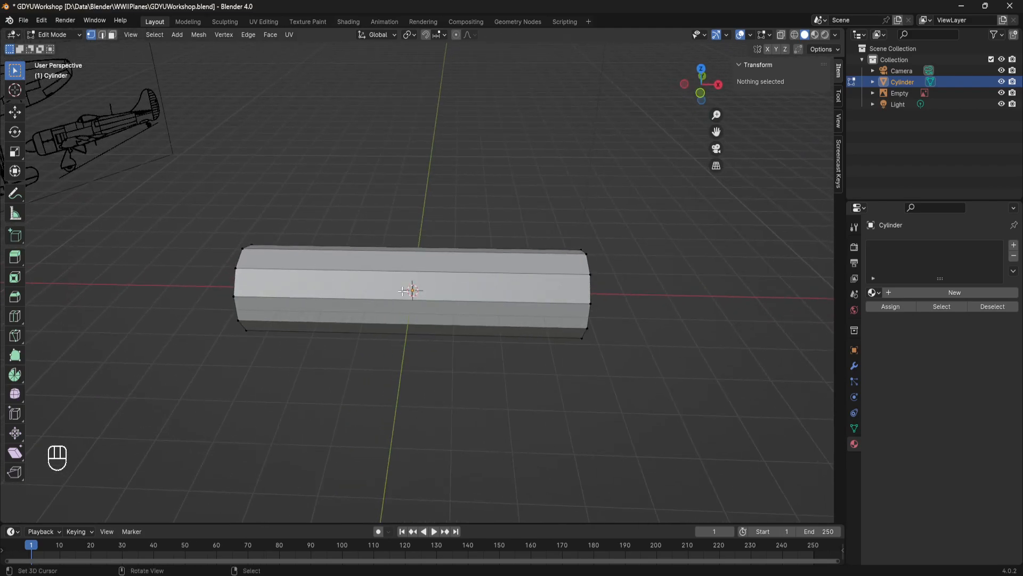
Select the whole mesh and try an unconstrained rotation, move and scale, reverting each one.
key("a")
key("r")
key("ctrl+z")
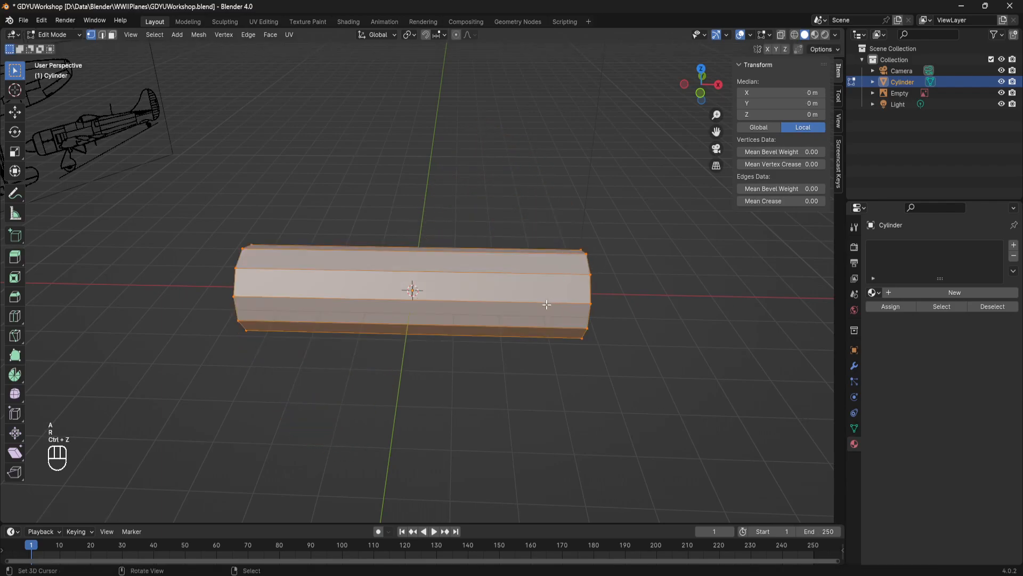
key("g")
left_click(579, 266)
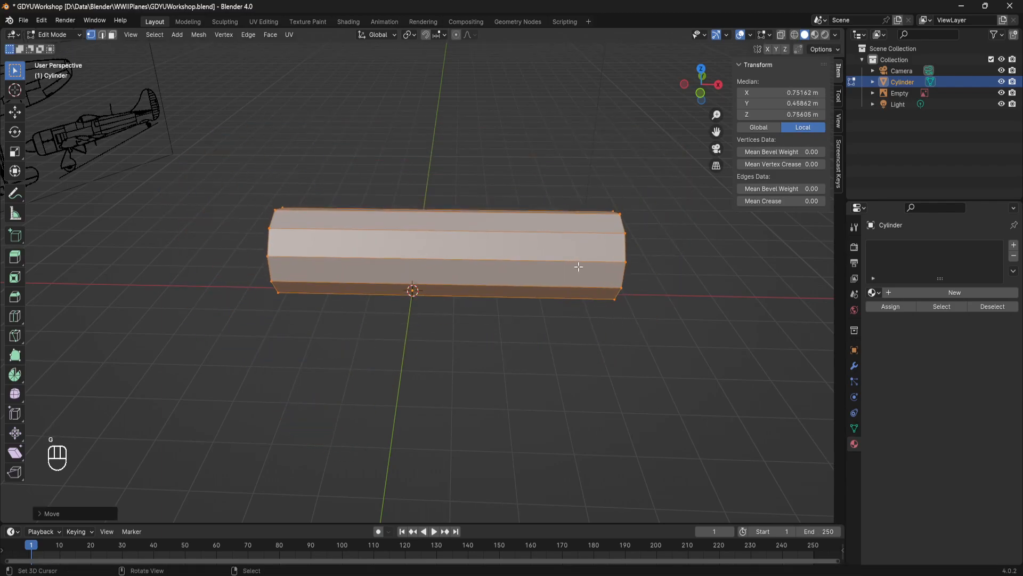
key("ctrl+z")
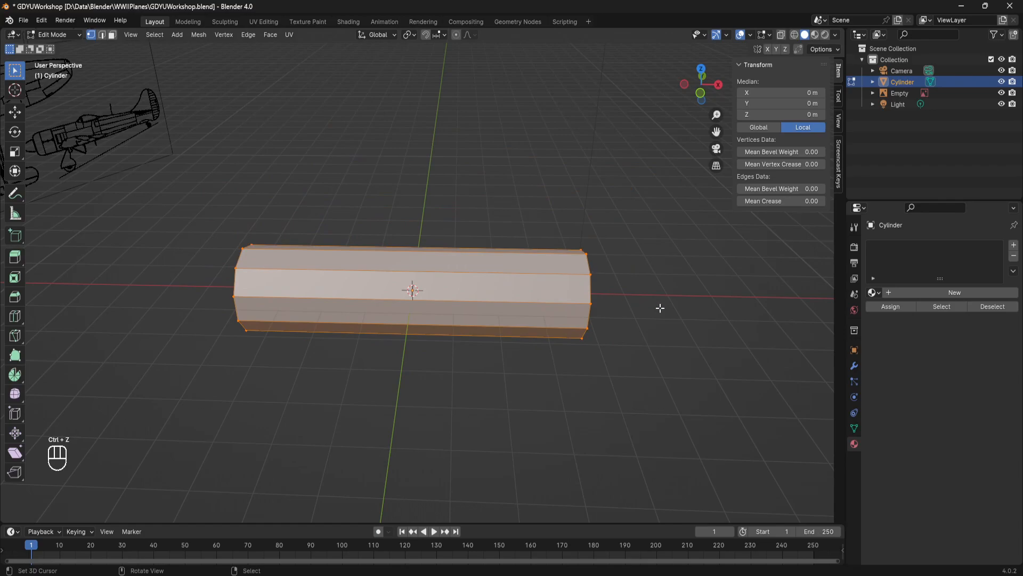
key("s")
right_click(611, 297)
Try moving the mesh along the global X, Y and Z axes in turn, reverting each move.
key("g")
key("x")
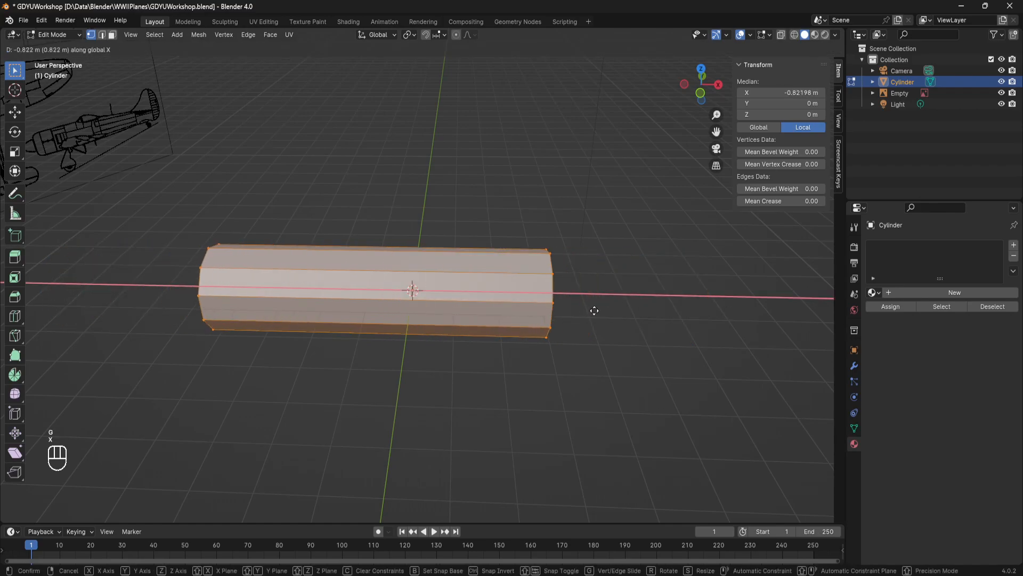
right_click(596, 311)
key("g")
key("y")
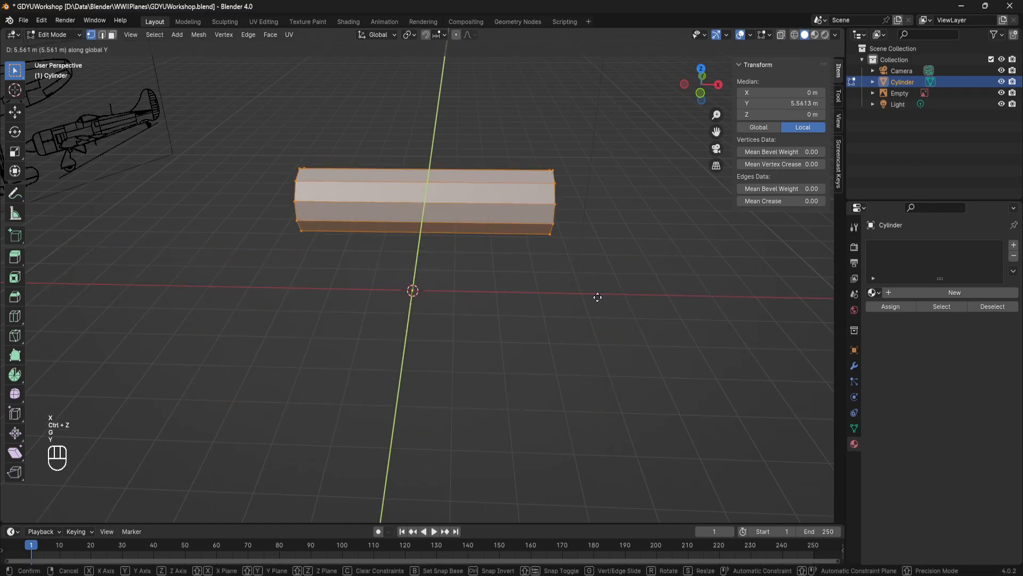
left_click(596, 282)
key("ctrl+z")
key("g")
key("z")
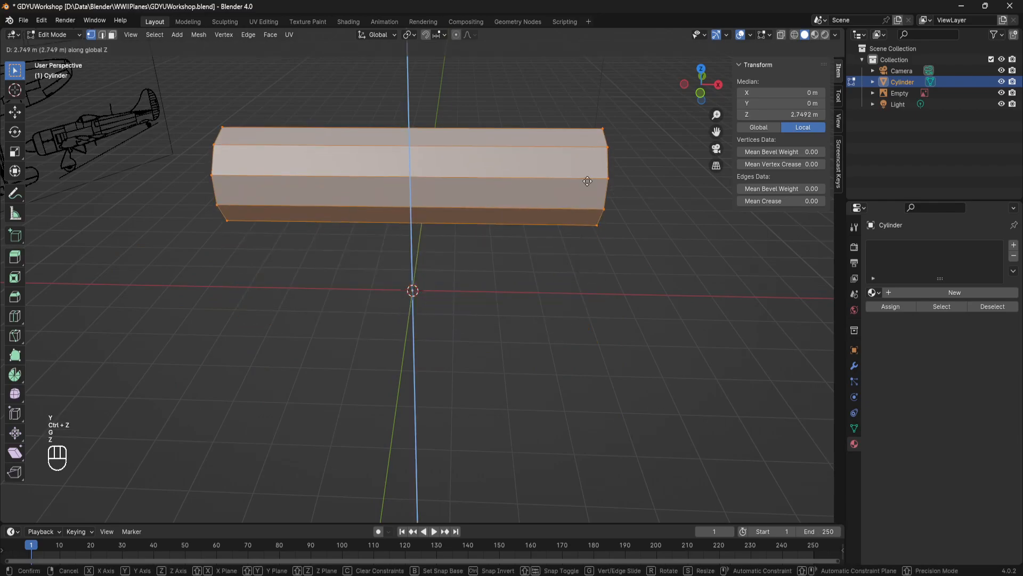
right_click(606, 298)
Try moving the mesh across the horizontal plane with the global Z axis locked, and undo the move.
middle_click_drag(612, 269, 620, 293)
key("g")
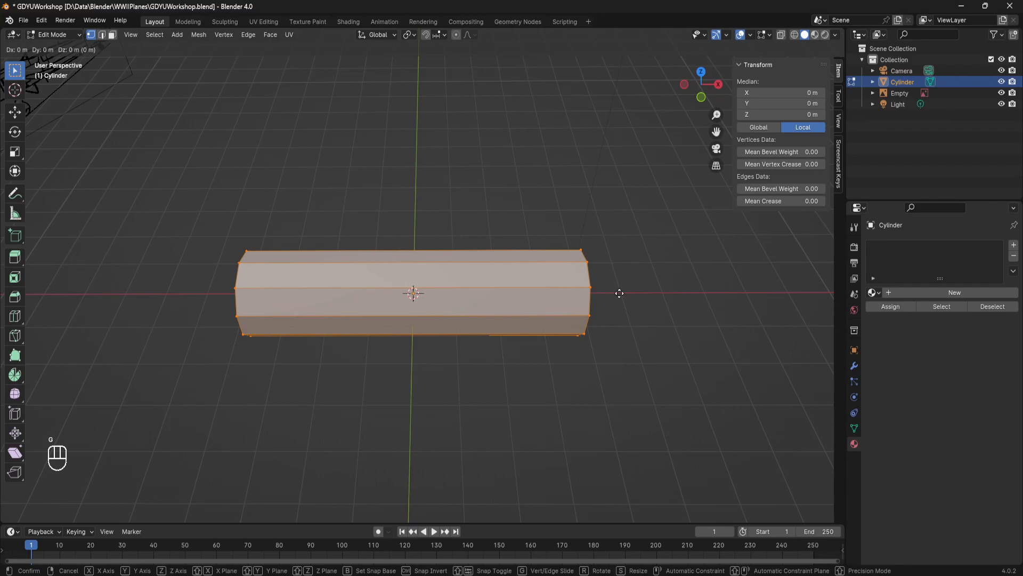
key("shift+z")
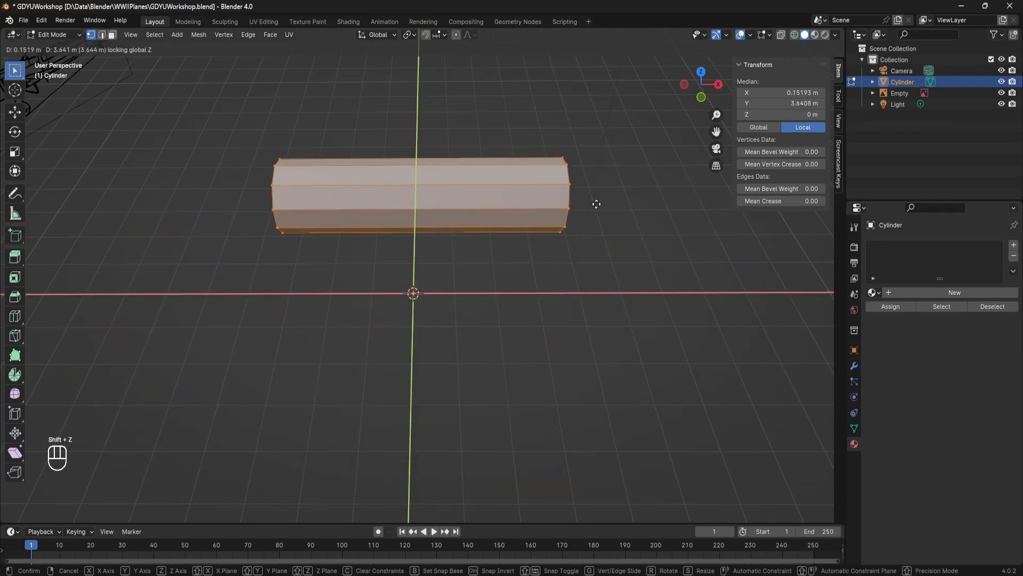
left_click(546, 267)
key("ctrl+z")
Try moving the whole mesh twice with the global X axis locked, and undo the moves.
key("g")
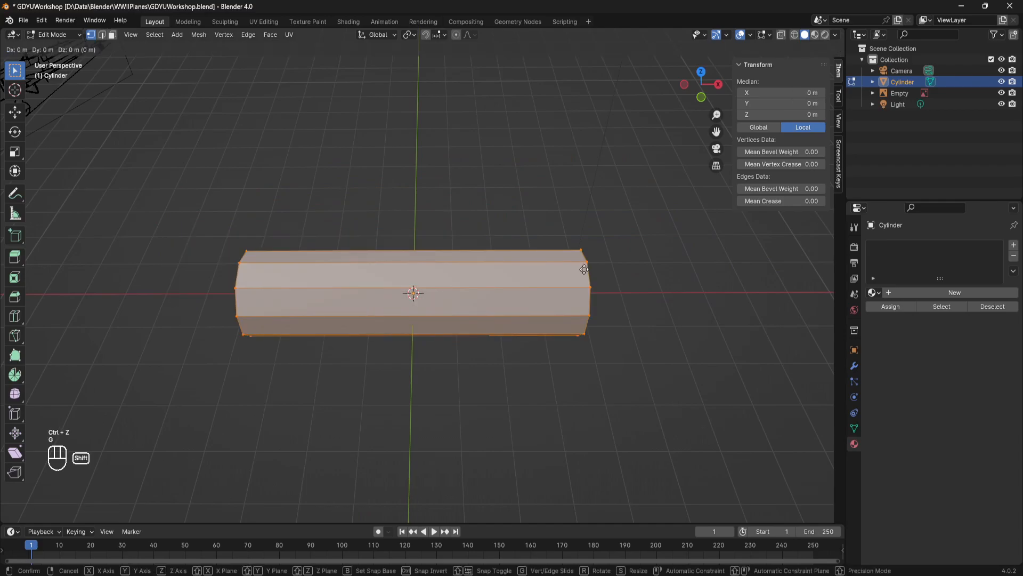
key("shift+x")
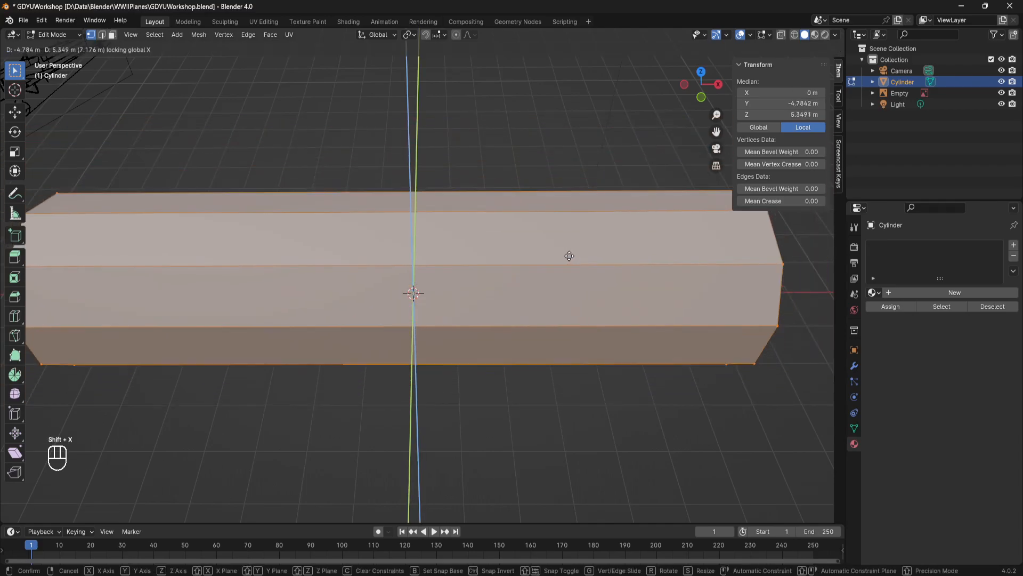
left_click(569, 256)
scroll(569, 255, "down", 4)
middle_click_drag(569, 256, 475, 224)
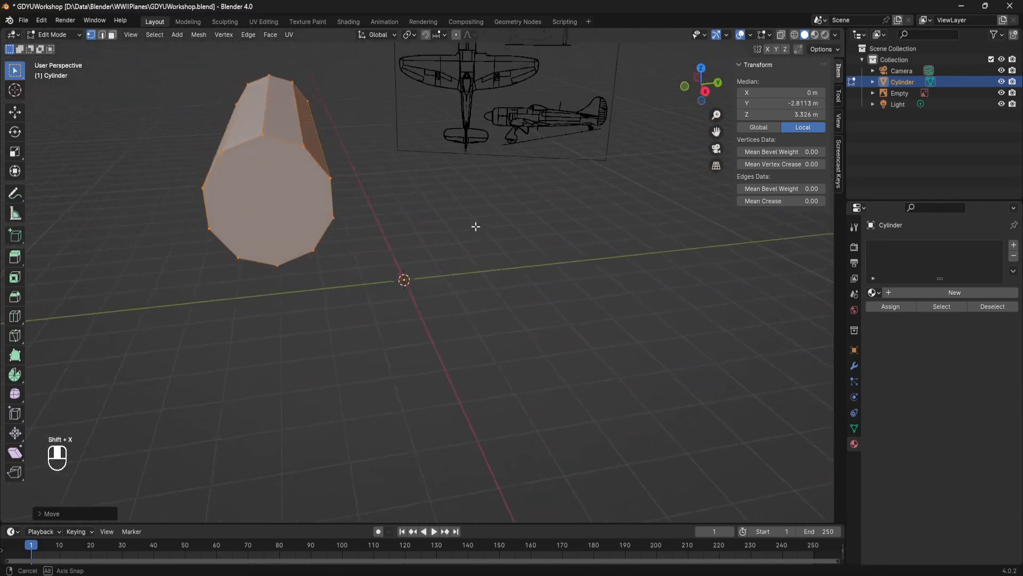
key("g")
key("shift+x")
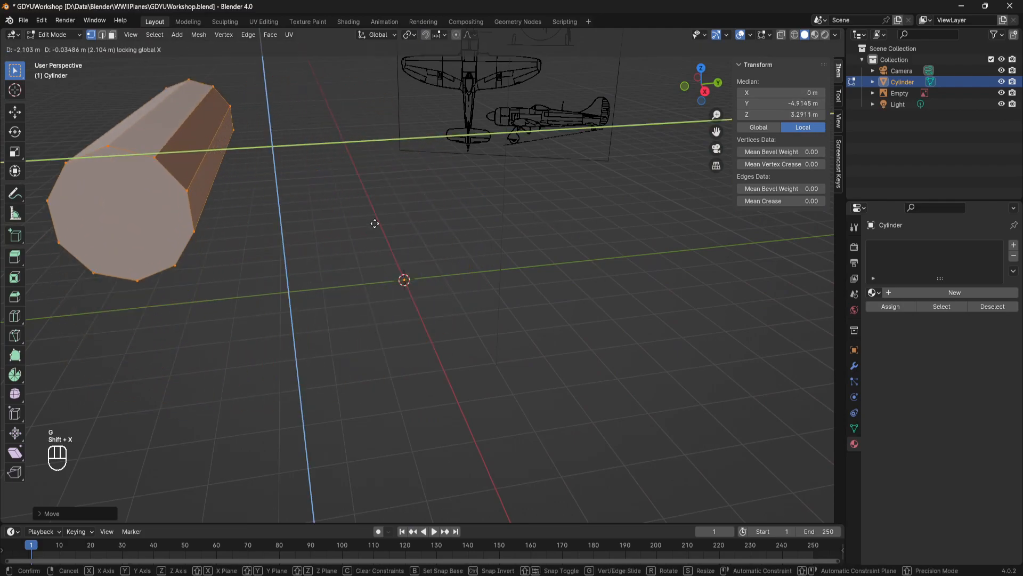
right_click(384, 293)
key("ctrl+z")
key("ctrl+z")
mouse_move(452, 206)
middle_mouse_down()
mouse_move(397, 270)
mouse_move(456, 213)
middle_mouse_up()
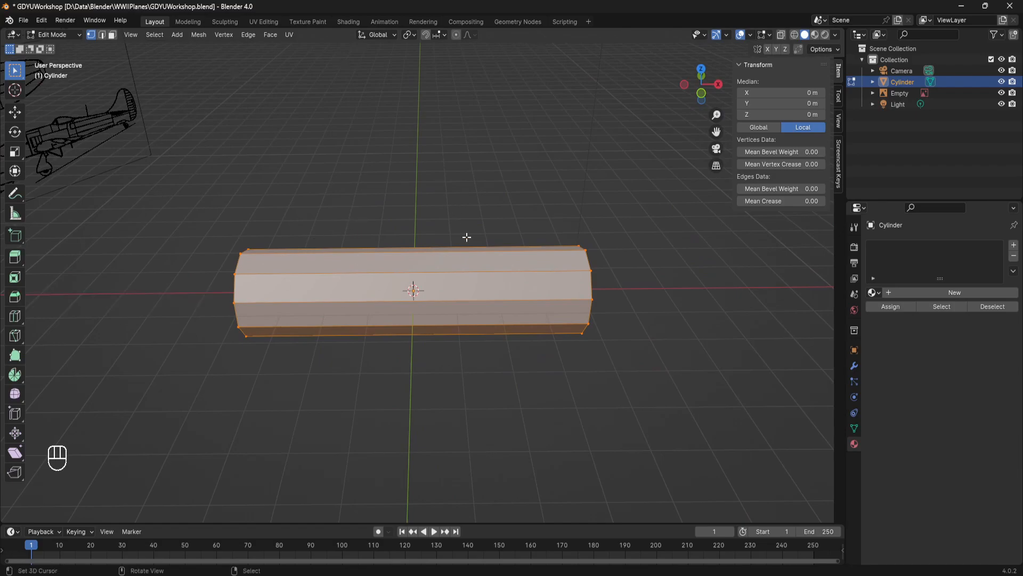
Deselect the mesh, try five evenly spaced loop cuts across the cylinder, and undo them.
key("a")
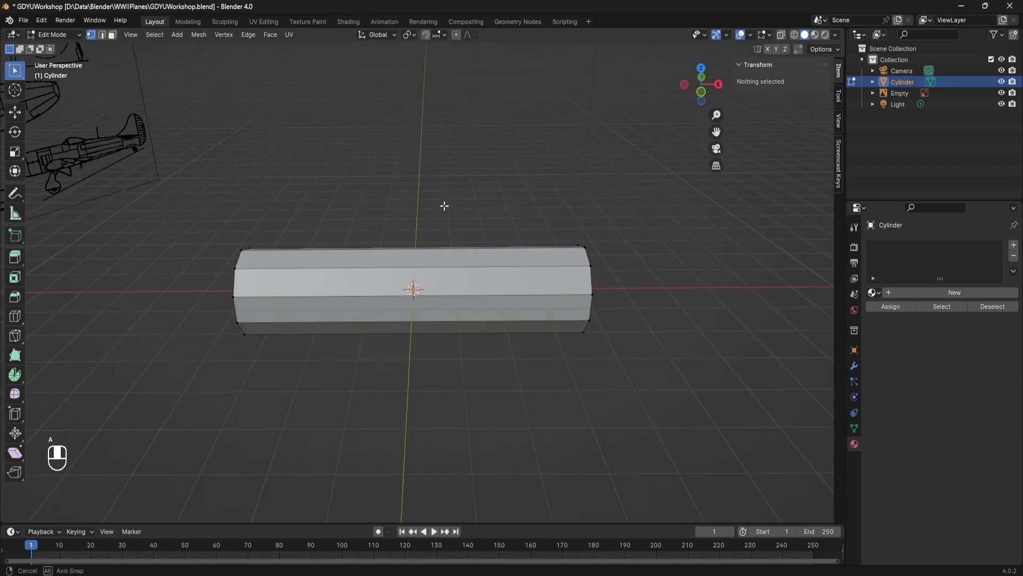
scroll(445, 210, "down", 4)
scroll(444, 199, "up", 3)
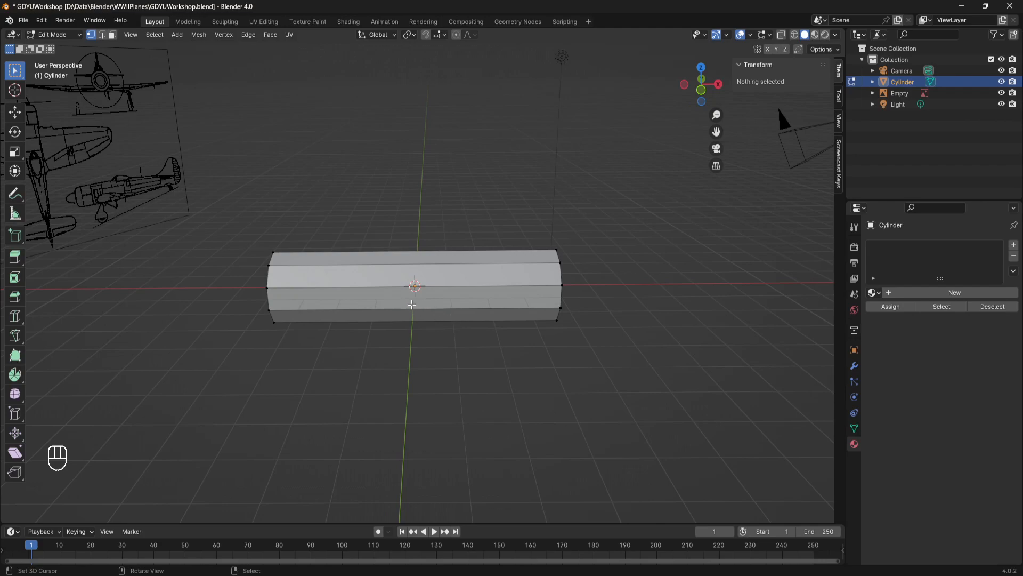
key("ctrl")
key("ctrl+r")
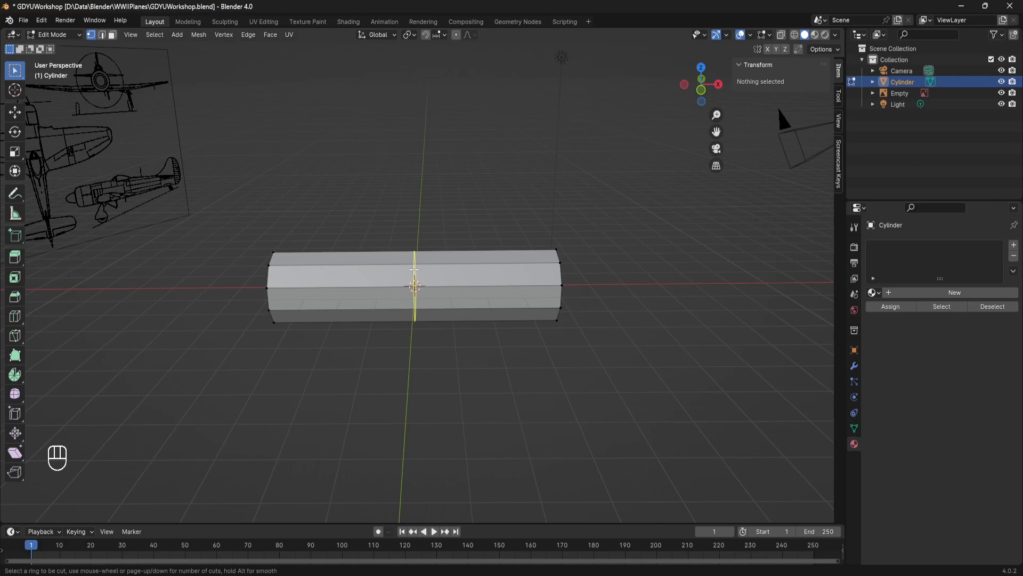
key("5")
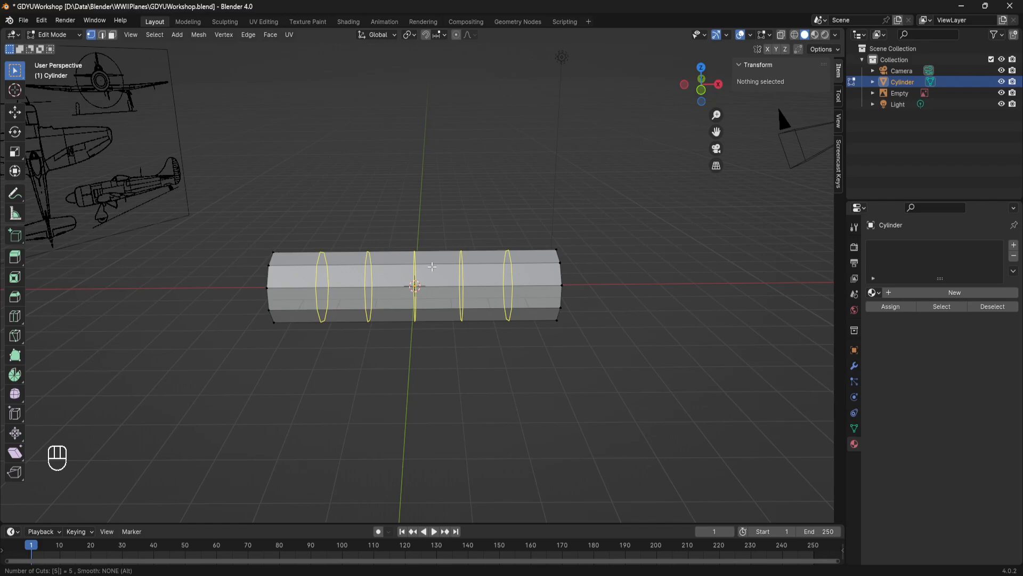
left_click(433, 267)
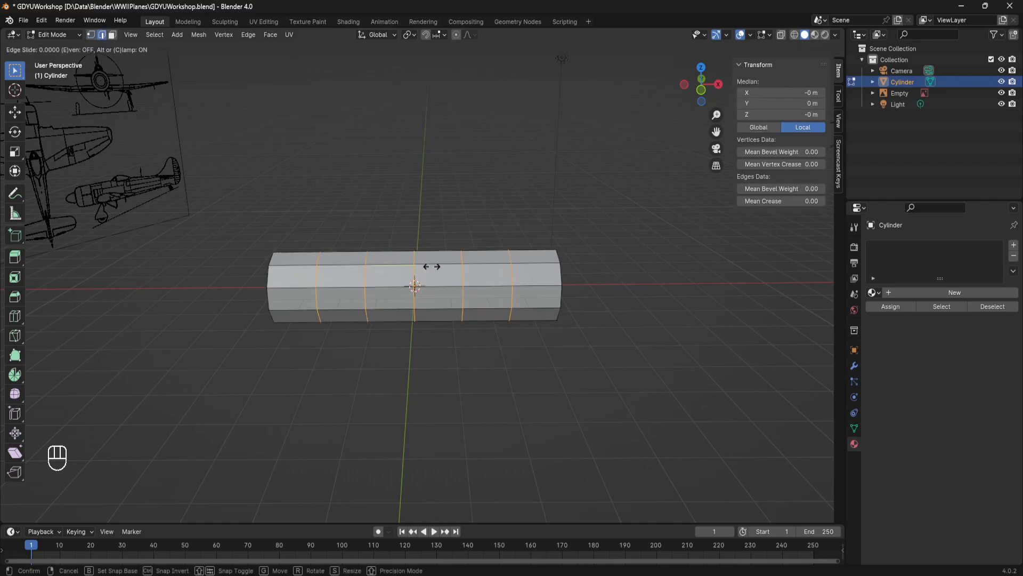
left_click(431, 267)
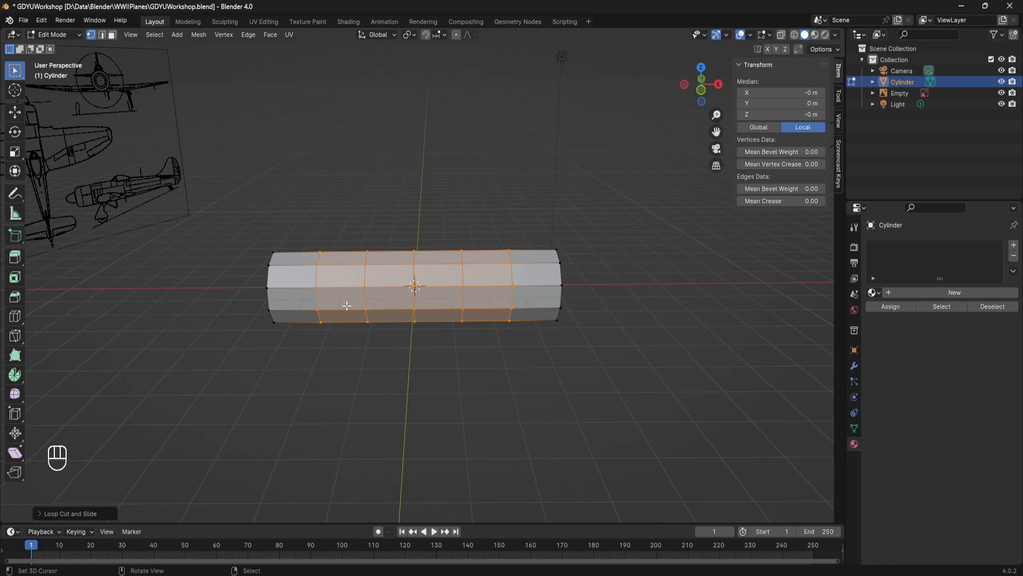
key("ctrl+z")
Try the loop cut again, raising the number of cuts to five interactively, and undo it.
key("ctrl+r")
scroll(495, 284, "up", 4)
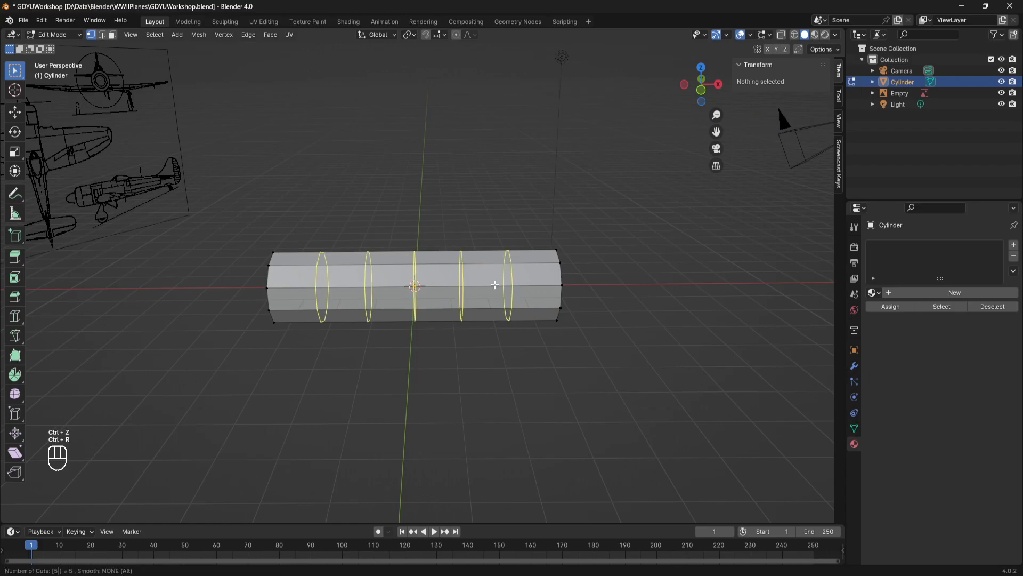
left_click(493, 285)
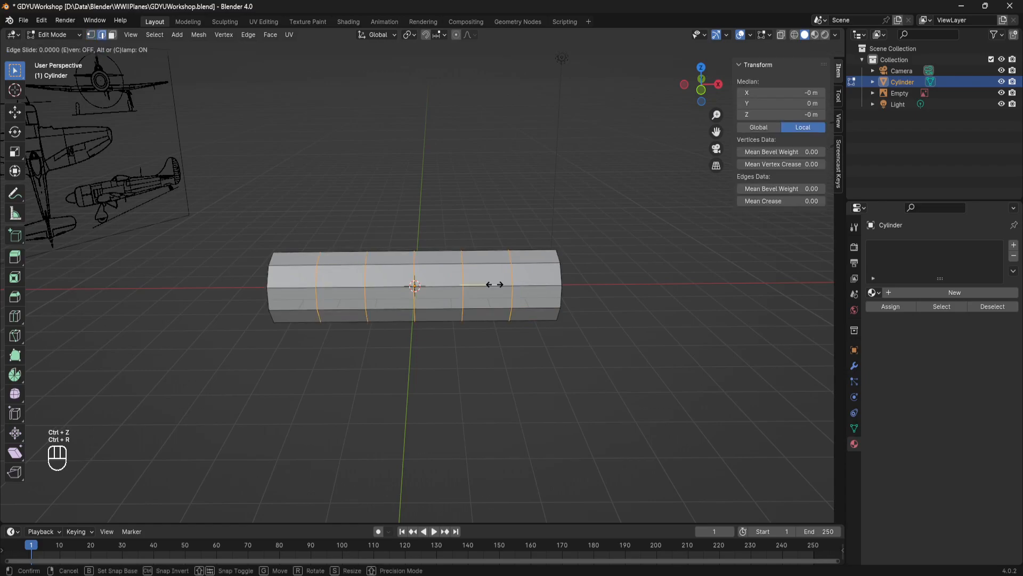
left_click(539, 301)
key("ctrl+z")
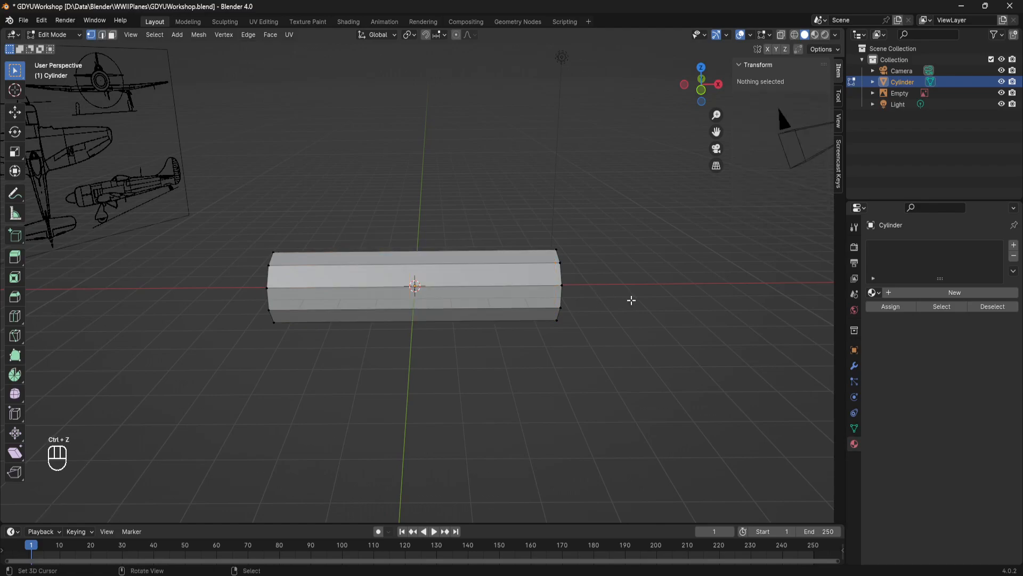
Try another five-cut loop cut with the count entered as a number, and undo it.
key("ctrl+r")
key("5")
left_click(480, 297)
left_click(480, 297)
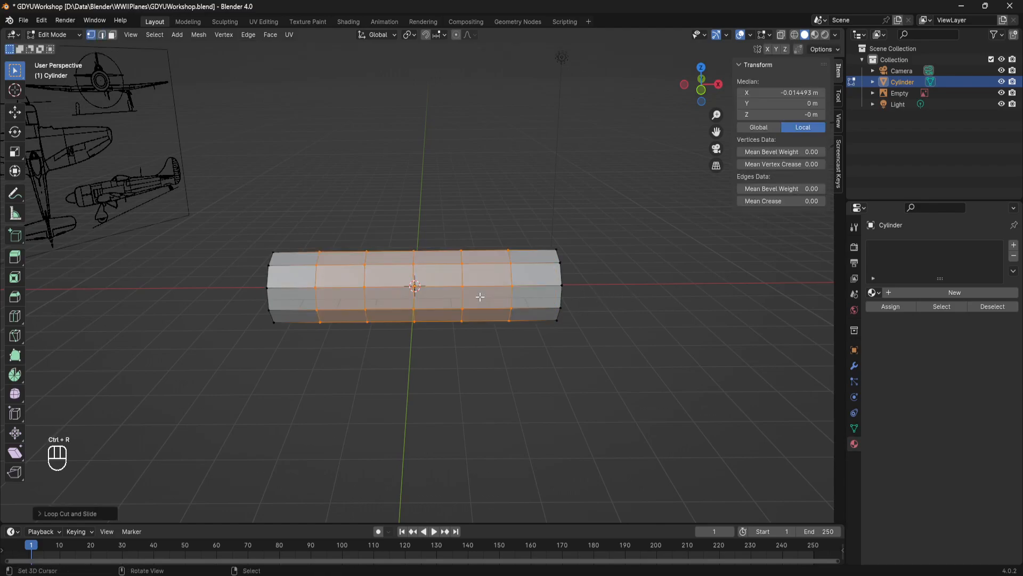
key("ctrl+z")
Add five evenly spaced loop cuts around the cylinder without sliding them.
key("ctrl+r")
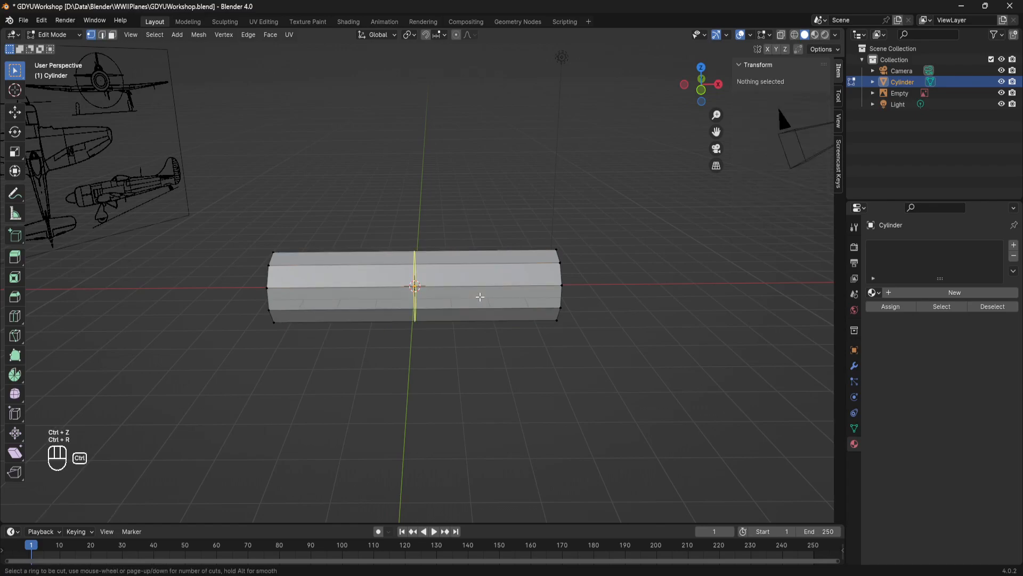
key("5")
left_click(481, 297)
left_click(480, 297)
middle_click_drag(560, 275, 425, 283)
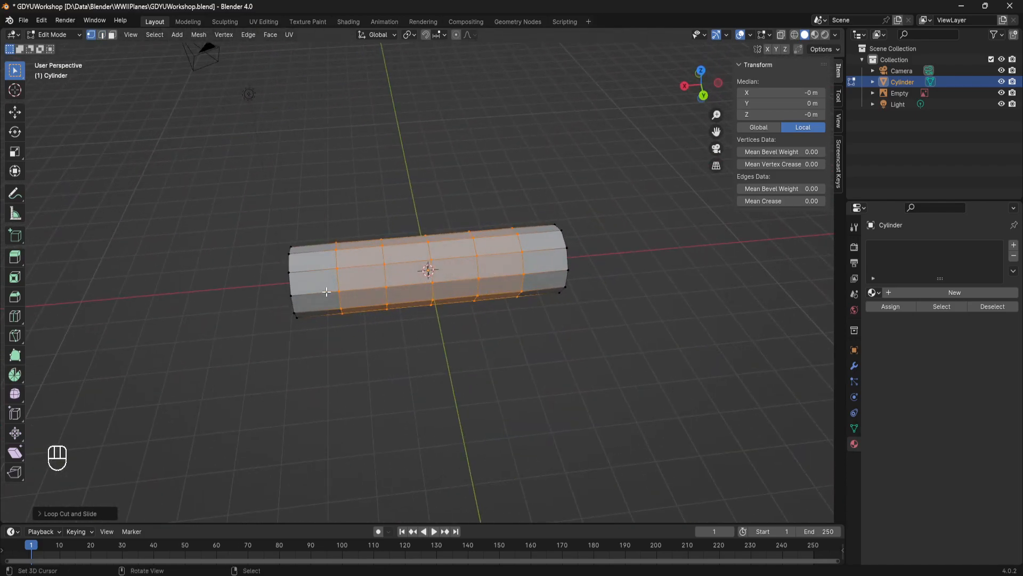
middle_click_drag(313, 288, 454, 303)
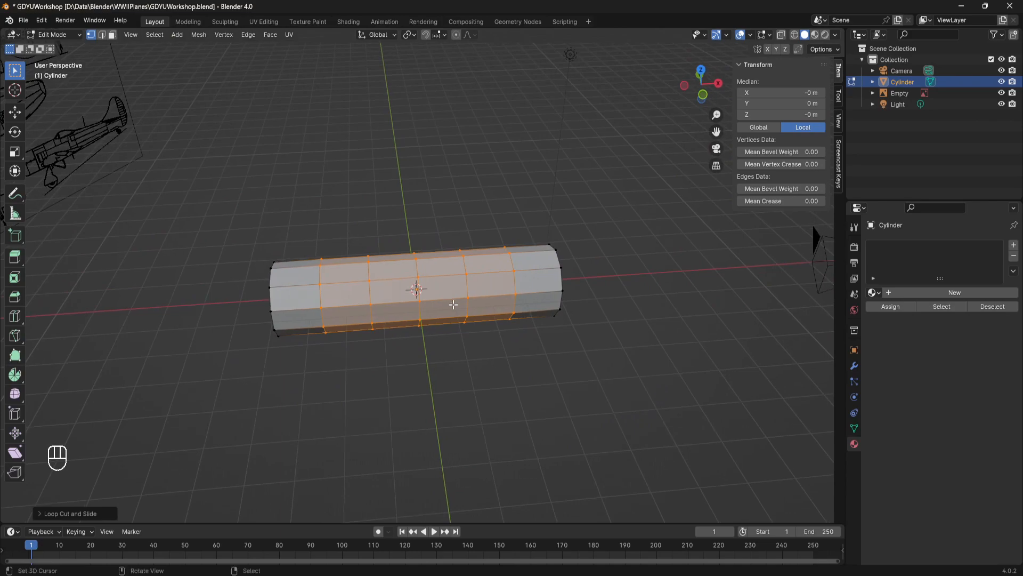
Deselect all vertices of the cylinder and turn on X-ray display to reach the hidden ones.
middle_click_drag(526, 296, 509, 270)
key("a")
key("a")
scroll(504, 271, "down", 1)
middle_click_drag(278, 283, 465, 325)
scroll(287, 284, "up", 3)
scroll(270, 298, "down", 1)
middle_click_drag(544, 276, 278, 318)
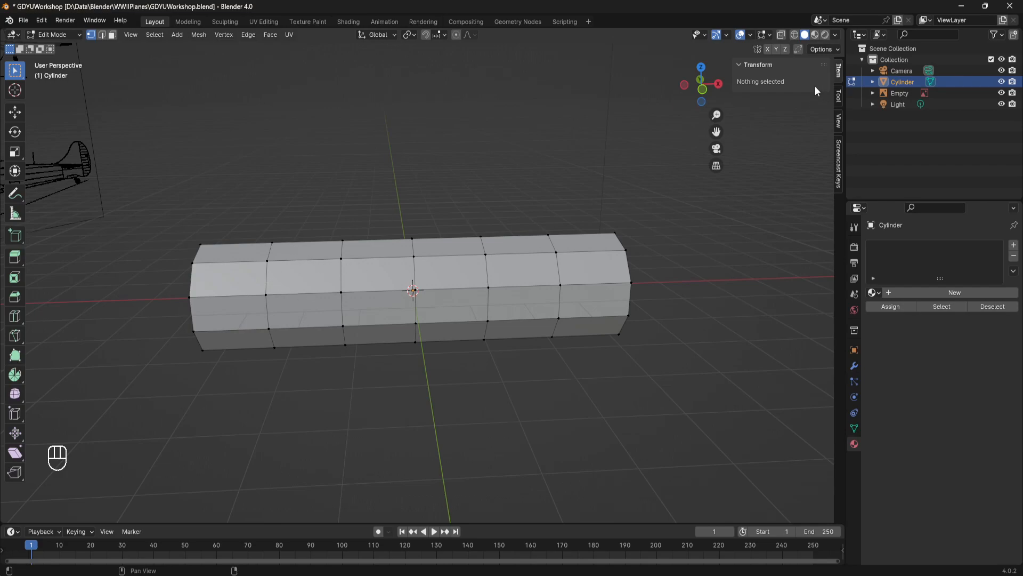
left_click(782, 36)
middle_click_drag(345, 276, 286, 313)
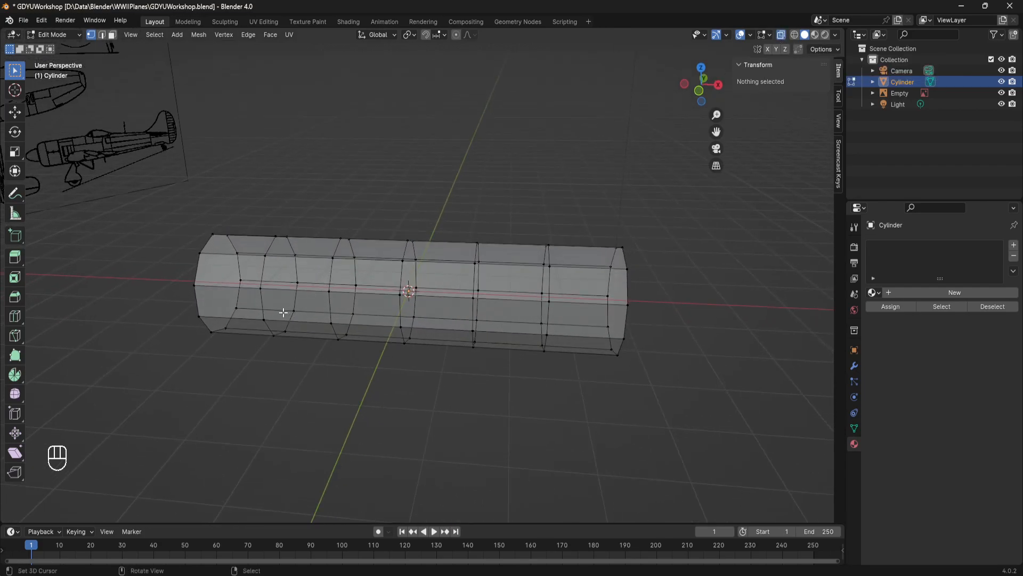
Try selecting one ring of the cylinder vertex by vertex, and clear the selection.
middle_click_drag(437, 284, 446, 347)
left_click(456, 346)
left_click(490, 269, "shift")
left_click(478, 244, "shift")
left_click(467, 238, "shift")
left_click(456, 257, "shift")
left_click(447, 290, "shift")
left_click(449, 324, "shift")
left_click(481, 298, "shift")
middle_click_drag(482, 299, 464, 315)
key("alt+a")
Compare the segmented cylinder with the fighter's side view on the reference image.
middle_click_drag(283, 260, 311, 263)
middle_click_drag(396, 270, 343, 300, "shift")
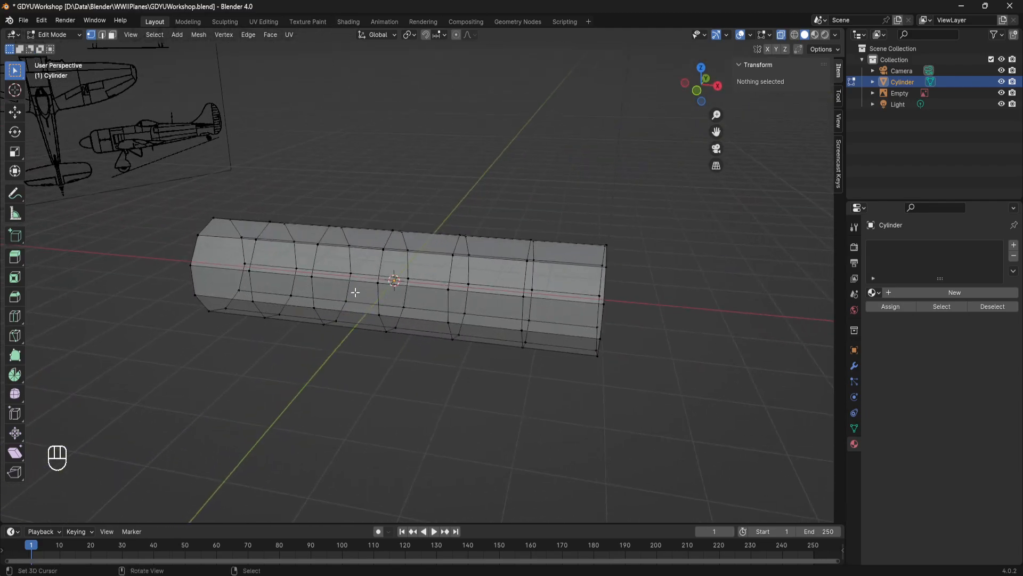
scroll(323, 264, "down", 4)
middle_click_drag(309, 235, 203, 183, "shift")
scroll(332, 273, "up", 5)
scroll(353, 263, "down", 4)
scroll(350, 277, "up", 3)
middle_click_drag(260, 208, 211, 219)
middle_click_drag(156, 199, 173, 199)
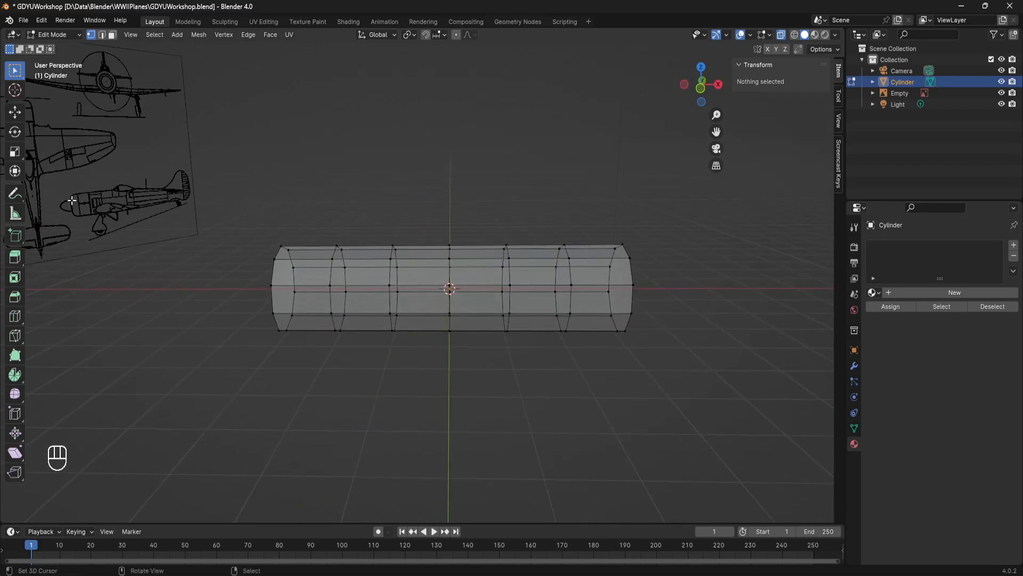
Box-select the vertex ring at the nose end of the cylinder and scale it down slightly.
key("b")
key("b")
left_click_drag(217, 206, 305, 364)
key("s")
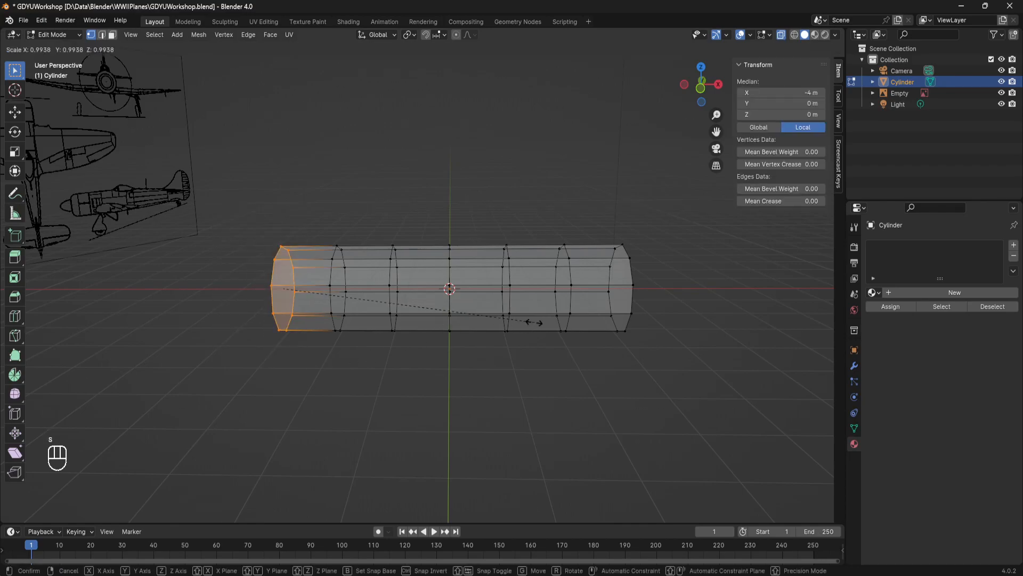
left_click(500, 314)
Box-select the second vertex ring and move it along global X toward the nose, to about X -3.46 m.
middle_click_drag(357, 309, 354, 335)
key("alt+a")
key("b")
left_click_drag(370, 381, 318, 197)
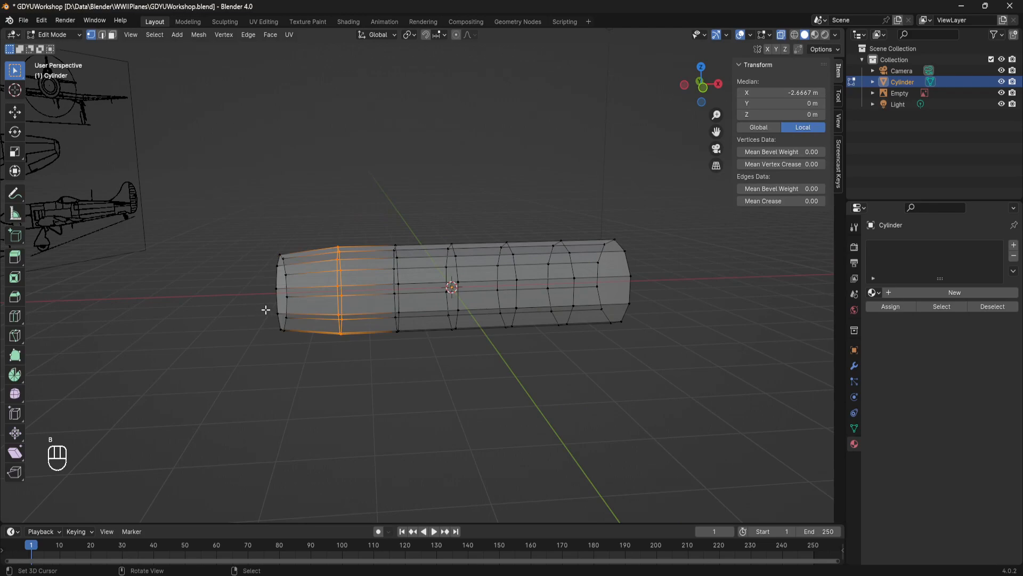
left_click(15, 112)
left_click_drag(379, 289, 341, 289)
key("ctrl+z")
key("g")
key("x")
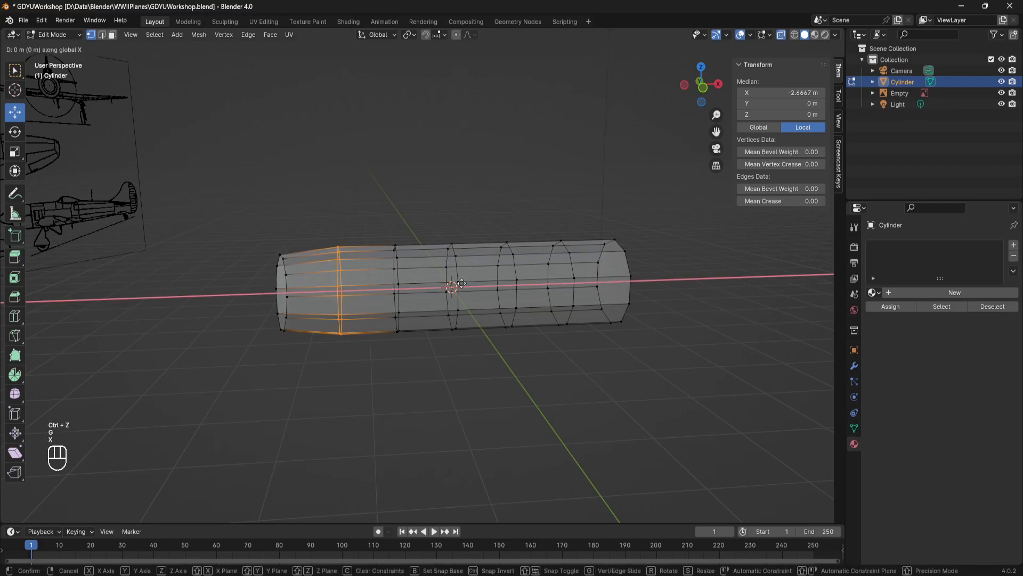
left_click(428, 281)
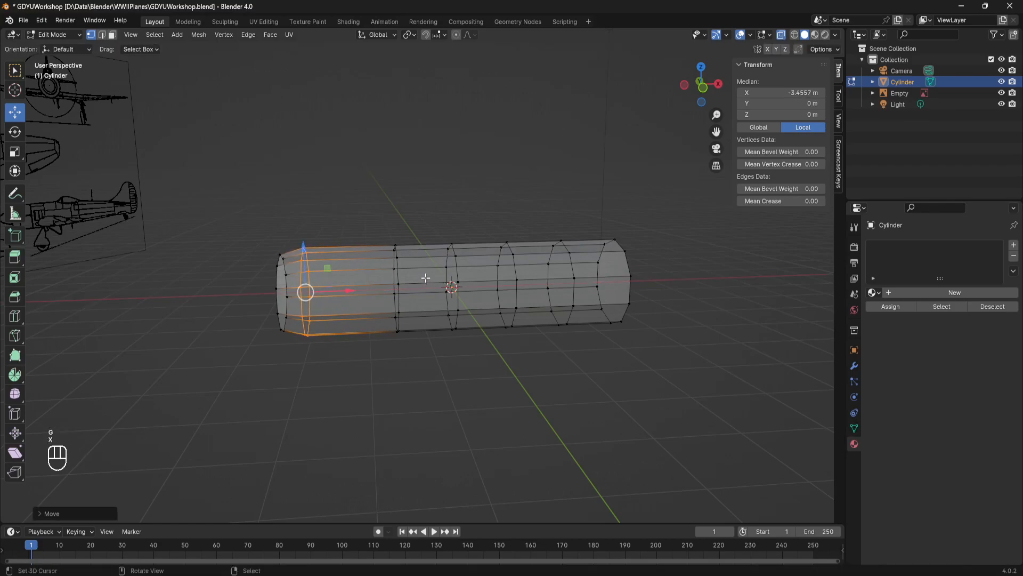
key("Tab")
key("Tab")
middle_click_drag(319, 290, 425, 285)
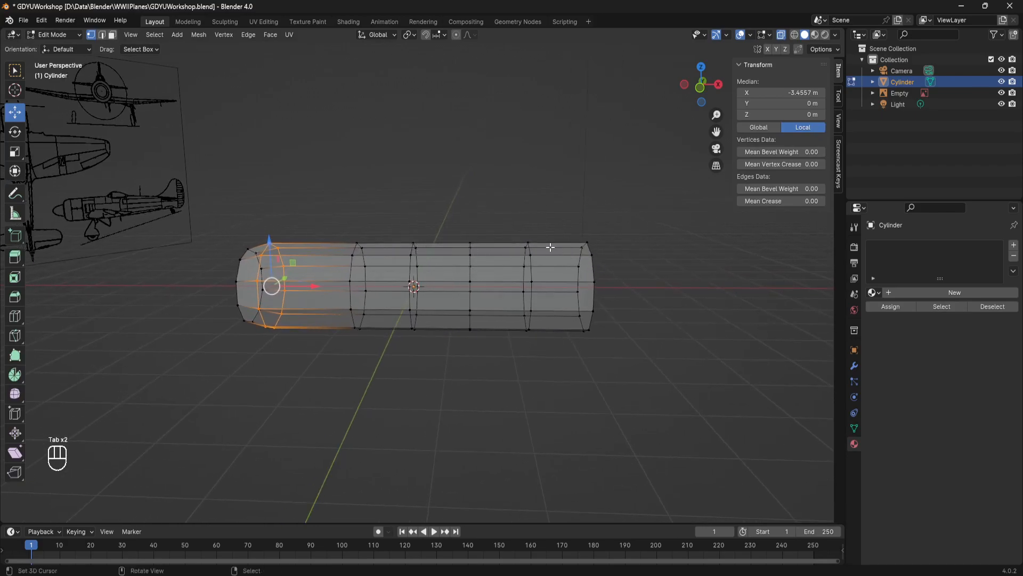
Box-select the vertex ring at the tail end and scale it down to about 0.7.
key("alt+a")
middle_click_drag(599, 276, 557, 303)
key("b")
left_click_drag(603, 386, 509, 185)
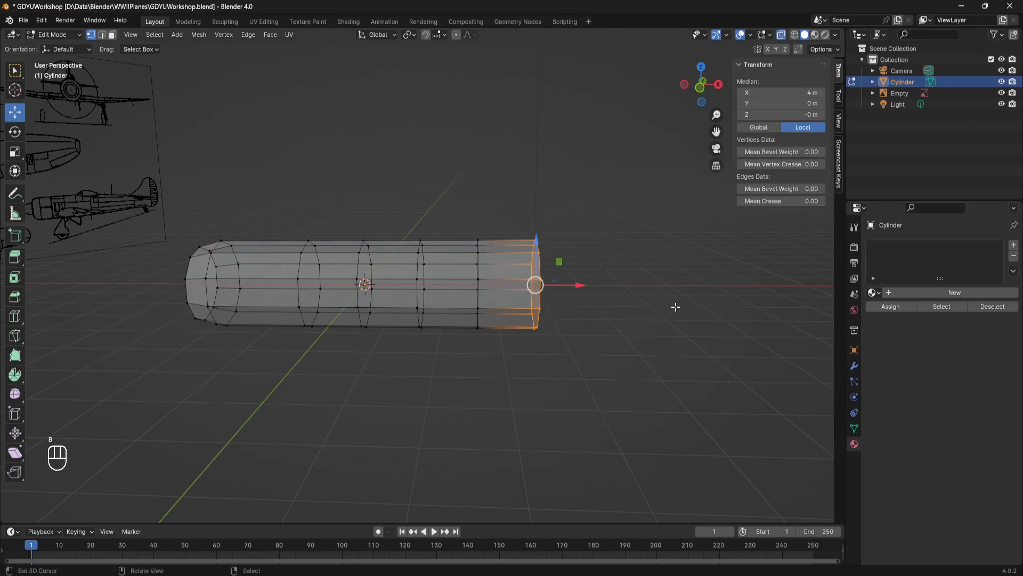
middle_click_drag(676, 307, 676, 297)
key("s")
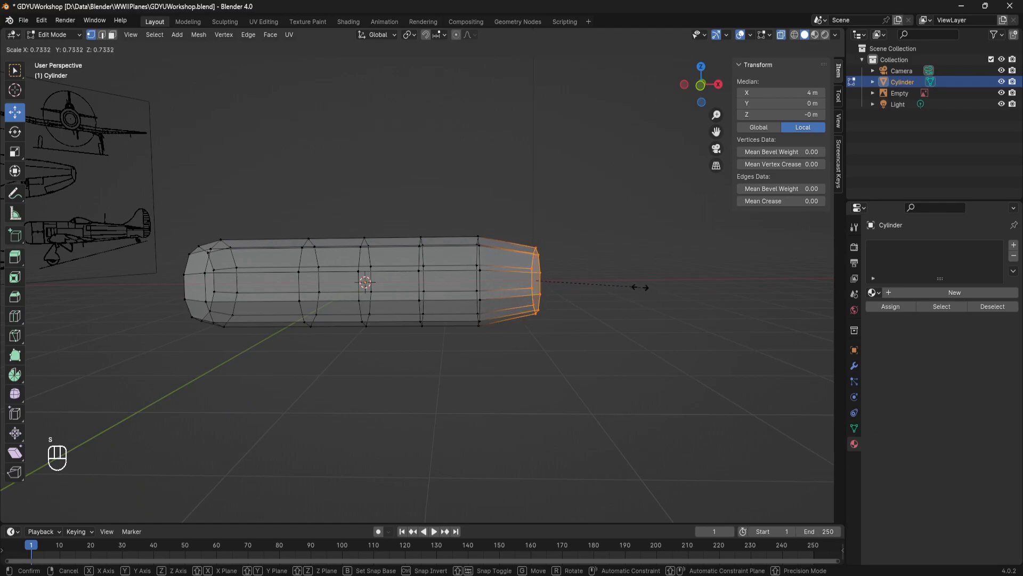
left_click(634, 284)
Box-select the second-to-last vertex ring and scale it down to continue the tail taper.
key("alt+a")
key("b")
left_click_drag(504, 376, 454, 189)
key("s")
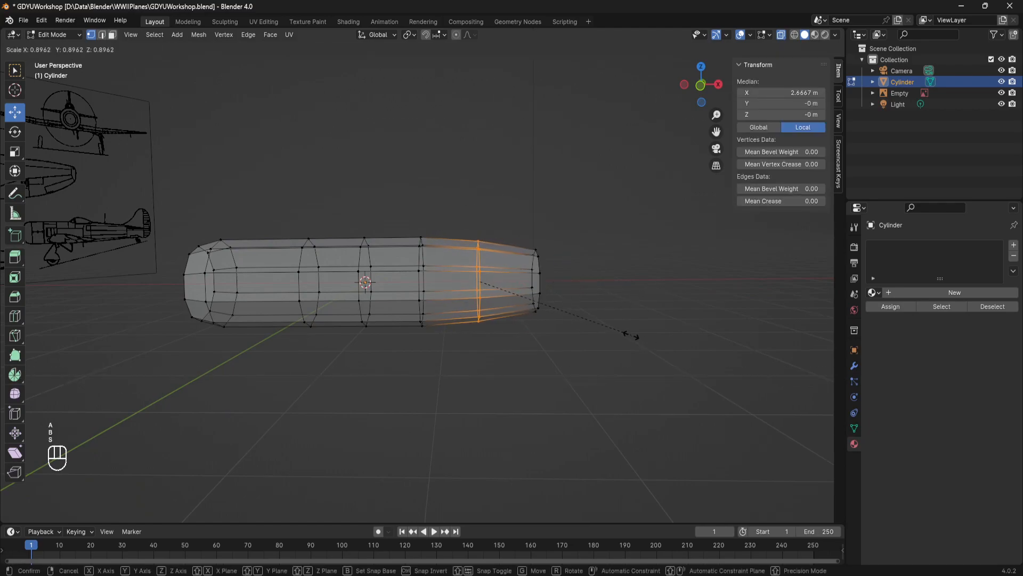
left_click(617, 326)
Box-select the third-to-last vertex ring and scale it slightly to smooth the taper.
key("alt+a")
key("b")
left_click_drag(436, 377, 407, 273)
key("s")
left_click(411, 338)
Box-select two inner vertex rings one after the other and move each along X toward the nose.
key("alt+a")
middle_click_drag(410, 338, 386, 316)
key("b")
left_click_drag(421, 365, 371, 190)
left_click_drag(438, 280, 398, 274)
key("alt+a")
key("b")
left_click_drag(475, 367, 440, 222)
left_click_drag(488, 277, 449, 276)
Continue shifting the rear rings along X toward the nose, placing the second-to-last ring at about X 1.94 m.
key("alt+a")
middle_click_drag(450, 276, 474, 335)
key("b")
left_click_drag(500, 358, 466, 193)
left_click_drag(520, 279, 460, 266)
middle_click_drag(465, 264, 465, 299)
key("alt+a")
key("b")
left_click_drag(464, 338, 444, 237)
left_click_drag(487, 278, 458, 278)
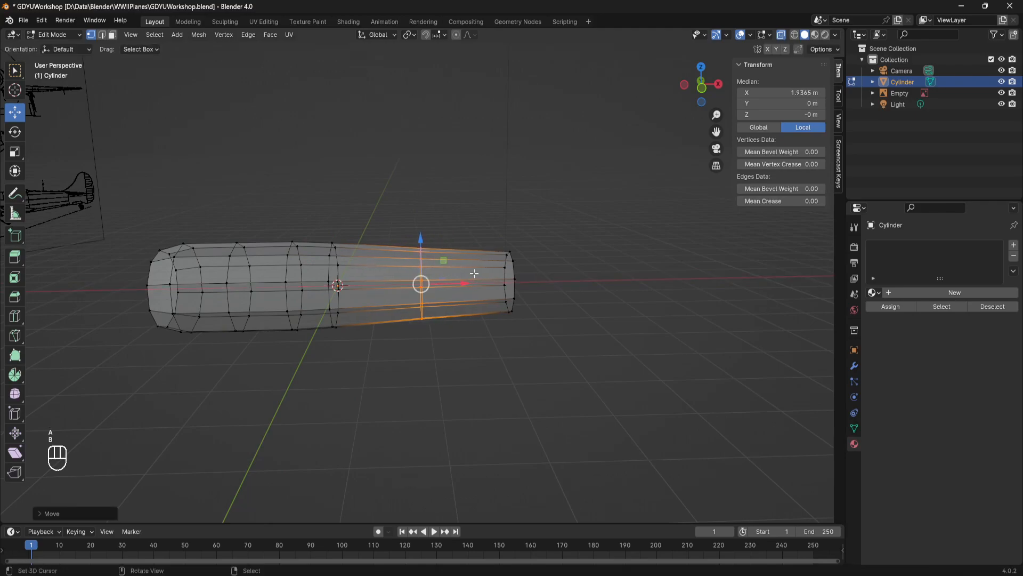
Preview the shape in Object Mode, then fine-tune the spacing of two rear vertex rings along X.
key("alt+a")
middle_click_drag(434, 252, 461, 216)
key("Tab")
key("Tab")
key("b")
left_click_drag(456, 347, 419, 201)
left_click_drag(477, 265, 487, 265)
key("alt+a")
key("b")
left_click_drag(415, 341, 382, 209)
left_click_drag(443, 267, 439, 267)
Return to Object Mode and save the file.
key("a")
key("Tab")
key("ctrl+s")
middle_click_drag(480, 217, 409, 228)
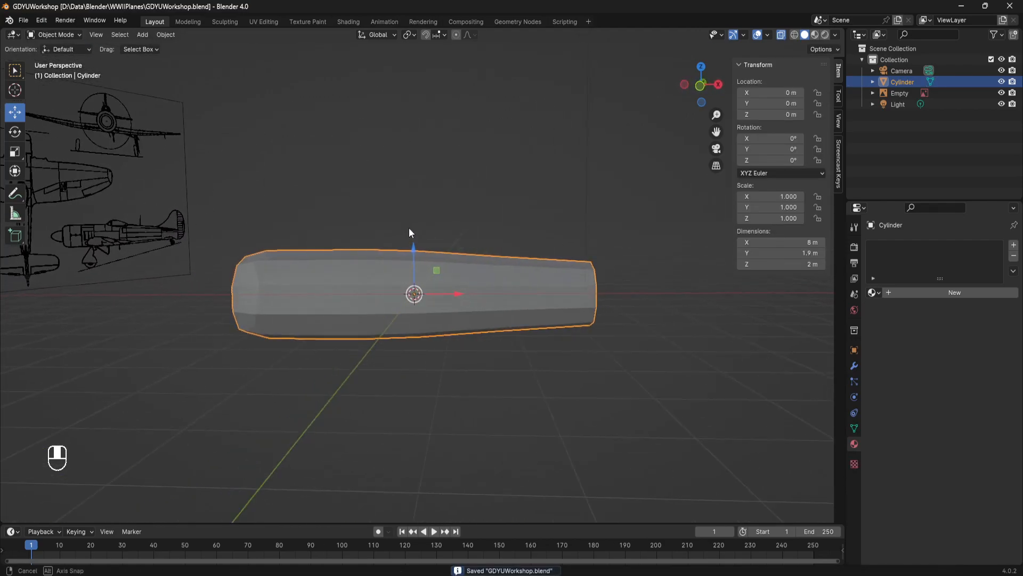
Box-select a vertex ring in the tail section, adjust its scale in Edit Mode, and save the file.
key("Tab")
key("b")
left_click_drag(518, 358, 493, 230)
key("s")
left_click(557, 245)
key("Tab")
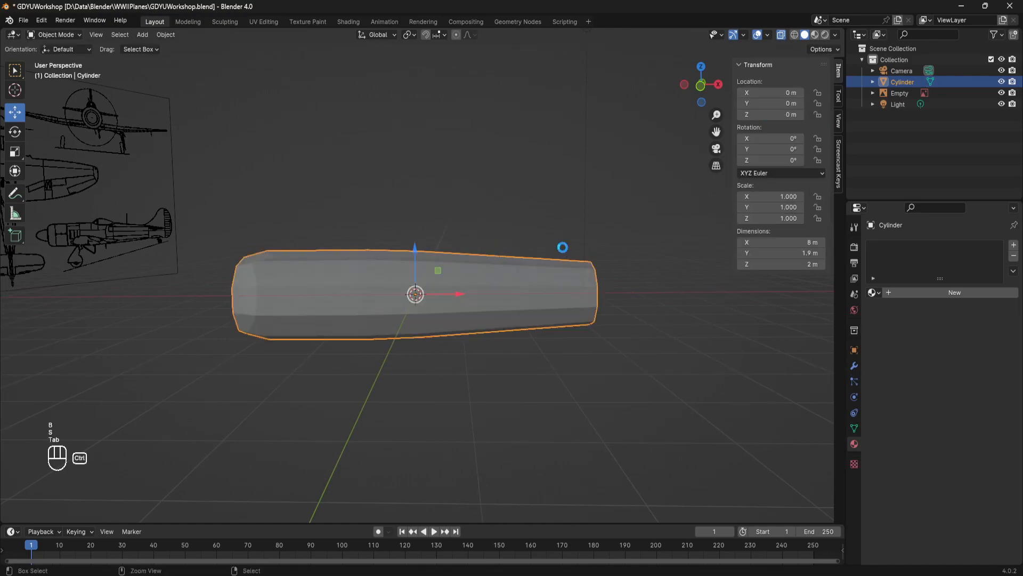
key("ctrl+s")
Move the blueprint reference image closer to the fuselage and rotate it about global Z to about 20.9°.
left_click(526, 234)
middle_click_drag(526, 235, 425, 235)
left_click(245, 126)
middle_click_drag(347, 123, 337, 194, "shift")
scroll(337, 194, "down", 1)
left_click_drag(282, 169, 501, 205)
key("r")
key("z")
left_click(456, 259)
Save the file with the repositioned reference image and select the fuselage cylinder.
key("Tab")
middle_click_drag(463, 257, 485, 220)
right_click(485, 220)
key("ctrl+s")
middle_click_drag(481, 260, 482, 248, "shift")
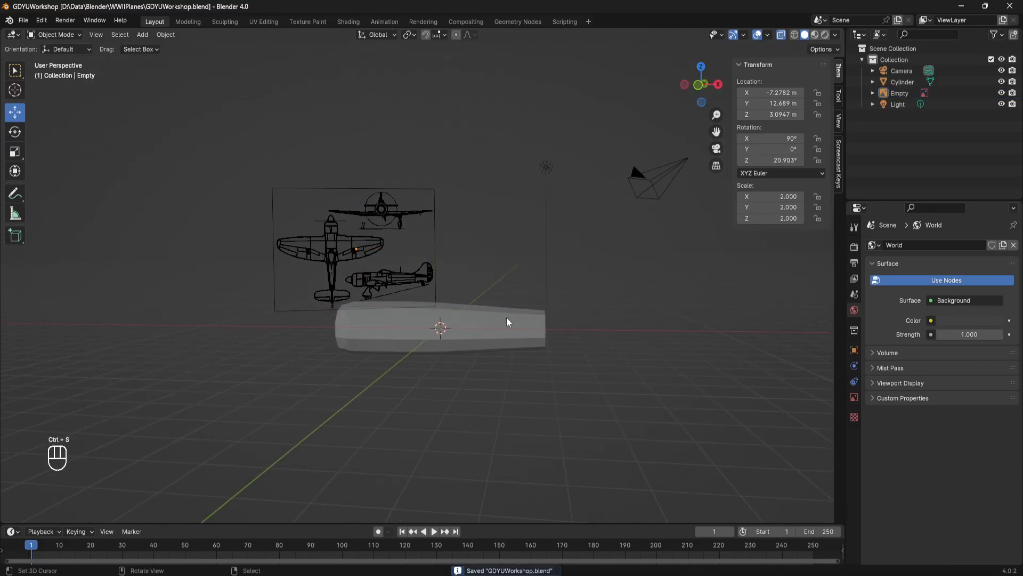
mouse_move(494, 337)
middle_mouse_down()
mouse_move(487, 349)
mouse_move(498, 343)
middle_mouse_up()
left_click(488, 348)
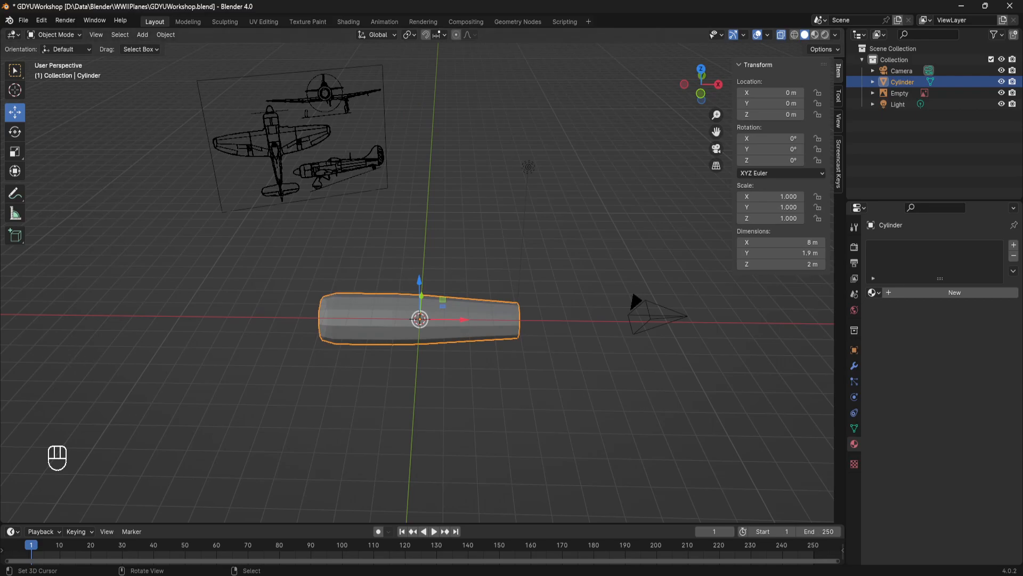
Enter Edit Mode on the fuselage cylinder with nothing selected and view it end-on in right orthographic view.
scroll(474, 358, "up", 1)
middle_click_drag(475, 358, 418, 345)
key("Tab")
key("a")
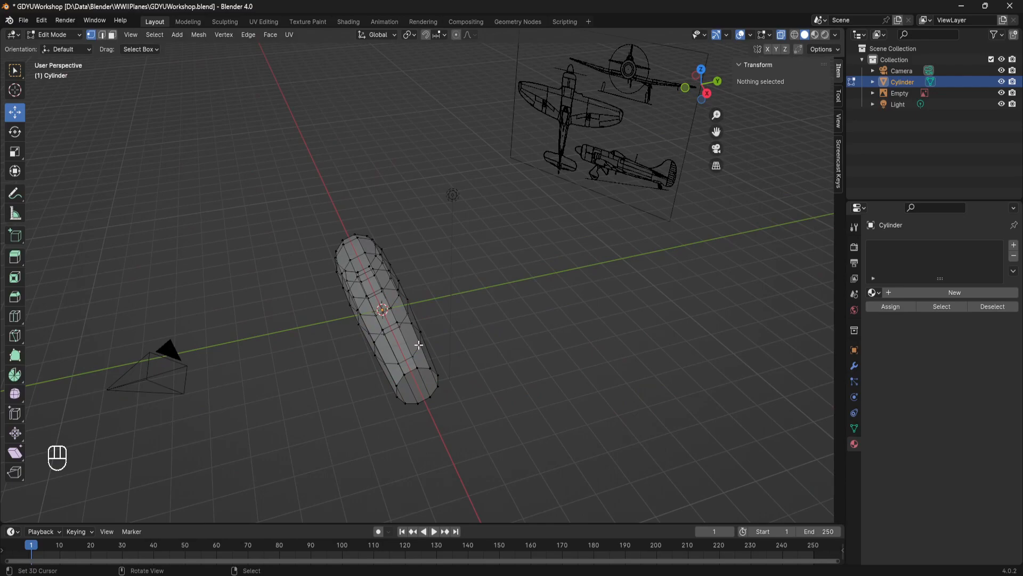
middle_click_drag(424, 345, 433, 277)
scroll(520, 337, "up", 2)
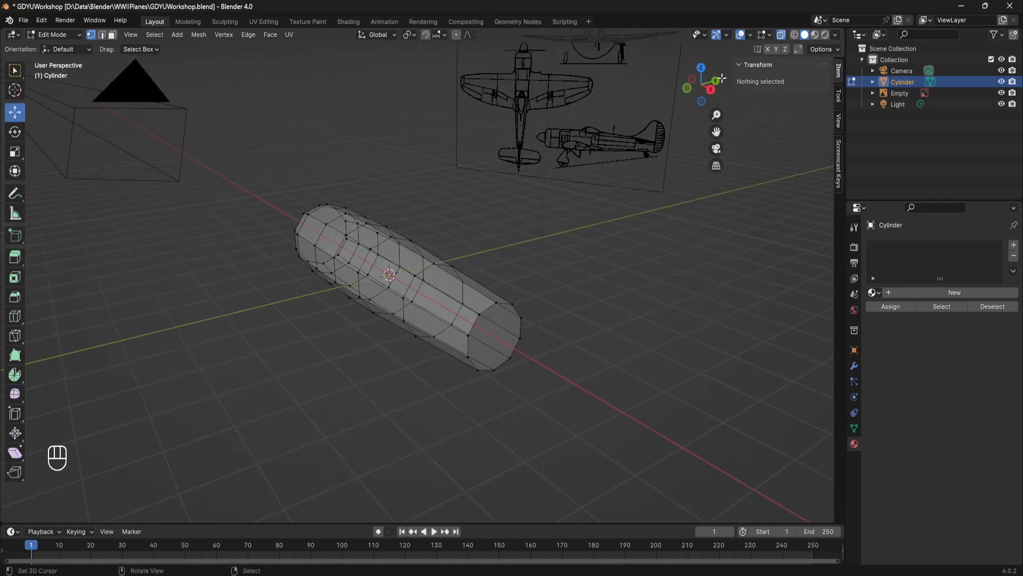
key("n")
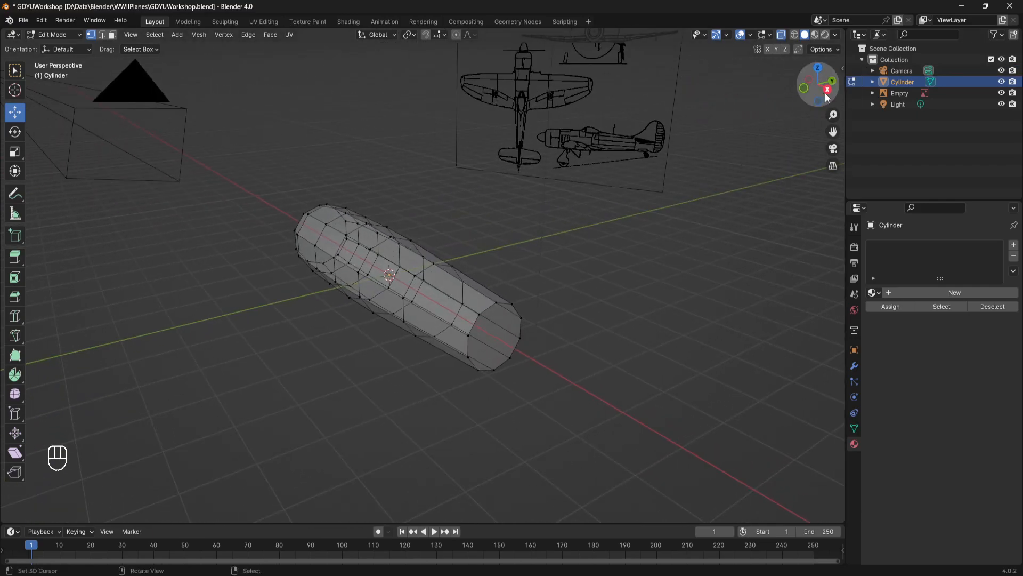
mouse_move(817, 88)
left_mouse_down()
mouse_move(525, 148)
mouse_move(571, 107)
mouse_move(836, 89)
left_mouse_up()
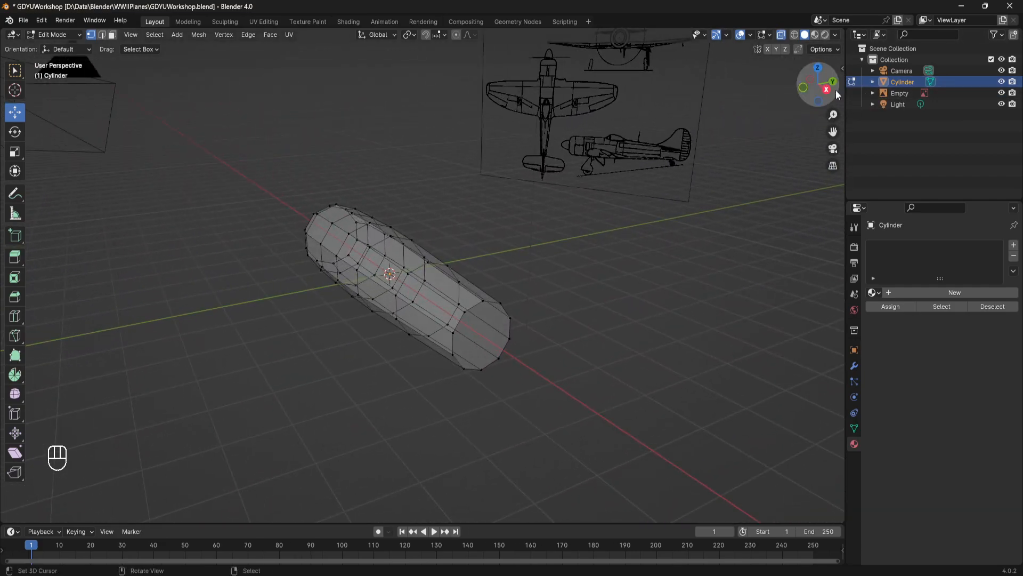
left_click(827, 92)
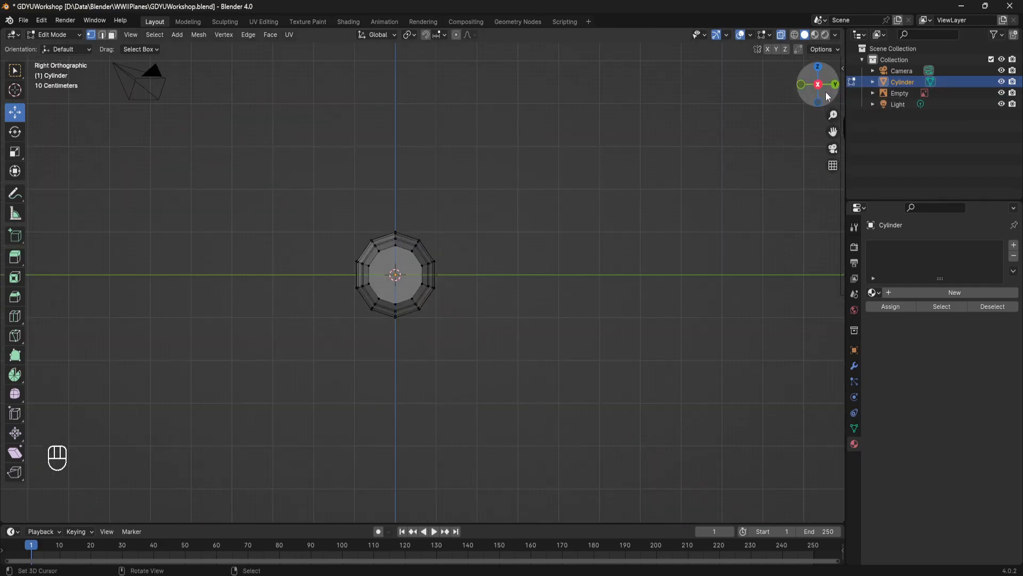
scroll(422, 267, "up", 5)
middle_click_drag(421, 246, 521, 215, "shift")
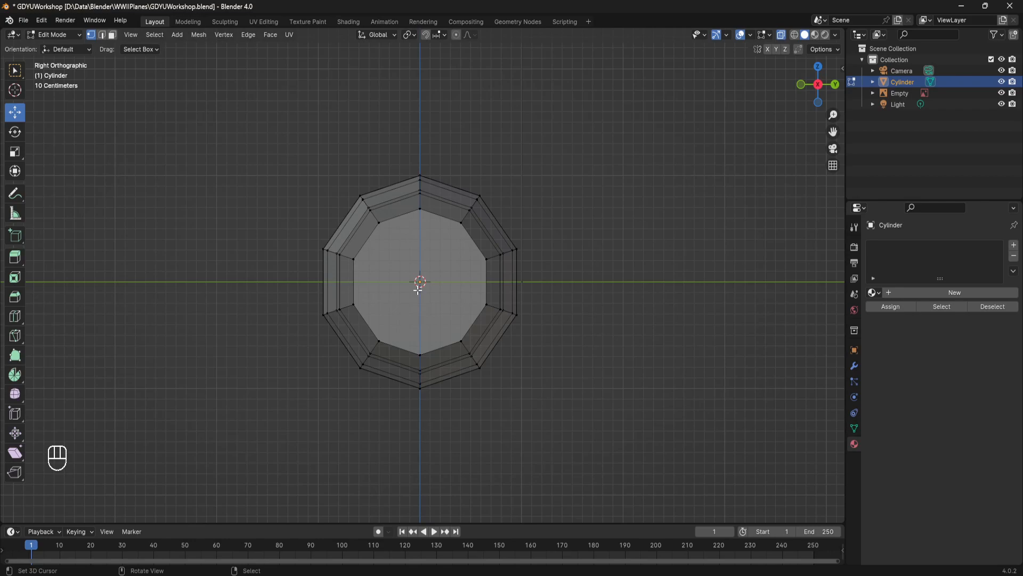
Box-select all vertices on the positive-Y side of the fuselage's centre line and delete them.
key("b")
left_click_drag(638, 454, 434, 118)
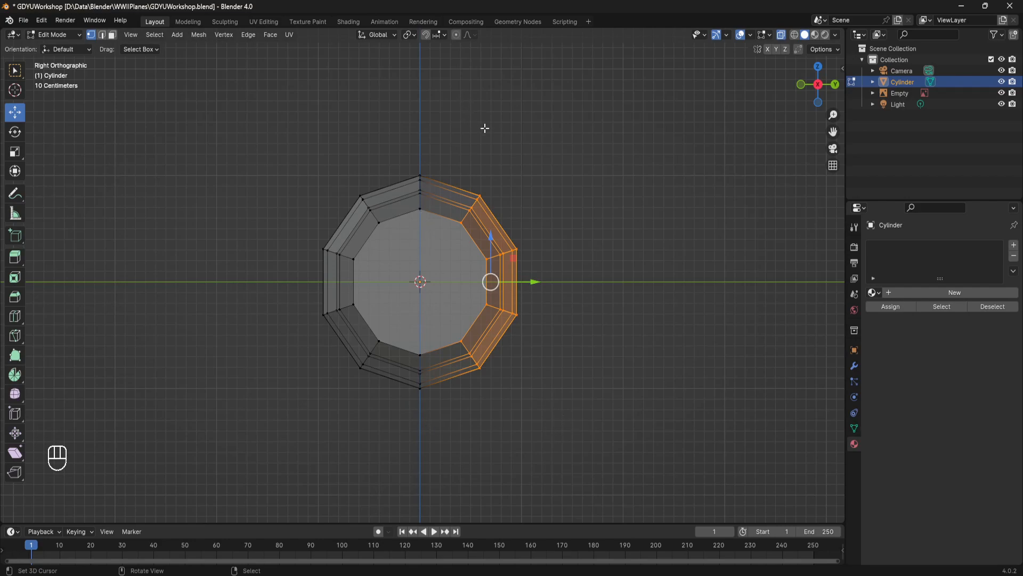
key("Delete")
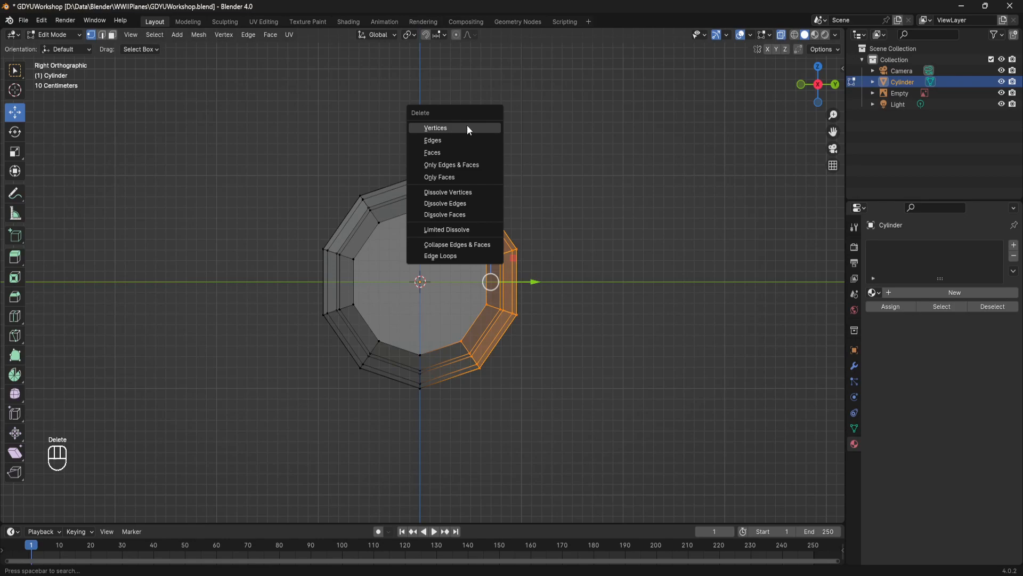
left_click(465, 127)
middle_click_drag(497, 163, 436, 279)
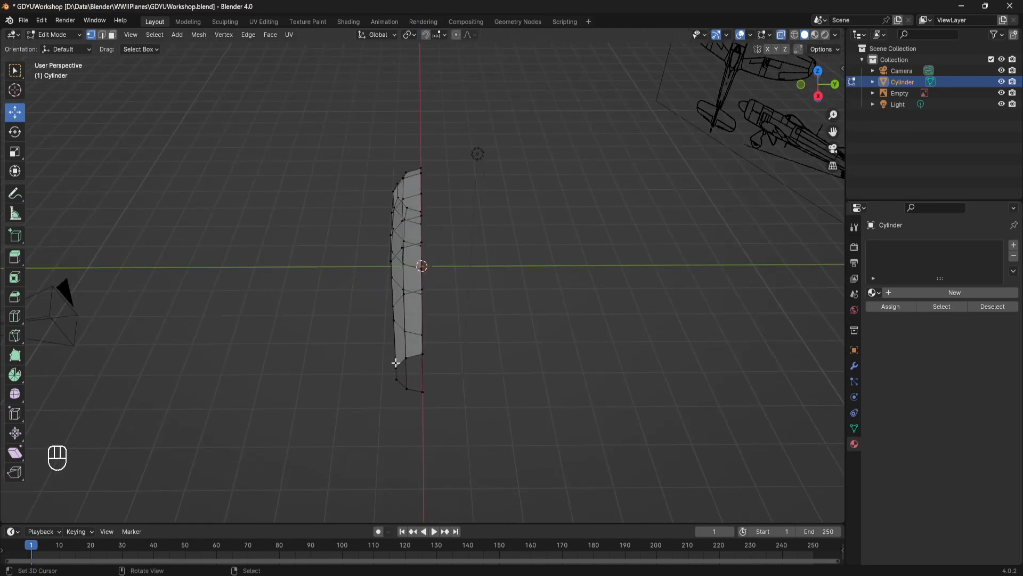
Return to Object Mode and add a Mirror modifier to the remaining half fuselage.
left_click(391, 307)
key("Tab")
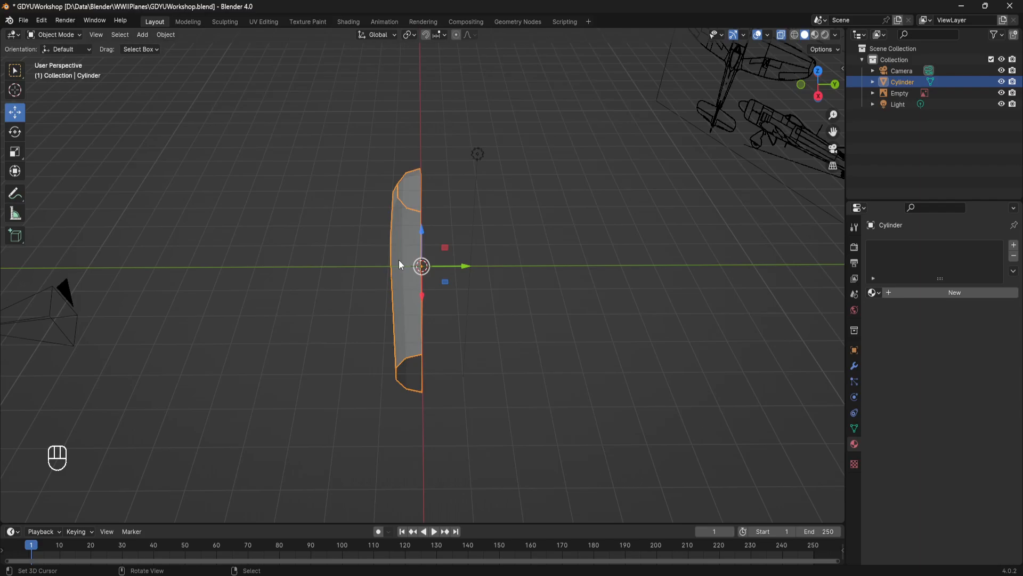
middle_click_drag(454, 253, 403, 272)
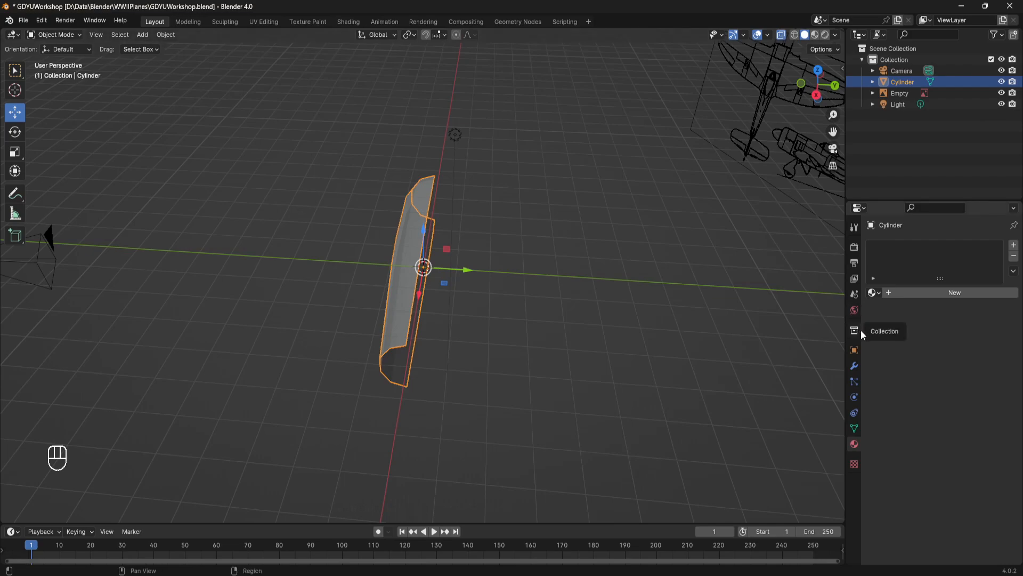
left_click(855, 367)
left_click(910, 247)
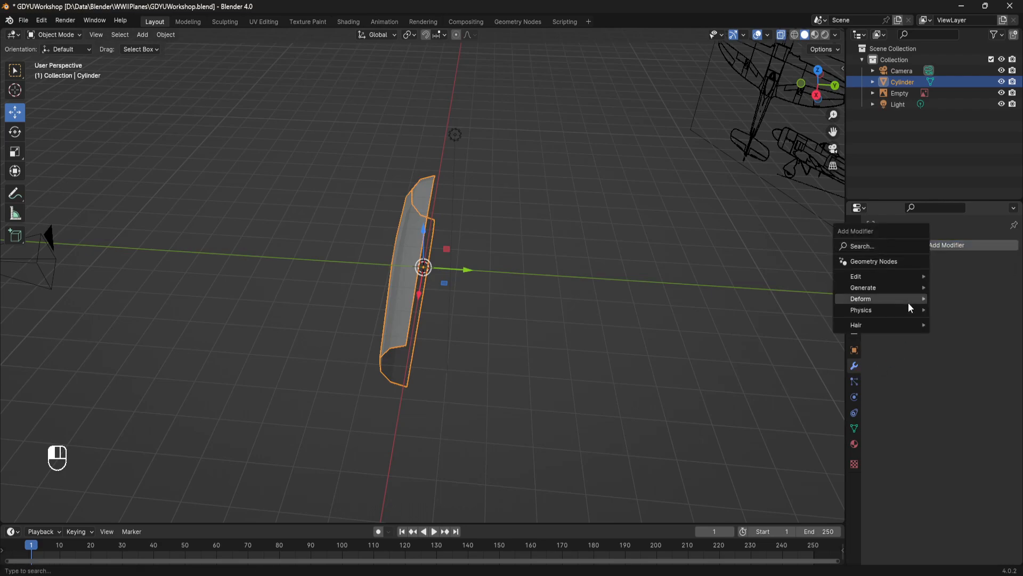
mouse_move(901, 290)
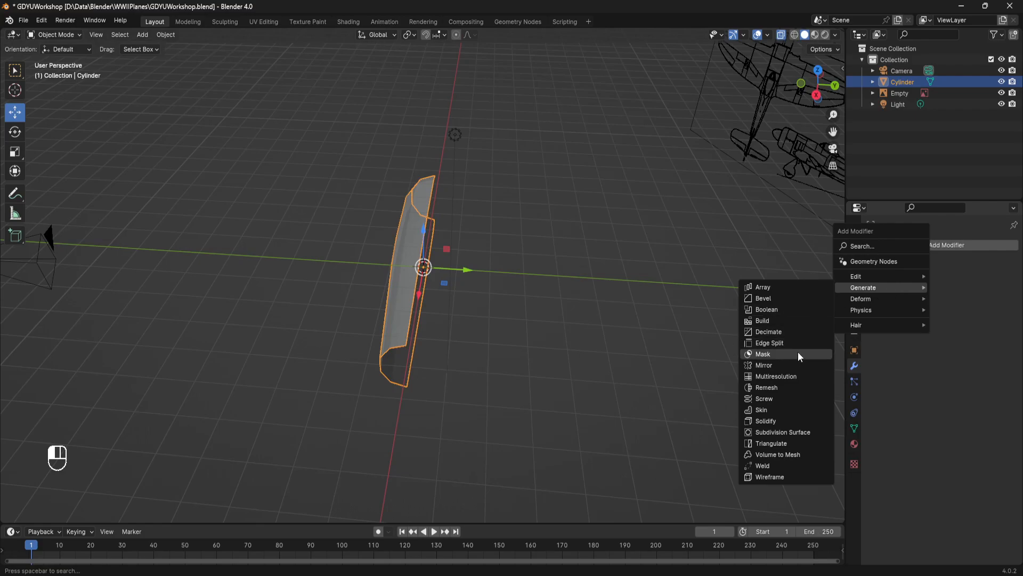
left_click(753, 365)
middle_click_drag(512, 298, 490, 321)
middle_click_drag(326, 356, 353, 340)
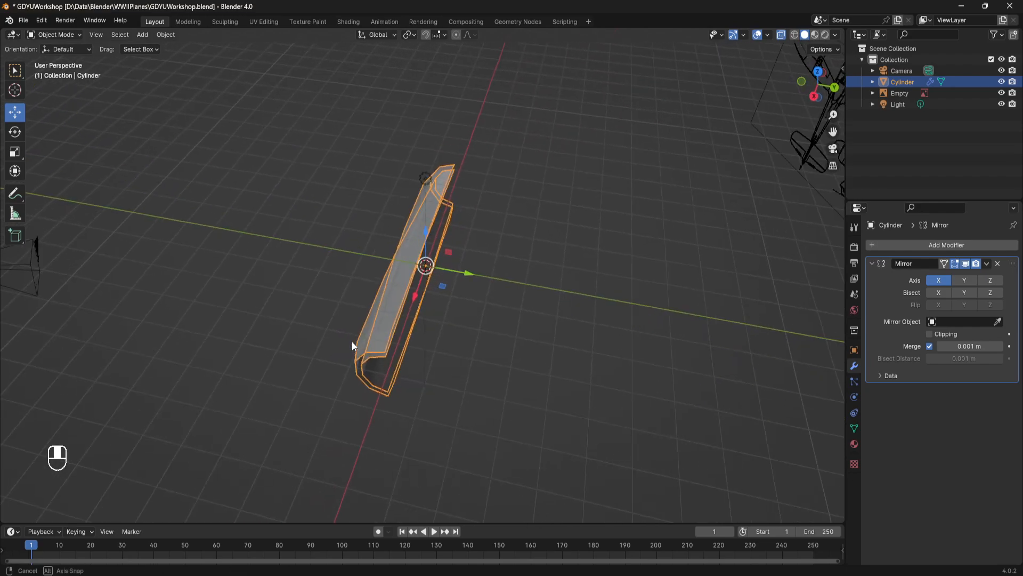
Set the Mirror modifier to the Y axis only, with X off, and enter Edit Mode on the fuselage.
left_click(964, 280)
left_click(939, 285)
middle_click_drag(469, 288, 572, 299)
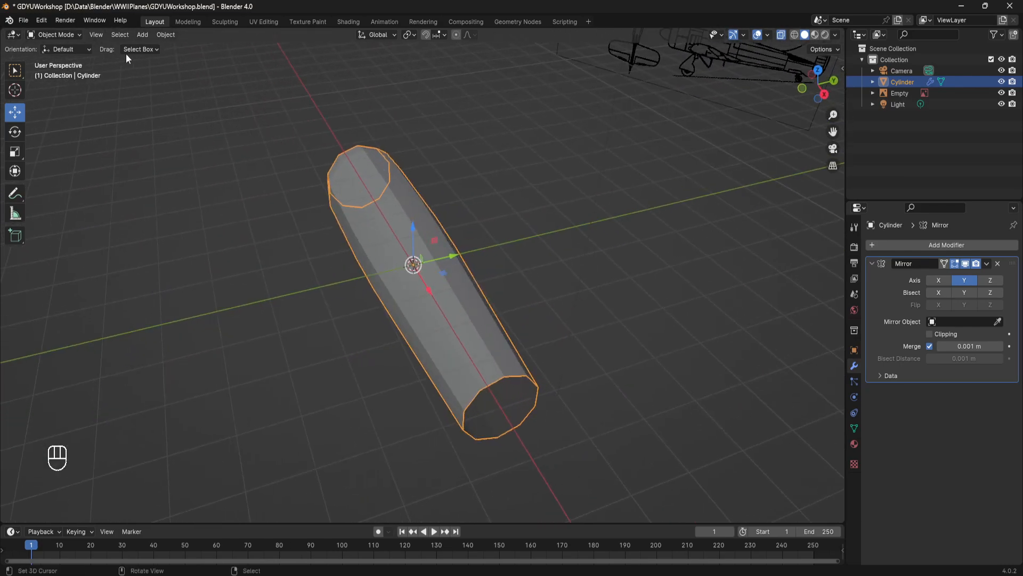
key("Tab")
middle_click_drag(464, 215, 477, 225)
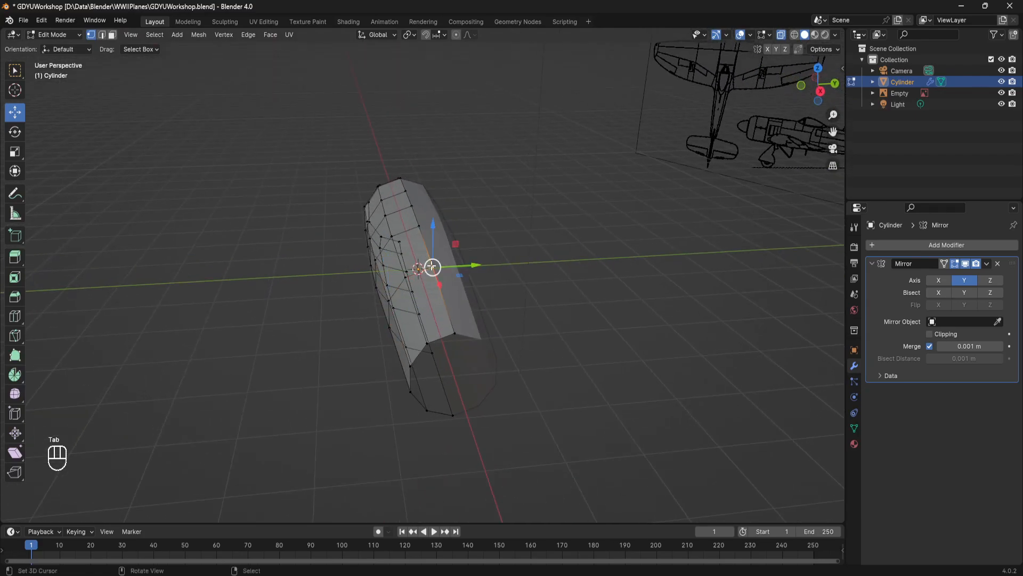
Try pulling vertices of the half fuselage outward along Y to test the mirroring, undoing each move.
middle_click_drag(423, 268, 428, 289)
left_click_drag(428, 289, 322, 287)
key("ctrl+z")
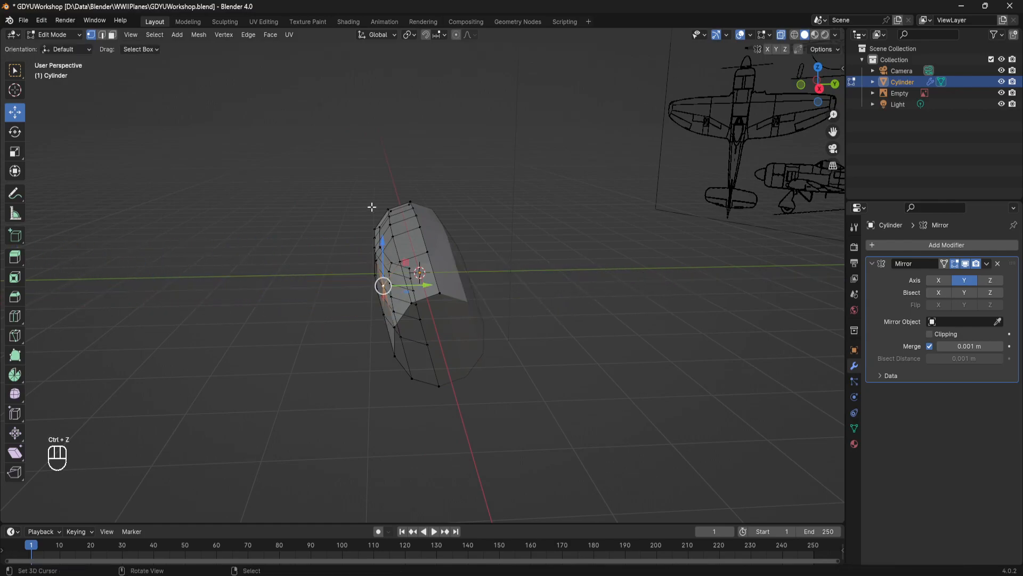
middle_click_drag(331, 137, 386, 254)
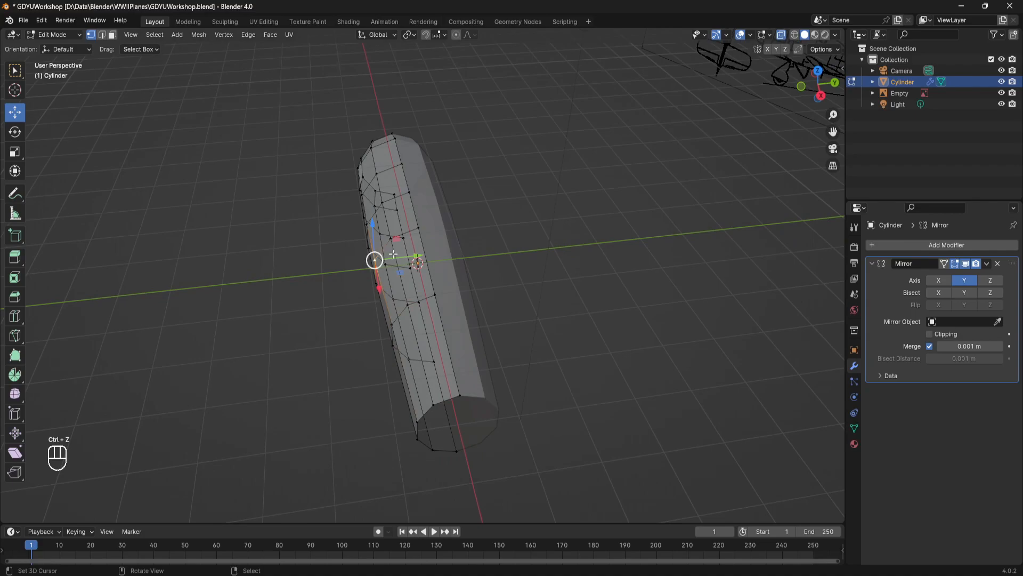
left_click_drag(418, 261, 302, 275)
key("ctrl+z")
Turn off X-ray display while inspecting the open end of the half fuselage.
middle_click_drag(560, 294, 411, 365)
right_click(429, 355)
right_click(406, 379)
right_click(439, 387)
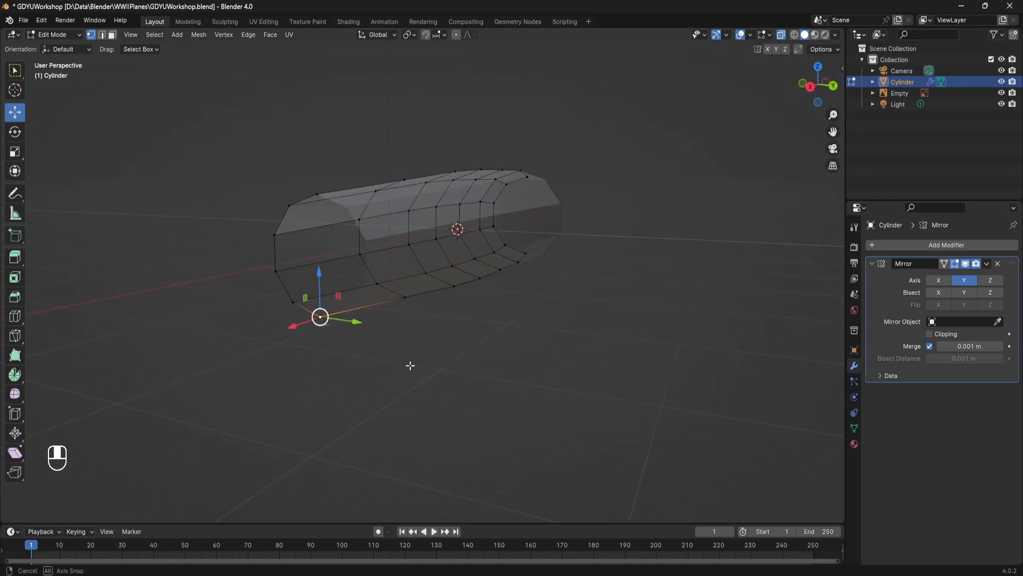
left_click(782, 35)
middle_click_drag(354, 288, 379, 315)
right_click(383, 310, "shift")
right_click(381, 274, "shift")
right_click(404, 239, "shift")
right_click(439, 227, "shift")
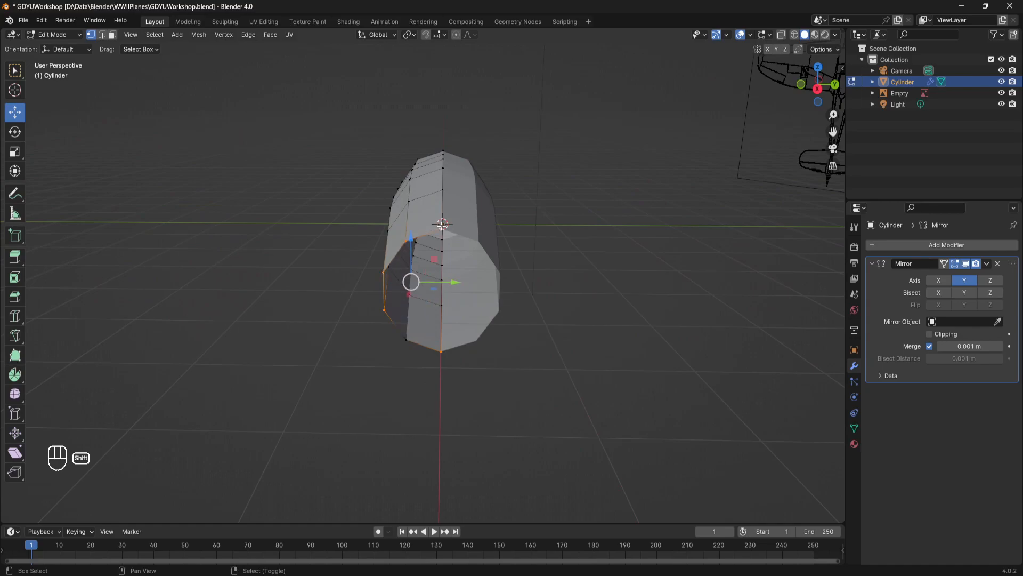
Select the six rim vertices of the half fuselage's open tail end and fill them with a face.
middle_click_drag(459, 228, 438, 238)
right_click(397, 335)
right_click(368, 323, "shift")
right_click(346, 291, "shift")
right_click(345, 253, "shift")
right_click(366, 222, "shift")
right_click(403, 213, "shift")
middle_click_drag(405, 213, 515, 270)
key("f")
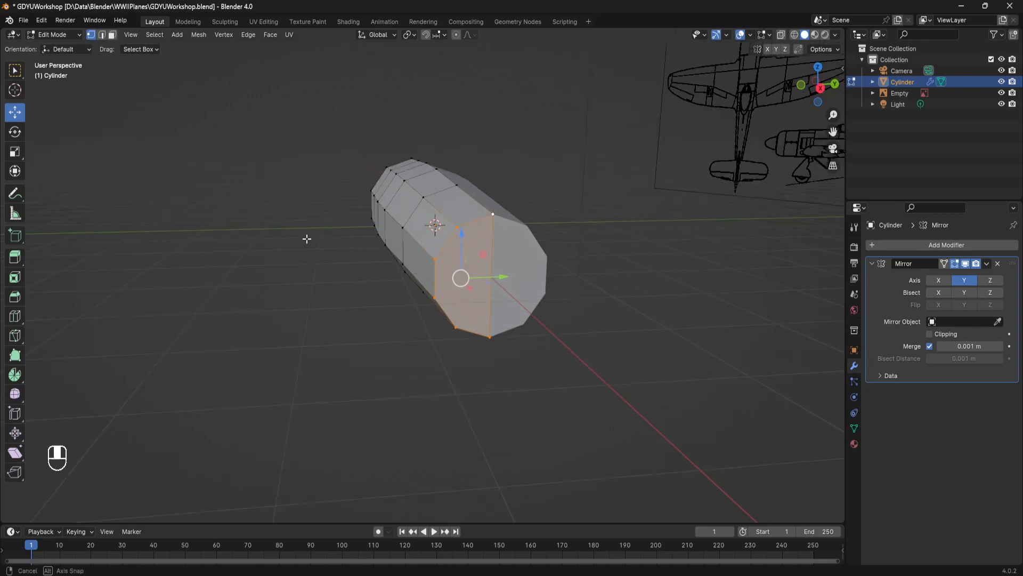
Select the rim vertices of the half fuselage's open nose end and fill them with a face.
middle_click_drag(306, 238, 436, 327)
left_click(331, 404)
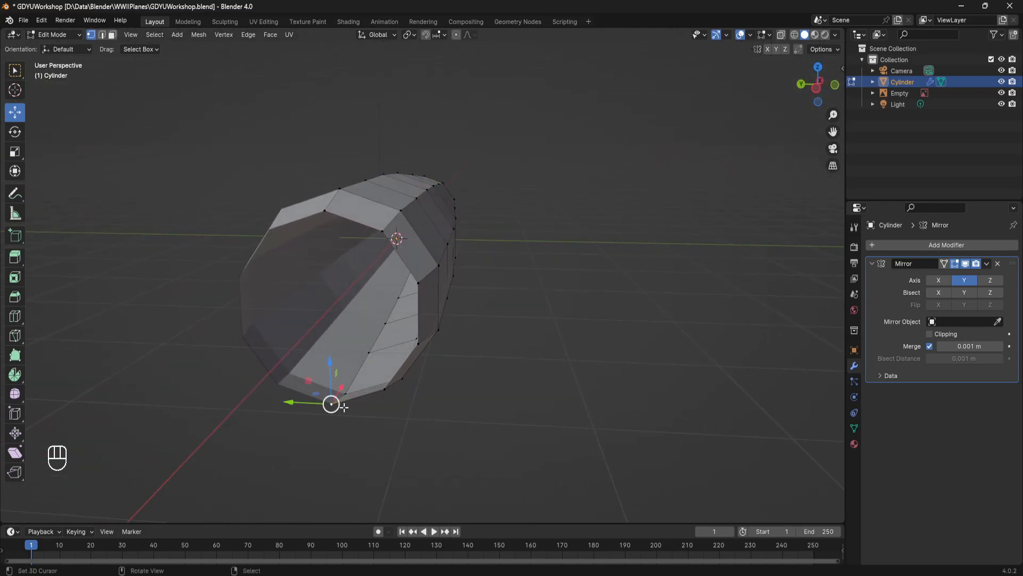
middle_click_drag(331, 403, 299, 453)
left_click(301, 454, "shift")
left_click(327, 421, "shift")
left_click(323, 353, "shift")
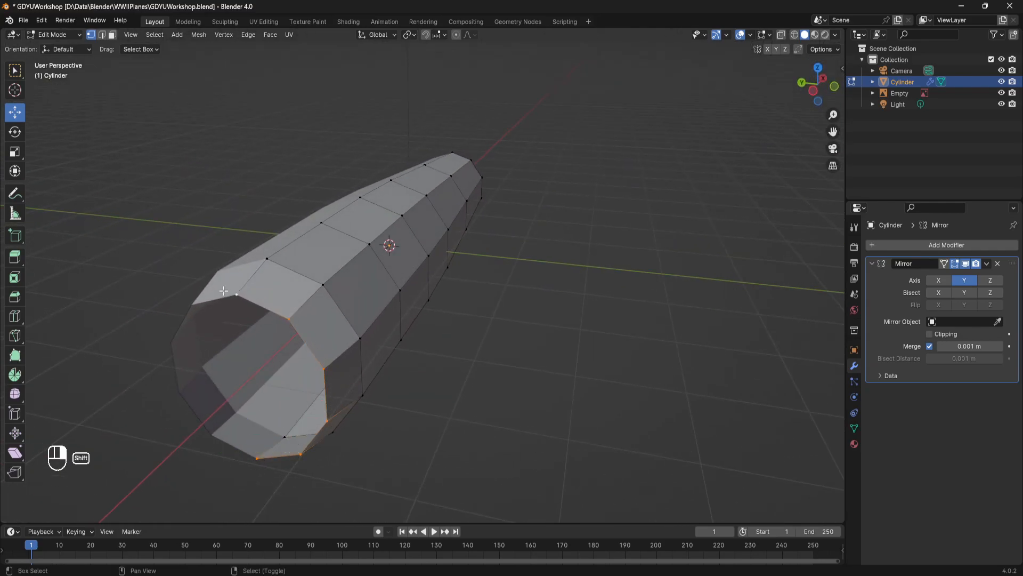
key("f")
Try extruding a side vertex of the fuselage along Y, cancelling and undoing the extrusion.
middle_click_drag(324, 351, 362, 272)
scroll(327, 245, "down", 5)
scroll(363, 273, "up", 5)
middle_click_drag(301, 250, 319, 204)
left_click(319, 156)
key("e")
key("y")
right_click(307, 156)
key("ctrl+z")
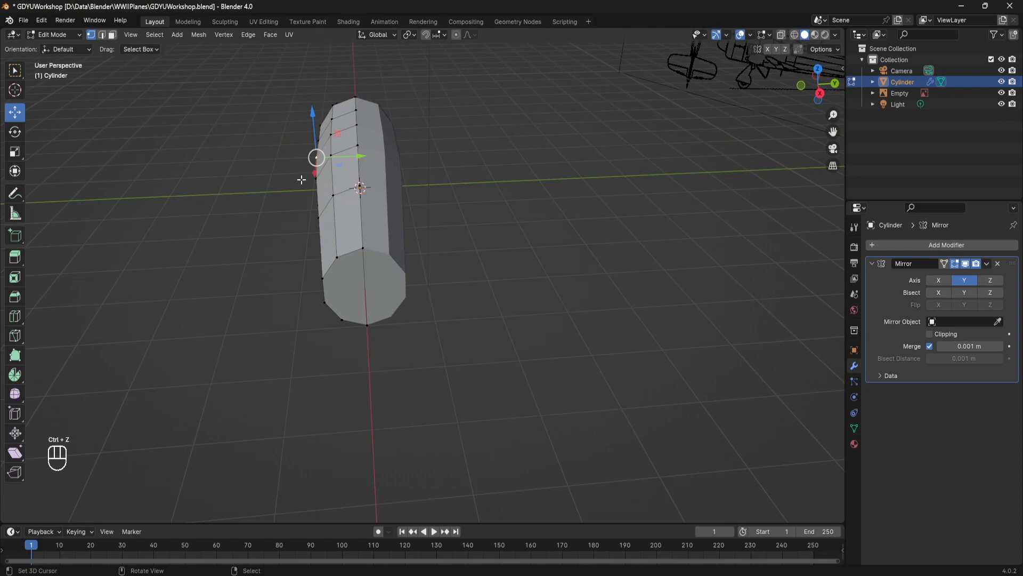
Examine the capped, mirrored fuselage from several angles and compare its shape with the blueprint's side view.
middle_click_drag(301, 180, 259, 188)
middle_click_drag(532, 270, 482, 229, "shift")
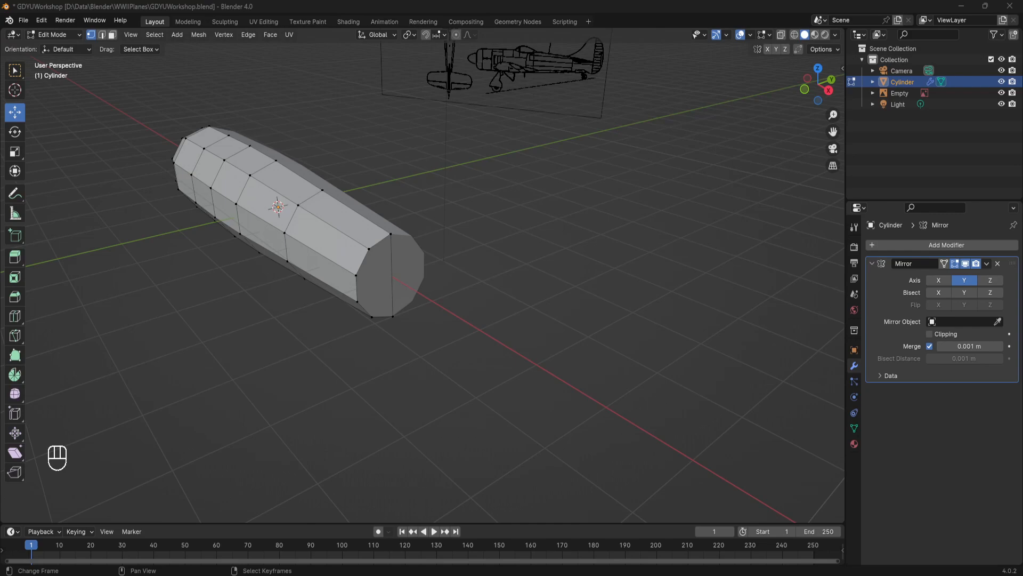
middle_click_drag(422, 229, 440, 261)
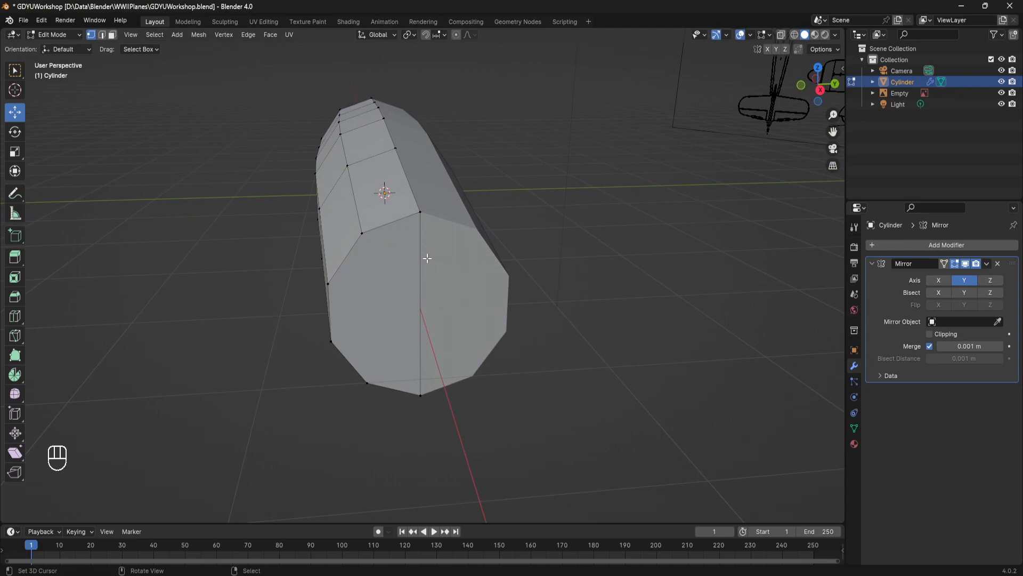
middle_click_drag(427, 263, 587, 85)
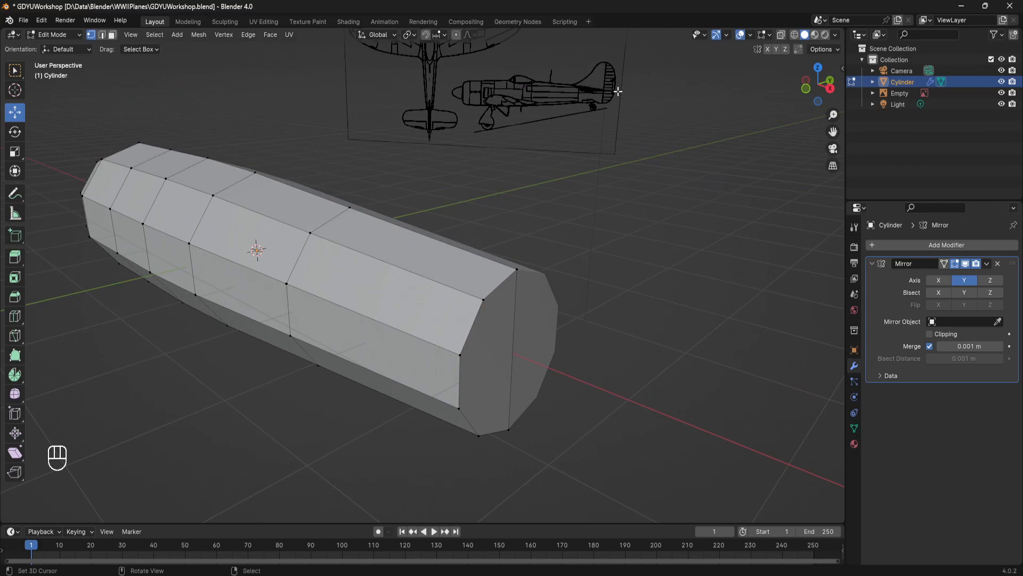
middle_click_drag(614, 59, 431, 137)
scroll(438, 141, "down", 3)
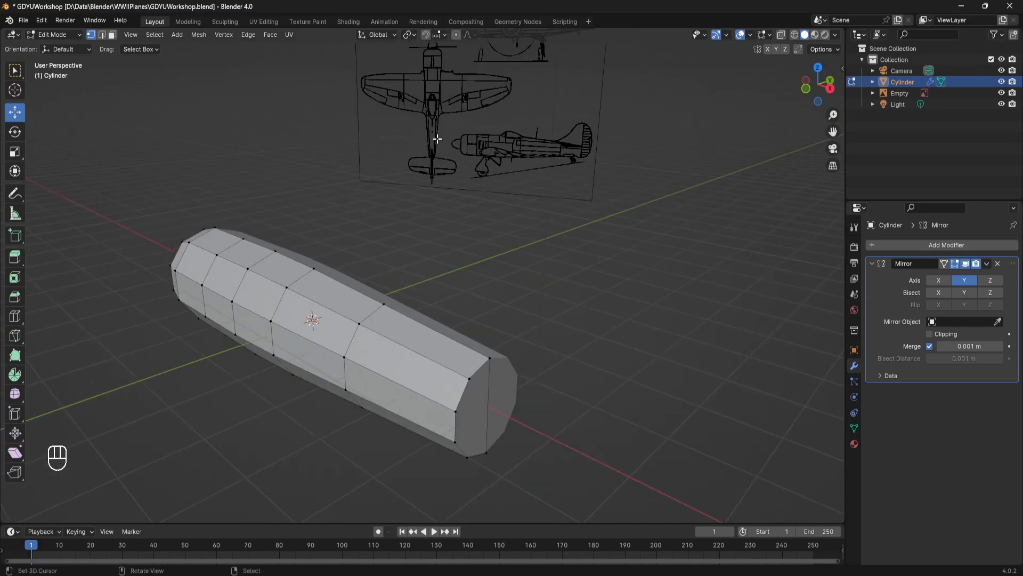
middle_click_drag(454, 127, 456, 43, "shift")
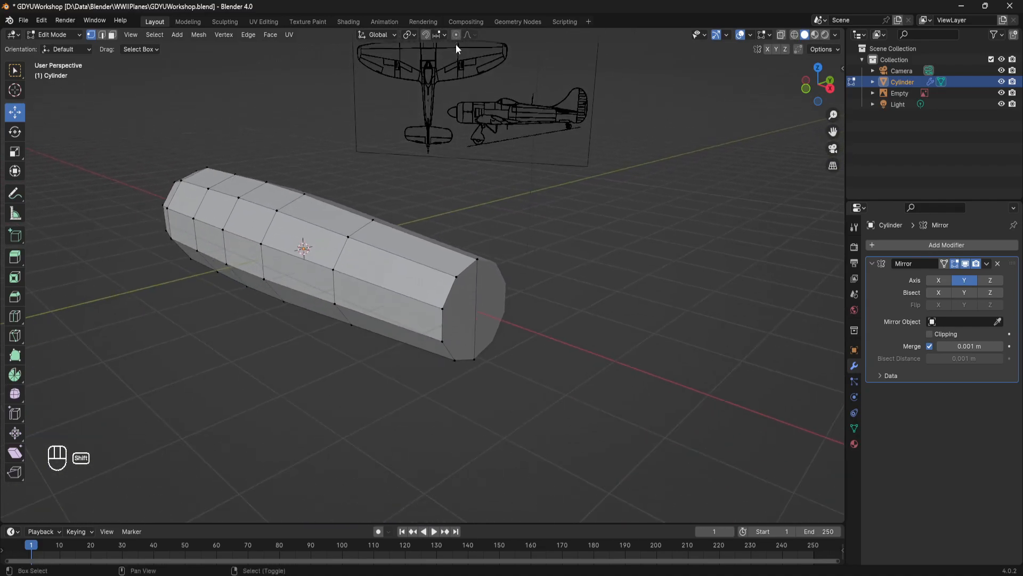
scroll(423, 139, "up", 2)
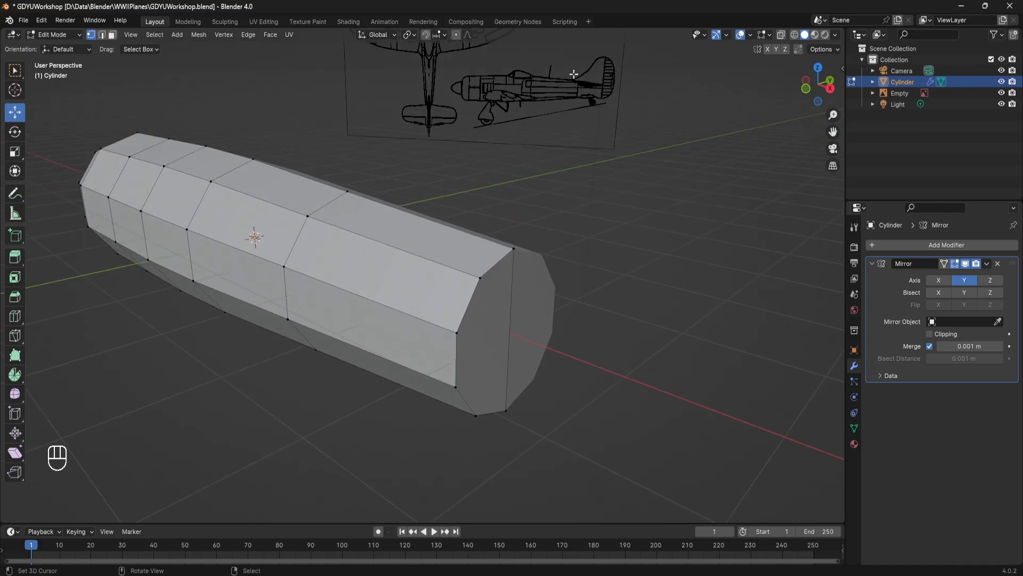
Turn on X-ray and move the end cap's upper and lower vertices beside the centre line inward along Y.
middle_click_drag(588, 155, 441, 280)
left_click(385, 218)
left_click(441, 281, "alt")
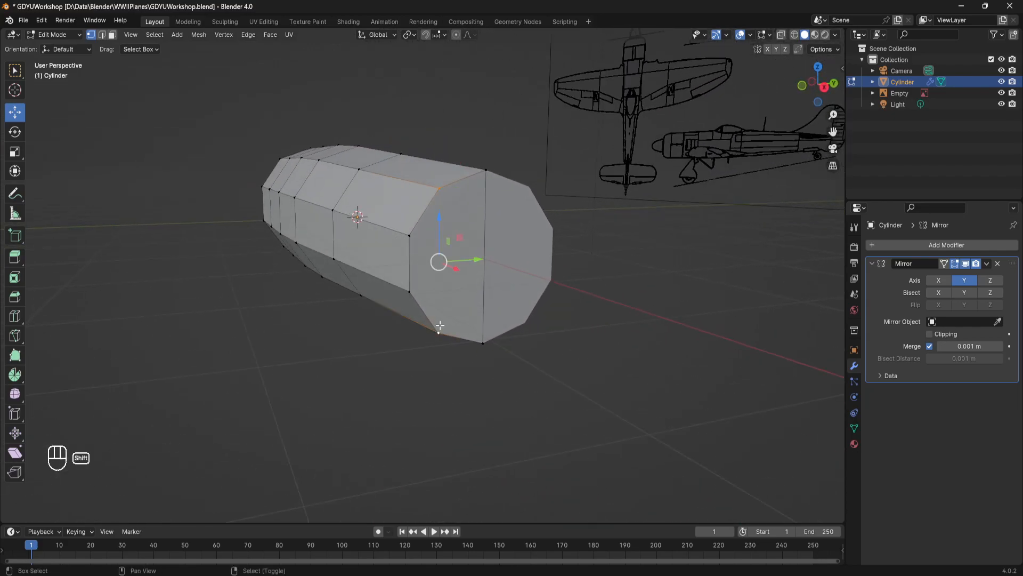
left_click(779, 35)
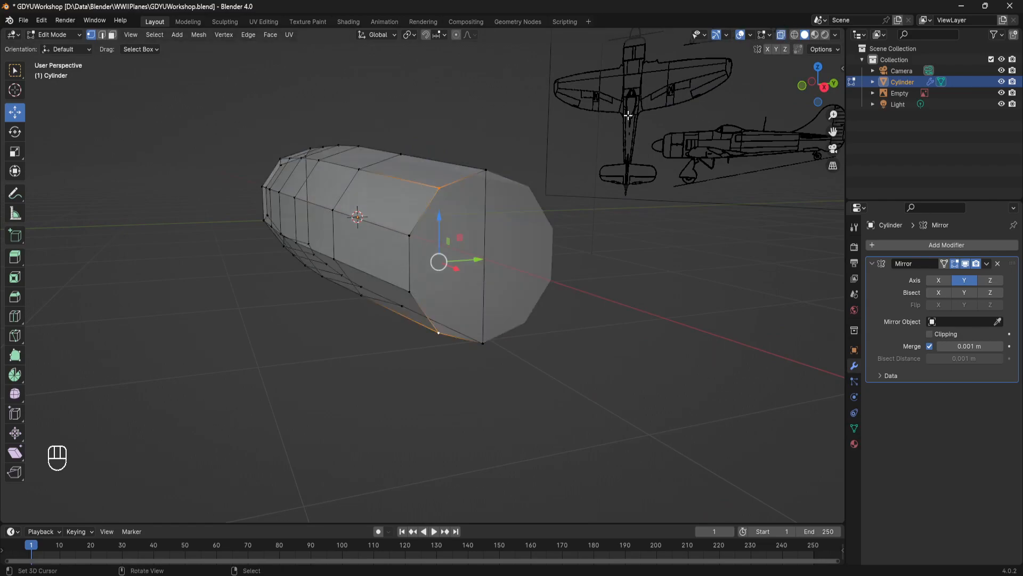
middle_click_drag(376, 271, 402, 281)
left_click_drag(444, 279, 460, 254)
Raise the end cap's upper inner vertex and lower its bottom counterpart along Z until both align with the centre-line vertices.
left_click(430, 206)
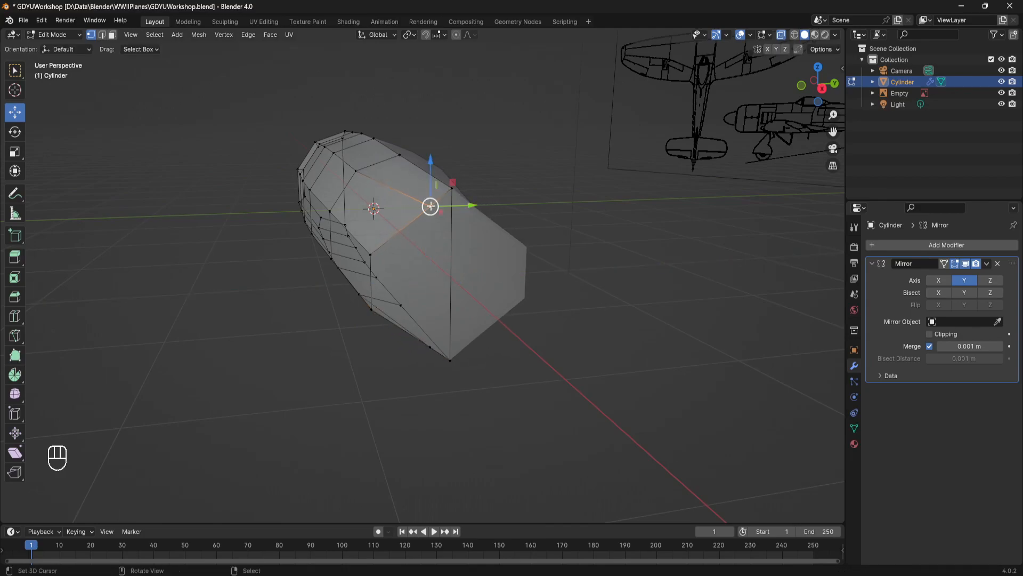
left_click_drag(431, 161, 427, 145)
left_click(429, 347)
left_click_drag(431, 301, 431, 316)
middle_click_drag(487, 333, 484, 311)
right_click(531, 325)
right_click(420, 309)
left_click_drag(418, 277, 418, 274)
mouse_move(418, 274)
middle_mouse_down()
mouse_move(418, 255)
mouse_move(424, 278)
middle_mouse_up()
mouse_move(358, 194)
middle_mouse_down()
mouse_move(336, 213)
mouse_move(340, 188)
middle_mouse_up()
middle_click_drag(364, 285, 441, 304)
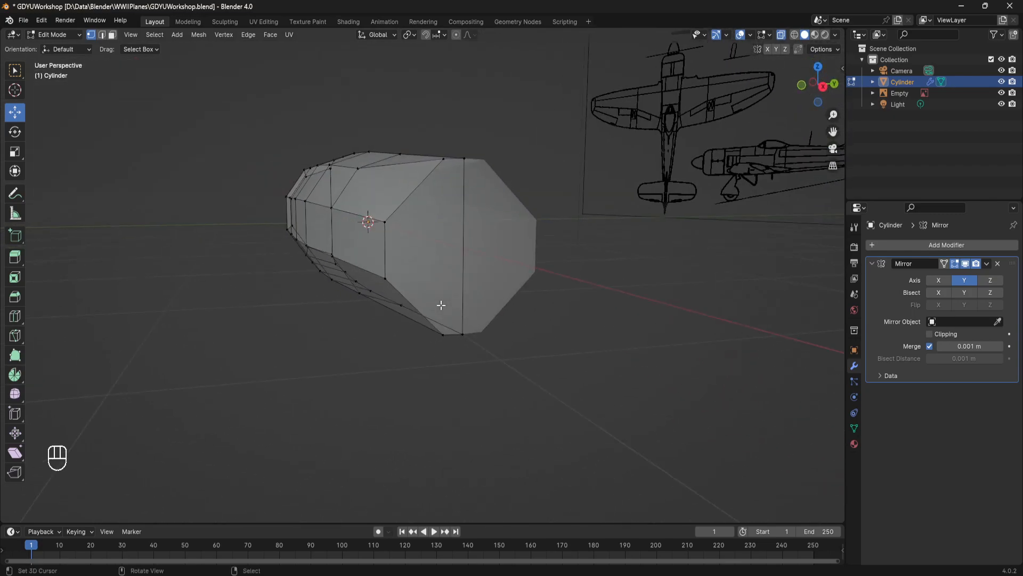
Try to knife a cut across the end cap from the upper inner vertex, and undo it.
middle_click_drag(475, 308, 465, 319)
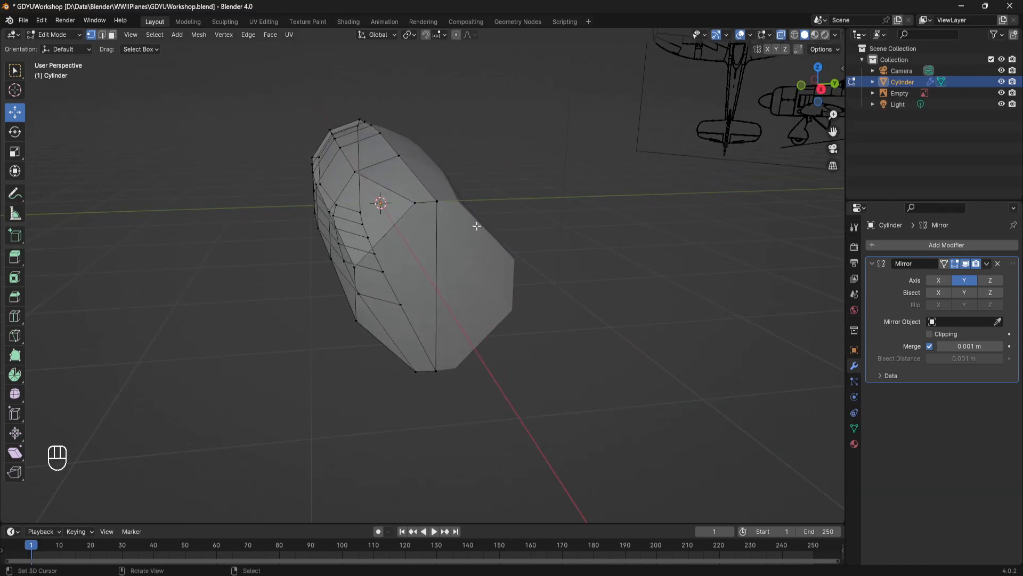
key("k")
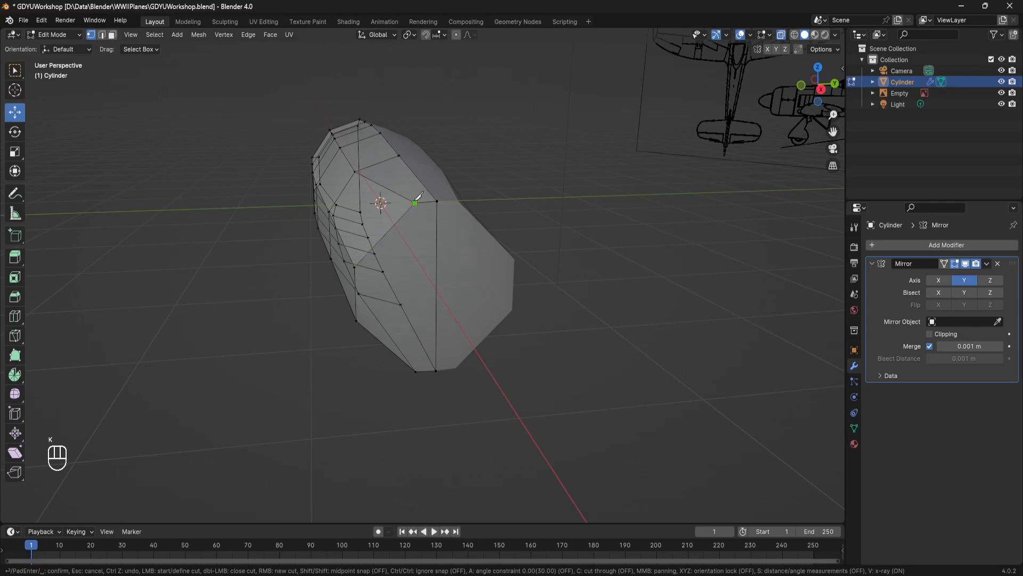
middle_click_drag(420, 365, 419, 330)
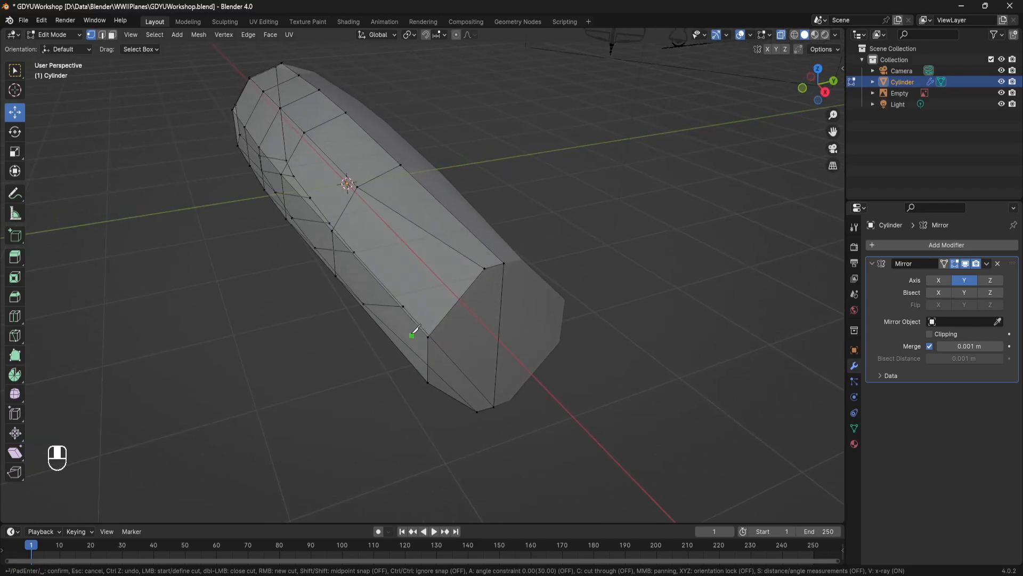
left_click(282, 175)
left_click(498, 345)
key("Return")
middle_click_drag(492, 315, 442, 289)
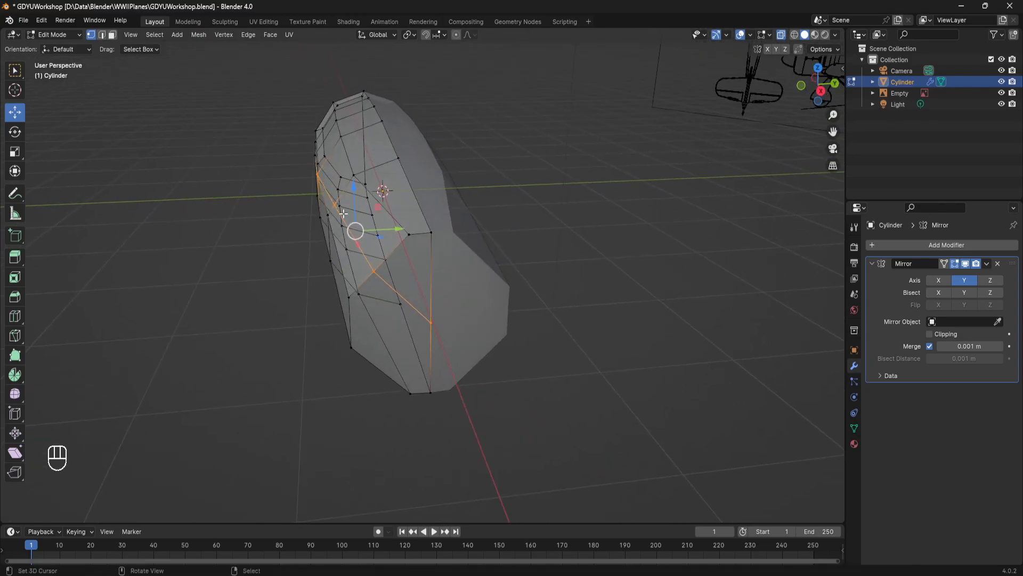
mouse_move(447, 325)
middle_mouse_down()
mouse_move(466, 297)
mouse_move(440, 313)
middle_mouse_up()
key("ctrl+z")
Knife a straight cut on the end cap from the upper inner vertex to the lower inner vertex.
key("k")
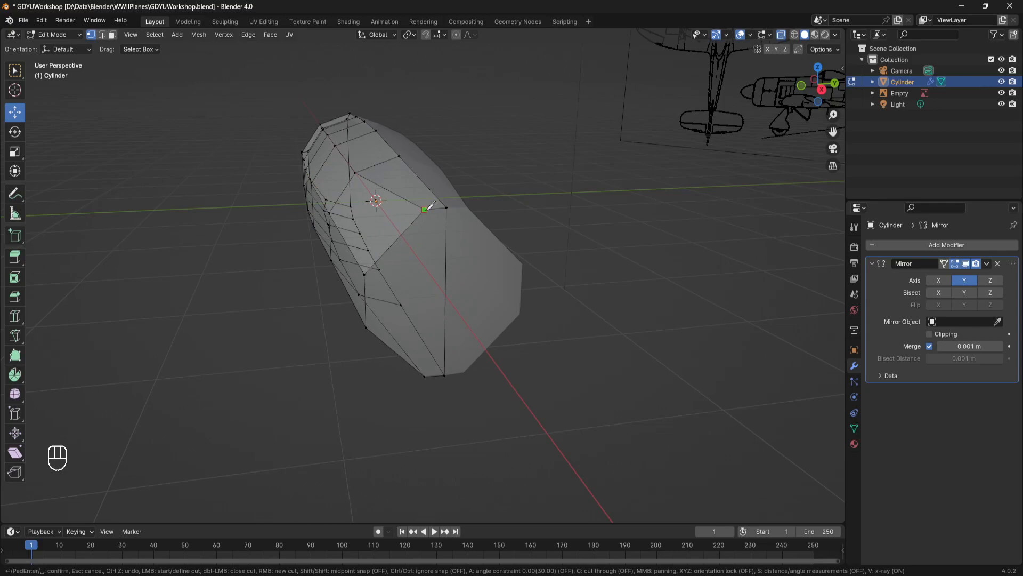
left_click(424, 210)
middle_click_drag(429, 375, 427, 327)
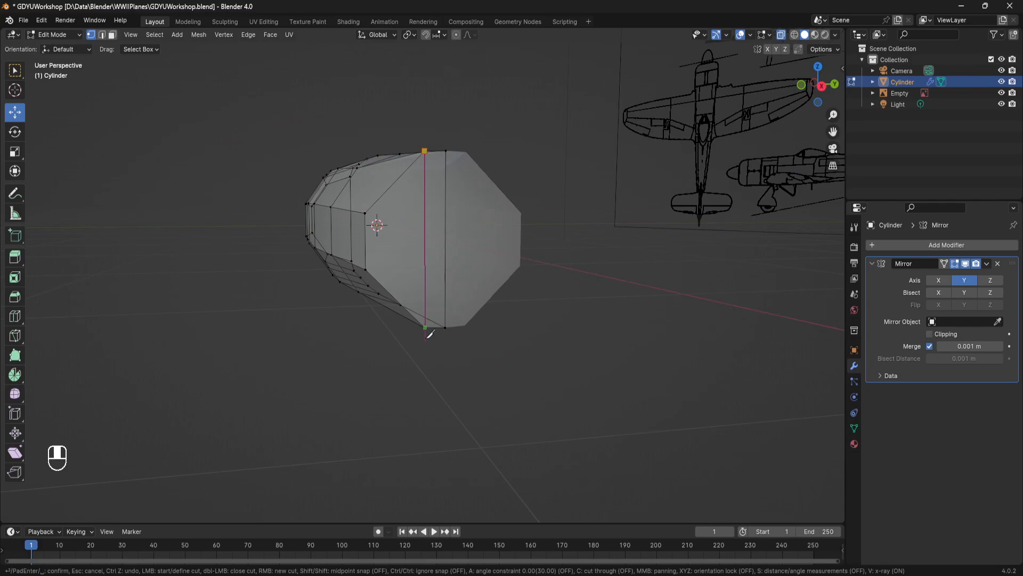
scroll(429, 333, "up", 4)
scroll(428, 341, "down", 2)
middle_click_drag(424, 366, 422, 330, "shift")
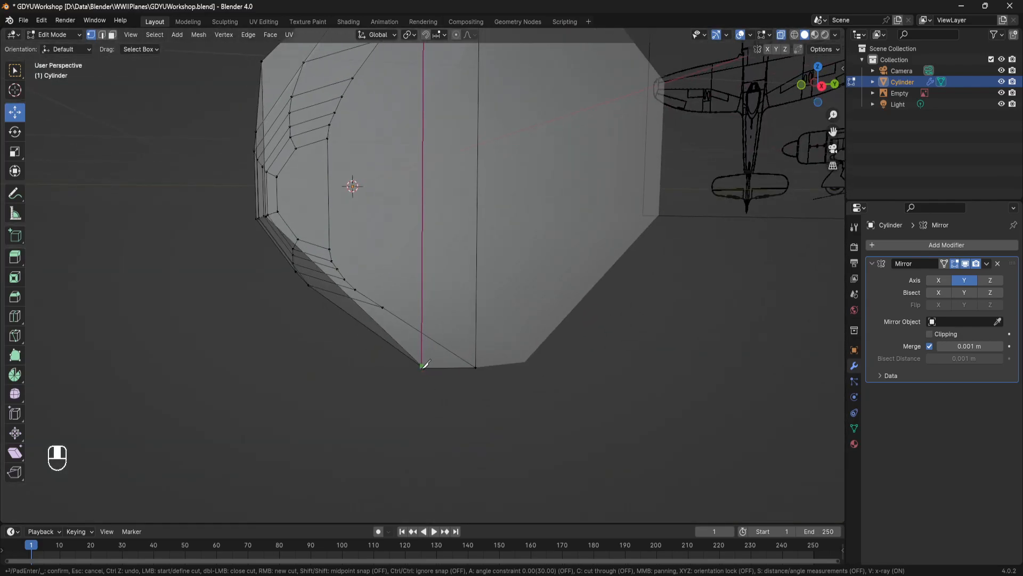
scroll(429, 363, "down", 3)
middle_click_drag(430, 361, 381, 406)
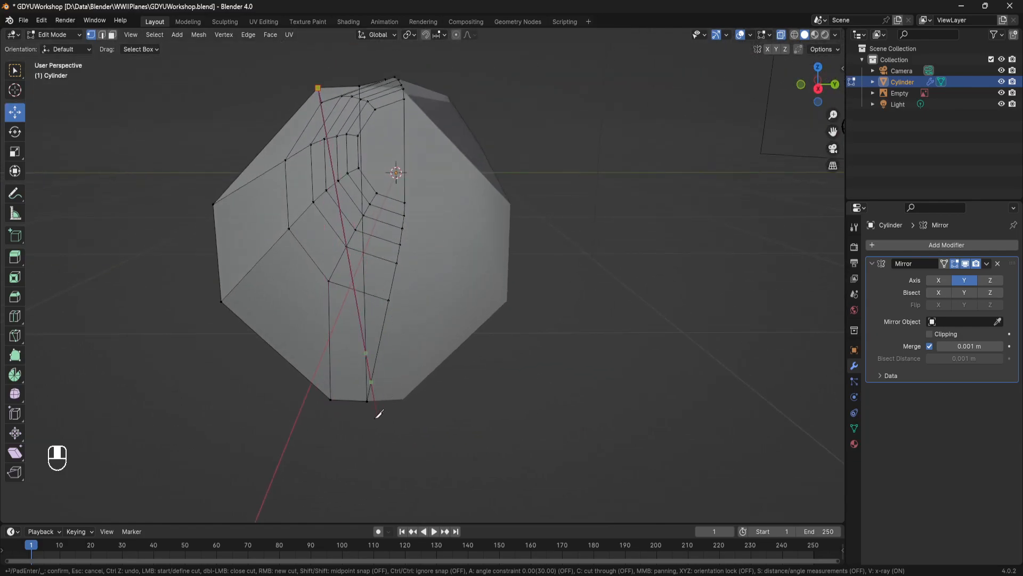
left_click(331, 397)
middle_click_drag(355, 346, 306, 314)
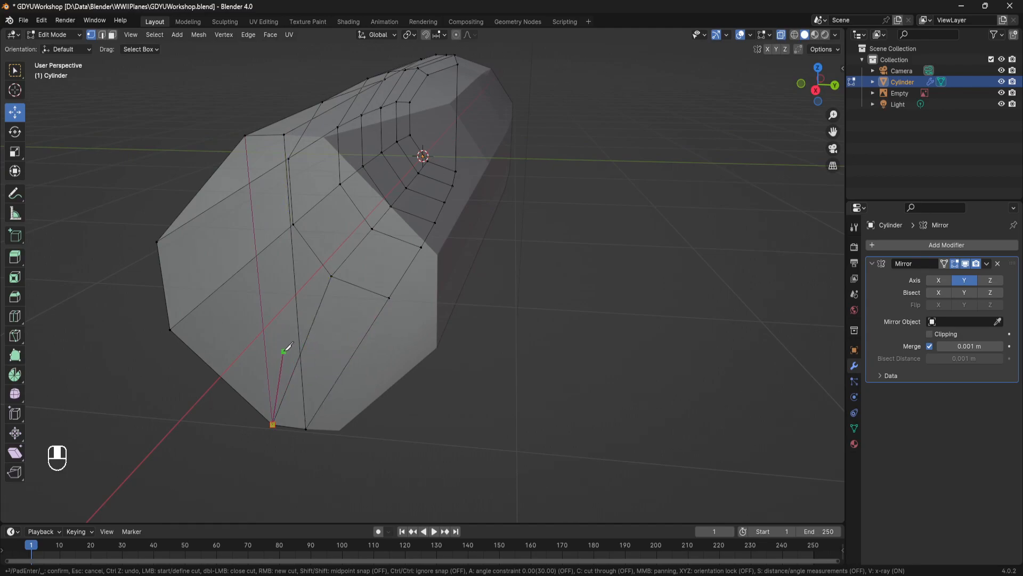
key("Return")
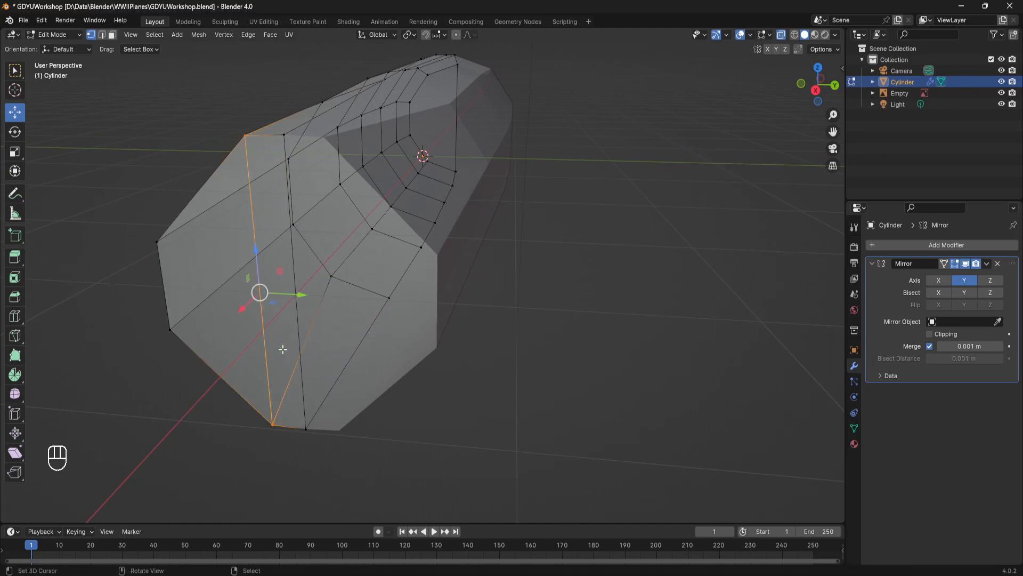
middle_click_drag(279, 343, 312, 215)
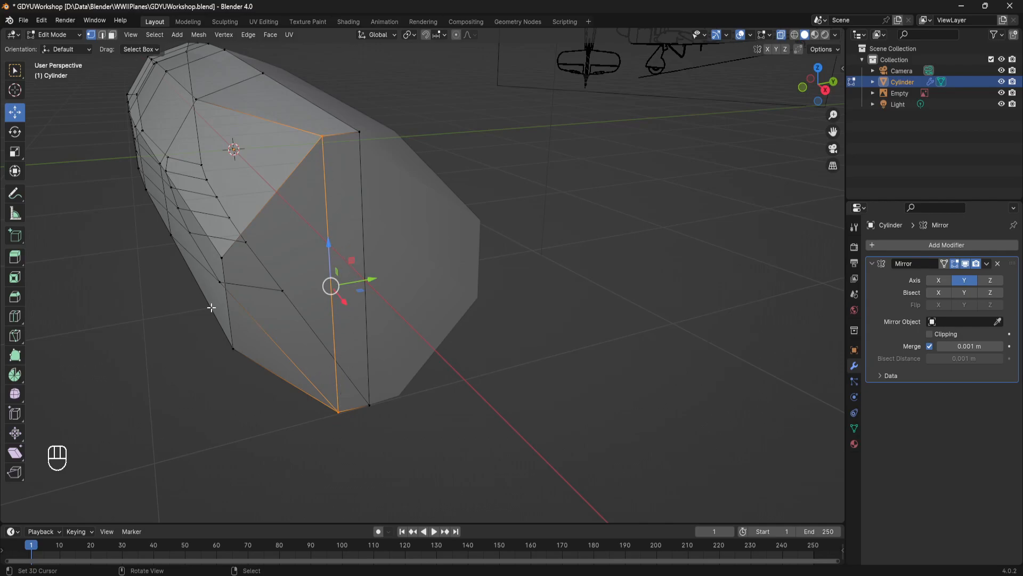
Examine the vertices and edges around the new cut on the end cap.
left_click(554, 293)
left_click(322, 137)
middle_click_drag(336, 183, 415, 229)
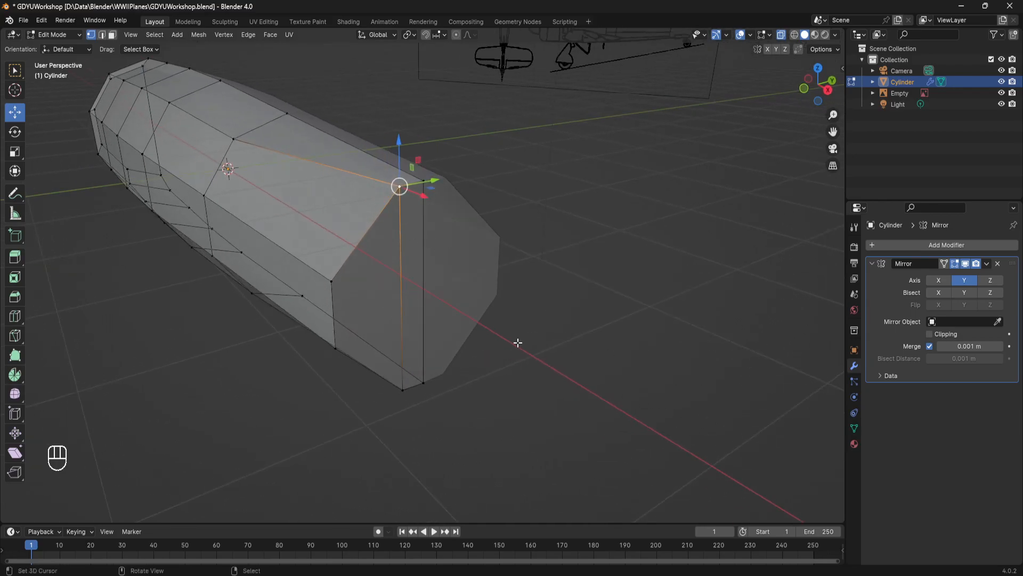
scroll(520, 238, "down", 4)
scroll(386, 360, "up", 4)
middle_click_drag(385, 359, 400, 325)
scroll(409, 327, "up", 3)
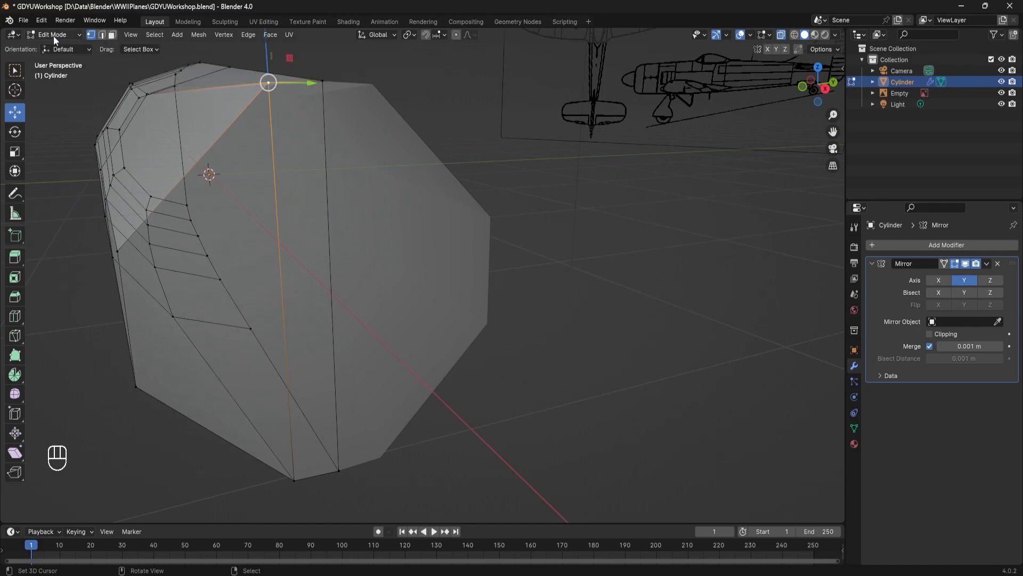
left_click(102, 35)
left_click(265, 149)
left_click(331, 290)
left_click(214, 144)
Switch to face selection and check the separate faces on the end cap and along the fuselage side.
left_click(112, 35)
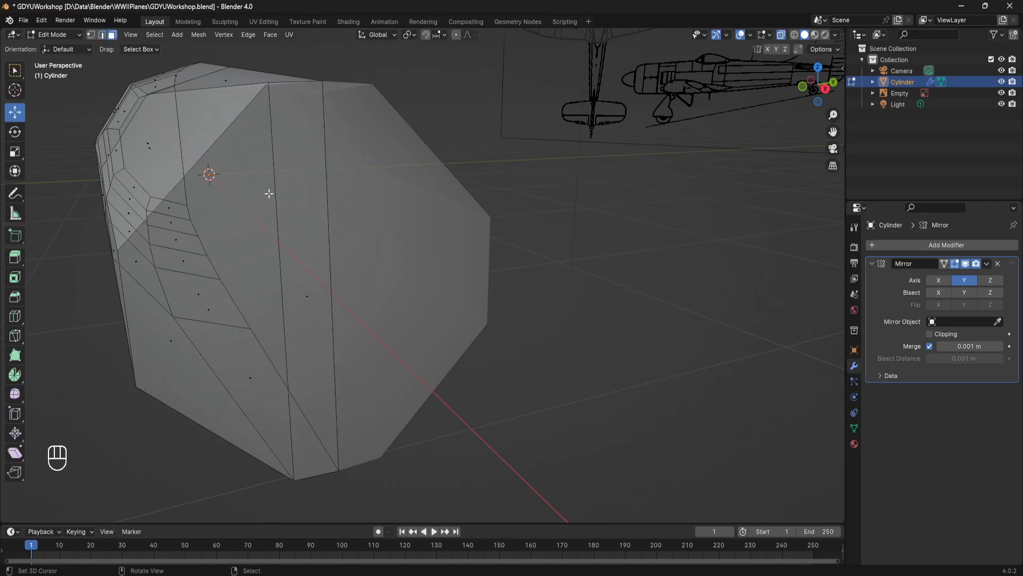
left_click(311, 279)
left_click(171, 349)
left_click(249, 389)
left_click(299, 312)
right_click(192, 295)
right_click(139, 274)
middle_click_drag(139, 273, 182, 275)
scroll(182, 275, "down", 5)
right_click(373, 289)
right_click(377, 265)
right_click_drag(380, 236, 376, 235)
right_click(330, 212)
key("ctrl+z")
key("ctrl+z")
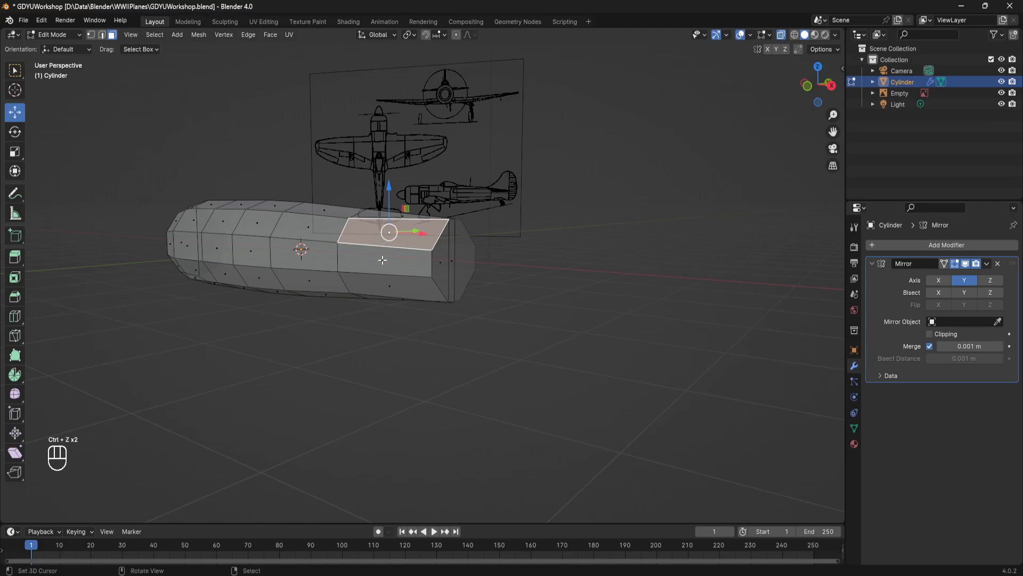
right_click(381, 260)
right_click(327, 255)
right_click(319, 231)
Extrude the narrow end-cap strip beside the centre line outward from the fuselage's end.
middle_click_drag(439, 265, 397, 283)
scroll(396, 283, "up", 5)
right_click(312, 274)
middle_click_drag(312, 275, 232, 281)
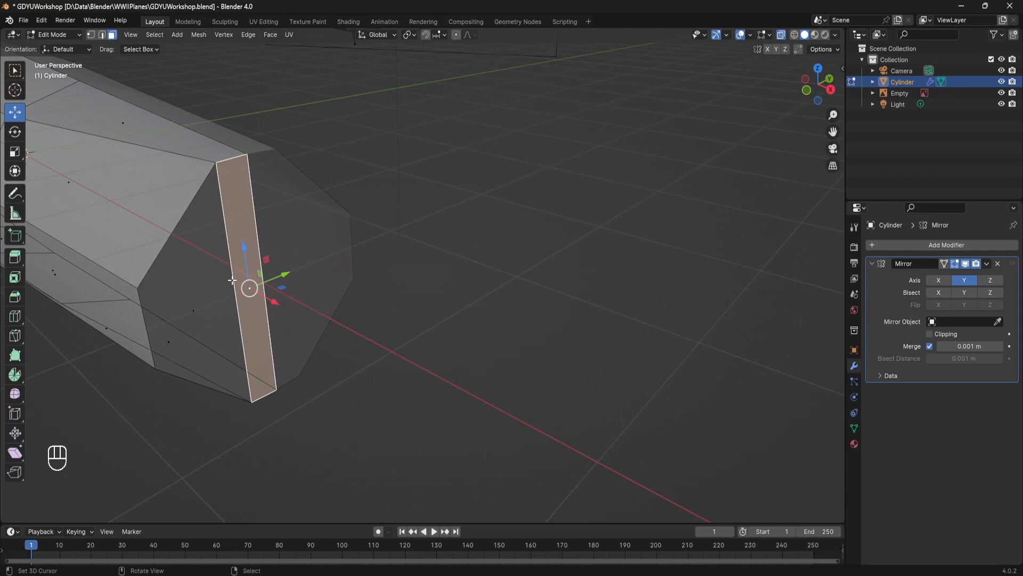
middle_click_drag(325, 299, 436, 287, "shift")
scroll(436, 287, "down", 5)
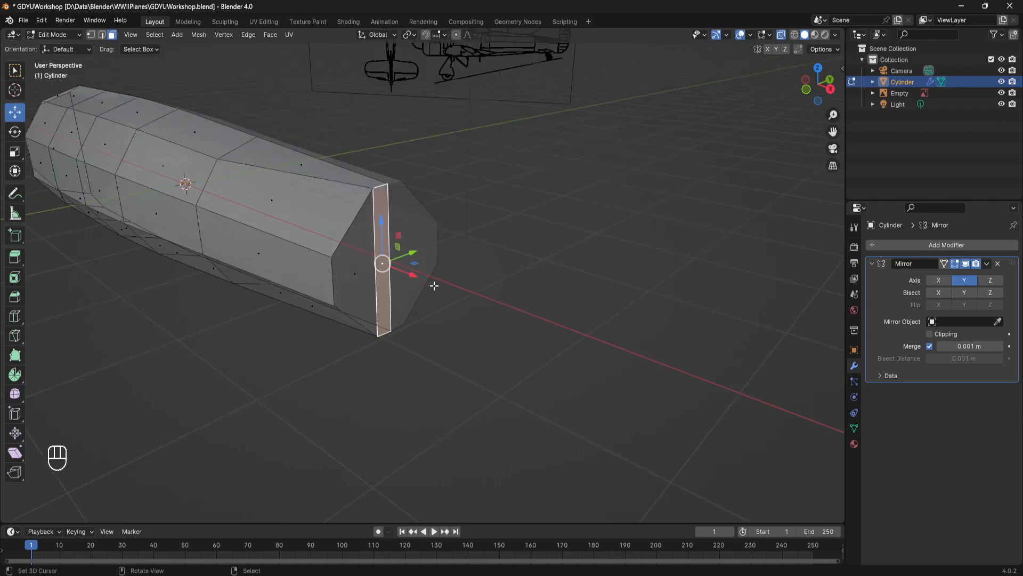
middle_click_drag(472, 288, 469, 286)
key("e")
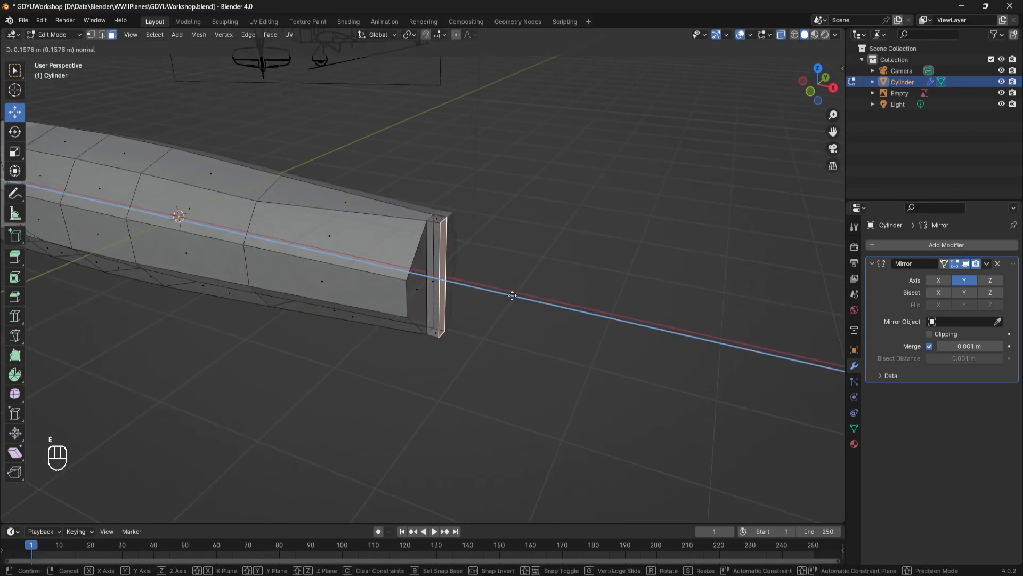
left_click(559, 303)
Delete the inner face of the extruded tail block along the mirror centre line.
middle_click_drag(559, 303, 289, 296)
key("Delete")
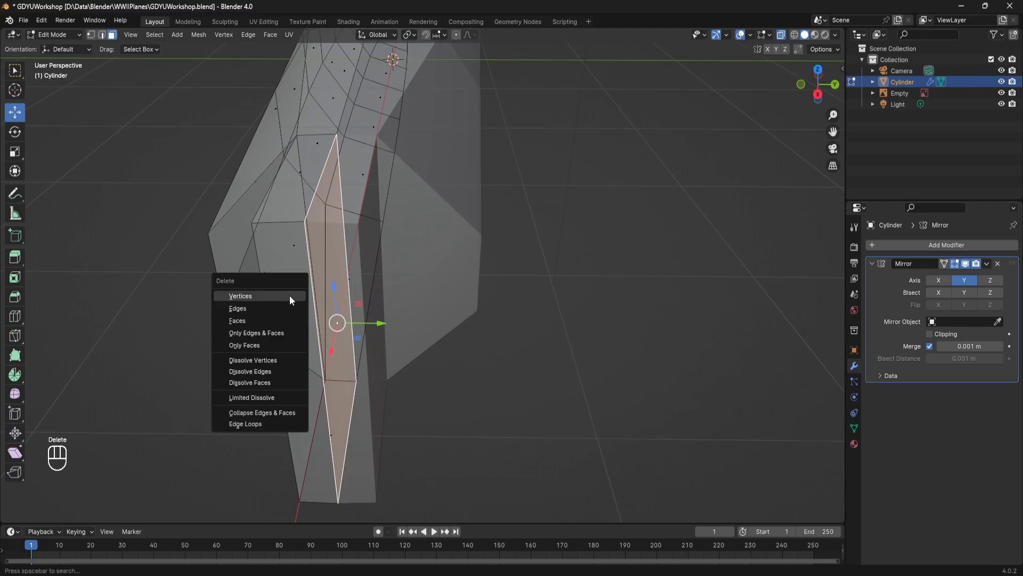
middle_click_drag(292, 318, 379, 343)
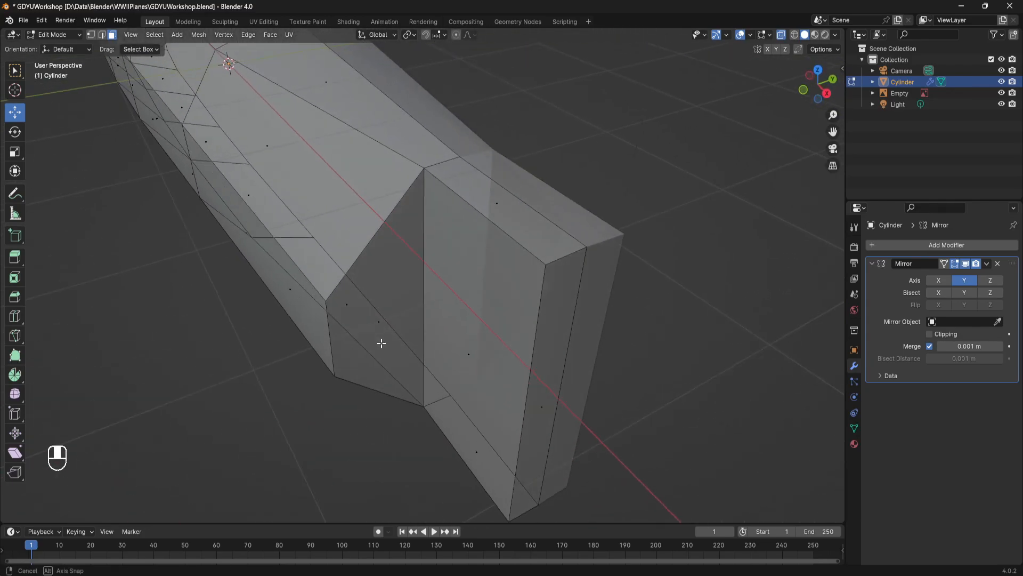
Select the top face of the extruded tail block.
left_click(498, 206)
middle_click_drag(497, 206, 429, 313)
scroll(388, 153, "down", 3)
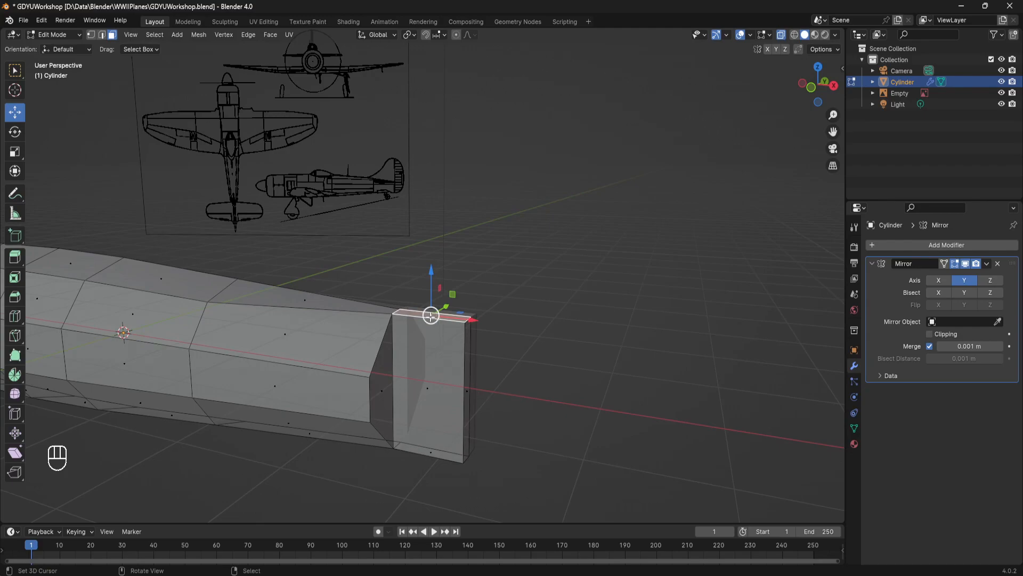
Try to extrude the tail block's top face upward along its normal, and undo it.
key("e")
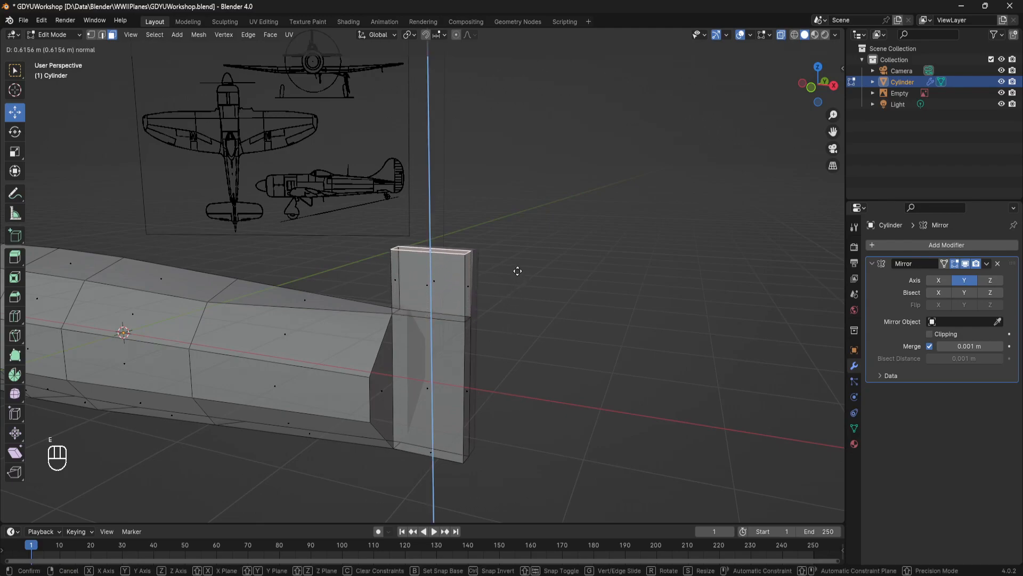
left_click(546, 258)
middle_click_drag(546, 259, 350, 305)
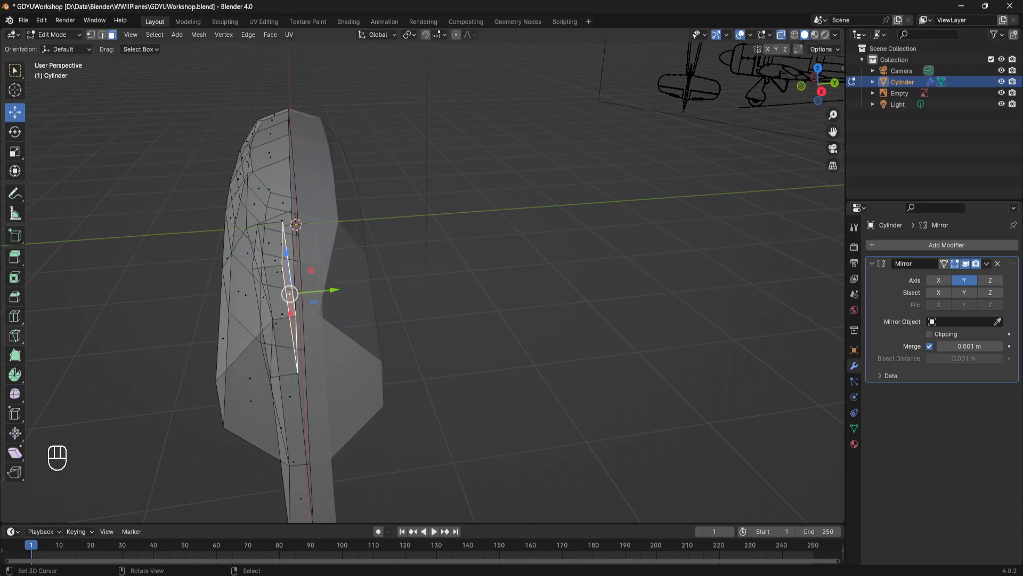
middle_click_drag(350, 305, 429, 227)
key("ctrl+z")
key("ctrl+z")
Try to extrude the tail block's top face upward along the global Z axis, and undo it.
key("e")
key("z")
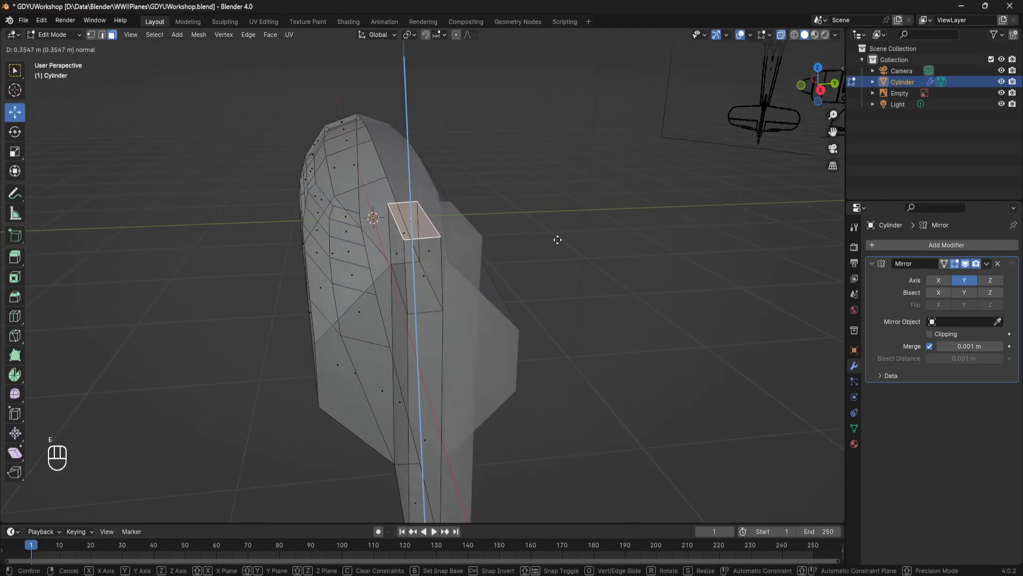
key("z")
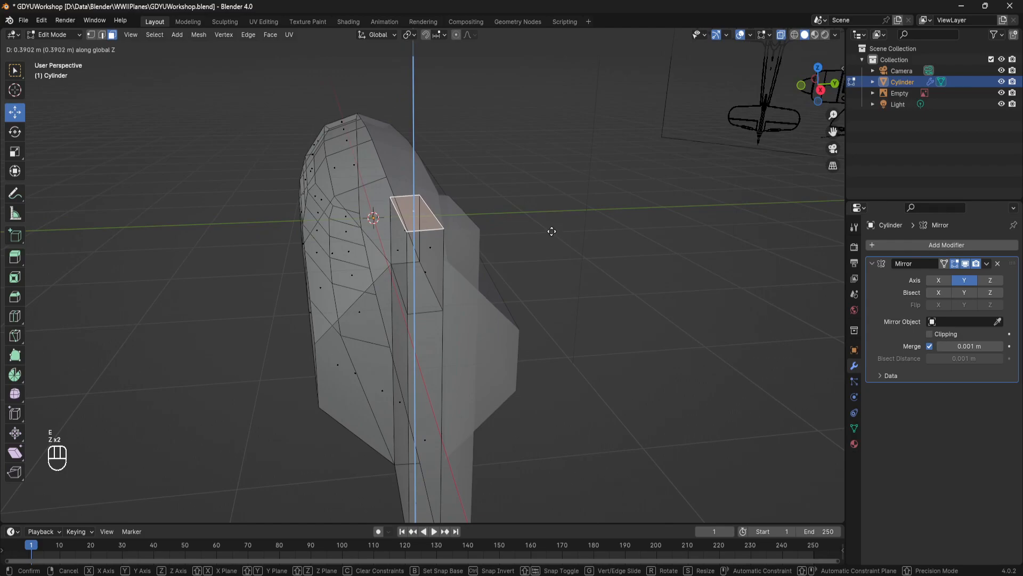
left_click(543, 199)
middle_click_drag(543, 198, 517, 266)
key("ctrl+z")
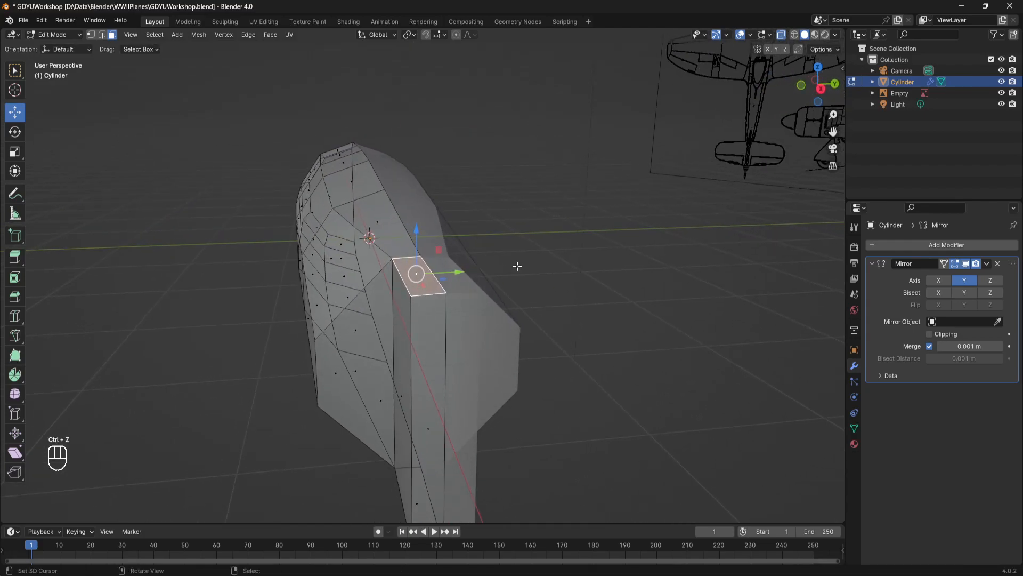
Retry extruding the top face along its normal and along global Z, undoing both attempts.
key("e")
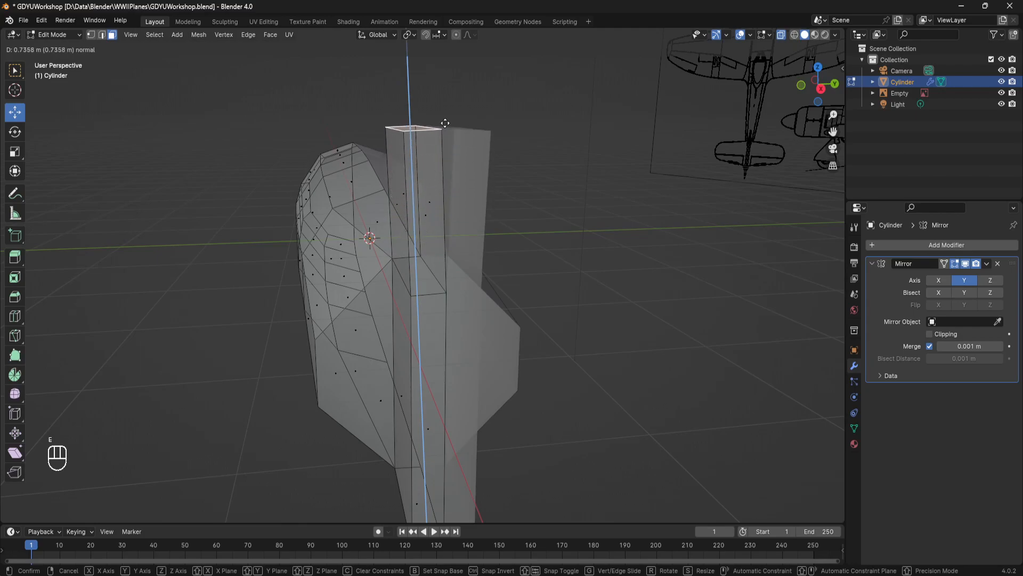
key("ctrl+z")
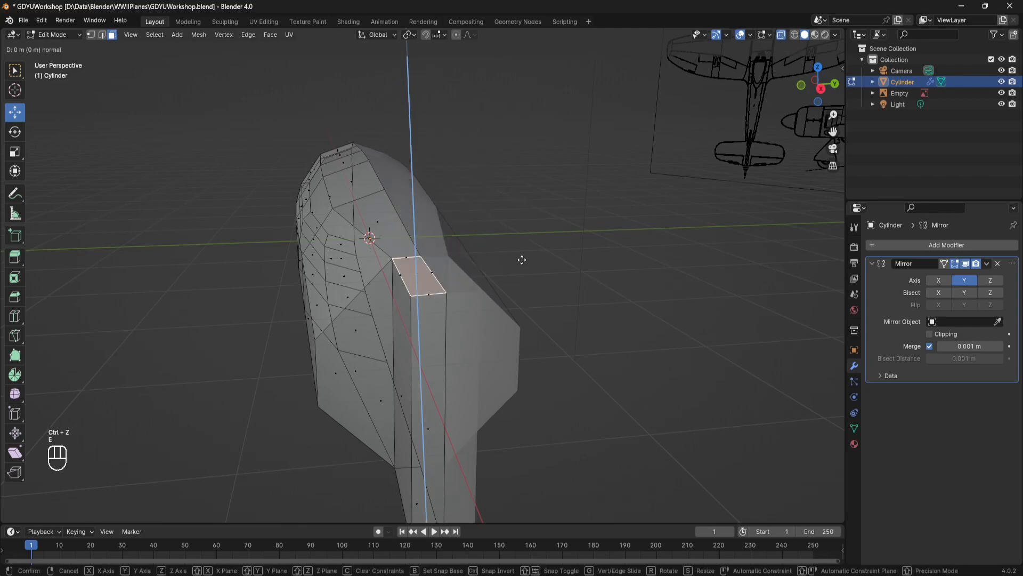
key("z")
key("z")
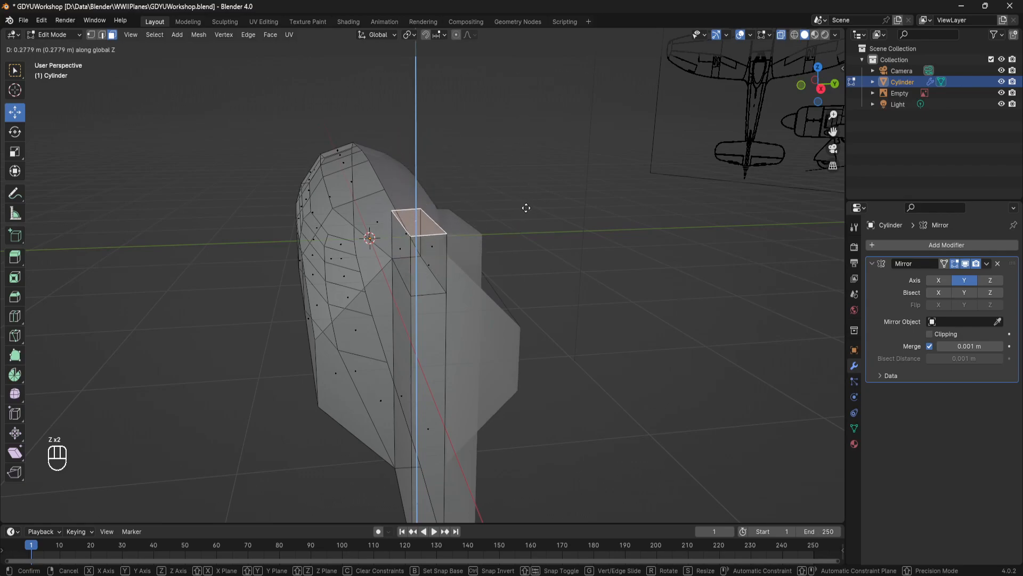
left_click(527, 167)
middle_click_drag(528, 167, 448, 162)
key("ctrl+z")
key("ctrl+z")
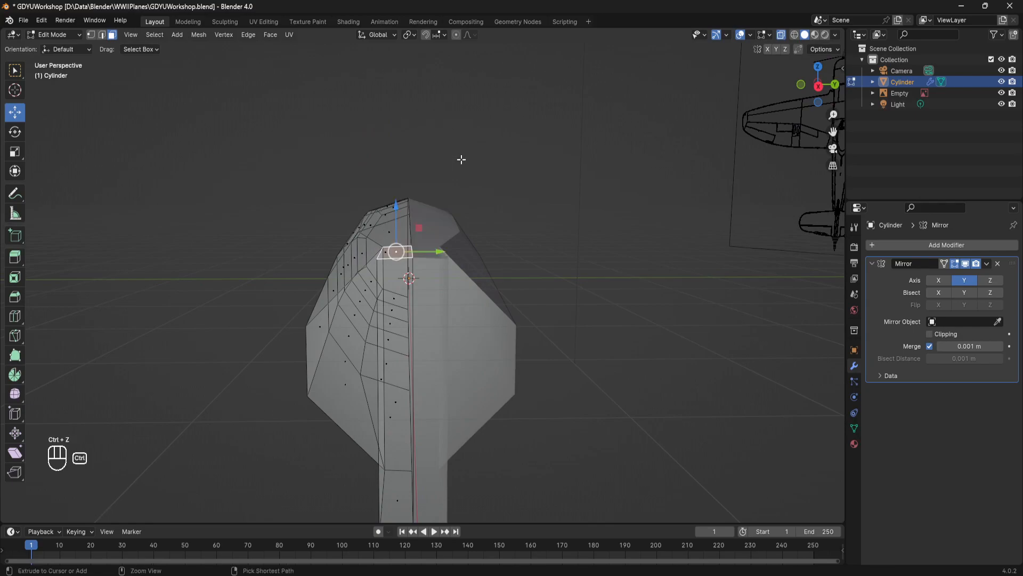
Try once more to extrude the tail block's top face along its normal, and undo it.
key("e")
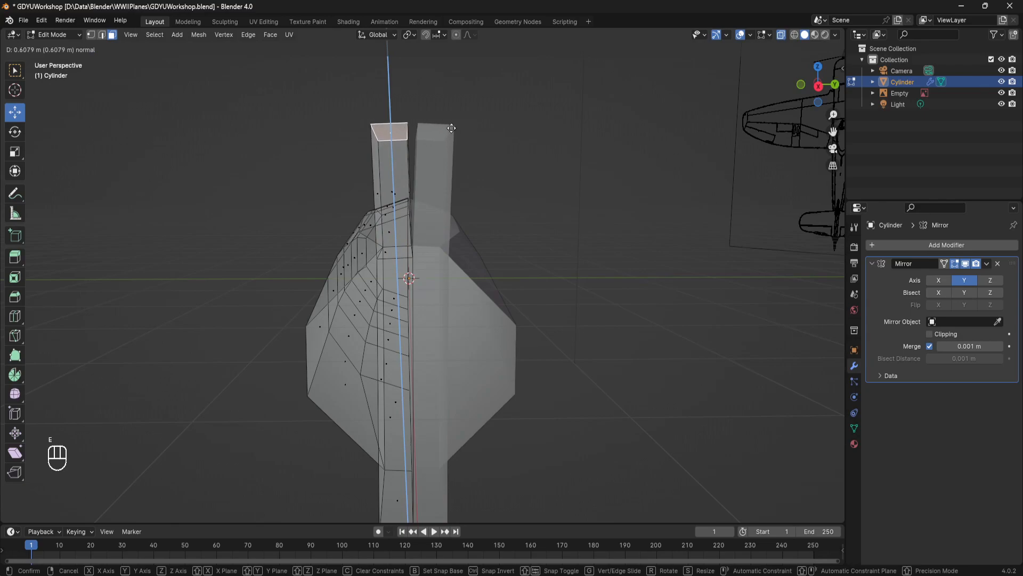
left_click(422, 105)
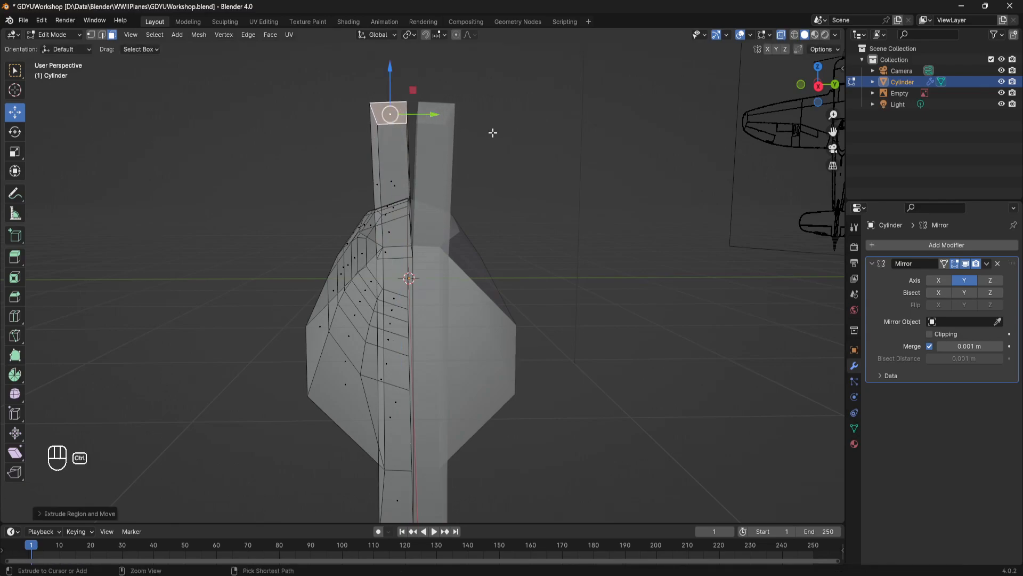
key("ctrl+z")
key("ctrl+z")
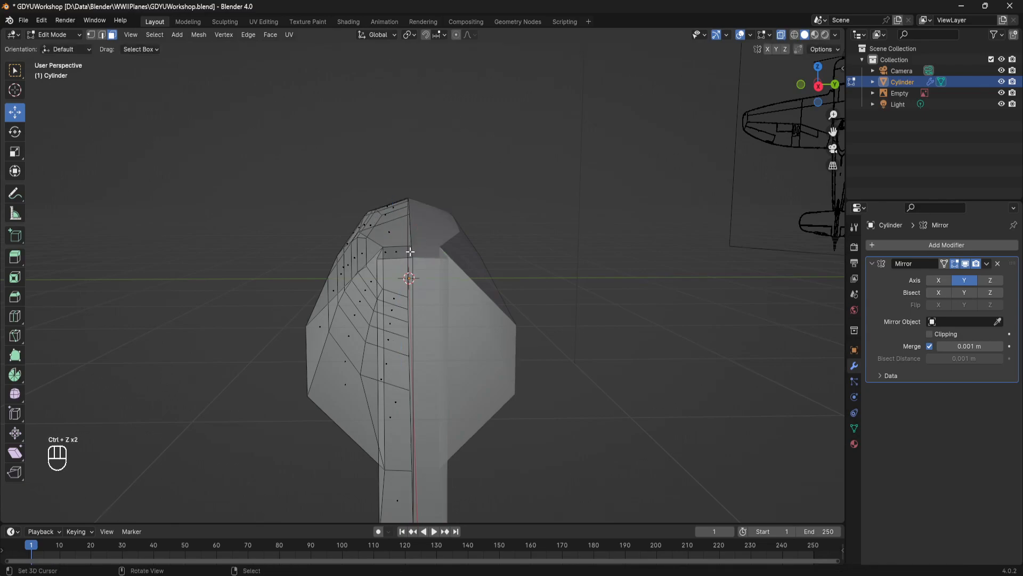
Extrude the tail block's top face straight up along global Z and raise it further to form the fin.
key("e")
key("z")
key("z")
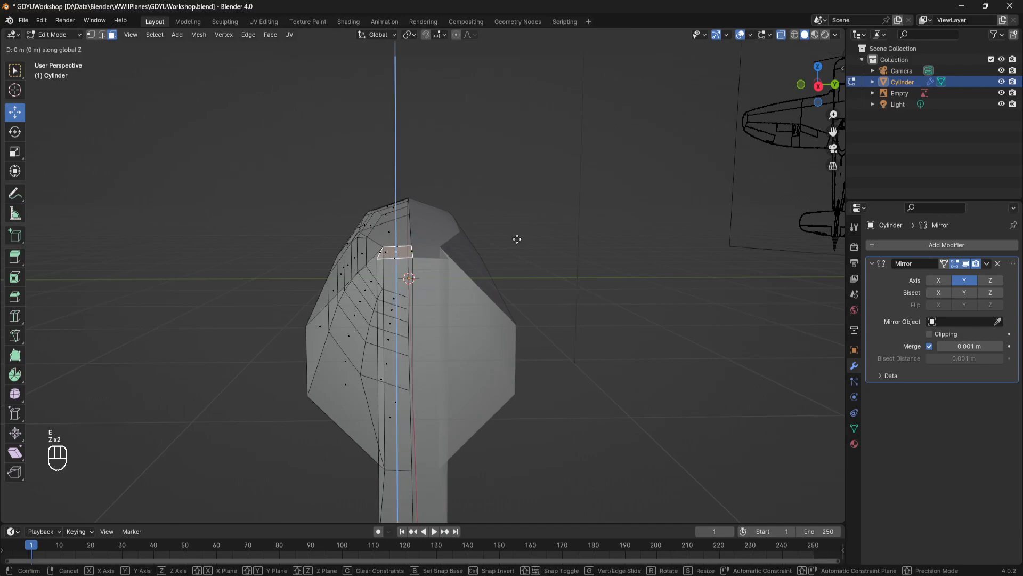
left_click(515, 126)
middle_click_drag(485, 130, 563, 171)
key("g")
key("z")
left_click(554, 86)
middle_click_drag(554, 85, 538, 177)
scroll(528, 184, "down", 5)
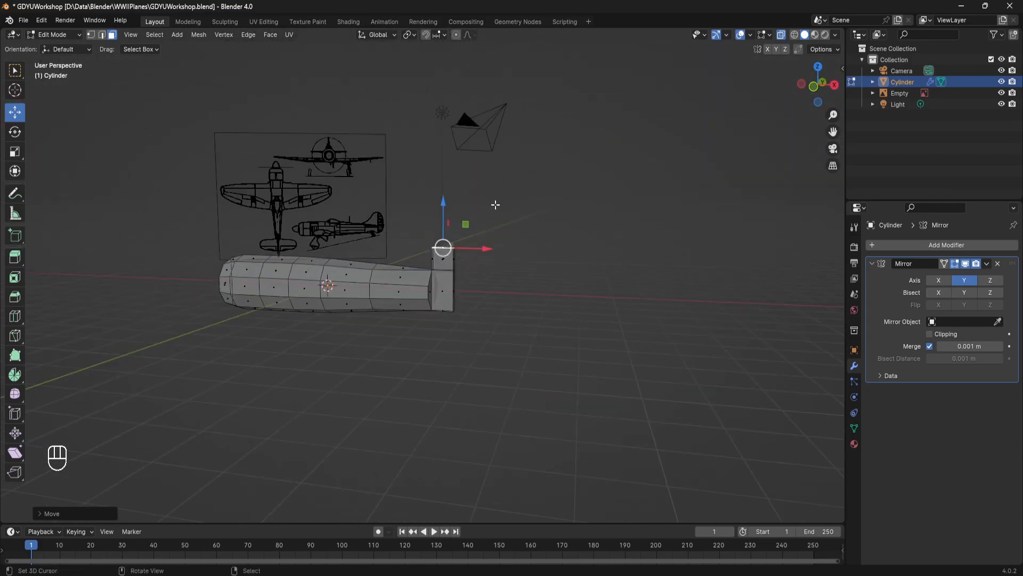
scroll(498, 208, "up", 4)
middle_click_drag(503, 213, 436, 221)
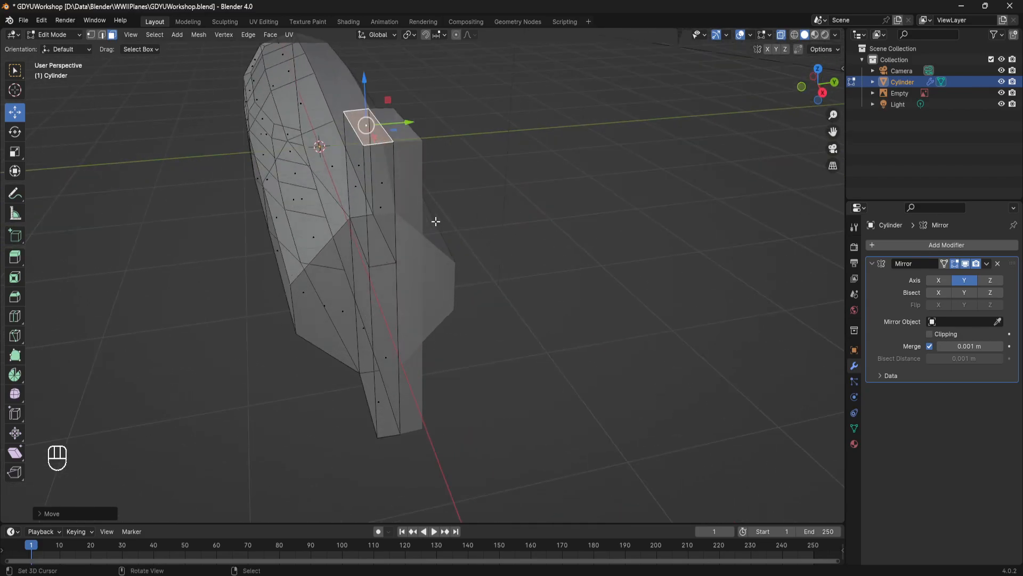
scroll(436, 222, "up", 3)
Move the two outer vertices at the fin's top inward along Y to taper the fin.
left_click(92, 36)
right_click(362, 222)
right_click(331, 150, "shift")
left_click_drag(386, 173, 397, 170)
Compare the fin and rear fuselage with the tail in the reference drawing's side view.
middle_click_drag(397, 171, 328, 136)
middle_click_drag(395, 300, 514, 171)
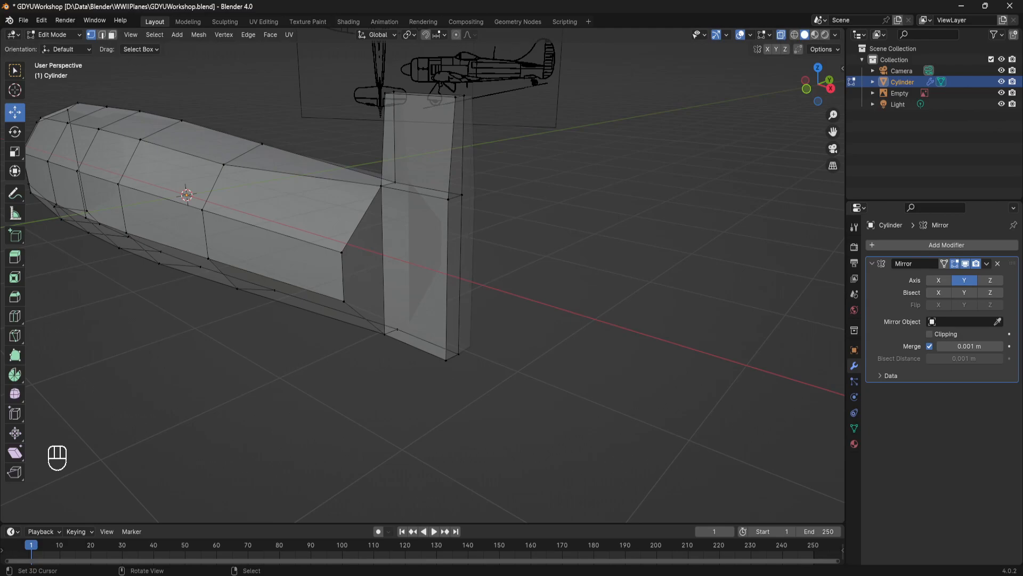
middle_click_drag(473, 260, 455, 261)
scroll(347, 257, "up", 1)
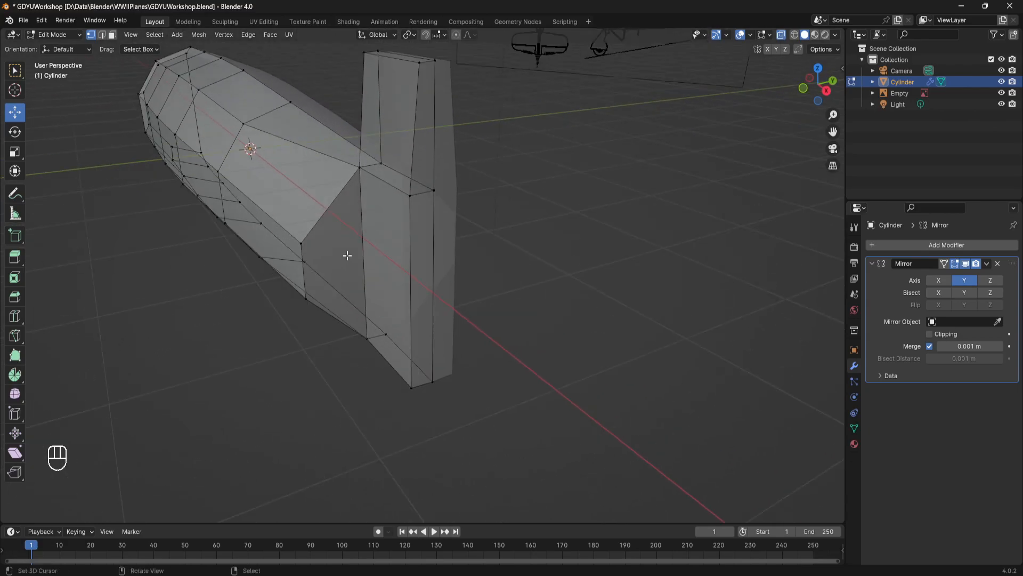
scroll(352, 251, "down", 4)
middle_click_drag(480, 196, 531, 98)
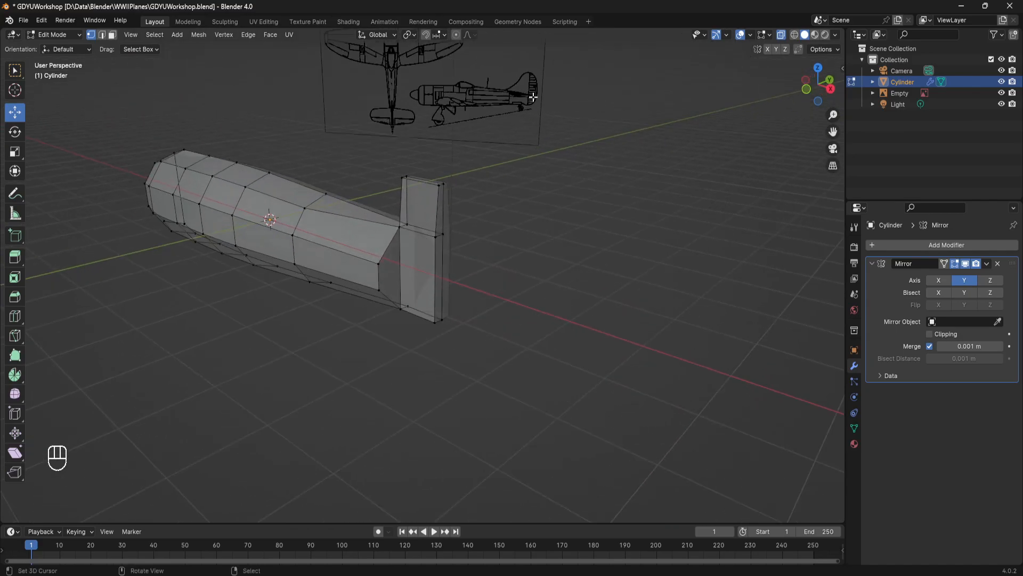
middle_click_drag(395, 259, 420, 242)
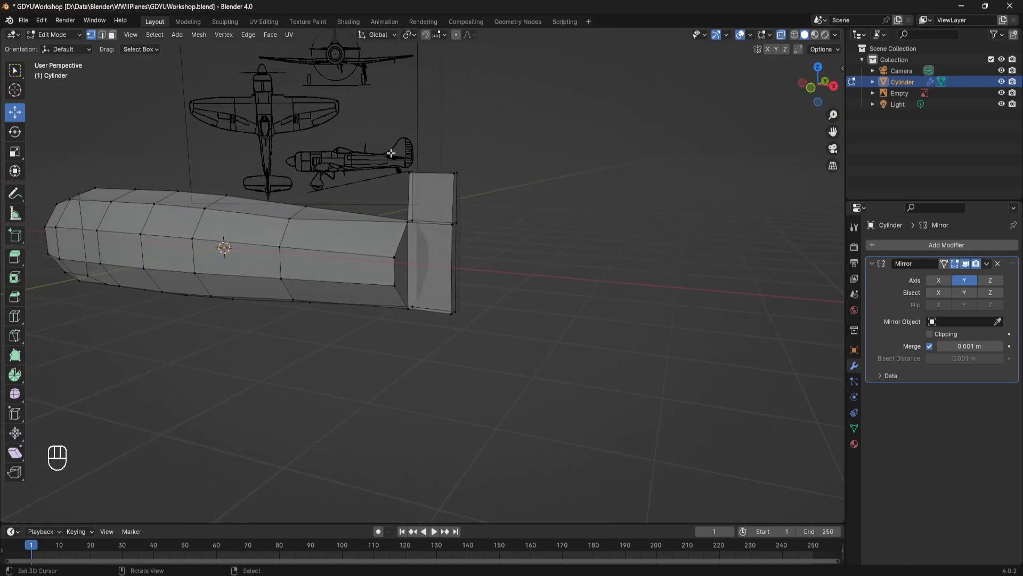
Raise the upper side vertex at the fuselage's rear end along Z and shift it inward along Y.
scroll(425, 267, "up", 3)
middle_click_drag(424, 267, 372, 296)
scroll(384, 304, "up", 2)
middle_click_drag(281, 290, 243, 288)
left_click(315, 292)
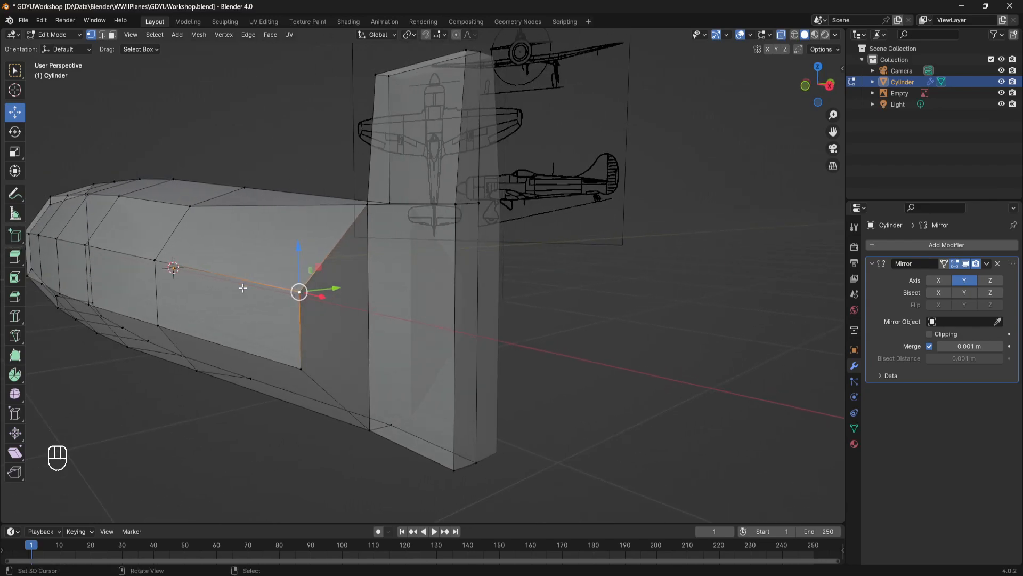
left_click_drag(298, 248, 300, 224)
middle_click_drag(337, 250, 292, 254)
left_click_drag(315, 265, 336, 265)
Move the lower side vertex at the fuselage's rear end inward along Y.
left_click(275, 352)
left_click_drag(326, 346, 343, 345)
middle_click_drag(306, 331, 341, 330)
Nudge the side vertices of the next ring forward inward along Y and raise the upper one slightly.
left_click(181, 256)
left_click_drag(222, 251, 224, 250)
left_click_drag(182, 215, 179, 207)
middle_click_drag(179, 209, 136, 216)
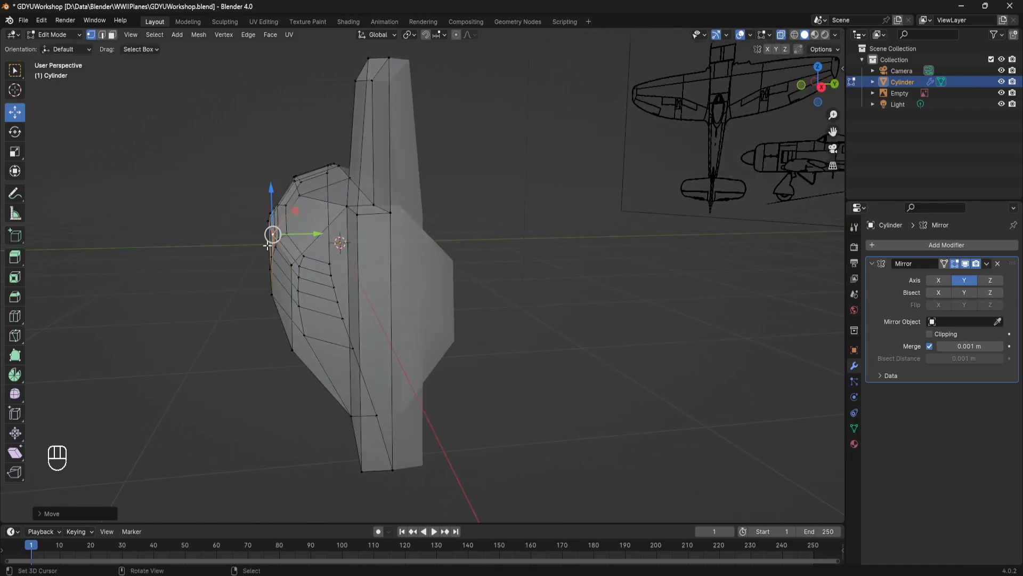
middle_click_drag(313, 237, 177, 349)
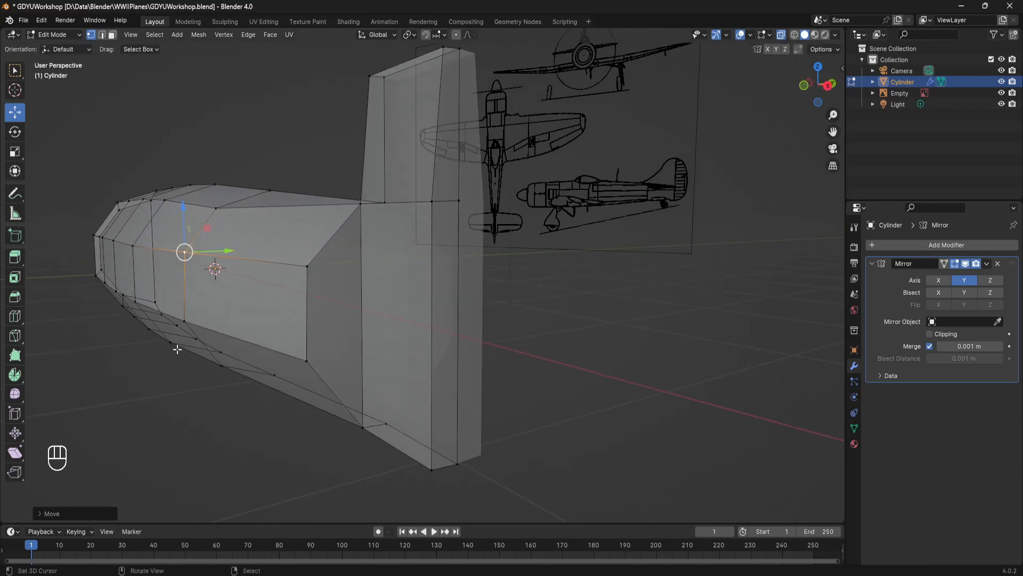
right_click(184, 323)
mouse_move(220, 321)
middle_mouse_down()
mouse_move(192, 313)
mouse_move(222, 323)
middle_mouse_up()
Fine-tune the height of the fuselage's rear upper side vertex and check the shape outside Edit Mode.
right_click(307, 278)
left_click_drag(308, 225, 307, 227)
middle_click_drag(306, 227, 360, 269)
key("Tab")
scroll(346, 257, "down", 6)
scroll(367, 271, "up", 6)
key("Tab")
Examine the junction between the fuselage's rear side vertices and the tail block from several angles.
middle_click_drag(543, 272, 407, 284)
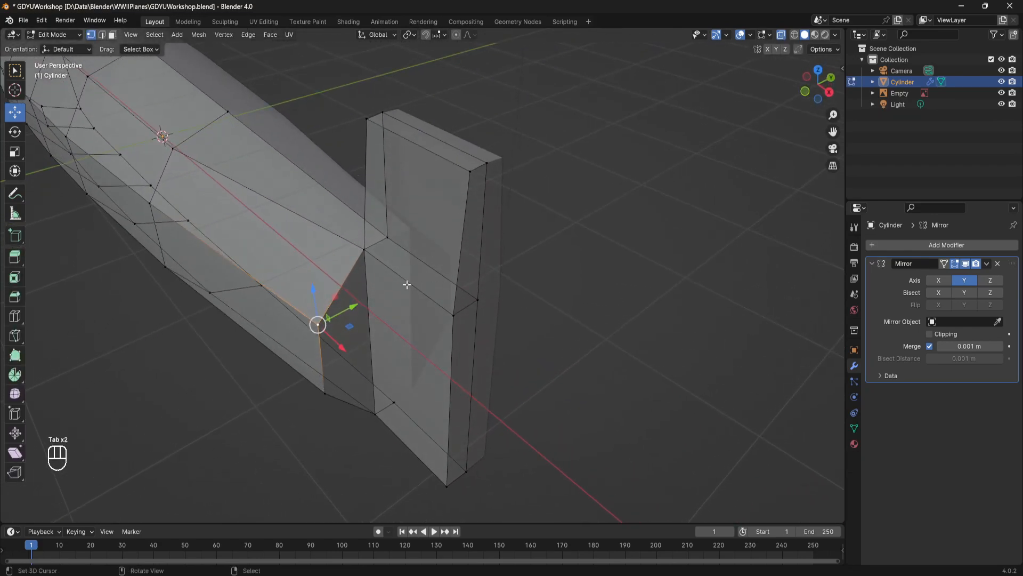
left_click(113, 34)
middle_click_drag(408, 274, 203, 158)
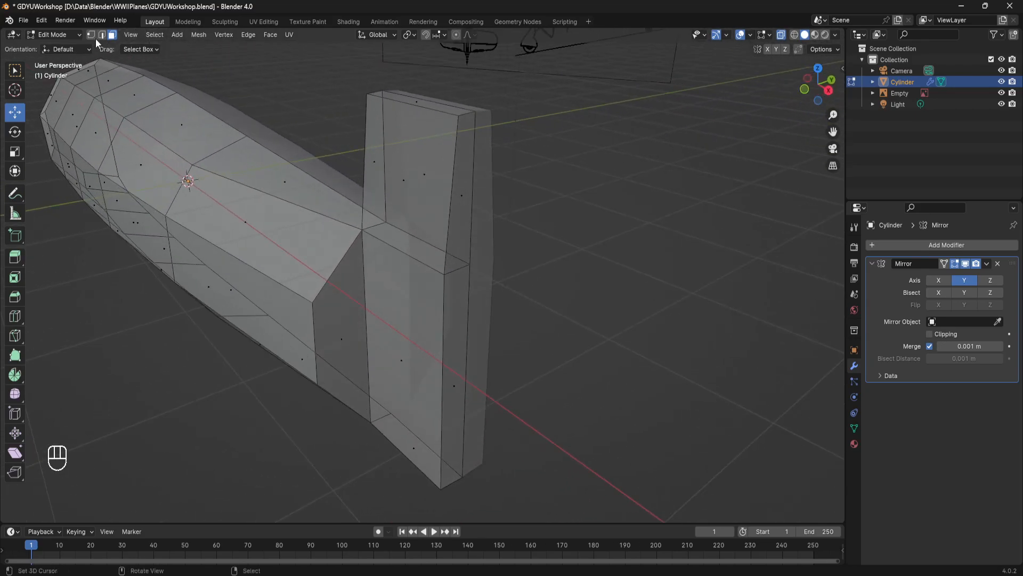
middle_click_drag(324, 315, 323, 288)
left_click(302, 274)
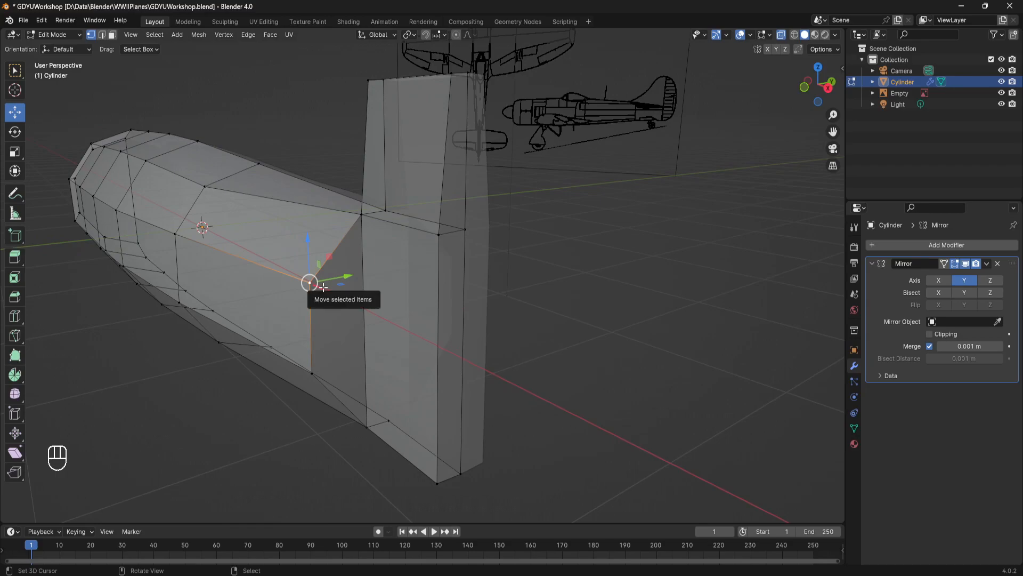
middle_click_drag(332, 261, 375, 283)
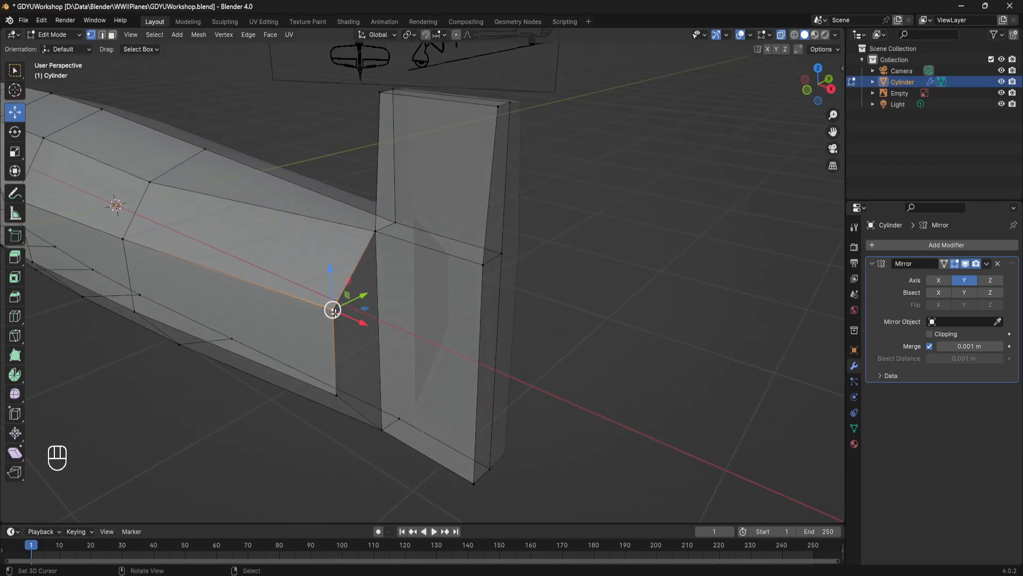
scroll(381, 315, "down", 3)
mouse_move(349, 309)
middle_mouse_down()
mouse_move(329, 303)
mouse_move(337, 306)
middle_mouse_up()
scroll(347, 307, "down", 1)
scroll(349, 307, "up", 1)
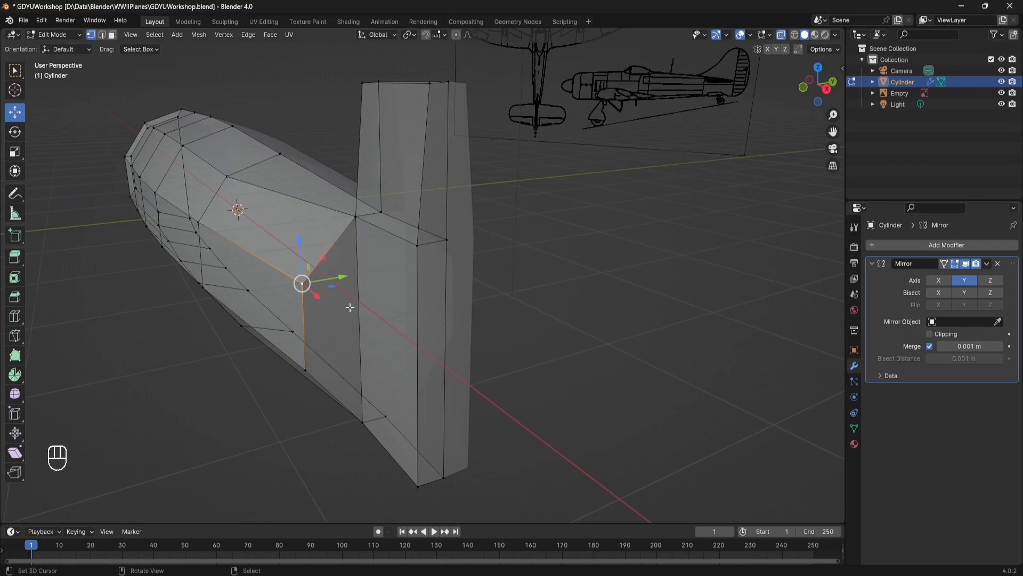
Knife-cut an edge from the fuselage's rear upper side vertex across the tail block's side to its rear edge.
key("alt+a")
key("k")
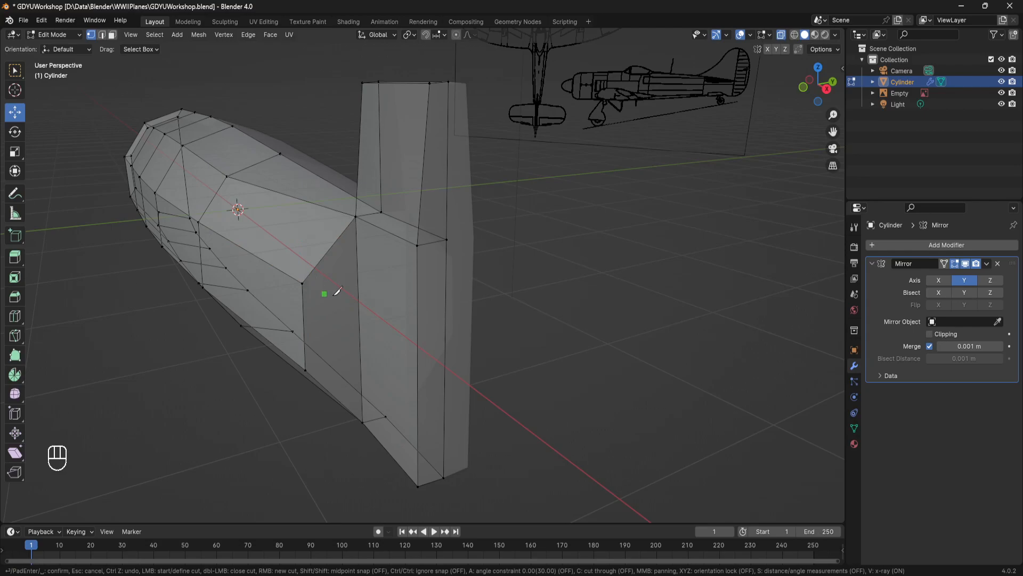
middle_click_drag(418, 302, 426, 275)
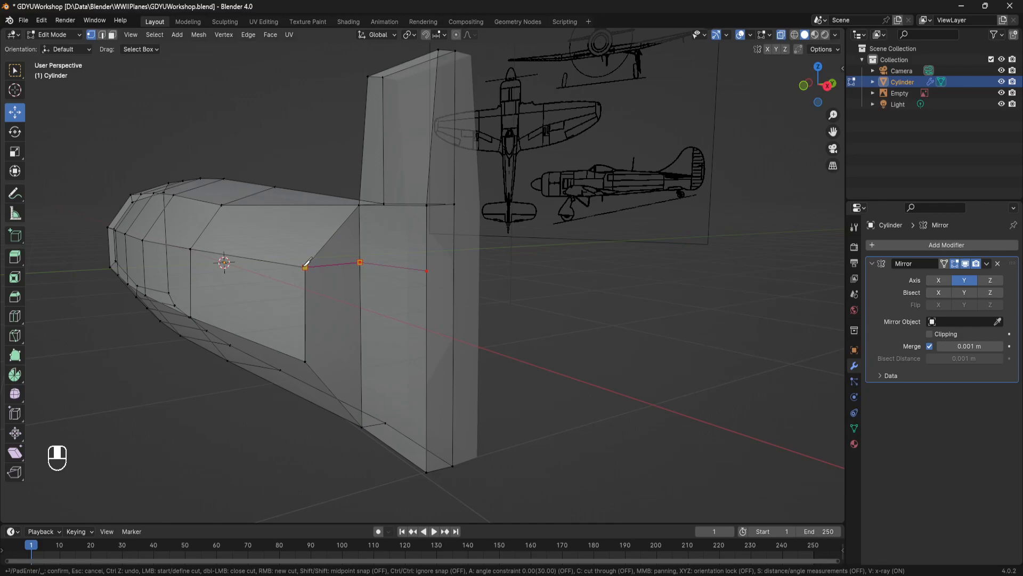
key("Return")
middle_click_drag(358, 264, 370, 298)
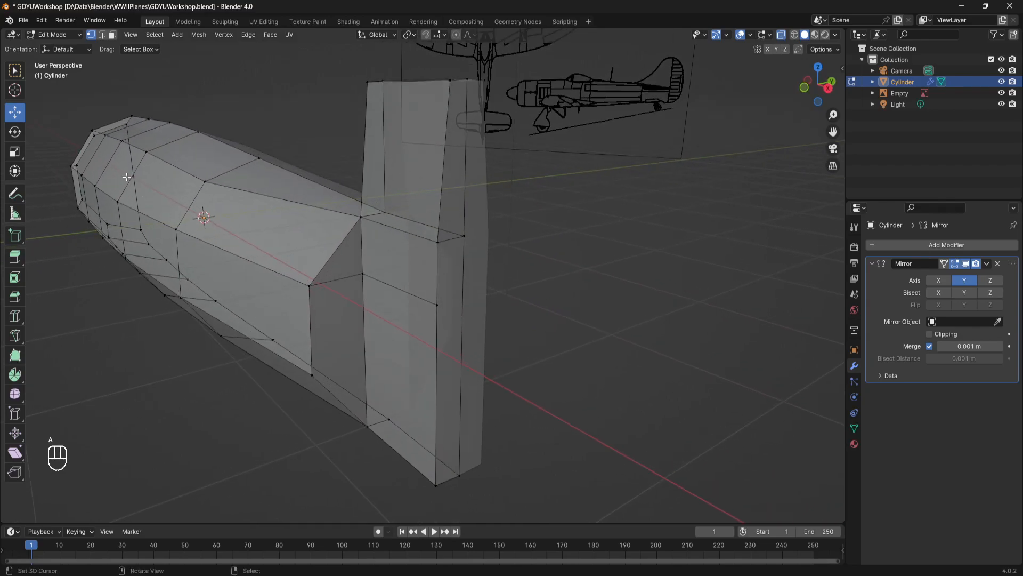
Delete the two faces above the new cut on the fuselage end and the tail block's side.
left_click(341, 263)
key("x")
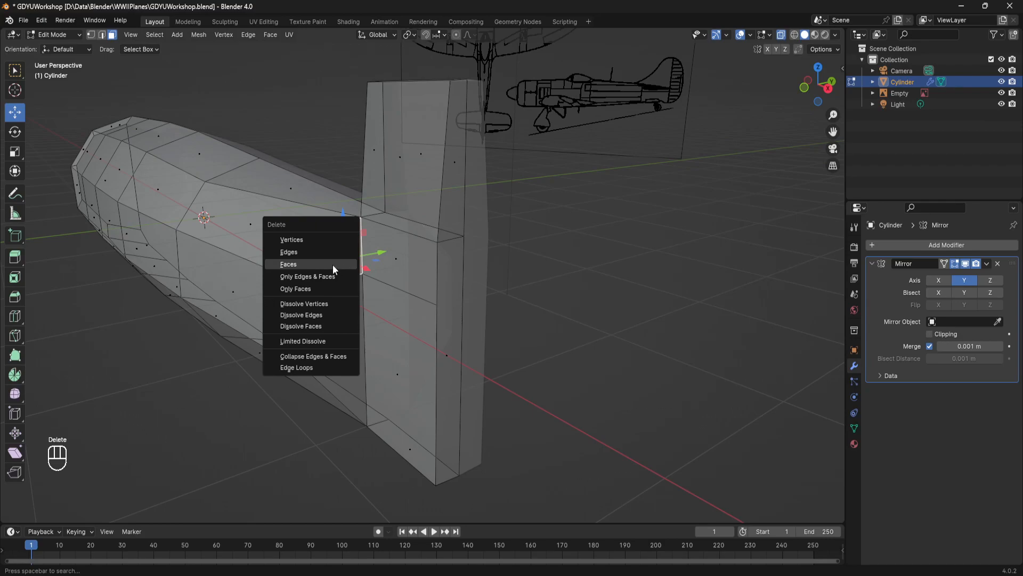
left_click(332, 265)
left_click(399, 258)
key("x")
left_click(396, 258)
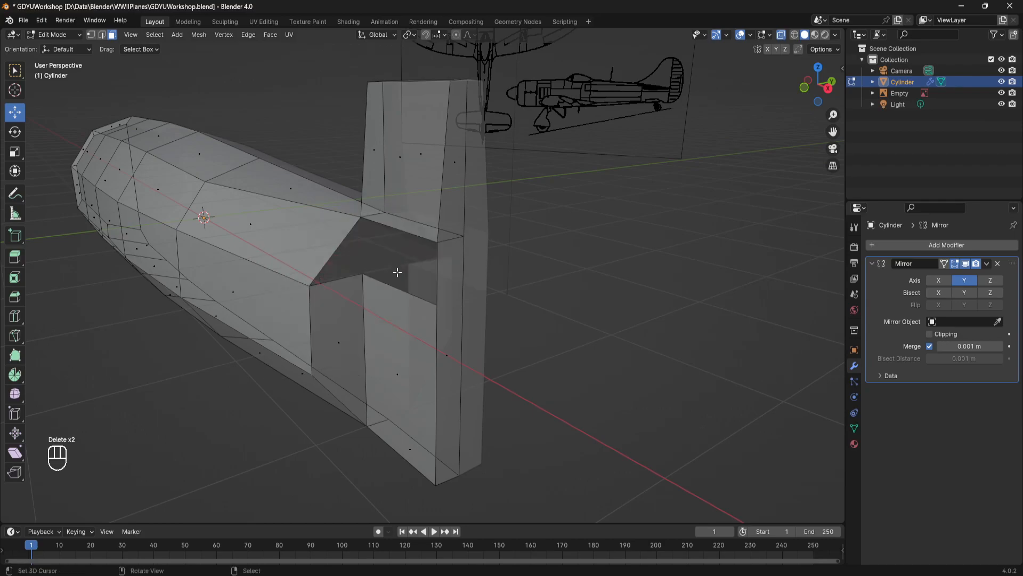
Extrude the cut's rear end vertex outward along Y and adjust its sideways position.
middle_click_drag(397, 272, 393, 270)
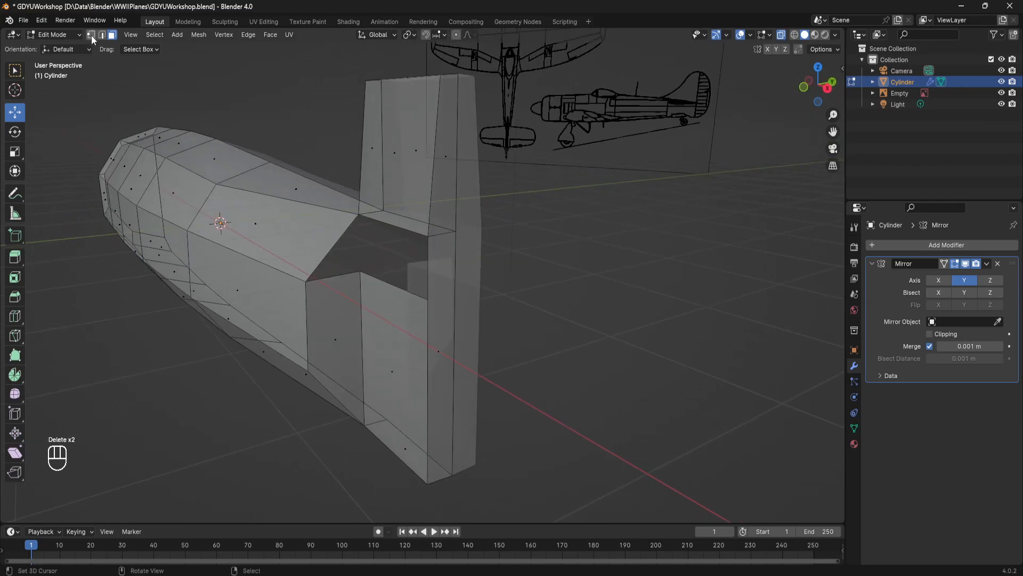
left_click(428, 301)
mouse_move(425, 314)
middle_mouse_down()
mouse_move(411, 371)
mouse_move(450, 351)
mouse_move(445, 315)
mouse_move(431, 334)
middle_mouse_up()
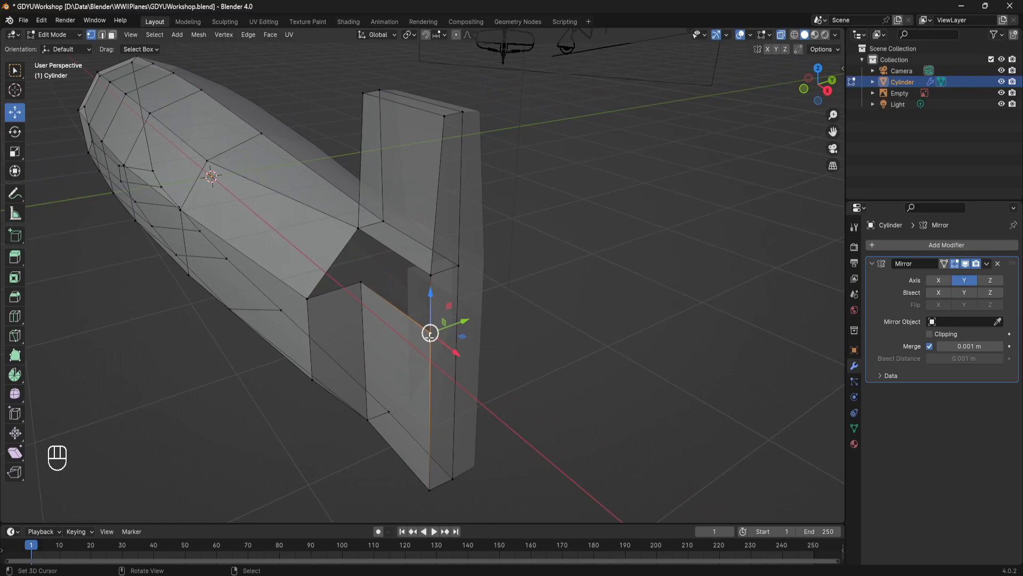
key("e")
key("y")
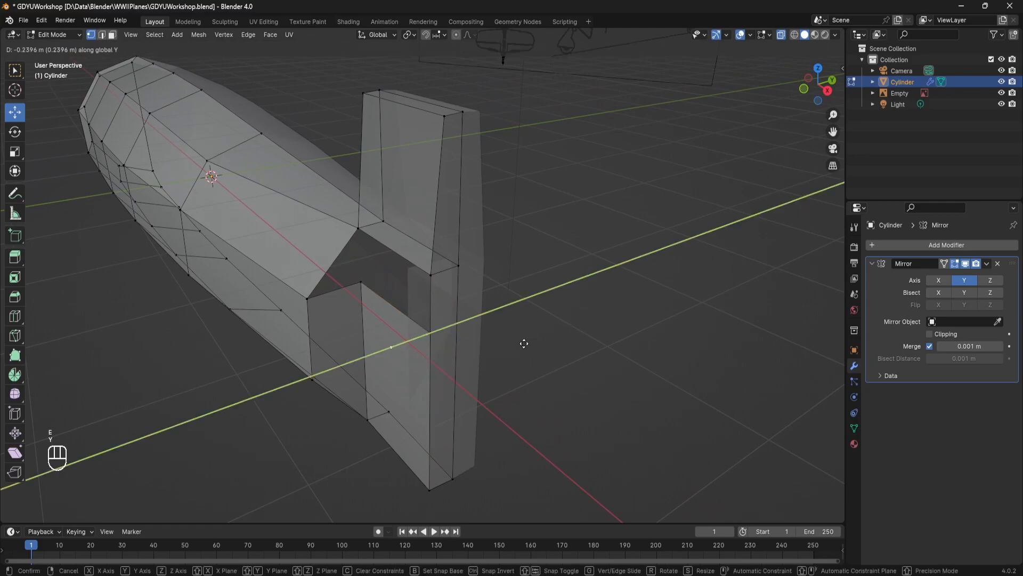
left_click(490, 347)
middle_click_drag(487, 342, 365, 309)
middle_click_drag(301, 305, 301, 293)
left_click_drag(321, 273, 338, 273)
middle_click_drag(337, 273, 318, 300)
Join the fuselage's rear upper side vertex to the extruded outer vertex with an edge, and clear the selection.
left_click(319, 300)
left_click(414, 353, "shift")
middle_click_drag(497, 363, 457, 353)
middle_click_drag(543, 344, 552, 342)
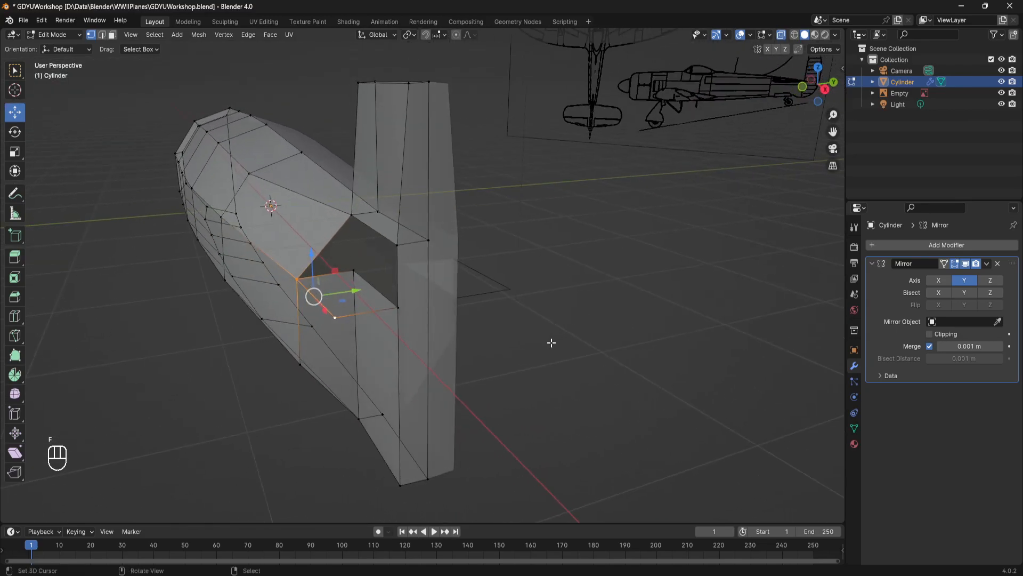
key("a")
key("a")
Extrude the outer rear vertex upward along global Z to form the tailplane stub's rear corner.
middle_click_drag(512, 324, 509, 326)
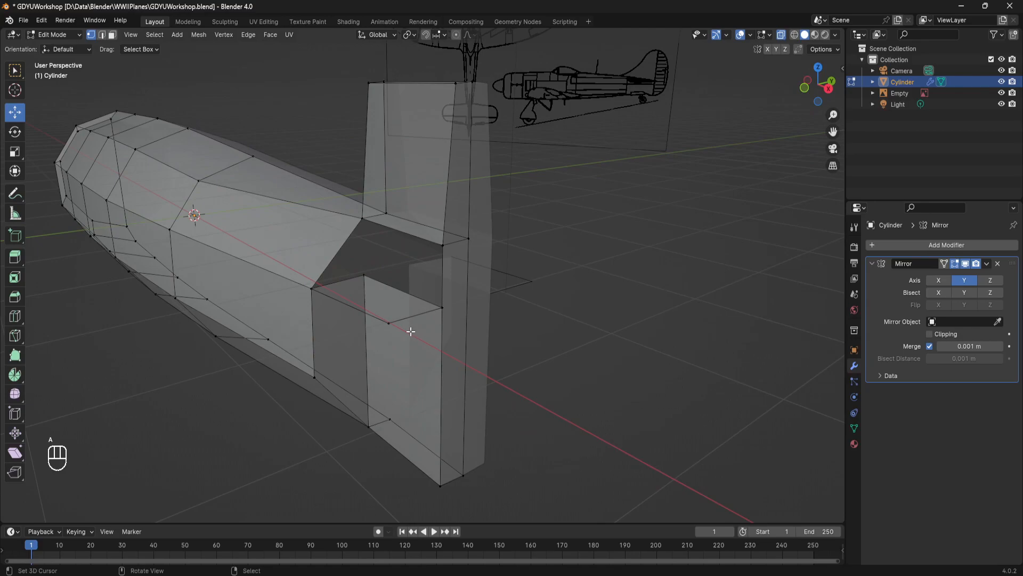
middle_click_drag(388, 324, 458, 363)
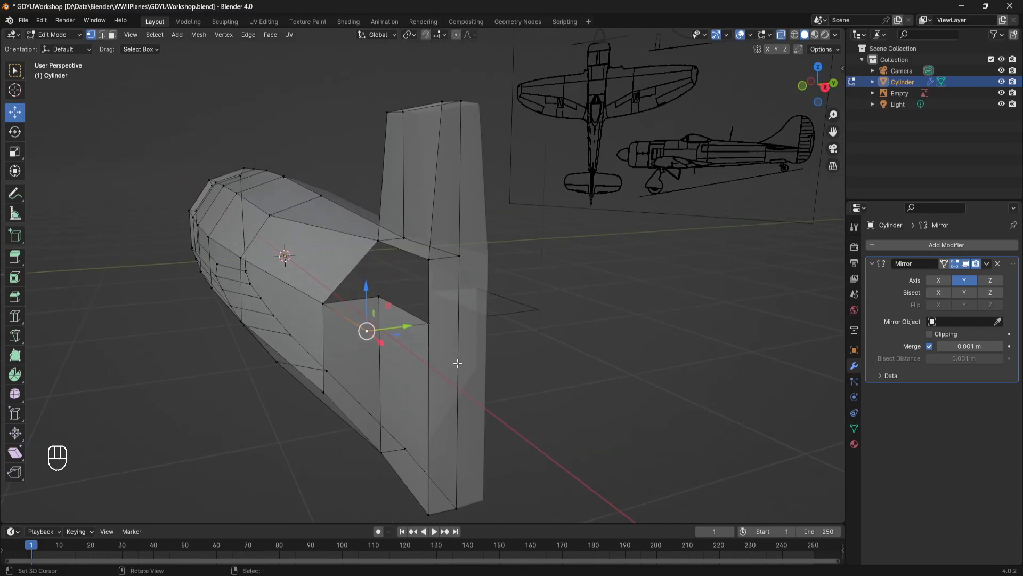
key("e")
key("z")
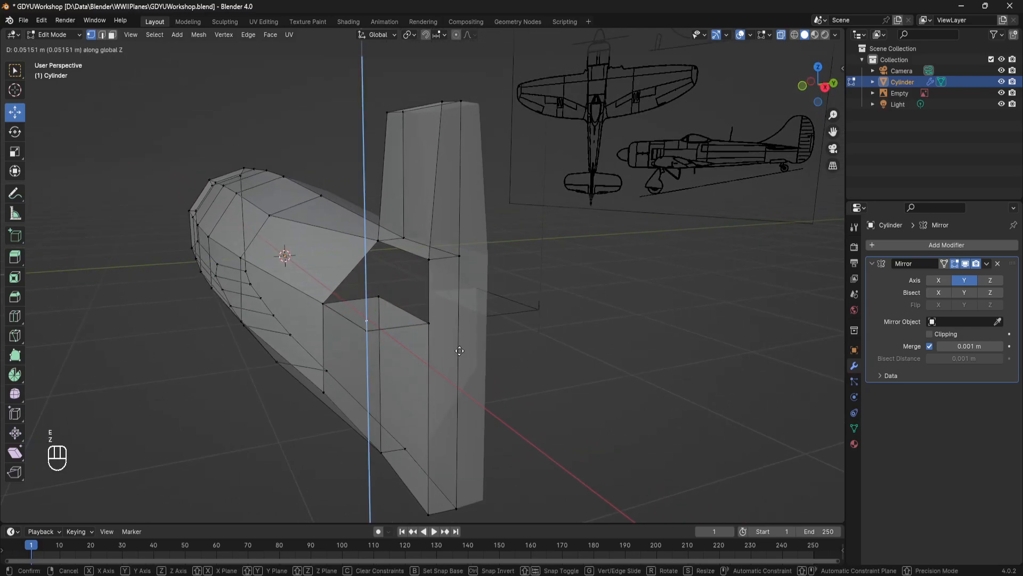
left_click(459, 302)
middle_click_drag(459, 302, 449, 300)
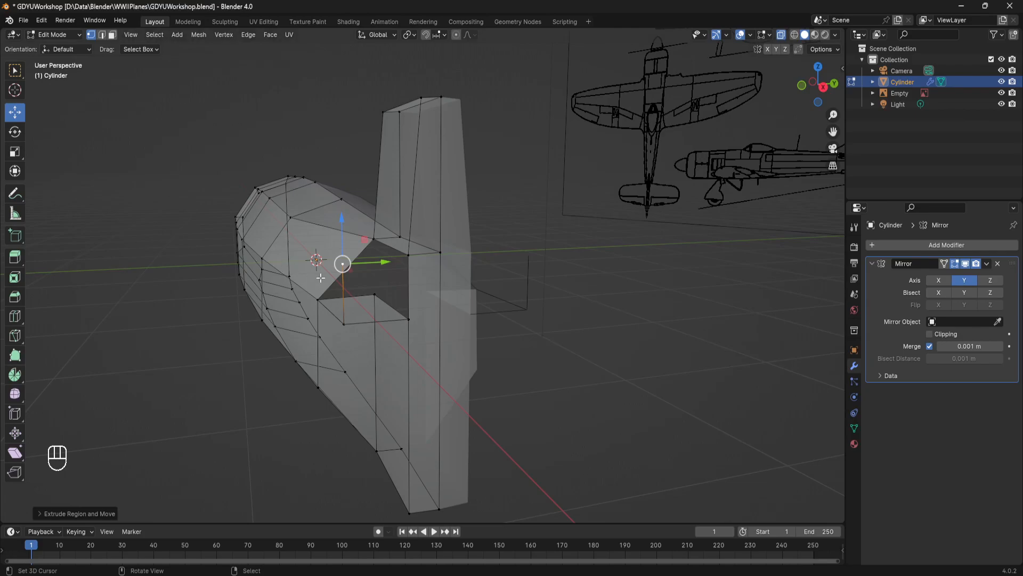
Connect the raised corner to the tail block's upper rear vertex and extrude the fuselage side vertex upward along Z.
scroll(320, 278, "up", 4)
left_click(408, 296)
left_click(254, 328, "shift")
middle_click_drag(269, 330, 316, 352)
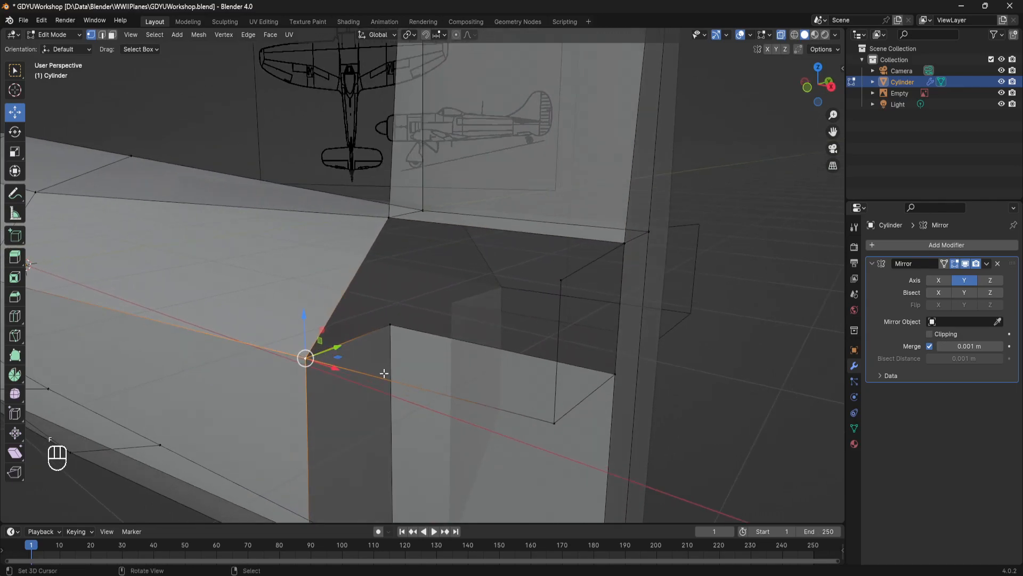
key("e")
key("z")
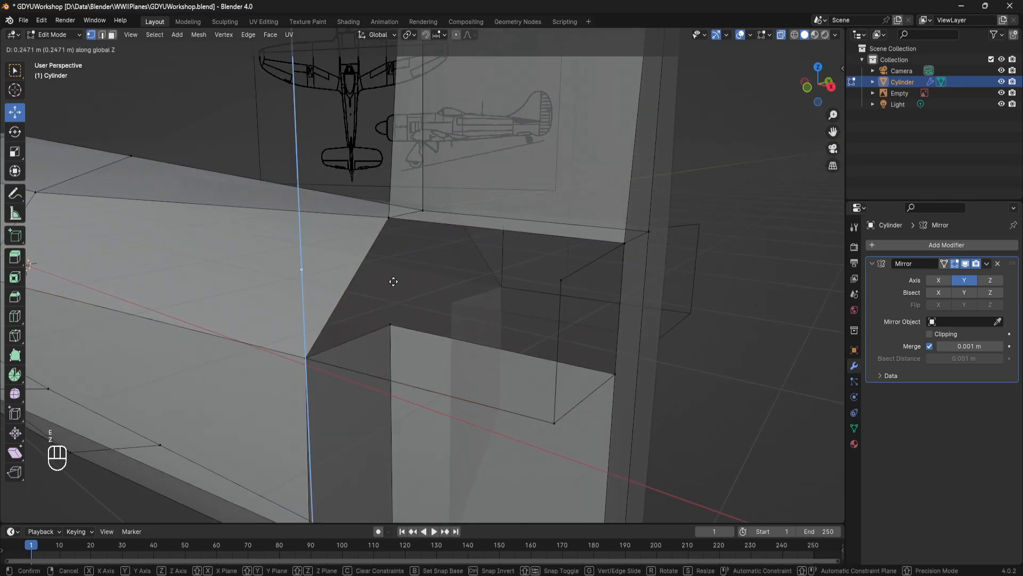
left_click(385, 251)
Fill the tailplane stub's top and outer side faces between the raised and lower corner vertices.
left_click(563, 281, "shift")
middle_click_drag(300, 237, 405, 266)
left_click(625, 367, "shift")
middle_click_drag(625, 366, 512, 383, "shift")
key("f")
left_click(509, 387)
left_click(262, 331, "shift")
left_click(252, 211, "shift")
key("f")
Fill the tailplane stub's rear face between its outer corners and the tail block's rear edge.
middle_click_drag(507, 262, 507, 341)
left_click(332, 371)
left_click(452, 337, "shift")
left_click(453, 208, "shift")
key("f")
Fill the triangular front face between the fuselage side vertex, the raised front corner and the tail block's top.
left_click(503, 341)
left_click(405, 205, "shift")
left_click(501, 232, "shift")
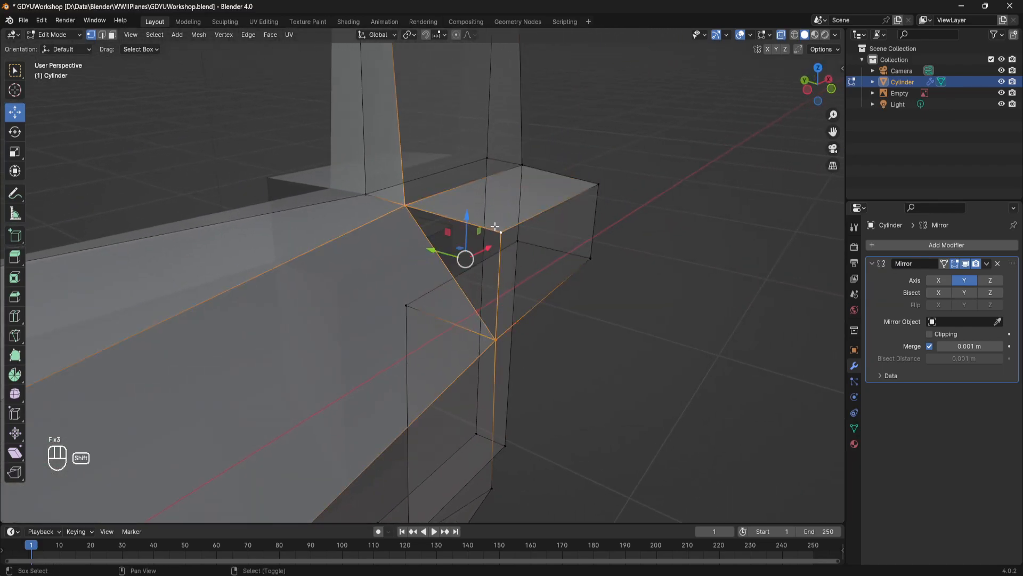
key("f")
Select an upper corner vertex of the tailplane stub and shift it to refine the stub's shape.
middle_click_drag(497, 229, 346, 233)
left_click(263, 206)
left_click_drag(362, 235, 384, 234)
middle_click_drag(384, 234, 498, 244)
mouse_move(498, 244)
left_mouse_down()
mouse_move(530, 251)
mouse_move(507, 246)
left_mouse_up()
middle_click_drag(507, 247, 416, 255)
Fill the tailplane stub's open underside with a face between its four lower corner vertices.
left_click(461, 243)
scroll(480, 254, "up", 4)
middle_click_drag(480, 254, 563, 320)
left_click_drag(563, 320, 555, 319)
left_click(555, 319)
middle_click_drag(555, 318, 340, 252)
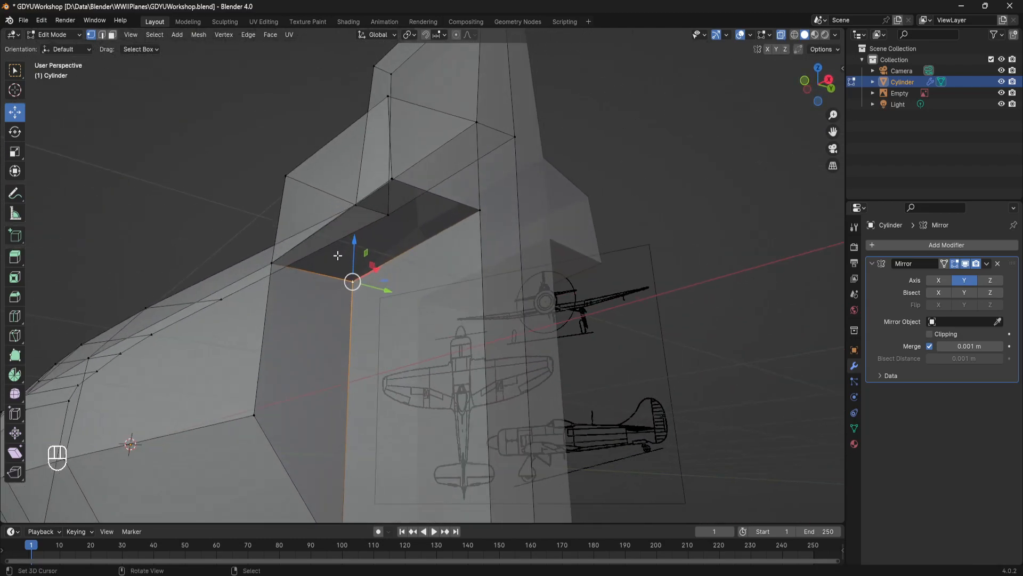
left_click(271, 266, "shift")
left_click(391, 180, "shift")
left_click(477, 209, "shift")
key("f")
key("a")
Examine the closed tail section in Object Mode from several angles against the reference drawing.
key("Tab")
middle_click_drag(437, 209, 432, 244)
key("Tab")
key("Tab")
right_click(614, 329)
middle_click_drag(591, 324, 563, 360)
middle_click_drag(520, 324, 537, 322)
scroll(410, 283, "down", 4)
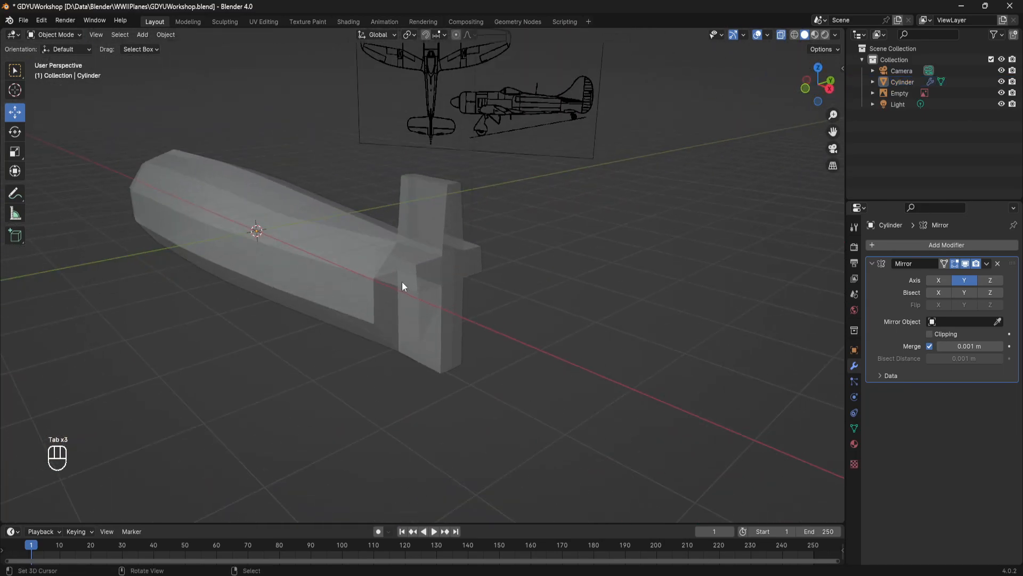
scroll(487, 80, "up", 1)
middle_click_drag(445, 99, 440, 116, "shift")
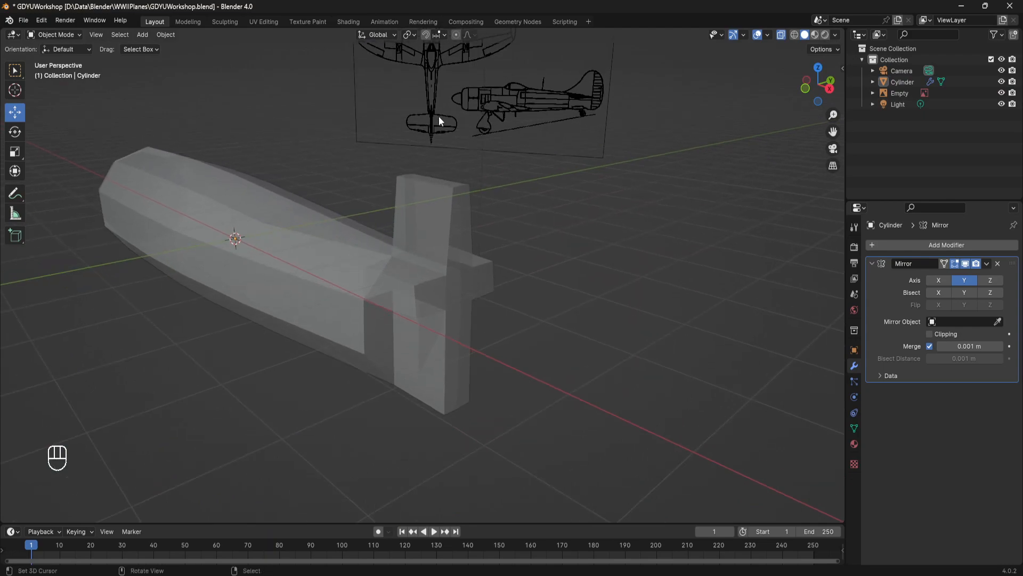
scroll(456, 341, "up", 3)
middle_click_drag(552, 343, 766, 45)
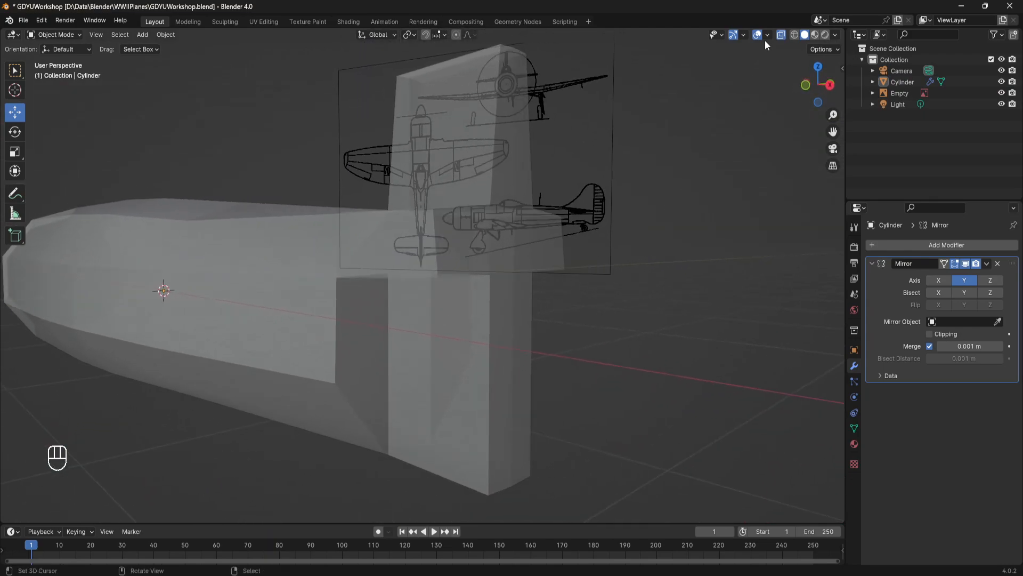
Turn off X-ray shading and resume editing the fuselage mesh.
left_click(782, 36)
middle_click_drag(476, 302, 460, 293)
key("Tab")
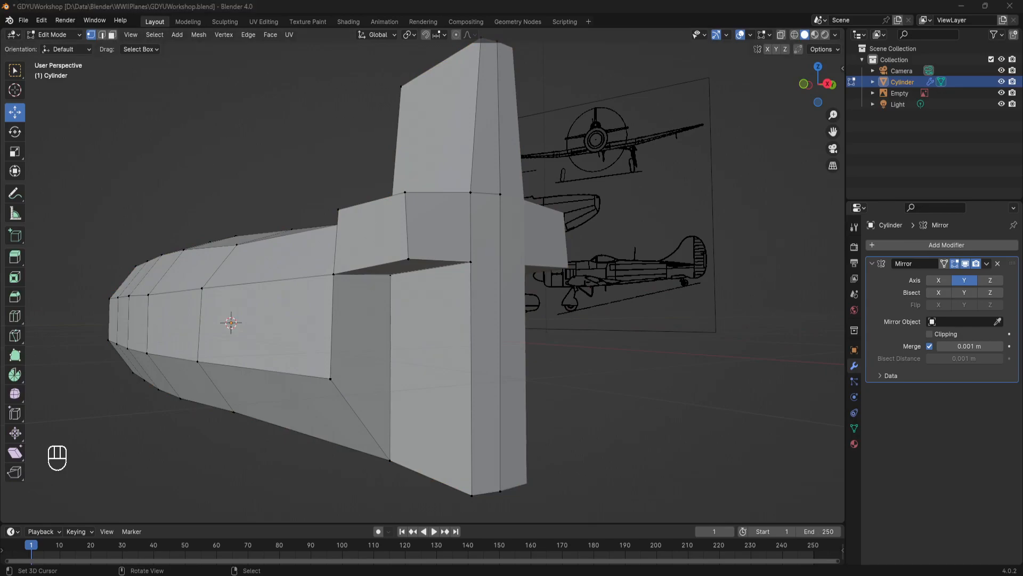
Move the tail block's side vertex beneath the tailplane stub along Y and rearward along X.
left_click(390, 275)
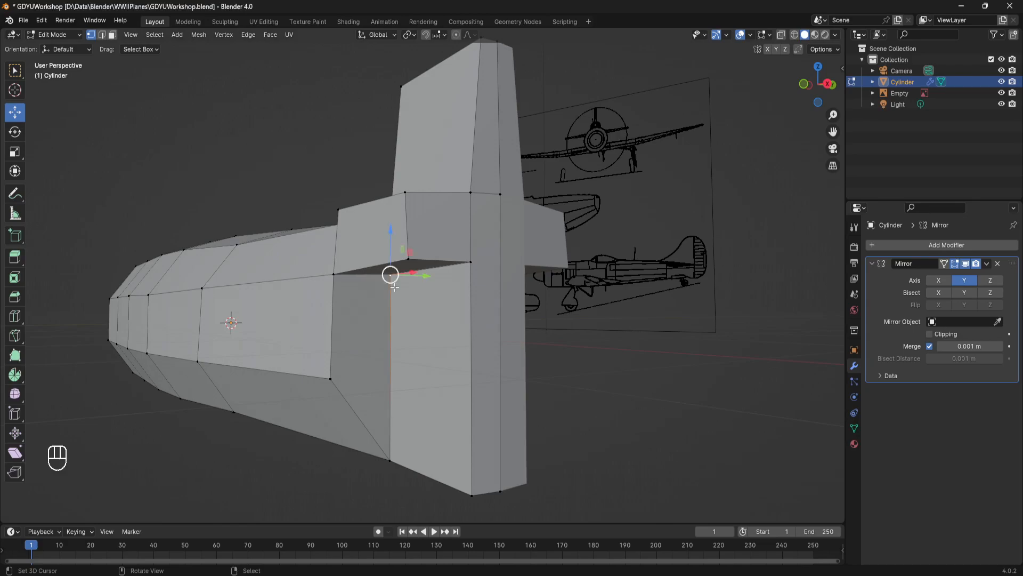
middle_click_drag(395, 288, 446, 295)
left_click_drag(427, 276, 487, 283)
middle_click_drag(474, 282, 377, 287)
left_click_drag(458, 283, 427, 281)
middle_click_drag(426, 281, 504, 309)
left_click_drag(505, 301, 528, 300)
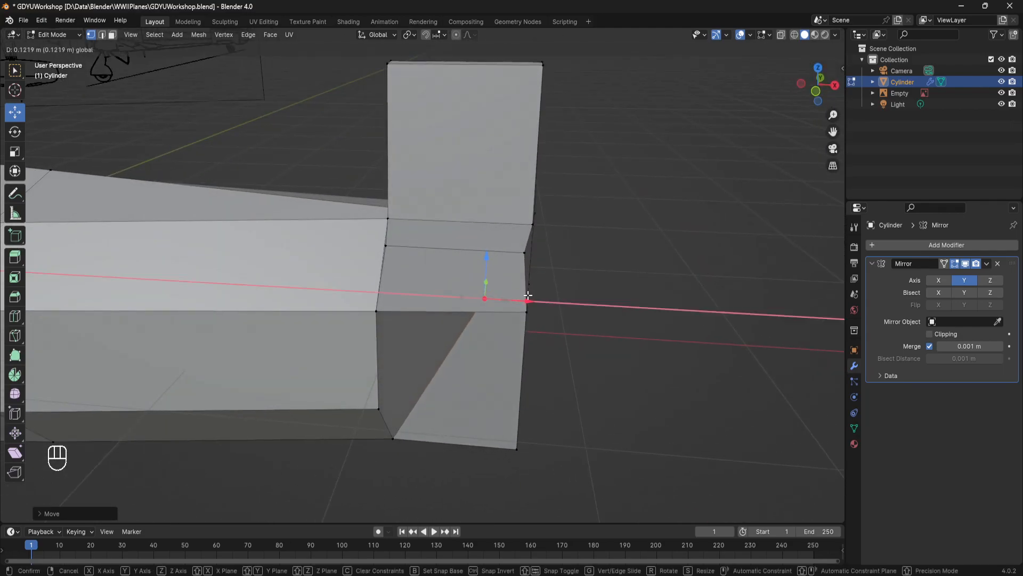
Fine-tune the same side vertex beneath the stub by lowering it along Z and adjusting it along X.
middle_click_drag(524, 300, 467, 315)
left_click_drag(463, 312, 451, 317)
middle_click_drag(447, 314, 473, 247)
left_click_drag(473, 234, 477, 259)
middle_click_drag(477, 261, 456, 304)
left_click_drag(478, 342, 490, 342)
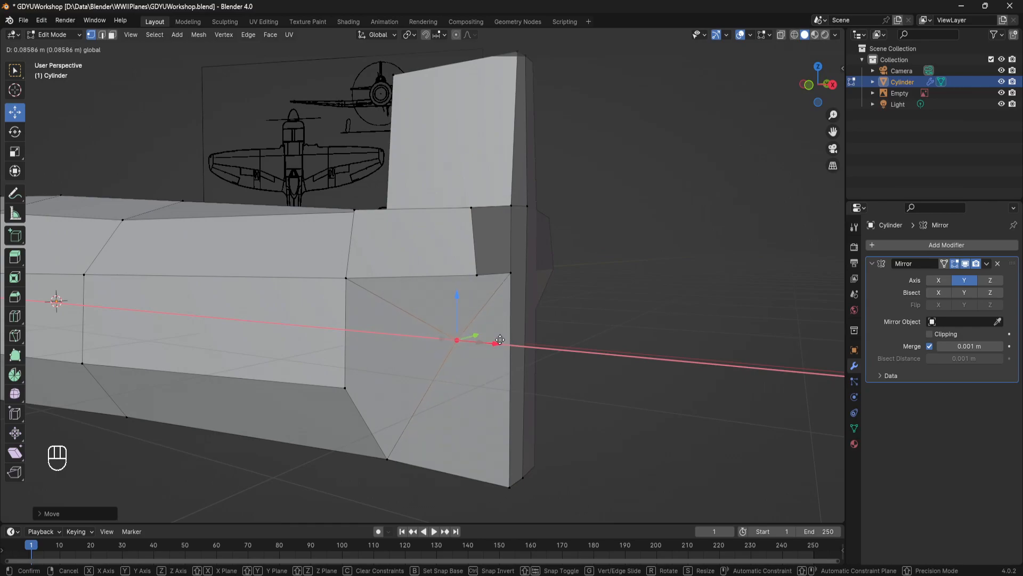
left_click_drag(497, 339, 495, 340)
middle_click_drag(455, 341, 450, 353)
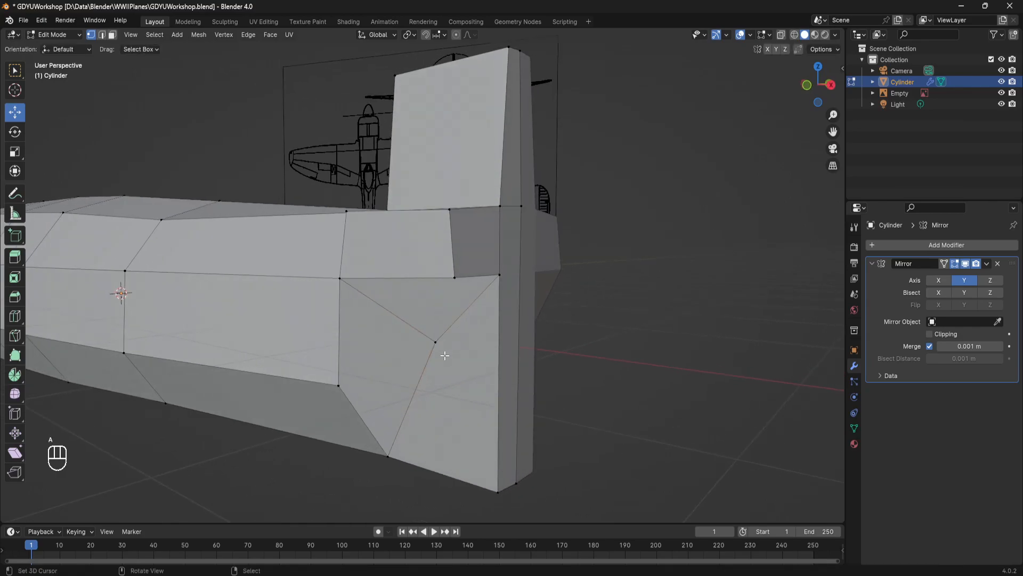
Raise the side vertex toward the tailplane stub's underside and shift it rearward along X.
key("k")
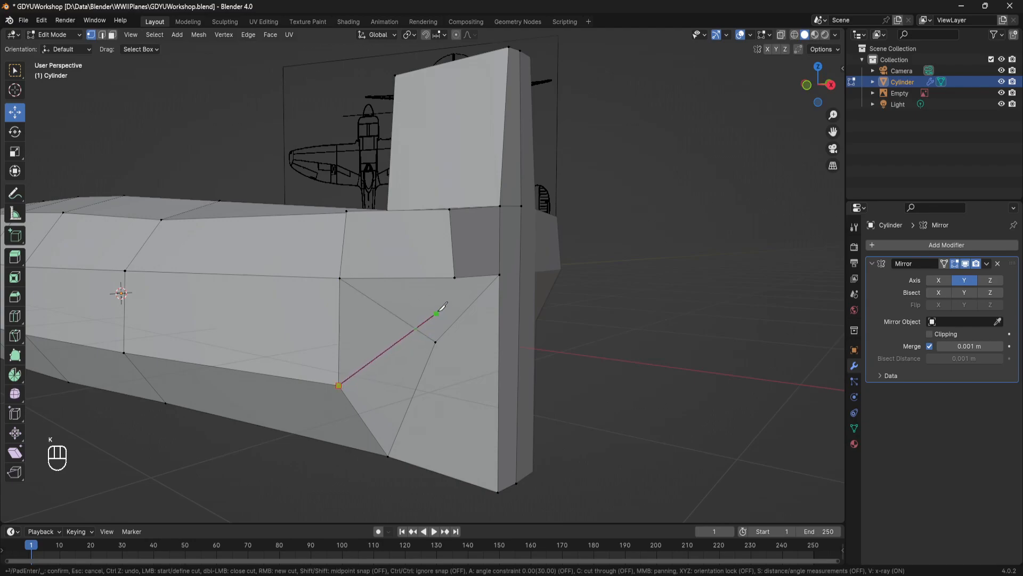
key("Return")
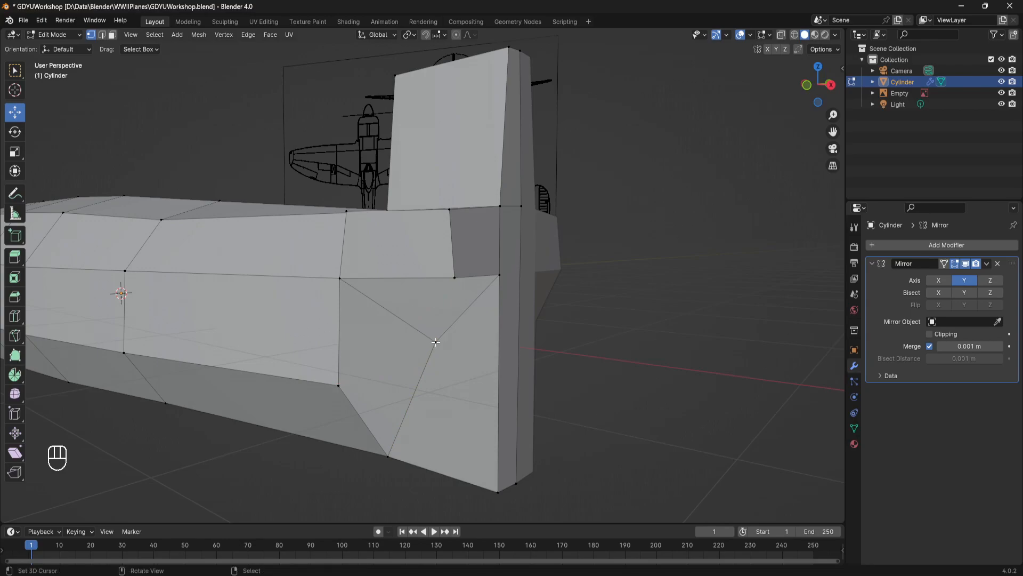
right_click(436, 342)
mouse_move(436, 342)
middle_mouse_down()
mouse_move(415, 352)
mouse_move(429, 352)
middle_mouse_up()
left_click_drag(432, 307, 432, 267)
left_click_drag(460, 321, 483, 325)
middle_click_drag(483, 325, 483, 301)
key("alt+a")
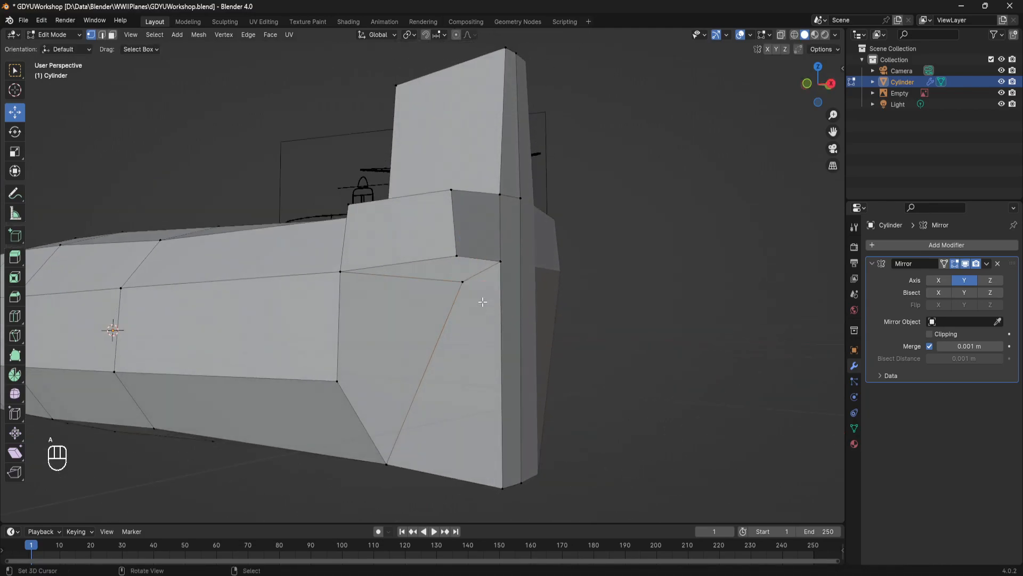
Knife-cut edges from the side vertex to the stub's lower rear corner and to the fuselage's lower side vertex.
key("k")
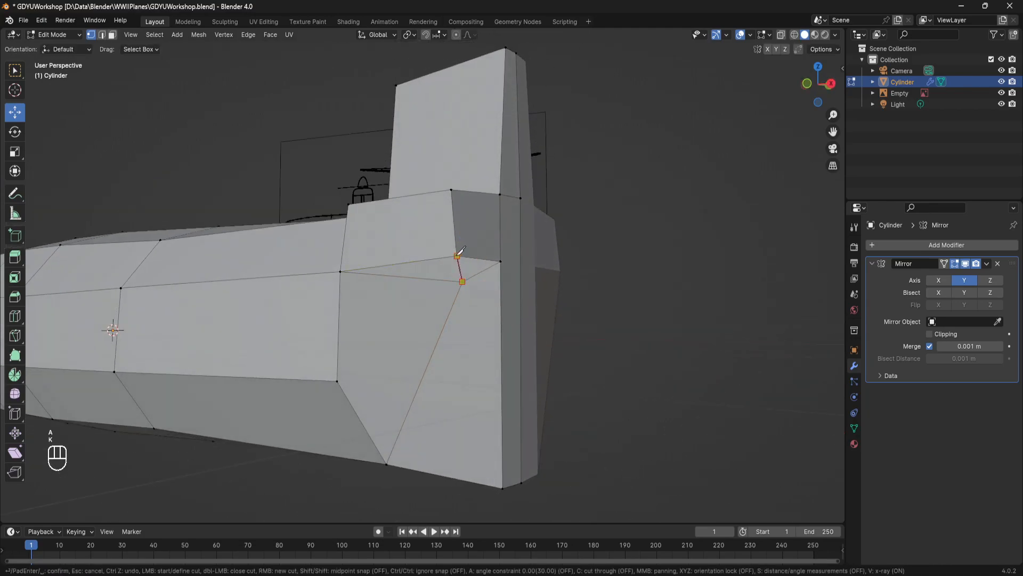
left_click(457, 256)
key("Return")
middle_click_drag(459, 252, 495, 281)
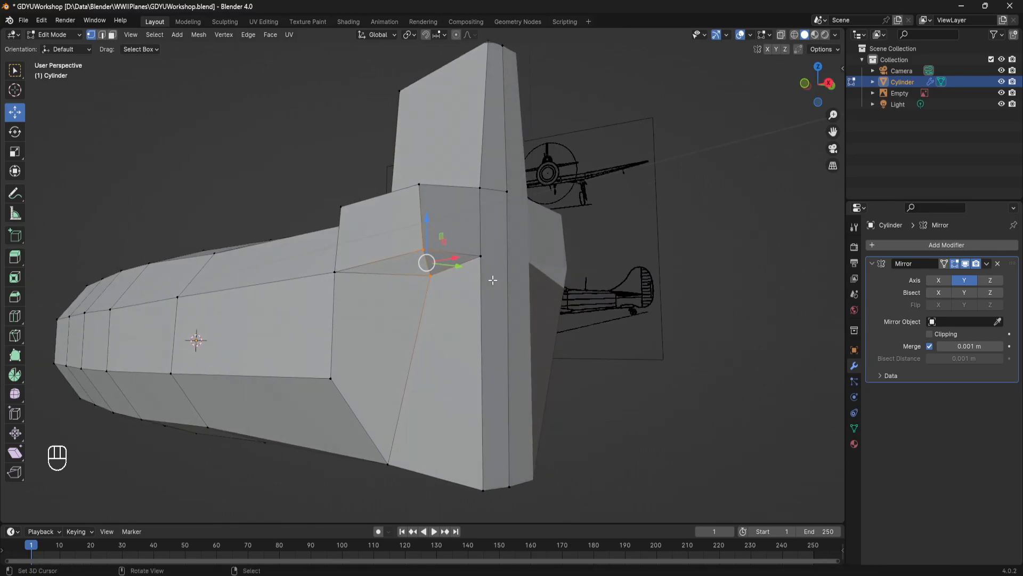
key("k")
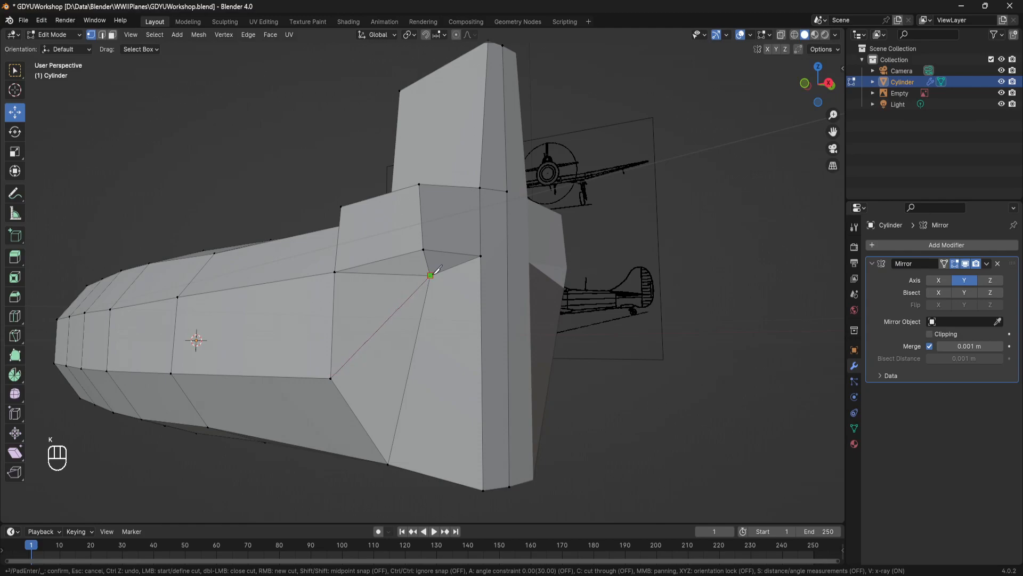
key("Return")
Adjust the side vertex where the fuselage narrows into the tail block horizontally.
mouse_move(430, 308)
middle_mouse_down()
mouse_move(450, 304)
mouse_move(340, 316)
mouse_move(441, 311)
middle_mouse_up()
key("a")
right_click(326, 308)
left_click_drag(563, 307, 542, 309)
middle_click_drag(541, 308, 436, 319)
left_click_drag(396, 317, 413, 316)
middle_click_drag(413, 315, 432, 270)
Raise the tail block's bottom rear vertices along Z to slope its underside upward toward the back.
right_click(465, 411)
left_click_drag(464, 368, 464, 356)
middle_click_drag(464, 356, 495, 403)
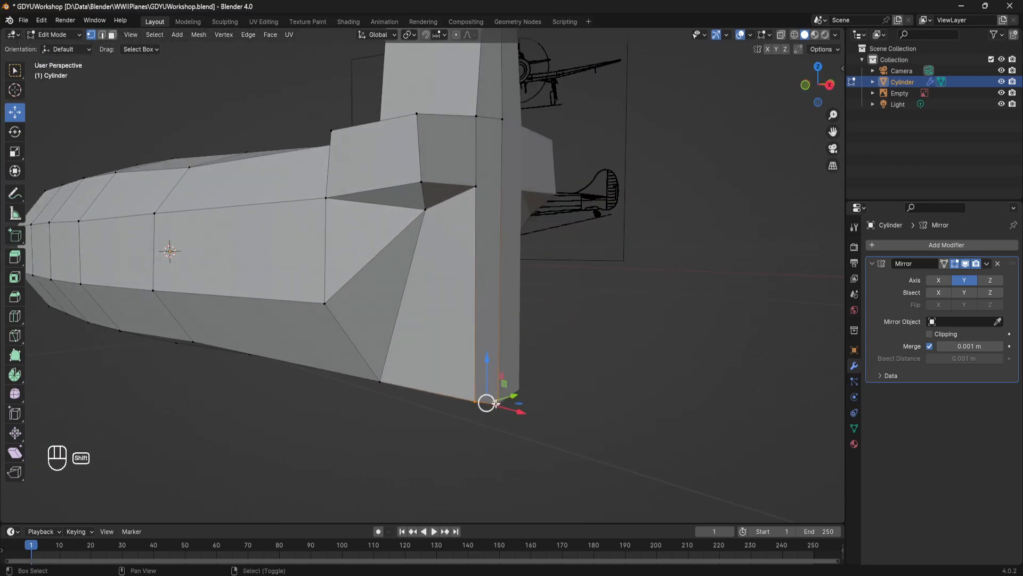
left_click_drag(487, 357, 487, 307)
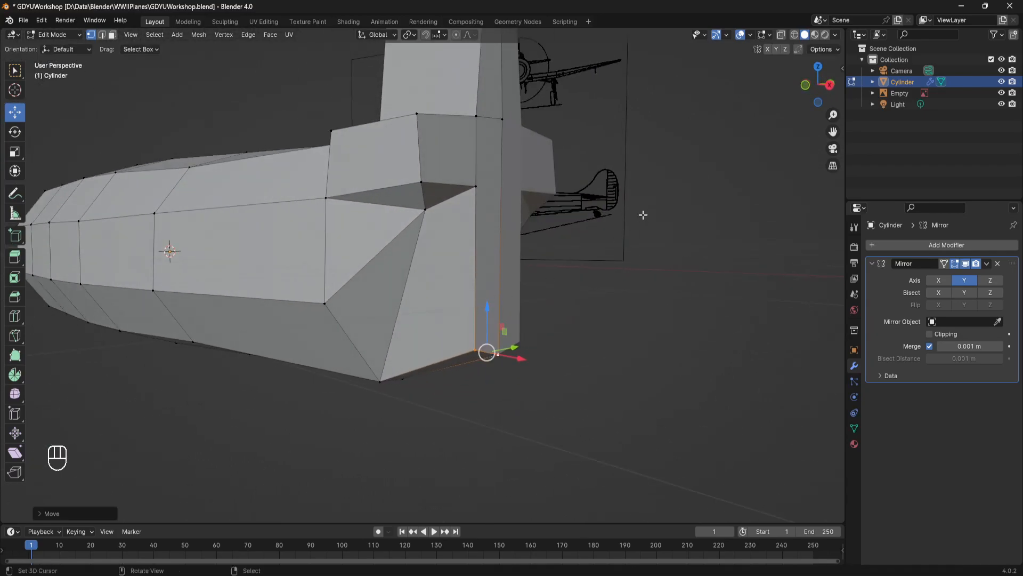
middle_click_drag(499, 295, 548, 299)
left_click_drag(514, 294, 510, 277)
mouse_move(510, 277)
middle_mouse_down()
mouse_move(448, 292)
mouse_move(507, 275)
middle_mouse_up()
Raise the tail block's two bottom front vertices along Z to smooth the fuselage's lower line.
right_click(372, 392)
middle_click_drag(372, 392, 352, 381)
right_click(396, 393, "shift")
key("g")
key("z")
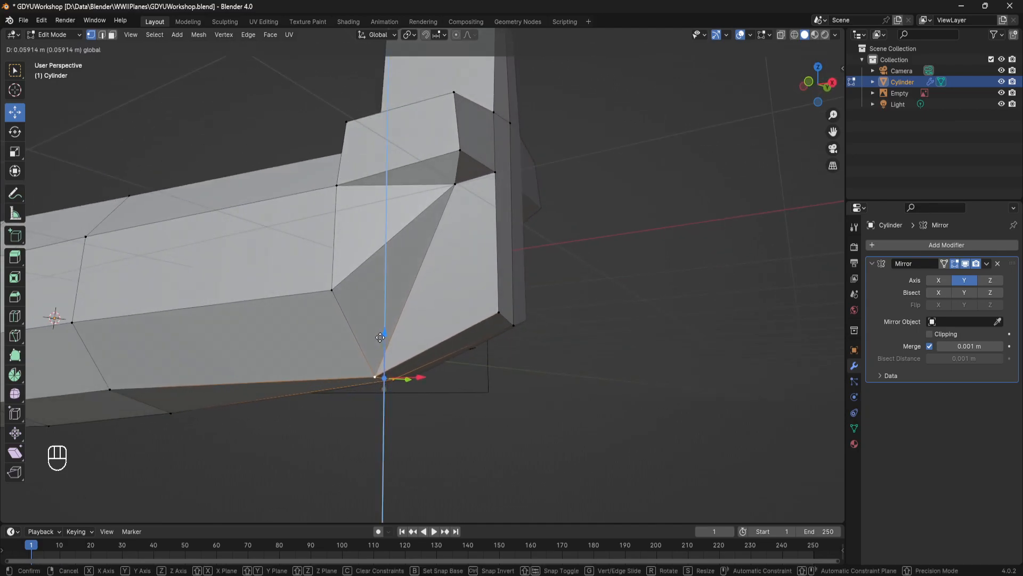
left_click_drag(377, 316, 377, 314)
Raise the fuselage's lower side vertex along Z and nudge the vertex beneath the tailplane stub along X and Z.
right_click(331, 290)
left_click_drag(334, 247, 335, 233)
middle_click_drag(441, 247, 497, 222)
left_click_drag(518, 220, 524, 221)
middle_click_drag(522, 221, 459, 221)
left_click_drag(413, 184, 414, 180)
middle_click_drag(414, 180, 386, 126)
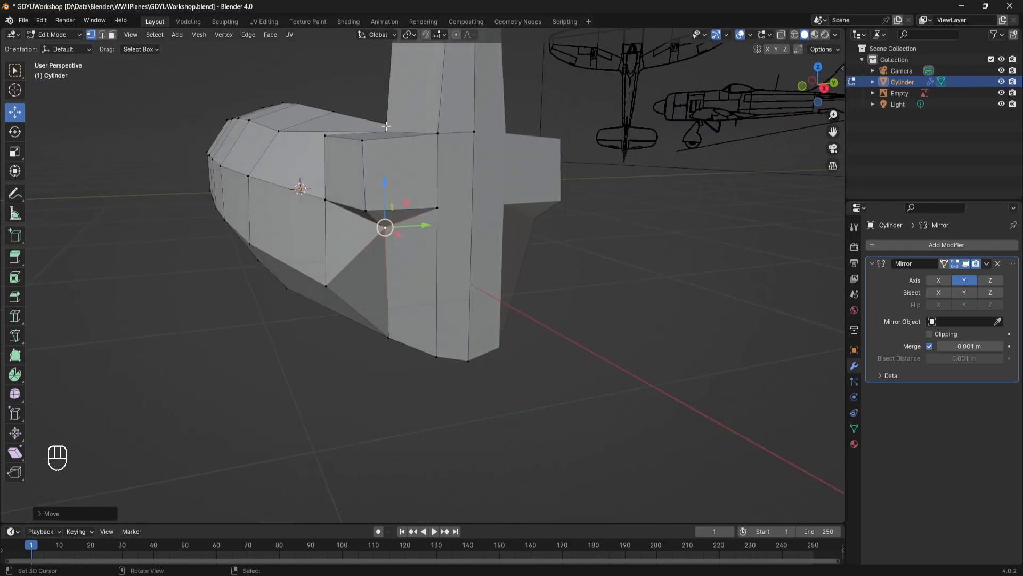
Select the tailplane stub's underside vertices and raise them along Z to thin the stub.
right_click(438, 208)
right_click(365, 210, "shift")
right_click(384, 228, "shift")
middle_click_drag(381, 228, 349, 189)
right_click(331, 201, "shift")
left_click_drag(368, 152, 363, 132)
Lower the tailplane stub's upper vertices and the tail's centre rear vertex slightly along Z.
middle_click_drag(363, 133, 326, 157)
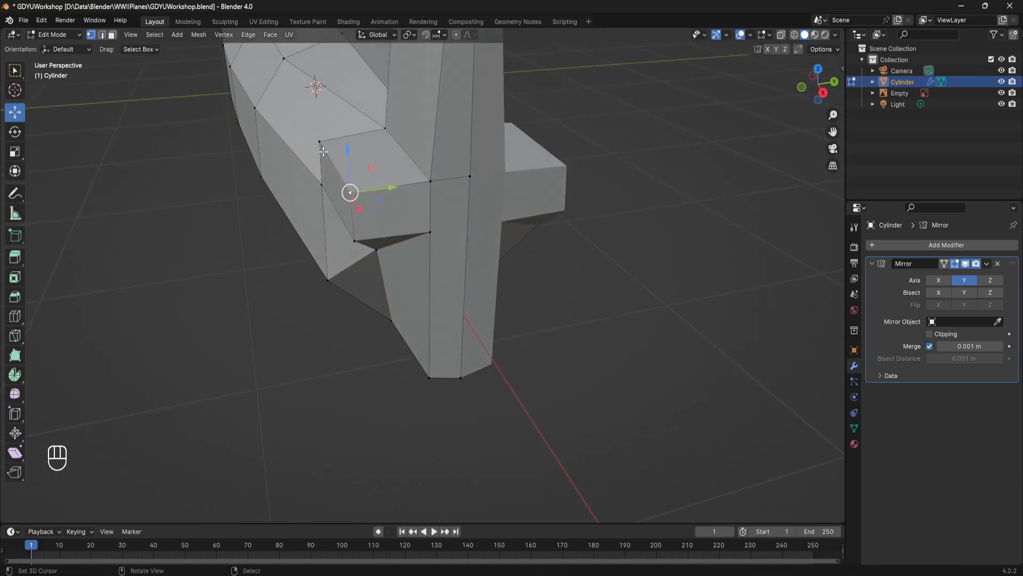
left_click_drag(371, 117, 370, 130)
right_click(470, 177)
left_click_drag(475, 137, 475, 147)
middle_click_drag(382, 177, 432, 157)
right_click(472, 161)
right_click(336, 154)
left_click_drag(343, 117, 344, 121)
right_click(475, 163)
Select the tailplane stub's outer side face and extrude it outward along Y by about 0.8 m.
middle_click_drag(344, 135, 384, 271)
right_click(338, 237)
right_click(347, 254)
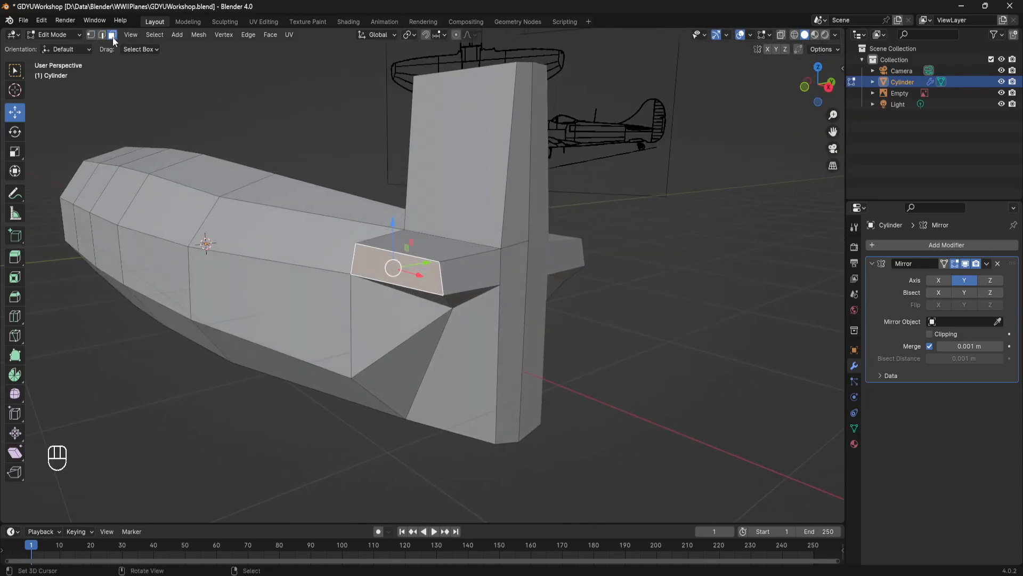
middle_click_drag(344, 248, 365, 288)
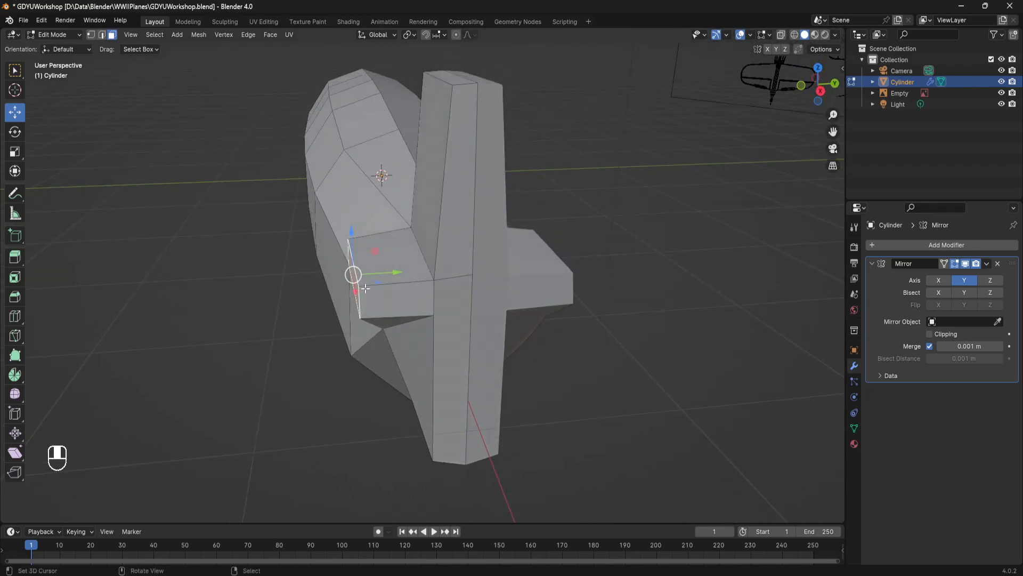
key("e")
key("y")
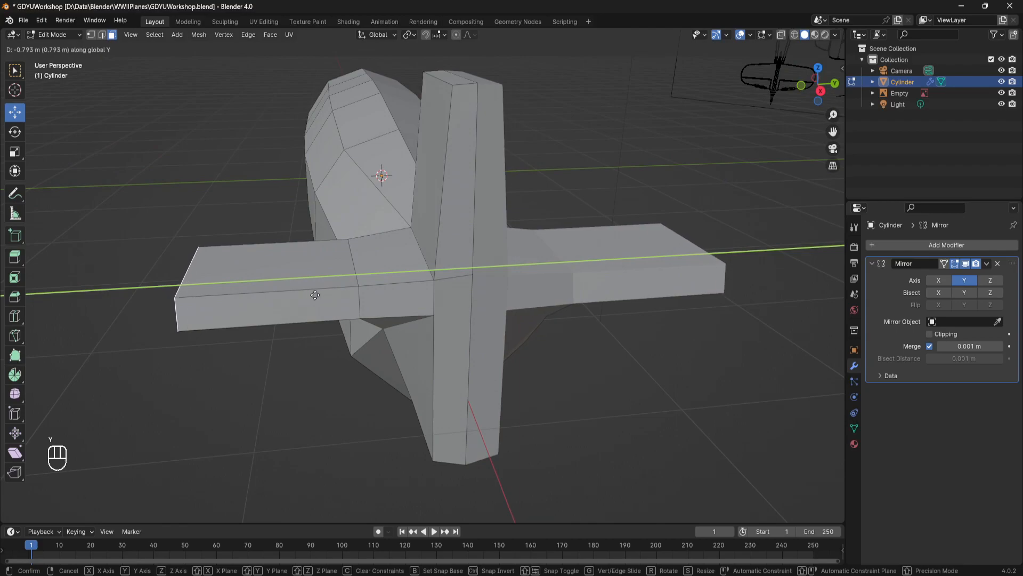
left_click(305, 294)
Taper the tailplane tip by shifting its rear corner vertices forward and its upper front corner rearward along X.
middle_click_drag(304, 294, 333, 296)
scroll(265, 304, "up", 2)
scroll(120, 254, "up", 7)
scroll(120, 255, "down", 7)
key("1")
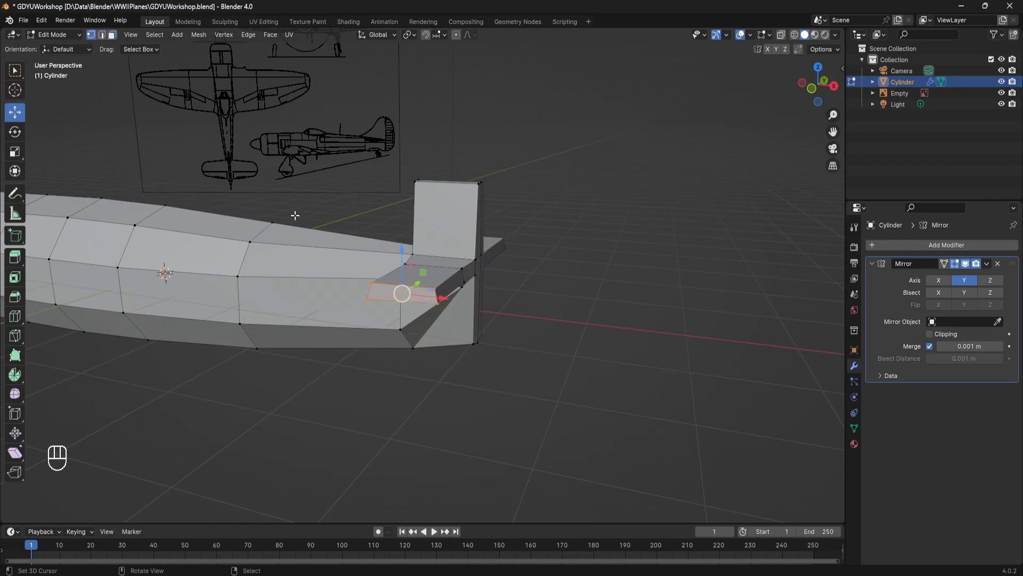
scroll(437, 292, "up", 4)
left_click_drag(481, 316, 469, 312)
right_click(465, 354)
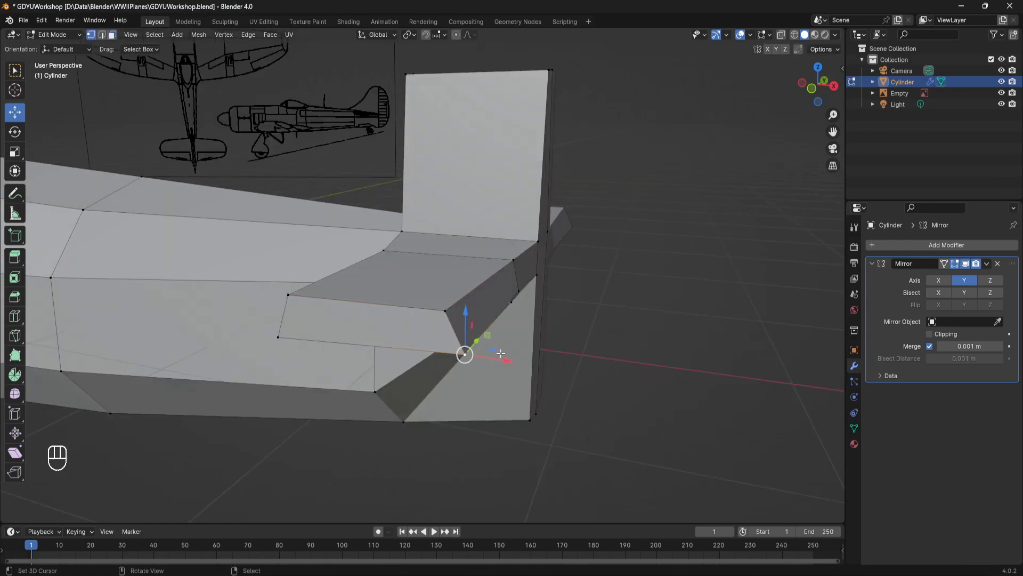
left_click_drag(557, 264, 547, 266)
left_click(288, 294)
left_click_drag(323, 300, 347, 303)
middle_click_drag(347, 304, 390, 292)
Thin the tailplane tip by raising its lower corner vertices and lowering an upper one along Z.
right_click(453, 300)
left_click_drag(442, 266, 442, 252)
right_click(632, 287)
left_click_drag(636, 246, 637, 232)
right_click(411, 278)
left_click(413, 232)
left_click_drag(423, 205, 423, 224)
middle_click_drag(423, 234, 461, 274)
left_click(443, 262)
Check the tapered tailplane in Object Mode and save the file.
key("Tab")
scroll(352, 244, "down", 3)
scroll(461, 273, "up", 3)
left_click(445, 309)
middle_click_drag(573, 300, 370, 288)
key("ctrl+s")
Knife-cut a vertical line near the centre down the rear face of the fin and tail block.
key("Tab")
scroll(370, 287, "down", 1)
scroll(389, 205, "up", 3)
key("a")
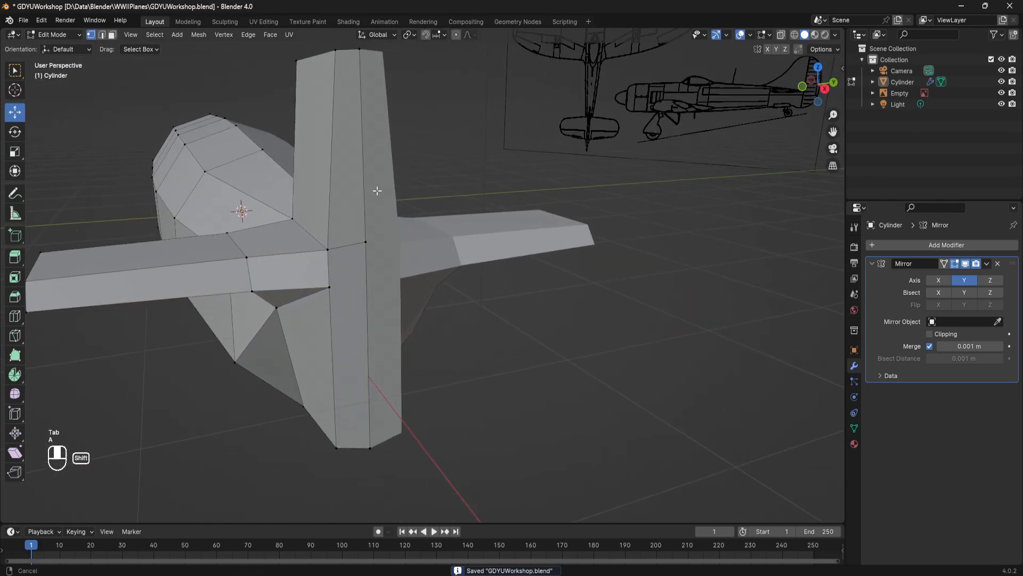
middle_click_drag(387, 201, 383, 243, "shift")
key("k")
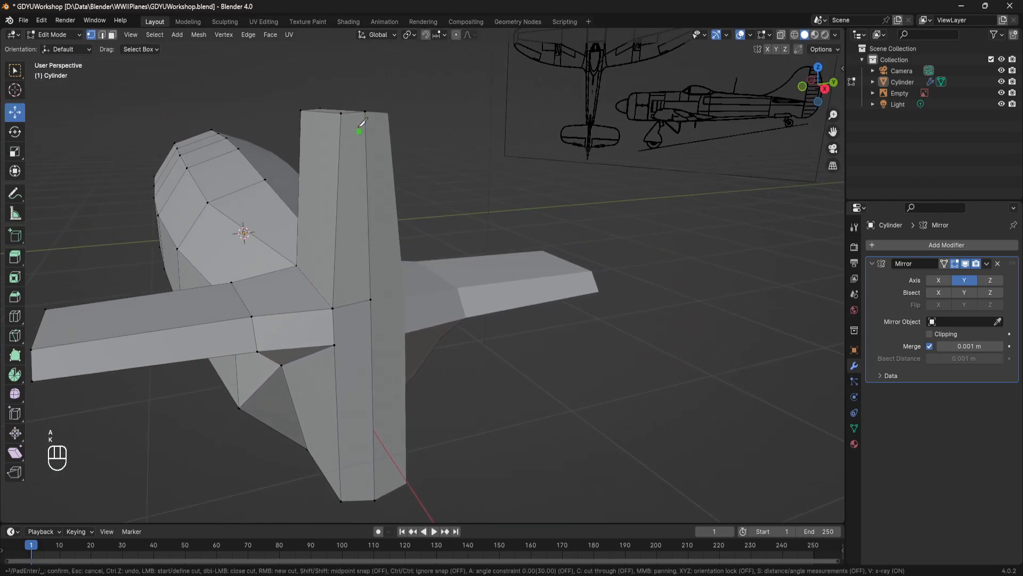
left_click(360, 128)
middle_click_drag(352, 482, 351, 423, "shift")
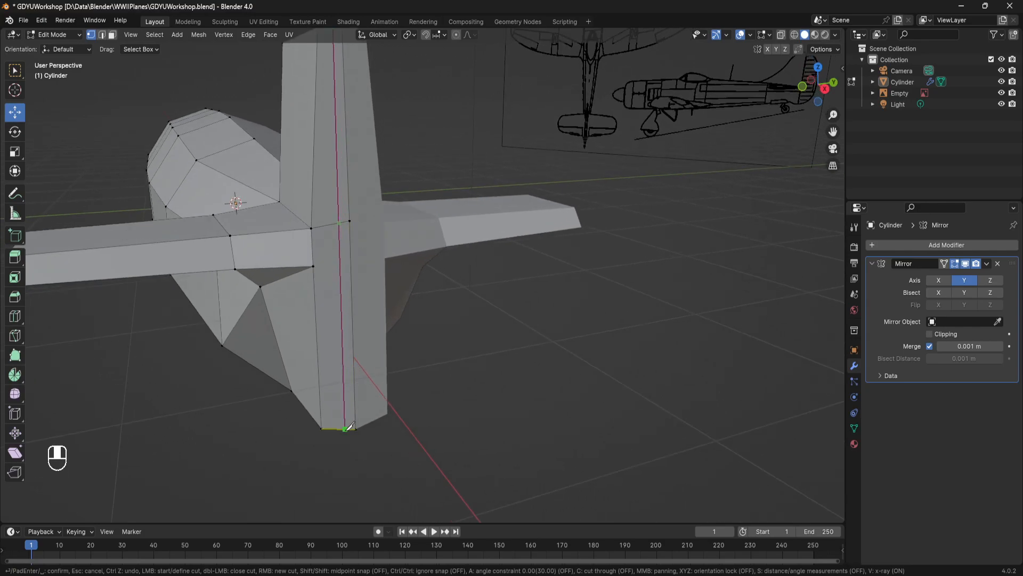
left_click(346, 428)
key("Return")
middle_click_drag(346, 428, 315, 303)
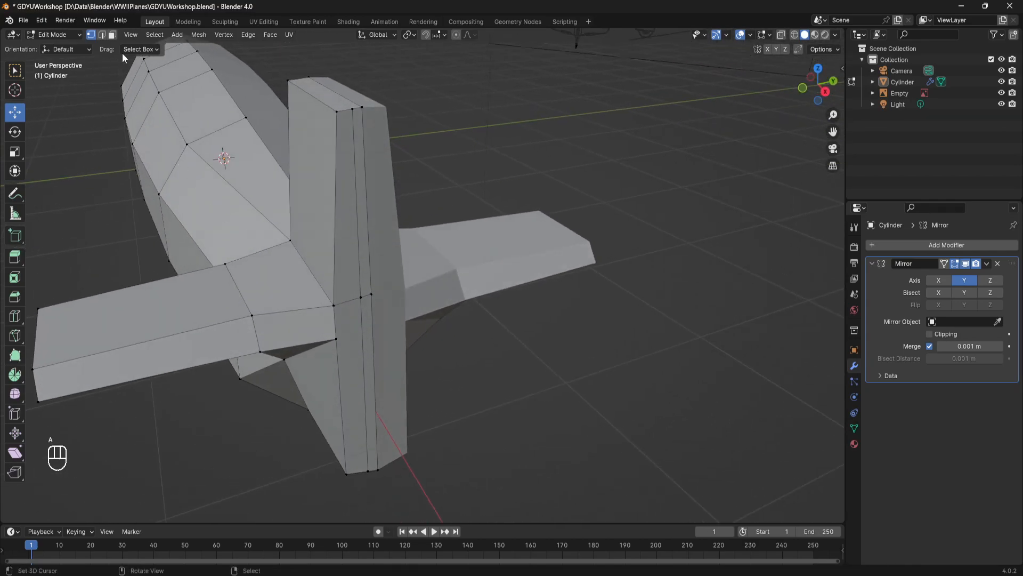
Select the two narrow centre faces on the tail's rear and extrude them rearward along X as a rudder strip.
left_click(360, 185)
left_click(365, 337, "shift")
middle_click_drag(365, 337, 349, 359)
key("e")
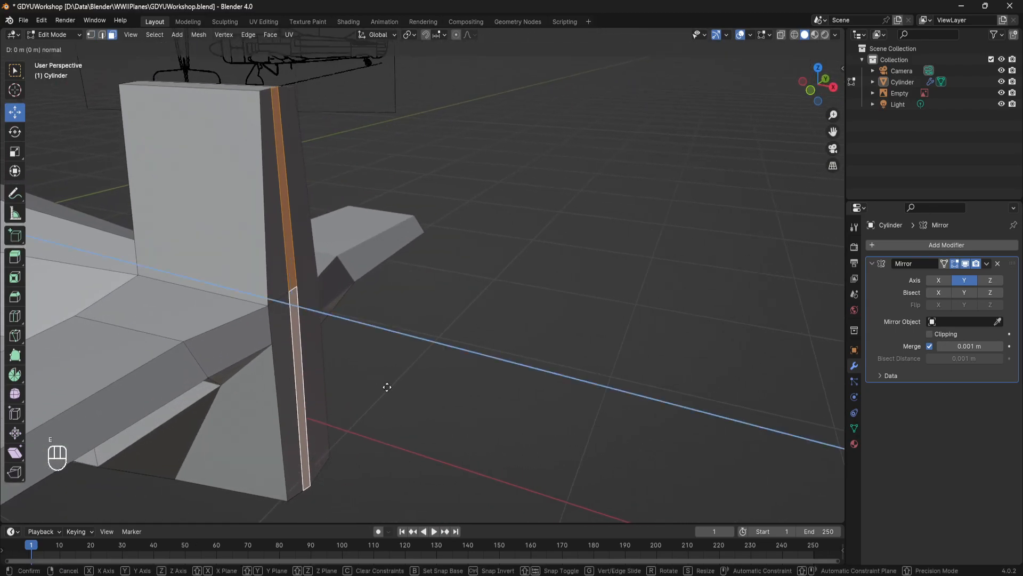
key("x")
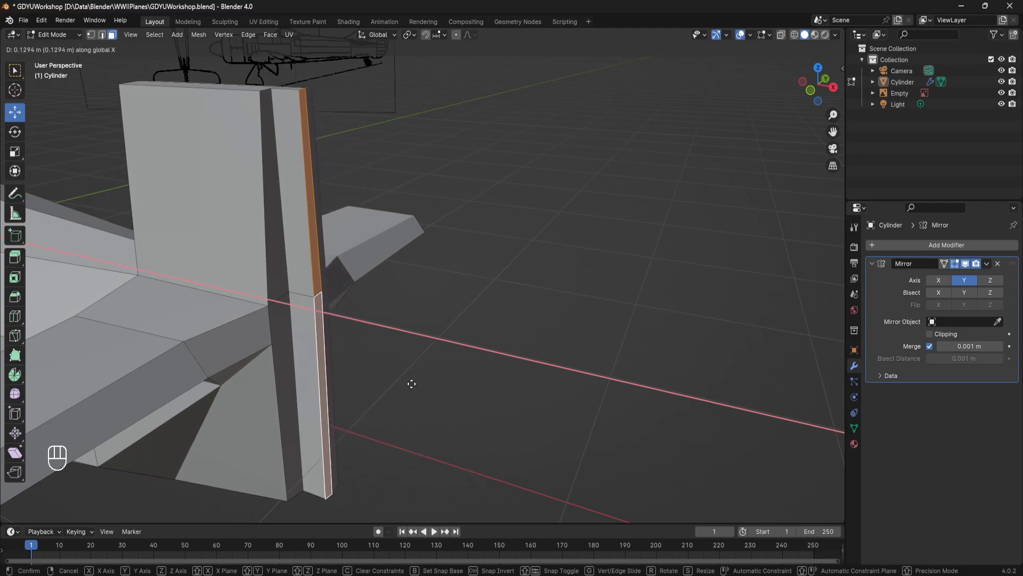
left_click(428, 385)
middle_click_drag(425, 378, 443, 355)
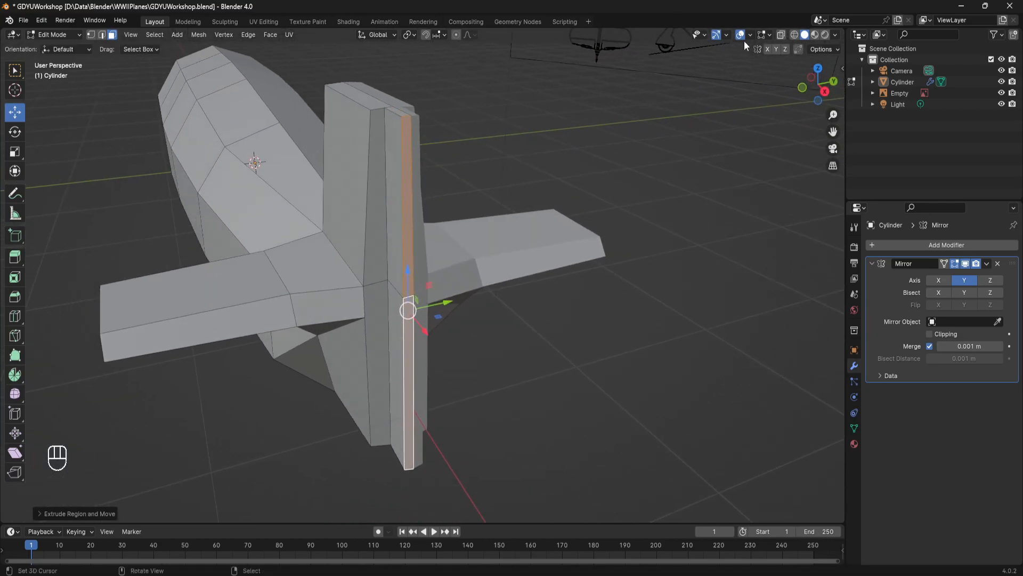
Turn on X-ray and delete the two hidden inner faces along the rudder strip's centre.
left_click(782, 34)
scroll(503, 219, "up", 3)
middle_click_drag(503, 219, 555, 219)
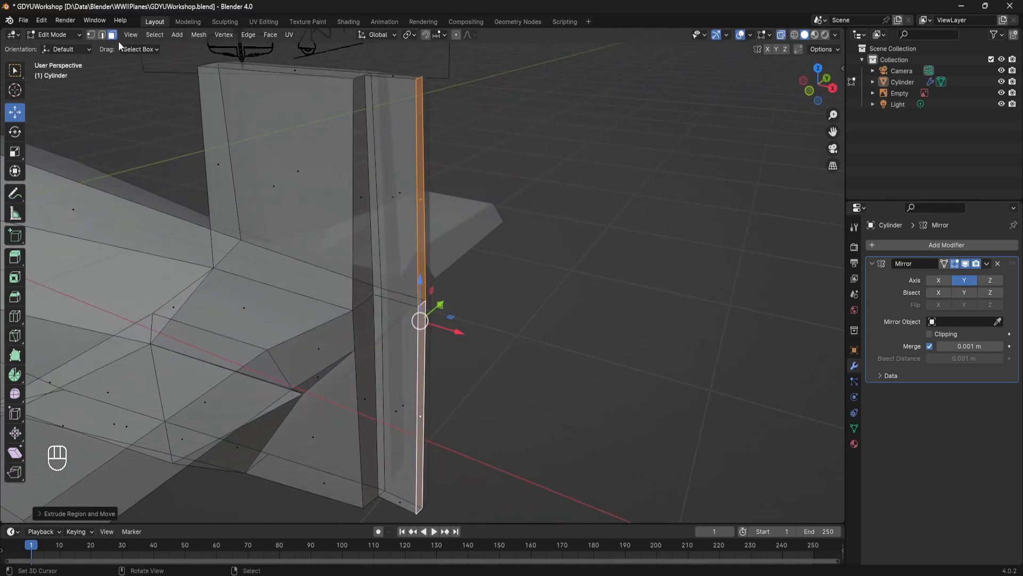
left_click(393, 182)
left_click(404, 402, "shift")
middle_click_drag(404, 402, 123, 89)
key("x")
left_click(417, 207)
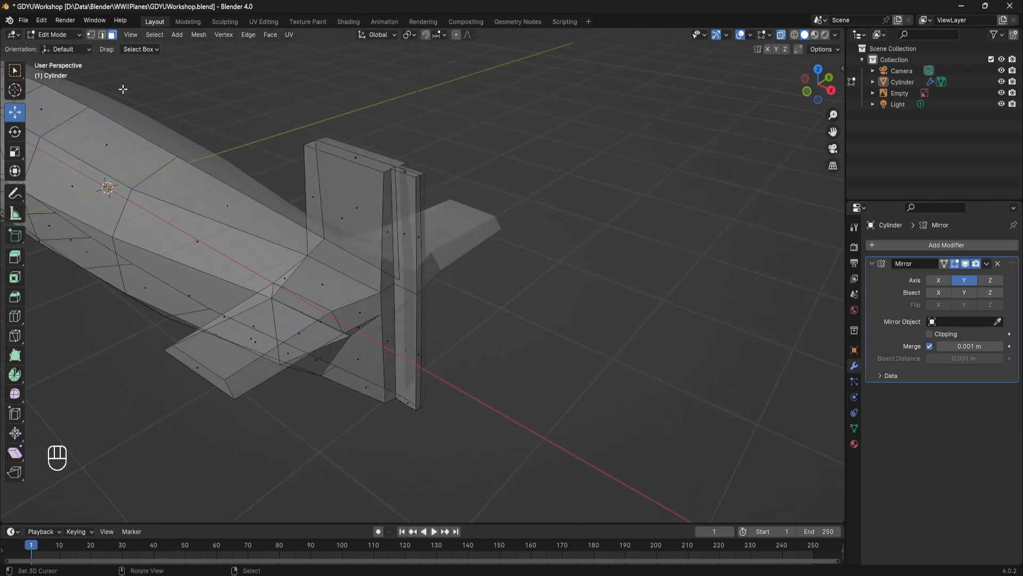
Bevel the rudder's ends by lowering its top rear vertex and raising its bottom rear vertex along Z.
middle_click_drag(427, 215, 433, 158, "shift")
left_click_drag(419, 97, 419, 121)
left_click(416, 473)
left_click_drag(419, 429, 413, 416)
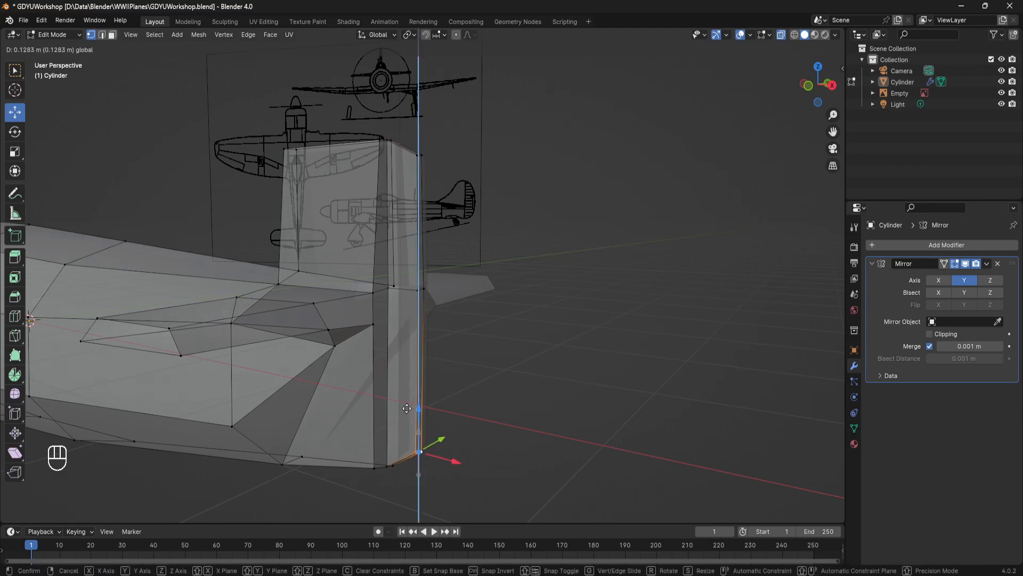
left_click_drag(406, 409, 407, 408)
Select the rudder's bottom, middle and top rear vertices together and shift them slightly along X.
middle_click_drag(429, 347, 449, 357)
left_click(423, 292, "shift")
left_click(427, 160, "shift")
left_click_drag(467, 306, 469, 300)
Check the tail in Object Mode with wireframe, Material Preview and Solid shading, and save the file.
key("Tab")
middle_click_drag(469, 299, 478, 344)
left_click(794, 35)
scroll(490, 245, "down", 6)
scroll(490, 244, "up", 2)
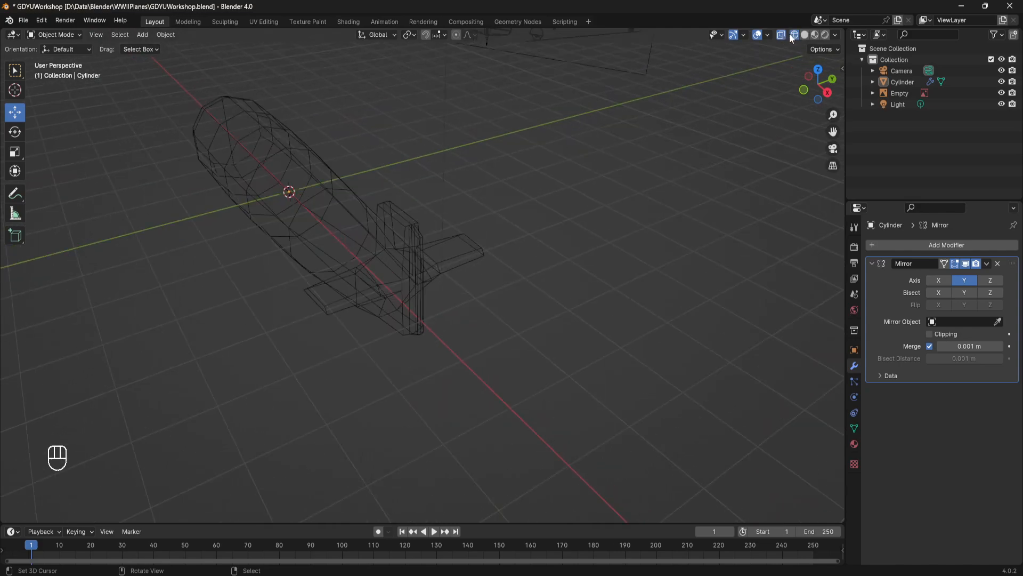
left_click(815, 35)
left_click(781, 36)
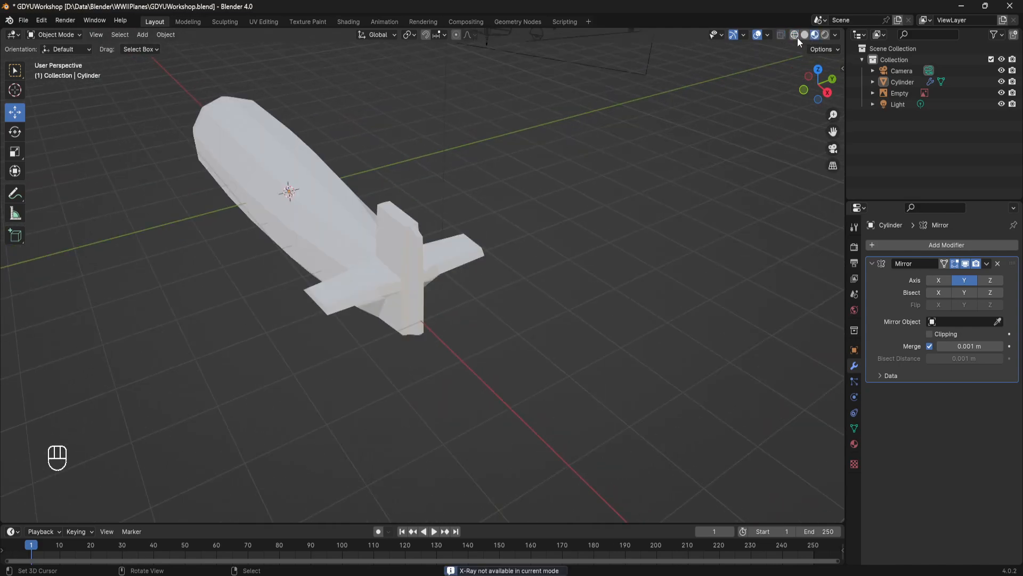
mouse_move(417, 277)
middle_mouse_down()
mouse_move(481, 258)
mouse_move(461, 262)
middle_mouse_up()
left_click(804, 35)
middle_click_drag(487, 223, 437, 251)
key("ctrl+s")
Shift a lower tail vertex beneath the tailplane forward along X and check the result in Object Mode.
scroll(506, 242, "up", 5)
scroll(341, 260, "down", 8)
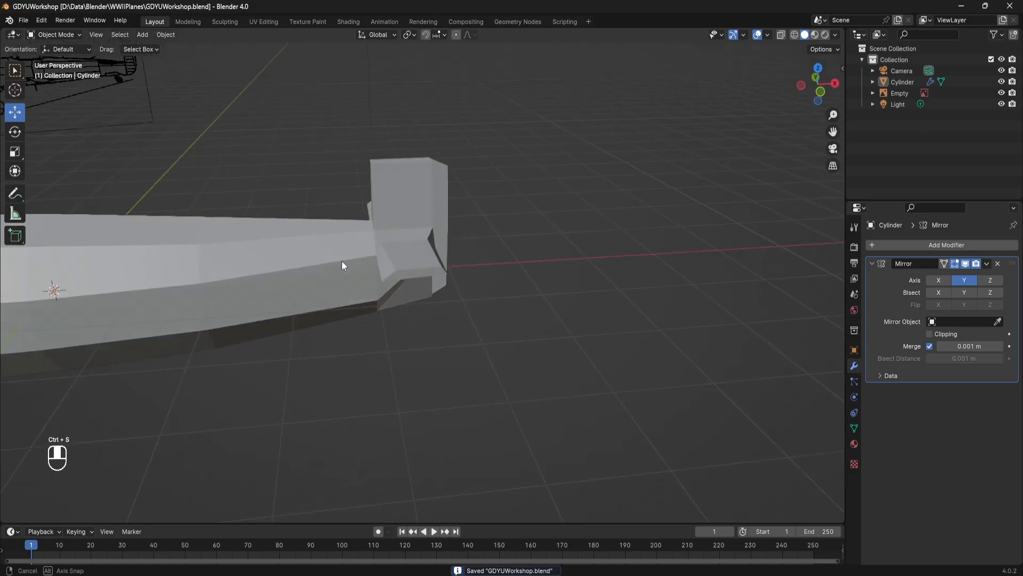
scroll(323, 255, "up", 8)
key("Tab")
left_click(373, 310)
left_click_drag(411, 310, 387, 307)
mouse_move(391, 307)
middle_mouse_down()
mouse_move(416, 283)
mouse_move(314, 314)
mouse_move(329, 347)
mouse_move(390, 327)
middle_mouse_up()
key("Tab")
scroll(315, 315, "down", 4)
scroll(395, 330, "up", 5)
middle_click_drag(449, 256, 427, 341, "shift")
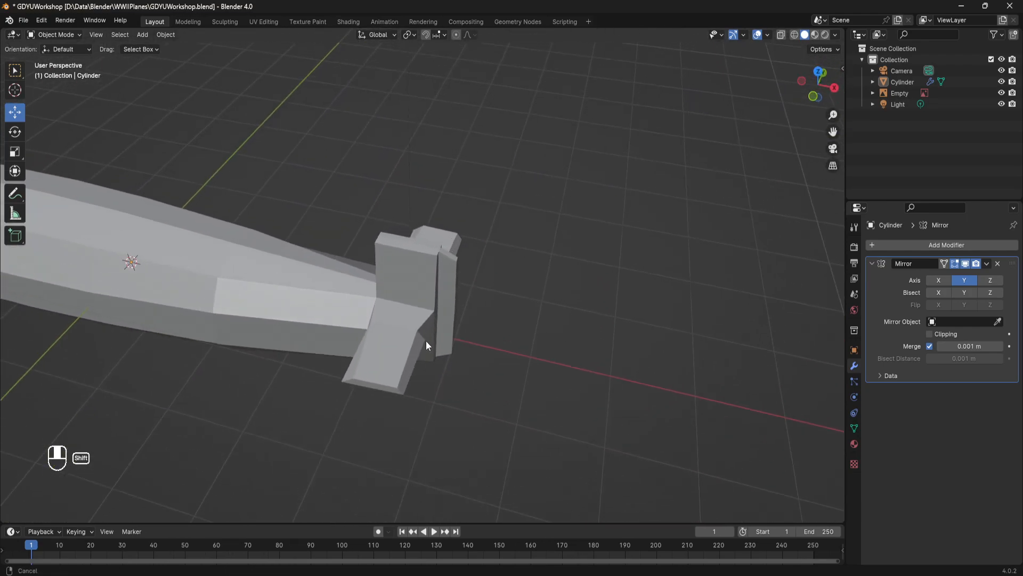
Nudge the fin's upper rear vertex and the tail block's lower rear vertex along X, and save the file.
scroll(433, 333, "up", 5)
key("Tab")
right_click(459, 247)
left_click_drag(498, 258, 499, 258)
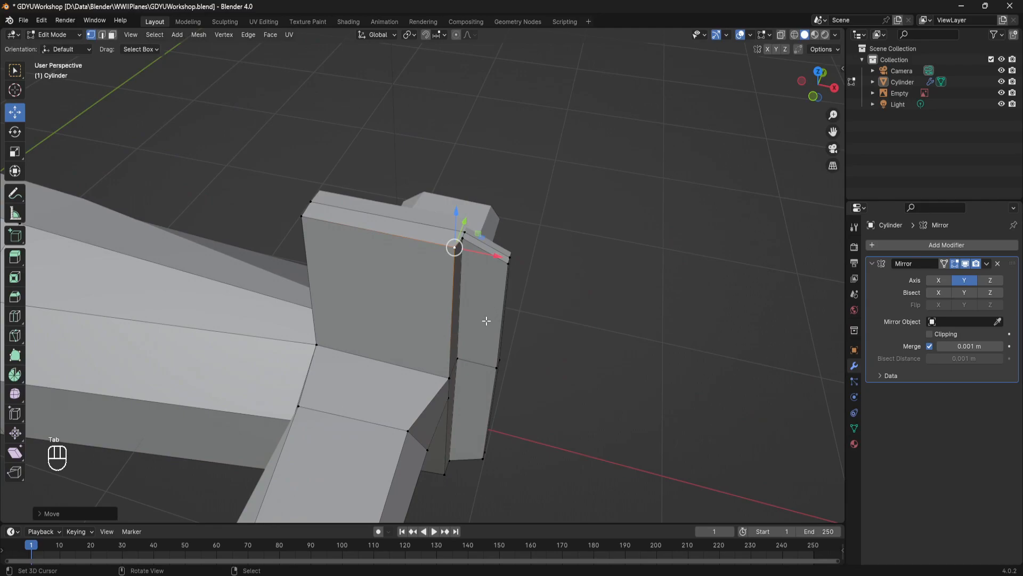
middle_click_drag(498, 258, 387, 217)
right_click(405, 370)
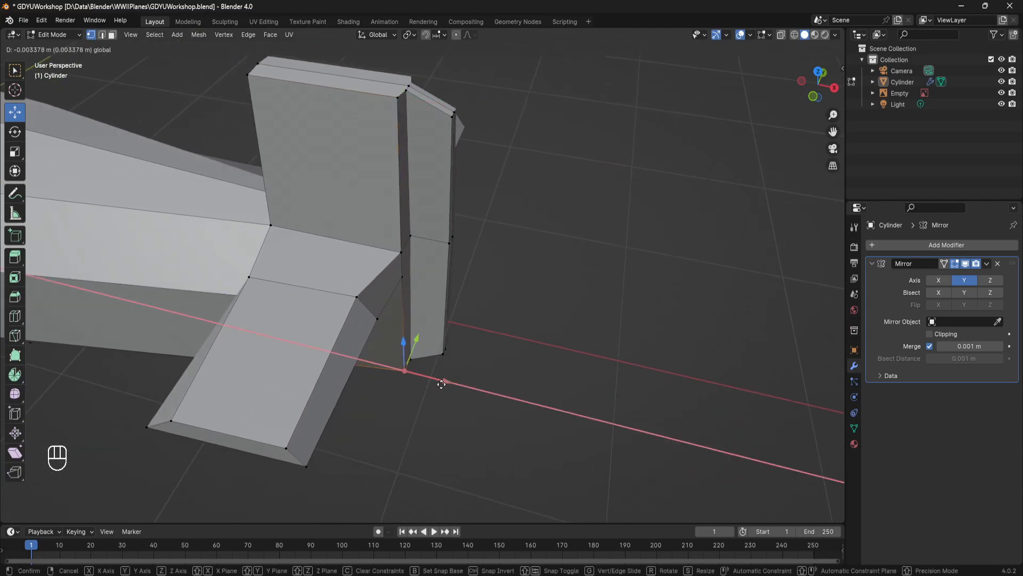
key("Tab")
key("ctrl+s")
Slant the fin's leading edge by moving its two upper front vertices rearward along X, and save the file.
middle_click_drag(487, 361, 469, 313)
mouse_move(410, 275)
middle_mouse_down()
mouse_move(459, 284)
mouse_move(414, 289)
middle_mouse_up()
key("Tab")
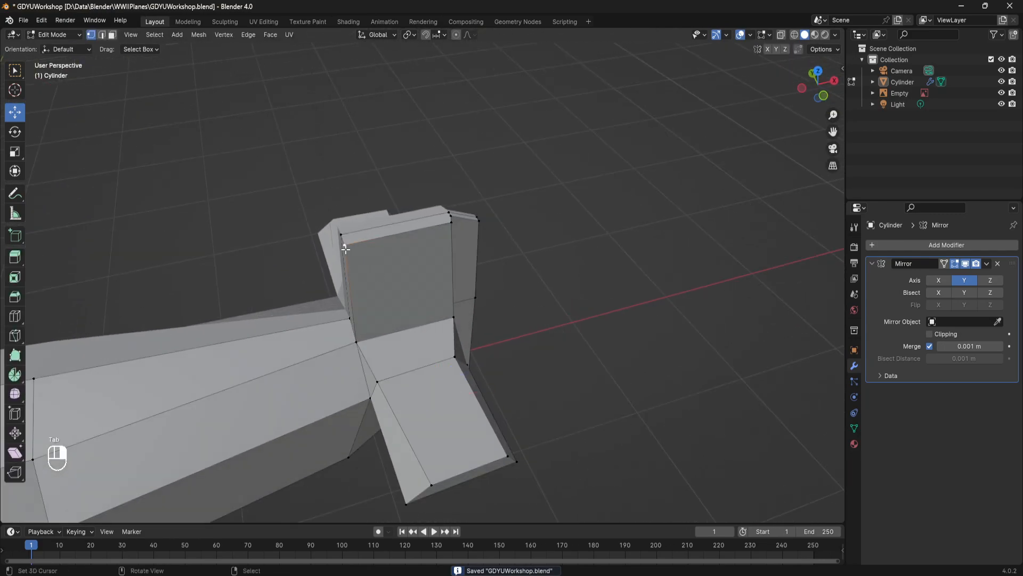
left_click_drag(378, 236, 408, 231)
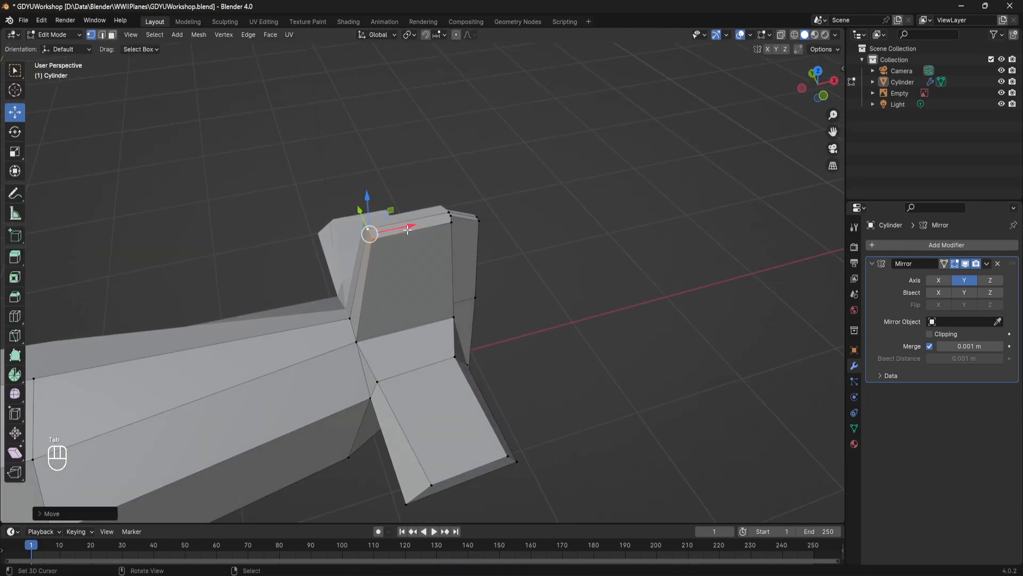
middle_click_drag(407, 231, 385, 231)
right_click(384, 238)
left_click_drag(412, 231, 416, 231)
key("Tab")
middle_click_drag(463, 262, 437, 239)
key("ctrl+s")
Narrow the tail's rear by moving its lower, middle and upper outer vertices inward along Y.
middle_click_drag(413, 302, 361, 300)
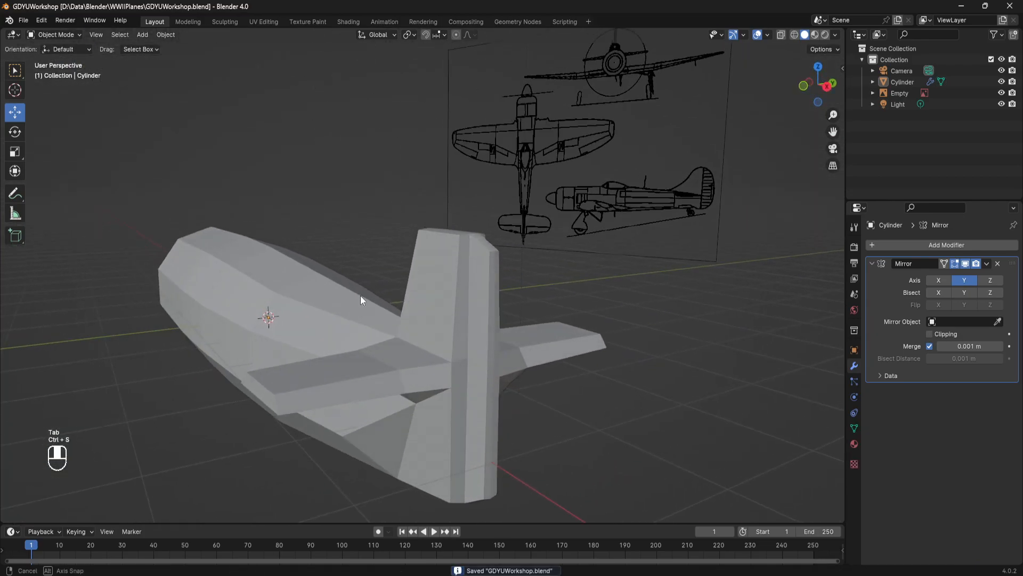
scroll(342, 302, "down", 4)
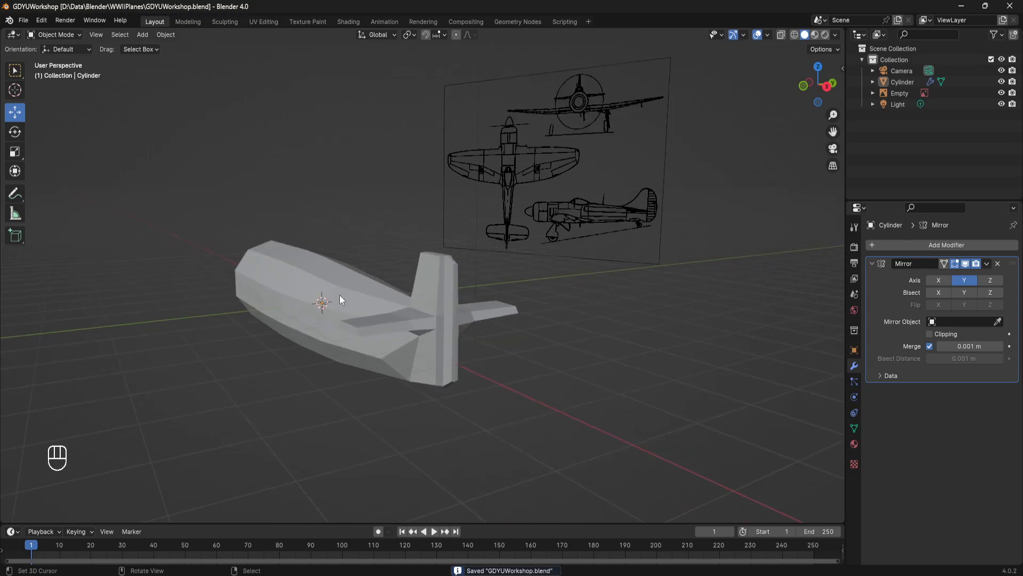
middle_click_drag(340, 295, 372, 296)
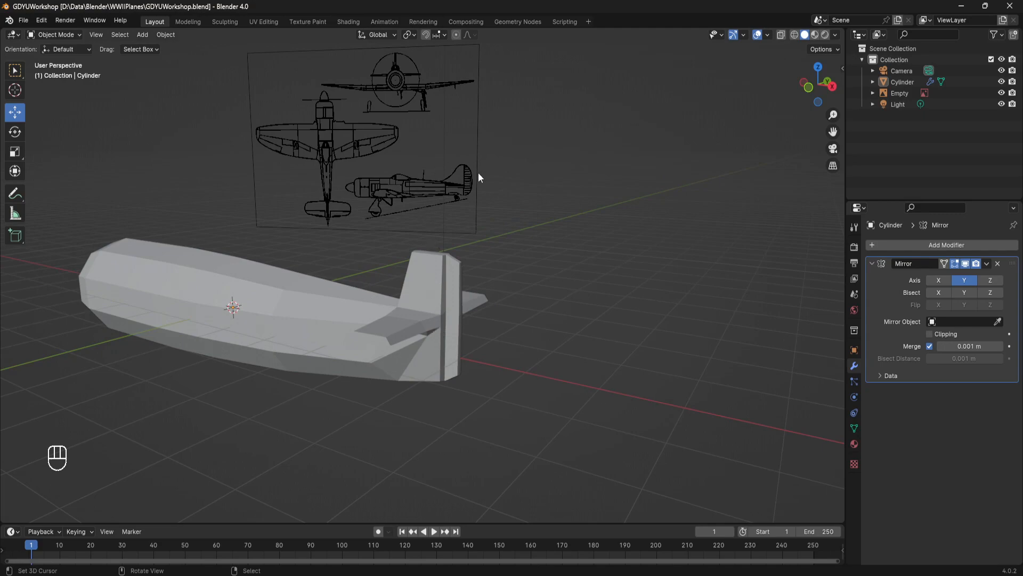
middle_click_drag(394, 345, 387, 383)
key("Tab")
key("Tab")
key("Tab")
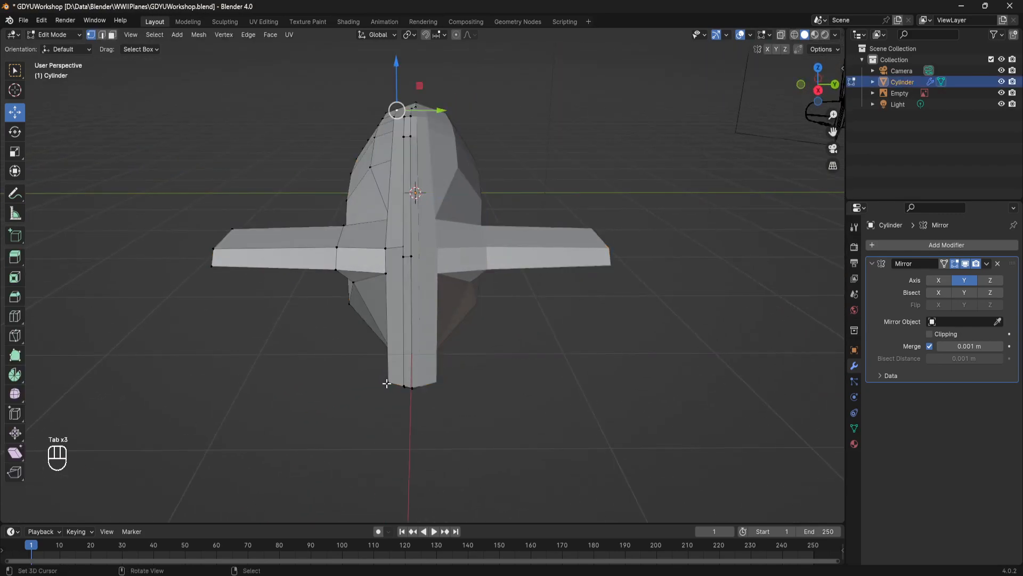
left_click_drag(432, 384, 446, 382)
left_click(386, 274)
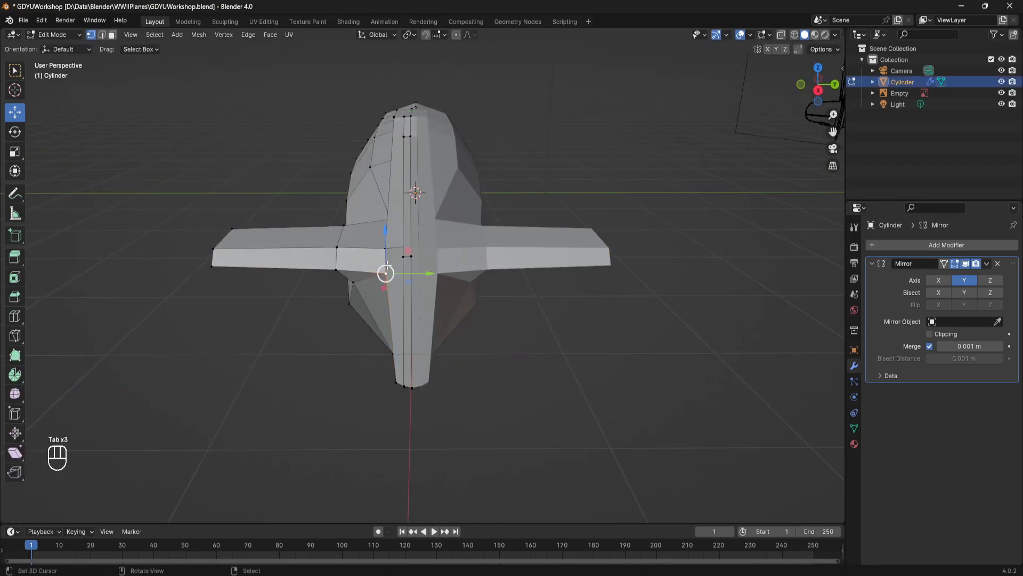
left_click_drag(430, 261, 438, 261)
left_click(395, 114)
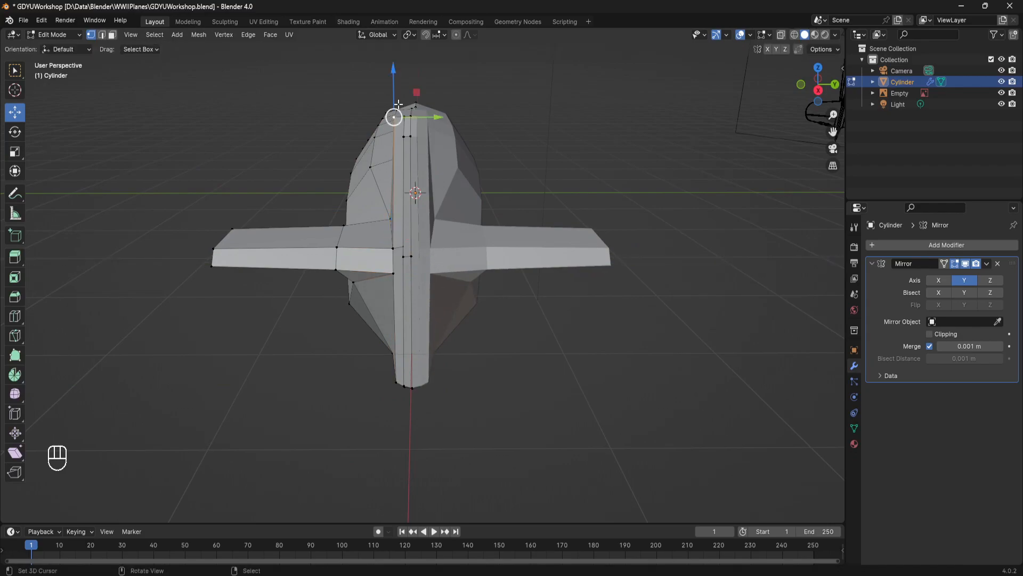
left_click_drag(444, 117, 448, 116)
Thin the fin's front edge by moving its outer vertex inward along Y, and adjust the tail's bottom outer vertex.
middle_click_drag(449, 118, 666, 146)
right_click(440, 283)
left_click_drag(404, 284, 394, 284)
middle_click_drag(394, 284, 201, 246)
right_click(391, 396)
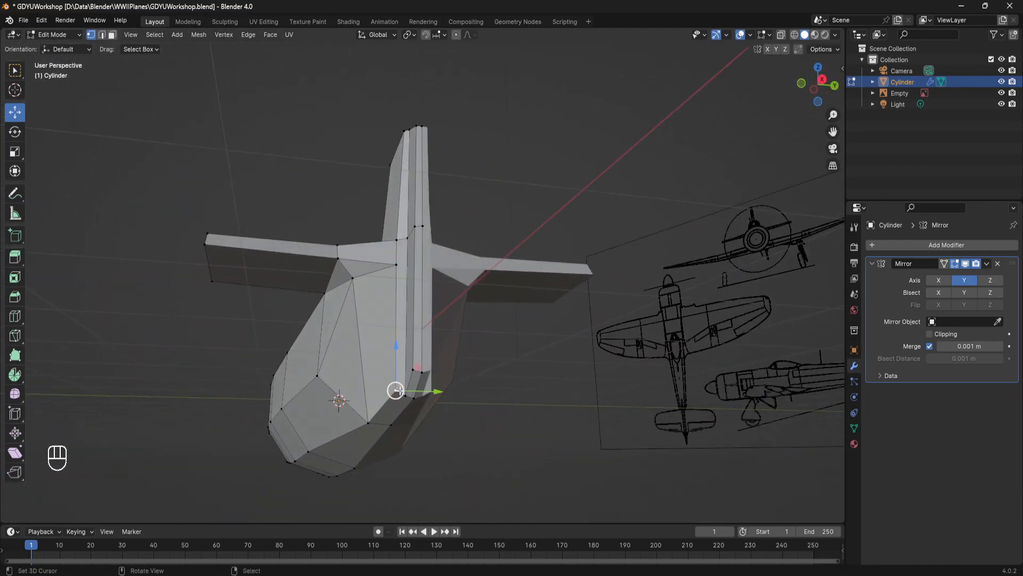
middle_click_drag(396, 391, 399, 389)
left_click_drag(429, 387, 430, 431)
key("Tab")
mouse_move(430, 431)
middle_mouse_down()
mouse_move(495, 459)
mouse_move(439, 450)
middle_mouse_up()
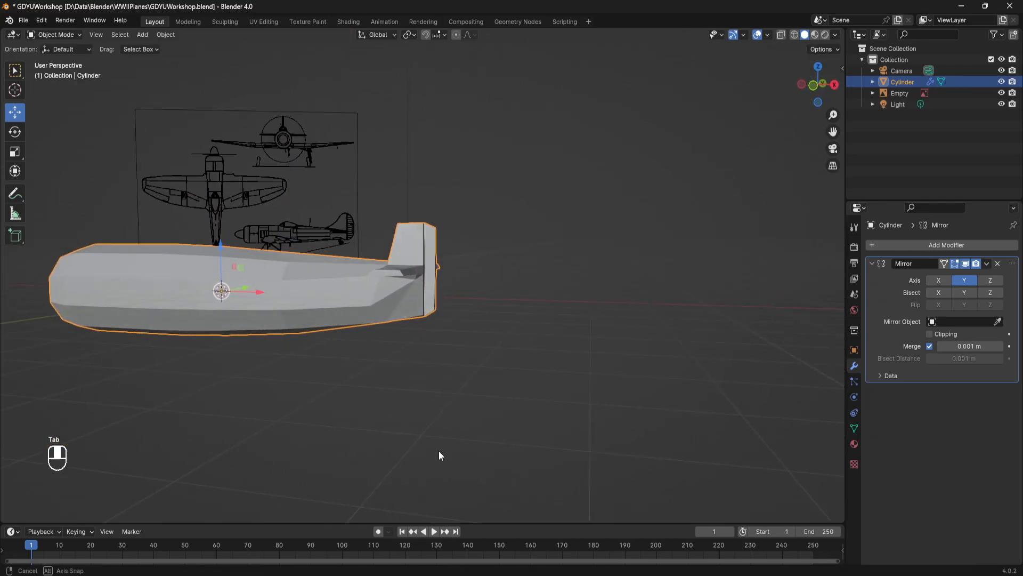
Raise the fuselage's bottom vertex ahead of the tail slightly along Z and save the file.
key("Tab")
scroll(411, 418, "up", 3)
key("a")
left_click_drag(283, 290, 283, 287)
key("Tab")
middle_click_drag(310, 326, 316, 353)
right_click(457, 376)
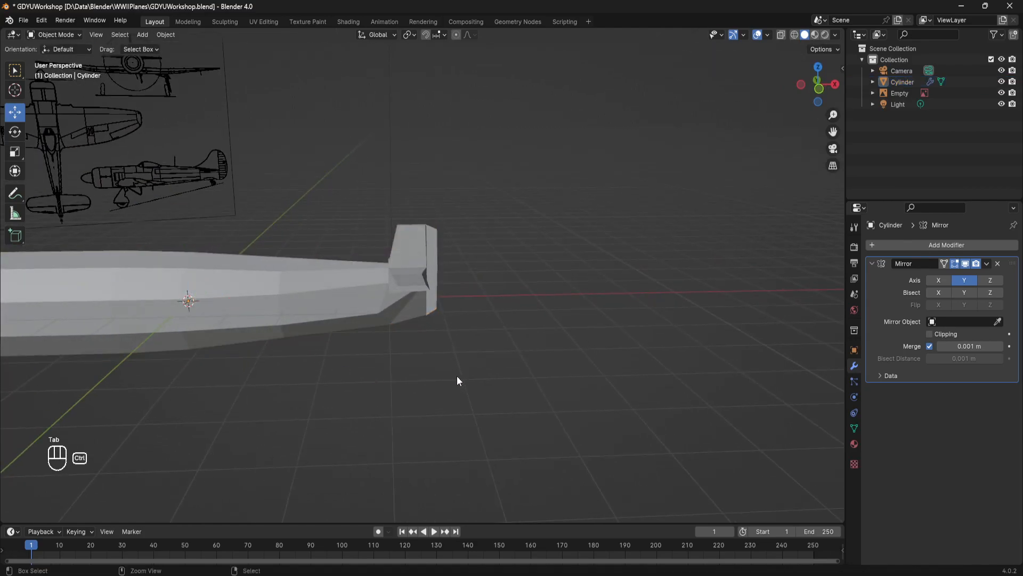
key("ctrl+s")
With X-ray on, box-select the tail's lower vertices, raise them along Z and save the file.
middle_click_drag(460, 358, 389, 318)
scroll(428, 343, "up", 2)
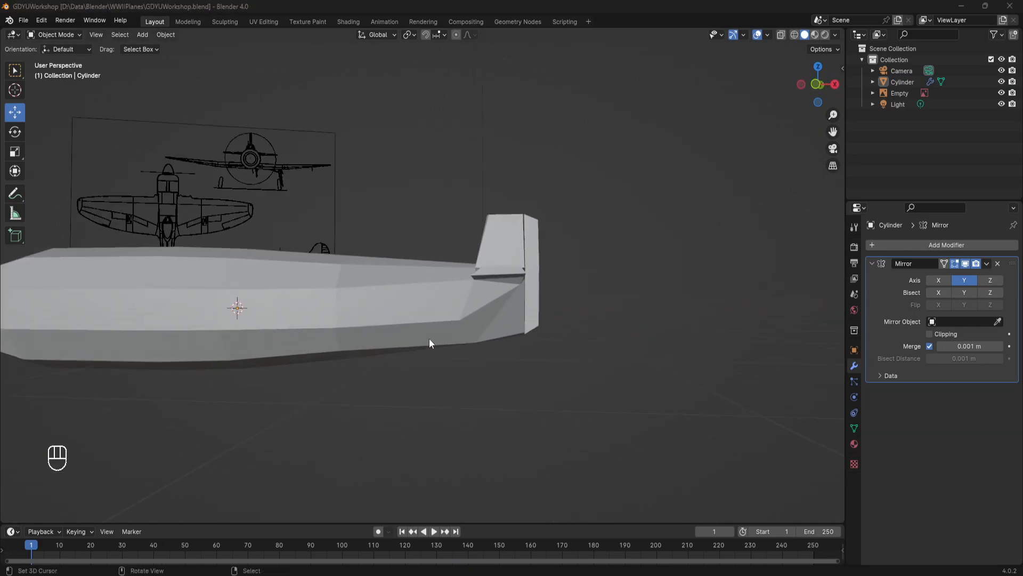
key("Tab")
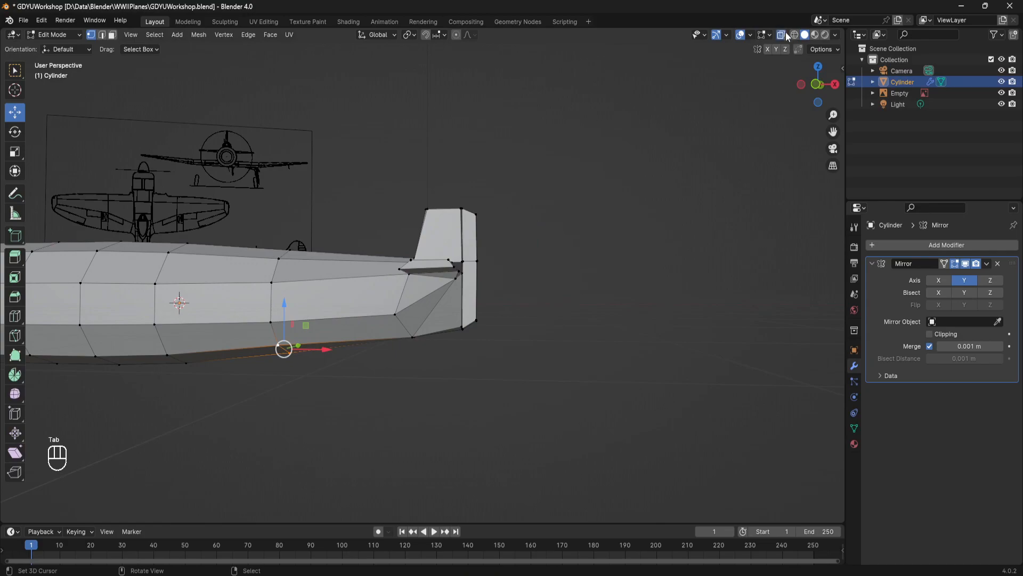
left_click(782, 34)
key("alt+a")
left_click_drag(527, 370, 383, 297)
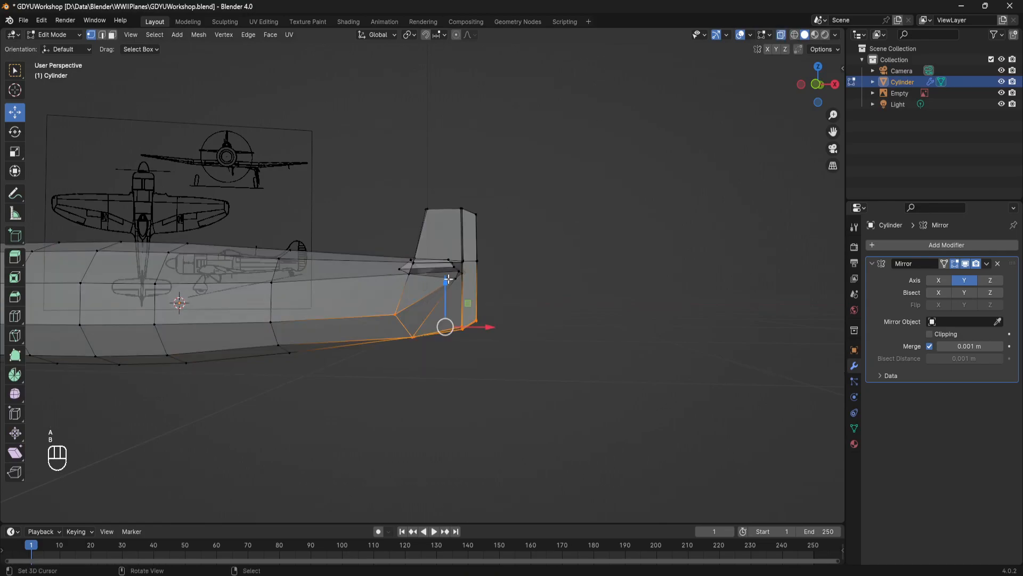
key("g")
key("z")
left_click_drag(436, 265, 435, 265)
key("Tab")
middle_click_drag(461, 266, 531, 353)
key("Tab")
right_click(496, 284)
key("ctrl+s")
left_click_drag(540, 341, 548, 345)
left_click(406, 346)
middle_click_drag(403, 346, 345, 329)
middle_click_drag(345, 330, 421, 382, "shift")
key("ctrl+s")
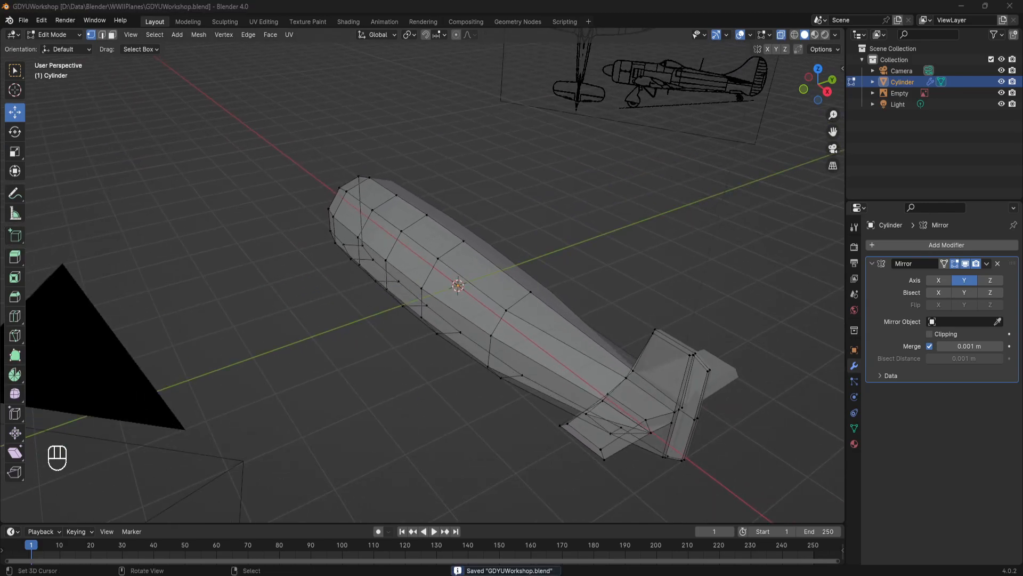
Select two adjacent faces on the forward fuselage's lower side as the wing root and lower them slightly along Z.
right_click(375, 287)
middle_click_drag(374, 310, 446, 283)
middle_click_drag(337, 369, 385, 272, "shift")
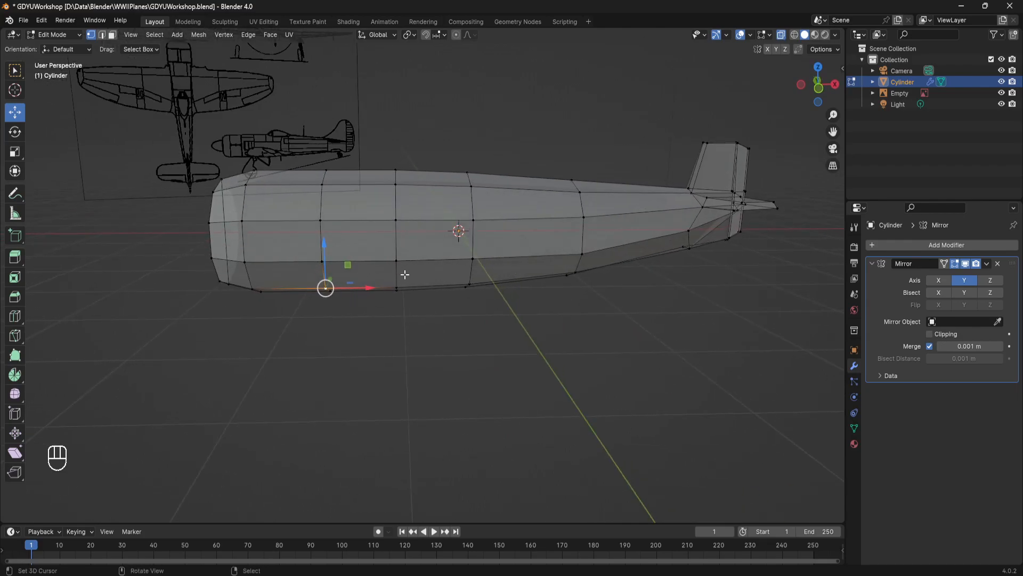
left_click(112, 34)
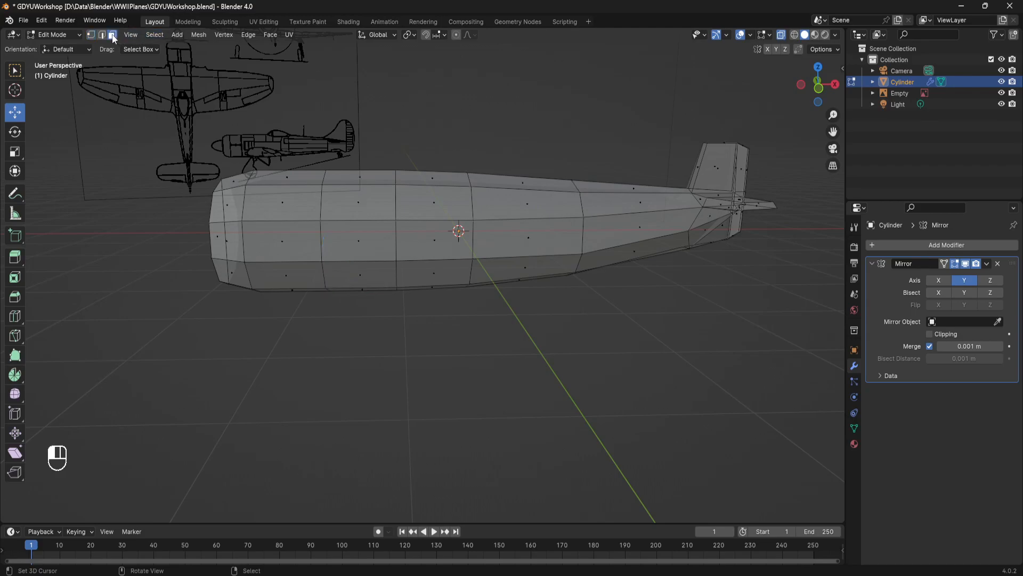
left_click(360, 279)
left_click(417, 272, "shift")
middle_click_drag(374, 274, 500, 334)
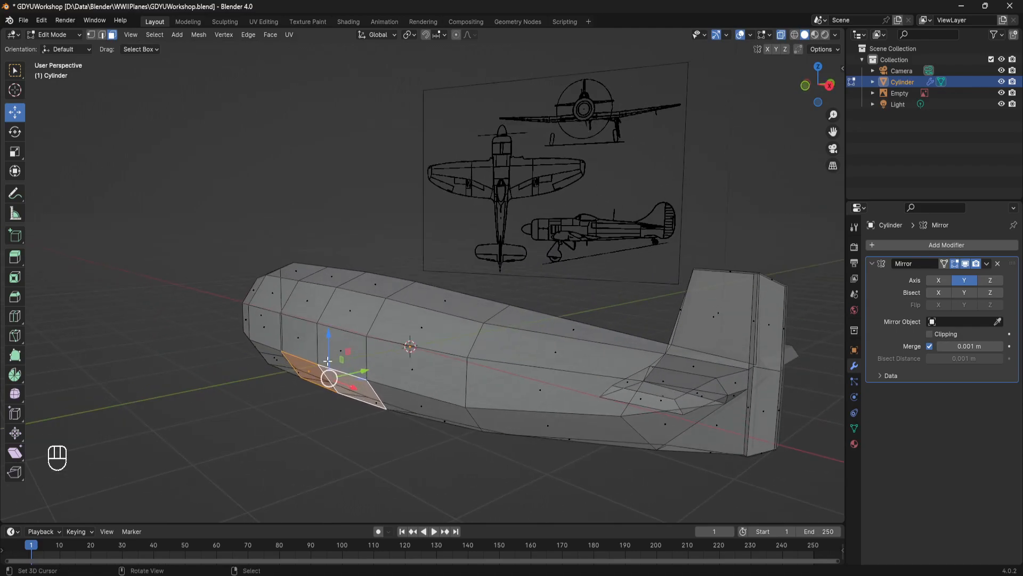
middle_click_drag(395, 344, 425, 241)
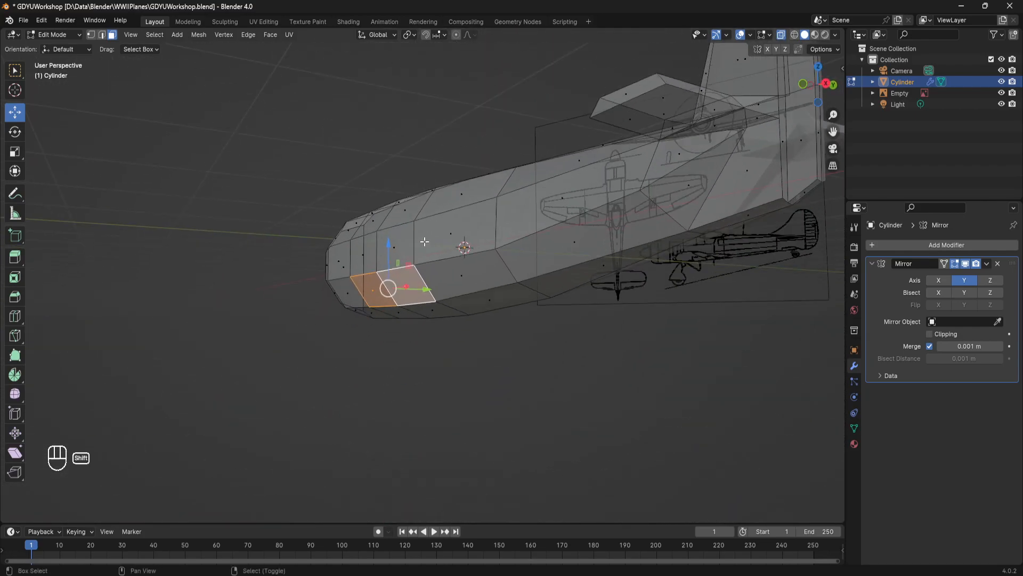
middle_click_drag(406, 304, 413, 298)
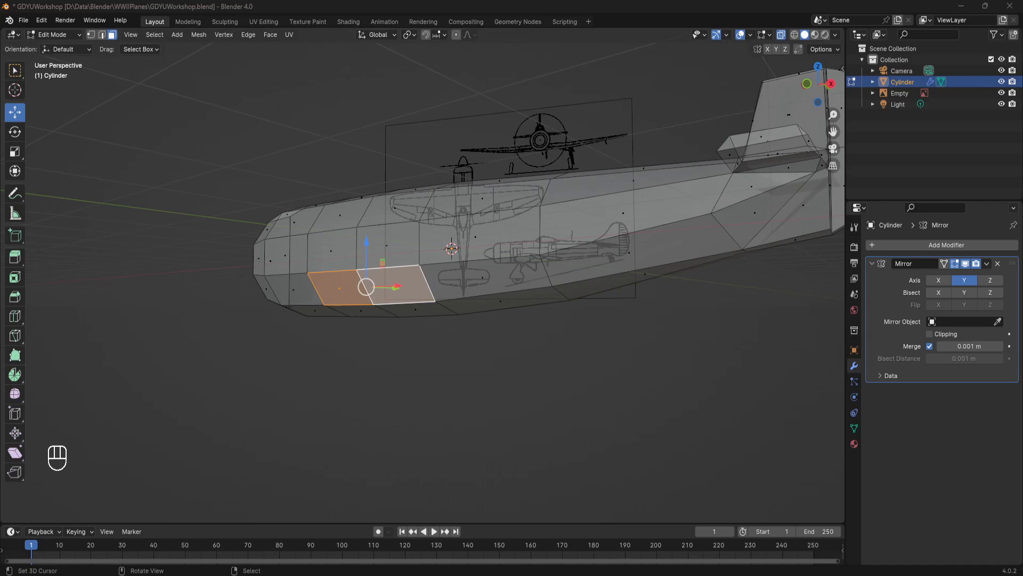
left_click_drag(363, 241, 369, 250)
middle_click_drag(369, 250, 353, 298)
Try to extrude the two wing root faces outward along their normals, and undo the extrusion.
key("e")
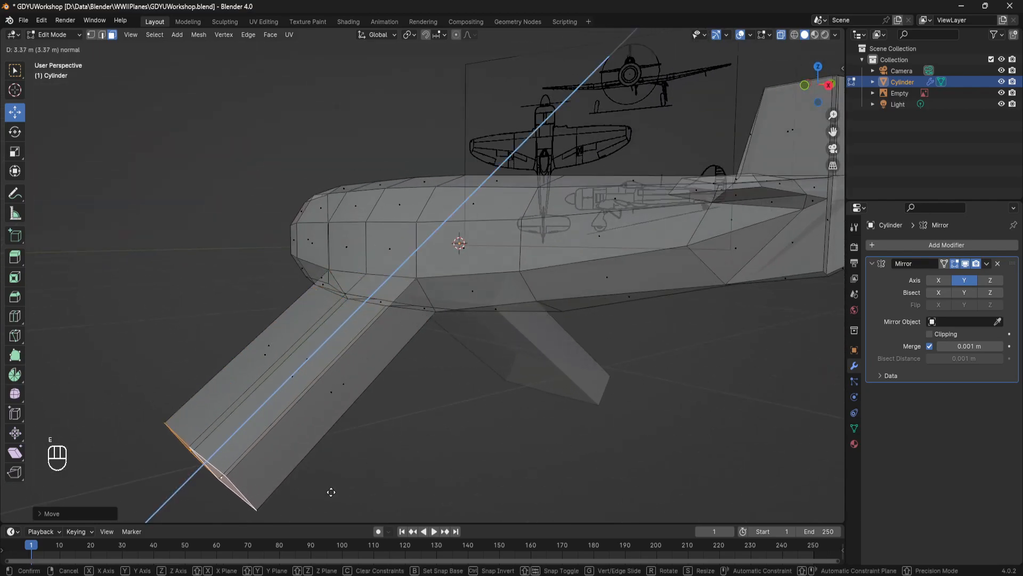
left_click(313, 501)
middle_click_drag(313, 501, 354, 441)
key("ctrl+z")
Extrude the two wing root faces outward along Y as a wing and move its tip about 1.12 m farther out.
middle_click_drag(371, 436, 484, 430)
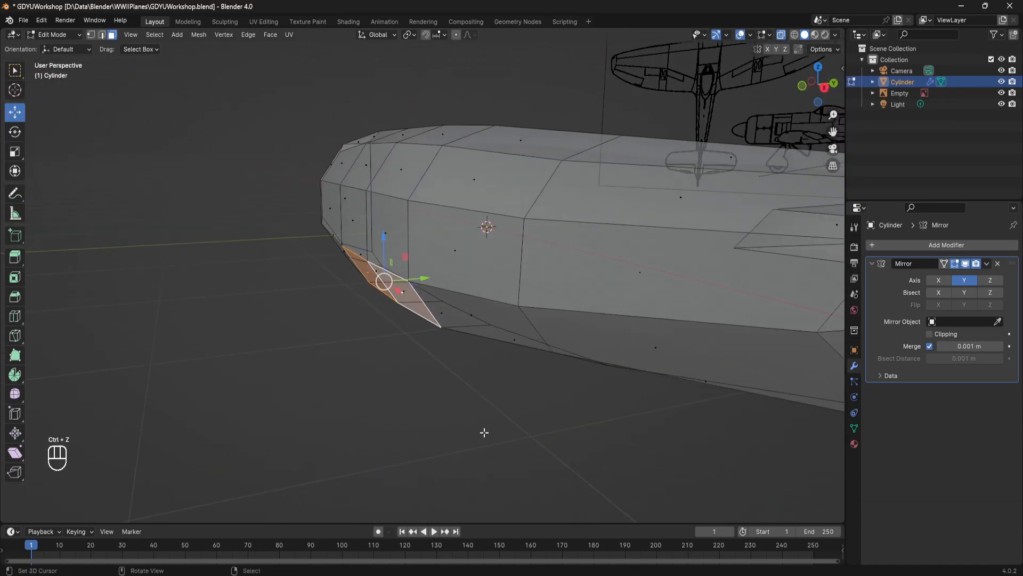
key("e")
key("y")
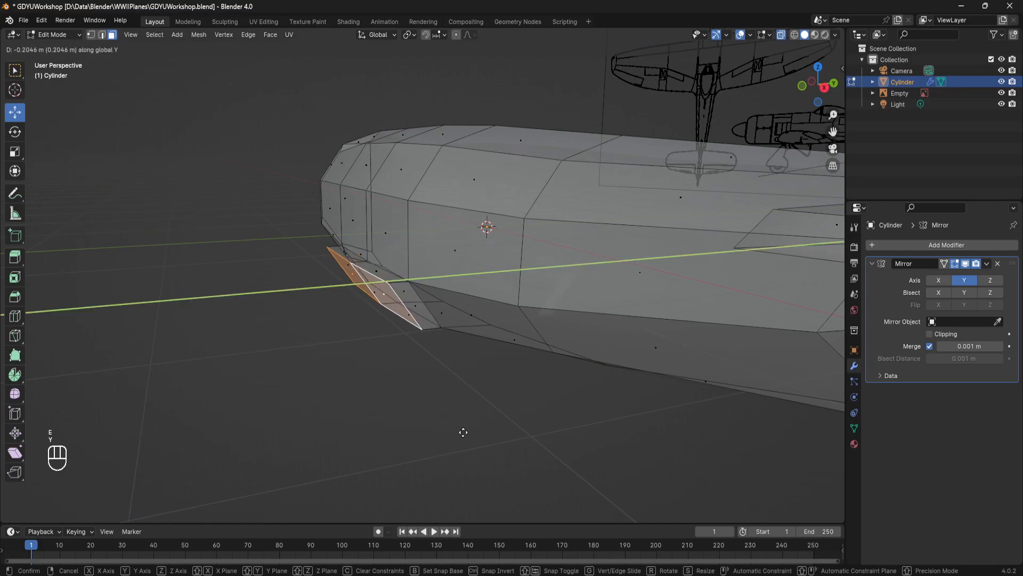
left_click(101, 421)
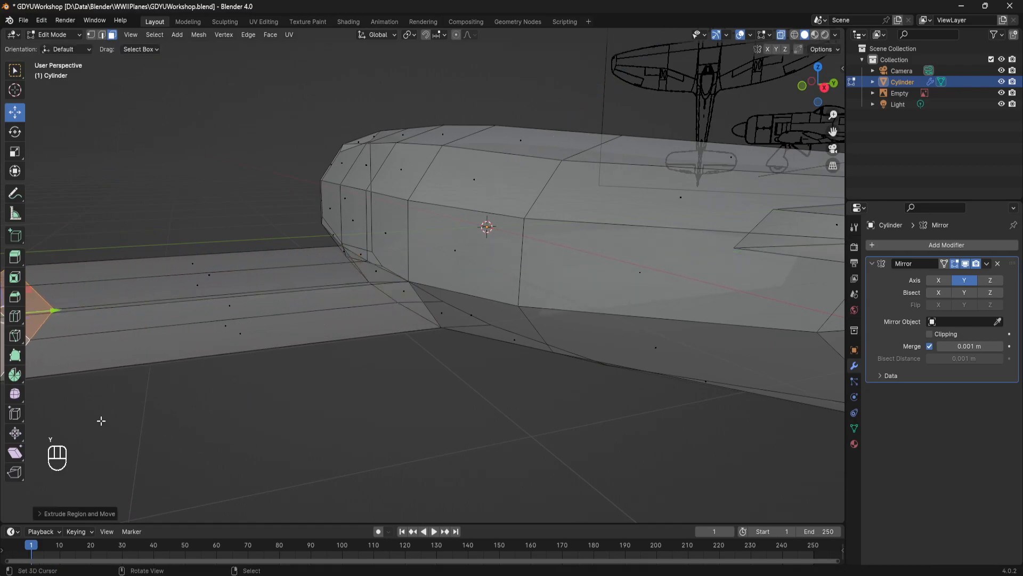
scroll(194, 402, "down", 5)
middle_click_drag(194, 402, 355, 277)
key("g")
key("y")
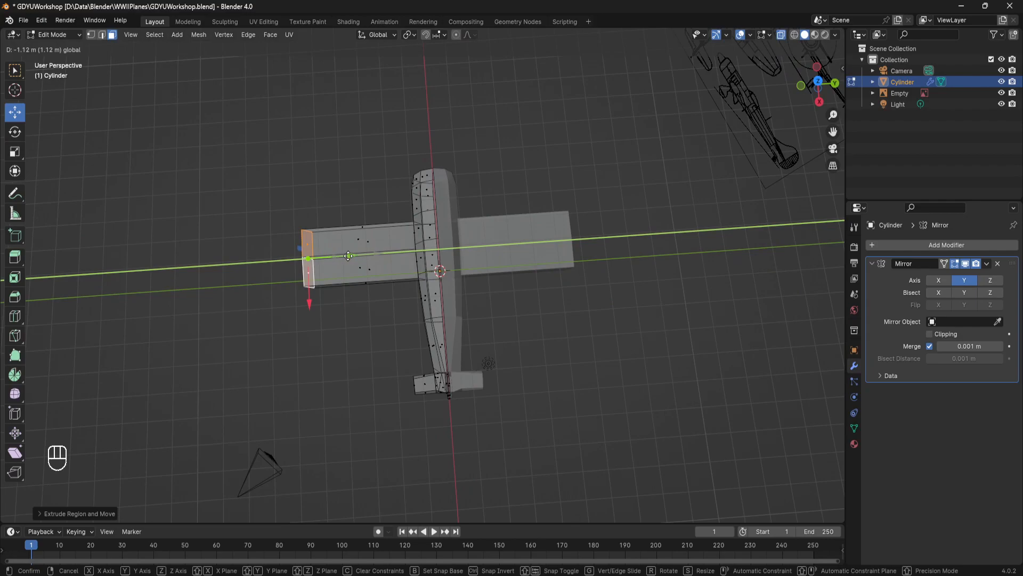
left_click(347, 256)
Select the trailing corner vertices of the wing tip and move them slightly inward along Y.
middle_click_drag(347, 256, 421, 252)
middle_click_drag(367, 107, 634, 109)
key("KP_7")
scroll(562, 211, "up", 3)
middle_click_drag(524, 224, 434, 272)
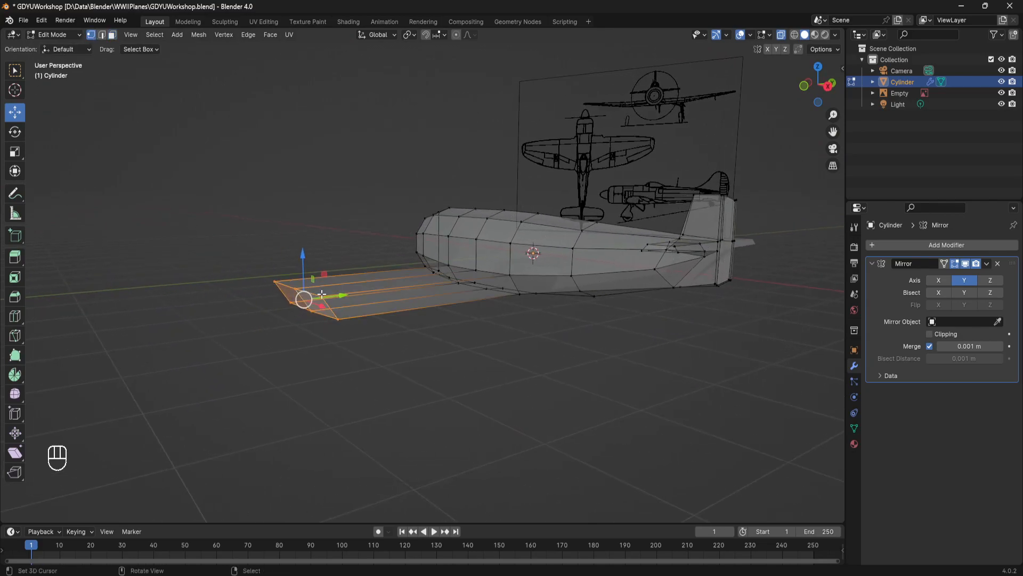
left_click_drag(334, 285, 326, 289)
middle_click_drag(326, 289, 353, 336)
key("alt+a")
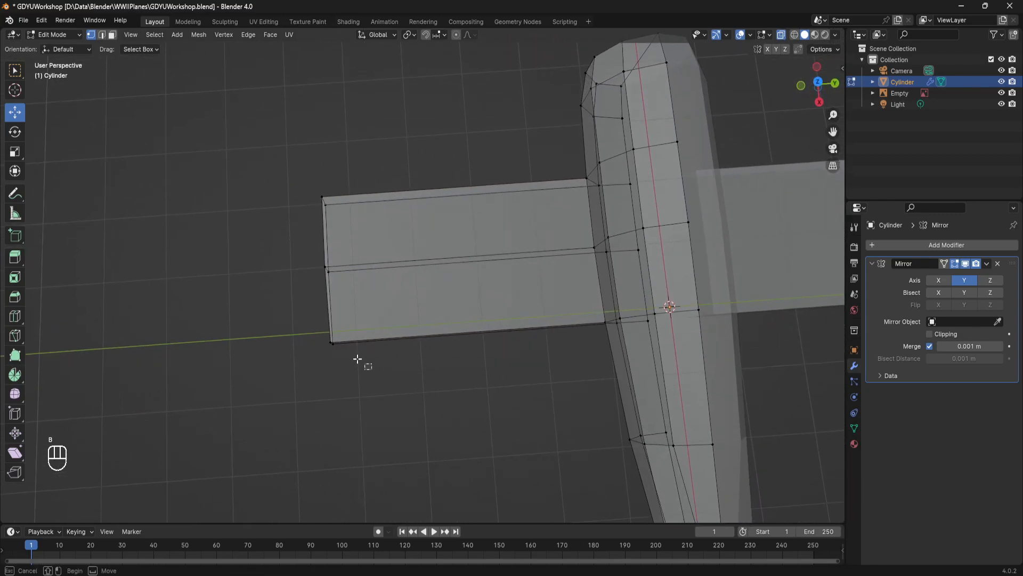
left_click_drag(373, 337, 385, 336)
Box-select the wing tip's leading corner vertices and move them inward with Z locked.
key("alt+a")
left_click_drag(290, 172, 363, 207)
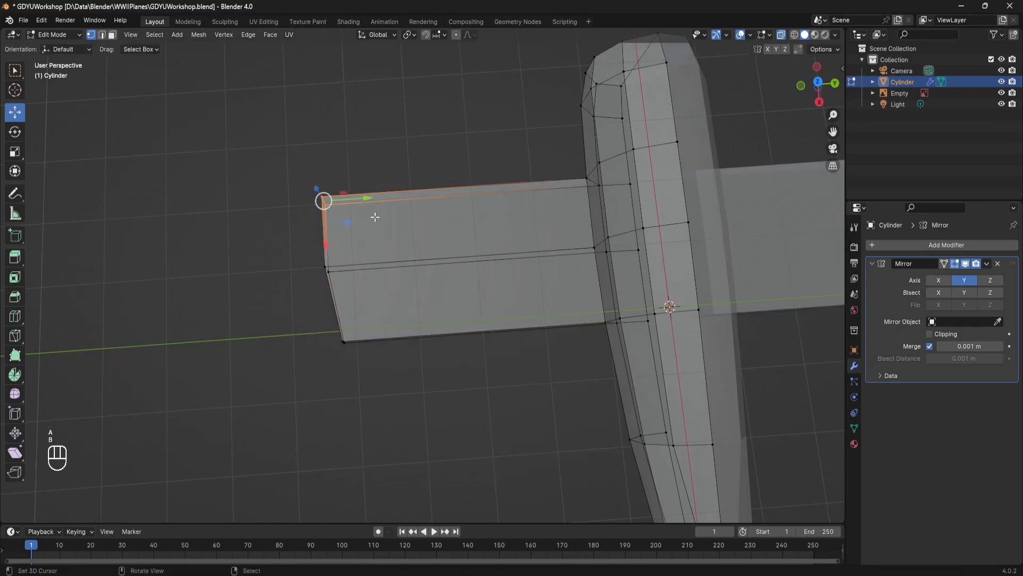
middle_click_drag(364, 222, 435, 340)
key("g")
key("shift+x")
key("shift+z")
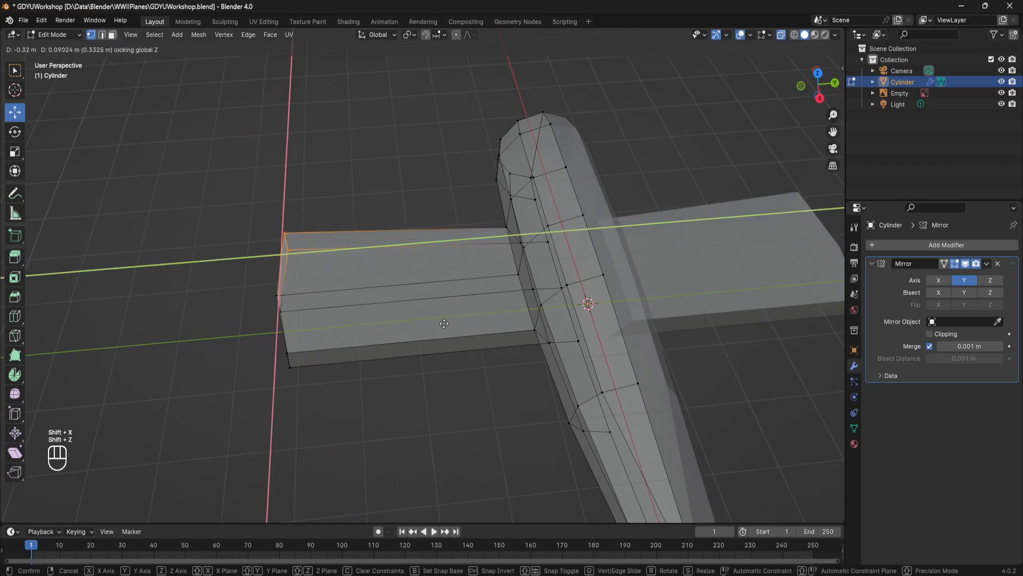
left_click(451, 347)
Fine-tune the leading tip corner in the XY plane, nudging it forward along X and adjusting it along Y.
mouse_move(450, 347)
middle_mouse_down()
mouse_move(441, 337)
mouse_move(441, 373)
mouse_move(445, 350)
middle_mouse_up()
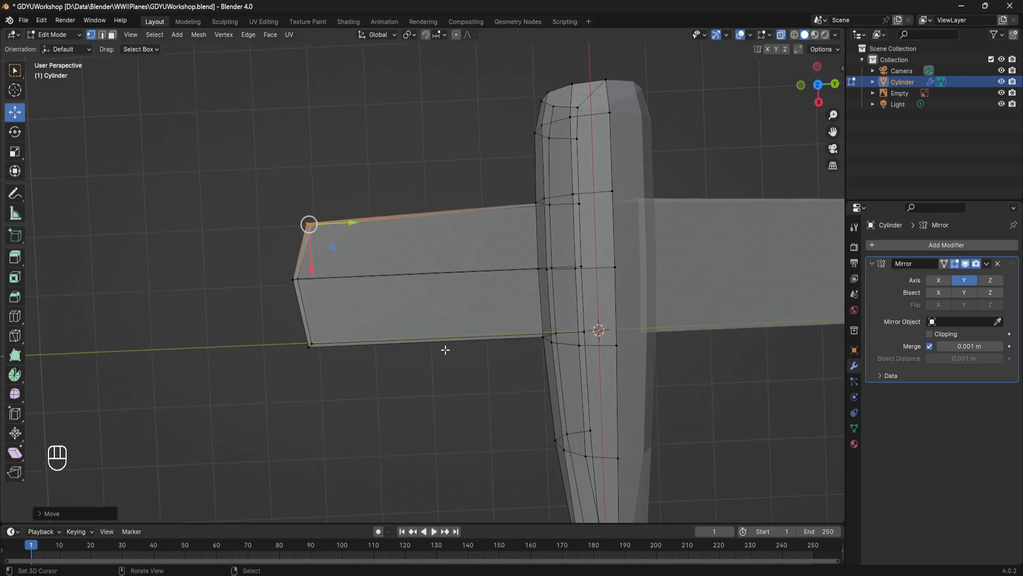
key("g")
key("shift+z")
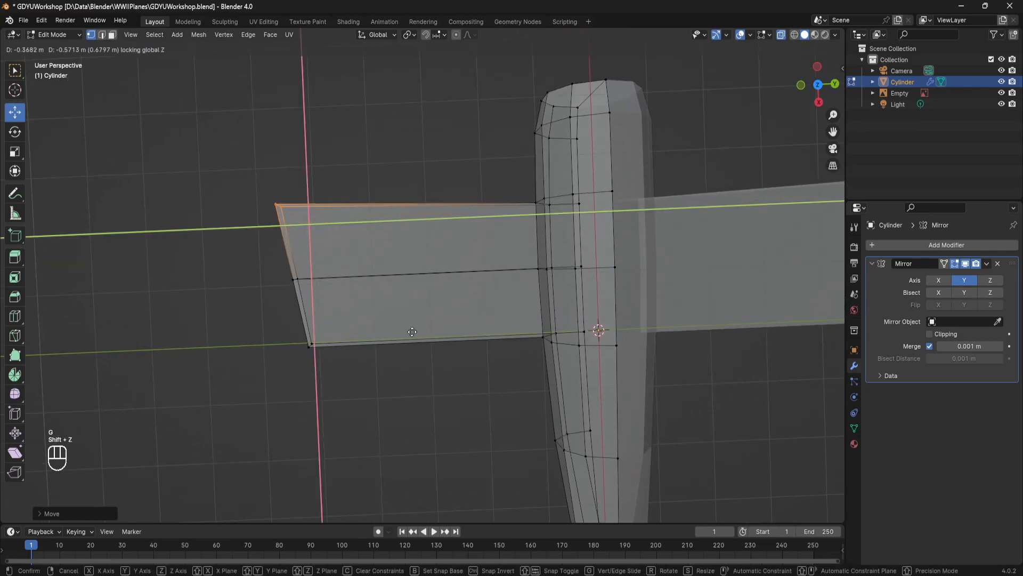
left_click(447, 349)
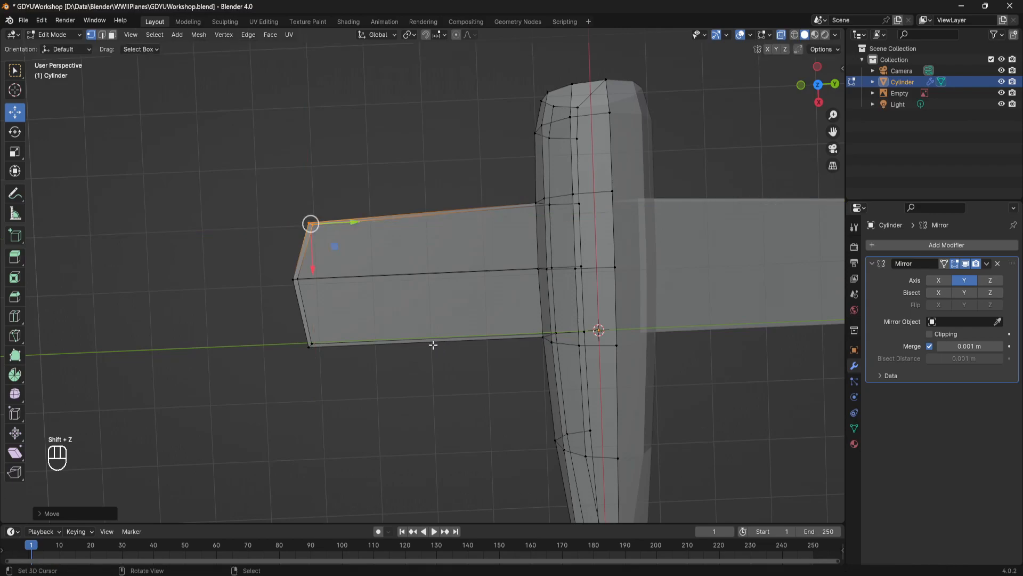
left_click_drag(356, 223, 363, 224)
left_click_drag(321, 270, 320, 264)
left_click_drag(356, 219, 349, 219)
Box-select the whole wing tip and sweep it back along X toward the tail, nudging it along Y.
key("b")
left_click_drag(352, 401, 251, 213)
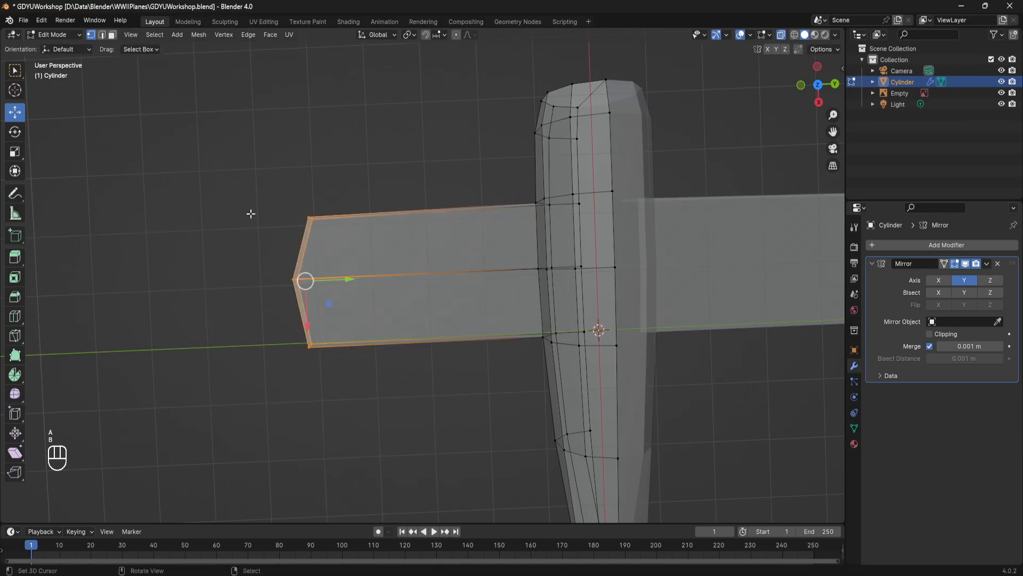
scroll(332, 250, "down", 5)
middle_click_drag(370, 245, 299, 236, "shift")
left_click_drag(306, 312, 304, 330)
left_click_drag(347, 282, 350, 281)
middle_click_drag(350, 281, 399, 220)
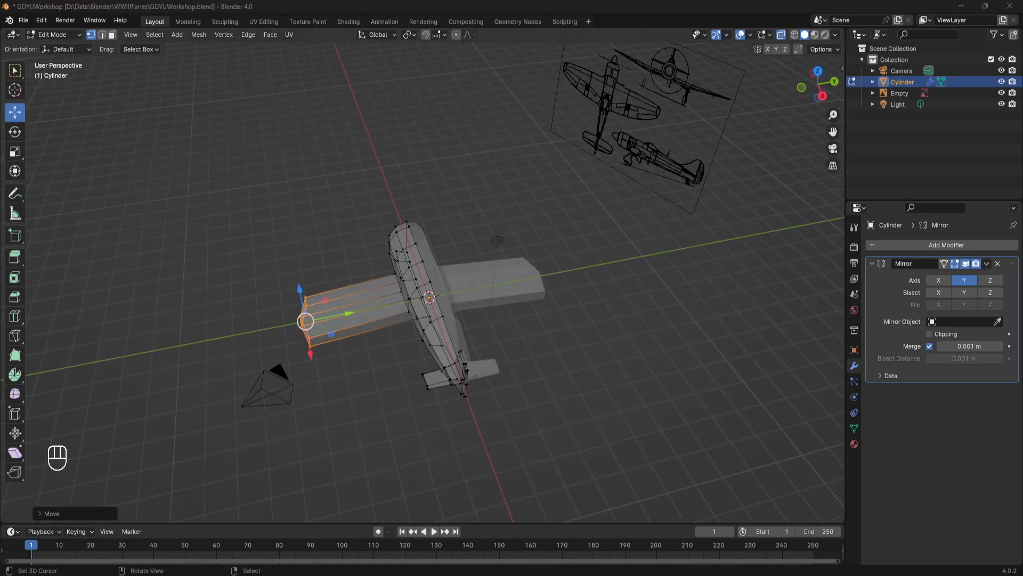
Select only the wing tip's leading corner vertices and move them back slightly along X.
middle_click_drag(267, 326, 358, 284)
scroll(299, 315, "up", 6)
key("a")
left_click_drag(212, 272, 150, 214)
left_click_drag(185, 283, 183, 294)
middle_click_drag(191, 325, 224, 316, "shift")
scroll(222, 279, "down", 2)
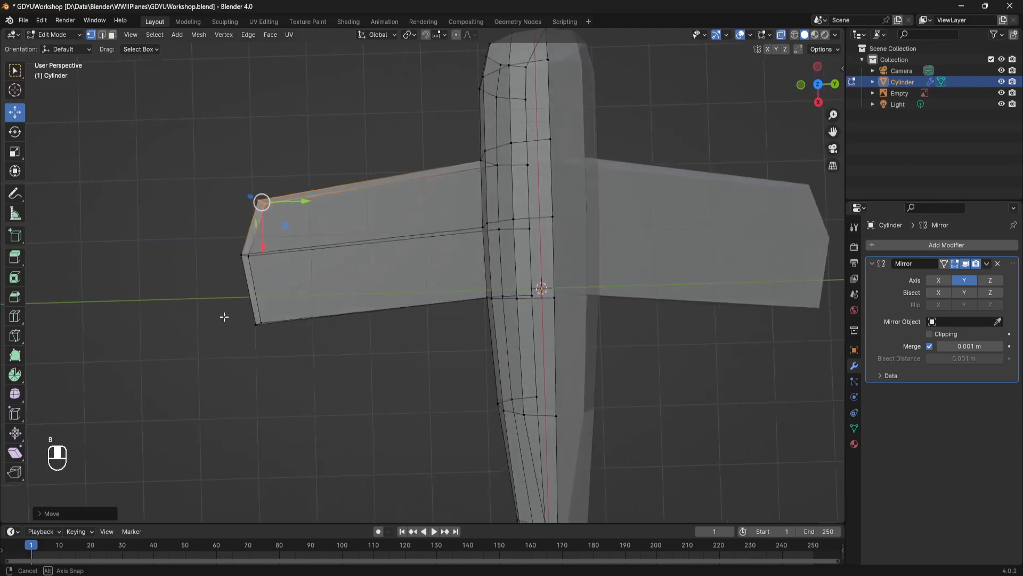
Box-select the wing tip's trailing corner vertices and move them forward along X and slightly inward along Y.
key("a")
key("b")
left_click_drag(286, 373, 226, 311)
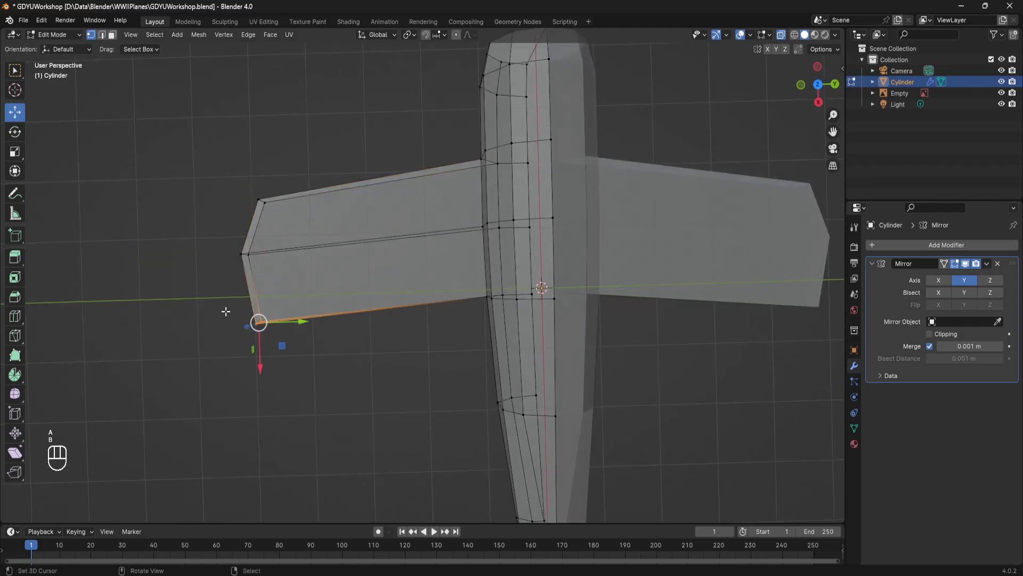
left_click_drag(261, 361, 259, 347)
left_click_drag(301, 313, 306, 313)
Box-select the middle vertices of the wing tip and move them back along X and slightly inward along Y.
key("a")
key("b")
left_click_drag(267, 274, 204, 230)
left_click_drag(241, 292, 244, 309)
left_click_drag(286, 266, 292, 269)
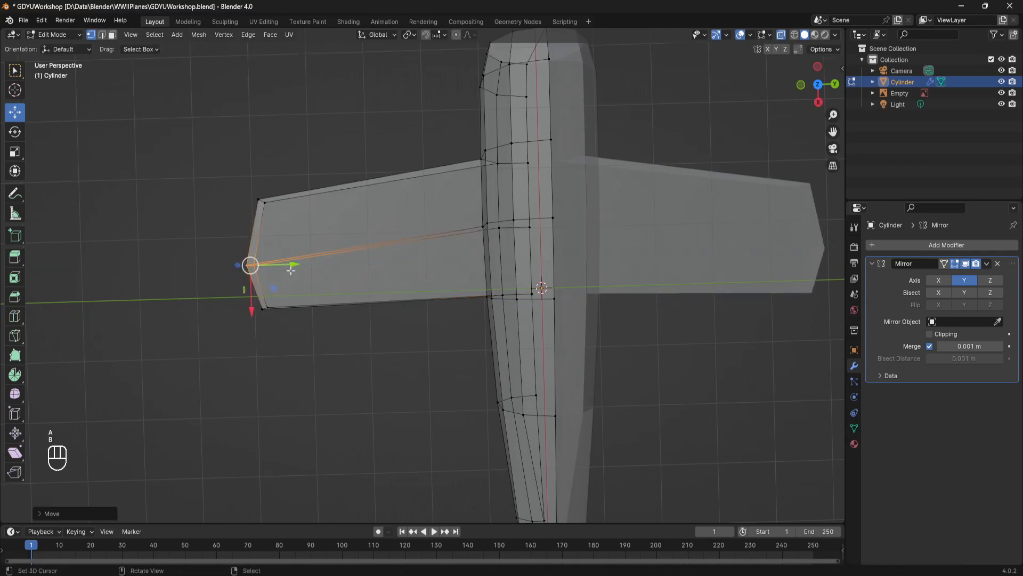
Add a loop cut across the wing and slide it close to the fuselage.
key("a")
middle_click_drag(383, 276, 287, 299, "shift")
scroll(299, 303, "down", 1)
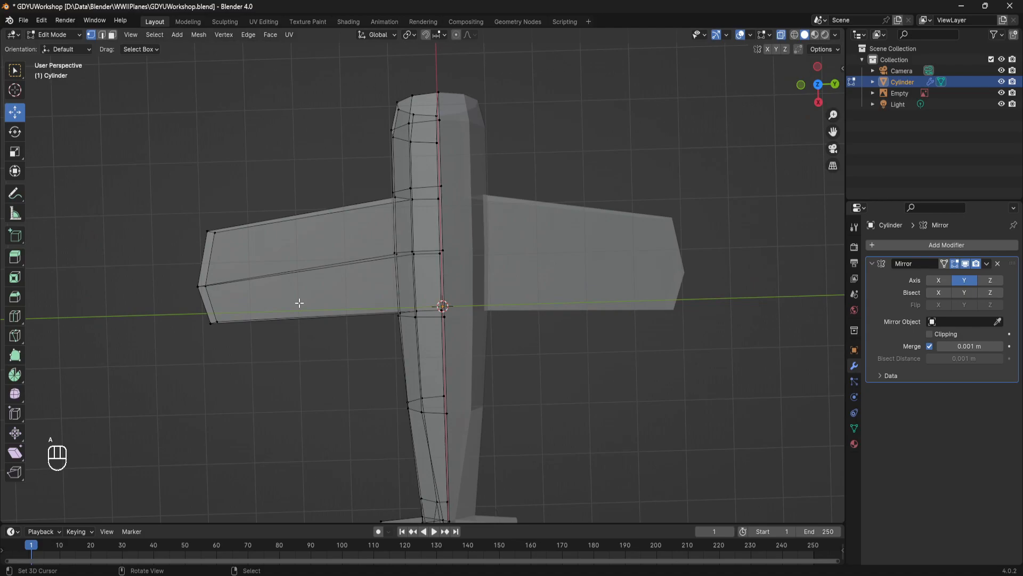
middle_click_drag(359, 286, 373, 285, "shift")
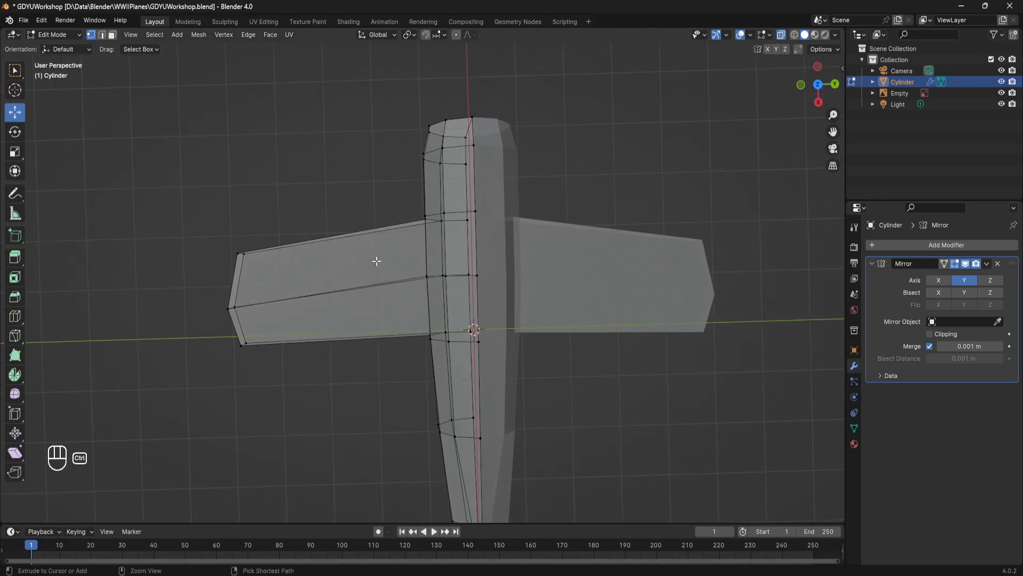
left_click(332, 259)
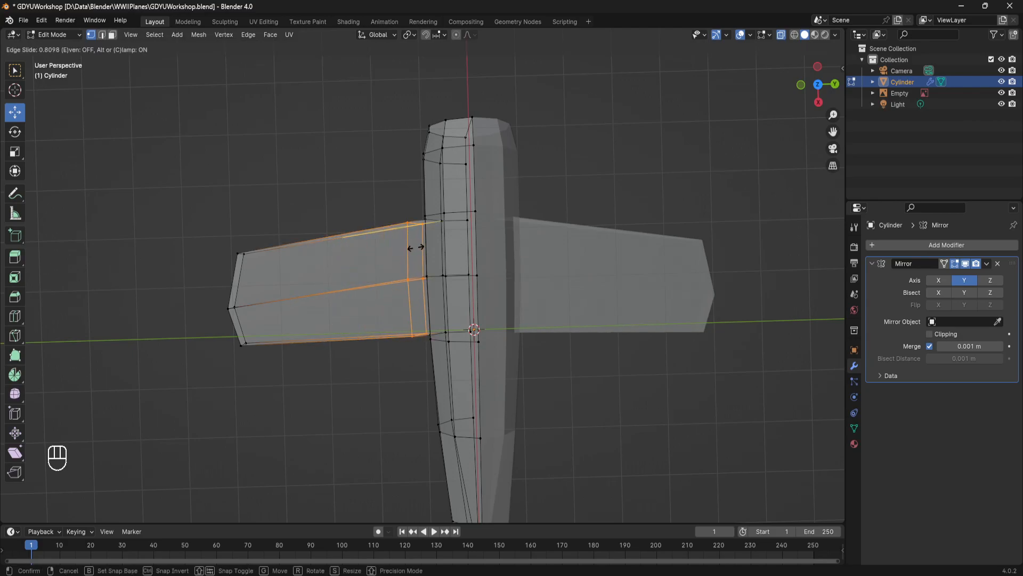
left_click(416, 247)
Flatten the new root loop by scaling it toward zero along Y.
middle_click_drag(416, 248, 441, 203)
scroll(463, 273, "up", 2)
middle_click_drag(464, 277, 423, 231, "shift")
scroll(421, 240, "up", 2)
middle_click_drag(411, 344, 404, 325)
middle_click_drag(349, 287, 352, 254)
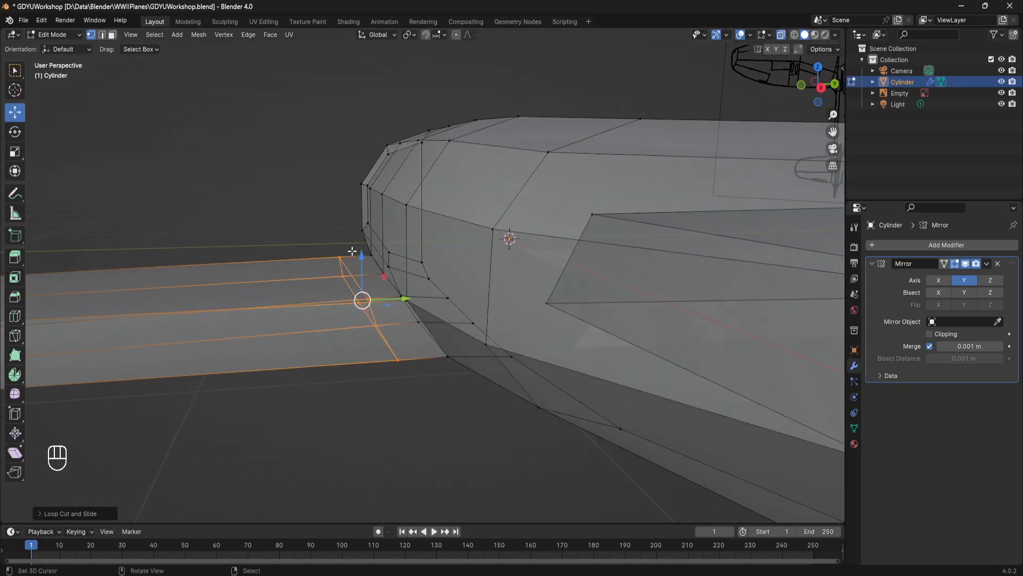
key("s")
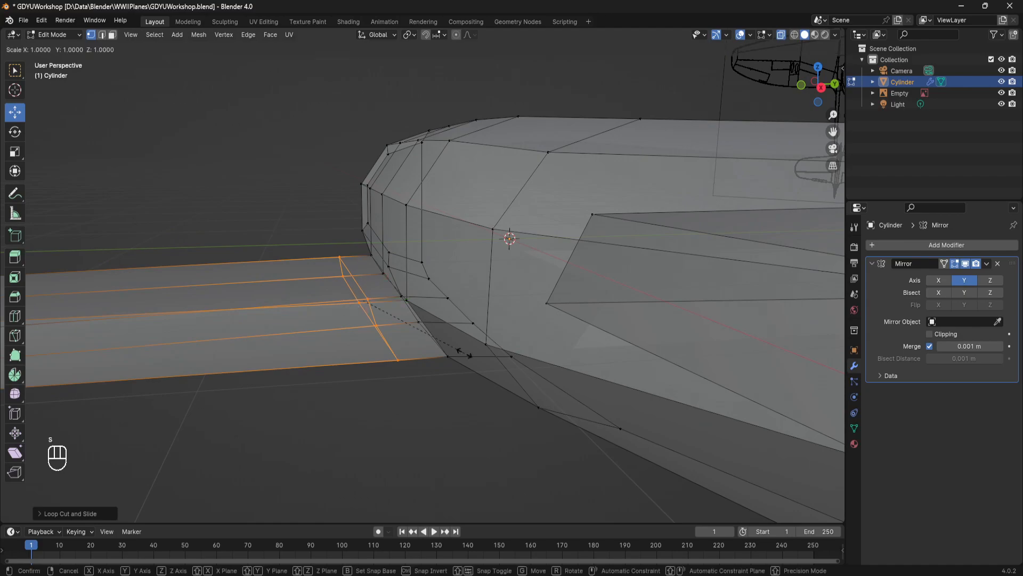
key("y")
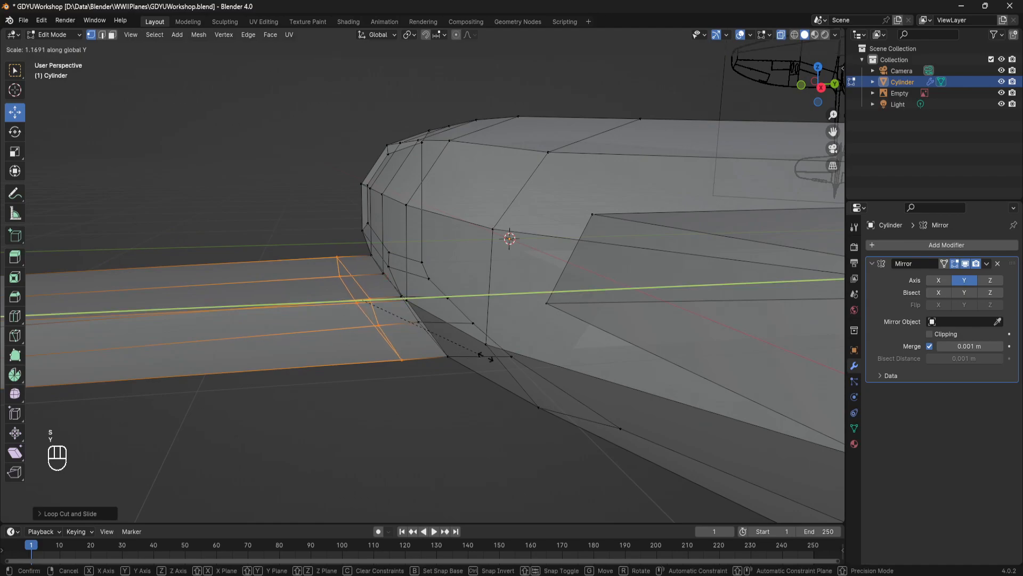
left_click(437, 357)
middle_click_drag(437, 357, 557, 299)
key("s")
key("y")
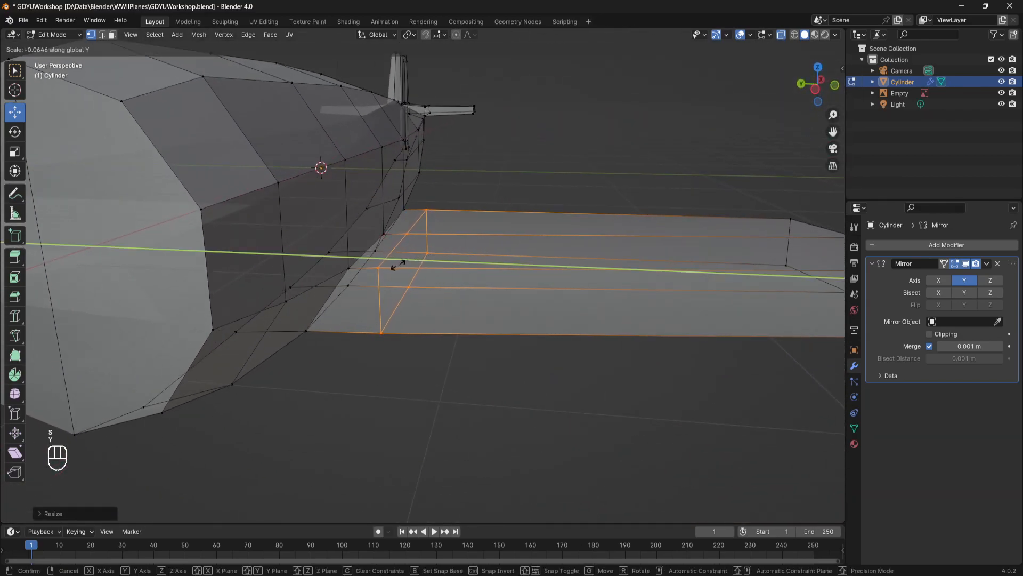
left_click(404, 260)
Move the flattened root loop slightly outward along Y, away from the fuselage.
middle_click_drag(405, 259, 185, 244)
middle_click_drag(391, 283, 363, 291, "shift")
left_click_drag(451, 260, 445, 260)
middle_click_drag(446, 264, 454, 377)
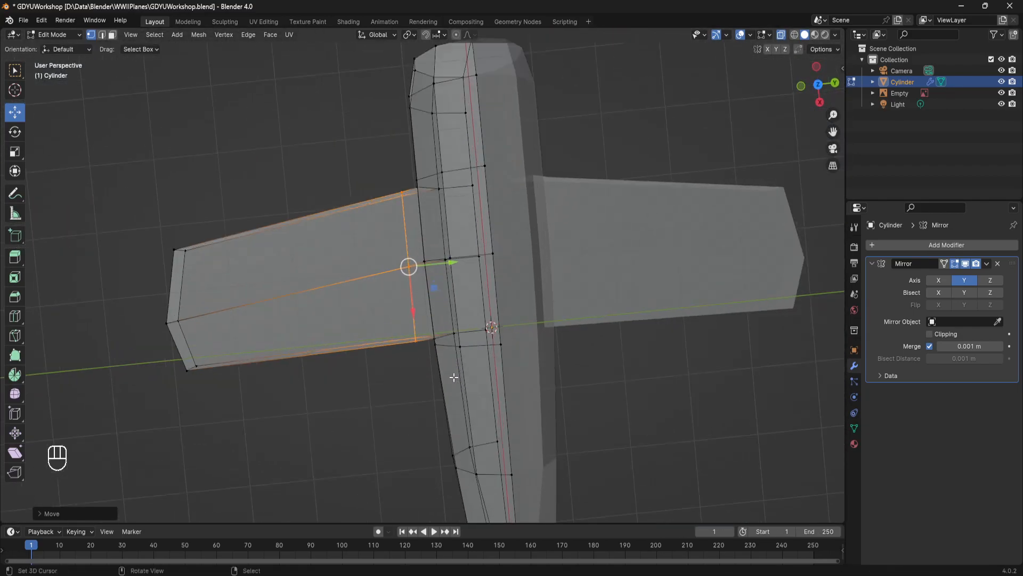
Scale the root loop down in the YZ plane and to about 0.9 along X, adjusting its X position.
key("s")
key("shift+x")
key("x")
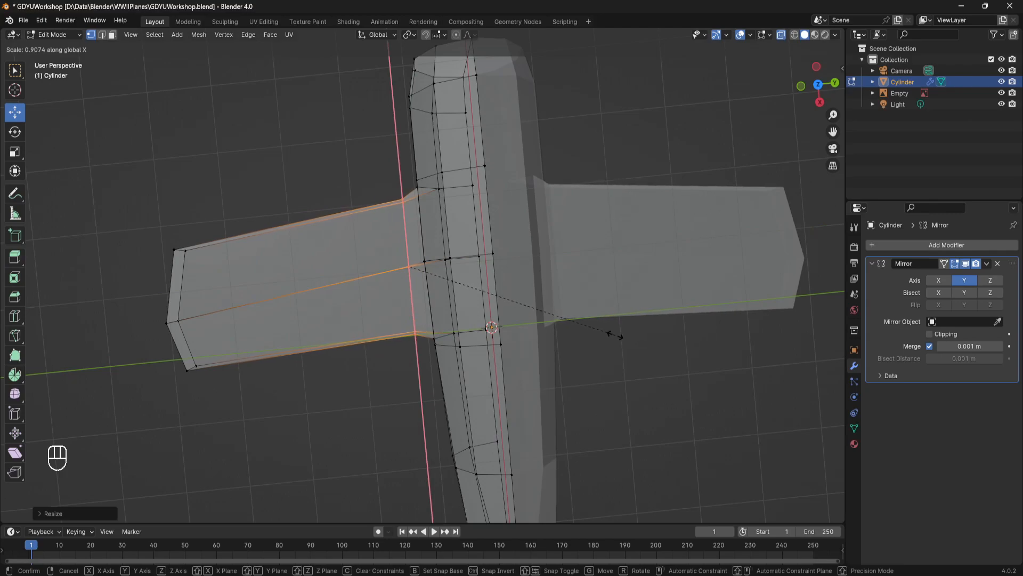
left_click(598, 327)
left_click_drag(413, 309, 414, 310)
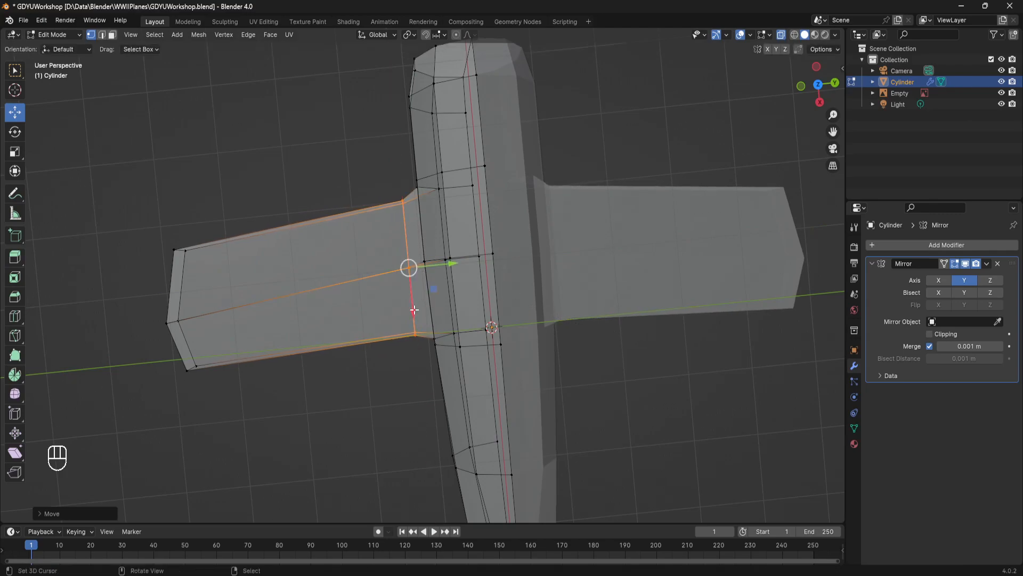
Box-select the wing tip vertices, raise them slightly along Z and check the wing in Object Mode.
middle_click_drag(414, 314, 480, 212)
key("alt+a")
key("b")
left_click_drag(319, 354, 188, 229)
left_click_drag(288, 234, 286, 225)
scroll(286, 224, "down", 5)
key("Tab")
scroll(429, 279, "up", 5)
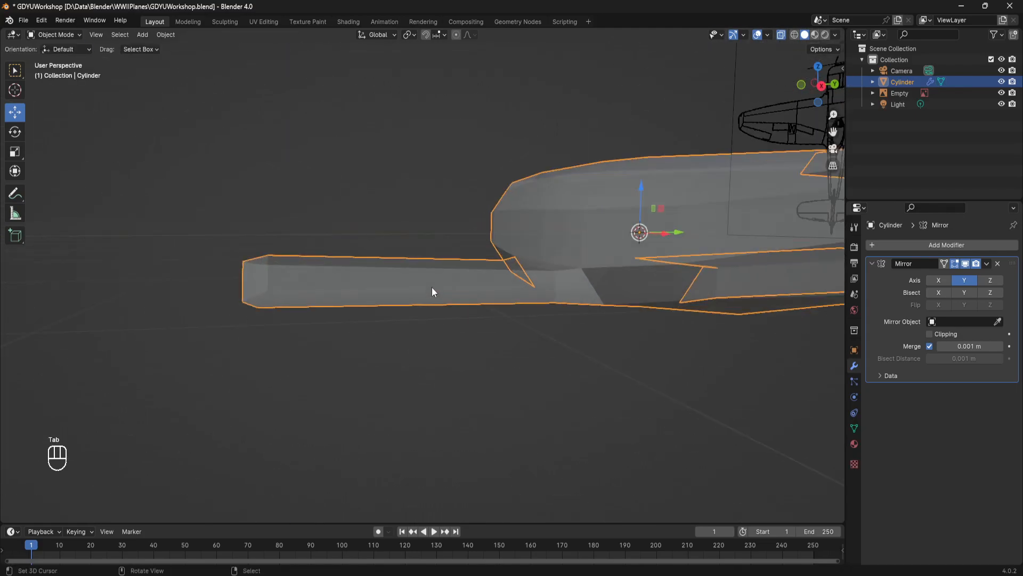
Box-select the upper vertices of the wing tip and root loop and lower them along Z to thin the wing.
key("Tab")
key("a")
key("b")
left_click_drag(197, 223, 343, 271)
middle_click_drag(343, 272, 237, 269, "shift")
middle_click_drag(384, 248, 411, 256)
key("b")
left_click_drag(412, 251, 438, 280)
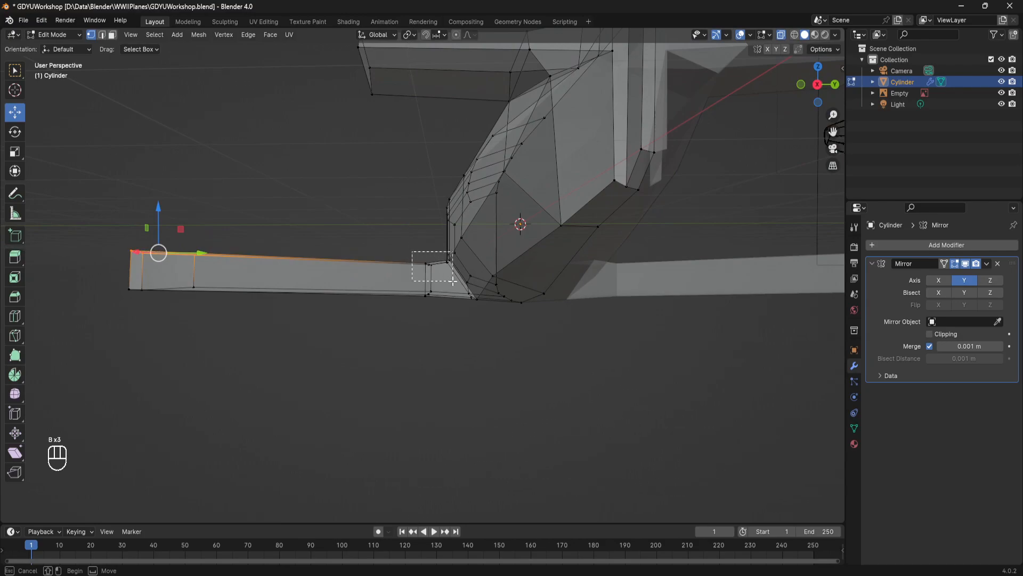
left_click_drag(449, 281, 449, 281)
middle_click_drag(448, 281, 567, 226)
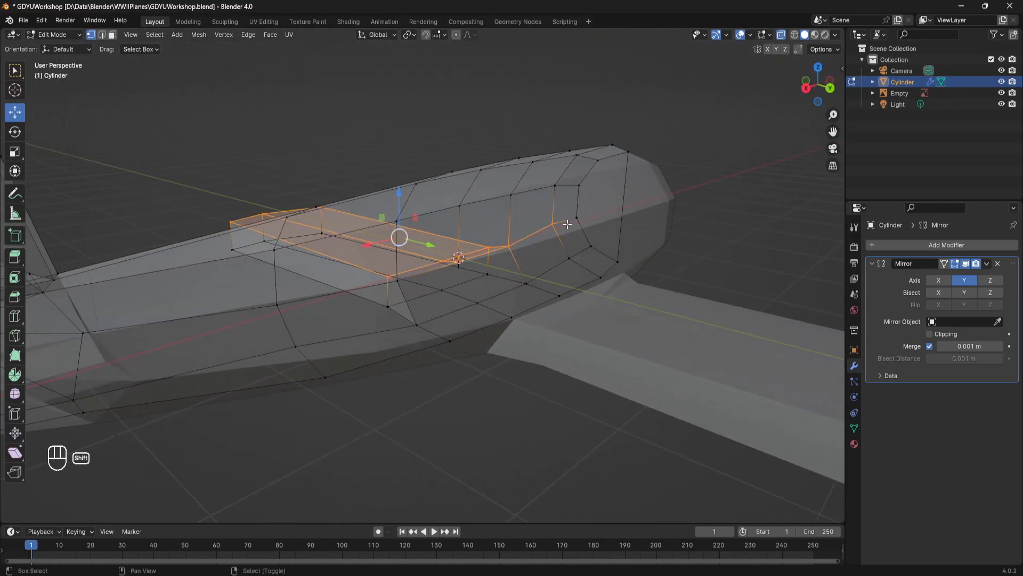
mouse_move(473, 234)
middle_mouse_down()
mouse_move(486, 245)
mouse_move(479, 221)
middle_mouse_up()
left_click_drag(330, 217, 329, 224)
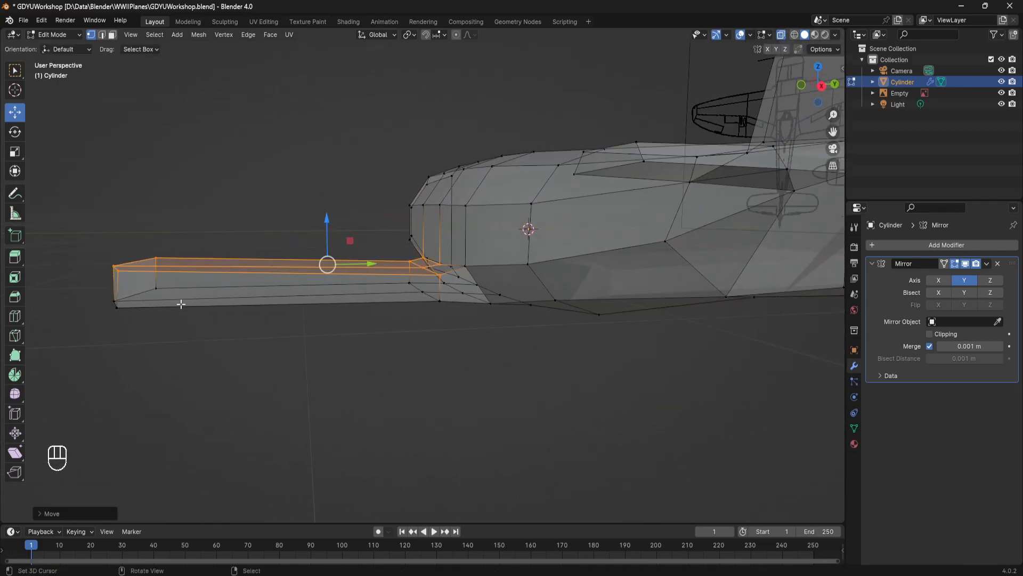
Box-select the lower vertices of the wing tip and raise them along Z to taper its thickness.
key("alt+a")
key("b")
left_click_drag(197, 337, 80, 285)
left_click_drag(129, 258, 127, 243)
middle_click_drag(326, 322, 372, 334)
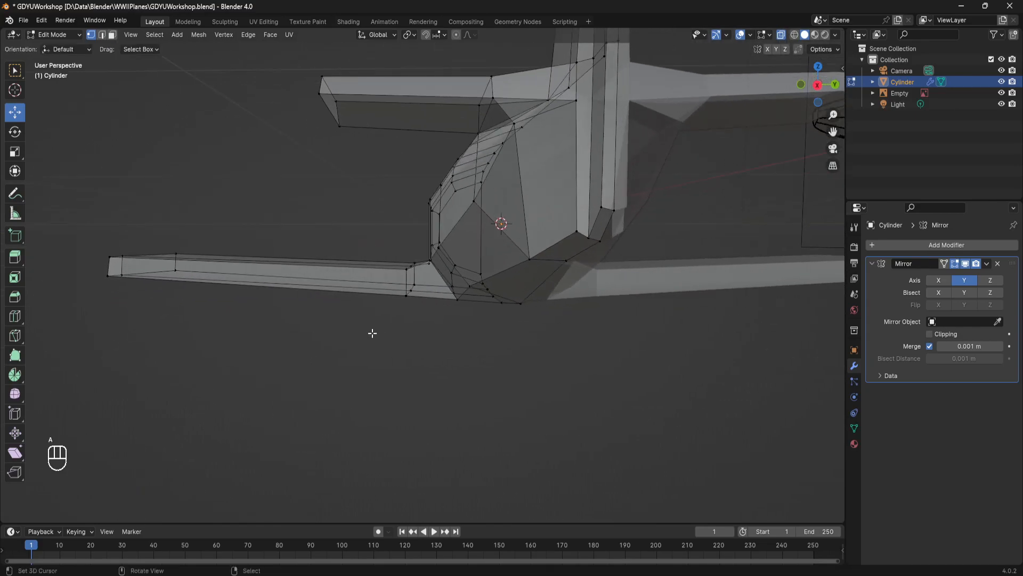
Raise the root loop's lower vertices and the wing's lower junction vertices on the fuselage slightly along Z.
left_click_drag(411, 247, 411, 243)
key("alt+a")
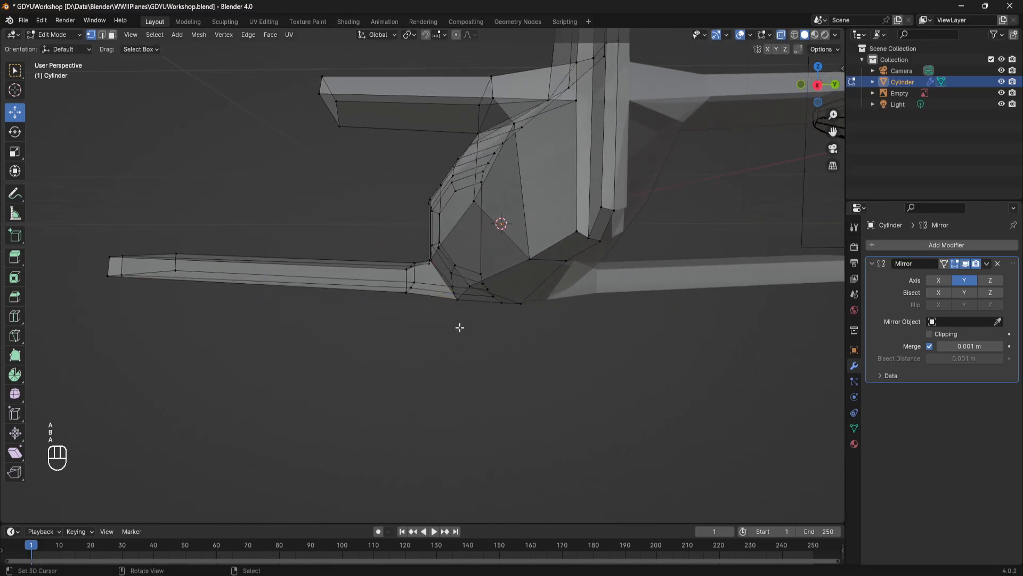
middle_click_drag(460, 328, 455, 318)
left_click_drag(437, 290, 436, 289)
middle_click_drag(438, 293, 392, 305)
left_click_drag(462, 261, 462, 256)
key("Tab")
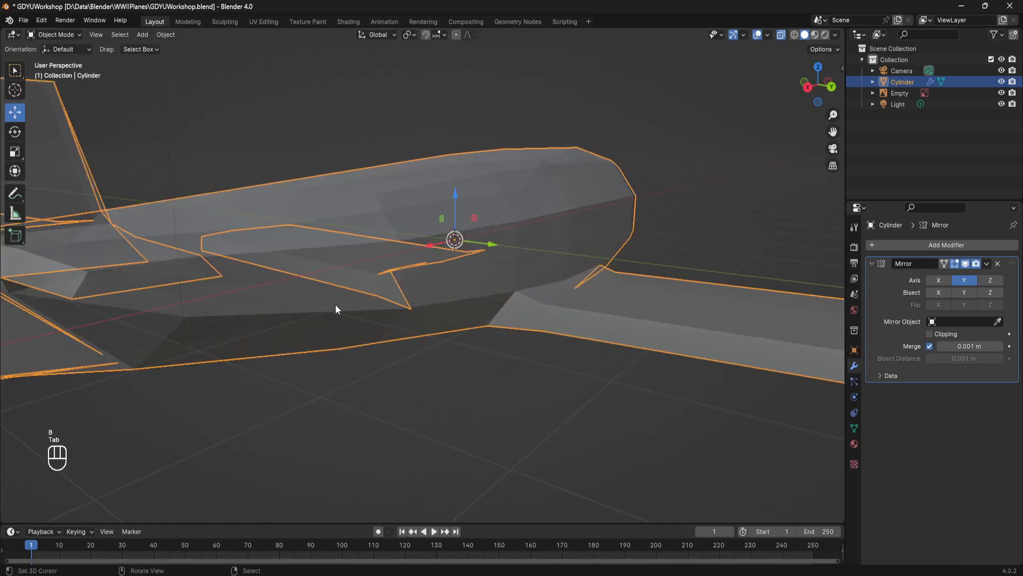
Move the wing tip's leading corner back along X and nudge the root loop's leading vertices along X.
scroll(335, 304, "down", 8)
right_click(274, 309)
middle_click_drag(274, 309, 324, 387)
scroll(326, 378, "up", 3)
key("Tab")
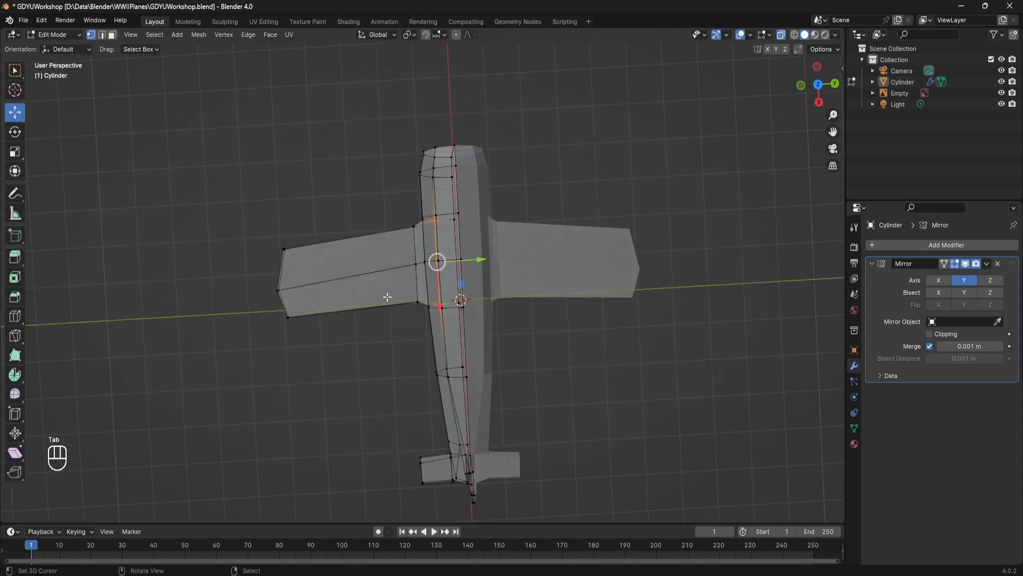
key("b")
left_click_drag(235, 202, 319, 267)
left_click_drag(287, 301, 288, 316)
key("b")
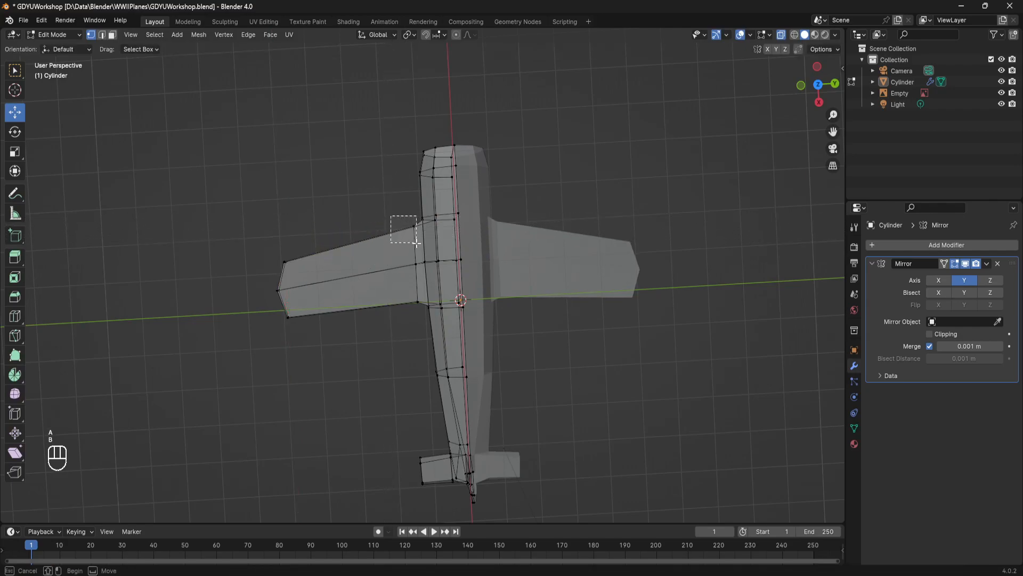
left_click_drag(417, 273, 416, 274)
middle_click_drag(440, 208, 422, 244, "shift")
Box-select the wing tip, extend it outward along Y and review the plane in Object Mode.
key("a")
scroll(345, 331, "down", 1)
key("b")
left_click_drag(343, 400, 224, 288)
left_click_drag(336, 330, 308, 327)
key("Tab")
mouse_move(399, 309)
middle_mouse_down()
mouse_move(392, 329)
mouse_move(402, 292)
middle_mouse_up()
mouse_move(486, 293)
middle_mouse_down()
mouse_move(541, 199)
mouse_move(493, 248)
mouse_move(469, 302)
mouse_move(470, 290)
middle_mouse_up()
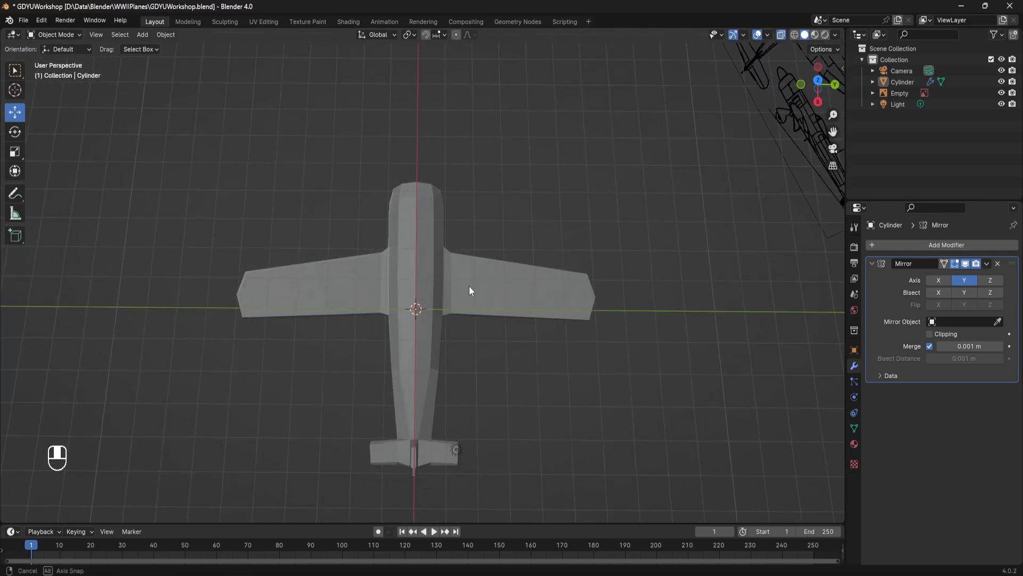
Box-select around the wing root's trailing vertices, return to Object Mode to inspect the plane and save the file.
key("Tab")
key("a")
middle_click_drag(380, 327, 380, 338)
key("b")
left_click_drag(382, 330, 376, 317)
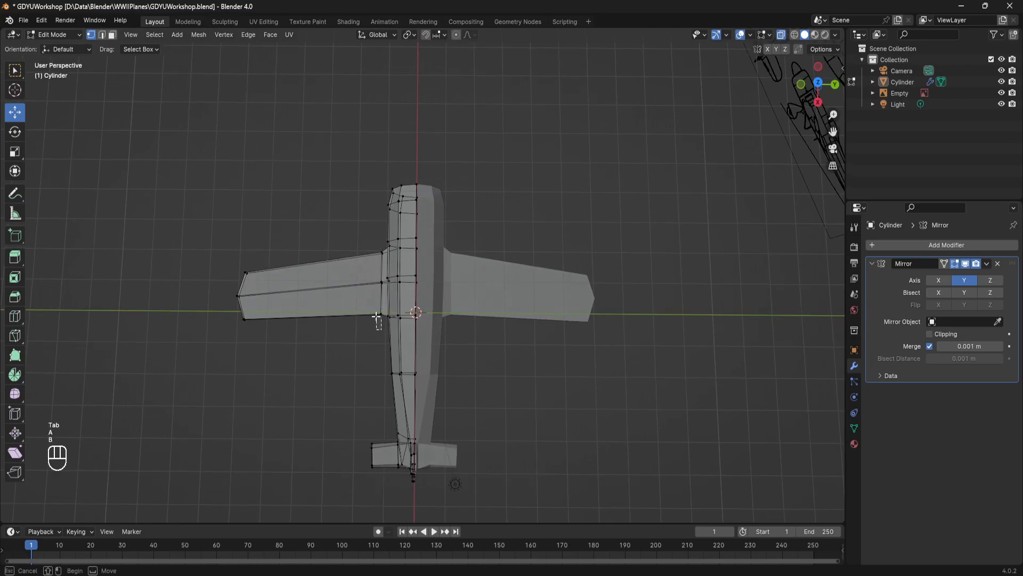
key("Tab")
key("ctrl+s")
middle_click_drag(421, 320, 397, 236)
scroll(425, 220, "up", 3)
middle_click_drag(372, 232, 361, 343)
key("ctrl+s")
Return to Edit Mode and box-select the outer side vertices along the fuselage's length, leaving out the centreline.
key("Tab")
scroll(349, 340, "down", 3)
key("a")
key("b")
left_click_drag(366, 155, 412, 376)
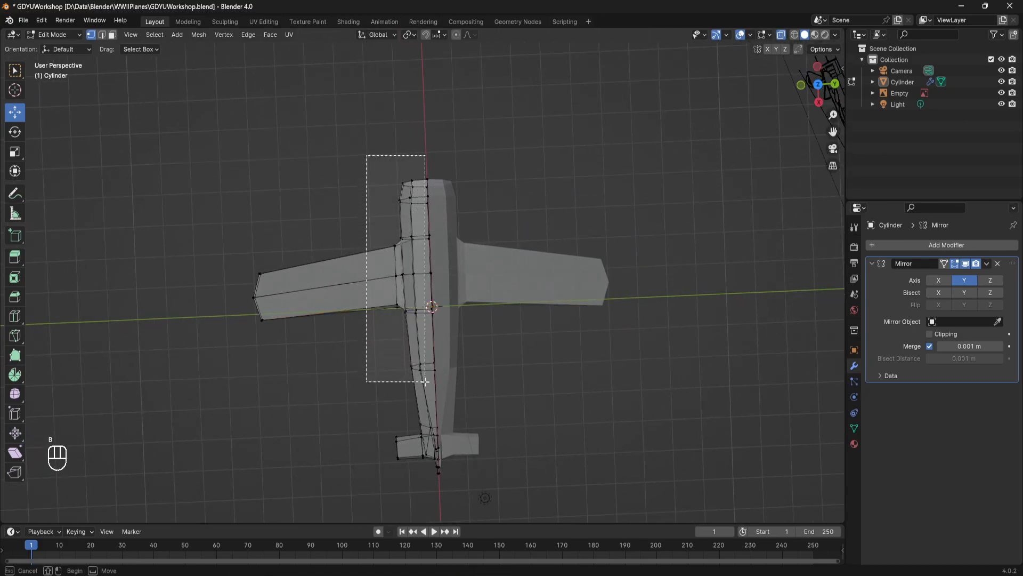
left_click_drag(424, 381, 376, 199)
middle_click_drag(377, 198, 384, 198)
key("b")
left_click_drag(396, 159, 416, 395)
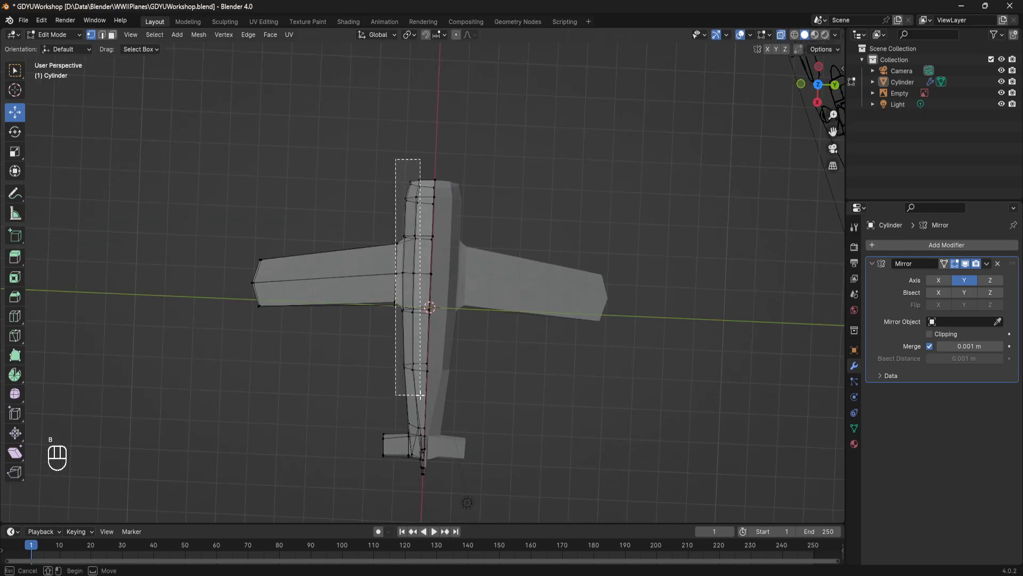
left_click_drag(423, 389, 423, 389)
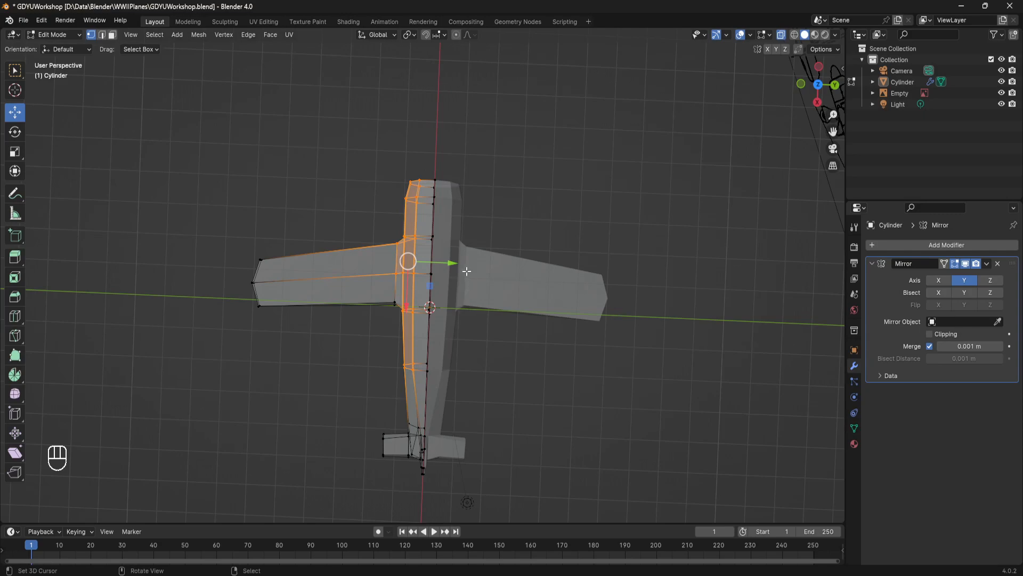
Add the wing-root trailing vertices to the side selection, shift it along Y toward the centreline and save the file.
middle_click_drag(469, 266, 411, 303)
key("b")
left_click_drag(377, 284, 403, 320)
left_click_drag(451, 261, 476, 260)
key("Tab")
key("ctrl+s")
Box-select the upper fuselage vertices ahead of the tail and lower them slightly along Z.
middle_click_drag(411, 278, 519, 177)
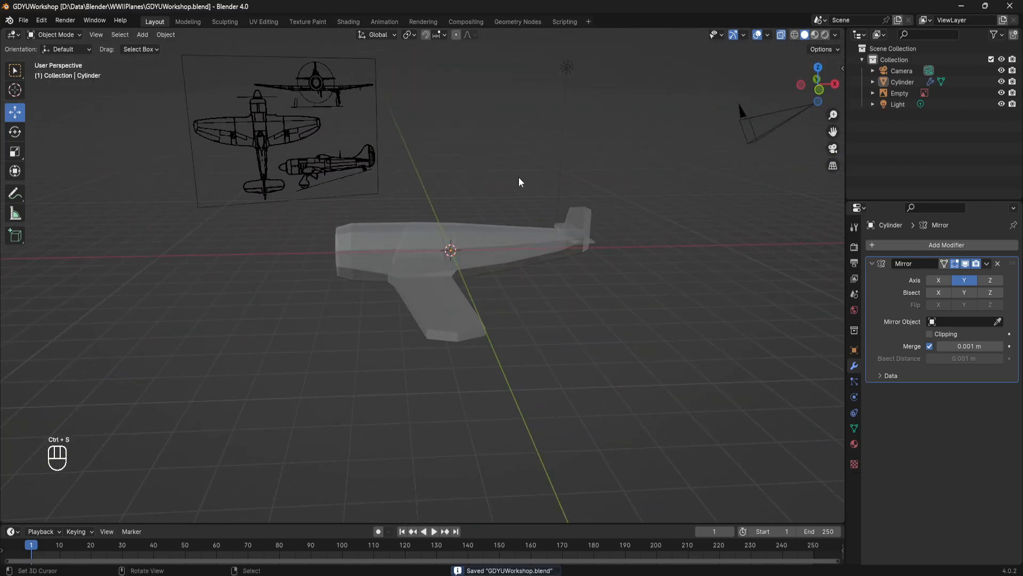
scroll(515, 179, "up", 3)
key("Tab")
middle_click_drag(500, 217, 478, 197)
key("a")
key("b")
left_click_drag(217, 171, 526, 275)
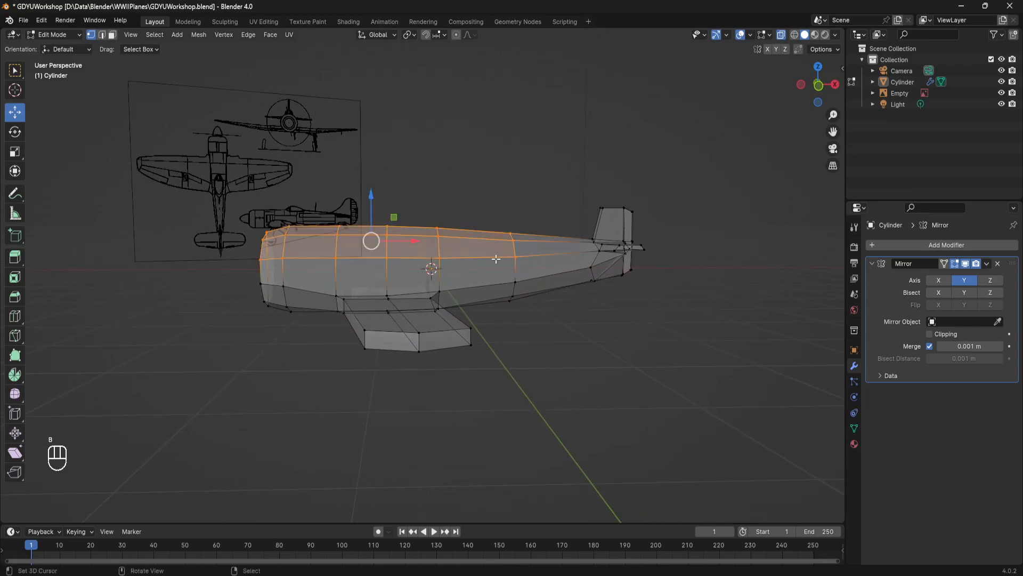
left_click_drag(371, 190, 372, 196)
Box-select the whole tail section, lower it slightly along Z, return to Object Mode and save the file.
key("alt+a")
middle_click_drag(373, 197, 245, 199, "shift")
key("b")
left_click_drag(435, 170, 519, 280)
left_click_drag(496, 198, 488, 203)
key("Tab")
middle_click_drag(489, 203, 452, 235)
key("ctrl+s")
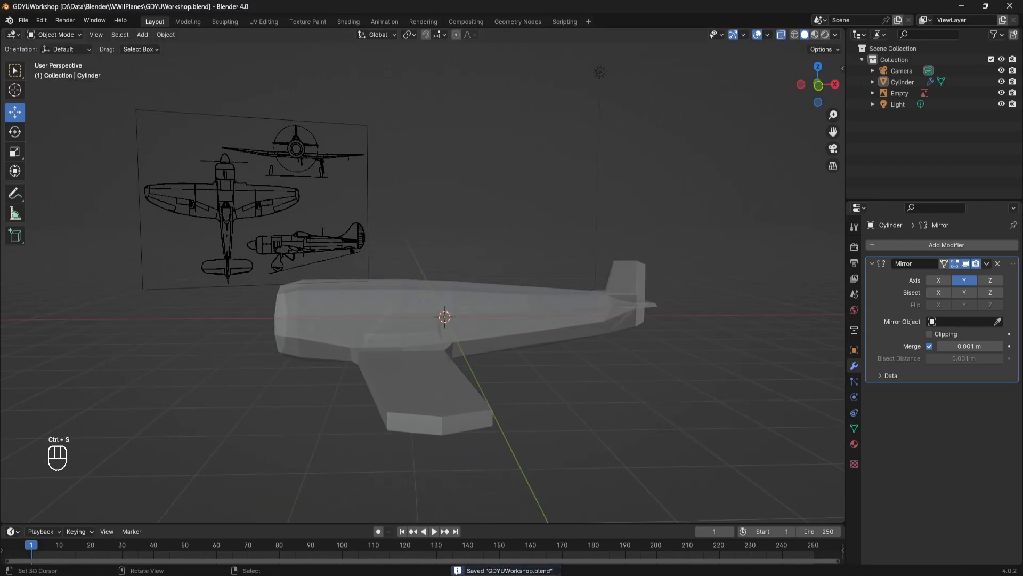
Select the two adjacent top faces of the fuselage above the wing in face selection mode.
middle_click_drag(373, 250, 466, 249)
left_click(414, 280)
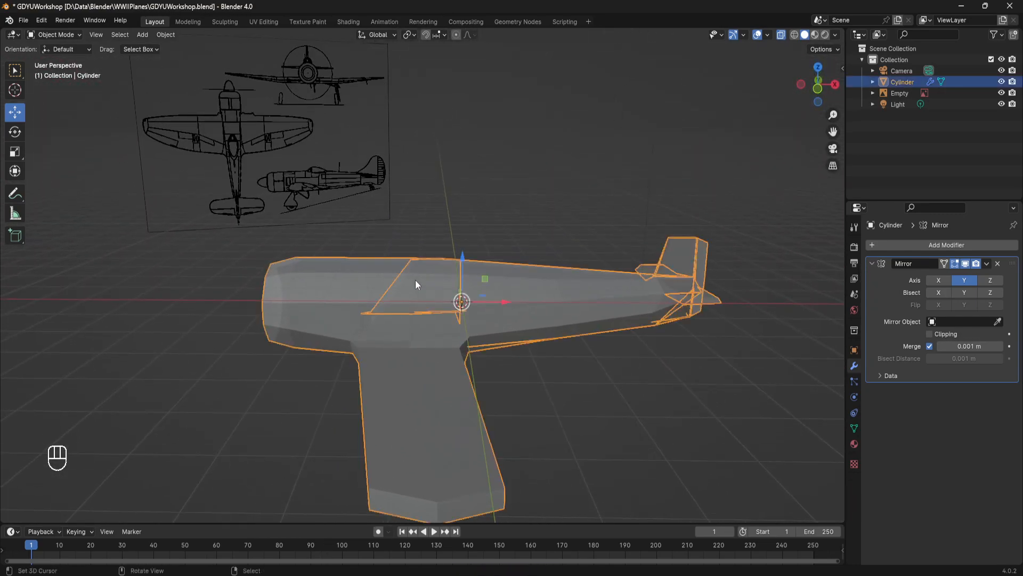
key("Tab")
scroll(415, 280, "up", 3)
middle_click_drag(415, 279, 417, 273)
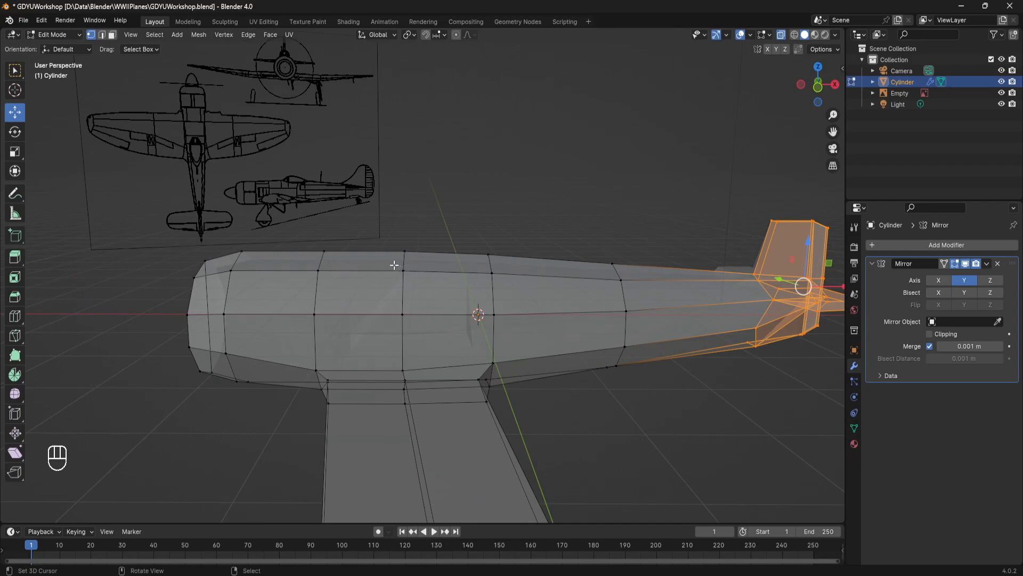
middle_click_drag(389, 264, 603, 200)
middle_click_drag(468, 245, 415, 267)
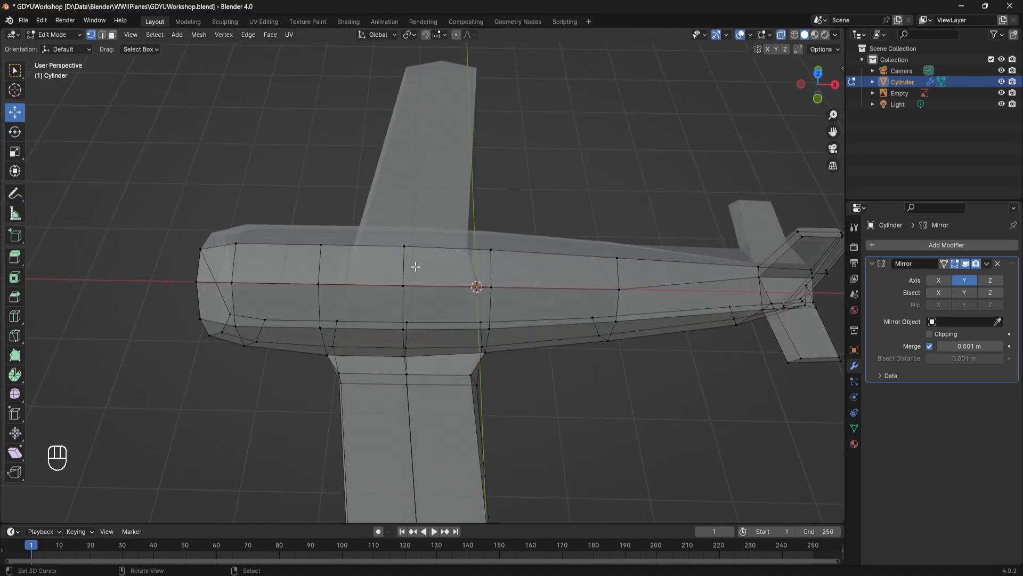
scroll(387, 272, "up", 3)
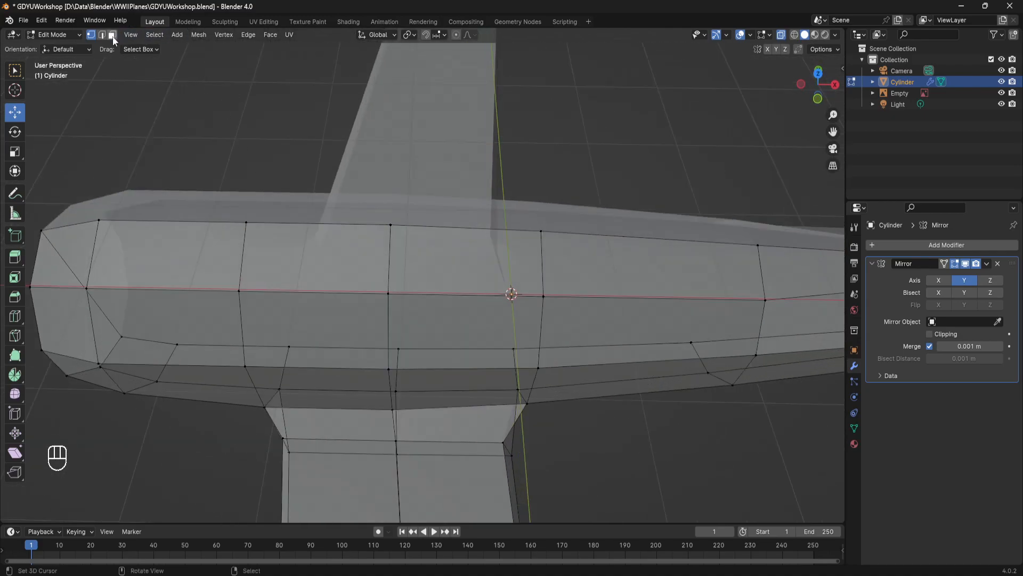
left_click(314, 258)
left_click(464, 256, "shift")
middle_click_drag(463, 256, 408, 233)
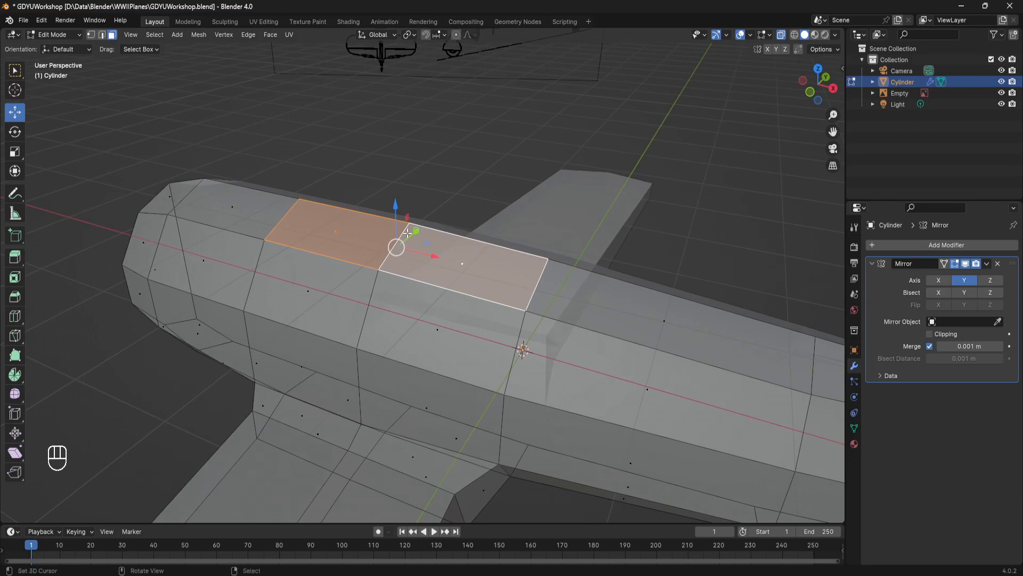
middle_click_drag(408, 233, 524, 263)
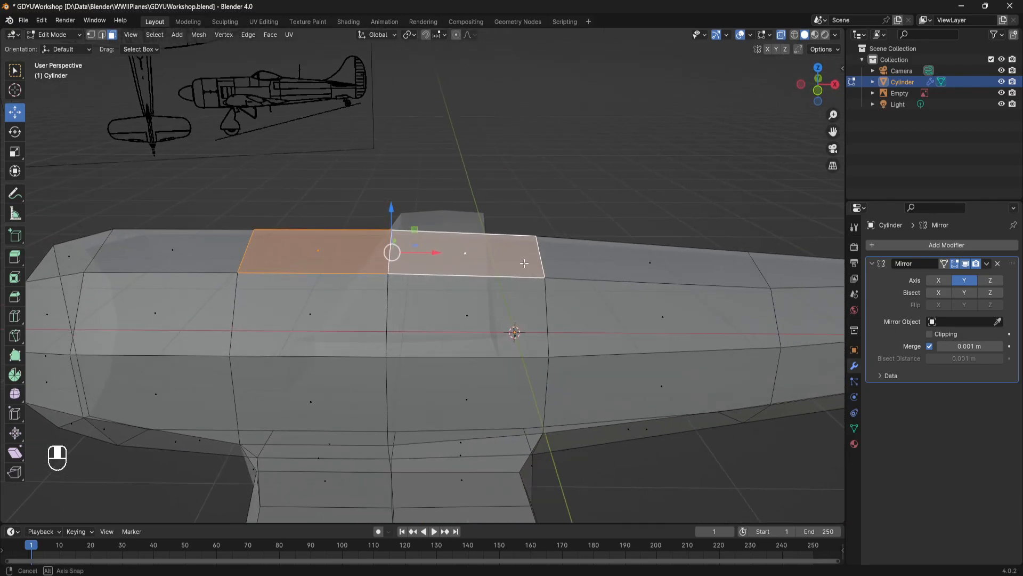
mouse_move(505, 268)
middle_mouse_down()
mouse_move(498, 287)
mouse_move(395, 341)
mouse_move(380, 337)
mouse_move(441, 320)
mouse_move(478, 290)
mouse_move(548, 323)
middle_mouse_up()
Extrude the two top faces upward about 0.6 m along global Z to form the cockpit canopy.
key("e")
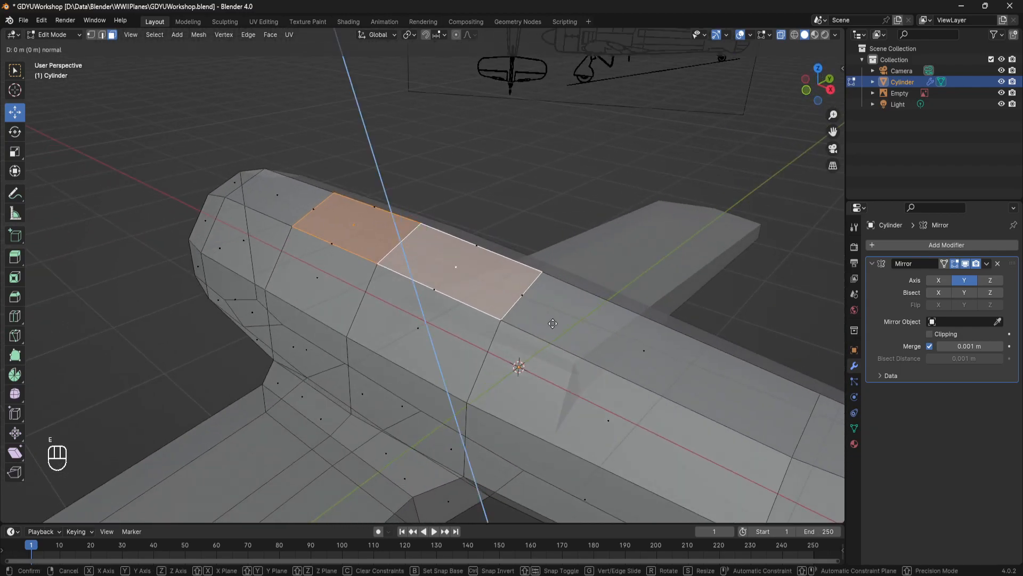
key("z")
key("z")
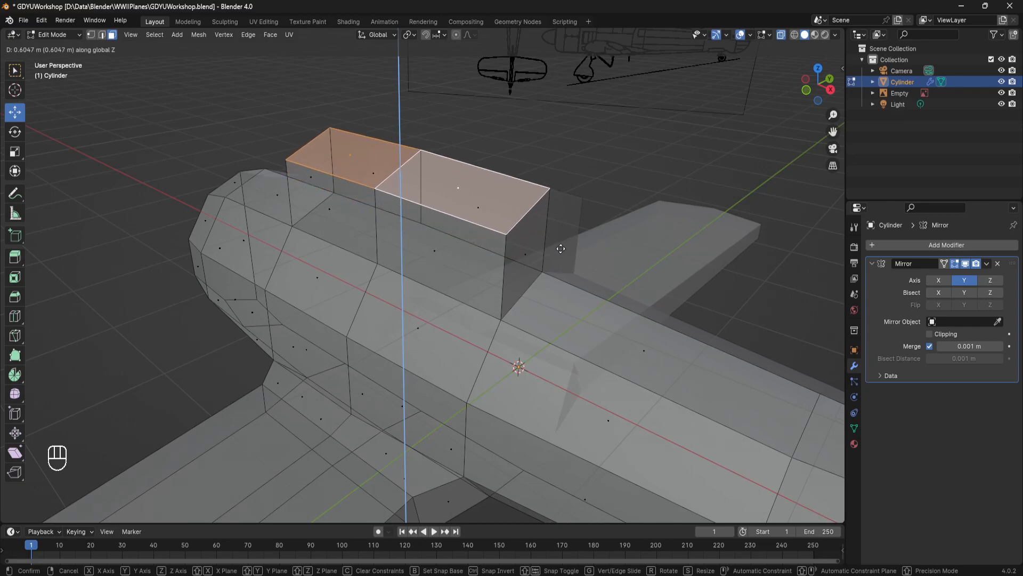
left_click(560, 248)
middle_click_drag(559, 245, 536, 235)
scroll(517, 222, "down", 3)
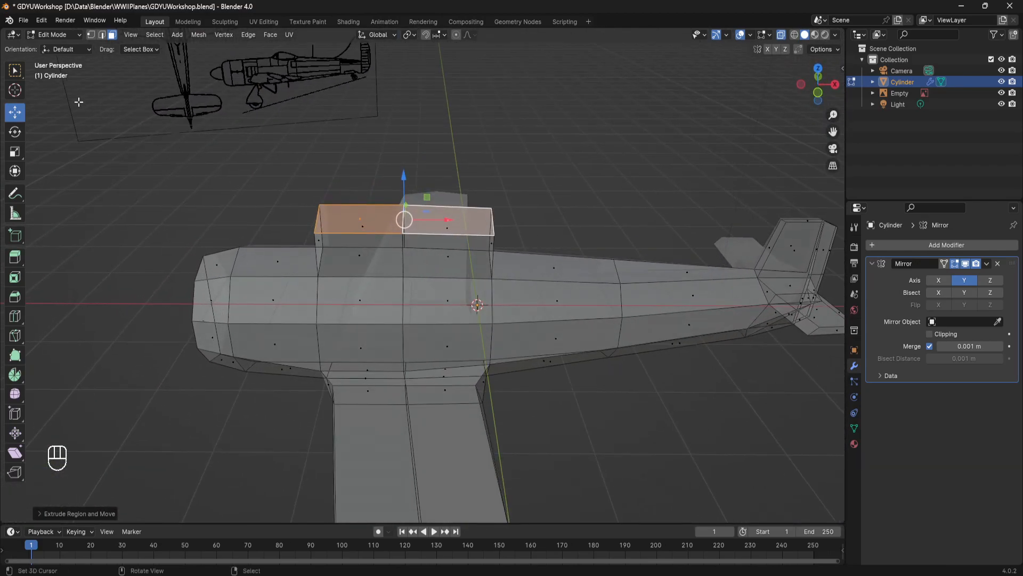
Switch to vertex selection, scale the canopy top along X to about 0.6 and lower it slightly along Z.
left_click(91, 35)
key("s")
key("x")
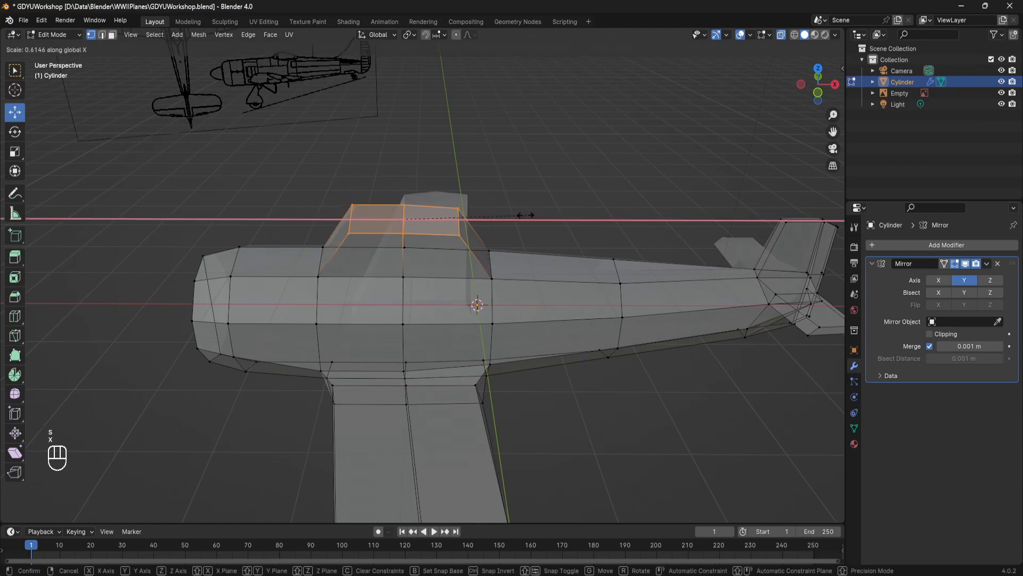
left_click(519, 212)
middle_click_drag(515, 211, 515, 180)
left_click_drag(407, 174, 406, 184)
Select the canopy top's outer vertices, move them inward along Y and adjust their height slightly along Z.
middle_click_drag(406, 184, 319, 216)
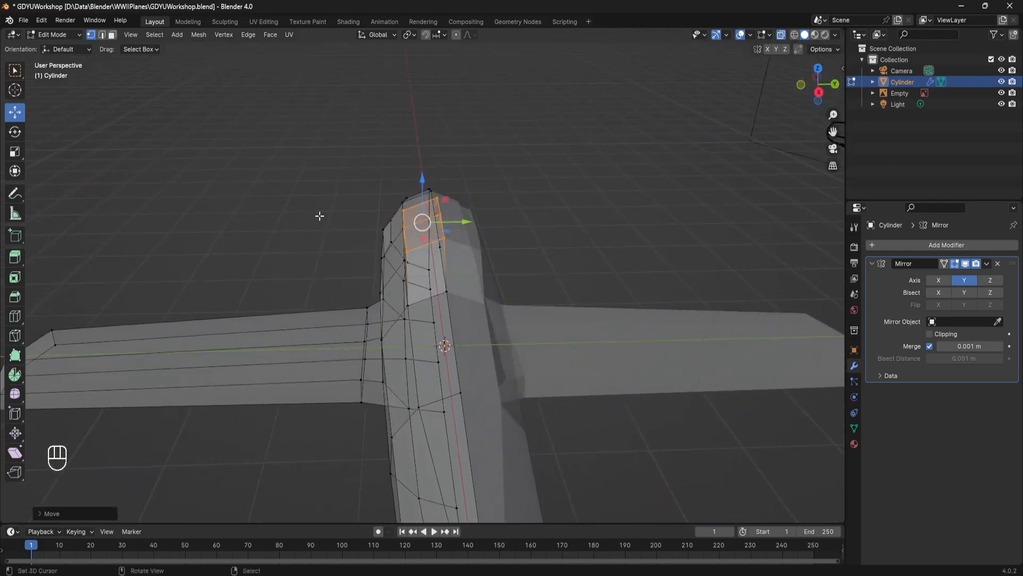
right_click(404, 251)
middle_click_drag(404, 251, 453, 235)
right_click(403, 226, "shift")
right_click(393, 211, "shift")
middle_click_drag(393, 211, 367, 214)
left_click_drag(450, 229, 456, 227)
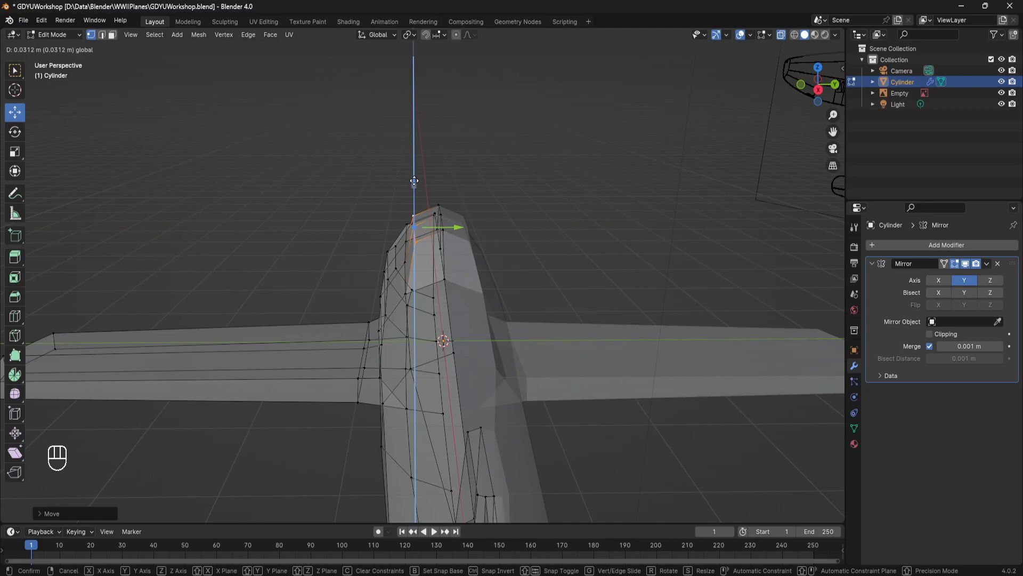
middle_click_drag(424, 169, 419, 176)
left_click_drag(420, 176, 425, 182)
middle_click_drag(425, 182, 435, 203)
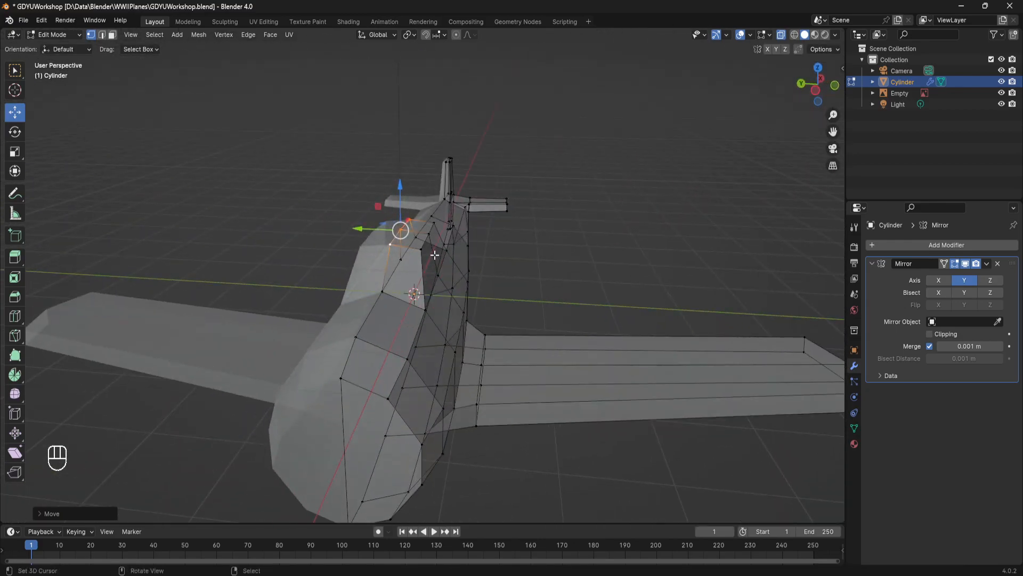
Lower the canopy top's front and rear outer corner vertices slightly along Z and view the shape in Object Mode.
right_click(437, 224)
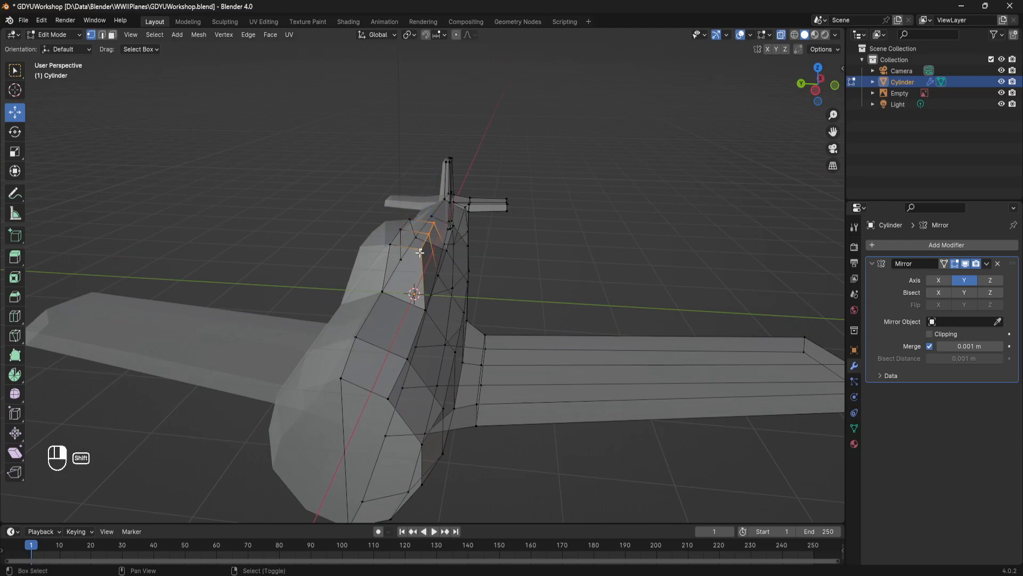
left_click_drag(430, 196, 430, 200)
key("Tab")
middle_click_drag(431, 203, 450, 270)
Move the front and rear outer vertices at the canopy's base along X, slightly toward the canopy's middle.
right_click(469, 209)
scroll(467, 211, "up", 3)
key("Tab")
right_click(251, 295)
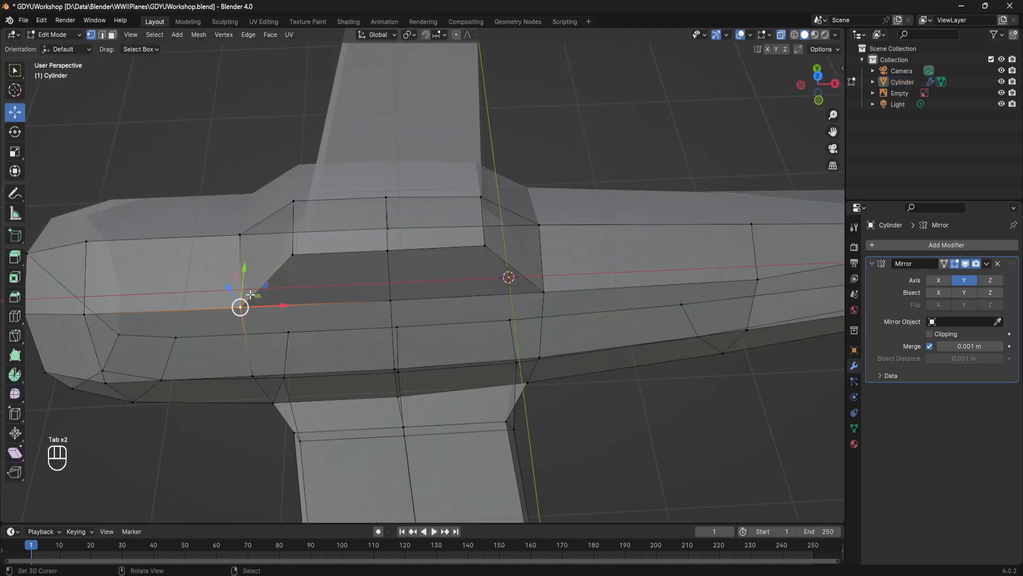
left_click_drag(283, 311, 292, 305)
right_click(553, 296)
left_click_drag(589, 293, 581, 293)
Select the canopy top's front and rear outer corners and scale them slightly closer together along X.
right_click(502, 246)
right_click(293, 253, "shift")
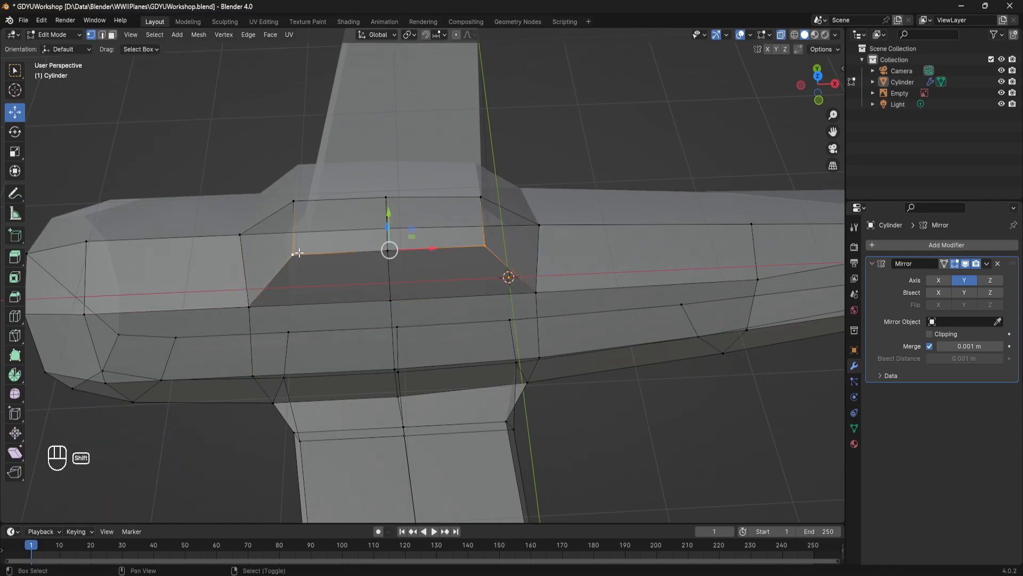
key("s")
key("x")
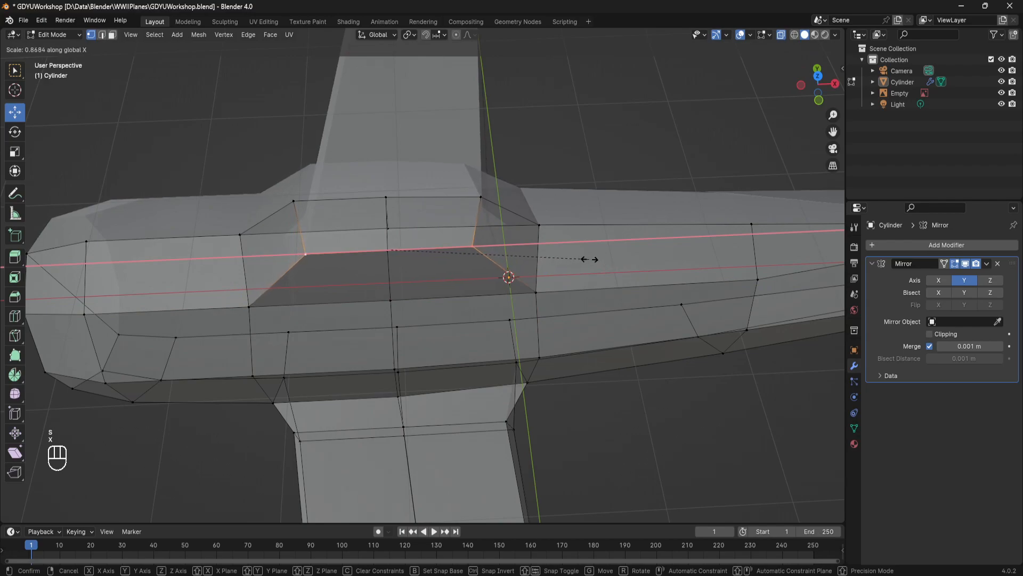
left_click(599, 259)
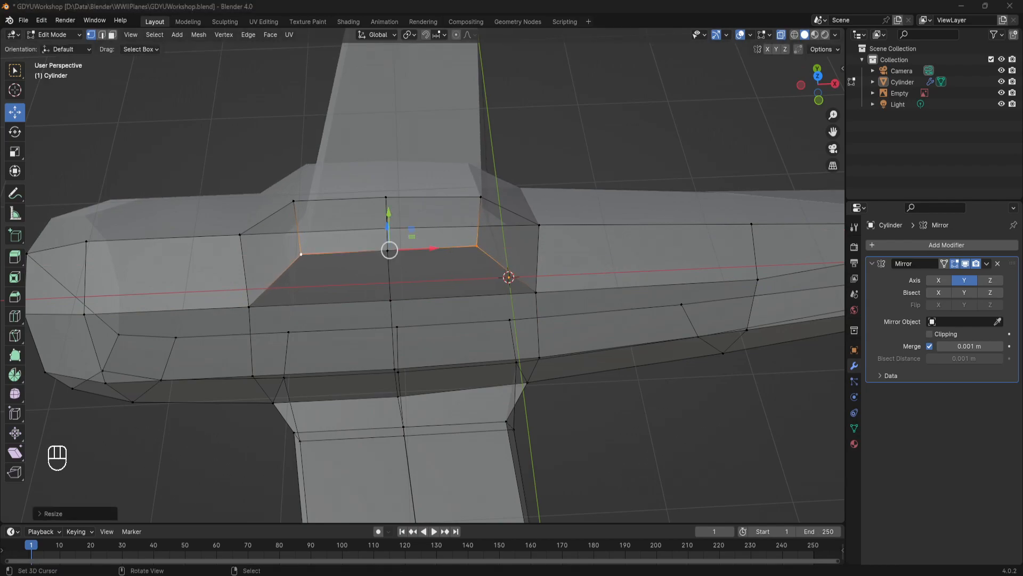
Select the canopy's front upper vertices and move them slightly along X.
middle_click_drag(159, 267, 111, 291)
key("g")
left_click_drag(429, 217, 436, 212)
right_click(348, 166)
right_click(375, 131, "shift")
left_click_drag(390, 180, 404, 190)
Select the canopy's two rear upper vertices, return to Object Mode to review the plane and save the file.
right_click(454, 308)
right_click(490, 291, "shift")
middle_click_drag(490, 293, 550, 252)
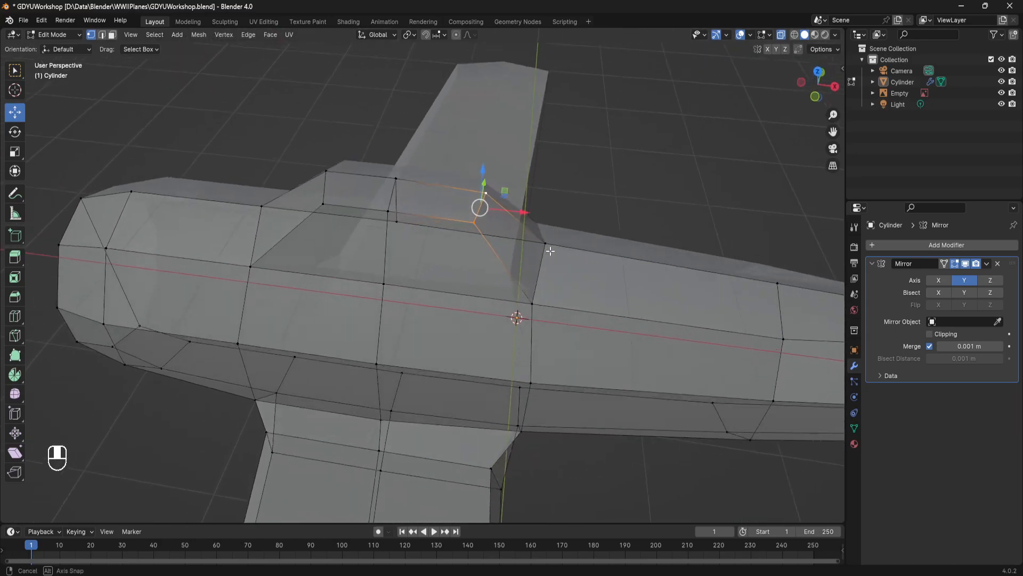
key("Tab")
mouse_move(520, 212)
middle_mouse_down()
mouse_move(542, 171)
mouse_move(651, 170)
mouse_move(533, 175)
mouse_move(522, 226)
middle_mouse_up()
key("ctrl+s")
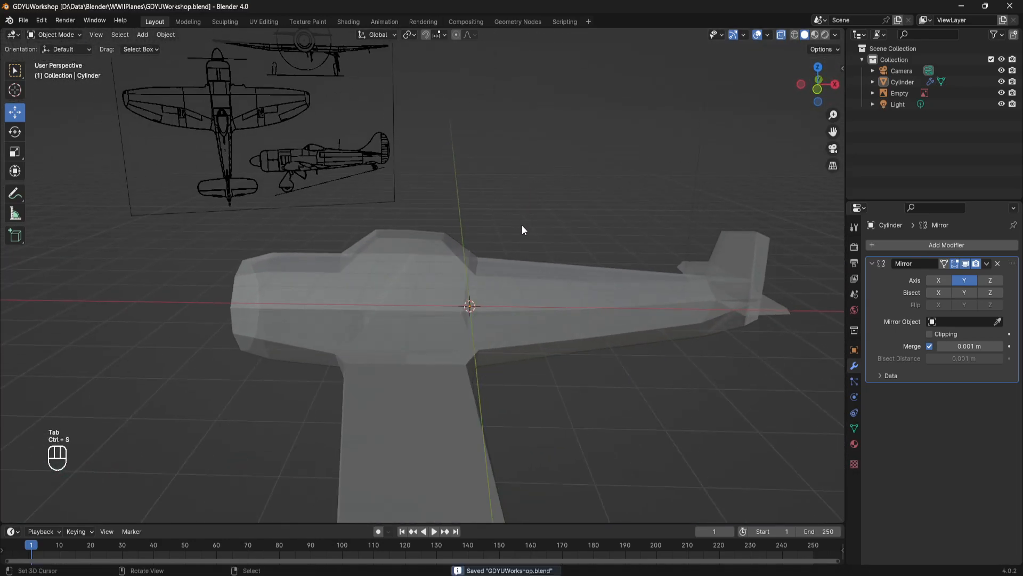
Check the wireframe display, return to solid shading and turn off X-ray.
left_click(795, 36)
left_click(805, 34)
left_click(781, 35)
left_click(780, 35)
left_click(780, 34)
middle_click_drag(538, 200, 491, 239)
scroll(483, 228, "up", 2)
Add a loop cut around the canopy and slide it down close to the canopy's base.
right_click(461, 238)
scroll(459, 238, "up", 4)
key("Tab")
key("a")
key("ctrl+r")
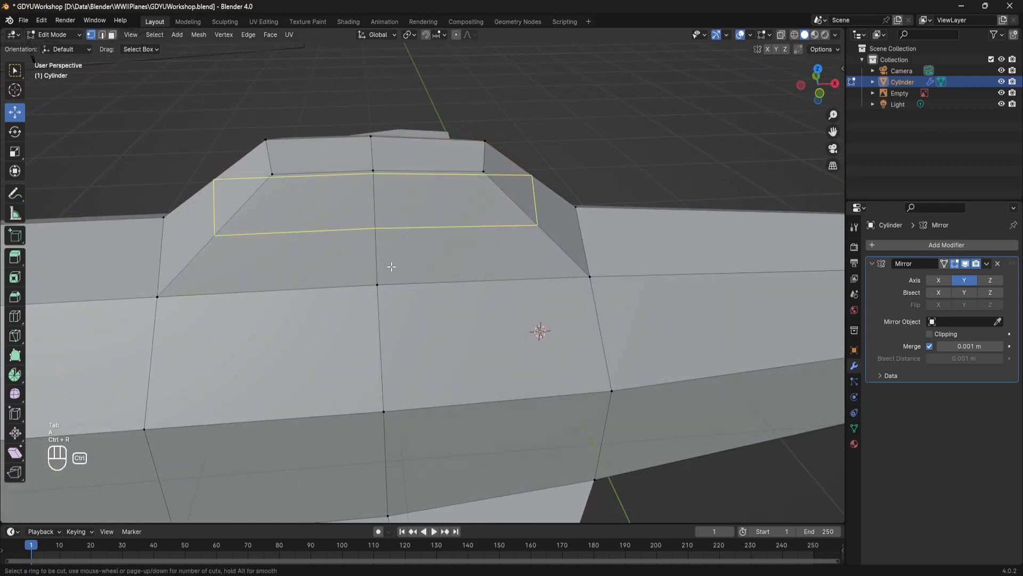
left_click(243, 221)
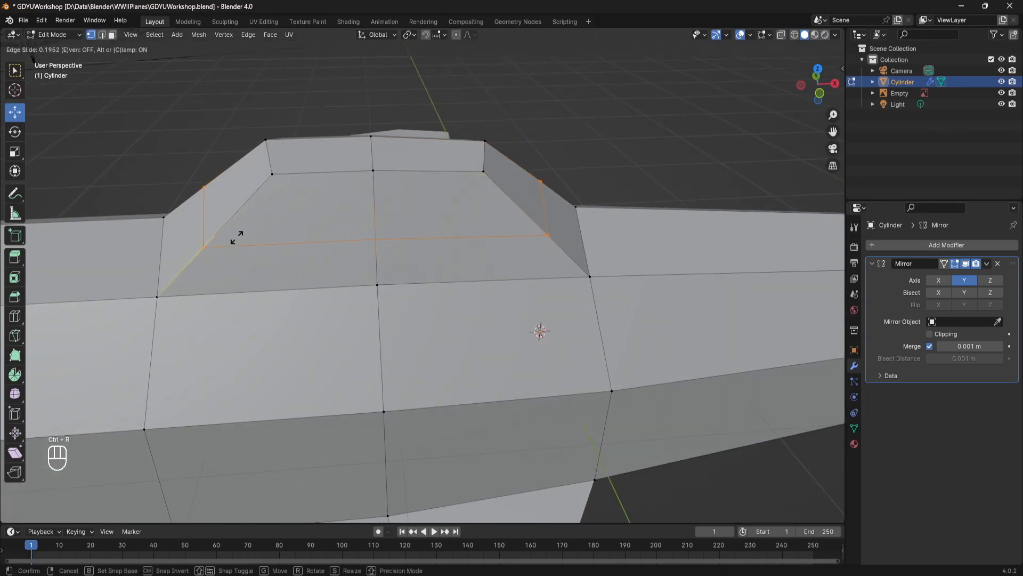
left_click(213, 278)
Select the new loop's outer side vertices, move them inward along Y about 0.04 m and lower them slightly along Z.
middle_click_drag(213, 278, 299, 320)
left_click(300, 387)
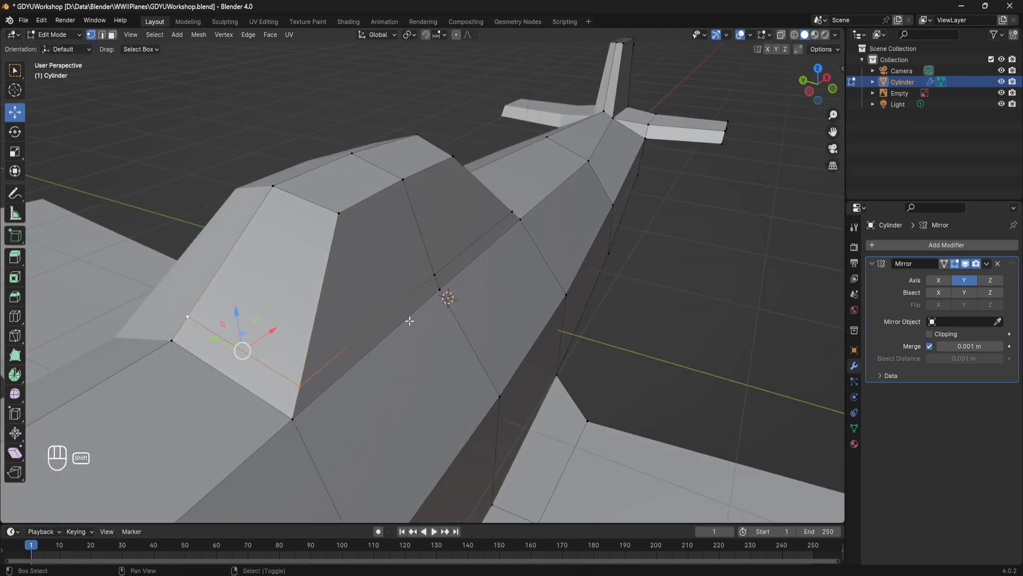
middle_click_drag(419, 300, 426, 244)
key("g")
key("y")
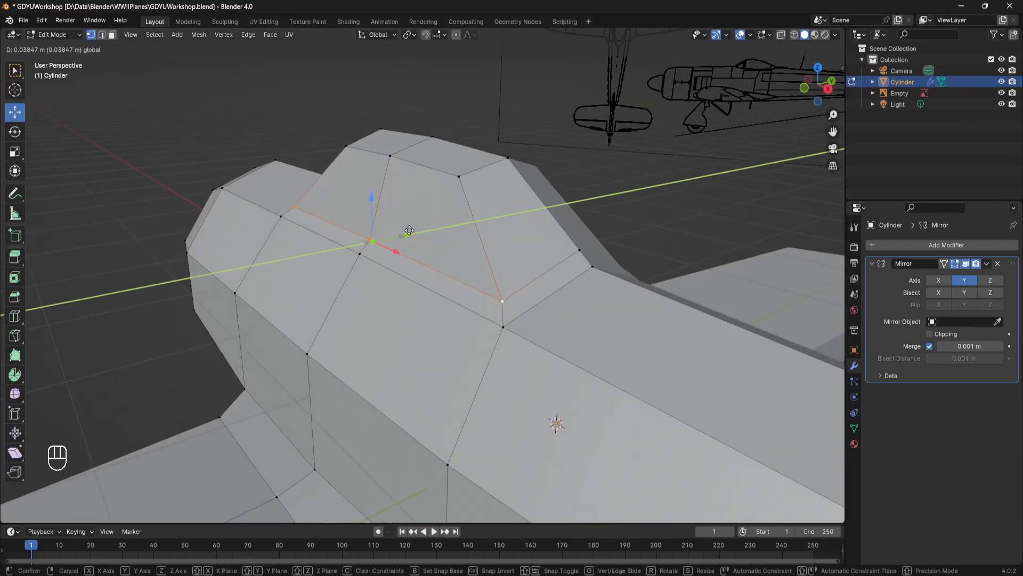
left_click_drag(410, 231, 409, 230)
left_click_drag(372, 201, 372, 205)
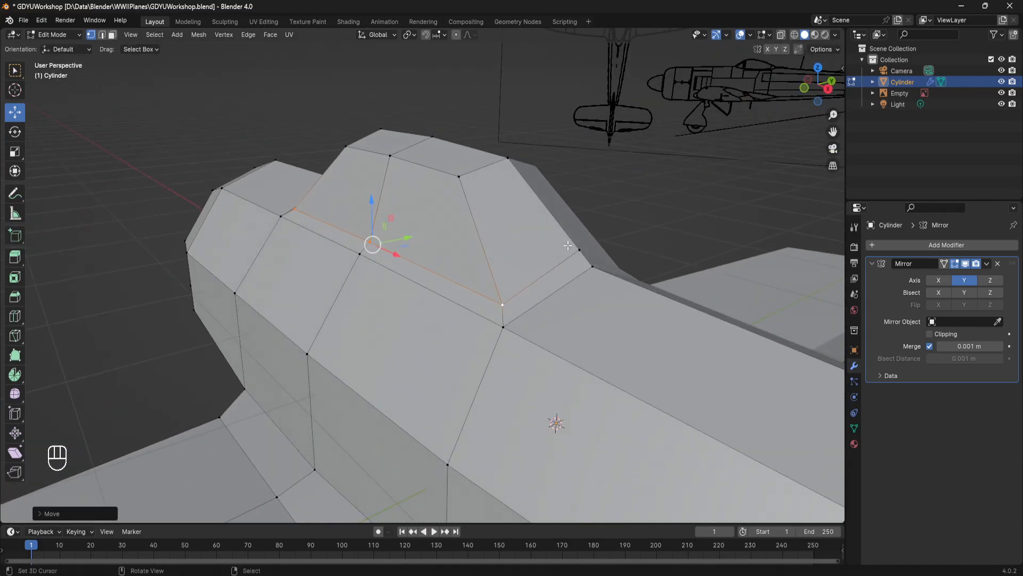
Fine-tune the height of the canopy base loop's side and centreline vertices along Z.
middle_click_drag(567, 245, 559, 370)
left_click_drag(373, 164, 373, 168)
middle_click_drag(373, 169, 425, 188)
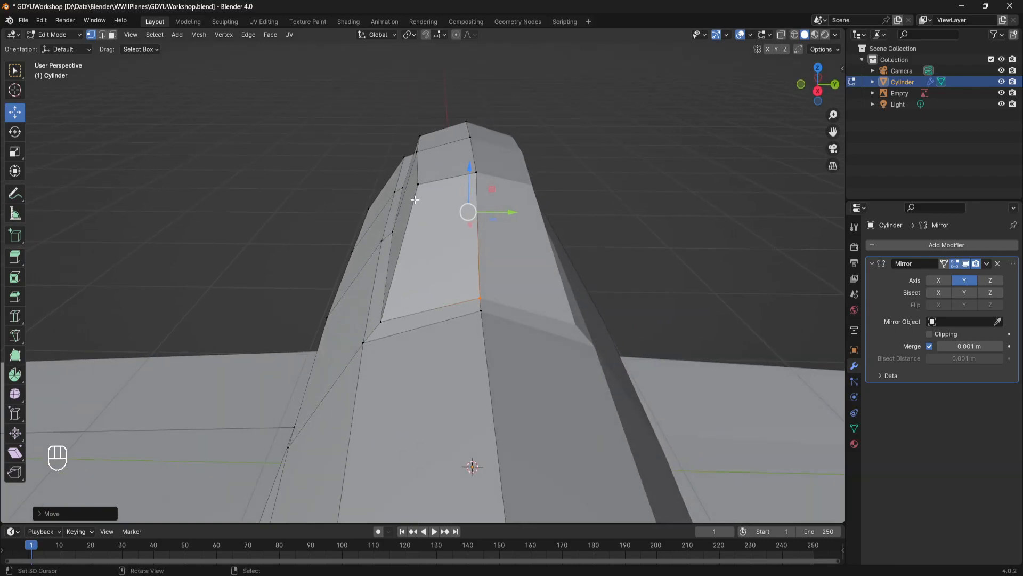
left_click_drag(472, 160, 465, 155)
Add the canopy top's front and rear centreline vertices to the selection, lower it slightly along Z and save the file.
middle_click_drag(465, 156, 389, 115)
right_click(371, 127, "shift")
right_click(510, 164, "shift")
left_click_drag(430, 90, 430, 94)
key("Tab")
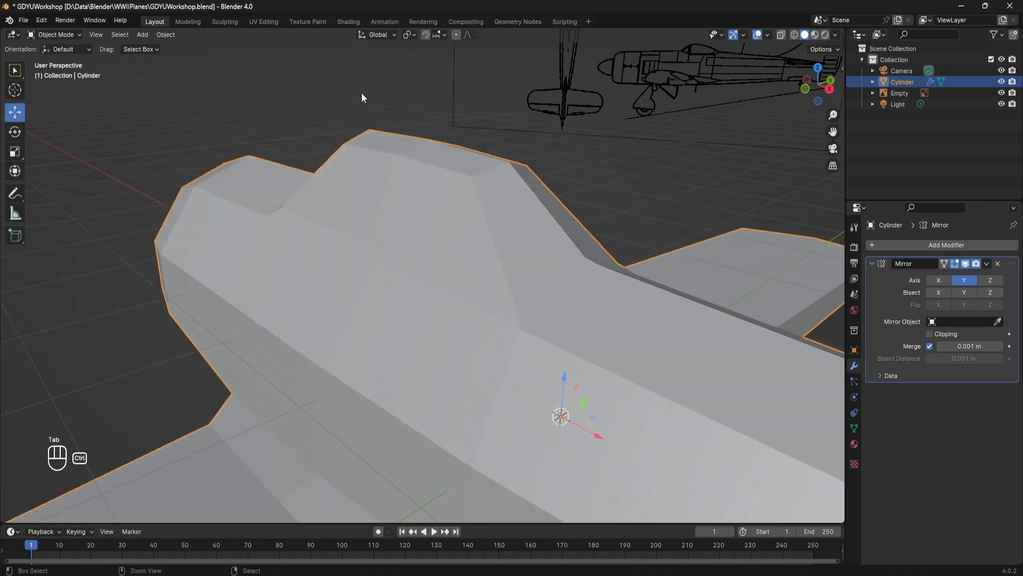
key("ctrl+s")
Inspect the whole plane and its canopy from several angles in Object Mode and save the file.
key("Tab")
middle_click_drag(361, 93, 481, 139)
scroll(482, 139, "down", 5)
middle_click_drag(450, 171, 341, 252)
middle_click_drag(425, 234, 500, 231)
key("Tab")
key("Tab")
key("ctrl+s")
scroll(423, 213, "down", 3)
key("Tab")
scroll(500, 231, "down", 6)
left_click(500, 230)
middle_click_drag(427, 245, 496, 287)
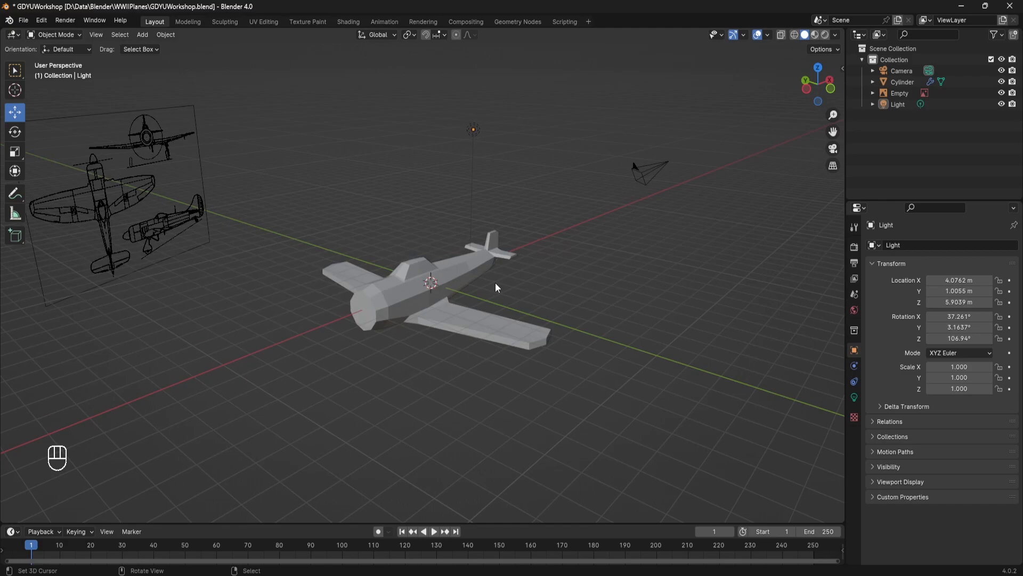
scroll(500, 282, "up", 6)
middle_click_drag(488, 283, 564, 290)
key("ctrl+s")
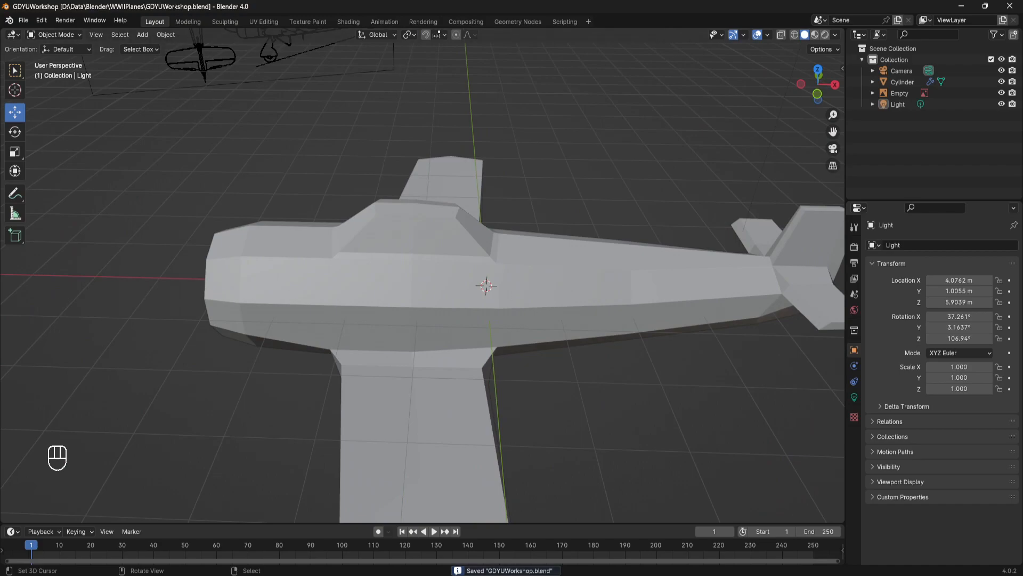
Enter Edit Mode on the plane mesh and turn on X-ray with Solid shading.
middle_click_drag(268, 286, 389, 244)
left_click(389, 244)
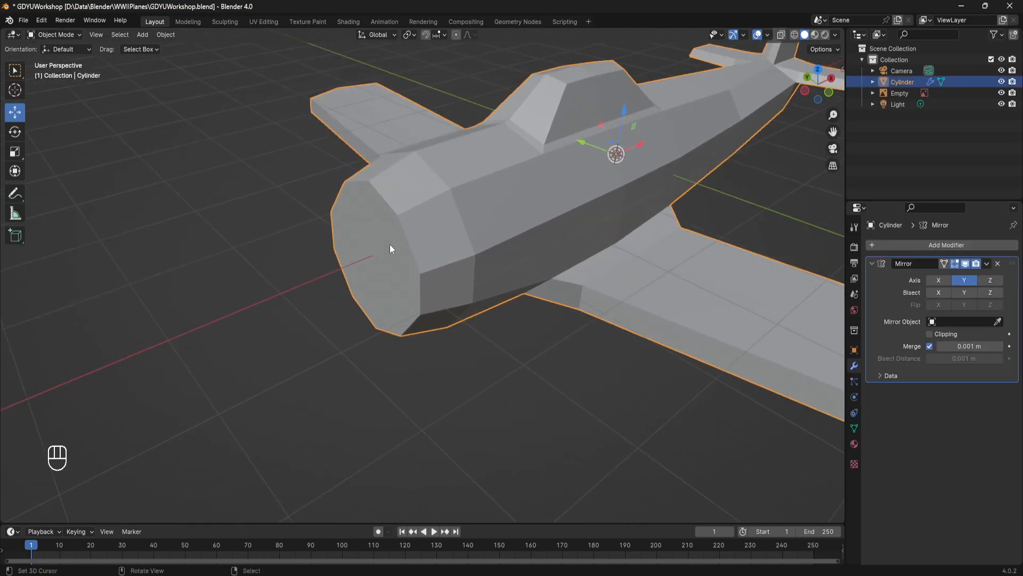
key("Tab")
middle_click_drag(391, 248, 399, 249)
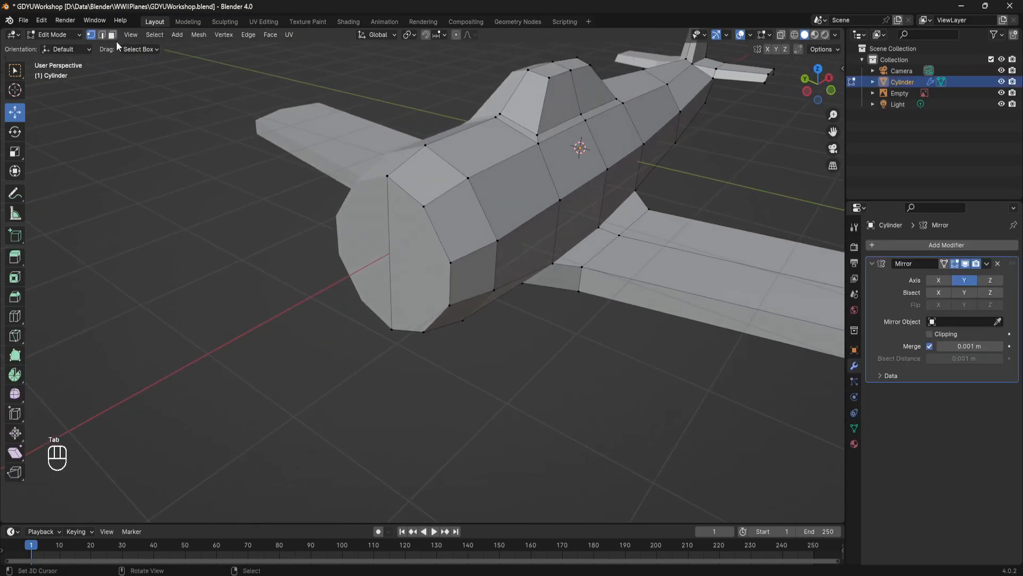
middle_click_drag(313, 211, 357, 219)
key("Tab")
scroll(357, 219, "down", 4)
key("Tab")
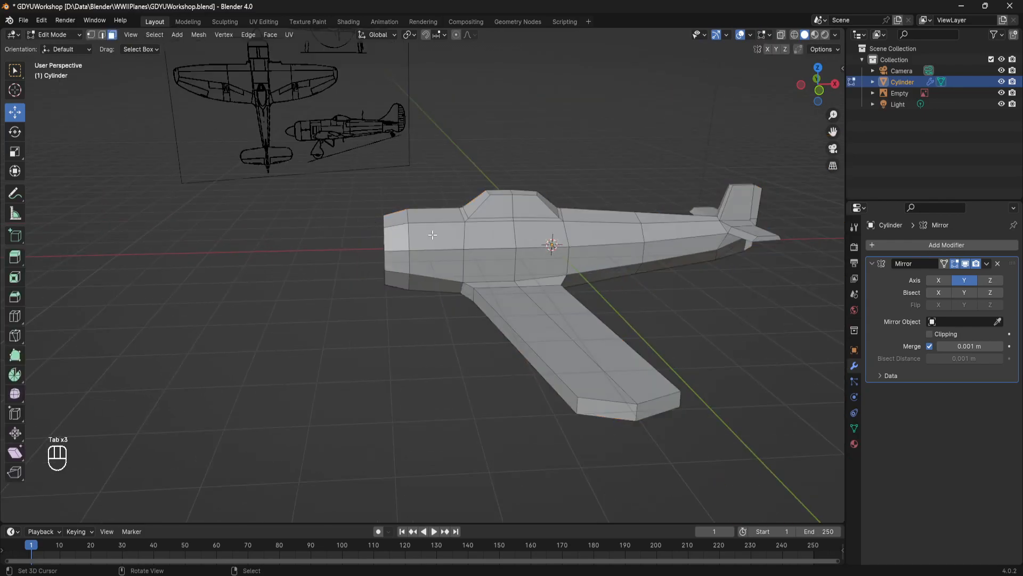
scroll(430, 232, "up", 4)
left_click(794, 34)
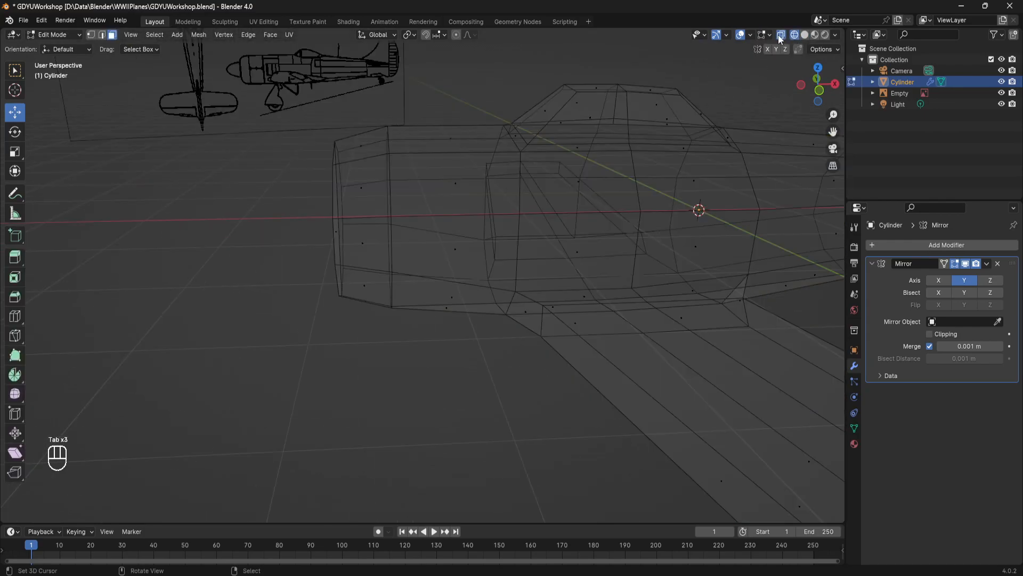
left_click(805, 35)
left_click(781, 35)
Select the top vertices of the two frontmost nose loops and lower them about 0.08 m along Z.
key("a")
key("a")
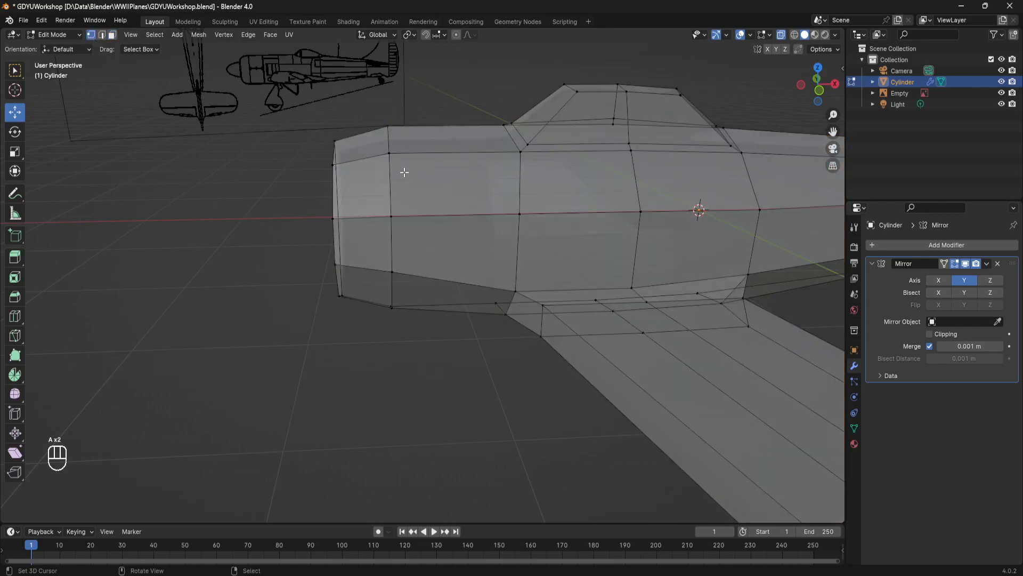
key("b")
left_click_drag(323, 175, 397, 118)
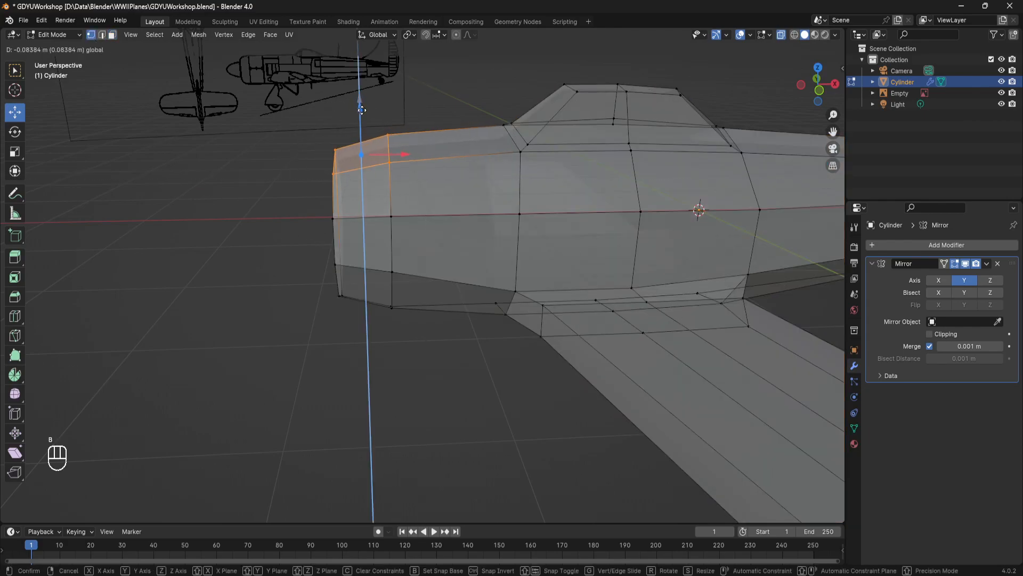
left_click(361, 104)
Select the upper front fuselage vertices, lower them slightly along Z and clear the selection.
middle_click_drag(361, 104, 397, 138)
scroll(357, 142, "down", 3)
key("a")
key("a")
key("b")
left_click_drag(393, 137, 574, 208)
left_click_drag(482, 134, 493, 144)
key("a")
key("a")
Select the lower nose vertices, shift them very slightly along Z, clear the selection and save the file.
middle_click_drag(492, 144, 494, 165)
key("b")
left_click_drag(465, 312, 392, 282)
left_click_drag(416, 243, 413, 244)
key("a")
key("a")
key("b")
left_click_drag(457, 280, 414, 230)
key("a")
key("a")
middle_click_drag(415, 229, 193, 51)
key("ctrl+s")
Select the nose's front face in face mode and set the transform pivot point to 3D Cursor.
scroll(373, 213, "up", 3)
left_click(113, 35)
middle_click_drag(373, 240, 396, 269)
left_click(396, 269)
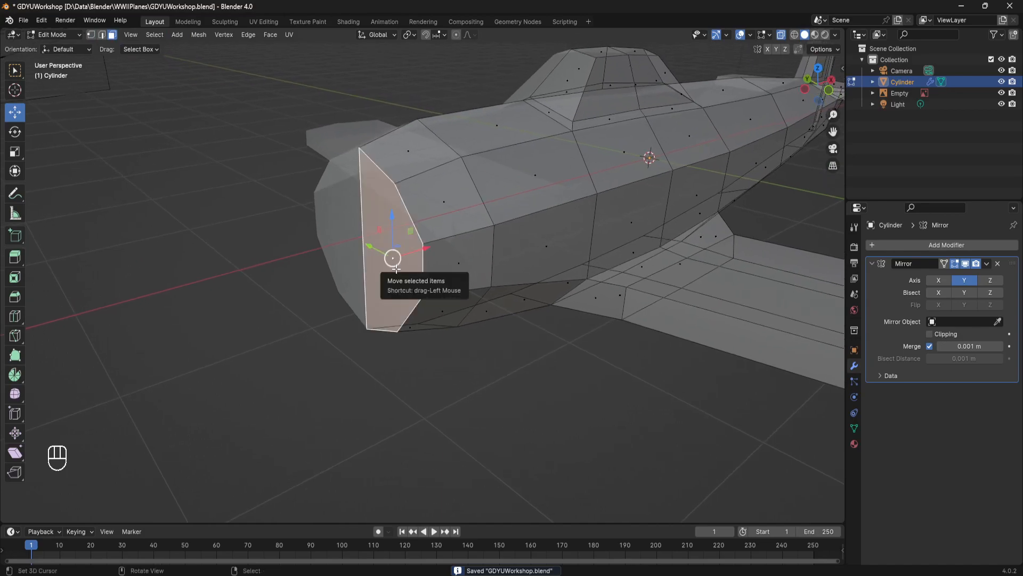
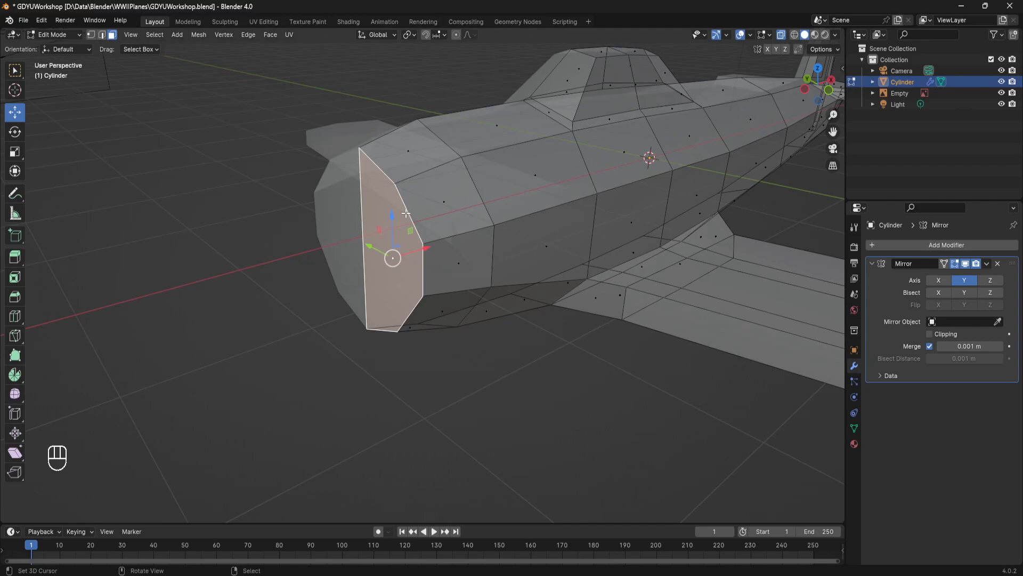
left_click(414, 35)
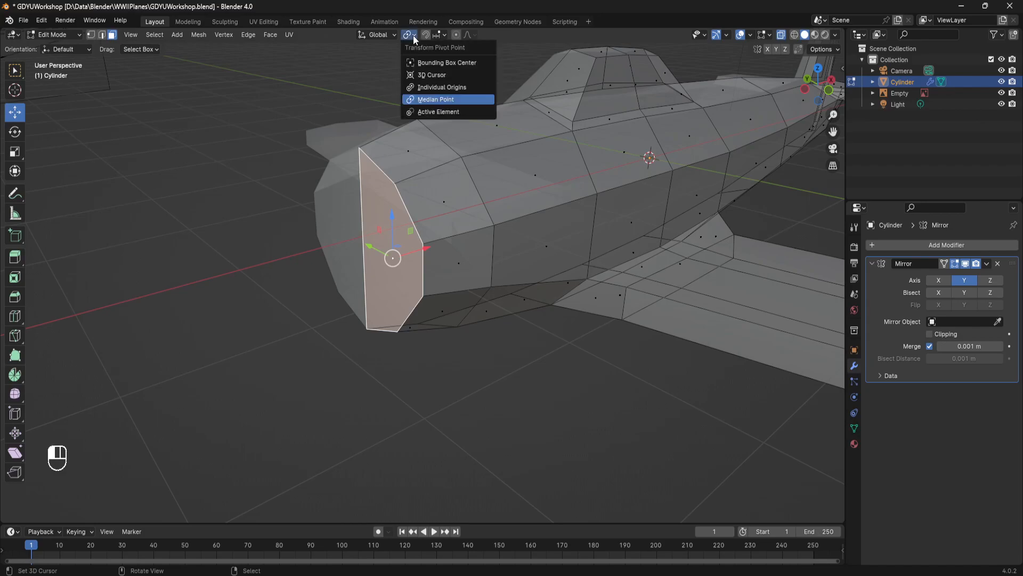
left_click(423, 75)
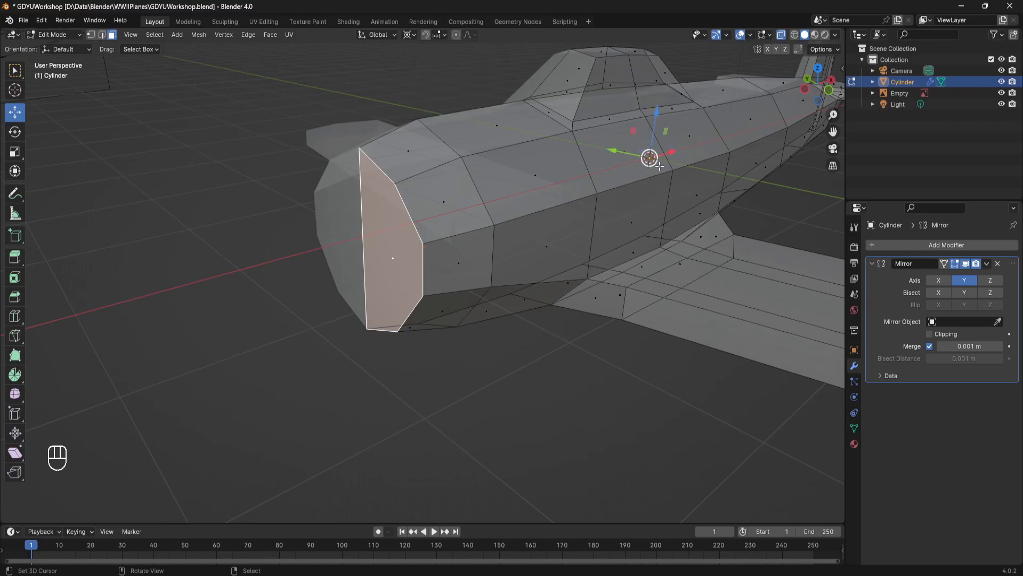
Try moving the nose's front face outward along Y, then undo the move.
key("space")
type("center")
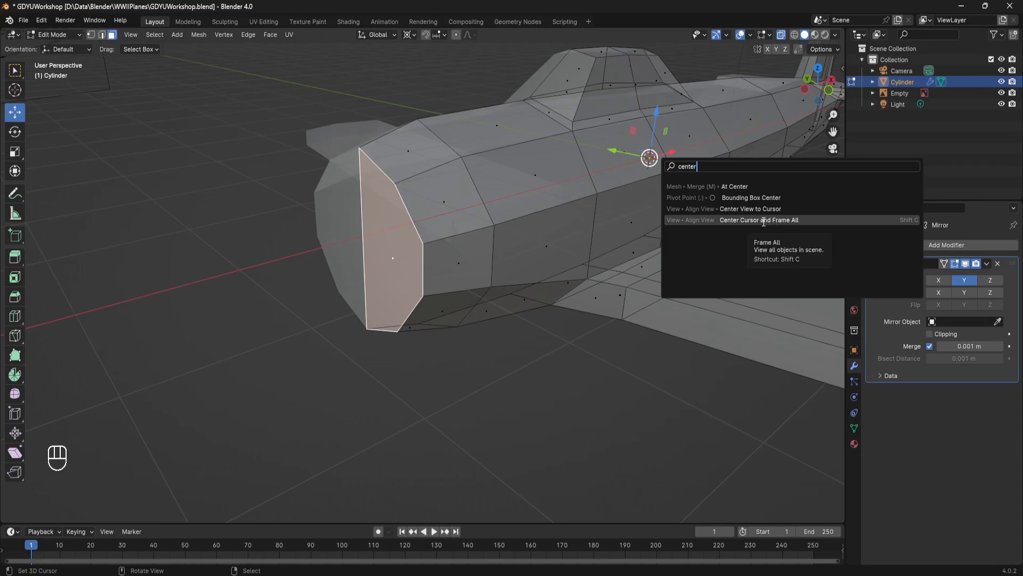
key("Escape")
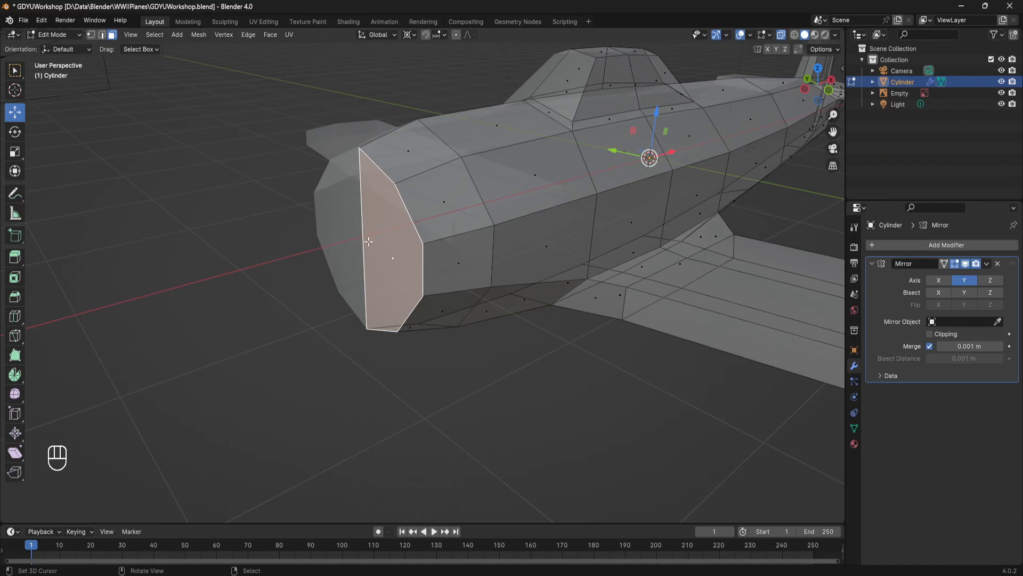
left_click_drag(613, 151, 649, 158)
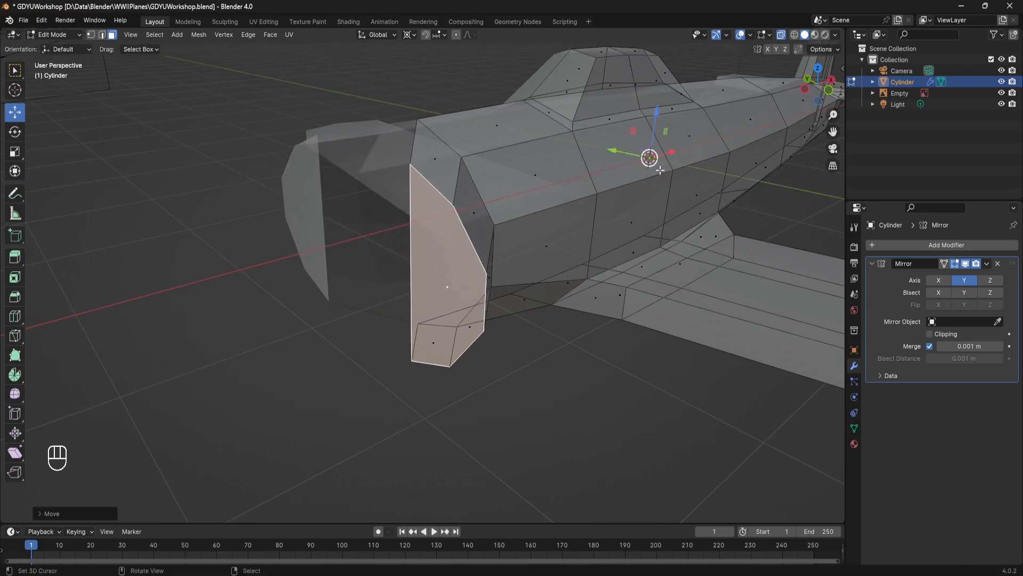
key("ctrl+z")
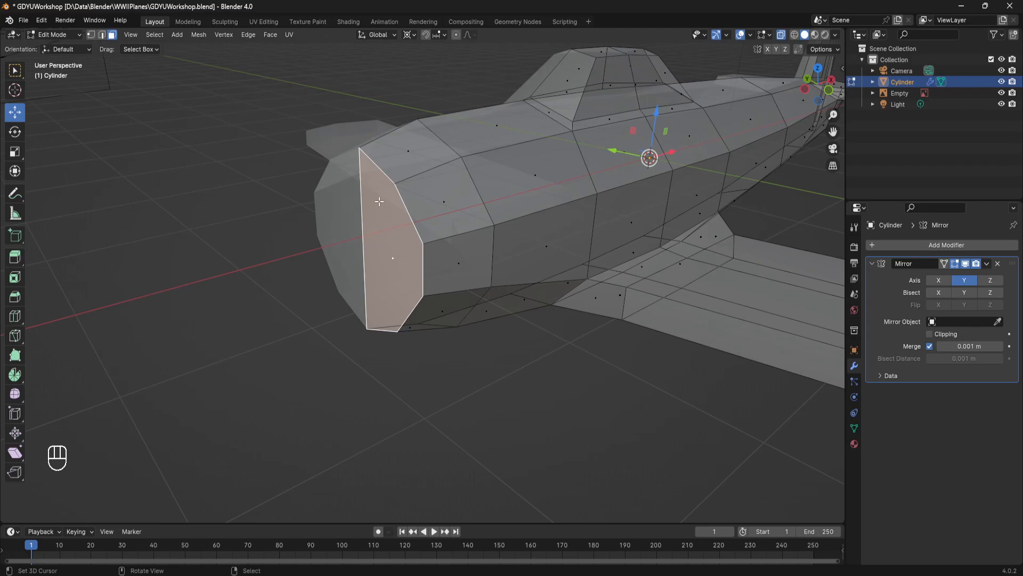
Try scaling the nose's front face down around the 3D cursor in Y and Z only, then undo it.
middle_click_drag(304, 253, 321, 258)
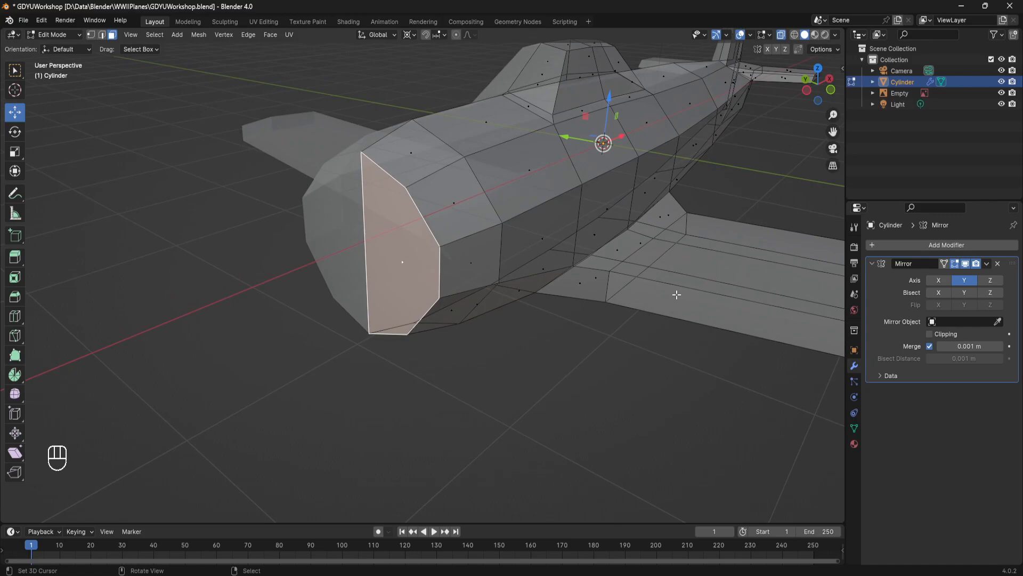
key("s")
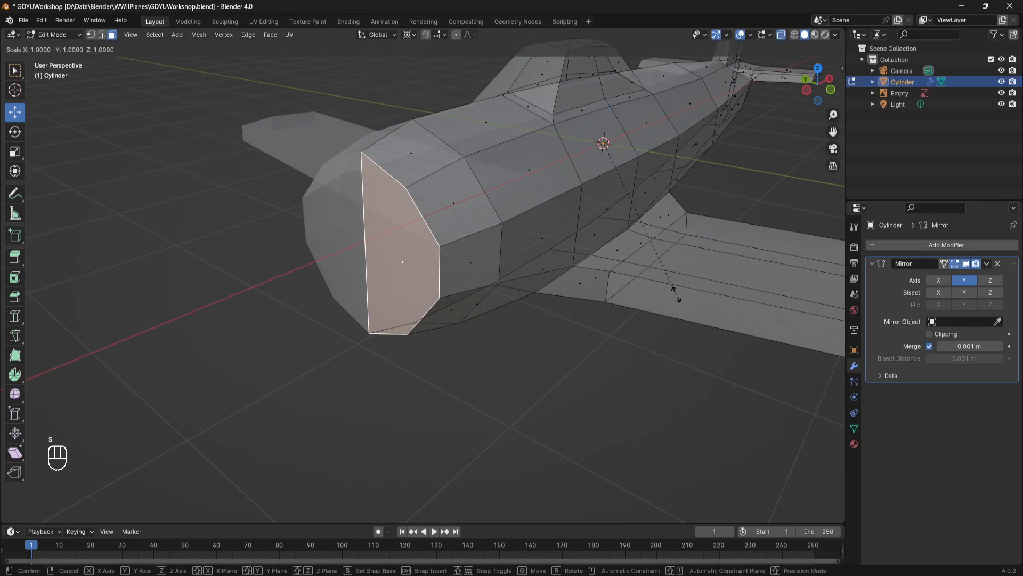
key("shift+x")
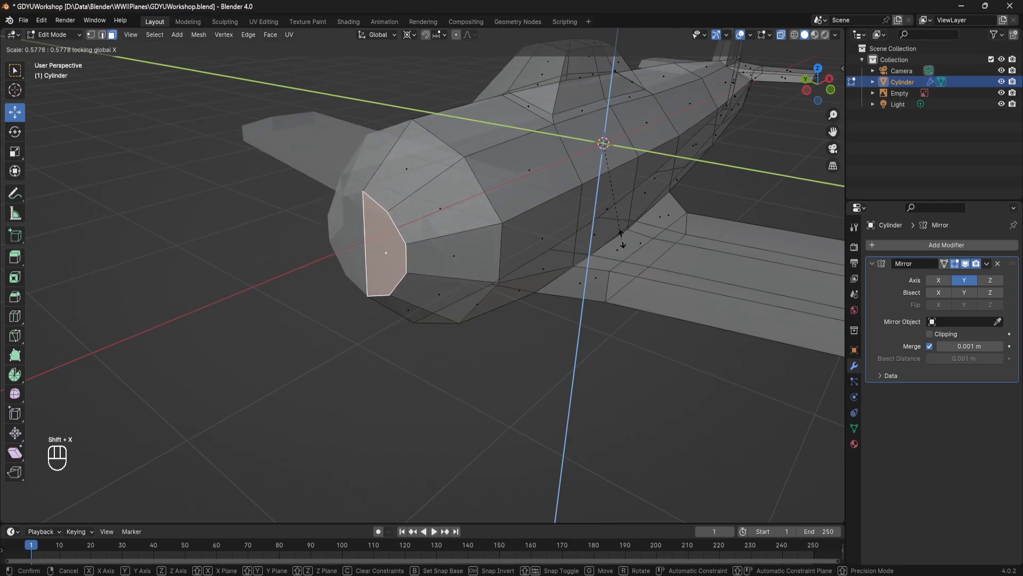
left_click(677, 269)
key("ctrl+z")
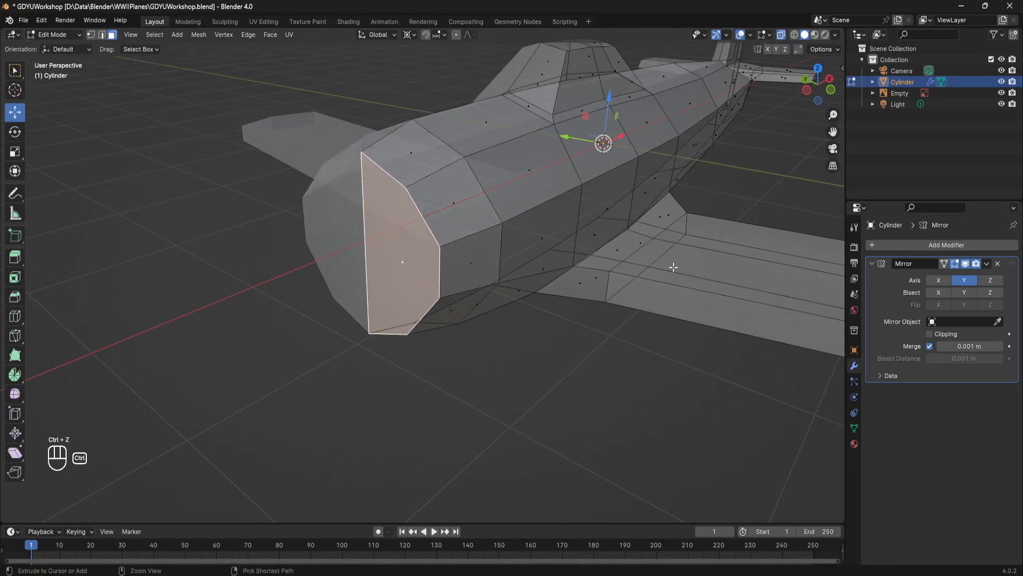
Try scaling the nose's front face down with the pivot set to Median Point, then undo the scale.
left_click(410, 35)
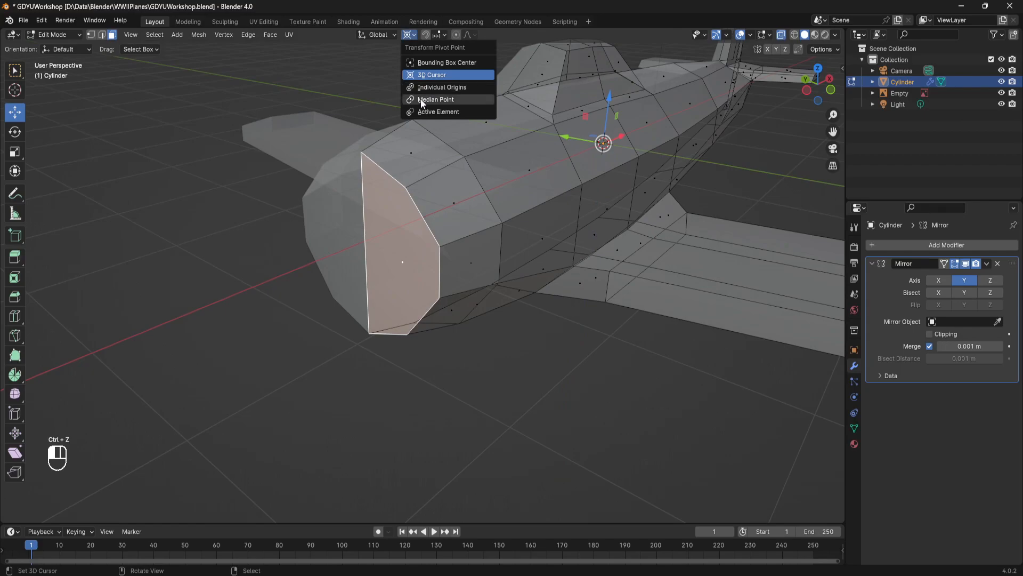
left_click(430, 100)
key("s")
left_click(399, 266)
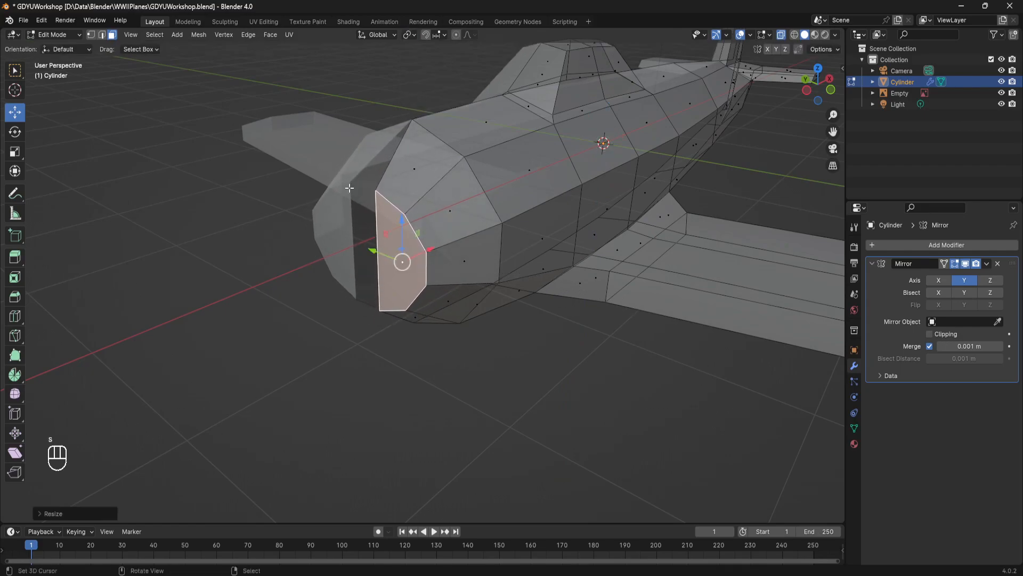
middle_click_drag(353, 267, 420, 285)
middle_click_drag(435, 236, 399, 226)
key("ctrl+z")
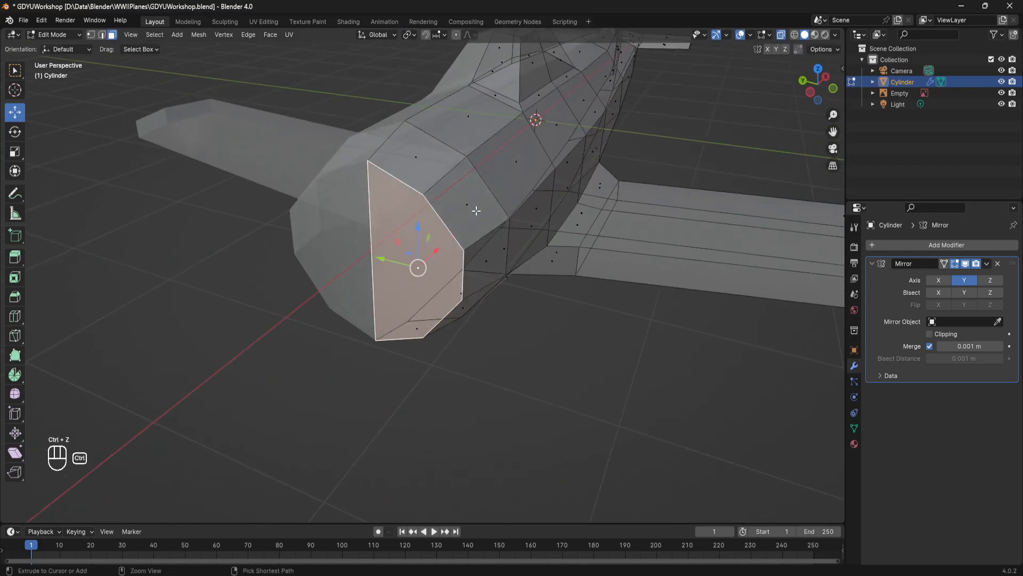
Set the pivot back to 3D Cursor and scale the nose's front face down slightly, excluding the X axis.
left_click(409, 35)
left_click(428, 72)
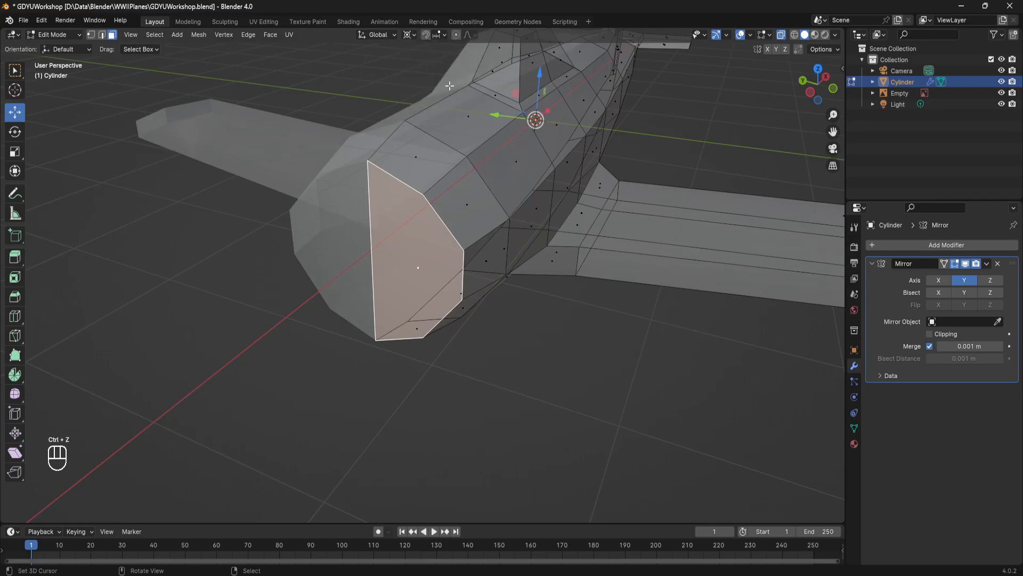
middle_click_drag(428, 73, 546, 127)
key("s")
key("shift+x")
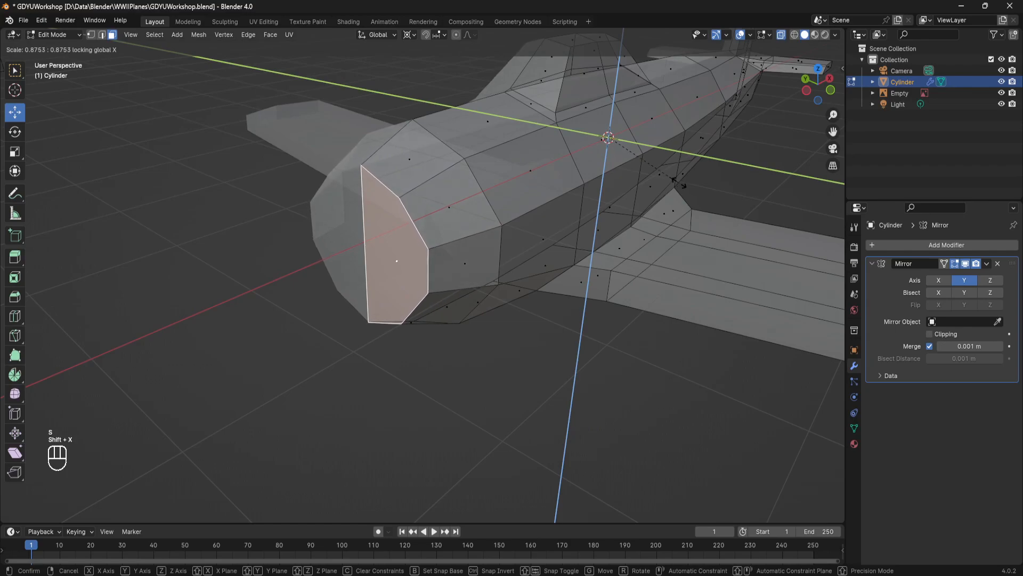
left_click(686, 183)
middle_click_drag(687, 184, 369, 226)
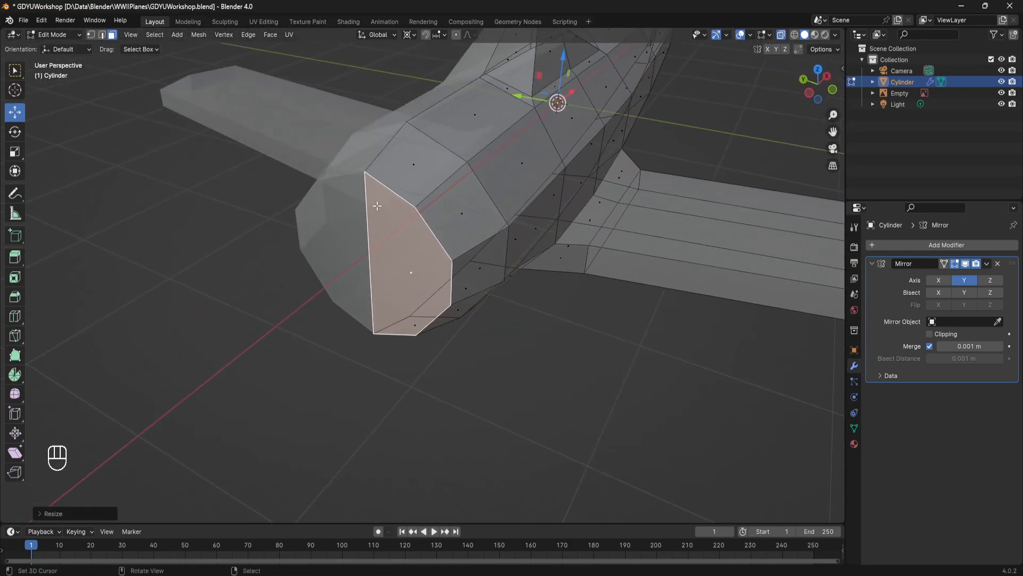
middle_click_drag(455, 255, 421, 249)
scroll(421, 249, "up", 3)
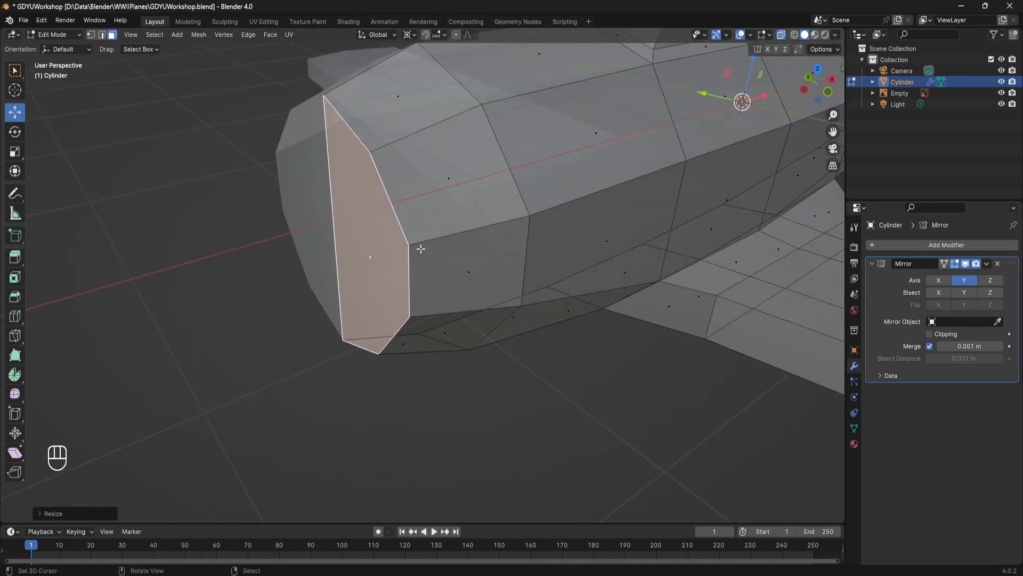
key("e")
right_click(607, 235)
key("ctrl+z")
key("e")
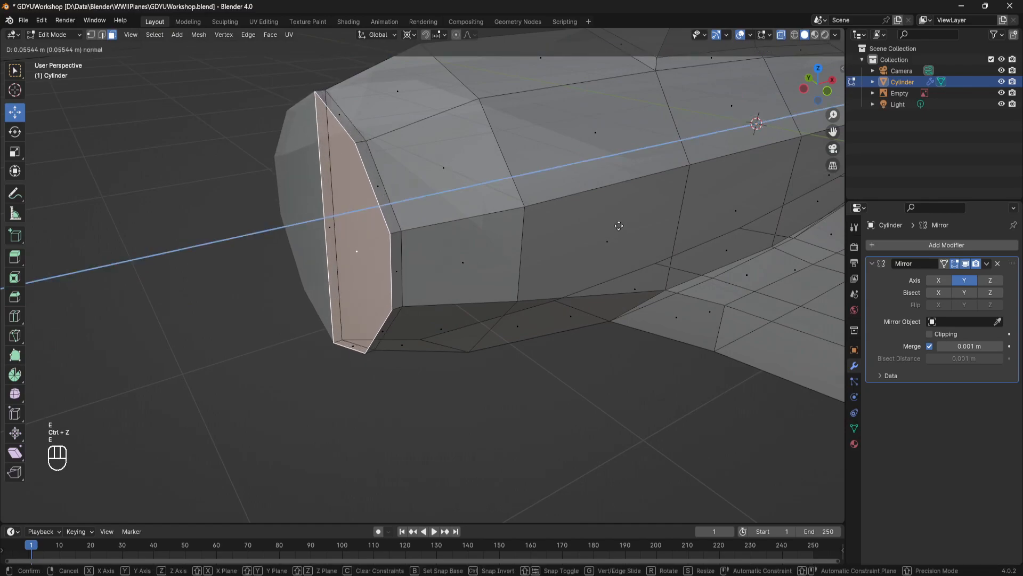
right_click(618, 226)
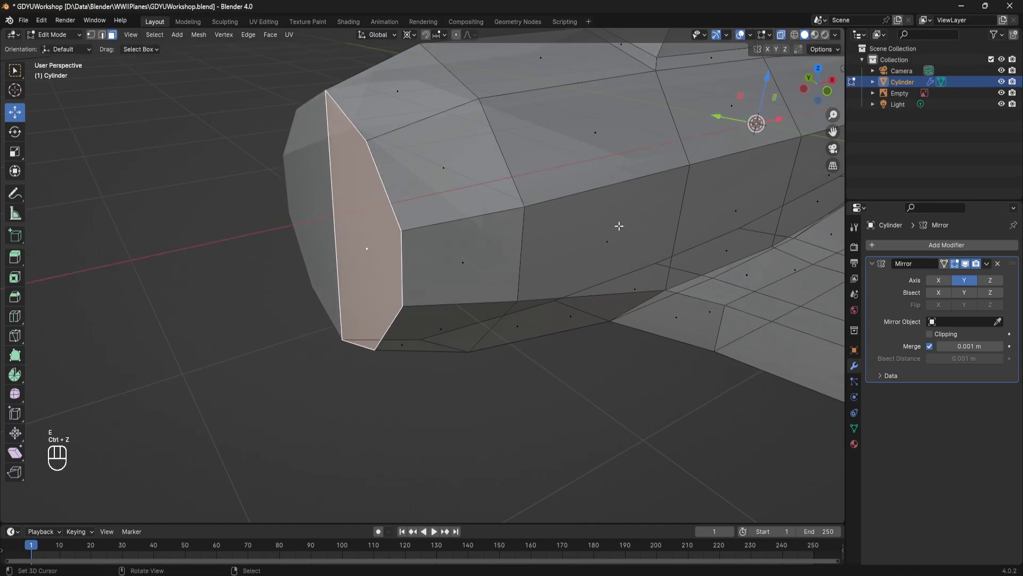
Extrude the nose's front face in place and scale it down excluding the X axis to form an inset ring.
key("e")
right_click(619, 226)
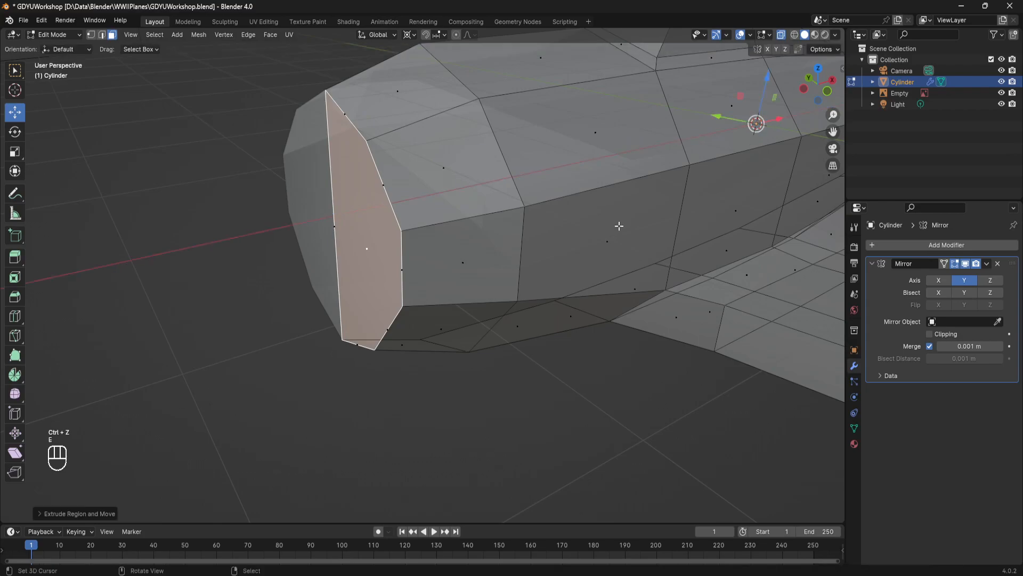
key("s")
key("shift+x")
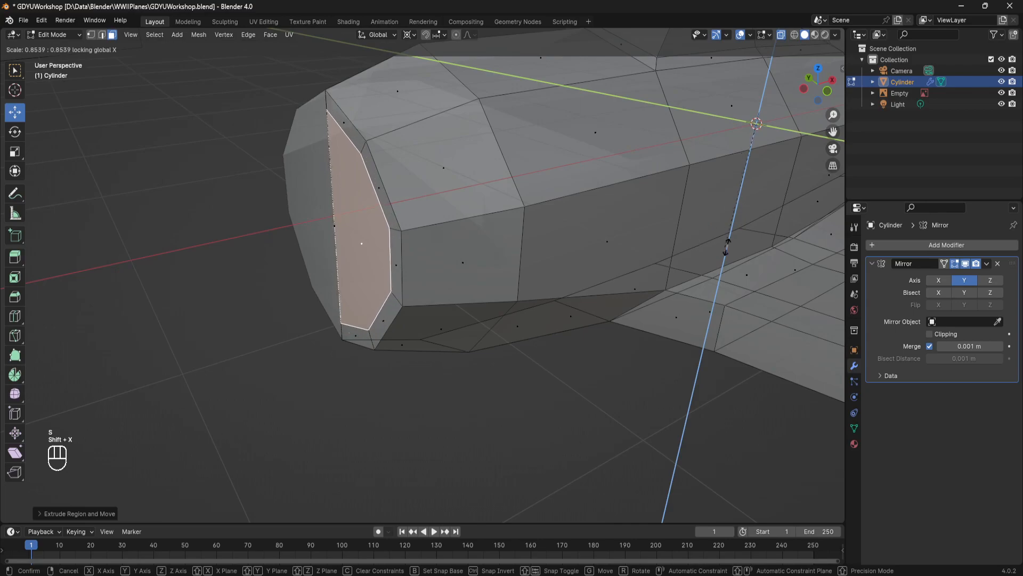
left_click(739, 216)
middle_click_drag(738, 216, 683, 195)
Extrude the inset nose face about 0.27 m forward and nudge it slightly along X.
key("e")
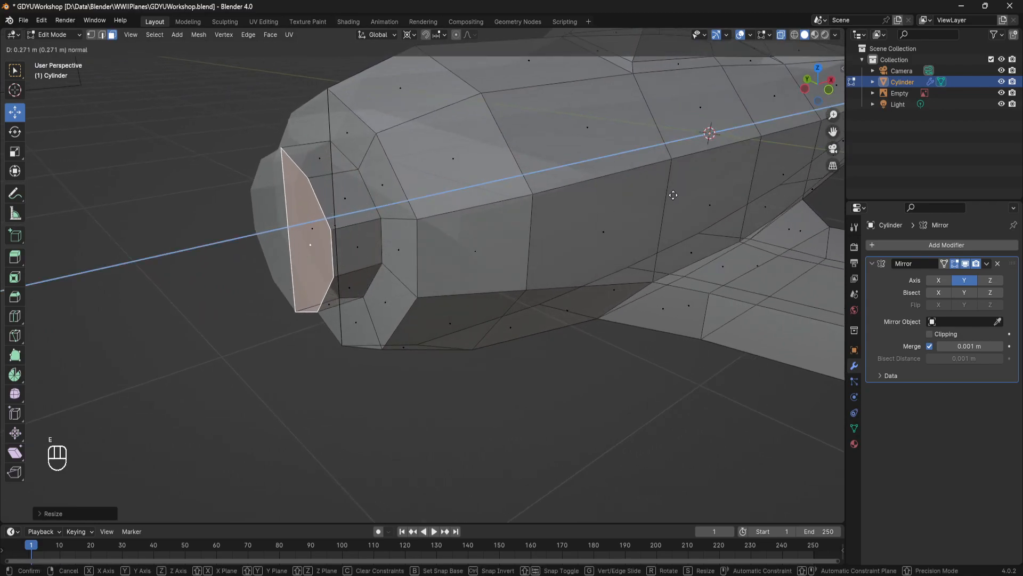
left_click(674, 195)
mouse_move(674, 195)
middle_mouse_down()
mouse_move(629, 183)
mouse_move(682, 198)
middle_mouse_up()
left_click_drag(759, 213, 753, 214)
Taper the extruded nose section by scaling its front face down slightly, excluding the X axis.
middle_click_drag(496, 224, 659, 235)
key("s")
key("shift+x")
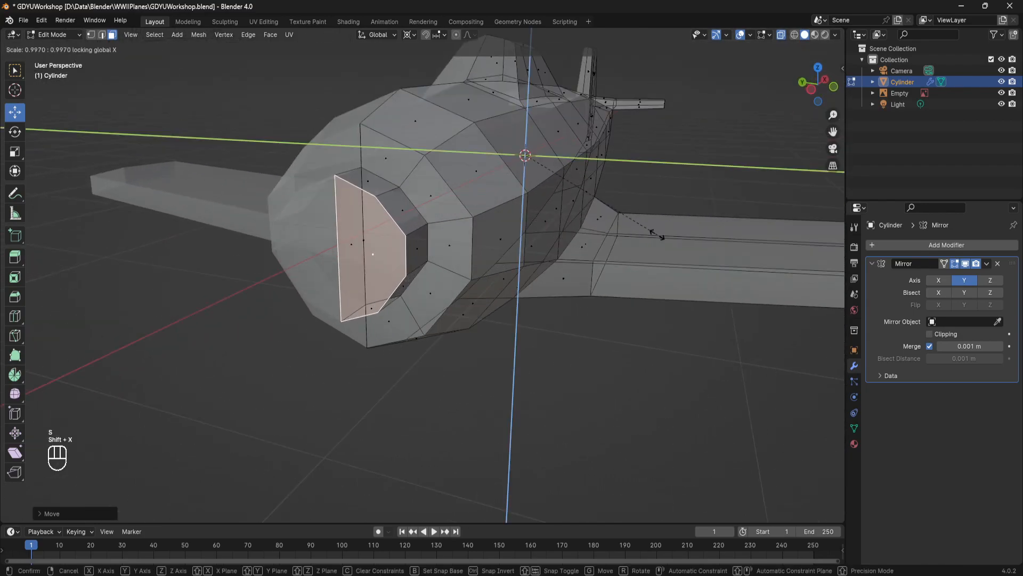
left_click(634, 223)
middle_click_drag(635, 223, 562, 222)
scroll(562, 222, "down", 4)
Check the nose in Object Mode, then delete the interior centreline face of the extruded nose section in Edit Mode.
key("Tab")
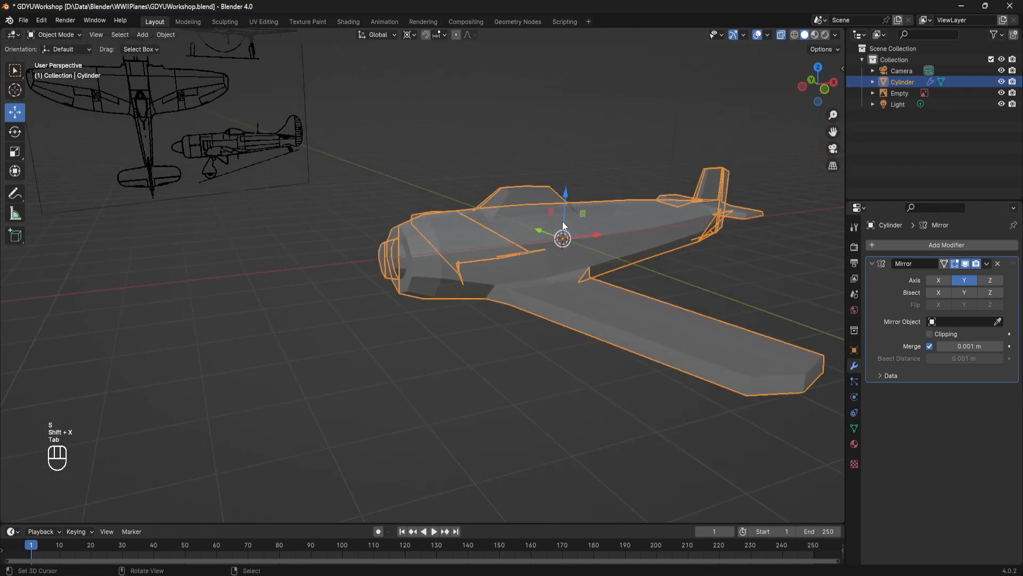
scroll(384, 278, "up", 2)
left_click(301, 286)
middle_click_drag(301, 287, 372, 346)
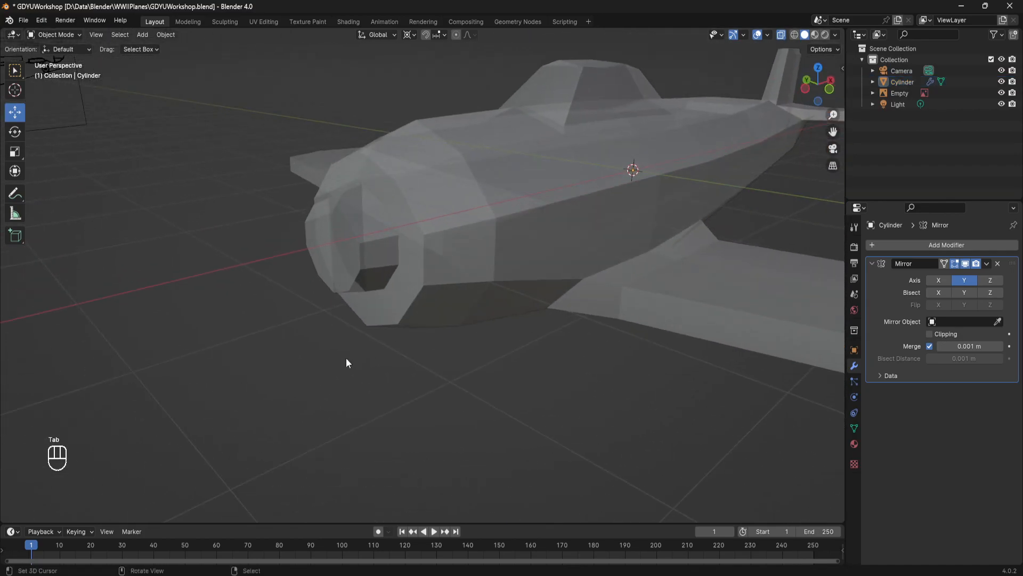
key("Tab")
mouse_move(379, 244)
middle_mouse_down()
mouse_move(429, 244)
mouse_move(371, 249)
middle_mouse_up()
scroll(386, 249, "up", 4)
middle_click_drag(371, 248, 533, 304, "shift")
left_click(333, 282)
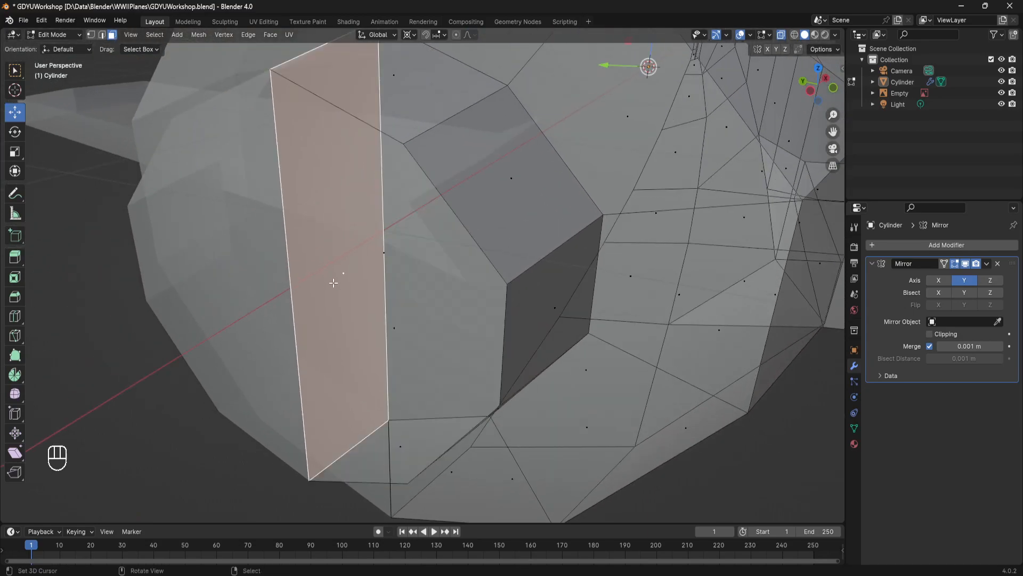
key("x")
left_click(329, 283)
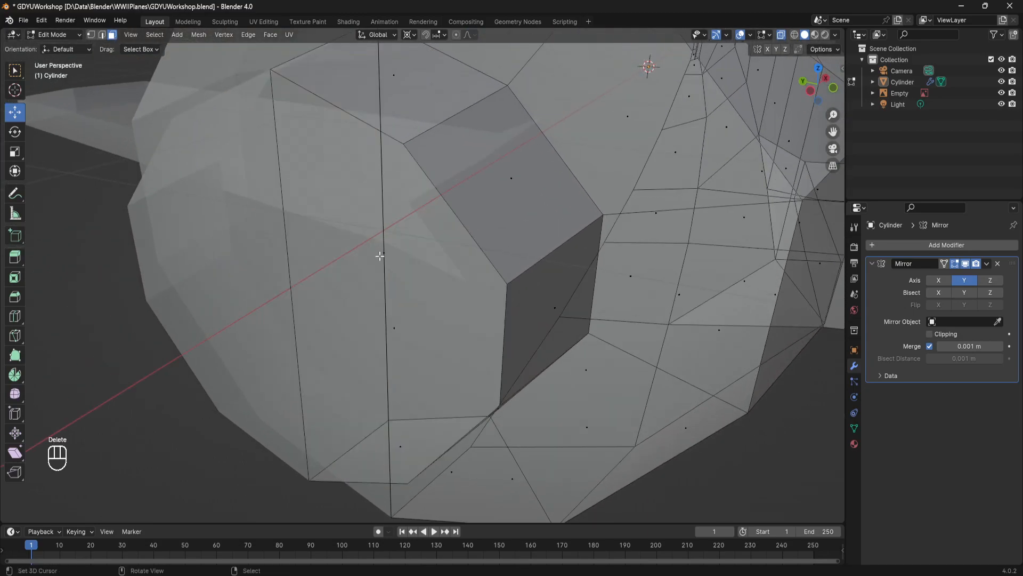
Examine the nose from the front and side for leftover interior faces.
scroll(382, 255, "down", 5)
middle_click_drag(379, 252, 409, 259)
key("x")
left_click(418, 268)
scroll(367, 262, "down", 3)
scroll(366, 259, "up", 2)
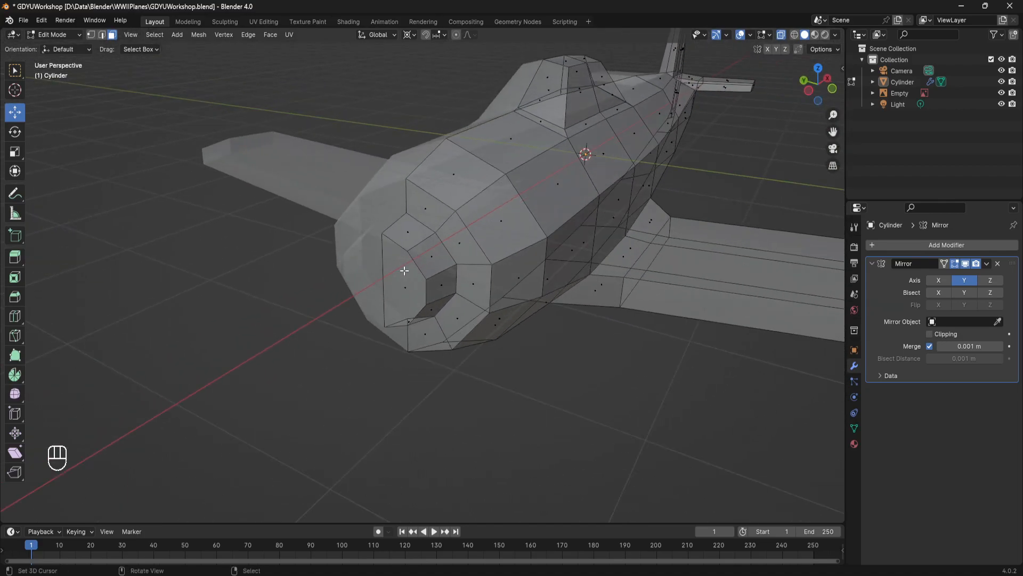
middle_click_drag(411, 267, 233, 133)
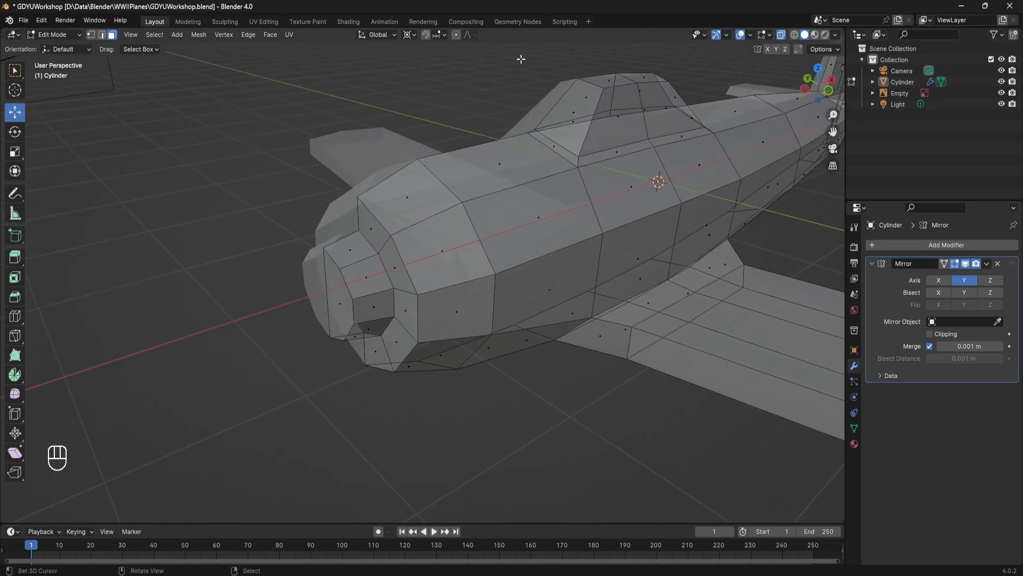
Switch to vertex selection and set the transform pivot point to Median Point.
left_click(91, 35)
scroll(382, 174, "down", 3)
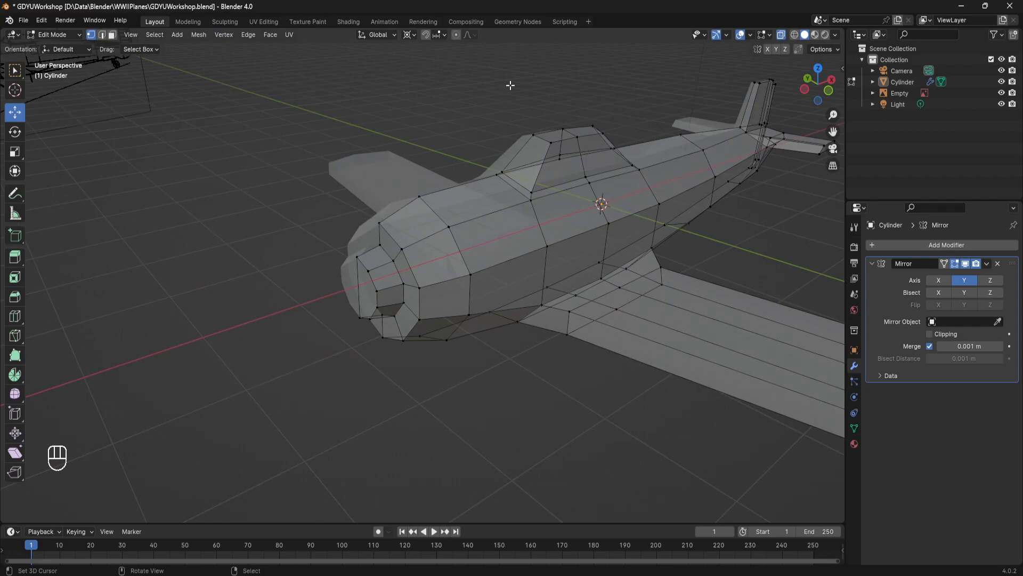
left_click(409, 35)
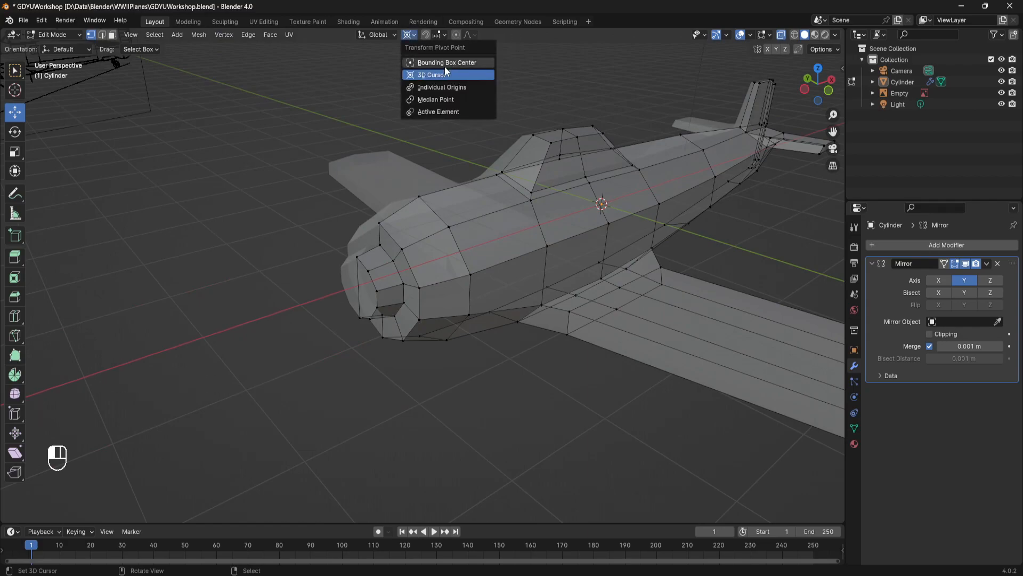
left_click(421, 99)
Save the plane's progress to GDYUWorkshop.blend.
key("ctrl+s")
mouse_move(344, 173)
middle_mouse_down()
mouse_move(353, 178)
mouse_move(299, 178)
mouse_move(333, 185)
middle_mouse_up()
key("ctrl+s")
scroll(301, 181, "up", 1)
key("ctrl+s")
scroll(299, 181, "up", 4)
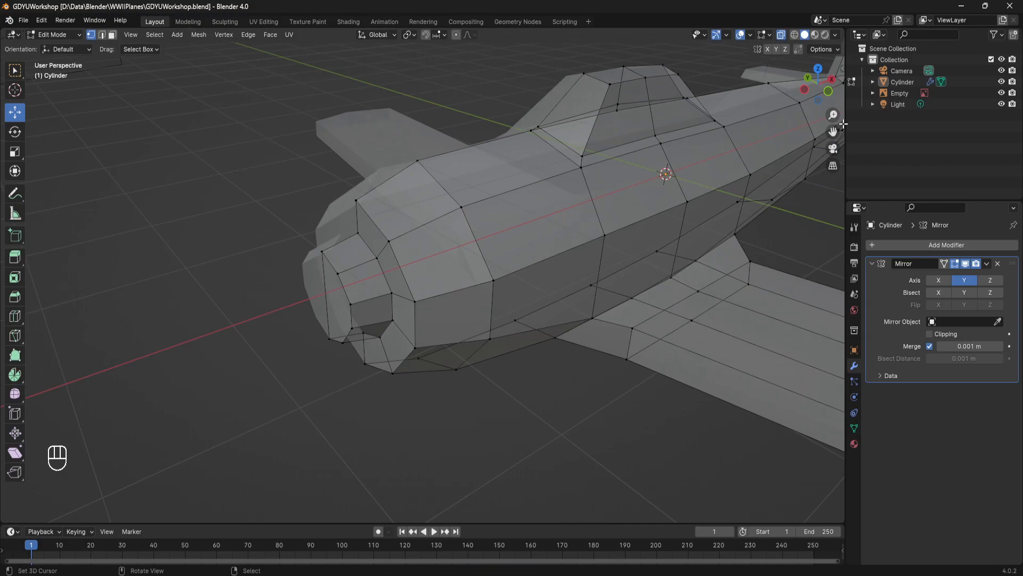
Rename the plane's Cylinder object as Fighter.
left_click(858, 35)
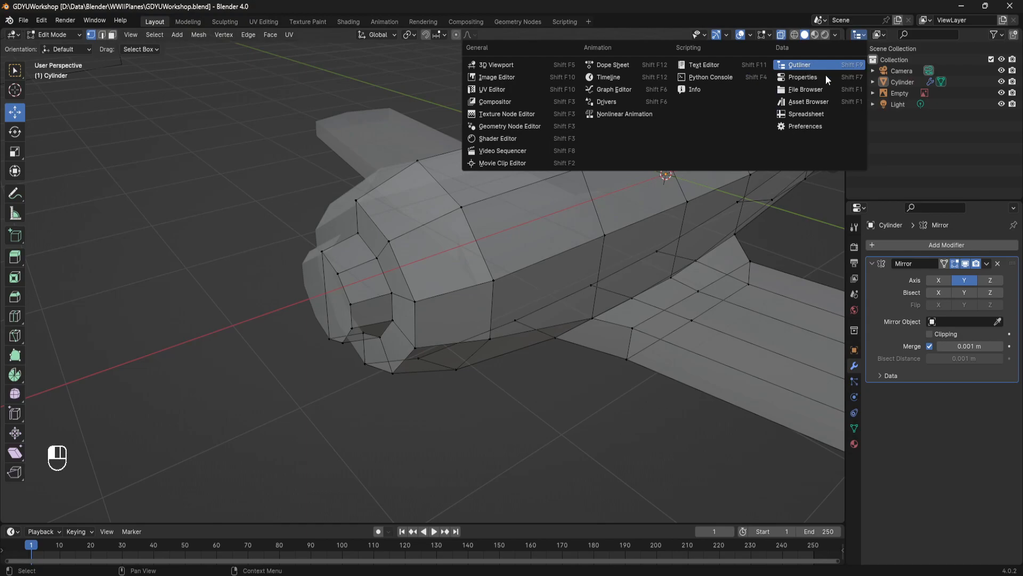
double_click(897, 80)
key("shift")
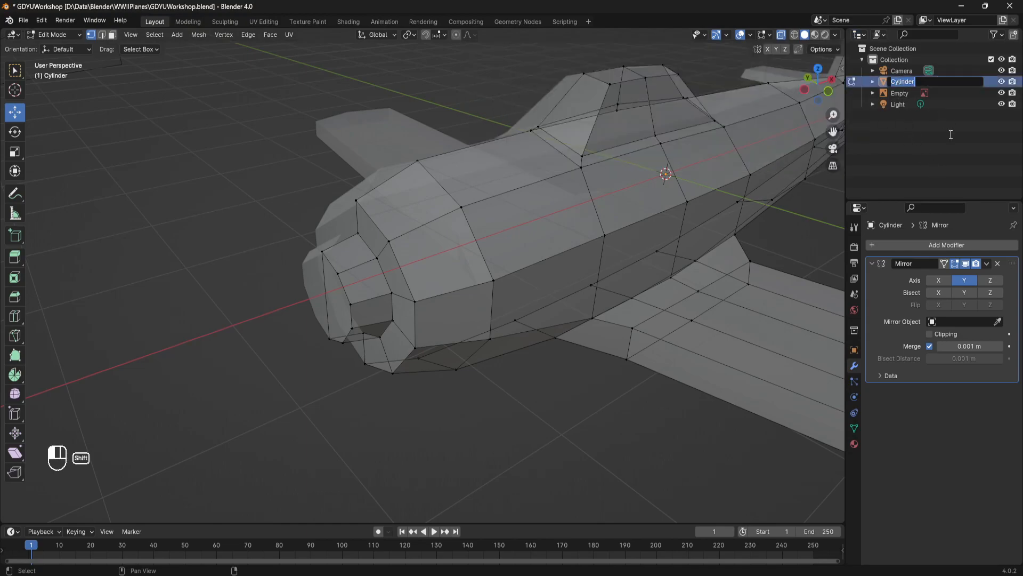
type("Fighter")
key("Return")
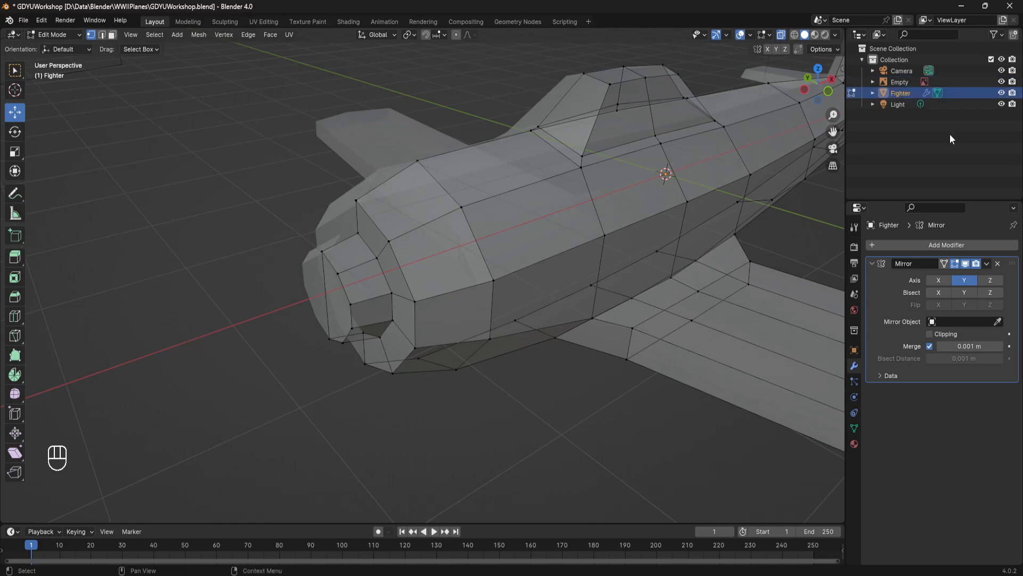
Return the Fighter to Object Mode and save the file.
scroll(436, 191, "down", 3)
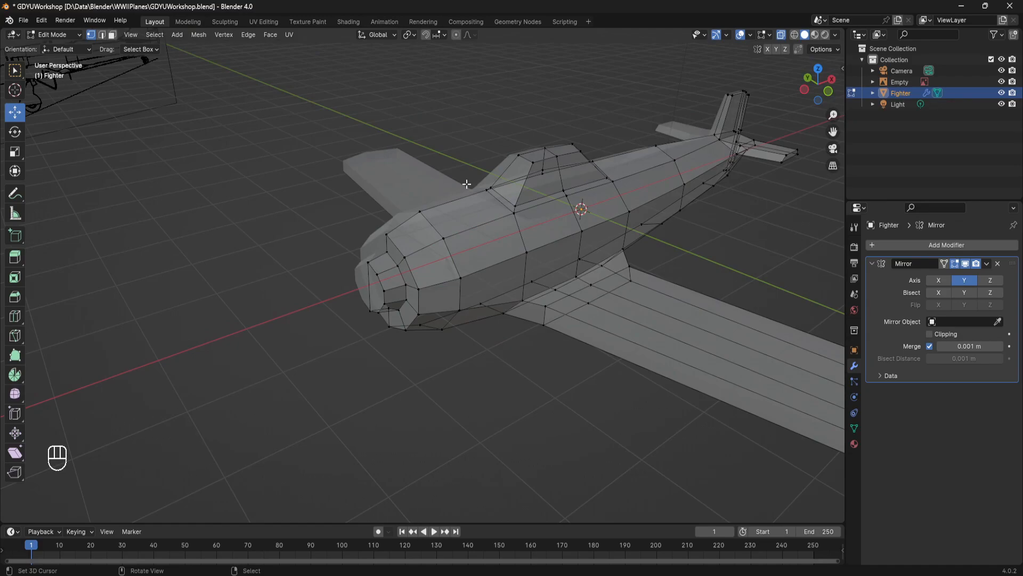
left_click(40, 35)
left_click(50, 47)
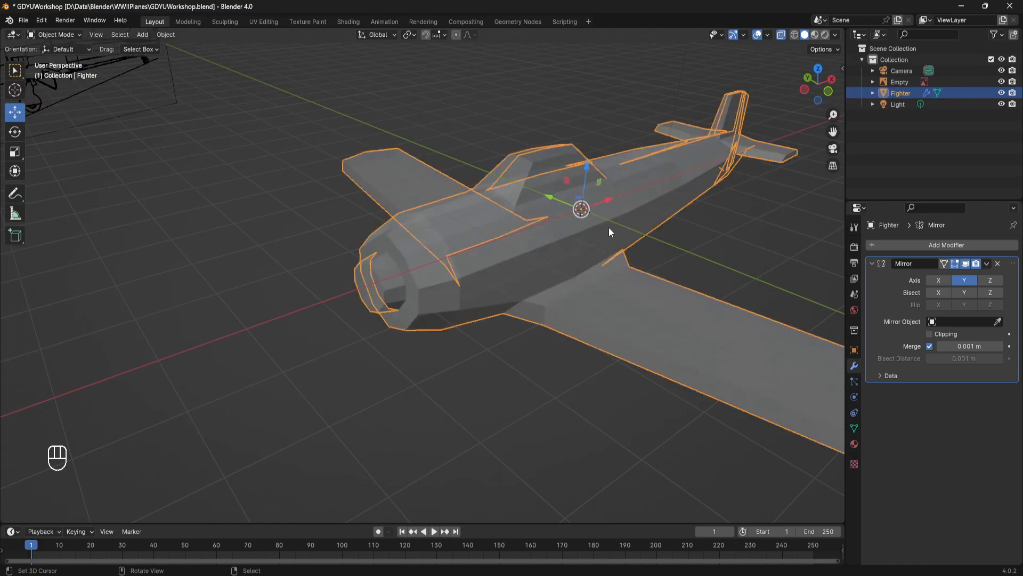
middle_click_drag(607, 228, 451, 232)
key("ctrl+s")
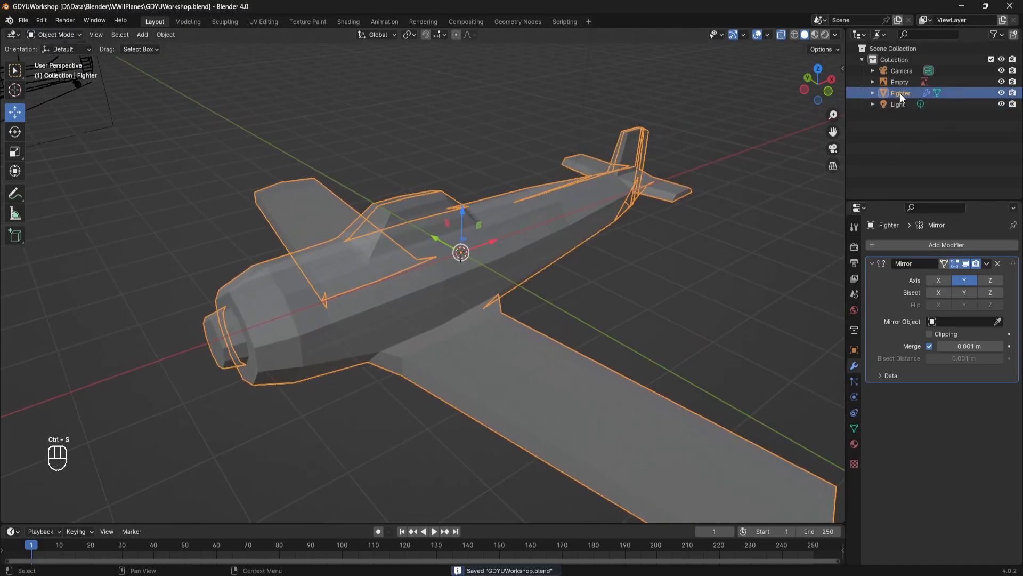
Deselect the Fighter object and save the file again.
right_click(459, 159)
middle_click_drag(437, 153, 466, 146, "shift")
key("ctrl+s")
middle_click_drag(362, 163, 393, 164, "shift")
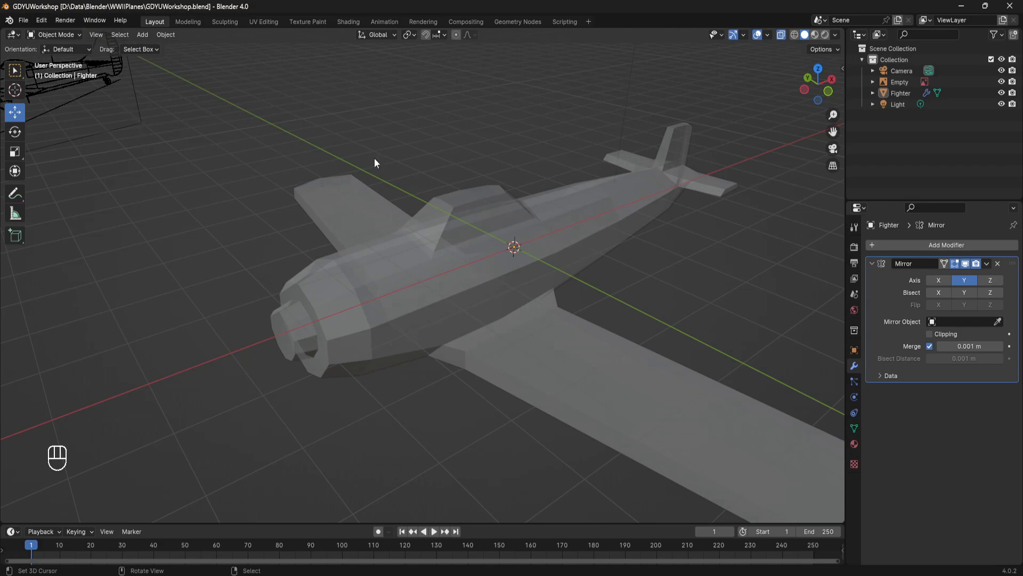
key("ctrl+s")
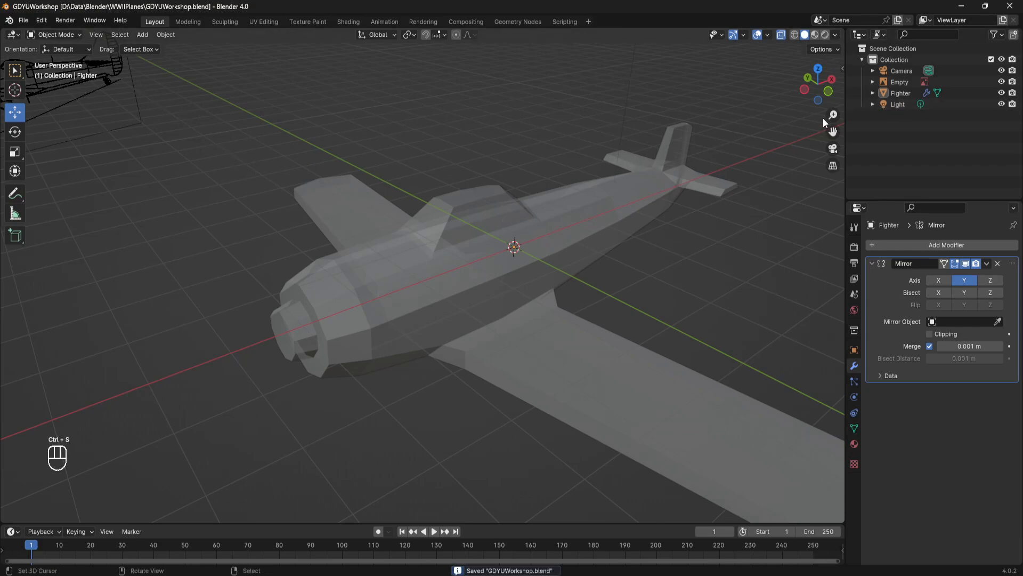
Add a new cylinder mesh at the origin with 3 vertices, a 1 m radius and a 2 m depth.
left_click(376, 267)
left_click(463, 158)
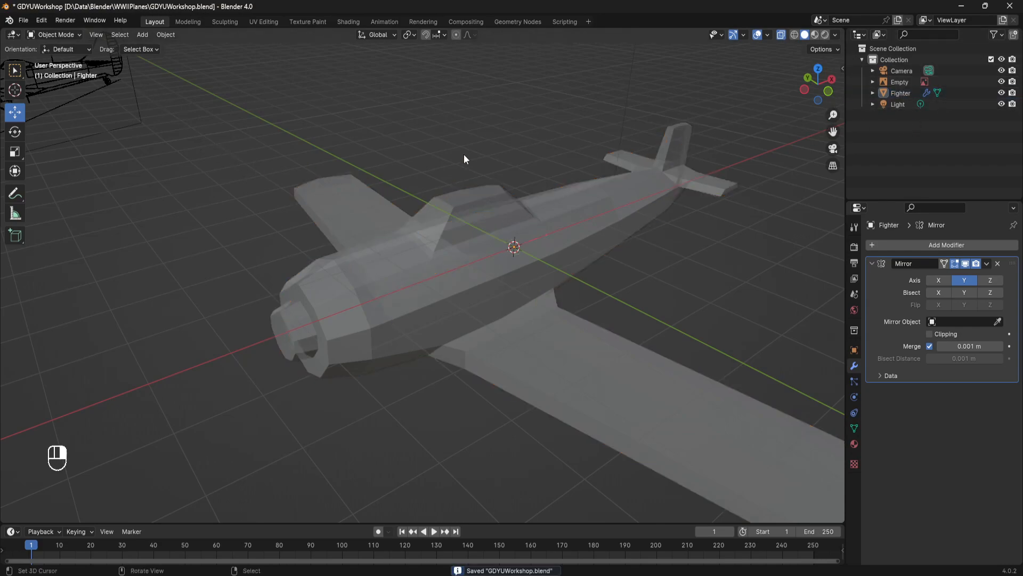
left_click(141, 36)
mouse_move(187, 53)
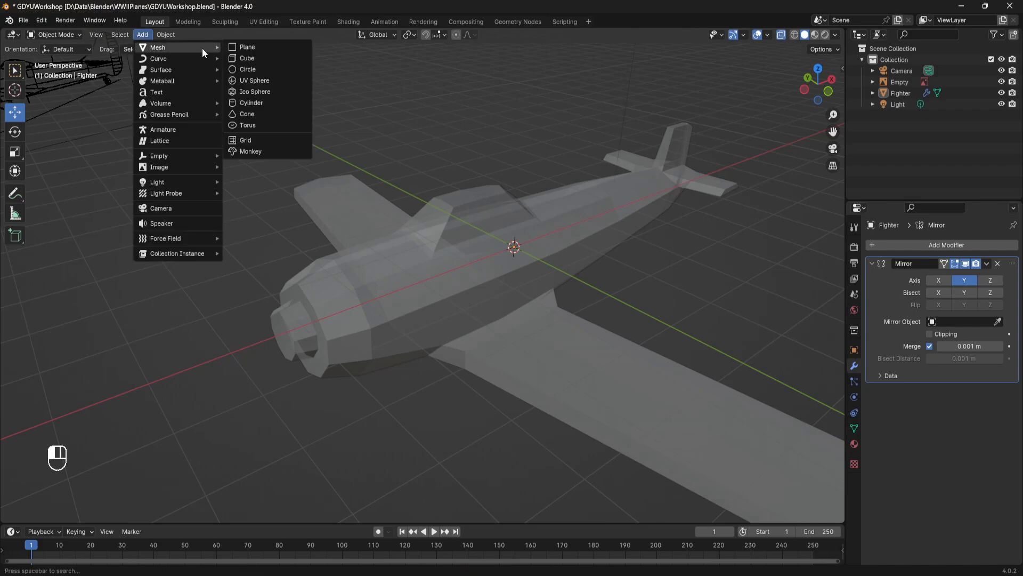
left_click(263, 109)
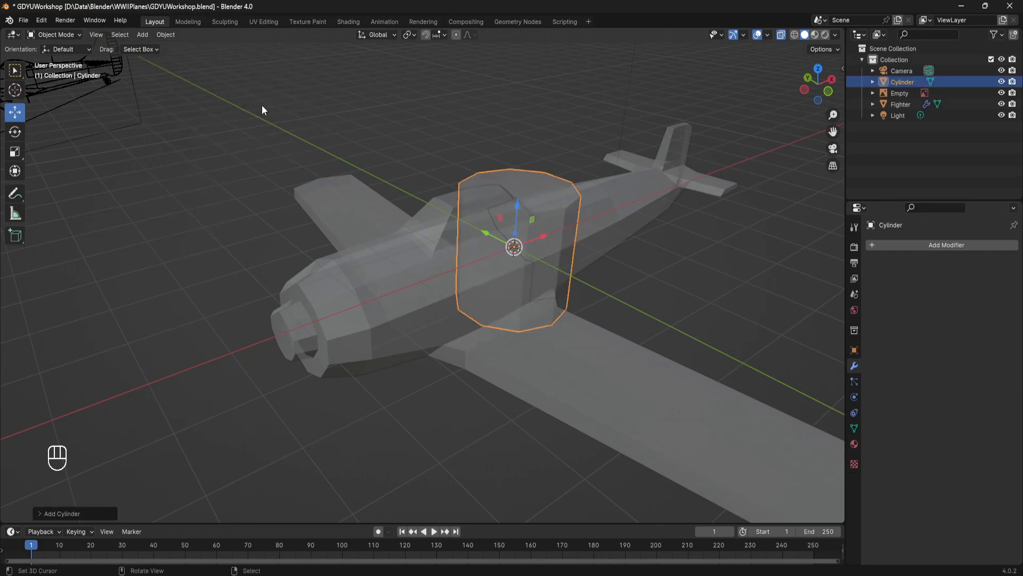
left_click(39, 514)
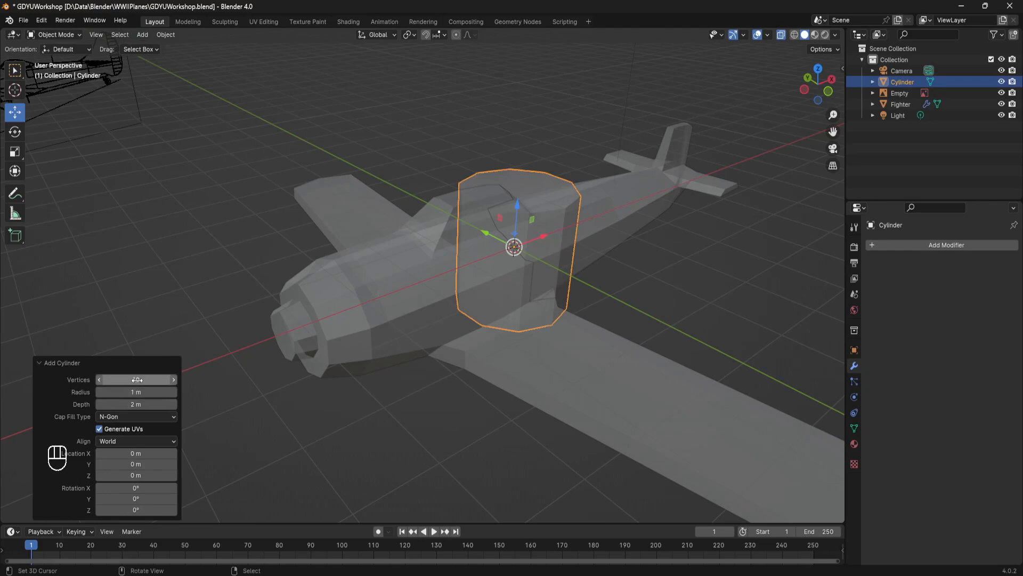
left_click(139, 379)
key("Return")
Move the three-sided cylinder about -4.16 m along the X axis to the plane's nose.
middle_click_drag(293, 312, 385, 322)
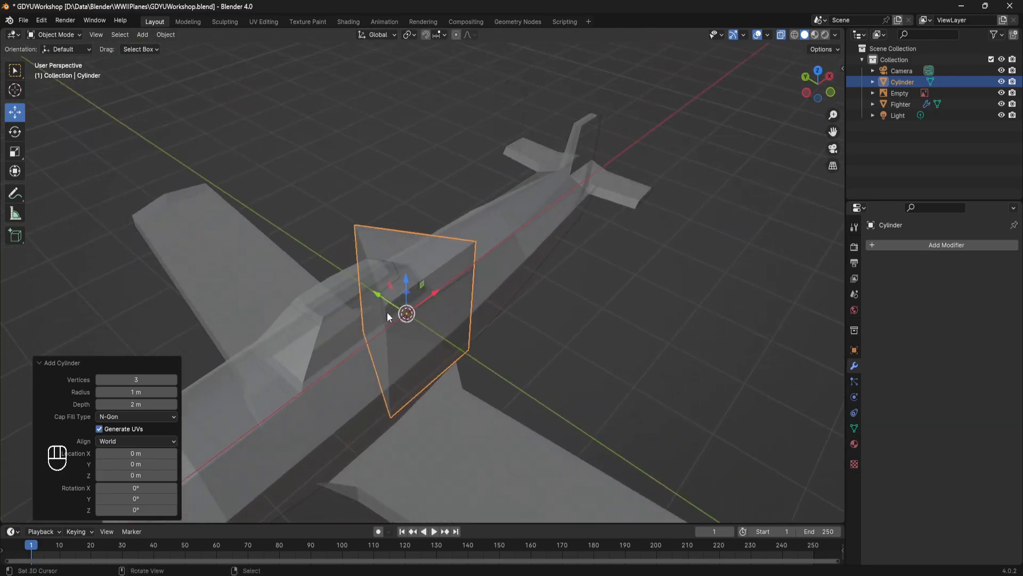
middle_click_drag(431, 282, 354, 294)
middle_click_drag(462, 288, 450, 353)
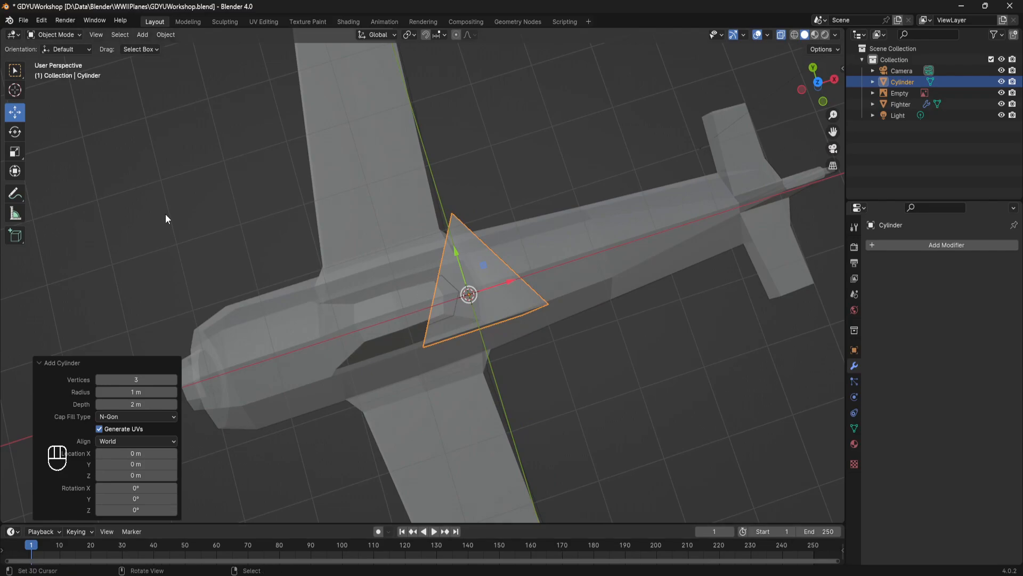
middle_click_drag(478, 260, 414, 230, "shift")
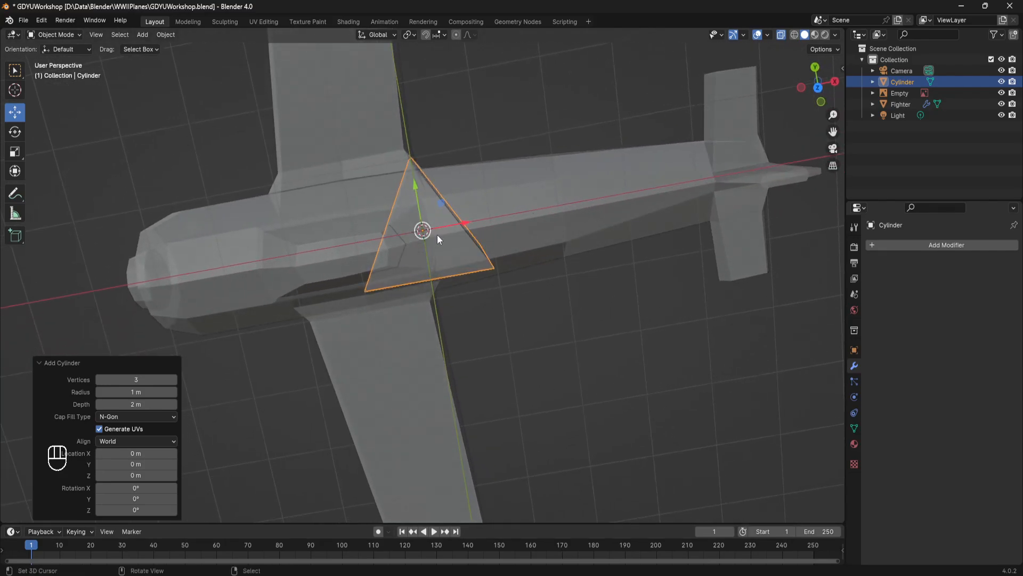
middle_click_drag(424, 236, 501, 123)
key("g")
key("x")
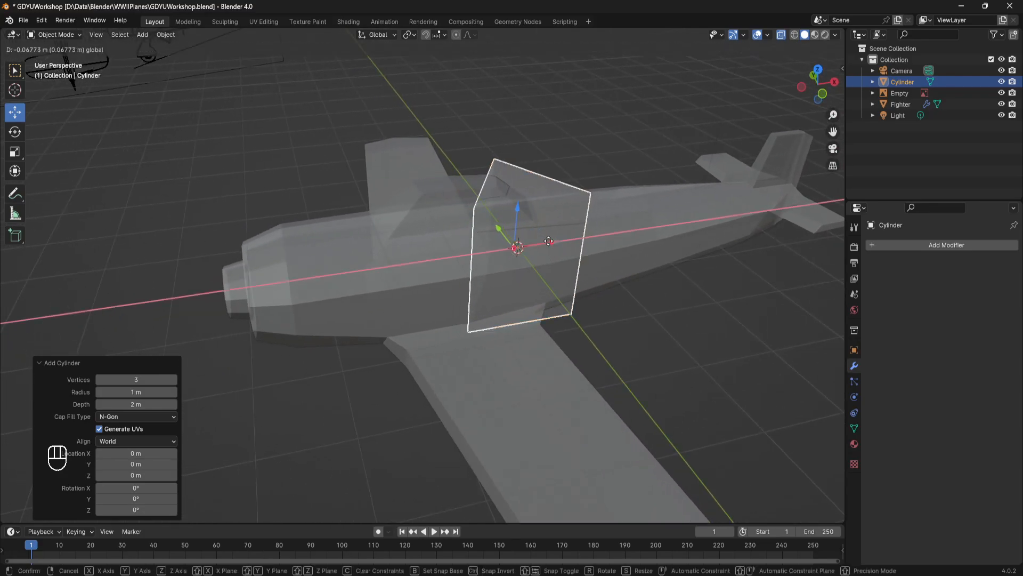
left_click(271, 235)
Nudge the three-sided cylinder about 0.013 m along X at the nose and centre the view on it.
middle_click_drag(271, 235, 372, 210)
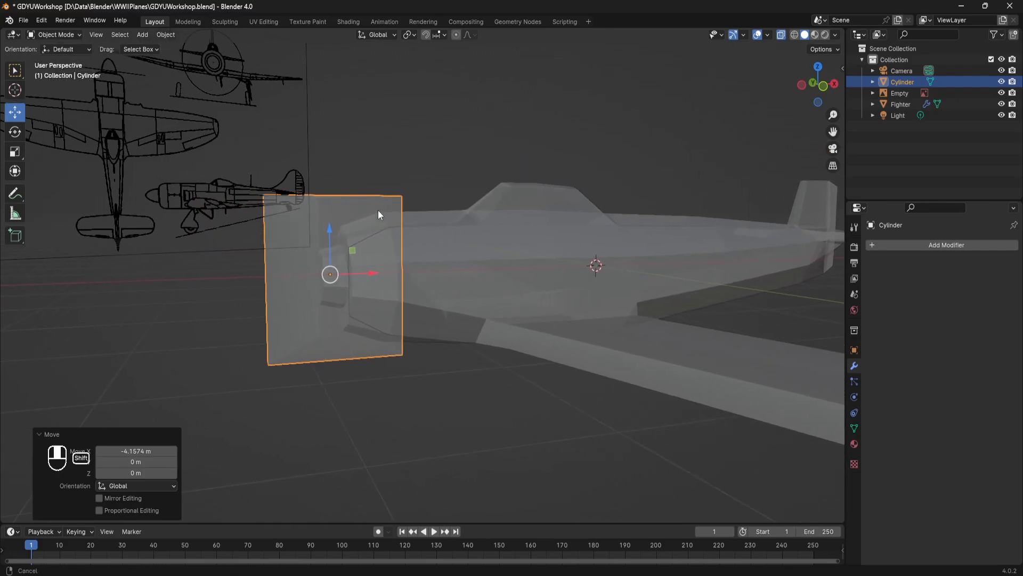
scroll(330, 276, "up", 3)
left_click_drag(280, 272, 278, 268)
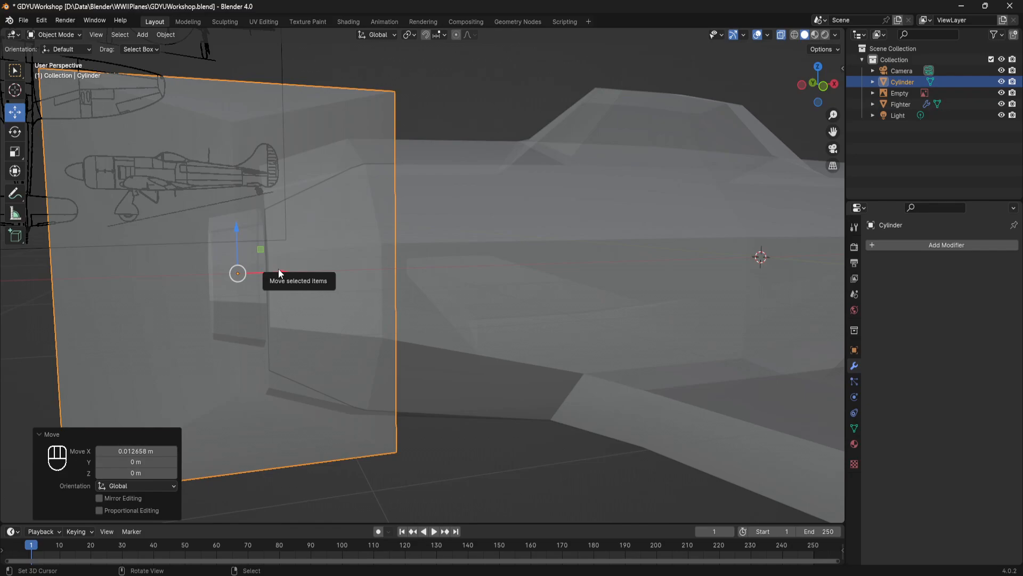
key("KP_Decimal")
left_click(38, 434)
mouse_move(407, 257)
middle_mouse_down()
mouse_move(397, 302)
mouse_move(494, 304)
mouse_move(434, 305)
mouse_move(404, 242)
middle_mouse_up()
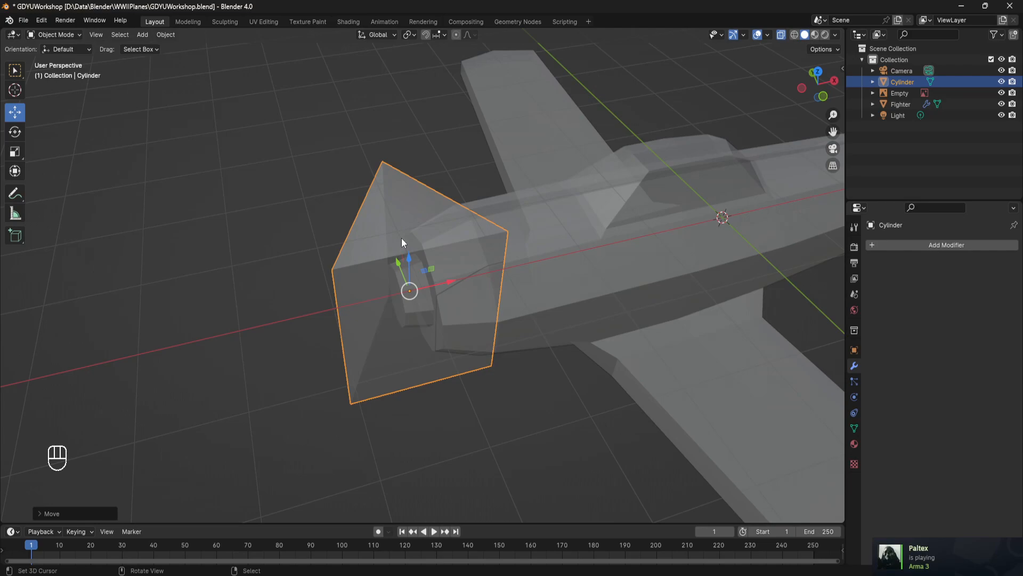
In Edit Mode, rotate the three-sided cylinder's whole mesh 90° about the Y axis.
key("Tab")
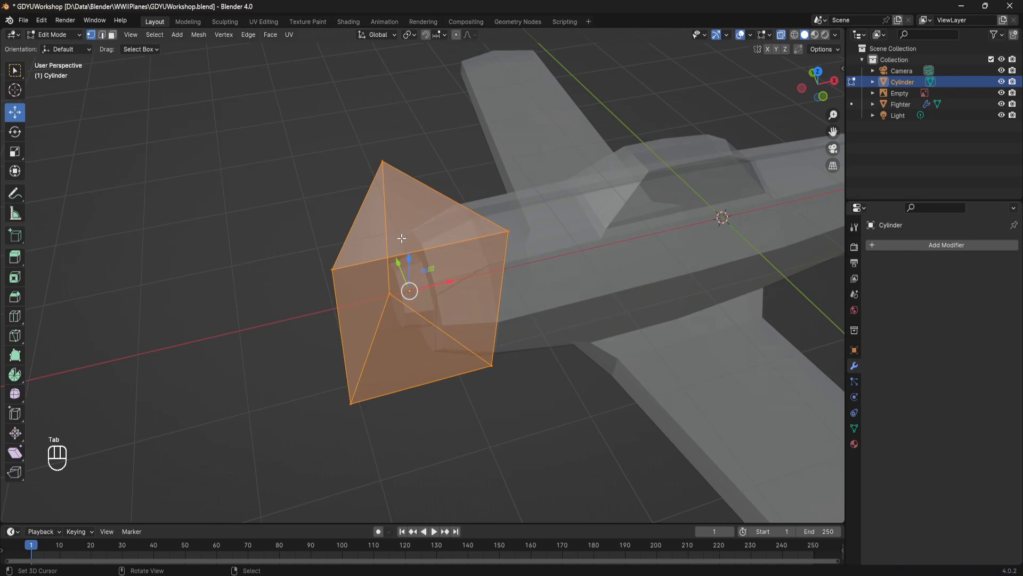
middle_click_drag(402, 237, 521, 251)
key("r")
type("y")
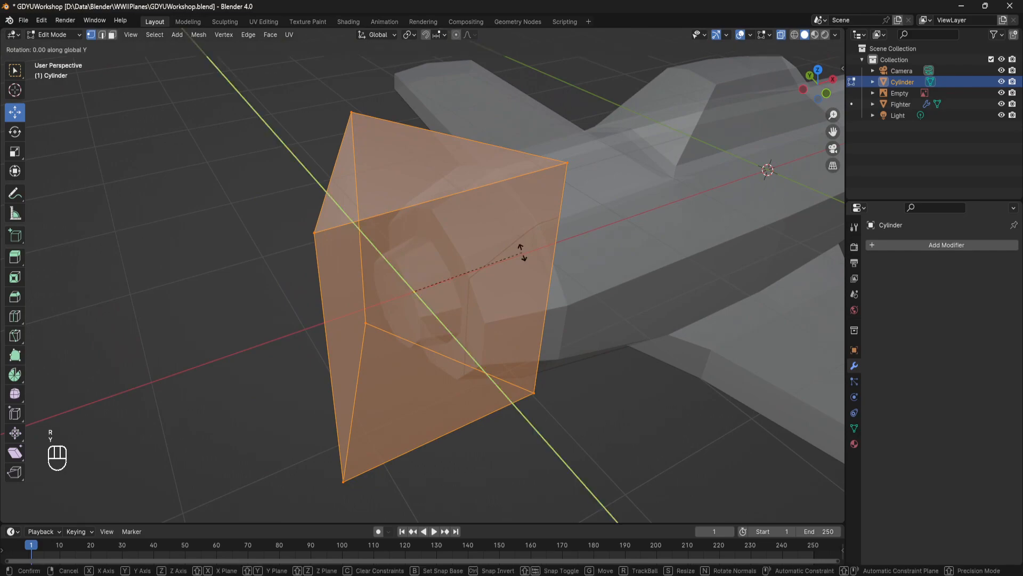
type("90")
key("Return")
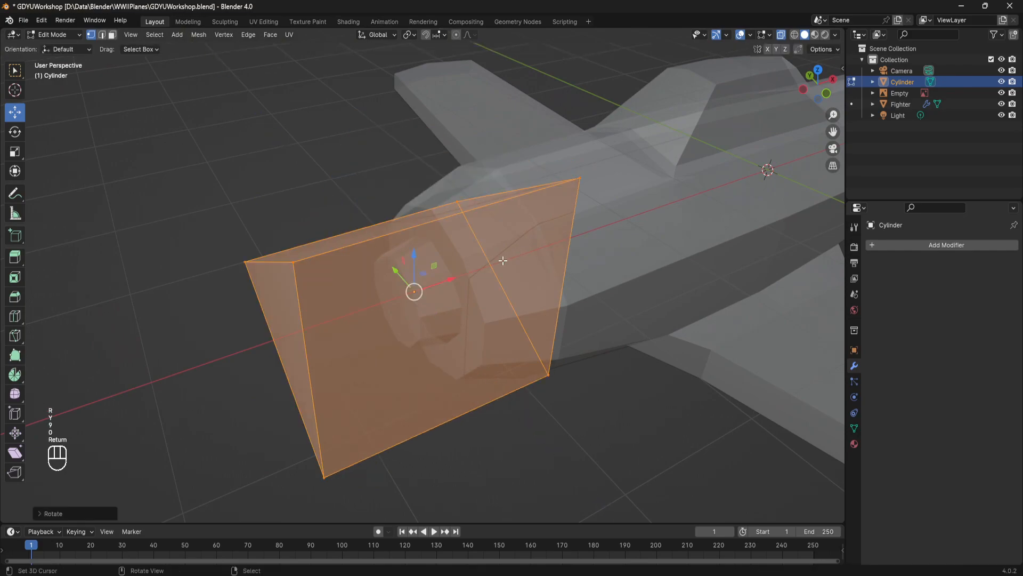
Scale the three-sided cylinder's mesh down uniformly at the nose.
middle_click_drag(504, 261, 378, 299)
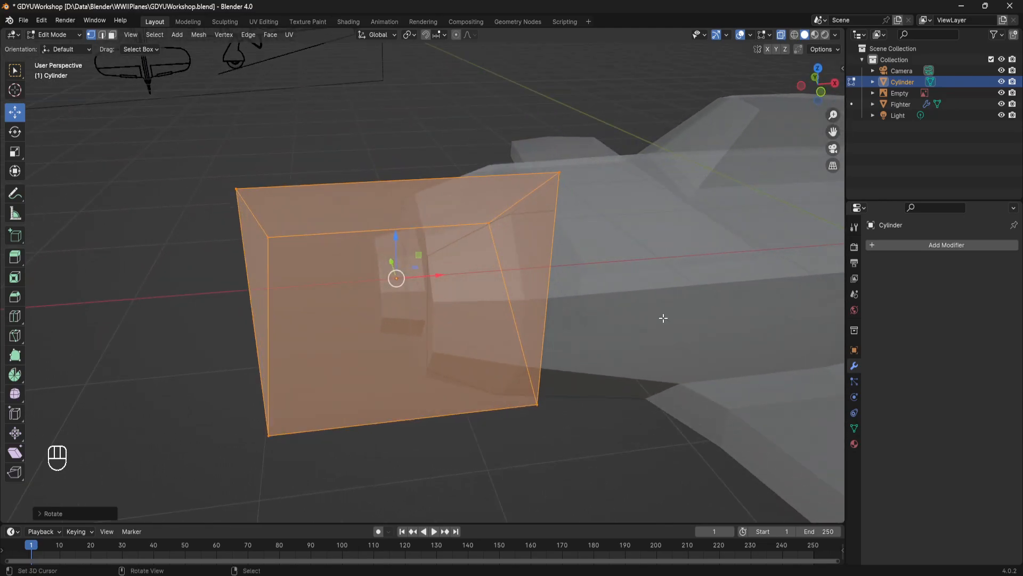
key("s")
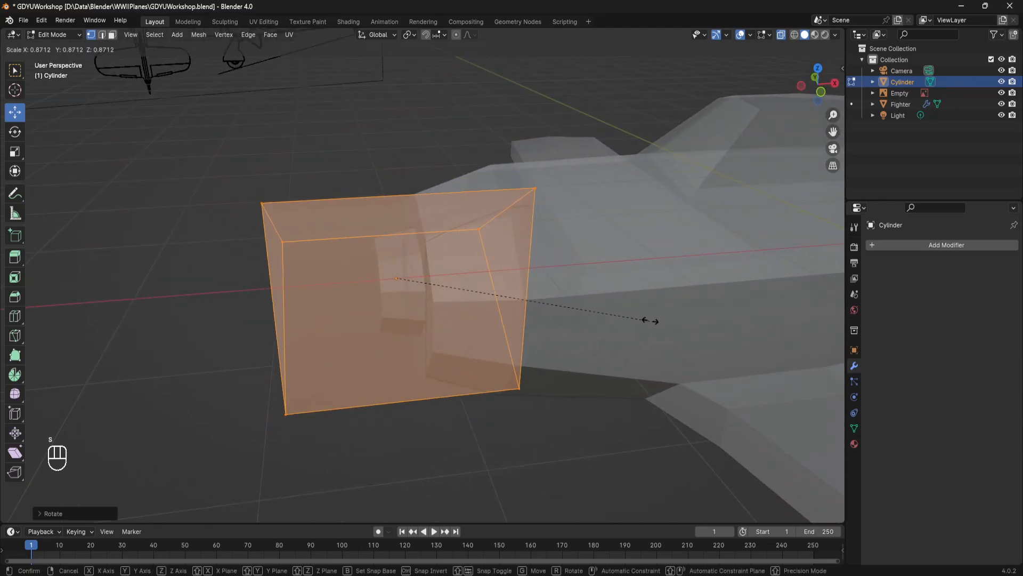
Scale down the three-sided cylinder at the fighter's nose and flatten it along the X axis.
left_click(566, 292)
mouse_move(566, 292)
middle_mouse_down()
mouse_move(538, 291)
mouse_move(571, 290)
middle_mouse_up()
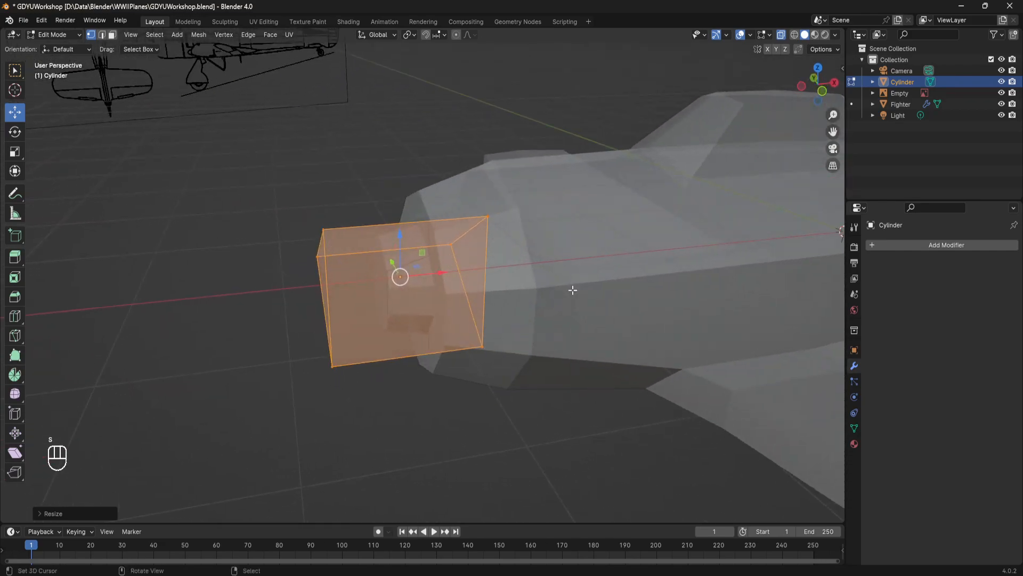
key("s")
key("x")
left_click(433, 278)
middle_click_drag(434, 279, 639, 253)
Scale the flattened triangular prism down uniformly until it is smaller than the nose's front face.
key("s")
left_click(629, 272)
key("s")
left_click(509, 239)
middle_click_drag(509, 240, 800, 148)
middle_click_drag(726, 136, 781, 157)
scroll(781, 158, "up", 1)
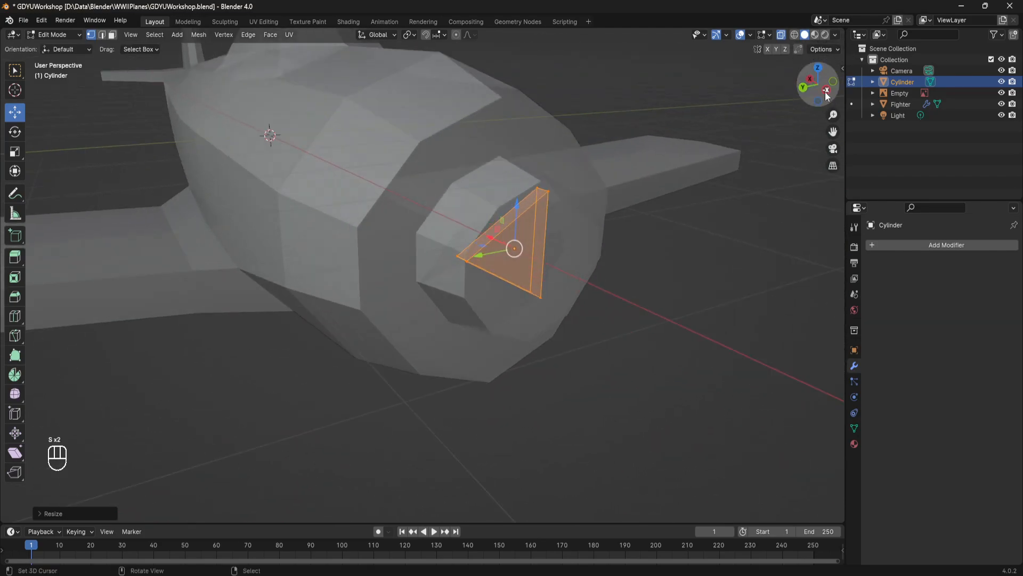
Check the triangular hub against the nose from the front and scale it again along the X axis.
left_click(828, 97)
middle_click_drag(628, 242, 526, 270, "shift")
scroll(581, 234, "up", 4)
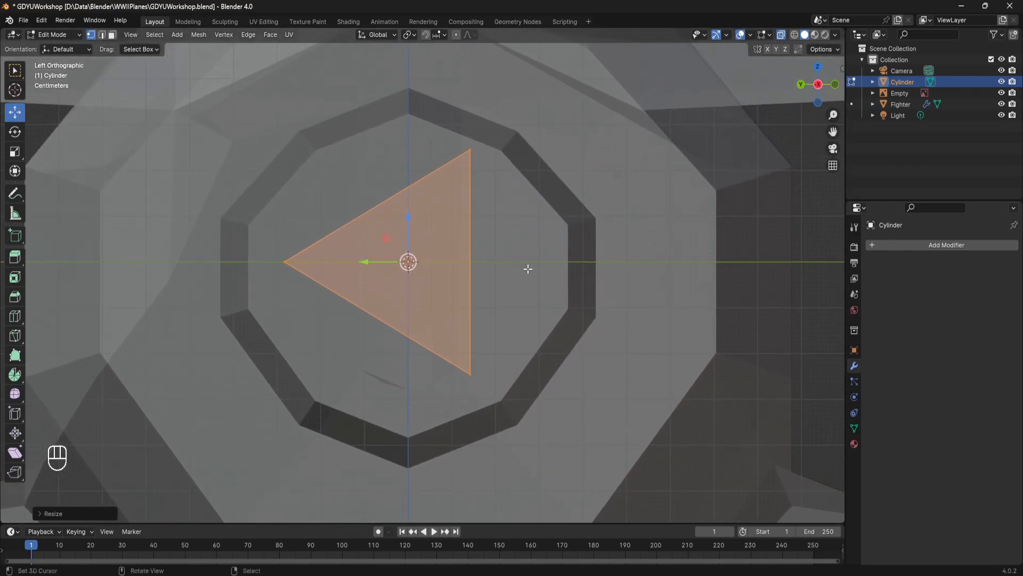
scroll(528, 269, "down", 3)
middle_click_drag(528, 269, 177, 78)
key("s")
key("x")
left_click(425, 297)
Select the three rectangular side faces of the triangular hub in face mode.
left_click(112, 35)
right_click(396, 305)
middle_click_drag(395, 305, 422, 341)
scroll(435, 307, "up", 1)
right_click(409, 302, "shift")
right_click(428, 274, "shift")
middle_click_drag(428, 275, 400, 264)
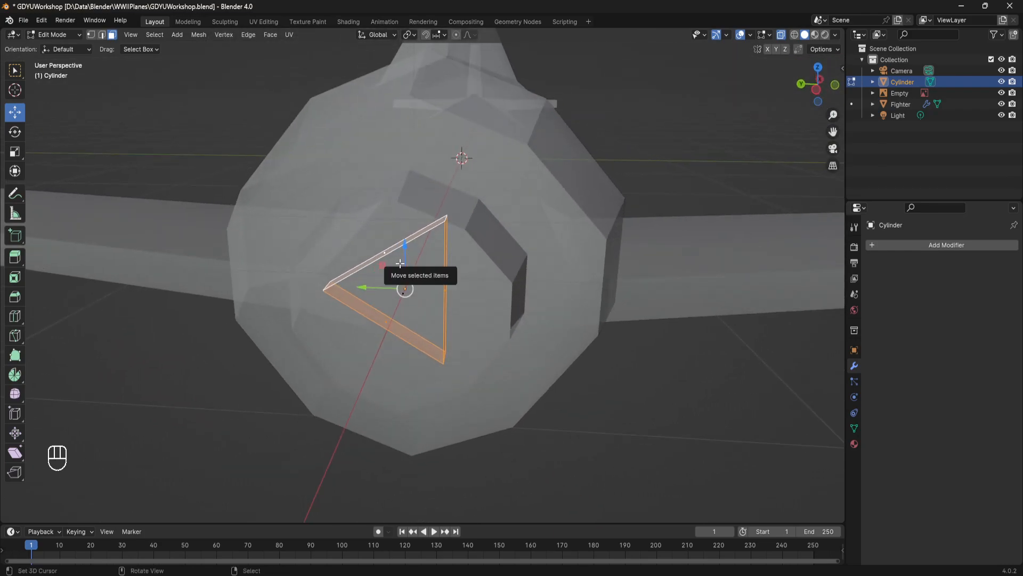
right_click(389, 323)
right_click(448, 280, "shift")
right_click(384, 253, "shift")
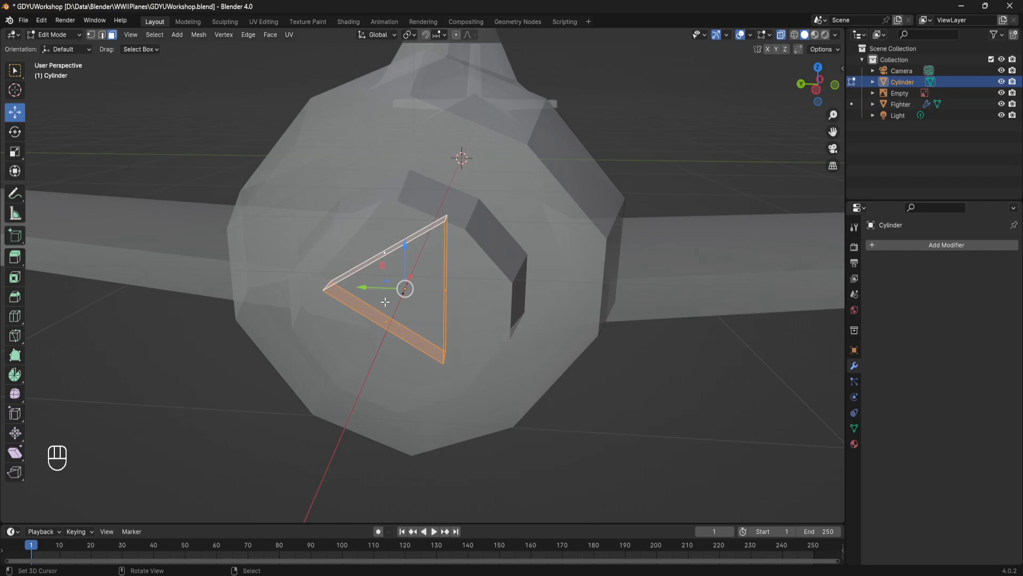
Extrude the three selected side faces outward with Extrude Individual Faces to form the propeller blades.
key("space")
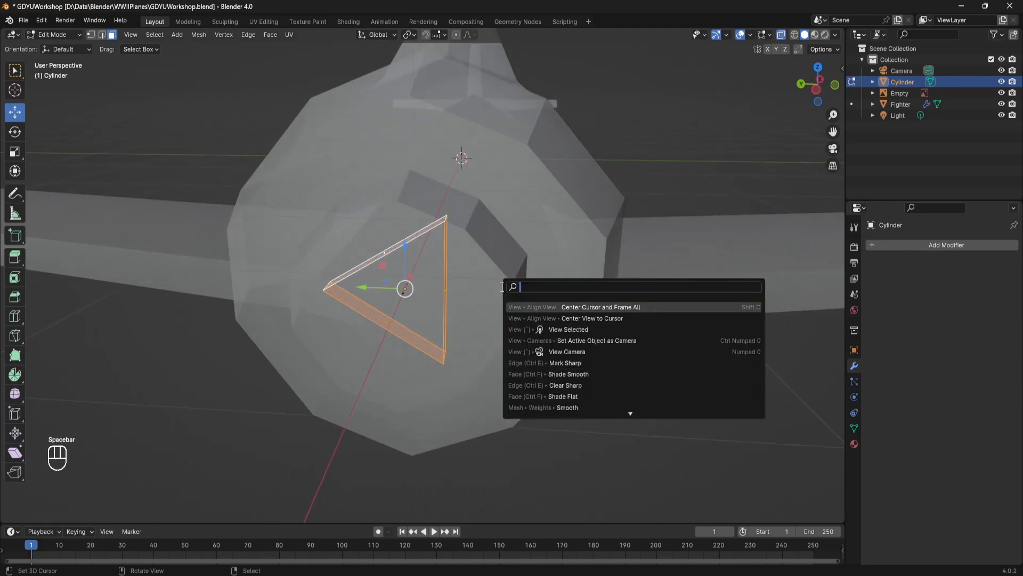
type("e")
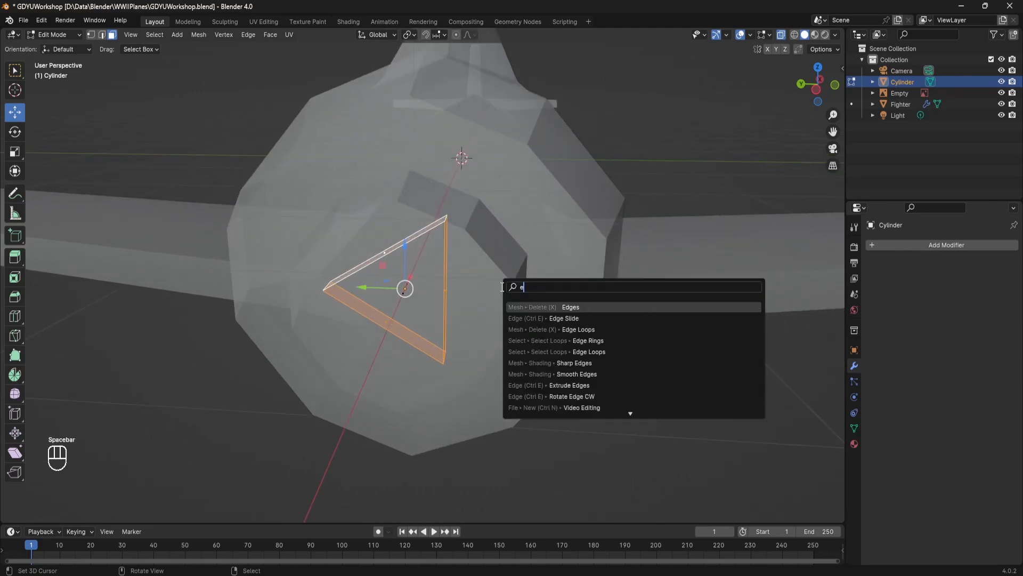
type("xtrude")
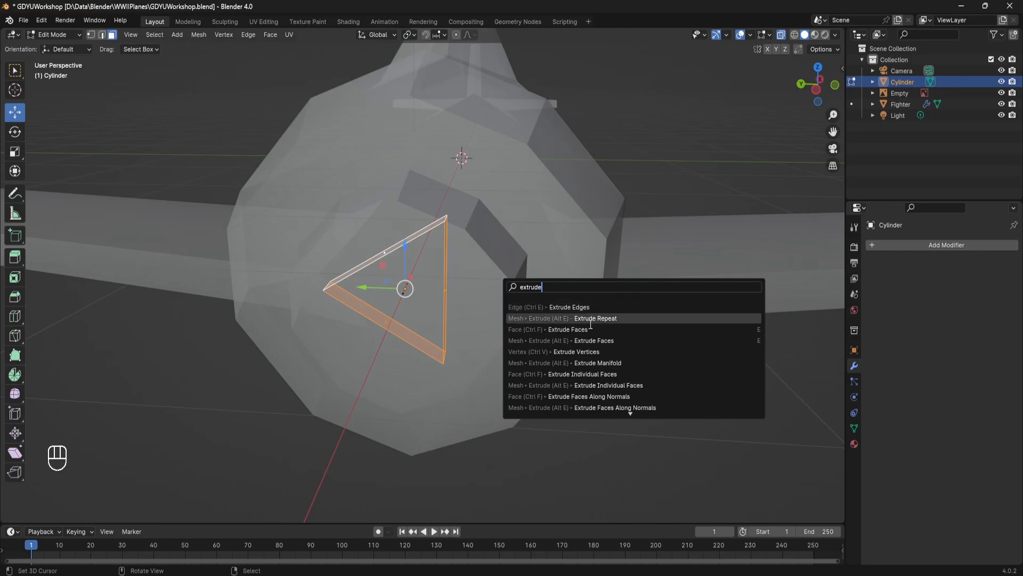
left_click(617, 385)
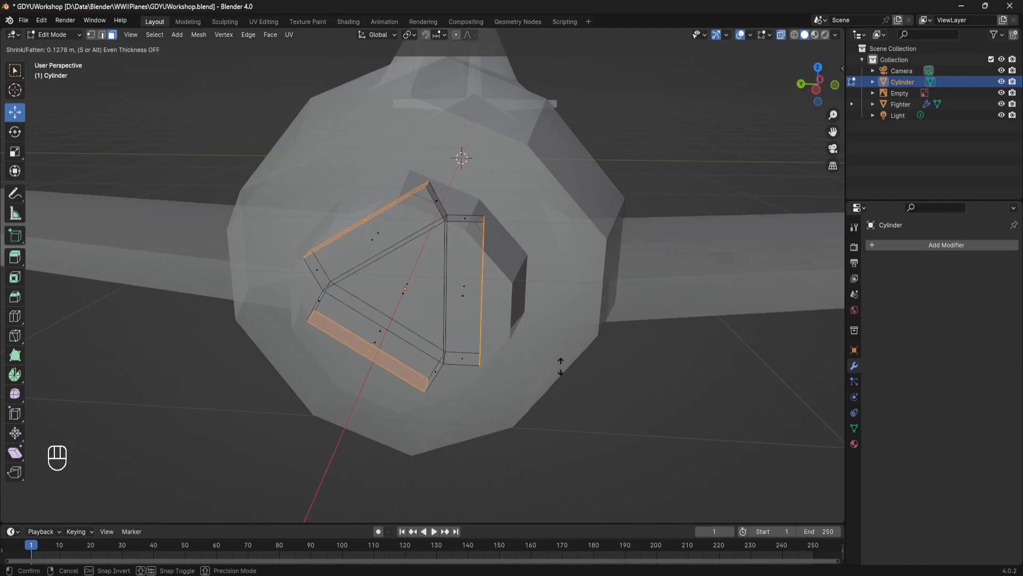
left_click(497, 258)
scroll(498, 259, "down", 6)
middle_click_drag(501, 261, 521, 278)
key("Tab")
key("Tab")
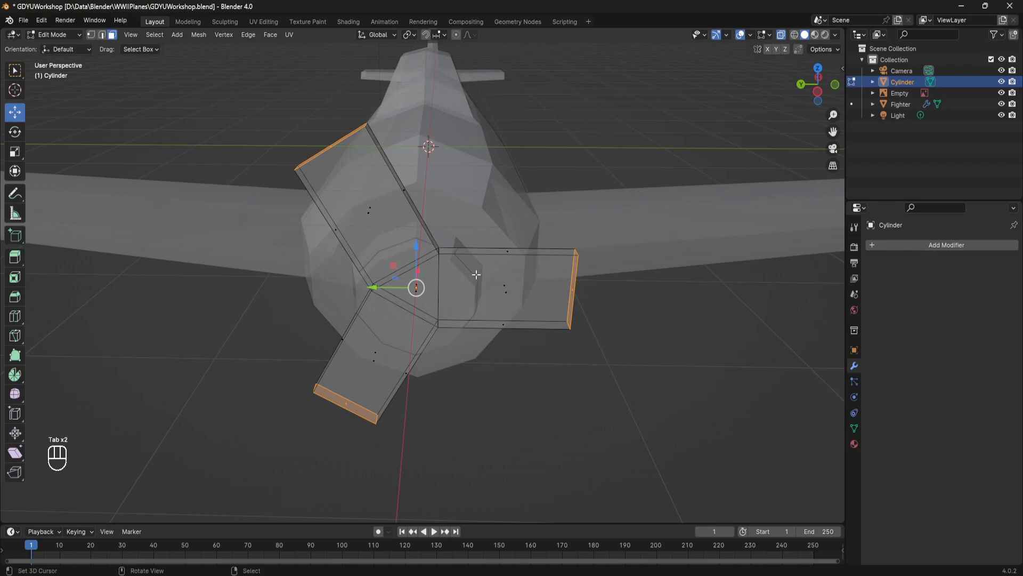
Select the hub vertices at the blade roots and scale them down with the X axis locked.
left_click(91, 36)
right_click(442, 325)
middle_click_drag(441, 324, 408, 323)
right_click(425, 320, "shift")
right_click(424, 248, "shift")
right_click(367, 274, "shift")
middle_click_drag(373, 274, 650, 337)
key("s")
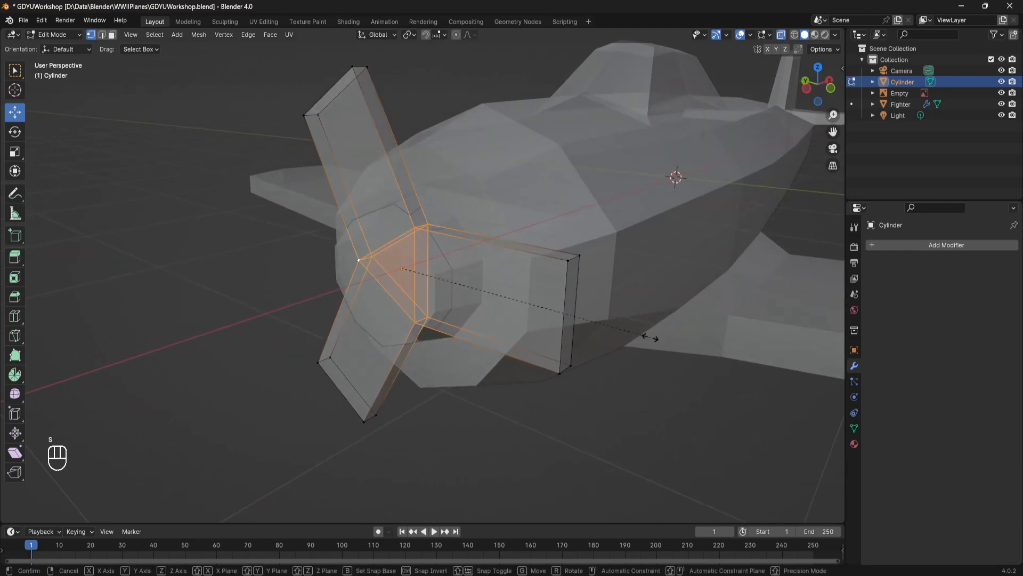
key("shift+x")
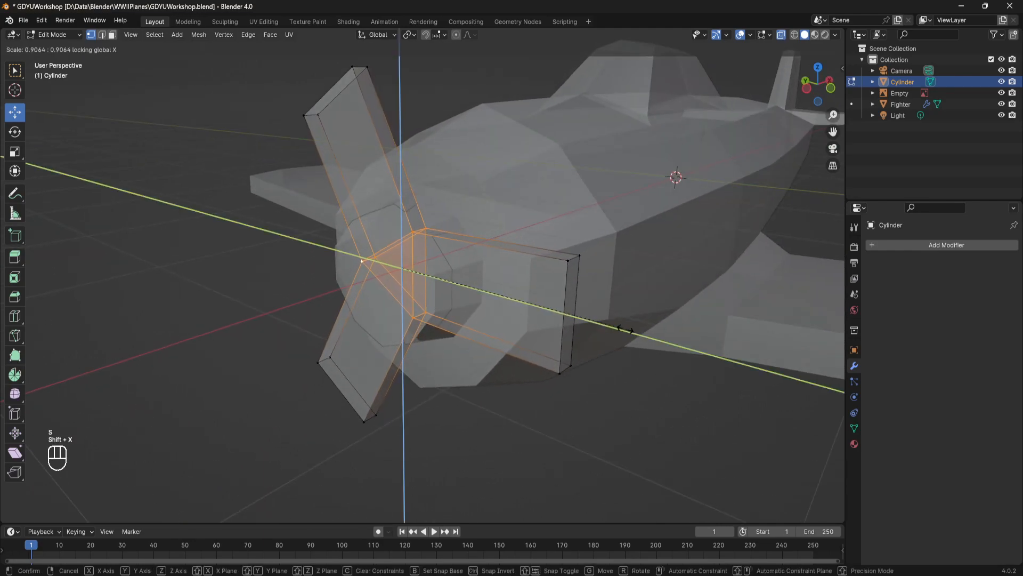
left_click(535, 279)
Try scaling the vertices at all three blade tips with the X axis locked, and undo it.
left_click(572, 366)
left_click(559, 373, "shift")
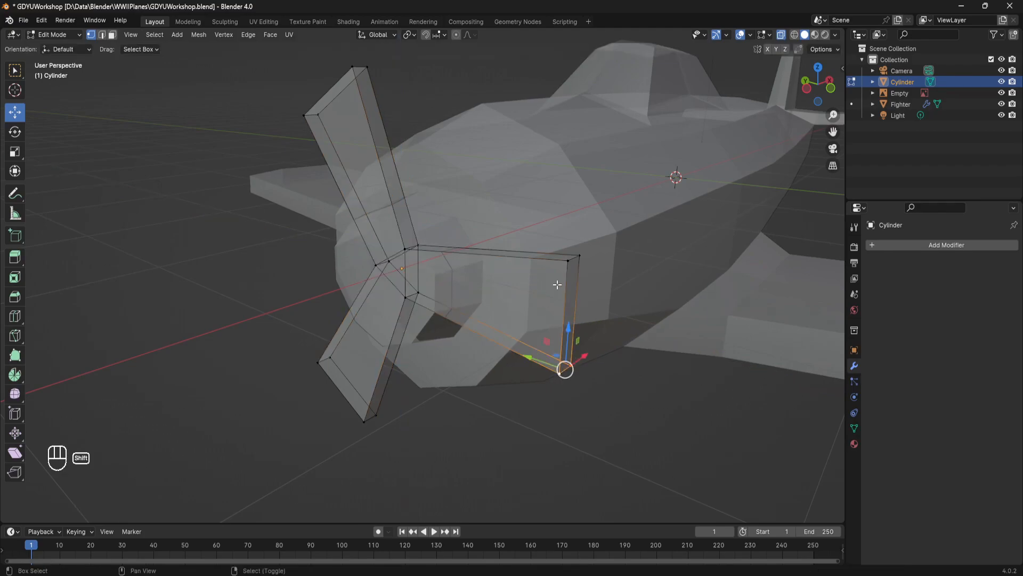
left_click(567, 261, "shift")
left_click(581, 257, "shift")
left_click(304, 116, "shift")
left_click(319, 115, "shift")
left_click(367, 69, "shift")
left_click(352, 67, "shift")
left_click(364, 424, "shift")
left_click(376, 415, "shift")
left_click(319, 362, "shift")
left_click(330, 357, "shift")
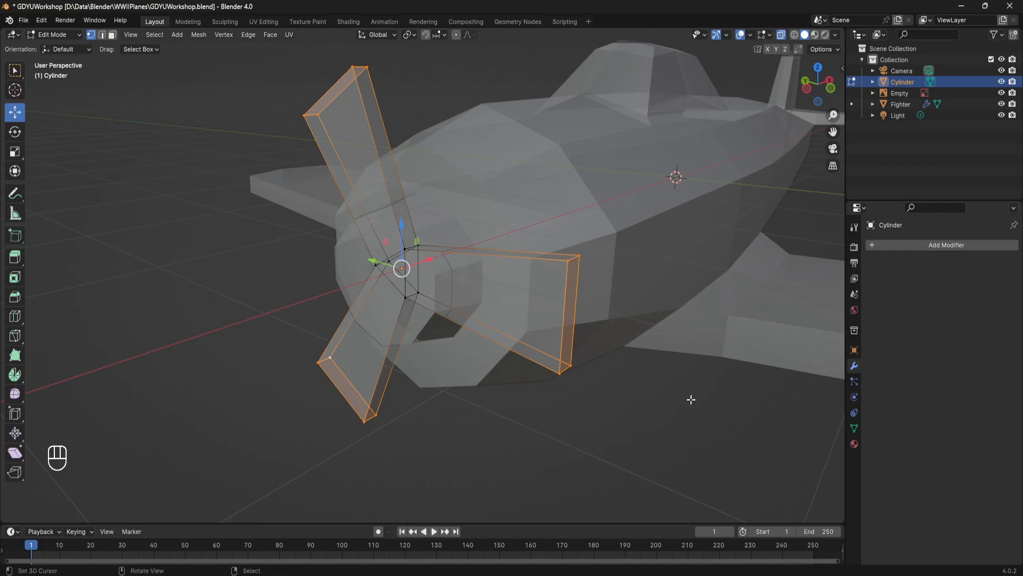
key("s")
key("shift+x")
left_click(679, 389)
key("ctrl+z")
mouse_move(663, 379)
middle_mouse_down()
mouse_move(684, 382)
mouse_move(670, 381)
middle_mouse_up()
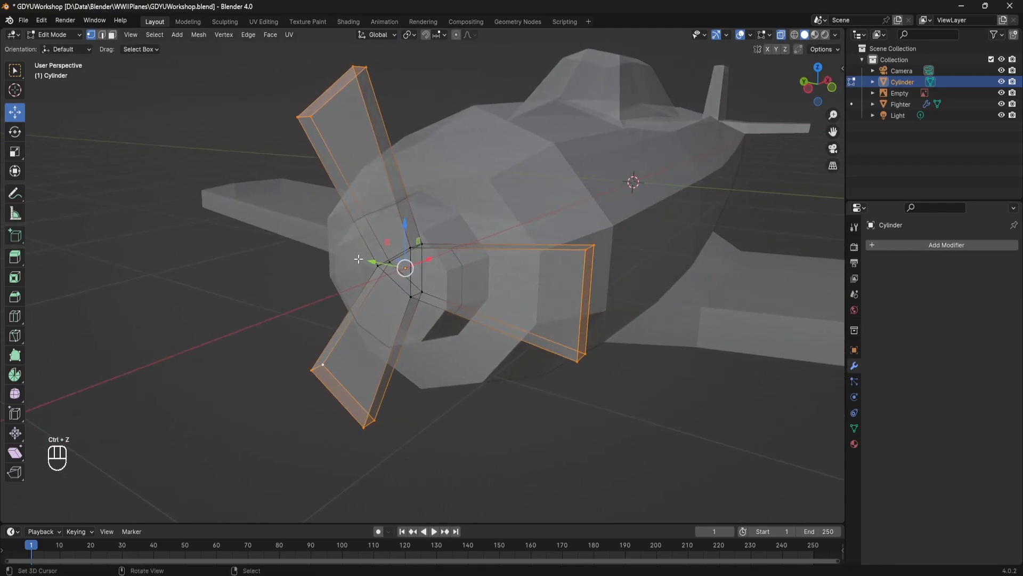
Select the end faces of the three blades in face mode and scale them together slightly.
left_click(112, 35)
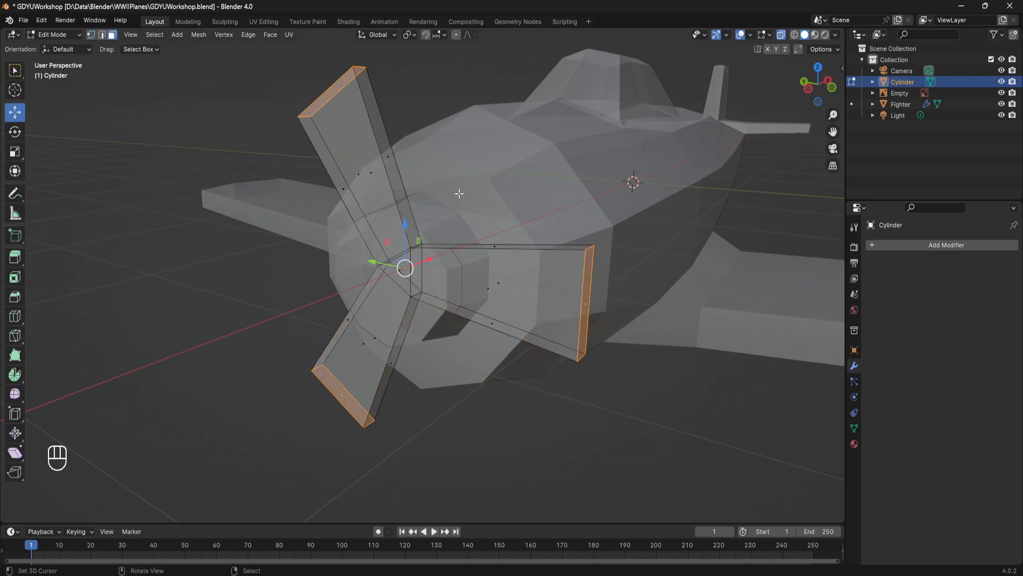
left_click(589, 292)
left_click(342, 395, "shift")
left_click(328, 96, "shift")
key("s")
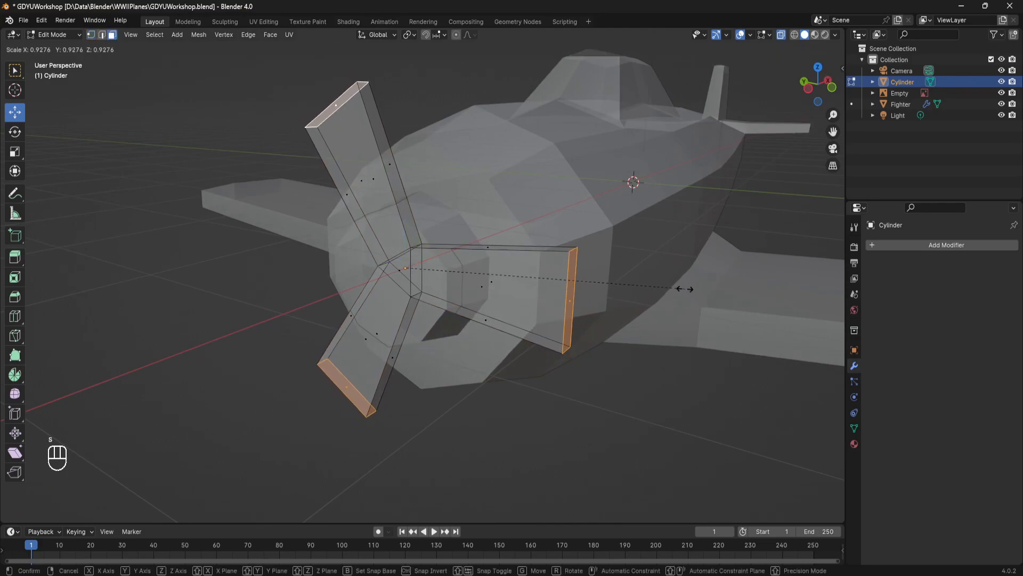
left_click(701, 290)
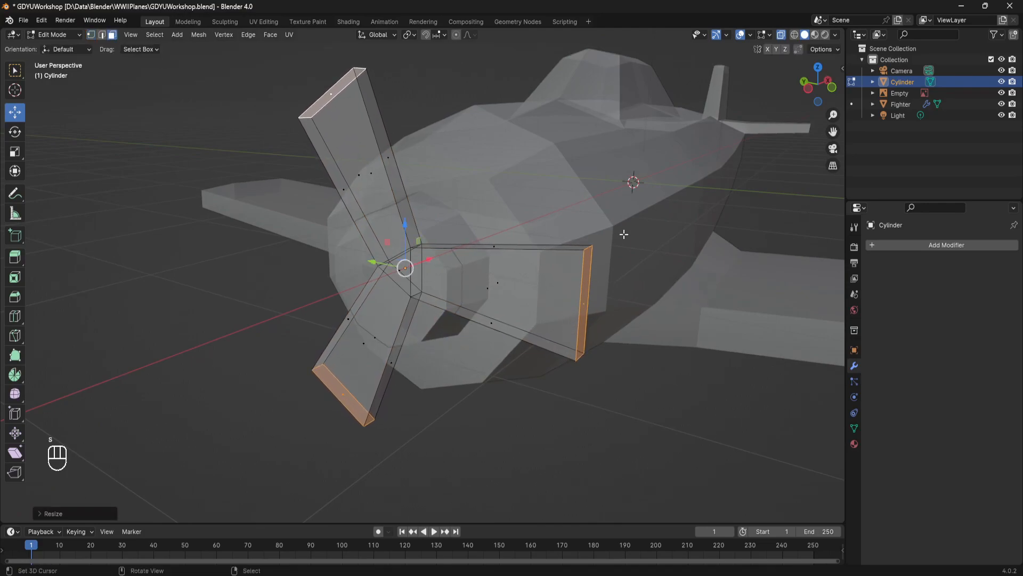
Set the transform pivot point to Individual Origins and scale the blade end faces down to narrow each tip.
left_click(408, 35)
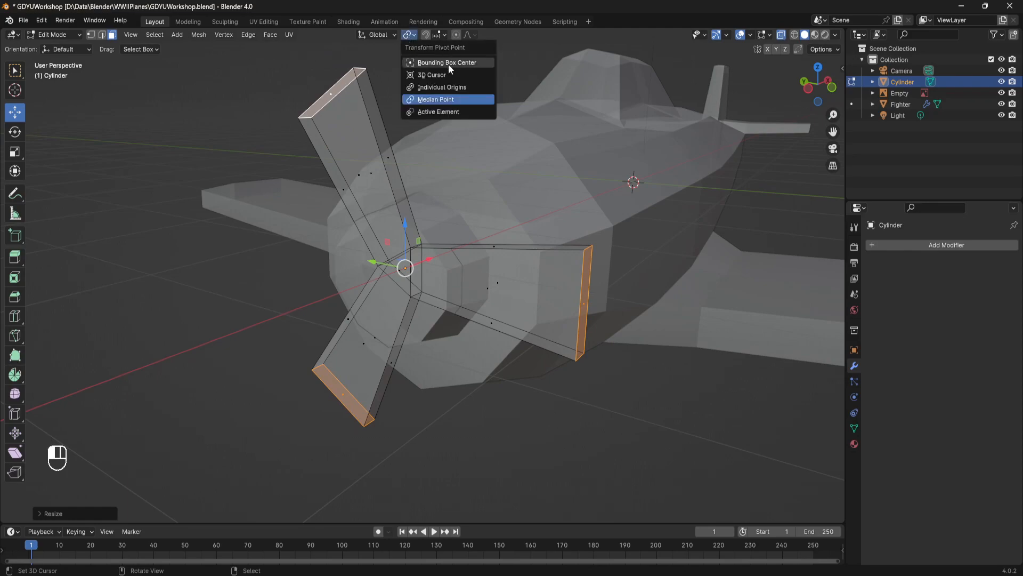
left_click(436, 102)
key("s")
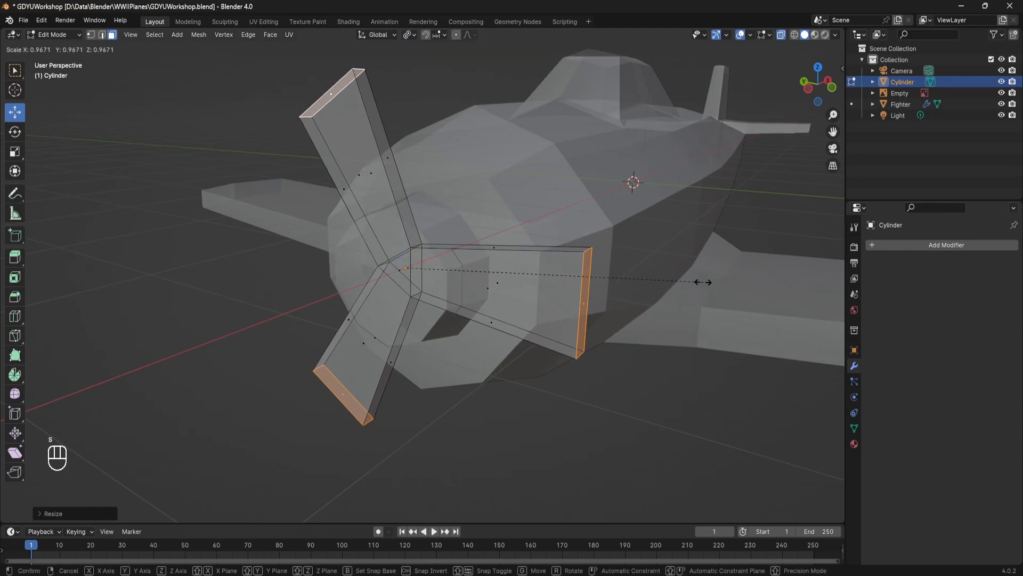
left_click(571, 257)
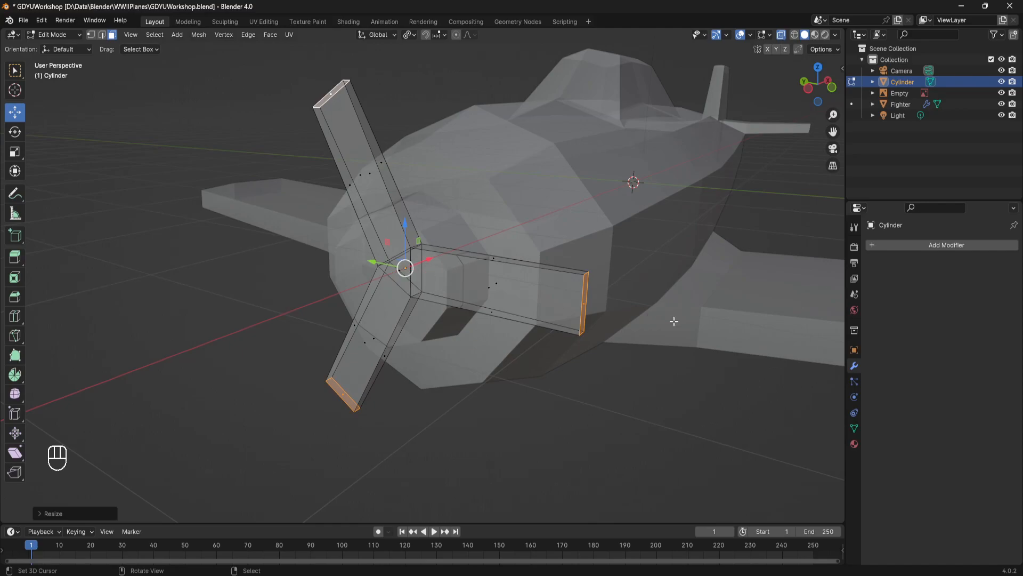
key("s")
left_click(631, 306)
middle_click_drag(631, 305, 576, 300)
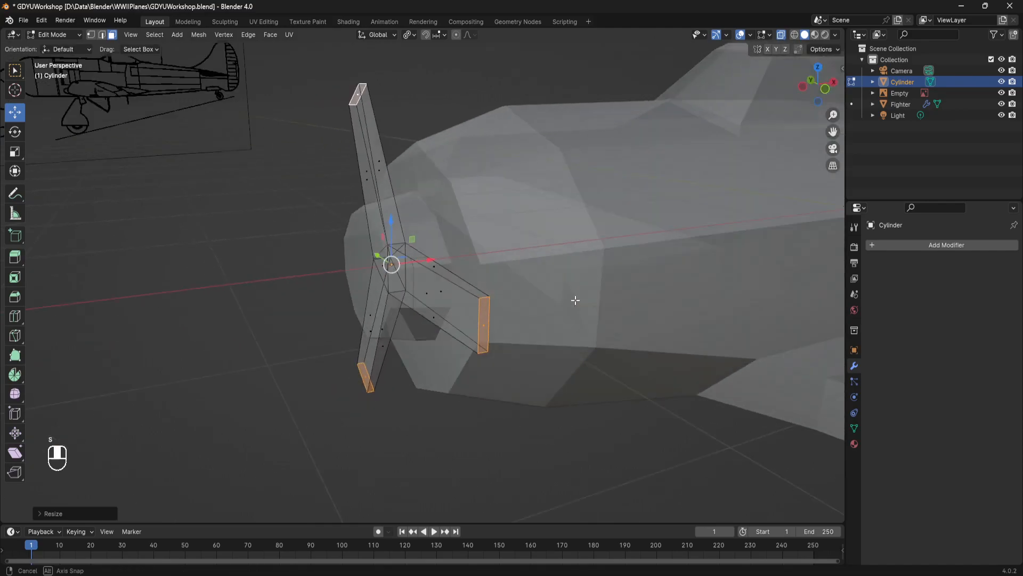
Taper the blades further by scaling the three end faces to about 0.84, and leave Edit Mode.
key("Tab")
middle_click_drag(455, 292, 414, 325)
scroll(554, 286, "down", 4)
left_click(326, 356)
middle_click_drag(323, 357, 457, 354)
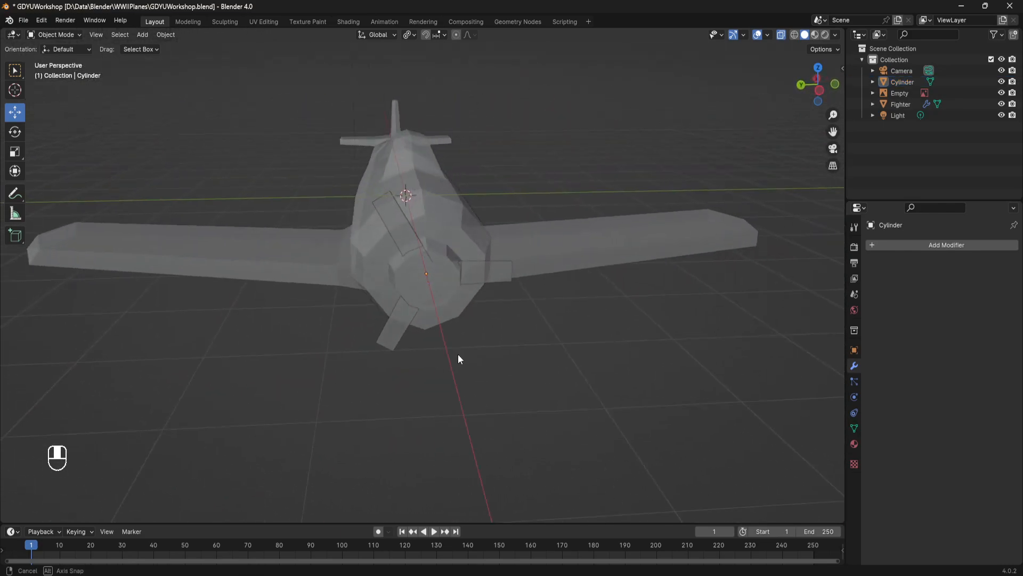
scroll(440, 345, "up", 5)
key("Tab")
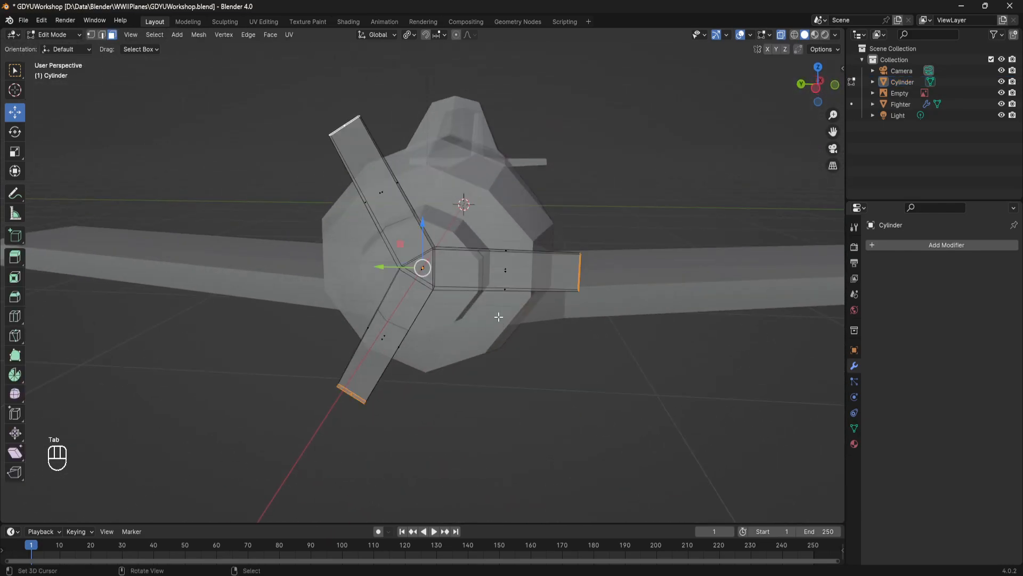
key("s")
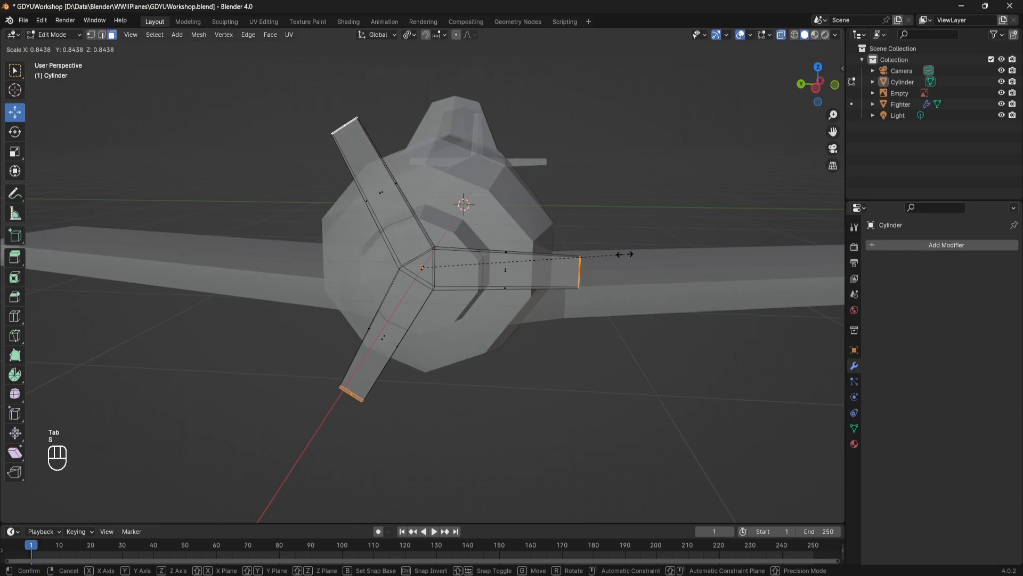
left_click(621, 253)
key("Tab")
middle_click_drag(600, 238, 666, 160)
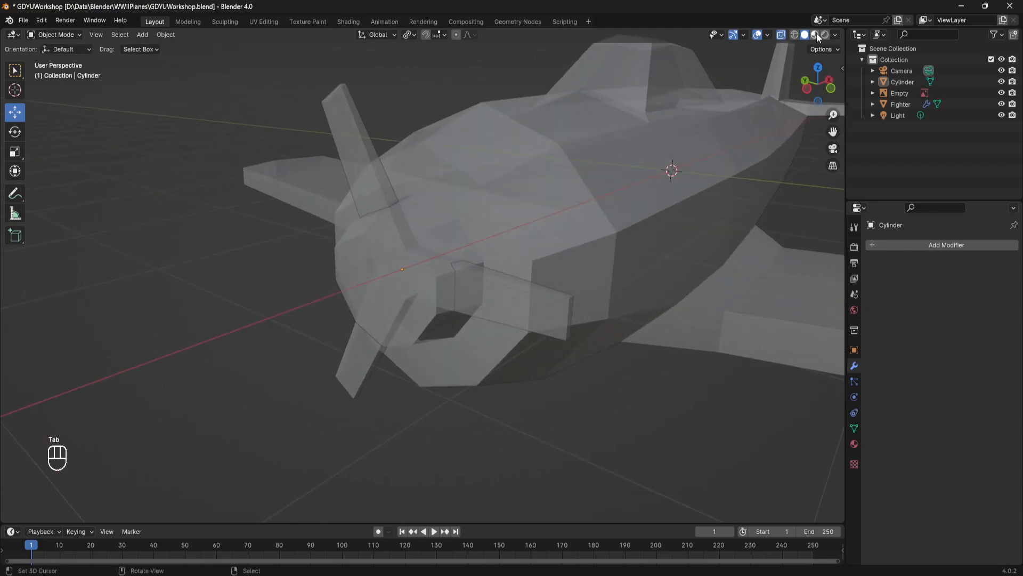
Examine the propeller's shape against the nose with X-ray turned off.
left_click(781, 36)
middle_click_drag(603, 190, 549, 239)
scroll(549, 239, "up", 5)
left_click(558, 278)
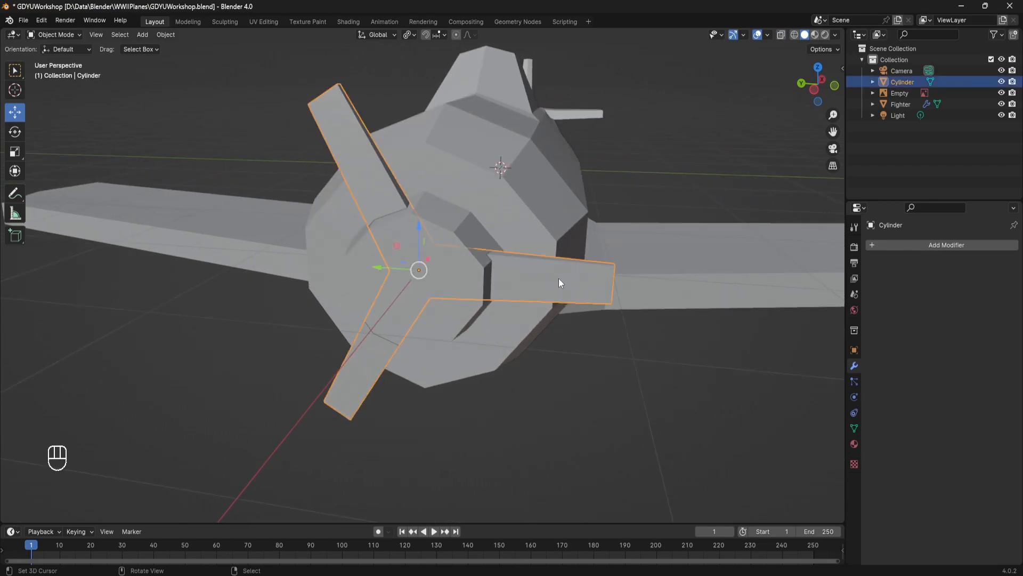
key("Tab")
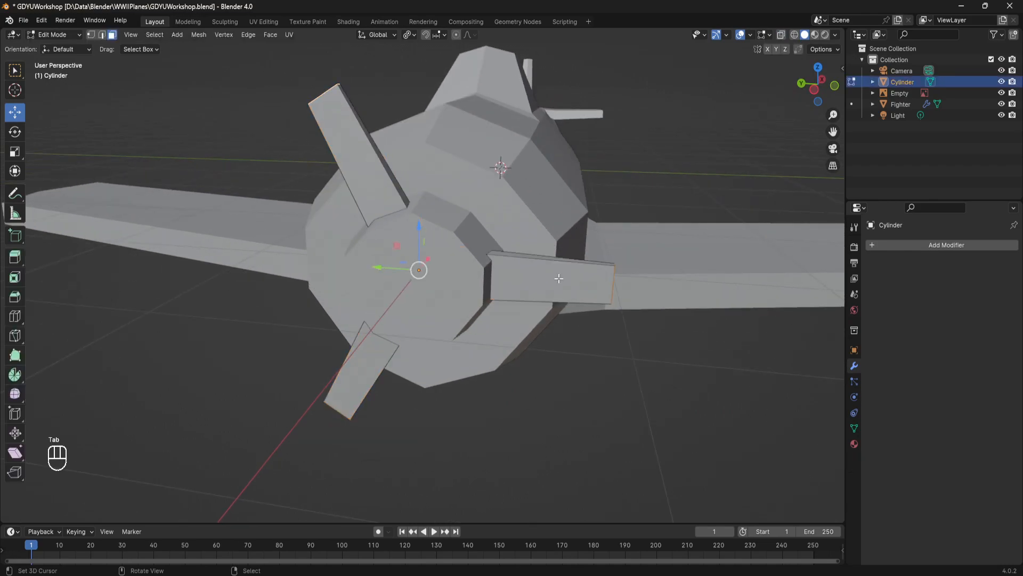
key("Tab")
key("Tab")
key("Tab")
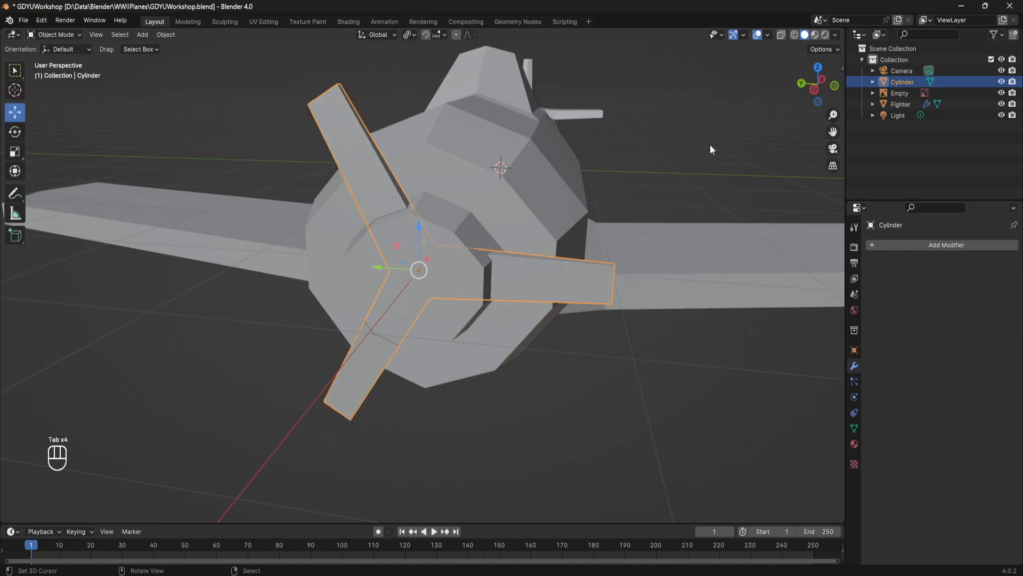
Turn X-ray back on and enlarge the propeller's blade roots by scaling the hub vertices to about 1.24.
left_click(780, 35)
key("Tab")
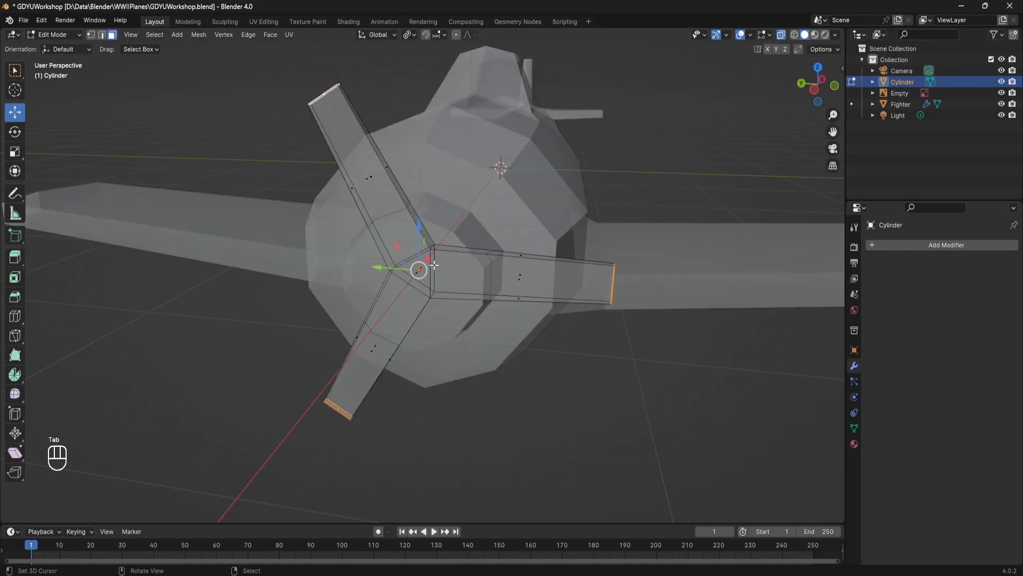
scroll(434, 264, "up", 2)
left_click(90, 35)
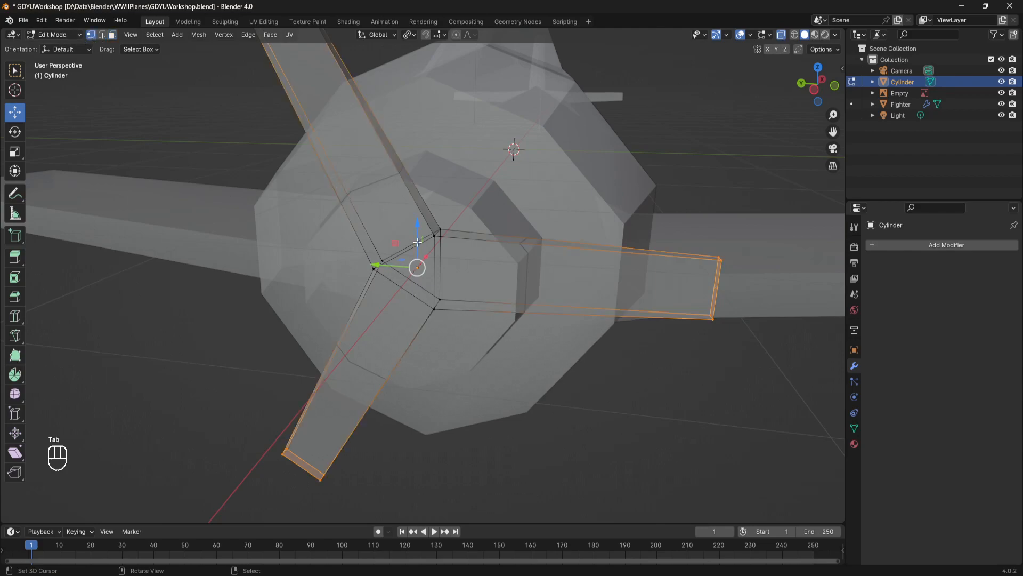
left_click(435, 233)
left_click(434, 308, "shift")
left_click(376, 265, "shift")
key("s")
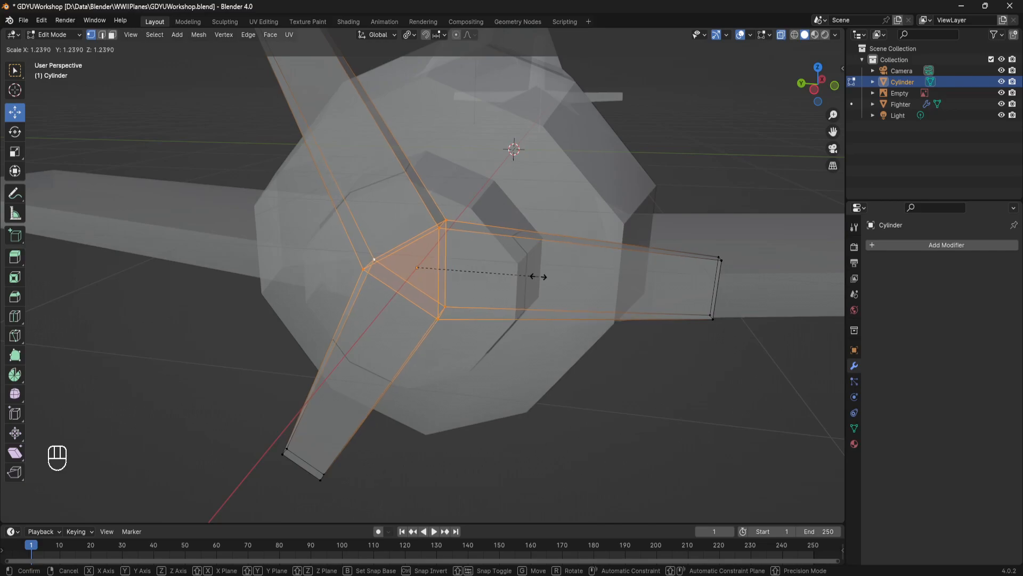
left_click(539, 277)
Leave Edit Mode and save the Blender file.
key("Tab")
scroll(538, 276, "down", 6)
left_click(552, 324)
key("ctrl+s")
Scale the selected hub vertices once more to adjust the blade roots, and leave Edit Mode.
middle_click_drag(551, 324, 558, 274)
key("Tab")
key("s")
left_click(523, 275)
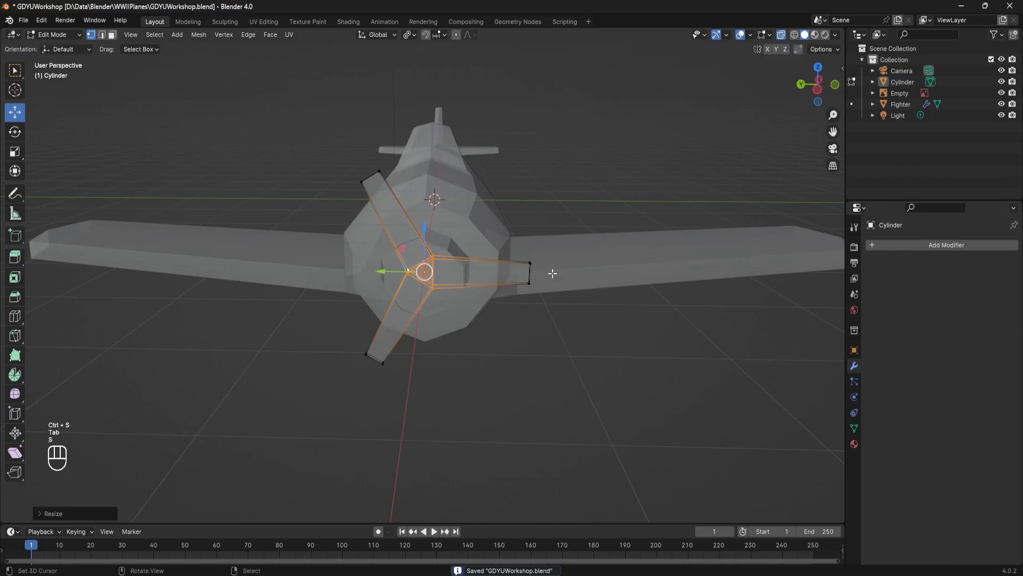
key("Tab")
mouse_move(485, 241)
middle_mouse_down()
mouse_move(474, 191)
mouse_move(491, 174)
mouse_move(546, 171)
mouse_move(548, 197)
mouse_move(519, 233)
mouse_move(496, 214)
mouse_move(474, 229)
middle_mouse_up()
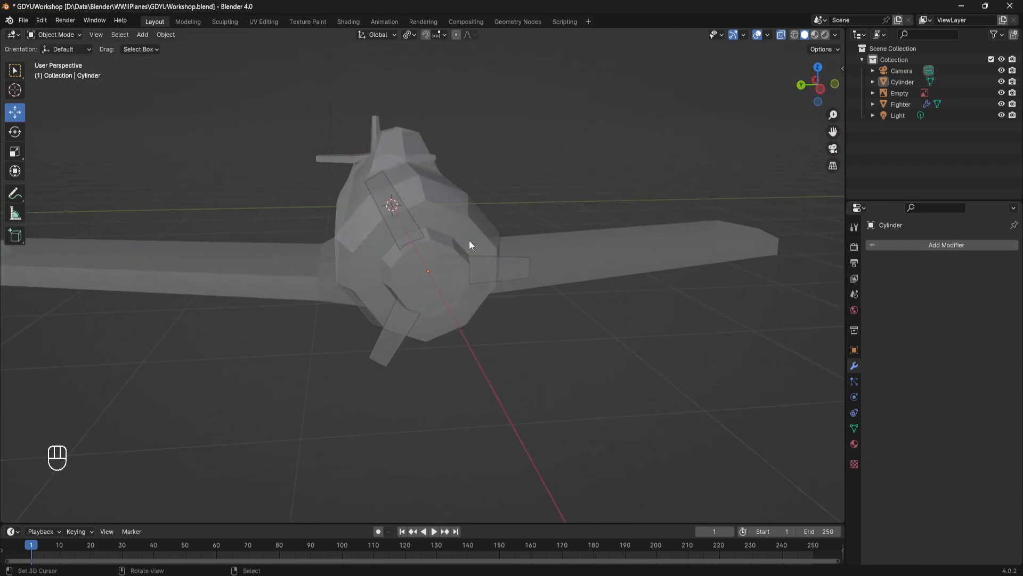
Select the end faces of all three propeller blades and scale them up slightly around their individual origins.
key("Tab")
middle_click_drag(368, 362, 432, 343)
scroll(433, 343, "up", 3)
left_click(112, 34)
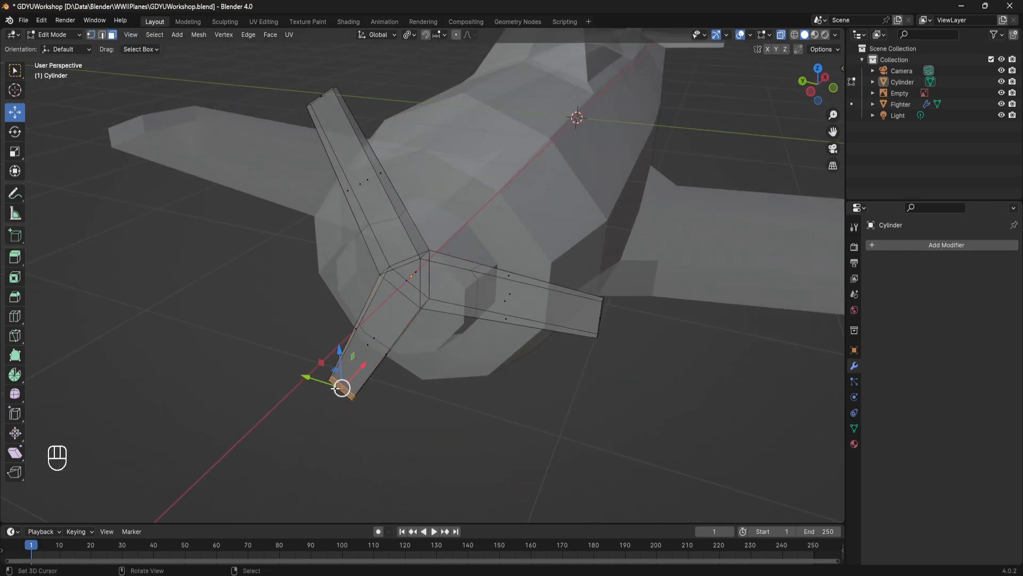
left_click(600, 317, "shift")
left_click(322, 96, "shift")
key("s")
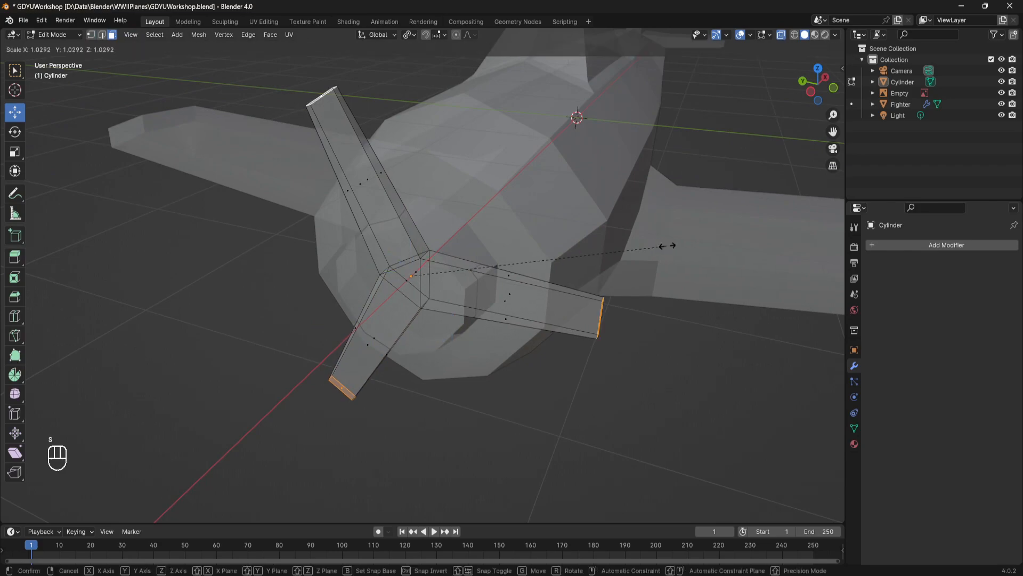
left_click(693, 251)
key("s")
left_click(692, 251)
Set the transform pivot to Median Point and scale the blade tips outward by a little over 1.2 to lengthen the blades.
left_click(408, 35)
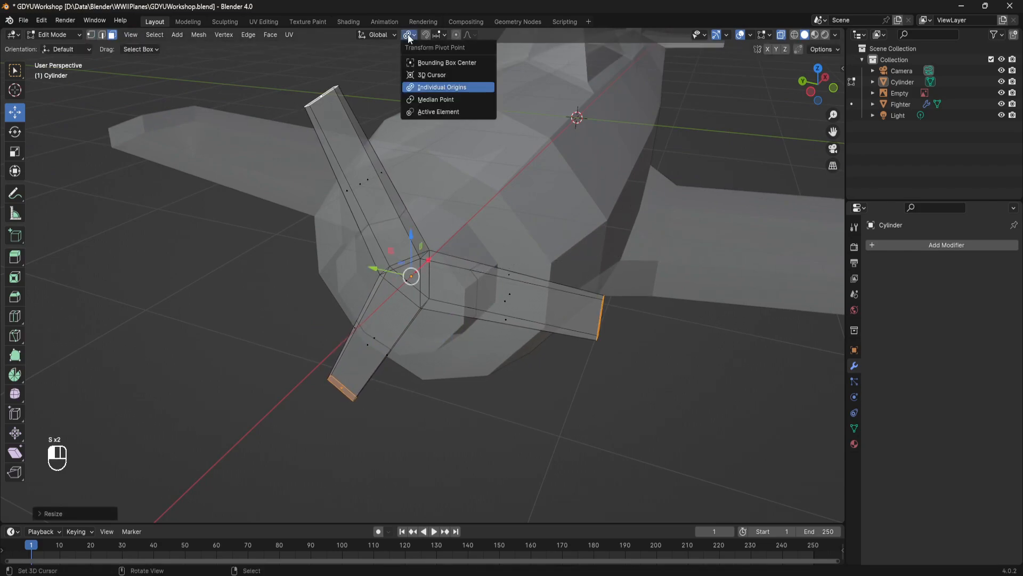
left_click(423, 100)
key("s")
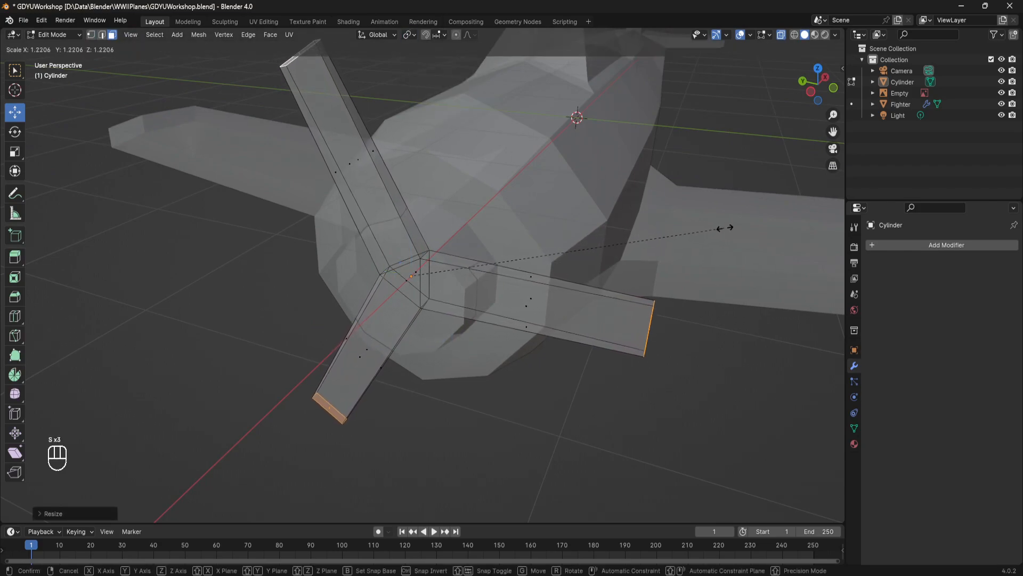
left_click(745, 228)
Select all the linked blade geometry and scale it along the X axis to thicken the propeller blades.
scroll(740, 226, "down", 6)
middle_click_drag(739, 226, 594, 231)
scroll(657, 214, "up", 5)
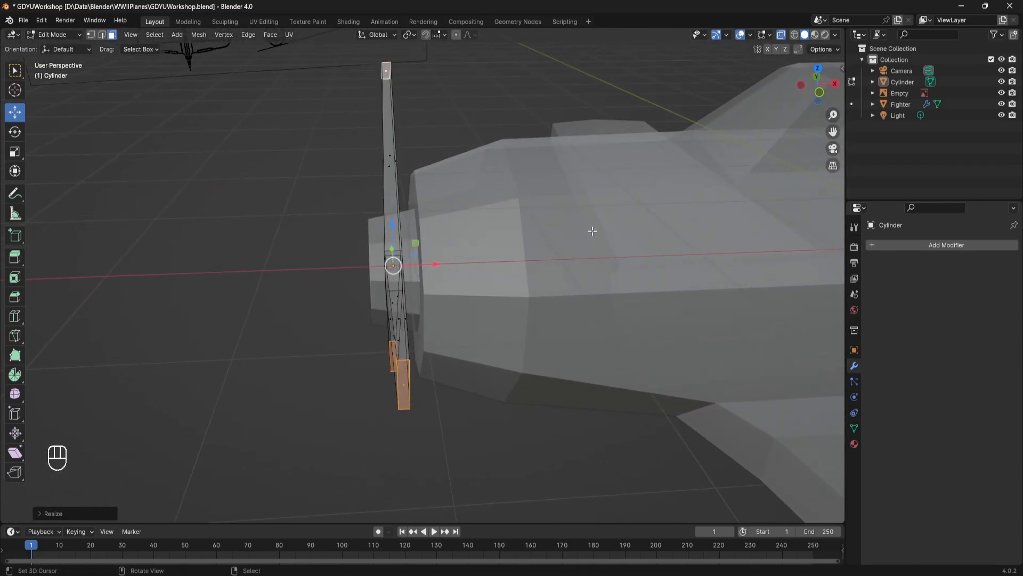
key("alt+a")
key("l")
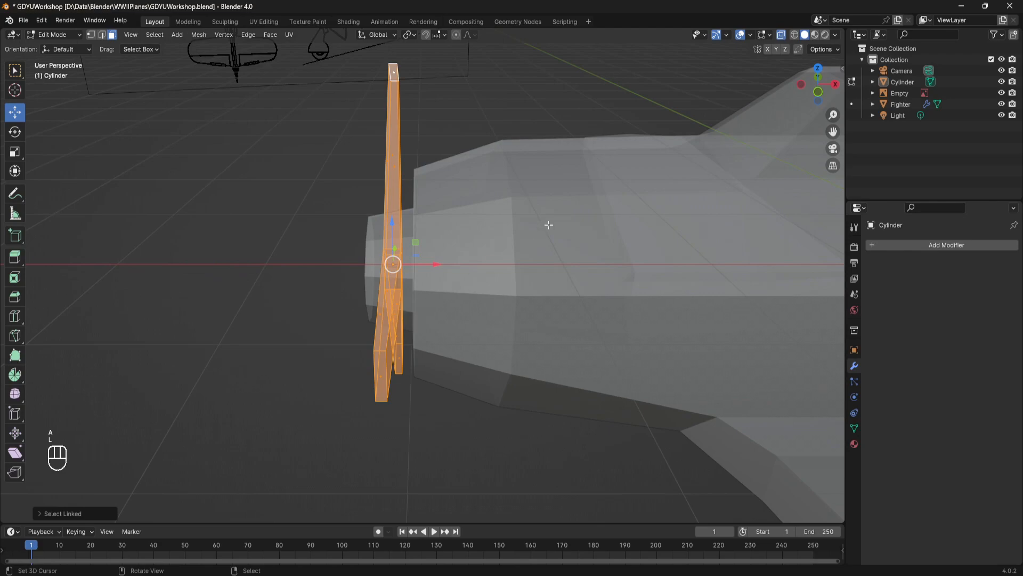
middle_click_drag(549, 224, 561, 224)
key("s")
key("x")
left_click(636, 222)
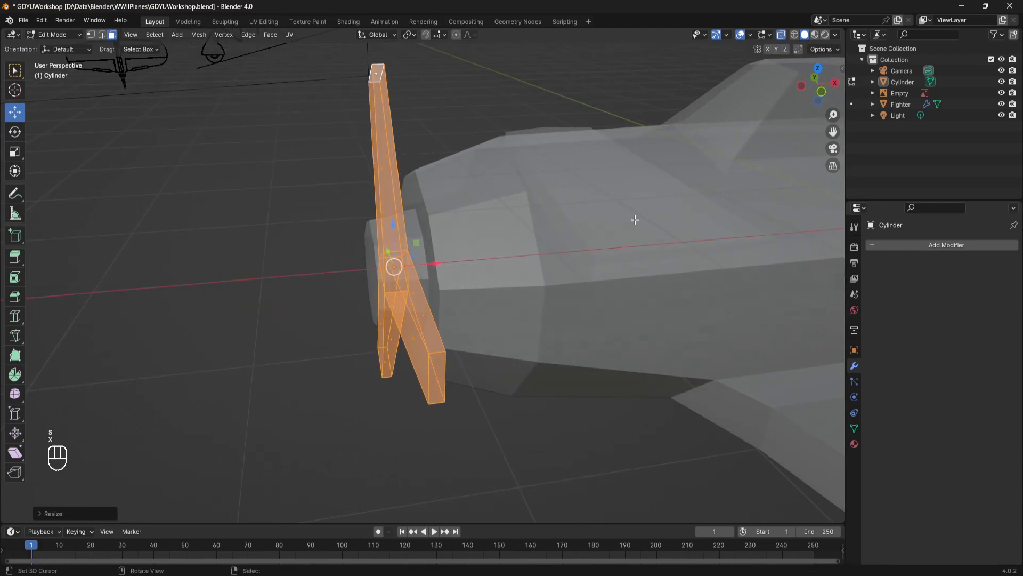
middle_click_drag(635, 222, 613, 210)
key("s")
key("x")
left_click(615, 208)
Leave Edit Mode, turn X-ray off, and save the Blender file.
key("Tab")
middle_click_drag(257, 288, 673, 86)
key("ctrl+s")
left_click(782, 37)
key("ctrl+s")
middle_click_drag(783, 37, 356, 193)
key("ctrl+s")
scroll(391, 185, "down", 2)
scroll(366, 198, "up", 3)
key("ctrl+s")
key("ctrl+s")
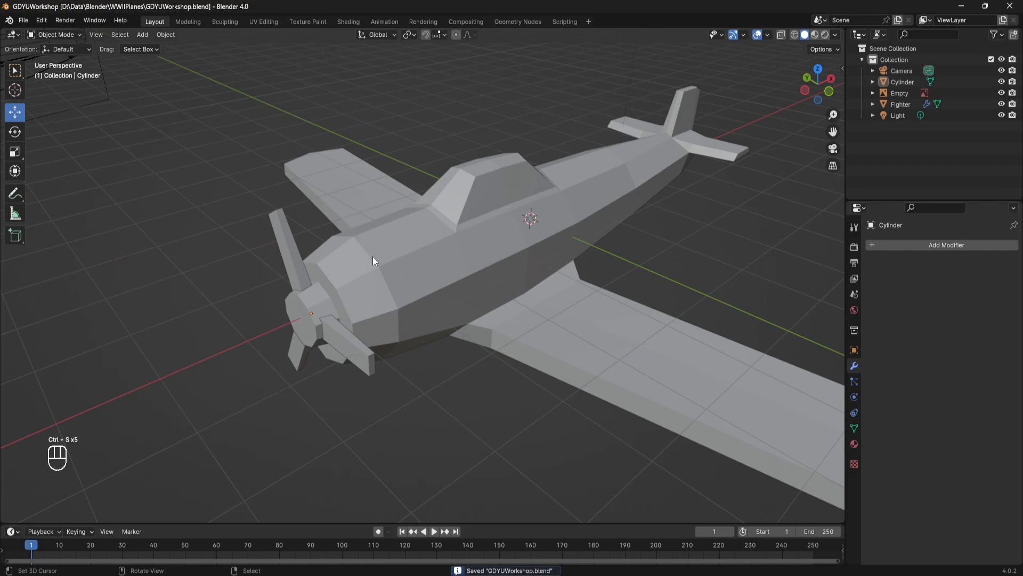
scroll(380, 257, "down", 3)
key("ctrl+s")
scroll(387, 257, "down", 2)
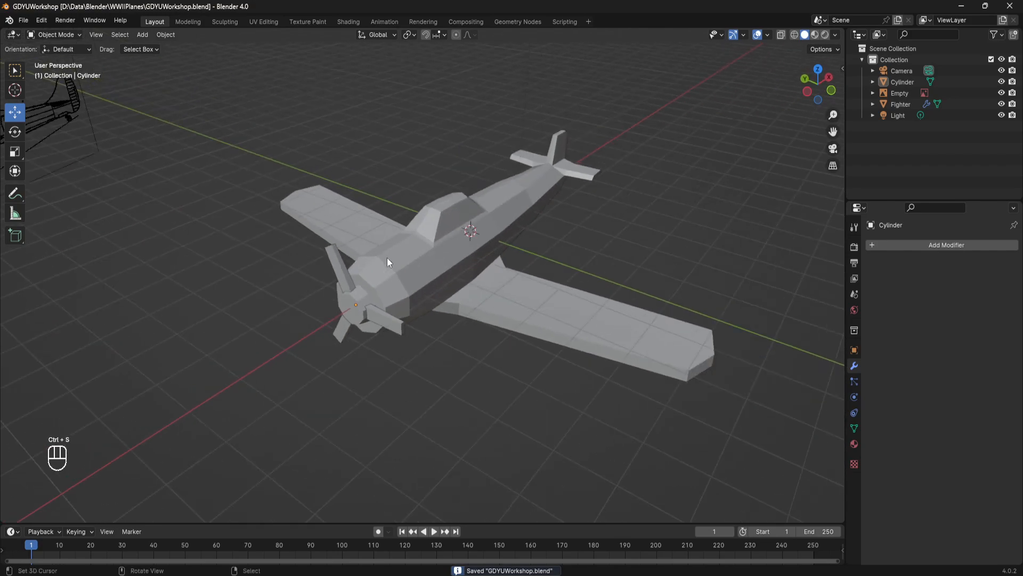
mouse_move(470, 252)
middle_mouse_down()
mouse_move(443, 242)
mouse_move(482, 240)
mouse_move(473, 245)
middle_mouse_up()
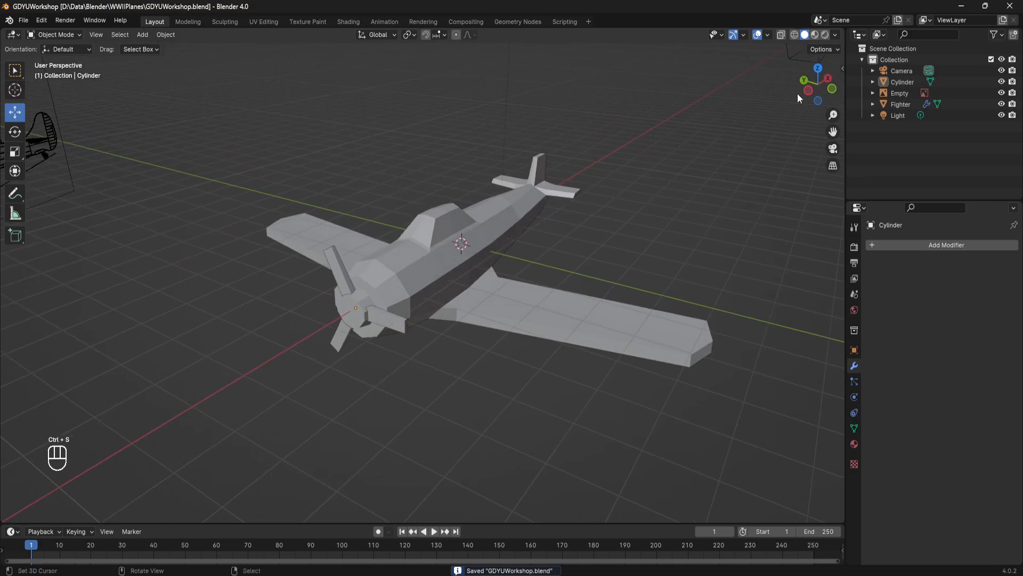
Switch the viewport to Material Preview shading and open the fighter body in Edit Mode.
left_click(815, 35)
mouse_move(616, 191)
middle_mouse_down()
mouse_move(489, 132)
mouse_move(534, 180)
mouse_move(446, 192)
mouse_move(437, 165)
mouse_move(483, 143)
mouse_move(535, 136)
mouse_move(493, 359)
middle_mouse_up()
key("Tab")
key("Tab")
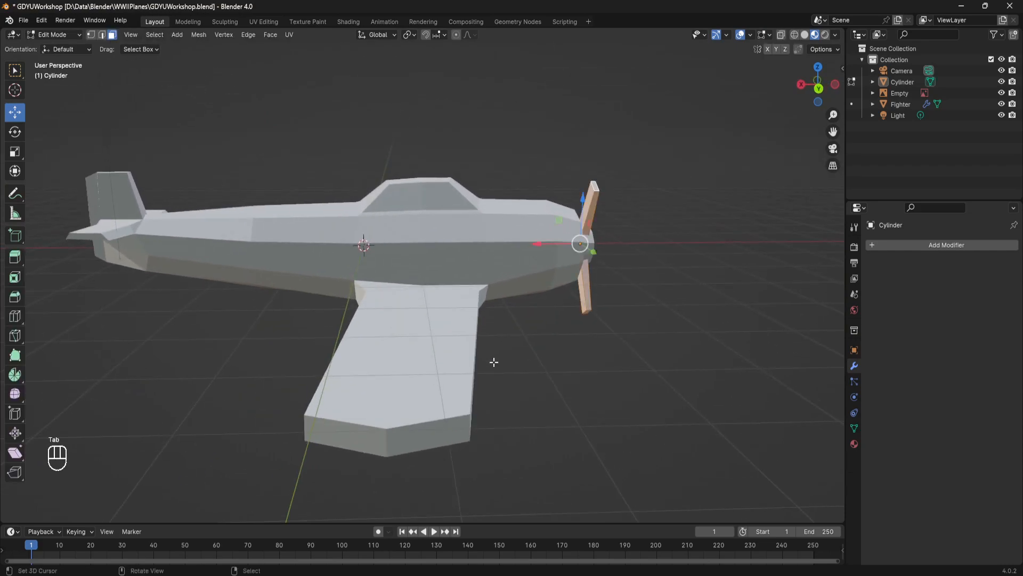
left_click(459, 414)
key("Tab")
key("Tab")
key("Tab")
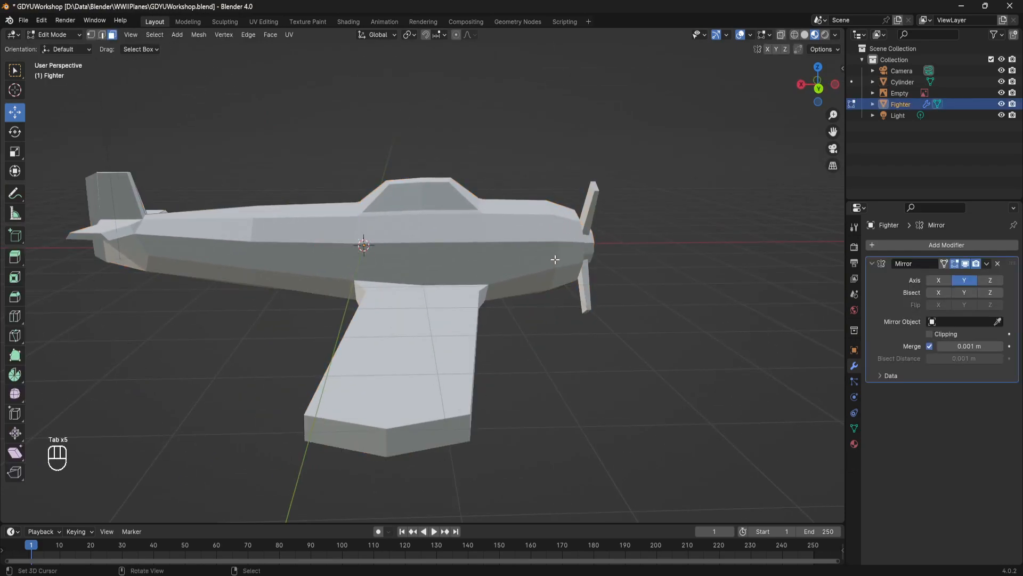
Return the fighter to Object Mode, save the file, and examine the aircraft from several sides.
middle_click_drag(481, 383, 361, 279)
key("ctrl+s")
key("Tab")
middle_click_drag(587, 231, 377, 256)
key("ctrl+s")
middle_click_drag(415, 226, 517, 212)
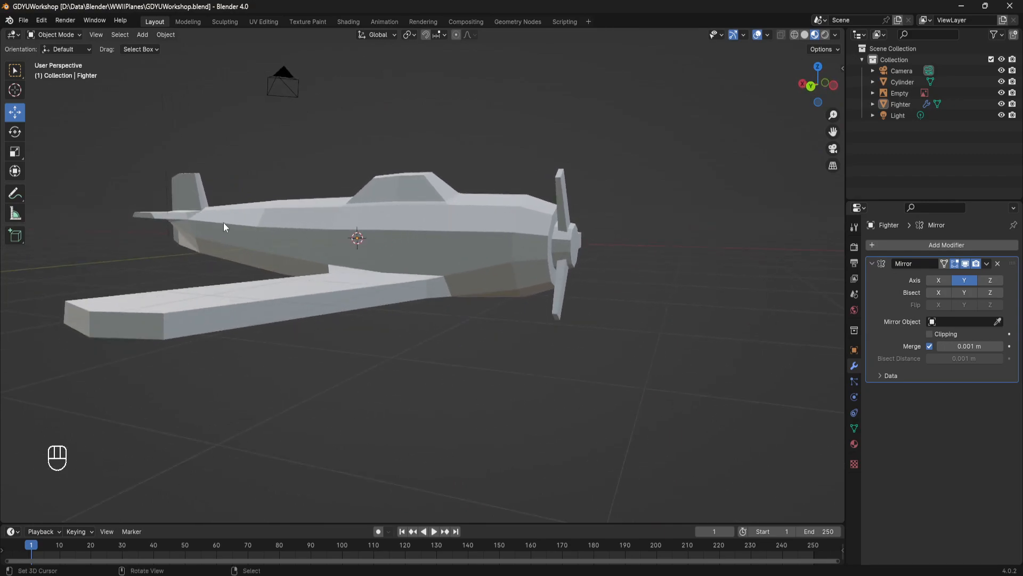
middle_click_drag(419, 224, 400, 249)
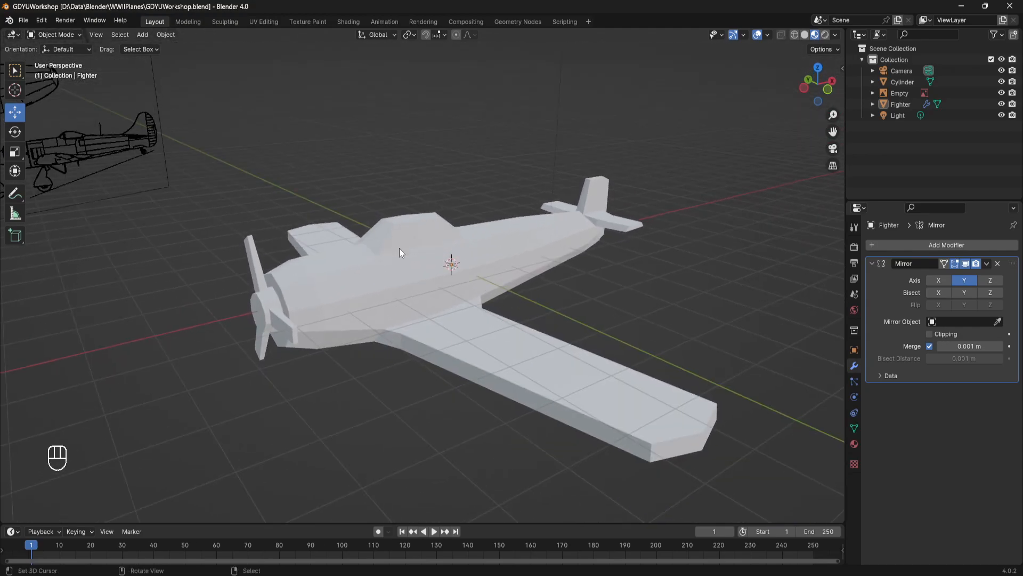
middle_click_drag(400, 250, 447, 260)
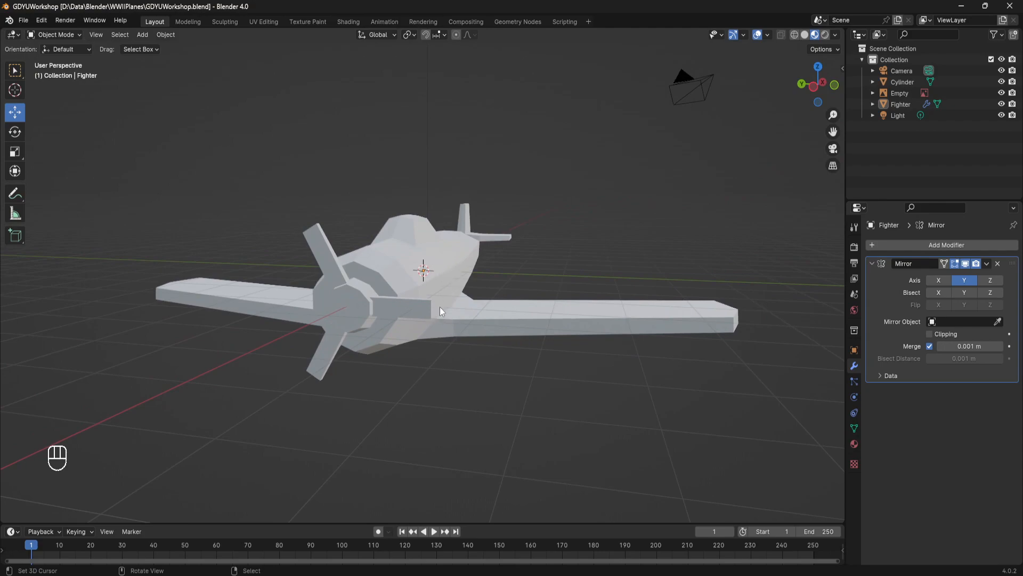
middle_click_drag(443, 245, 407, 283)
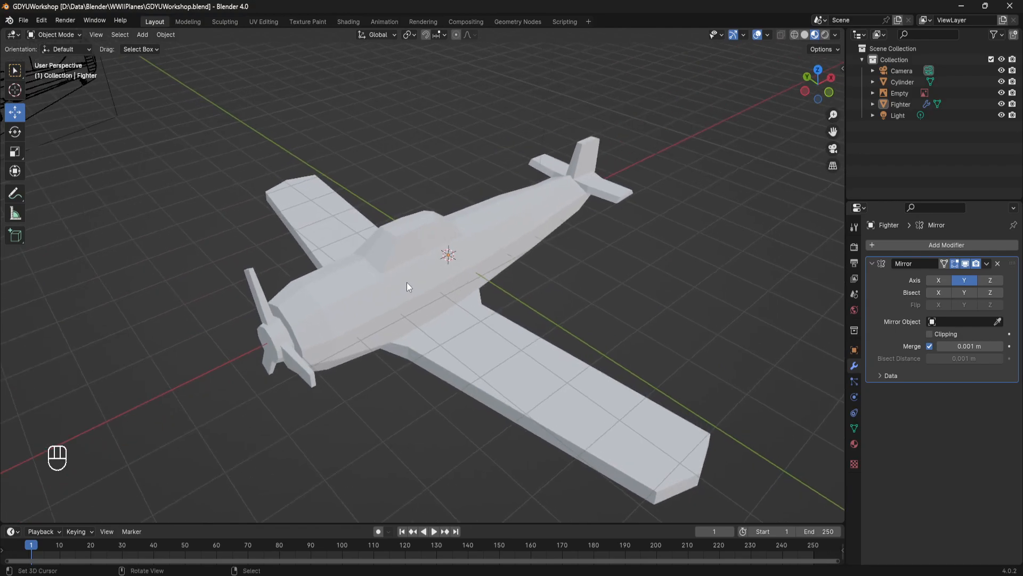
middle_click_drag(407, 286, 455, 286)
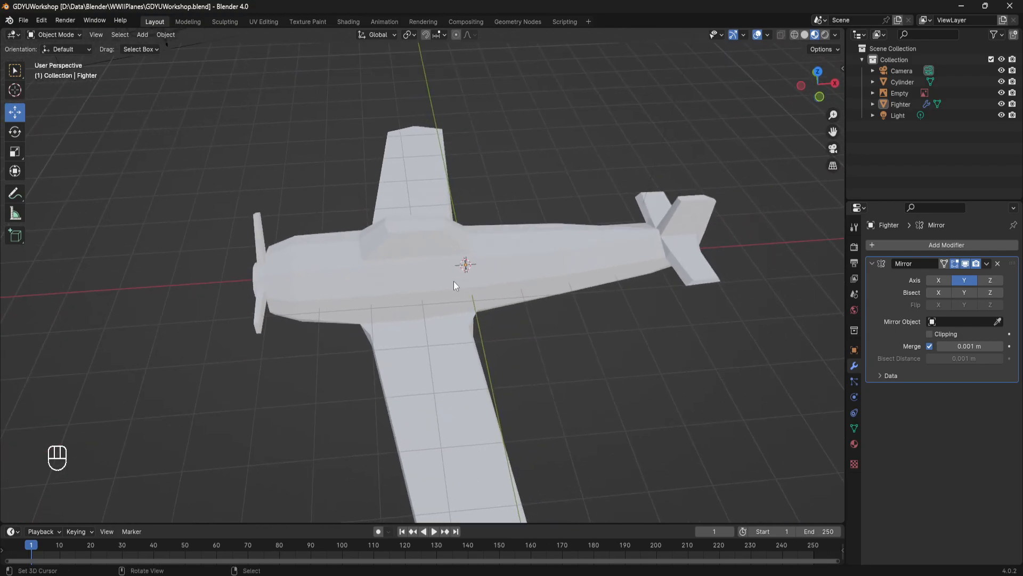
Try to apply Shade Smooth to the fighter body.
key("space")
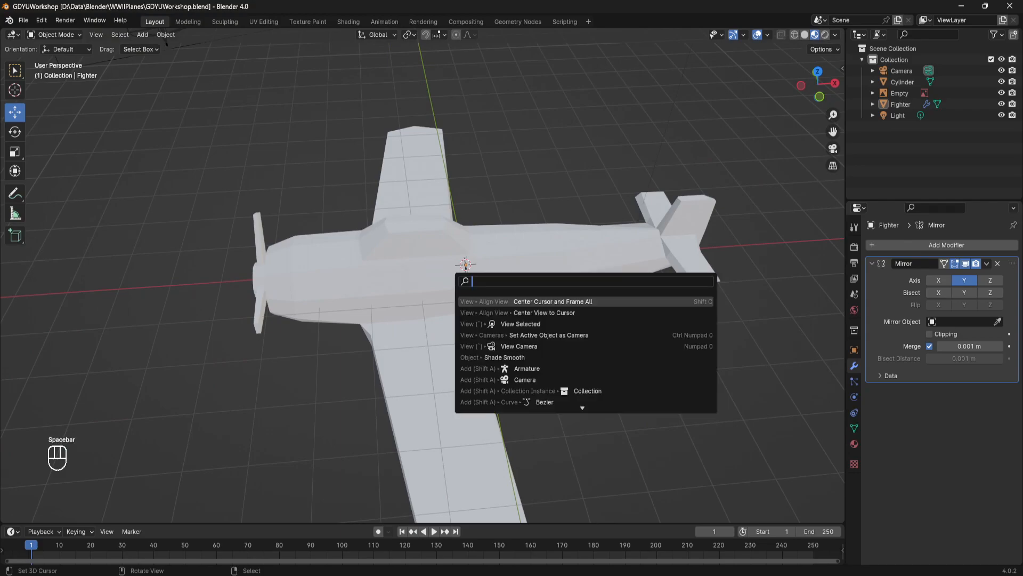
type("shade")
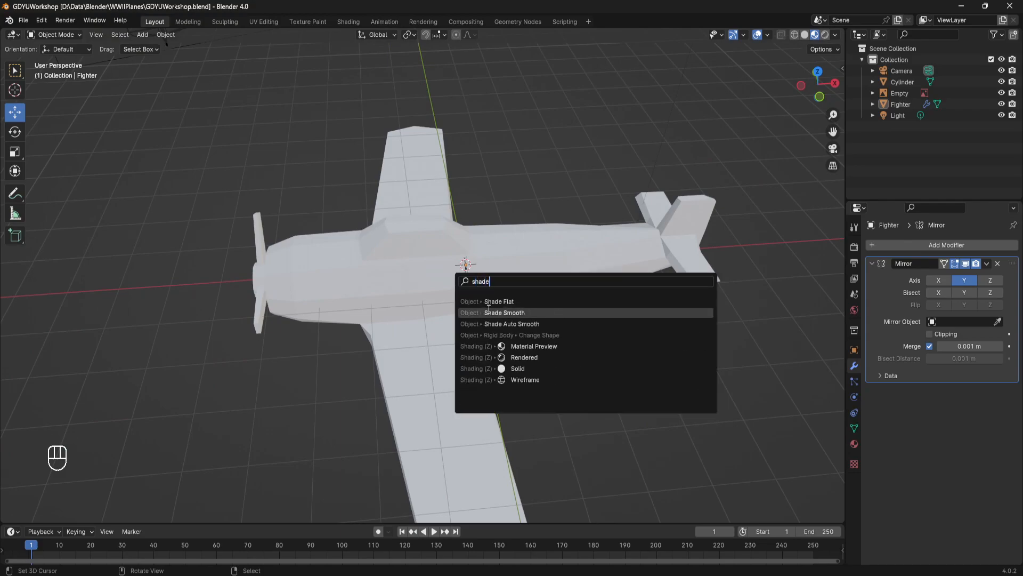
left_click(495, 311)
left_click(421, 260)
middle_click_drag(421, 260, 461, 222)
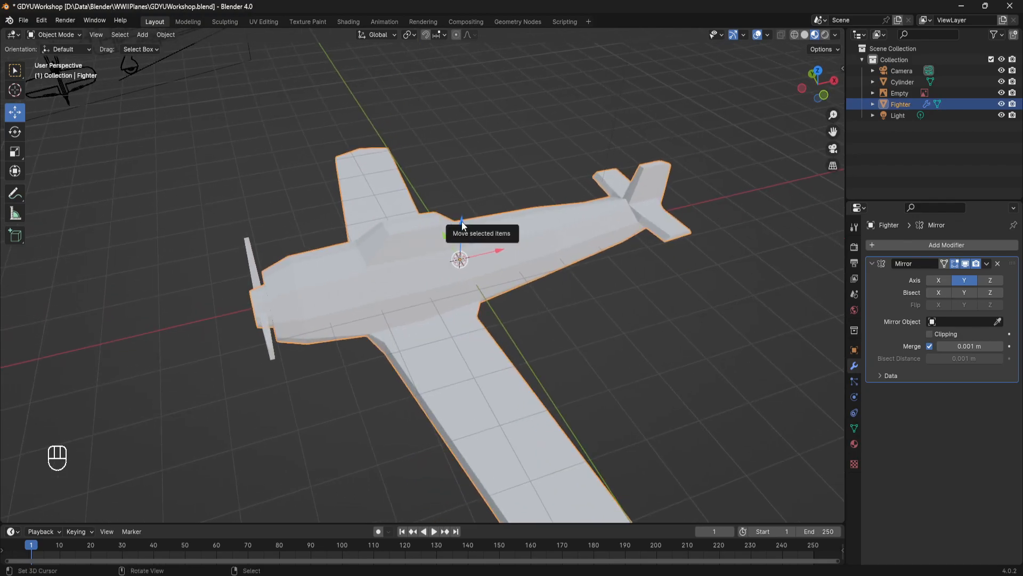
Select the propeller object and rename it FighterPropeller.
left_click(248, 256)
middle_click_drag(244, 257, 267, 234)
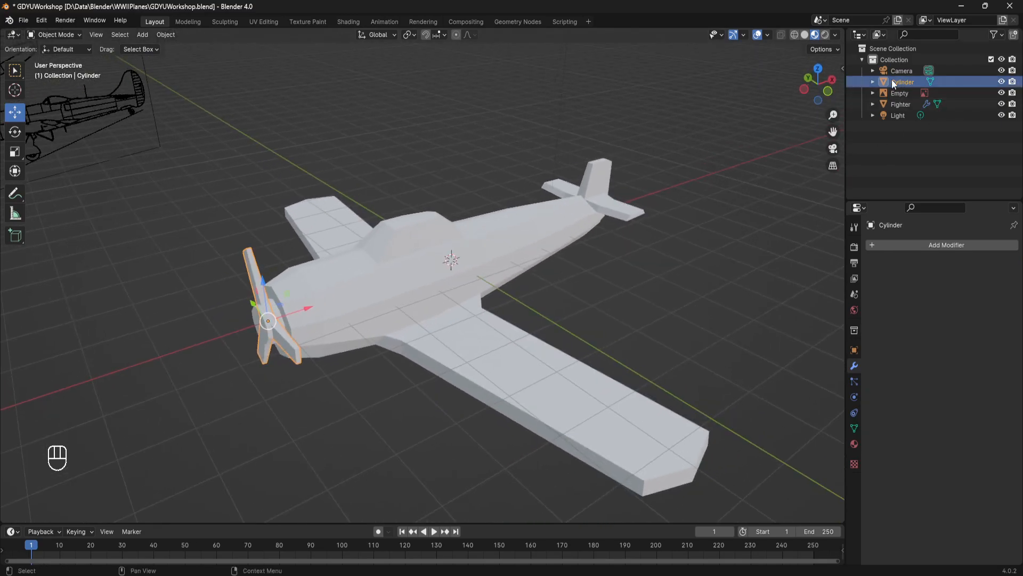
double_click(902, 83)
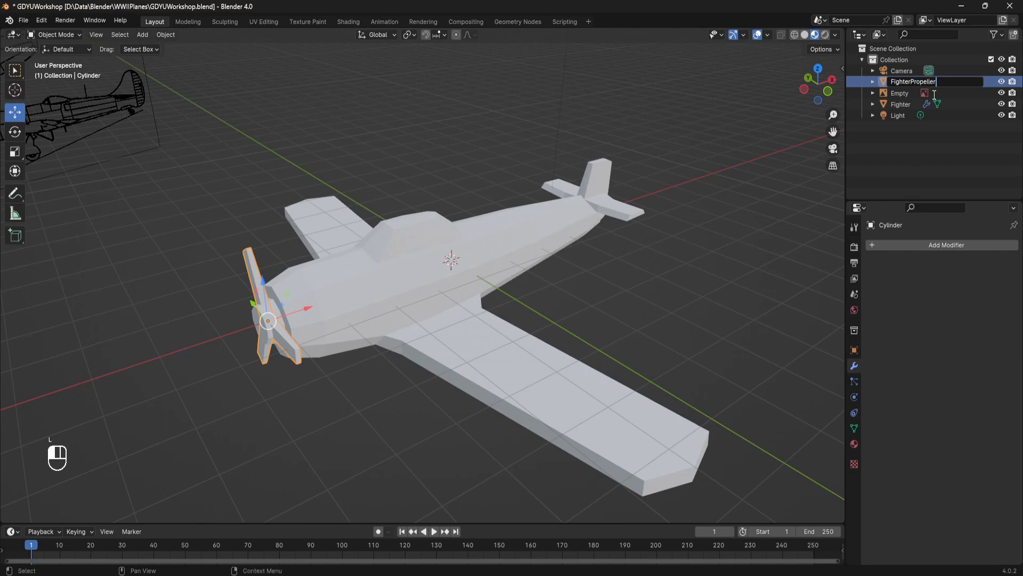
type("FighterPropeller")
key("Return")
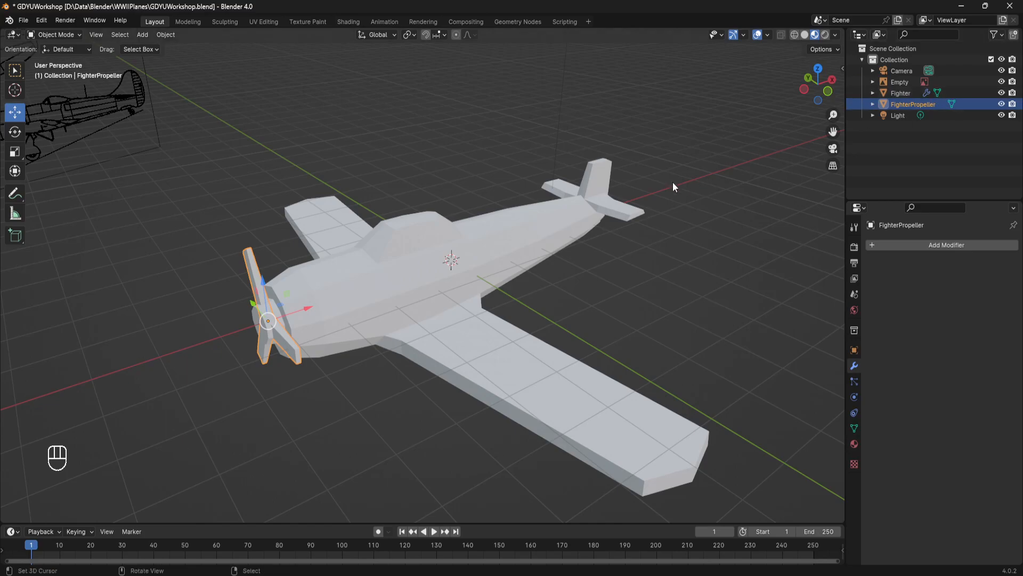
Select the fighter body, save the file, and apply Shade Smooth to the body.
left_click(499, 257)
middle_click_drag(500, 255, 478, 242)
key("ctrl+s")
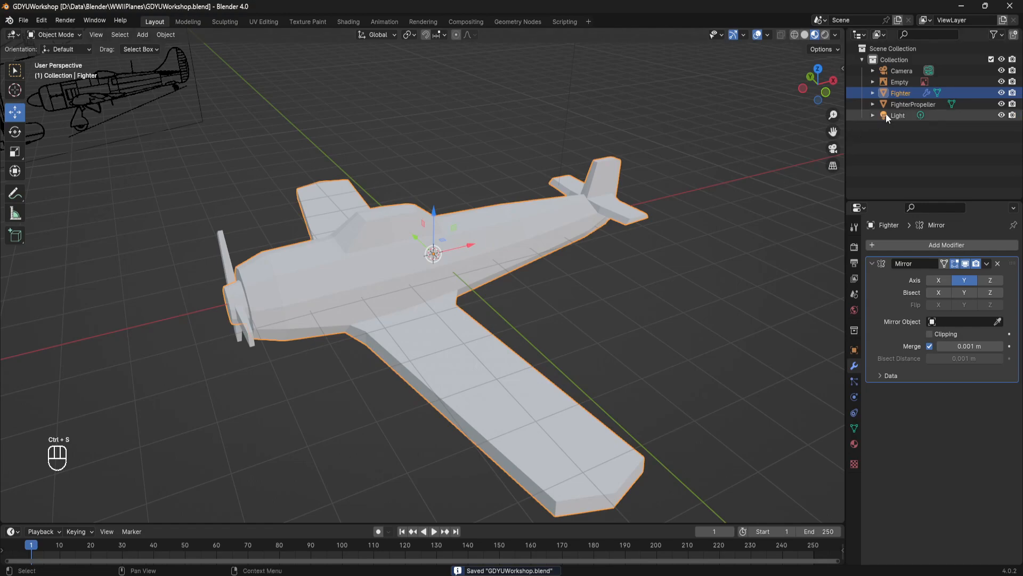
key("space")
type("shade")
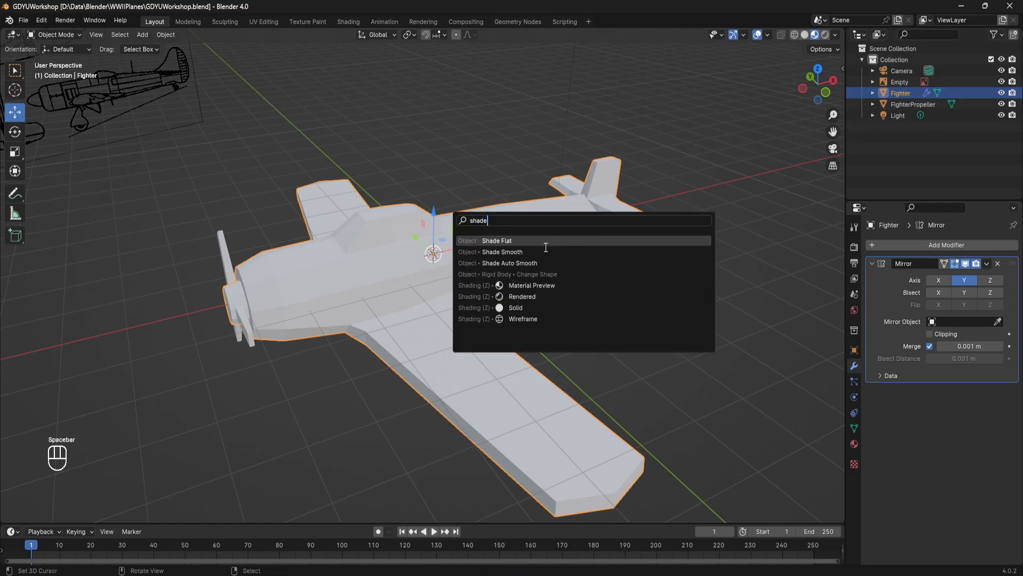
left_click(518, 253)
mouse_move(499, 262)
middle_mouse_down()
mouse_move(523, 270)
mouse_move(645, 242)
mouse_move(590, 205)
mouse_move(540, 202)
mouse_move(452, 273)
mouse_move(559, 274)
middle_mouse_up()
key("alt+a")
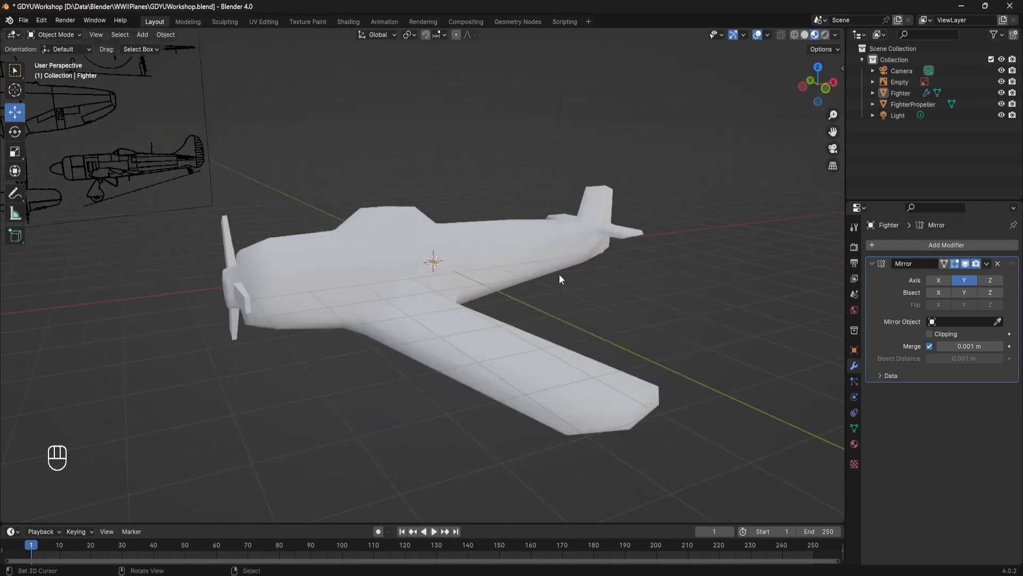
Apply Shade Smooth to the propeller and save the file.
left_click(244, 302)
middle_click_drag(244, 301, 274, 302)
key("space")
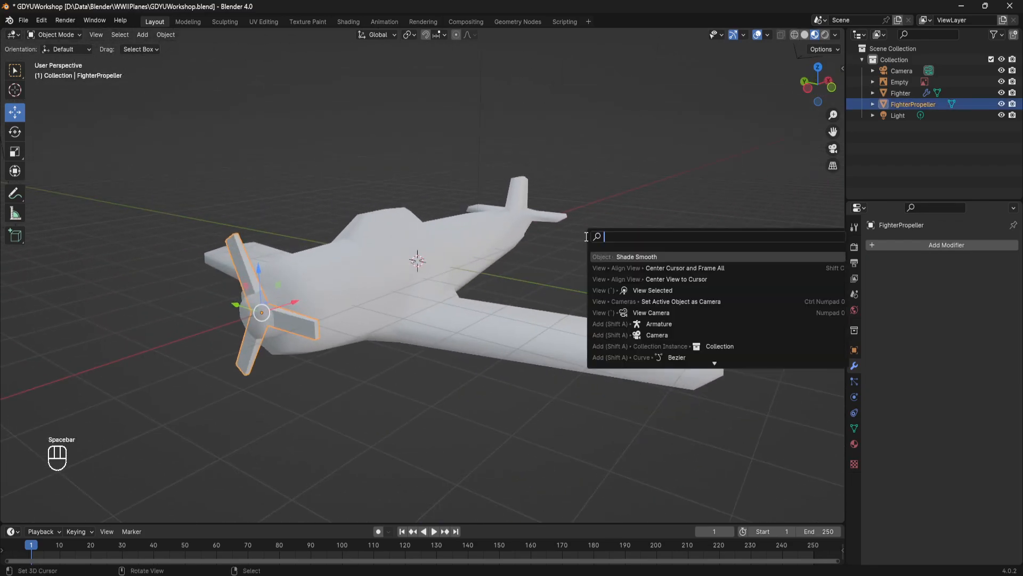
left_click(677, 258)
left_click(663, 260)
middle_click_drag(663, 261, 488, 290)
key("ctrl+s")
scroll(487, 290, "up", 3)
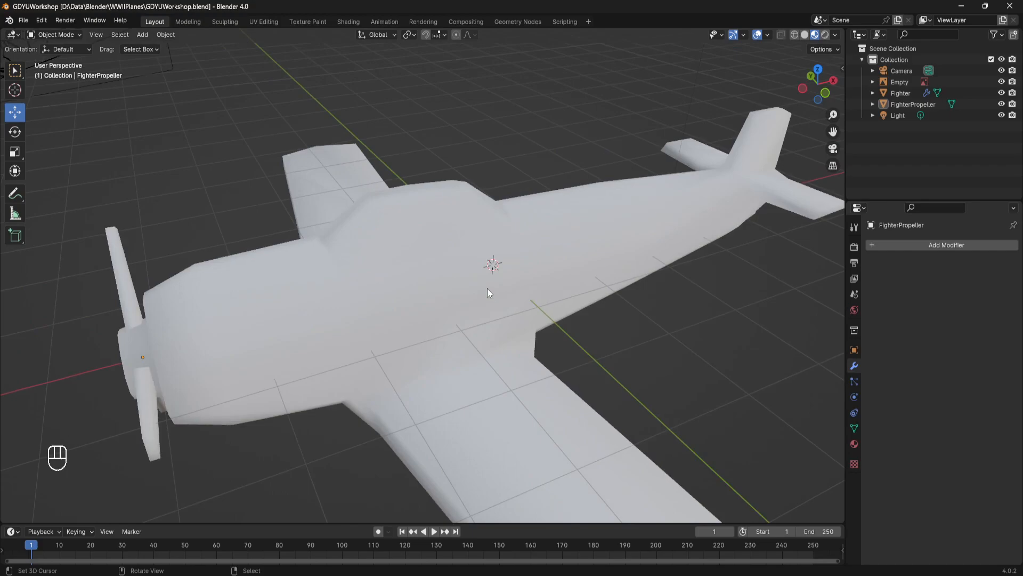
Enable Auto Smooth in the fighter body's Normals settings and set its angle to 100°.
left_click(427, 267)
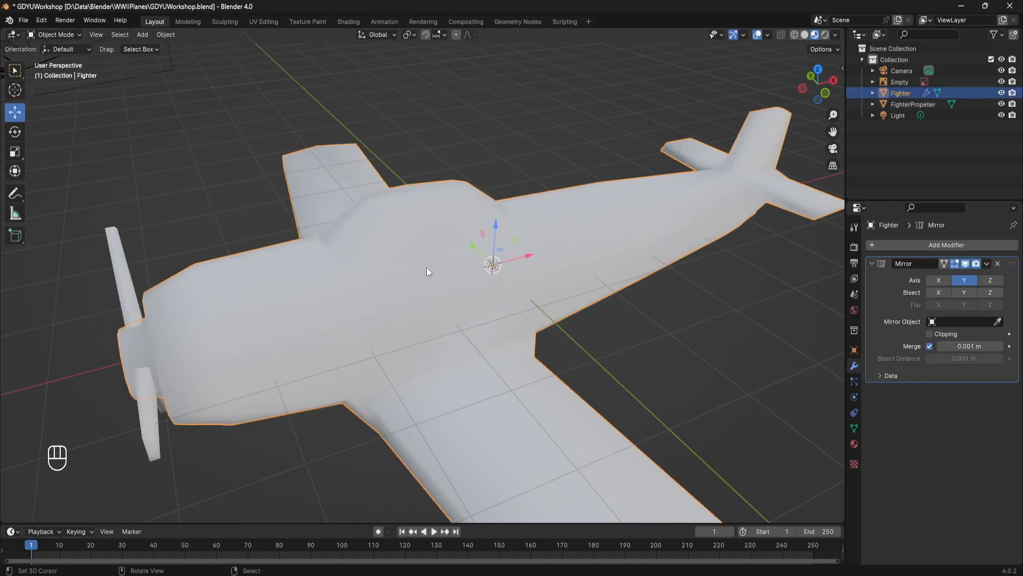
key("Tab")
key("Tab")
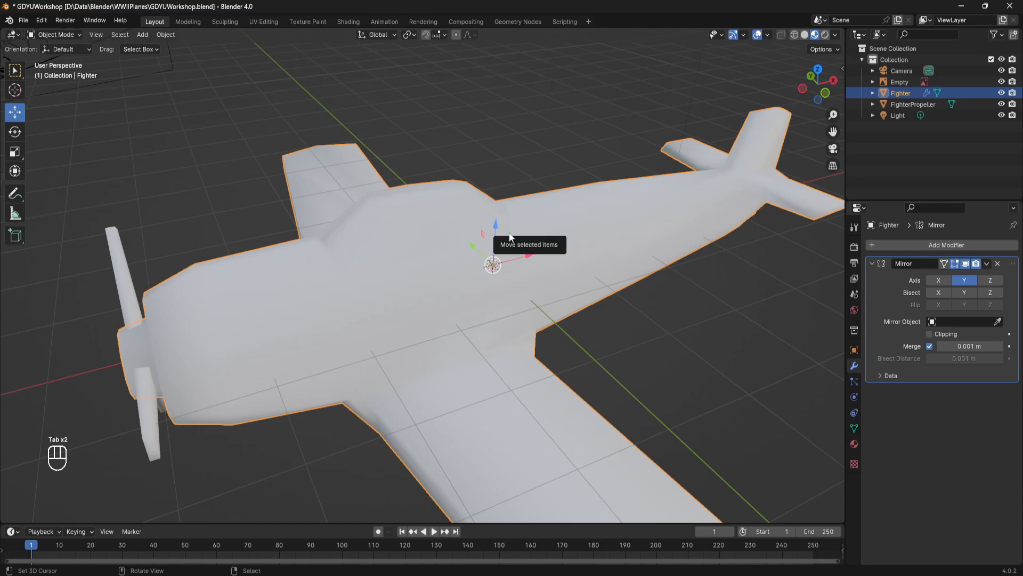
middle_click_drag(510, 237, 545, 222)
scroll(545, 222, "down", 2)
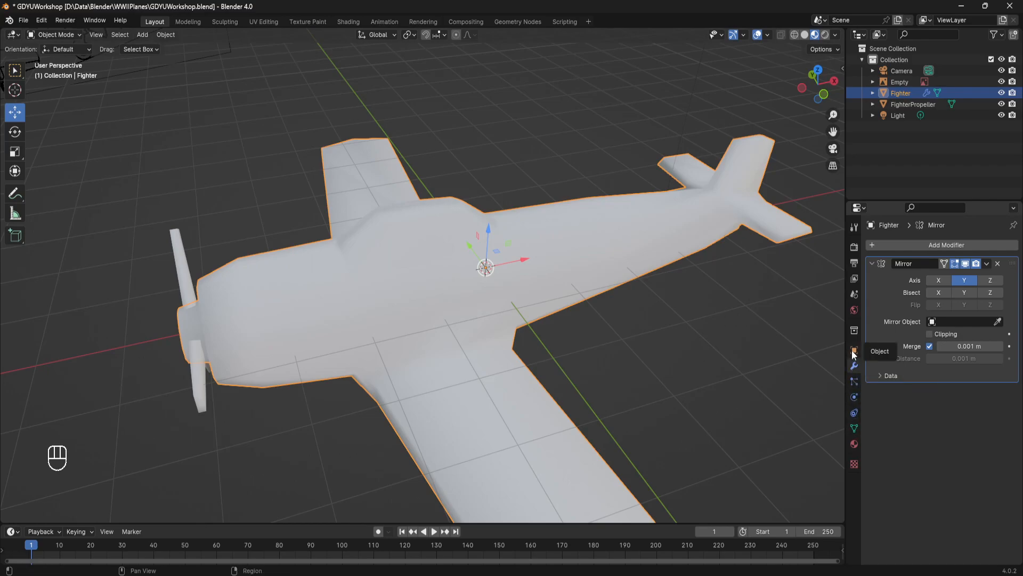
left_click(855, 429)
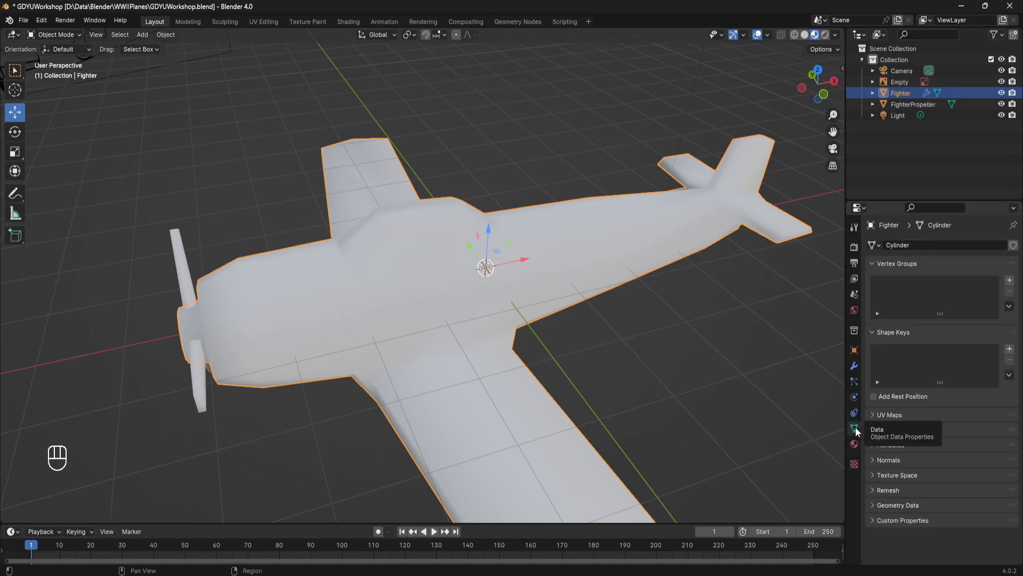
left_click(880, 460)
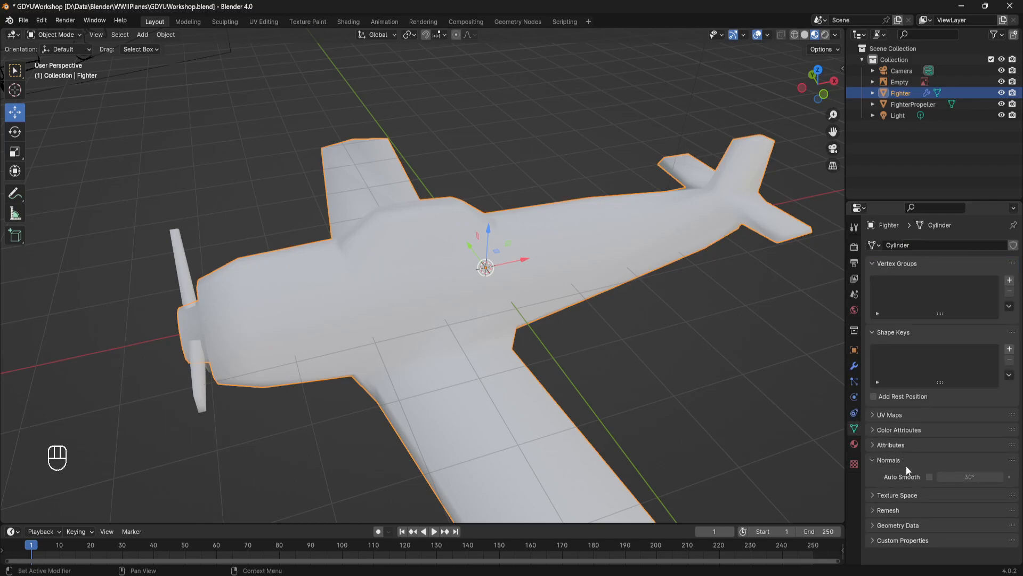
left_click(930, 476)
left_click(969, 473)
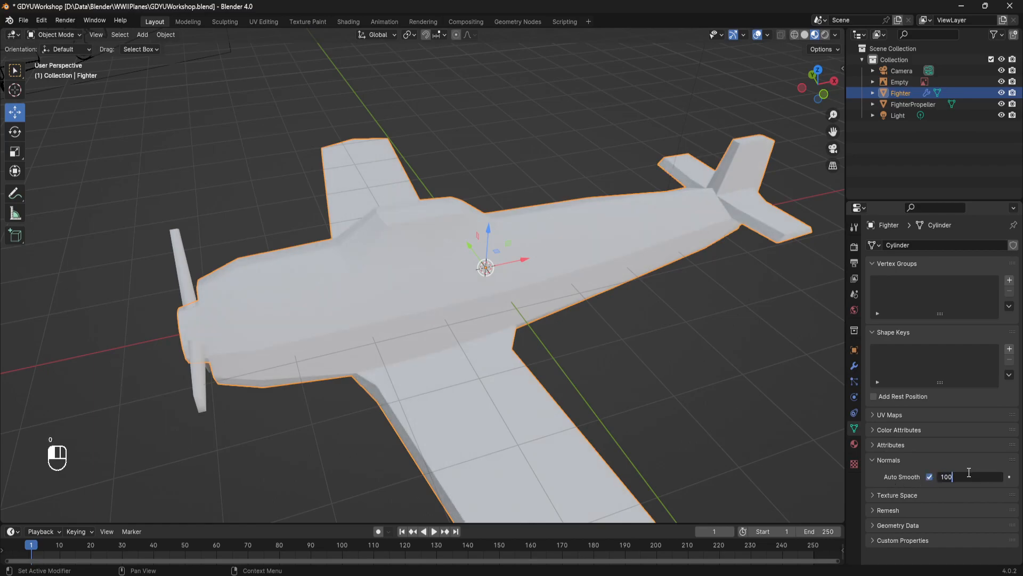
type("100")
key("Return")
scroll(481, 294, "up", 5)
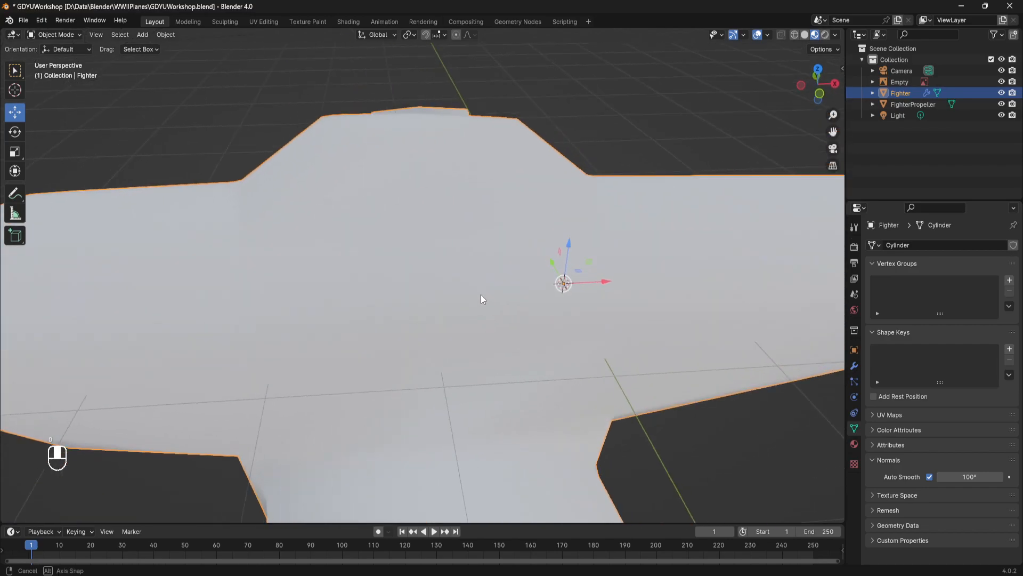
Mark the canopy's front, lower and rear base edges as sharp on the fighter body and check the shading in Object Mode.
key("Tab")
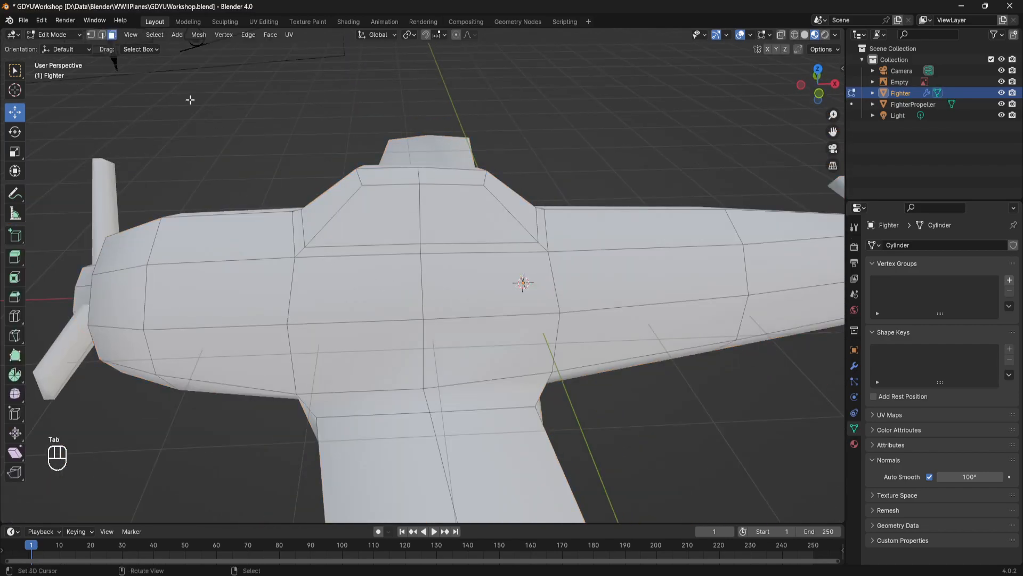
left_click(102, 35)
right_click(336, 248, "shift")
right_click(486, 243, "shift")
right_click(534, 225, "shift")
middle_click_drag(533, 222, 556, 237)
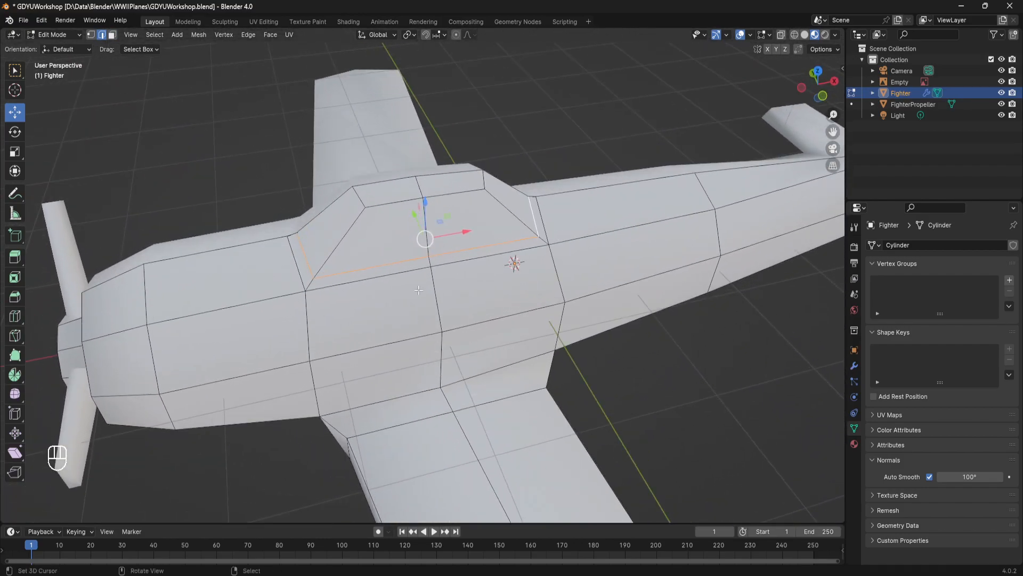
key("space")
type("mark")
left_click(556, 276)
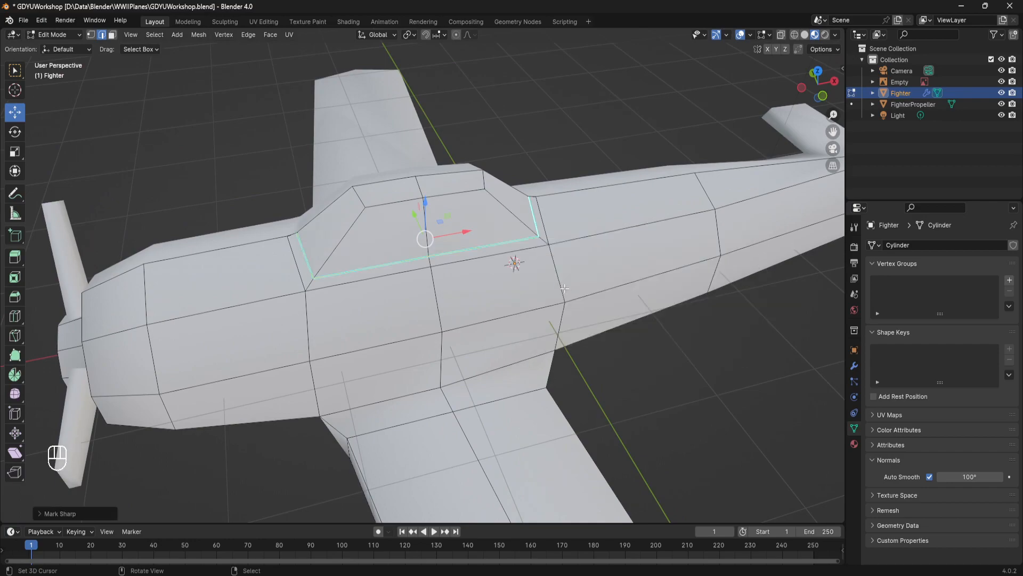
middle_click_drag(556, 277, 538, 238)
key("Tab")
middle_click_drag(449, 249, 317, 212)
middle_click_drag(347, 250, 492, 212)
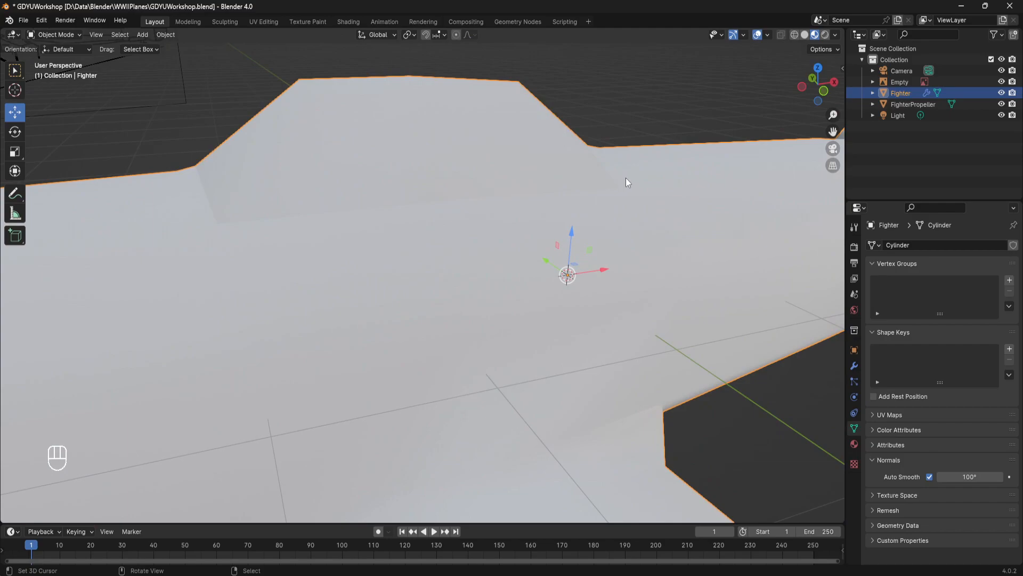
scroll(600, 187, "down", 10)
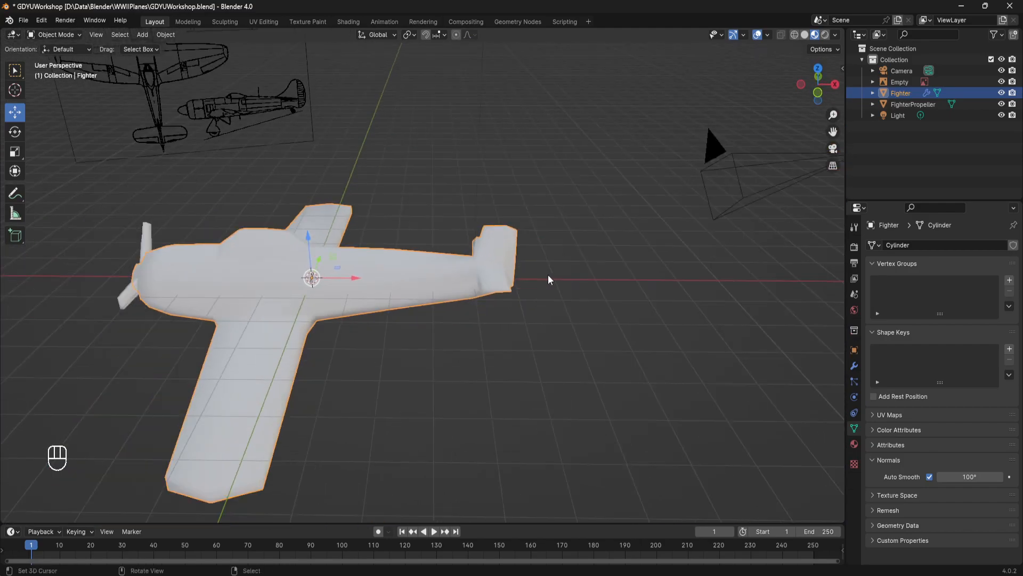
Mark the vertical edges near the back of the tail fin as sharp and check the resulting shading.
scroll(548, 280, "up", 10)
key("Tab")
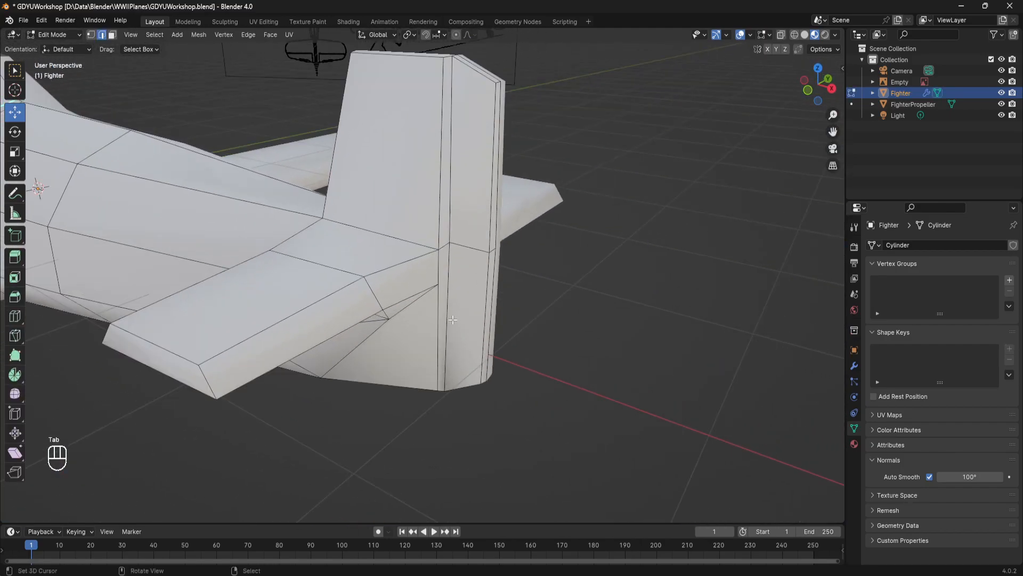
left_click(453, 315)
middle_click_drag(453, 315, 458, 228)
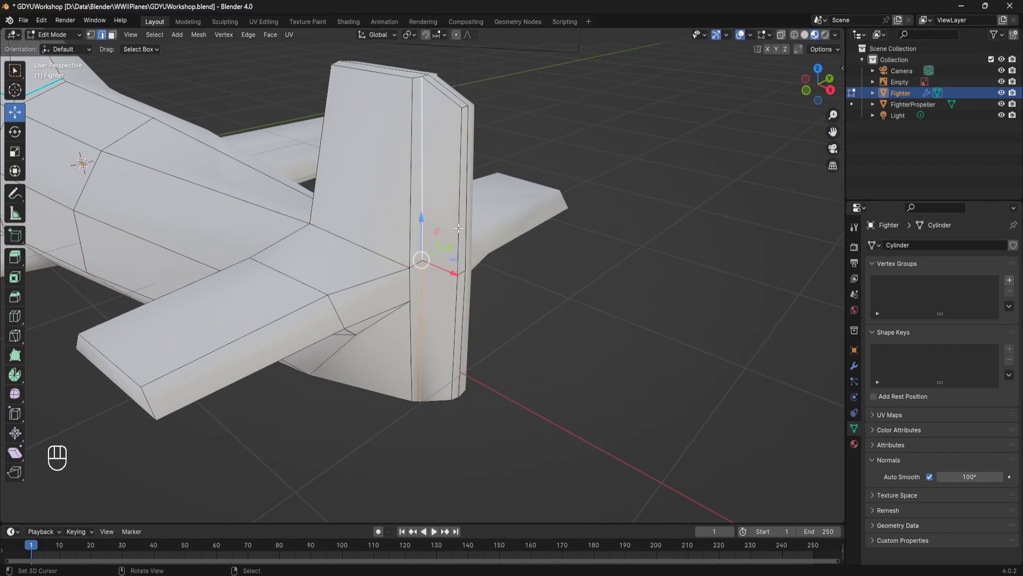
key("space")
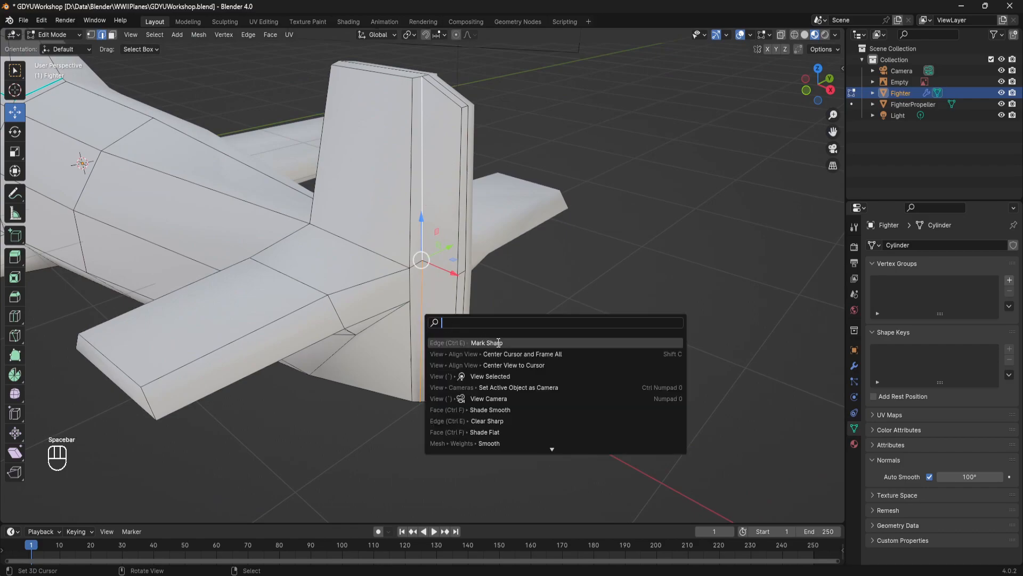
key("Tab")
middle_click_drag(504, 302, 408, 246)
scroll(490, 305, "up", 2)
key("Tab")
key("Tab")
key("Tab")
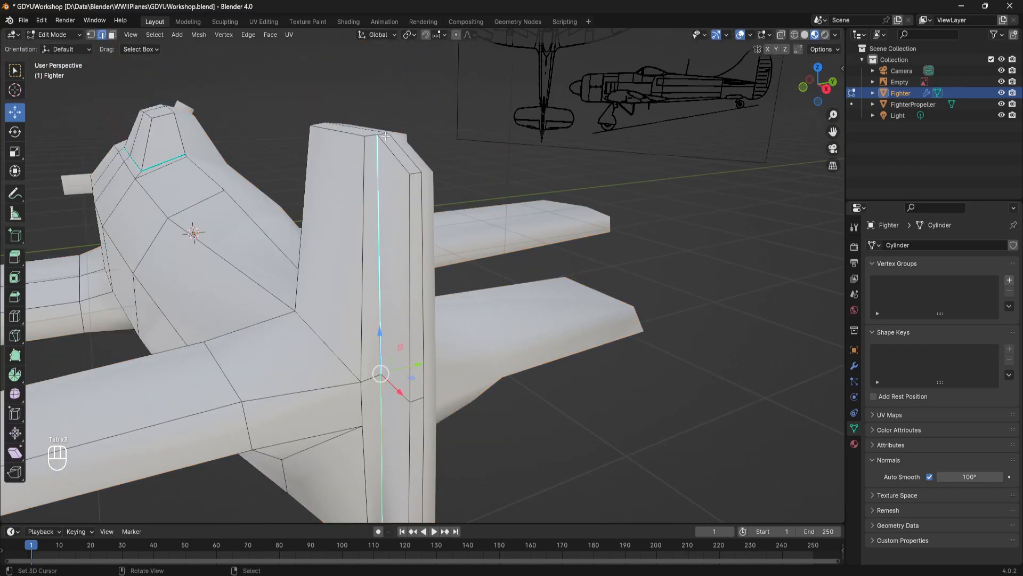
Mark further edges on the tail fin as sharp and save the file.
middle_click_drag(416, 469, 418, 264, "shift")
scroll(417, 263, "up", 5, "shift")
key("space")
key("Tab")
middle_click_drag(494, 271, 546, 201)
key("ctrl+s")
scroll(449, 265, "down", 6)
scroll(510, 232, "up", 3)
key("Tab")
left_click(397, 228)
key("space")
key("Tab")
key("ctrl+z")
key("ctrl+z")
key("Tab")
Deselect the fighter body in Object Mode and save the file.
key("ctrl+s")
scroll(497, 187, "down", 2)
middle_click_drag(375, 199, 547, 215, "shift")
right_click(568, 155)
scroll(560, 163, "down", 3)
key("ctrl+s")
key("ctrl+s")
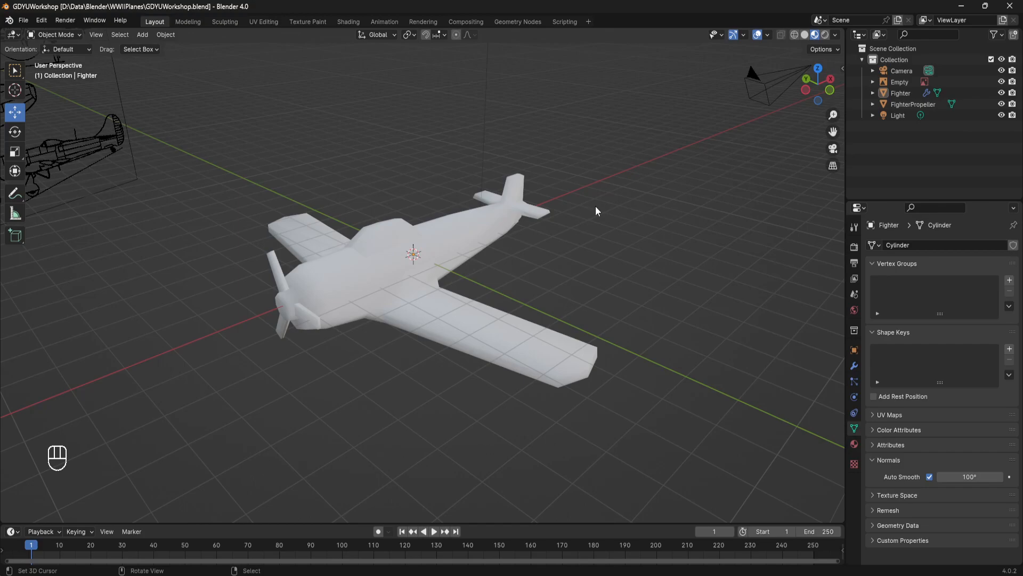
middle_click_drag(596, 205, 530, 259)
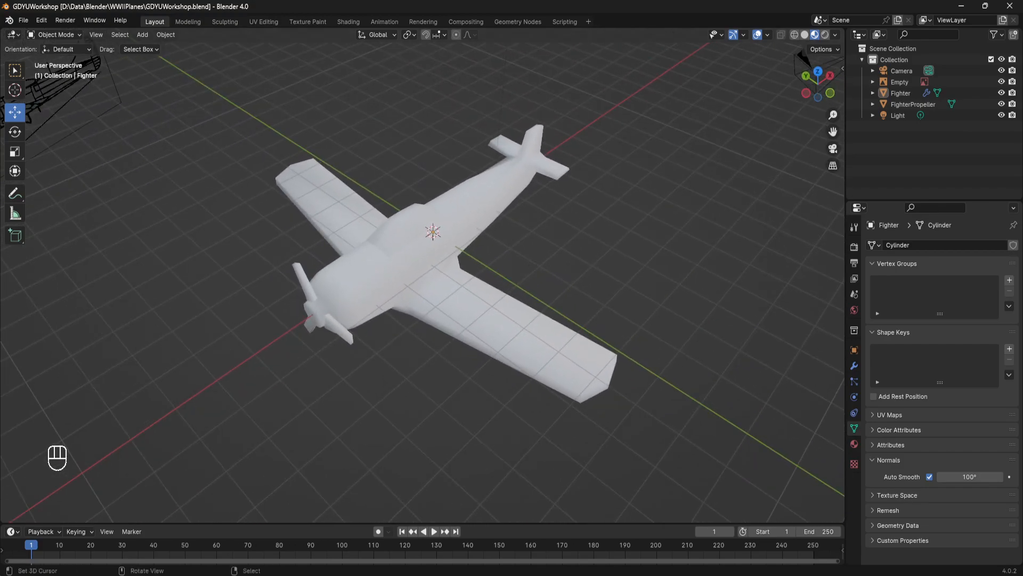
mouse_move(577, 232)
middle_mouse_down()
mouse_move(587, 222)
mouse_move(566, 242)
middle_mouse_up()
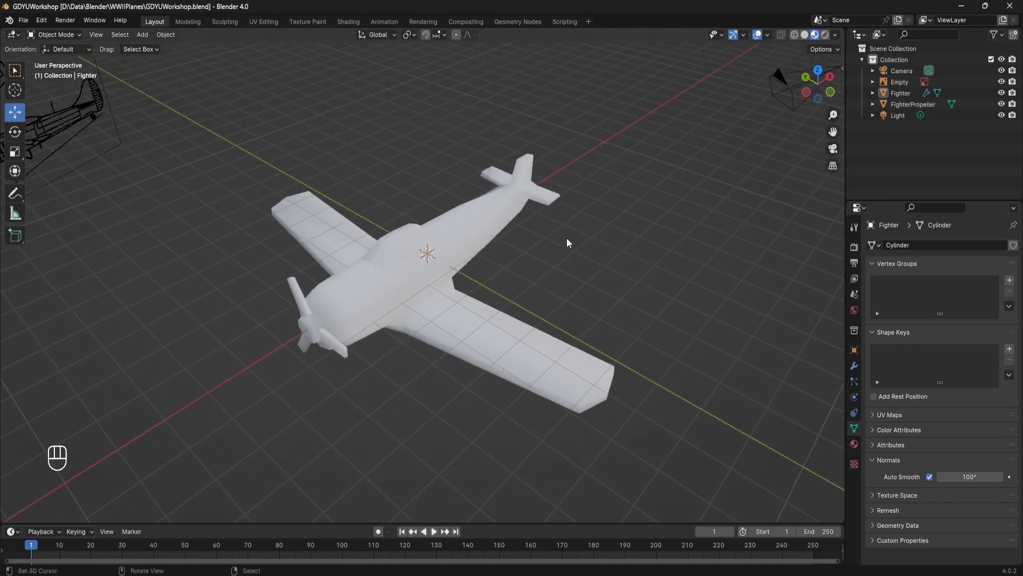
key("ctrl+s")
scroll(504, 247, "up", 5)
scroll(503, 236, "down", 3)
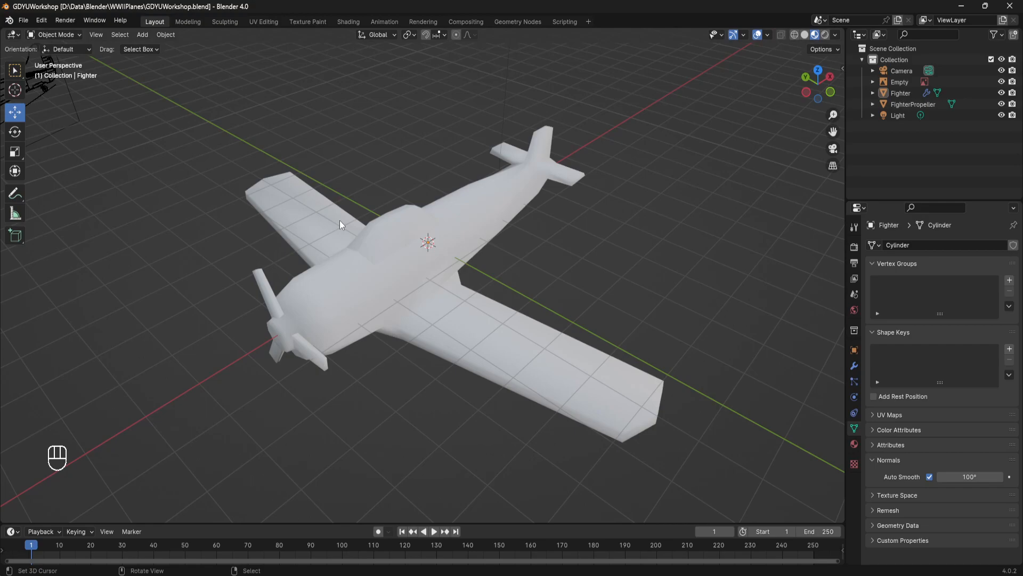
middle_click_drag(390, 197, 494, 280)
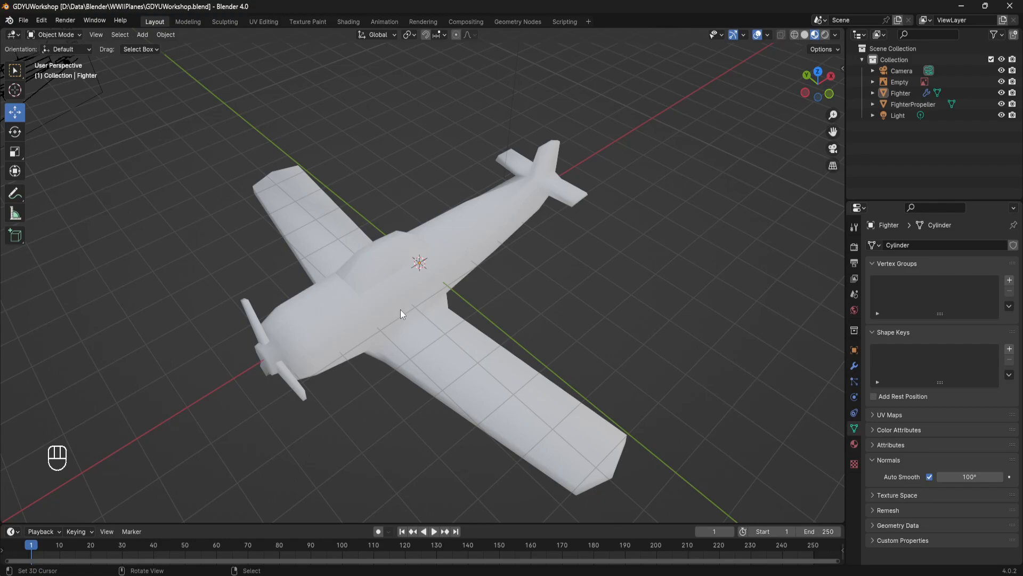
Compare the plane in Rendered, Solid and Wireframe viewport shading, and return to Material Preview.
left_click(815, 37)
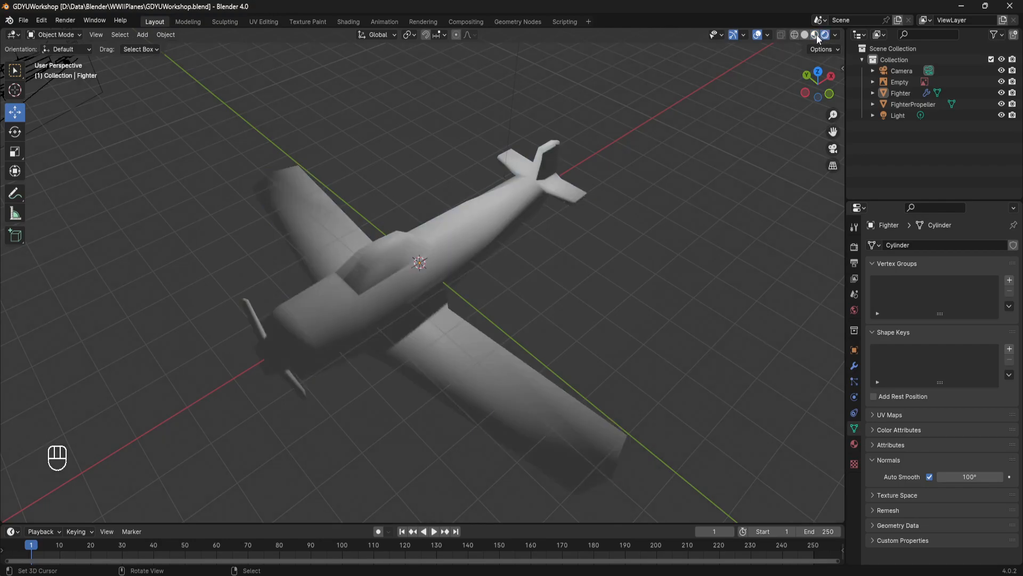
left_click(805, 34)
mouse_move(538, 218)
middle_mouse_down()
mouse_move(585, 168)
mouse_move(391, 269)
middle_mouse_up()
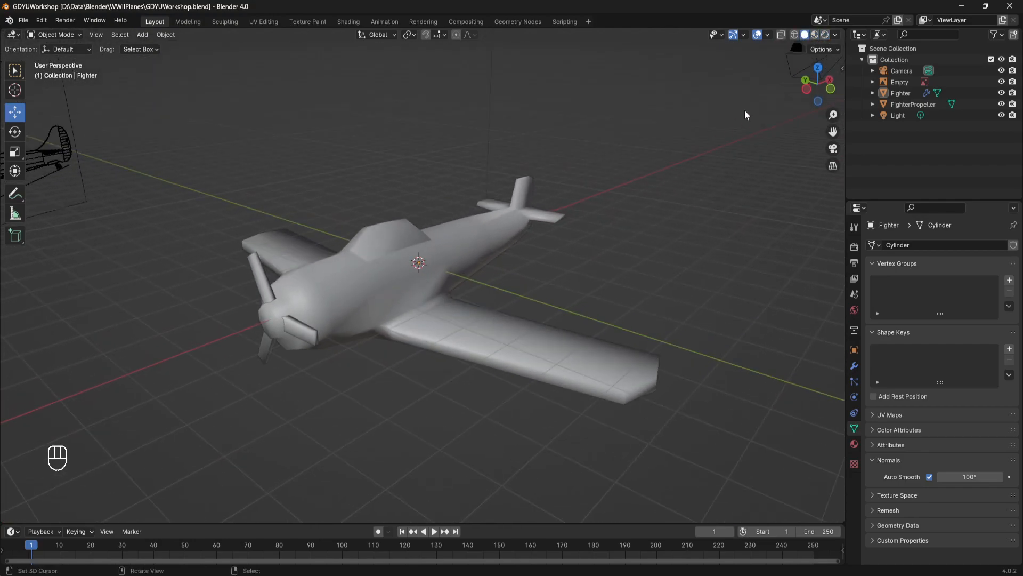
left_click(794, 34)
mouse_move(559, 212)
middle_mouse_down()
mouse_move(453, 315)
mouse_move(559, 247)
mouse_move(666, 247)
mouse_move(511, 288)
mouse_move(538, 267)
middle_mouse_up()
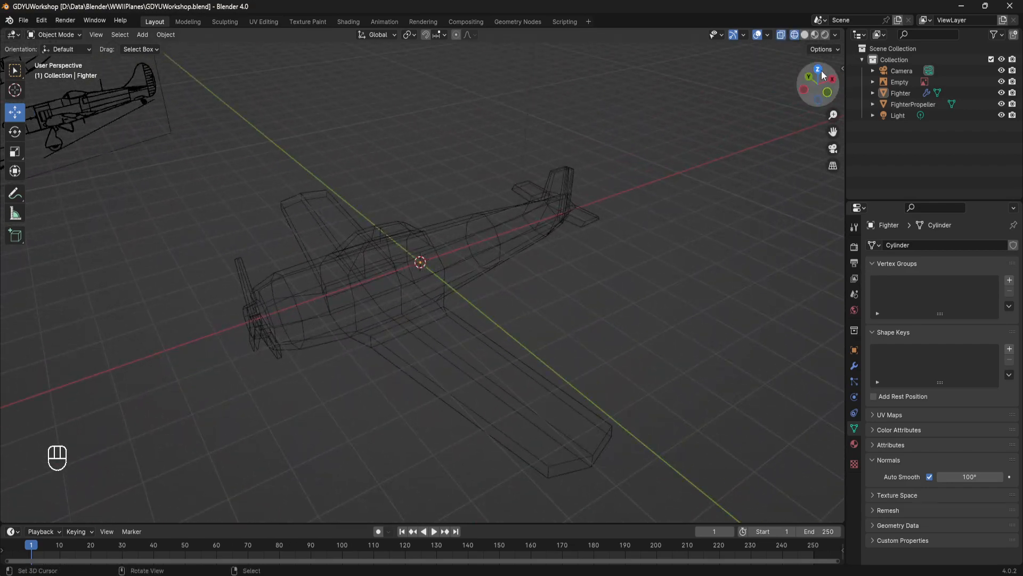
left_click(816, 34)
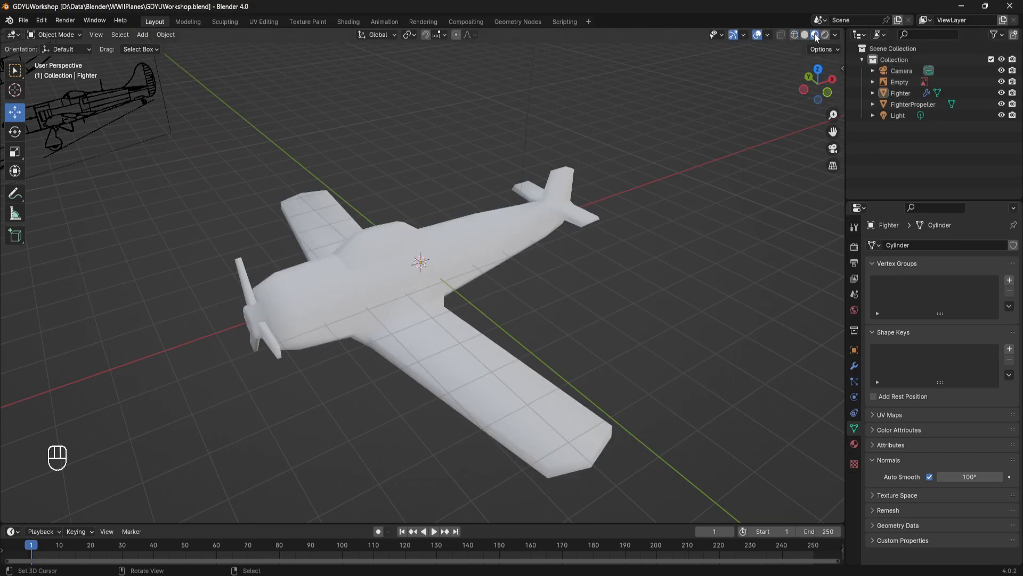
Select the fighter body, create a new material on it, and name the material FighterBody.
middle_click_drag(560, 225, 557, 244, "shift")
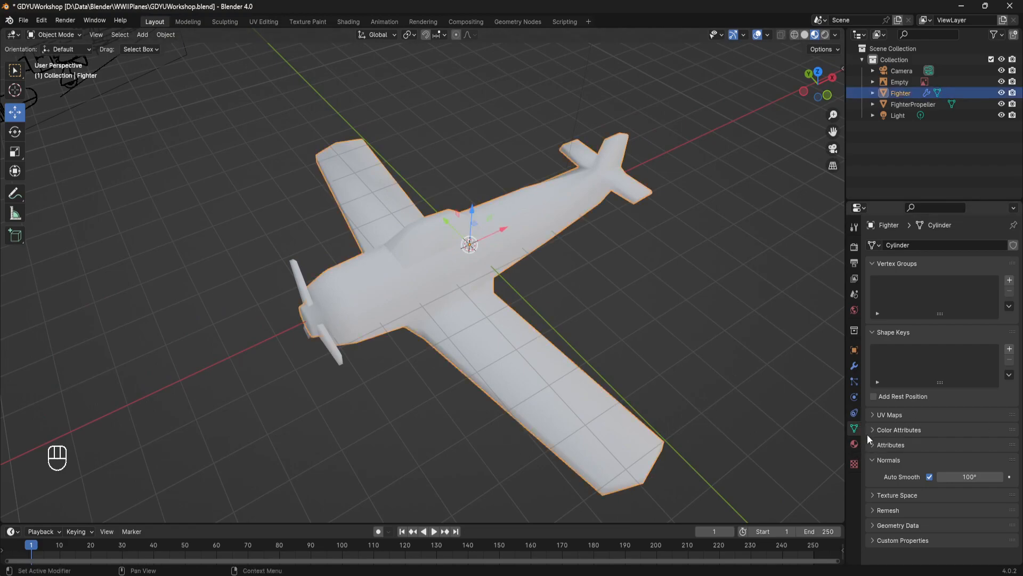
left_click(854, 443)
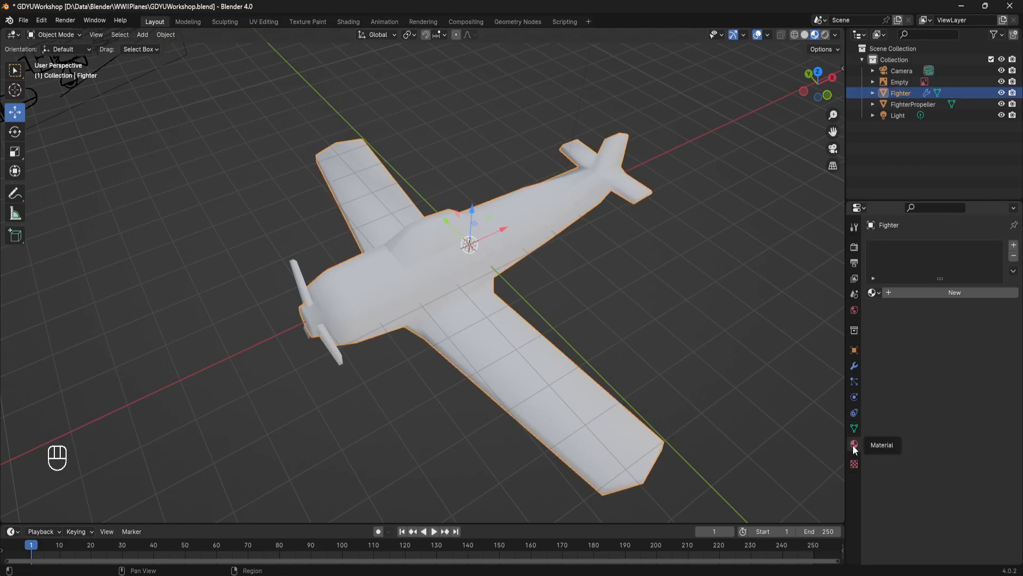
left_click(917, 293)
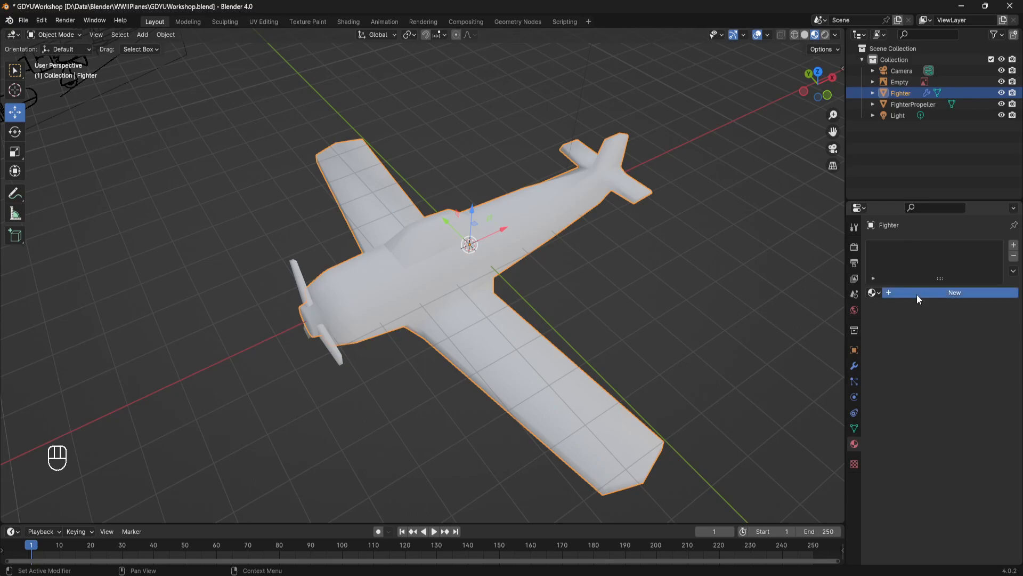
double_click(901, 247)
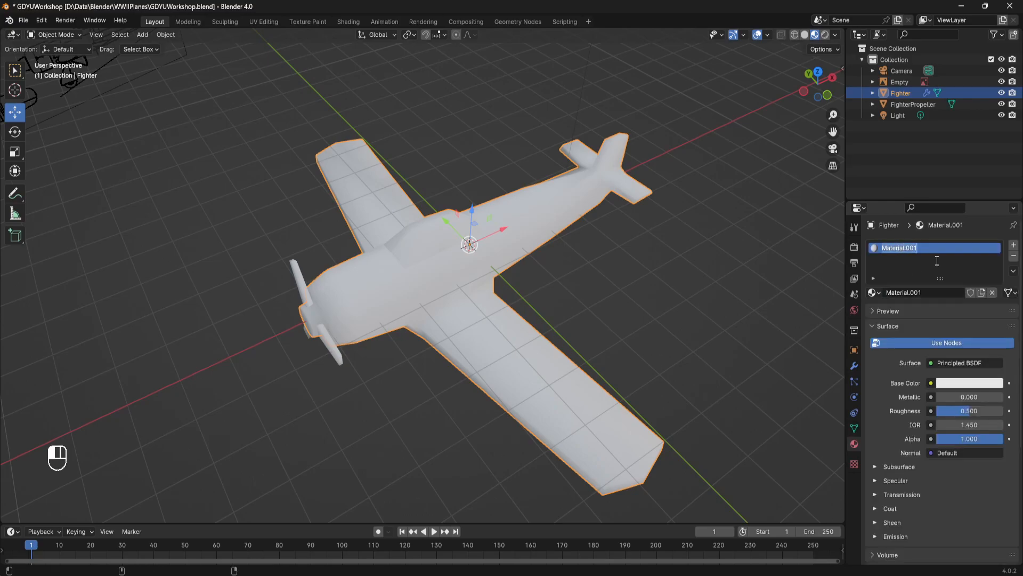
type("Figh")
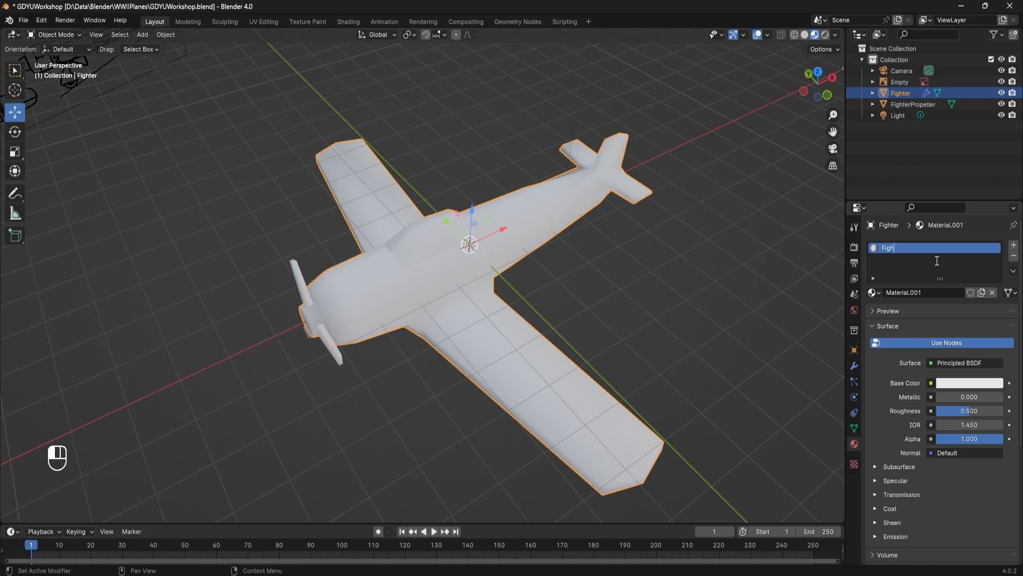
type("terBody")
left_click(937, 262)
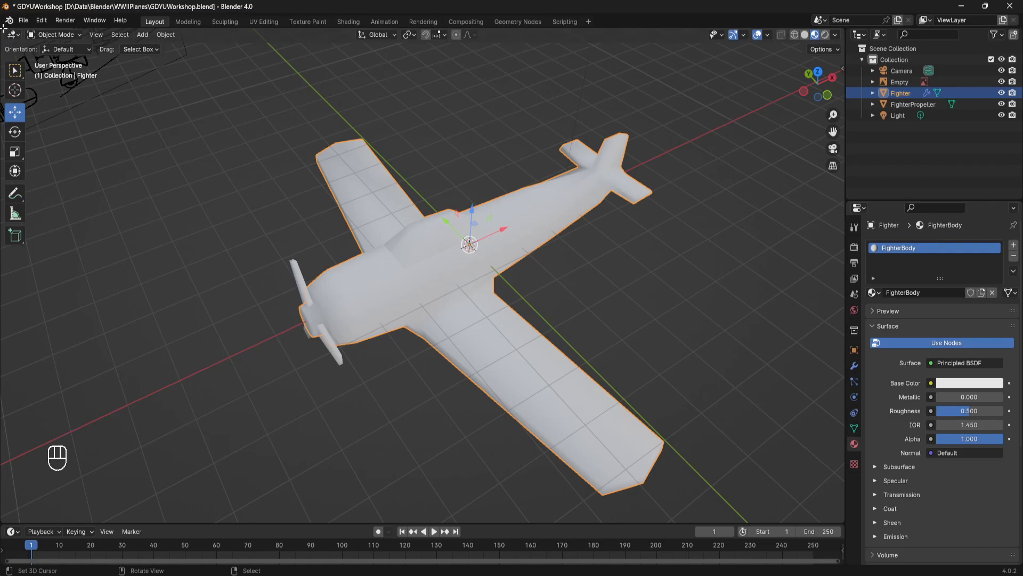
Split the 3D viewport in two and turn the left area into a Shader Editor showing the FighterBody nodes.
left_click_drag(2, 27, 395, 43)
middle_click_drag(569, 241, 479, 237)
middle_click_drag(373, 243, 202, 234)
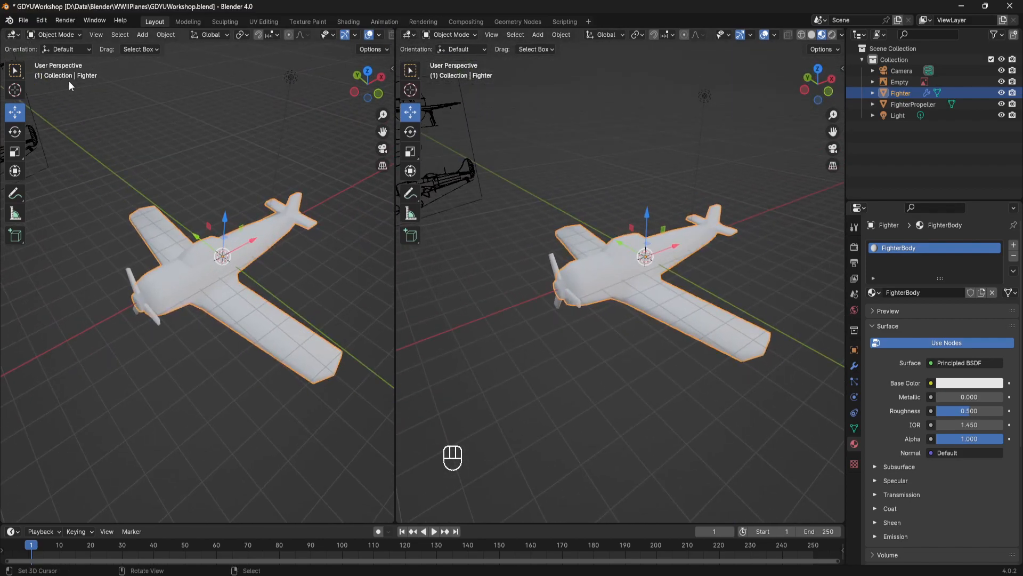
left_click(12, 36)
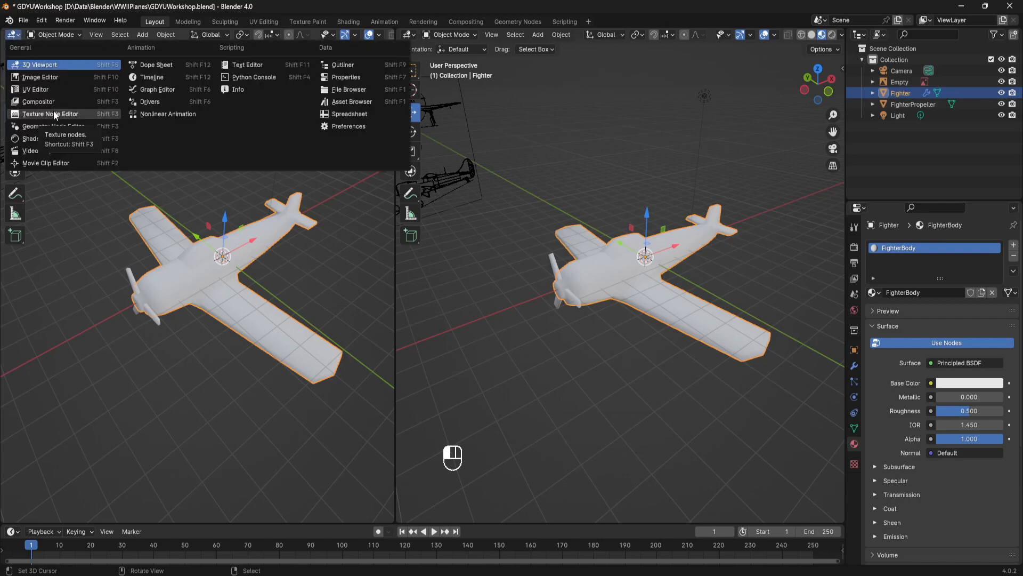
left_click(43, 138)
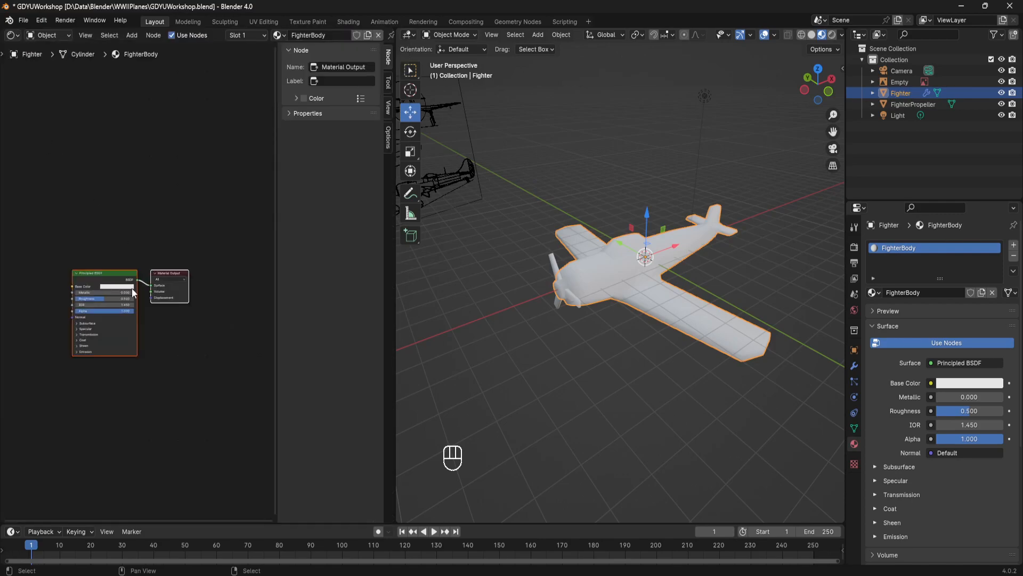
scroll(130, 300, "up", 2)
scroll(130, 300, "up", 2)
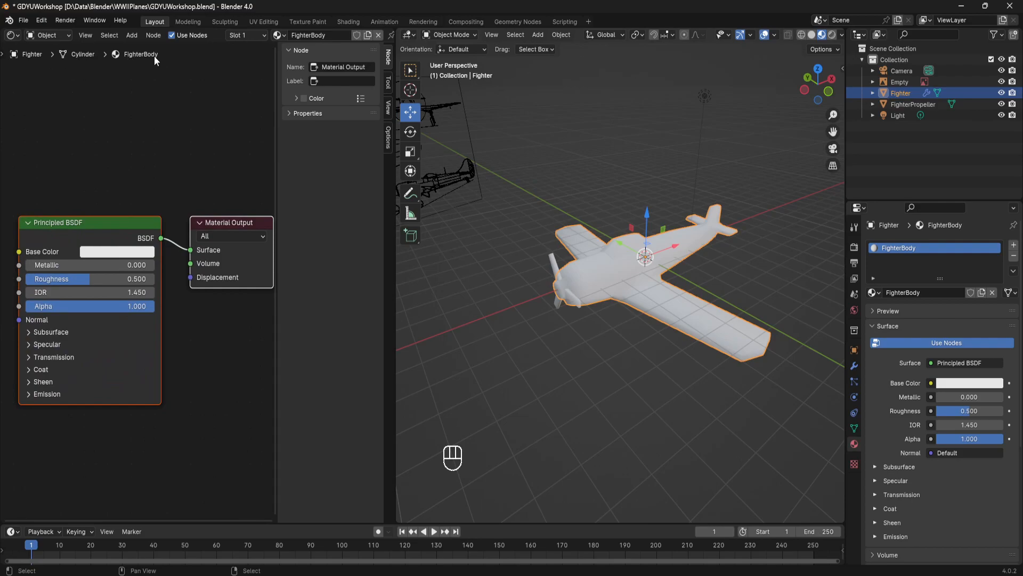
left_click(279, 34)
left_click(287, 54)
left_click(279, 35)
left_click(298, 53)
middle_click_drag(95, 308, 113, 311)
Try pink tints as the Principled BSDF node's base color.
left_click(138, 254)
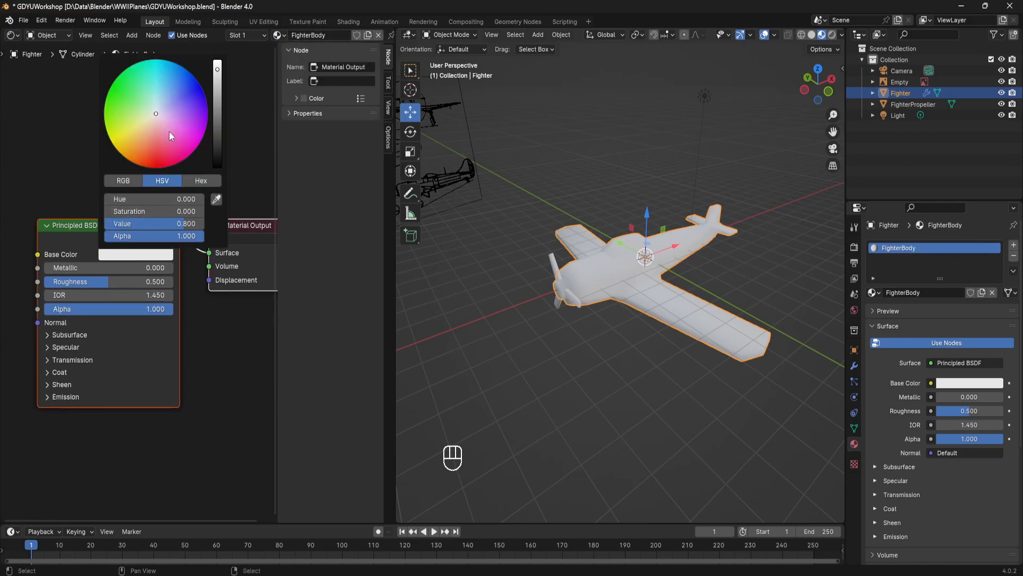
mouse_move(162, 117)
left_mouse_down()
mouse_move(197, 96)
mouse_move(122, 149)
mouse_move(172, 166)
mouse_move(122, 145)
mouse_move(156, 114)
mouse_move(162, 133)
left_mouse_up()
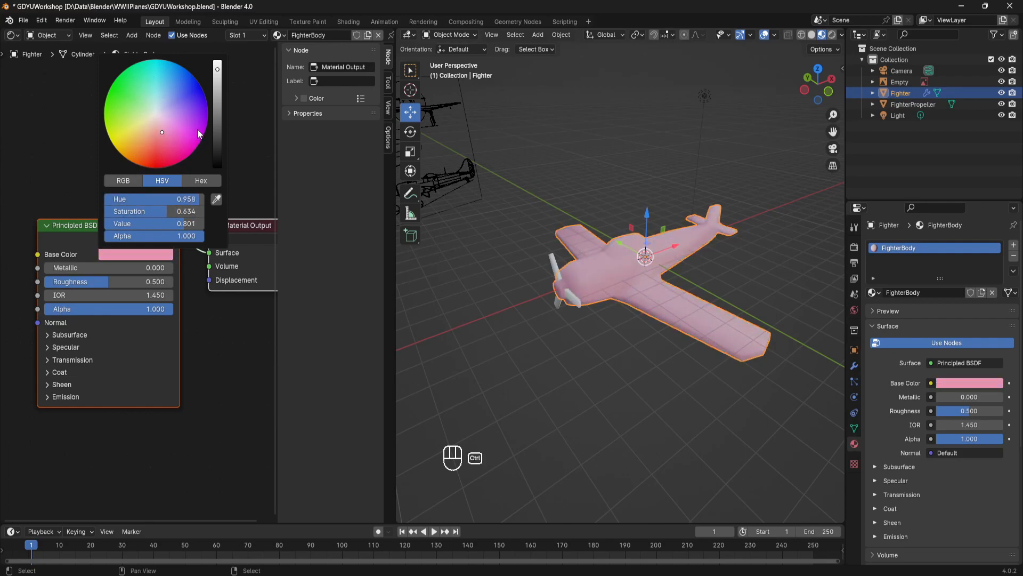
left_click(157, 120)
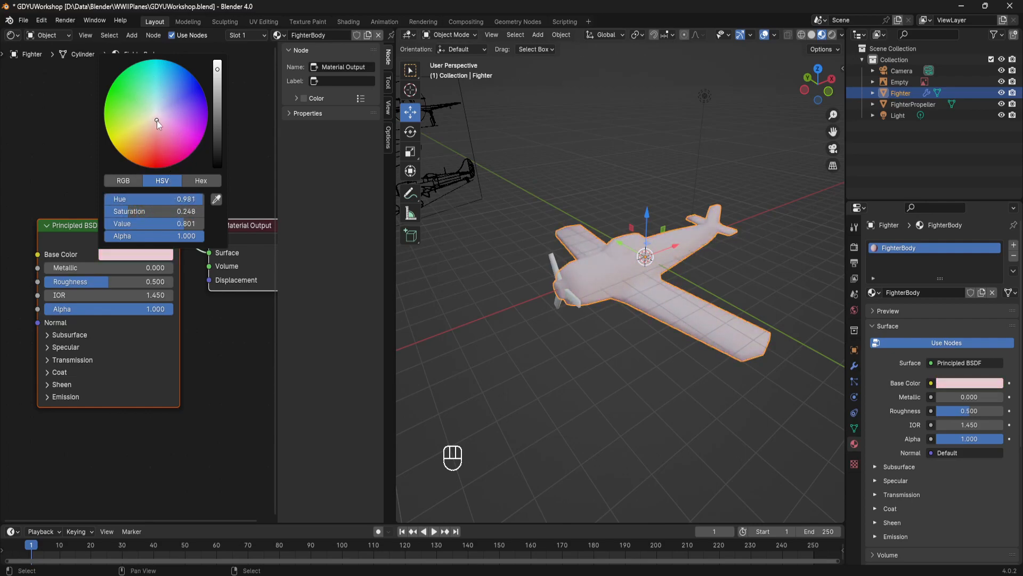
Set the FighterBody base color to pure white with Red, Green and Blue at 1.
left_click(178, 198)
left_click(123, 181)
left_click(124, 181)
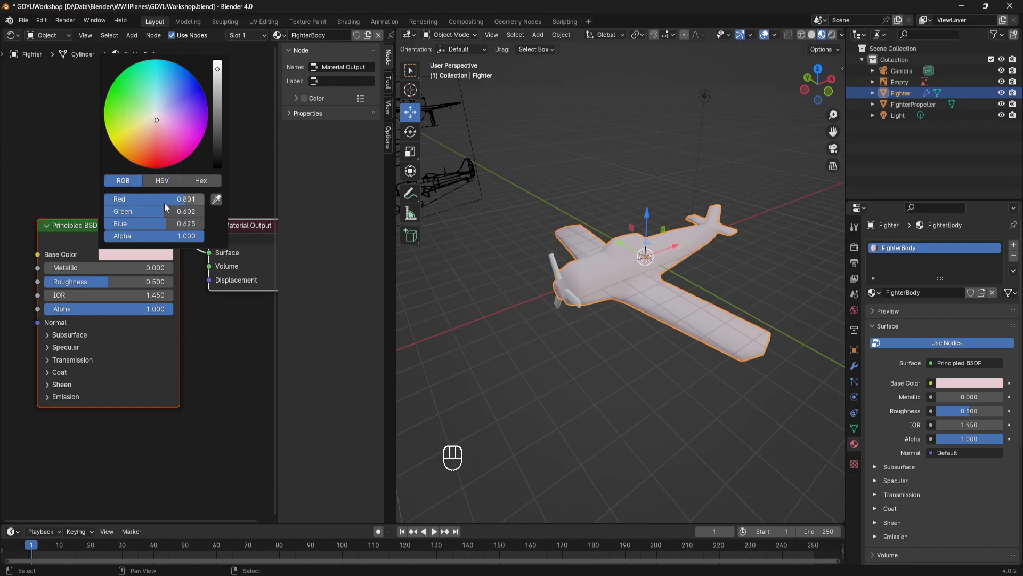
left_click(175, 201)
type("1")
key("Return")
left_click(171, 213)
type("1")
key("Return")
left_click(179, 224)
type("1")
key("Return")
middle_click_drag(112, 186, 148, 173)
Add an Image Texture node to the FighterBody material and place it beside the Principled BSDF node's inputs.
scroll(172, 176, "down", 5)
scroll(37, 333, "left", 3, "ctrl")
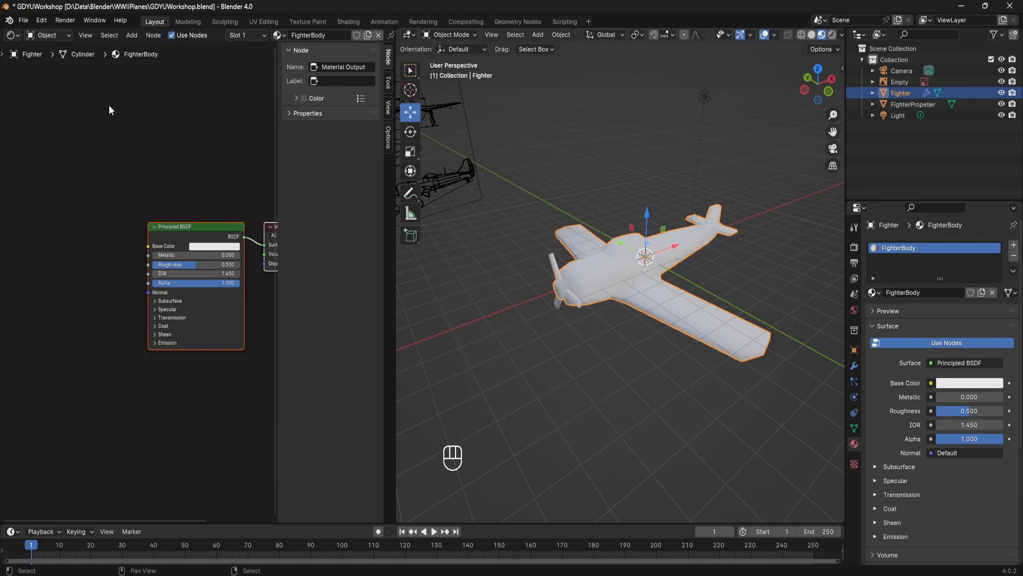
left_click(132, 36)
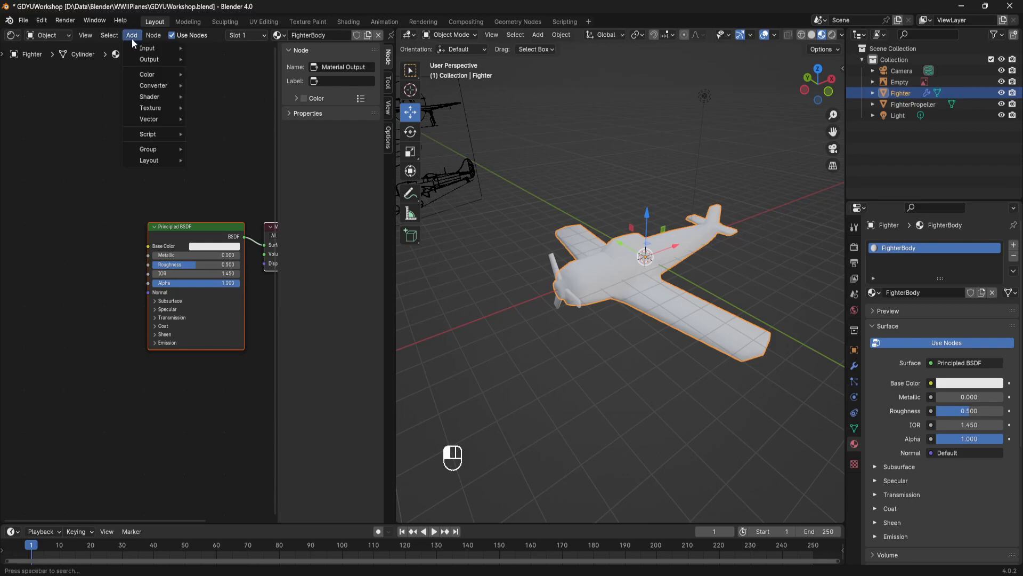
mouse_move(134, 47)
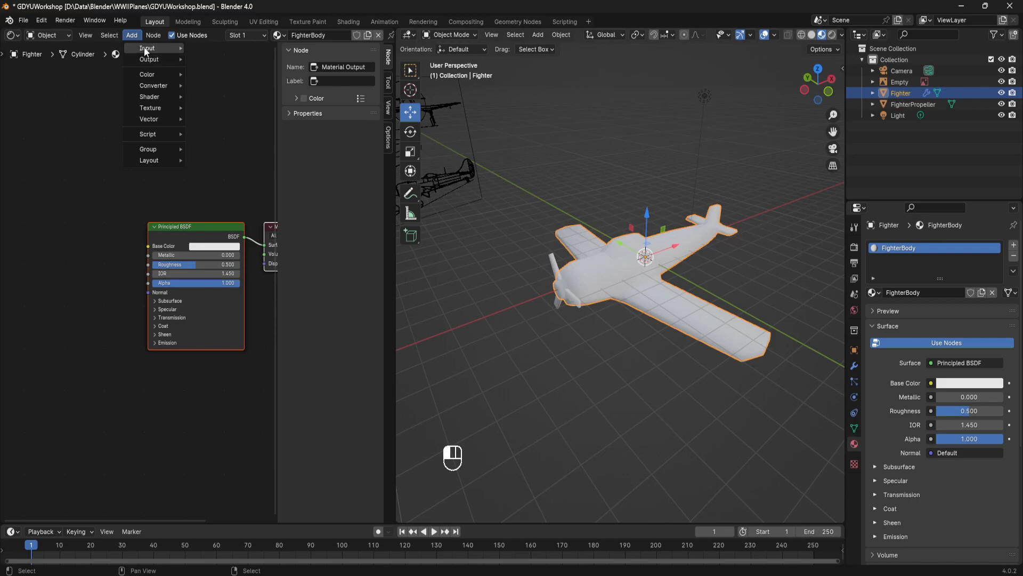
mouse_move(161, 107)
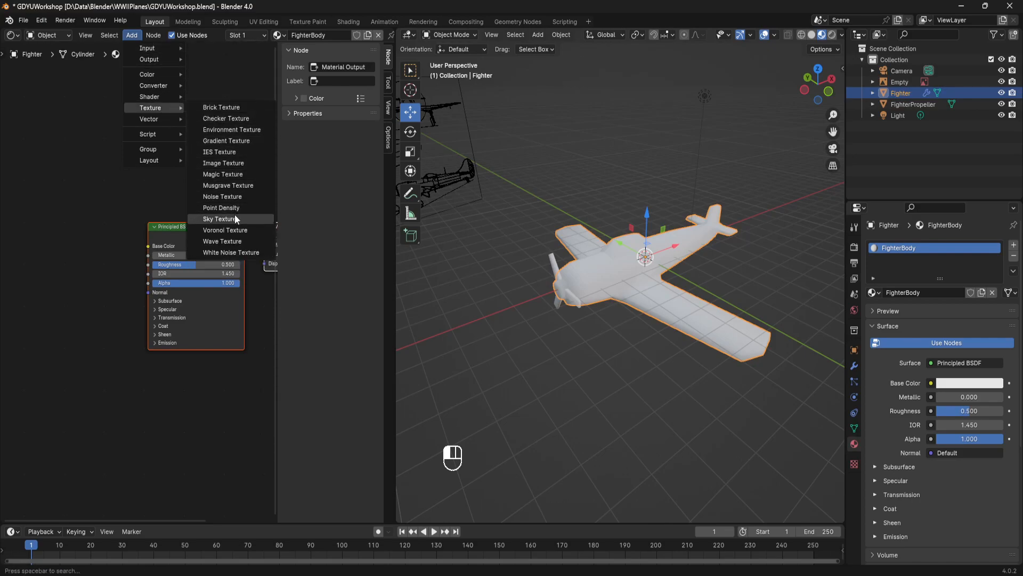
left_click(227, 162)
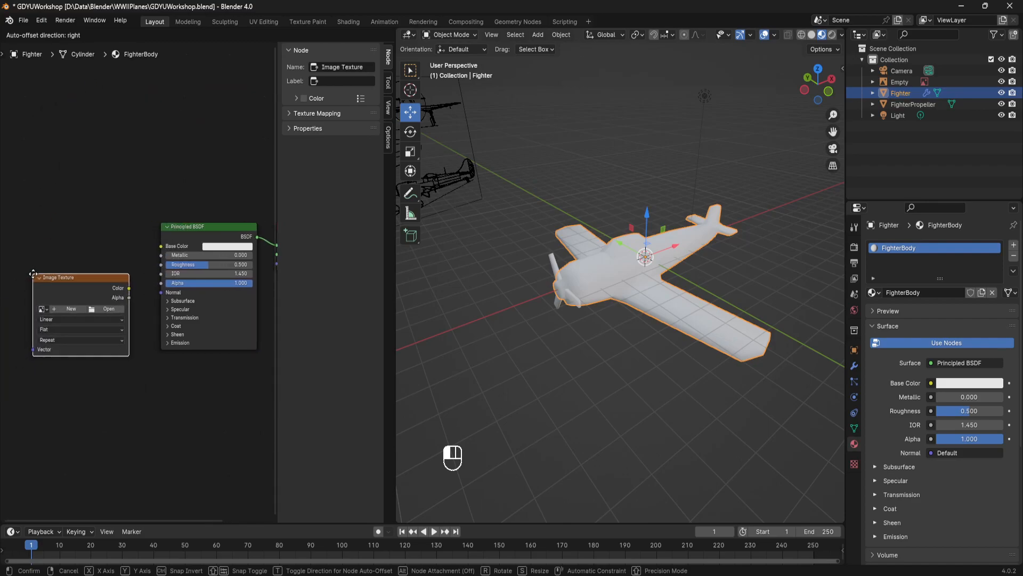
left_click(44, 277)
Hide the node editor's sidebar and connect the Image Texture's Color output to the Principled BSDF's Base Color.
middle_click_drag(167, 197, 161, 226)
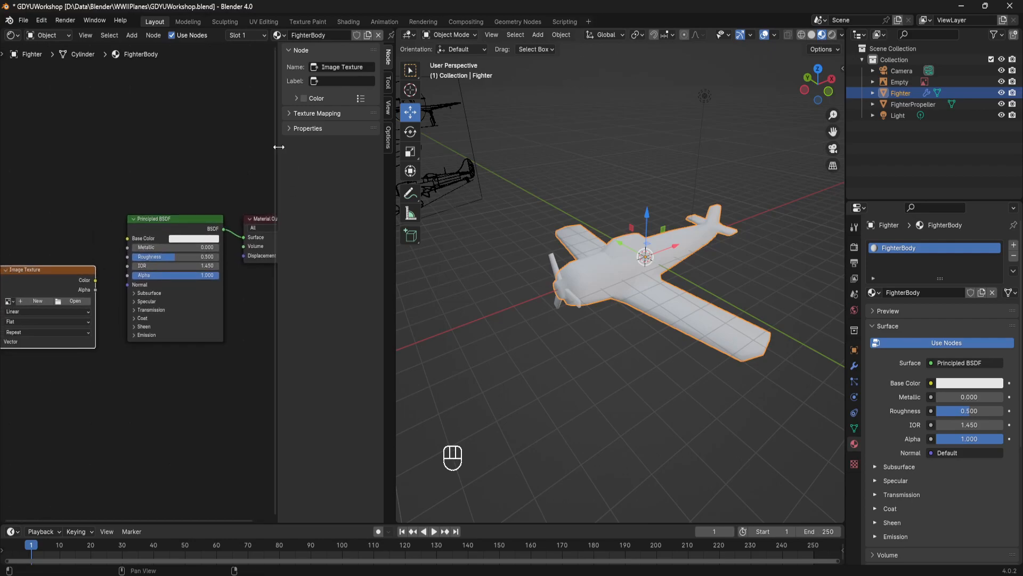
key("n")
left_click_drag(113, 270, 184, 238)
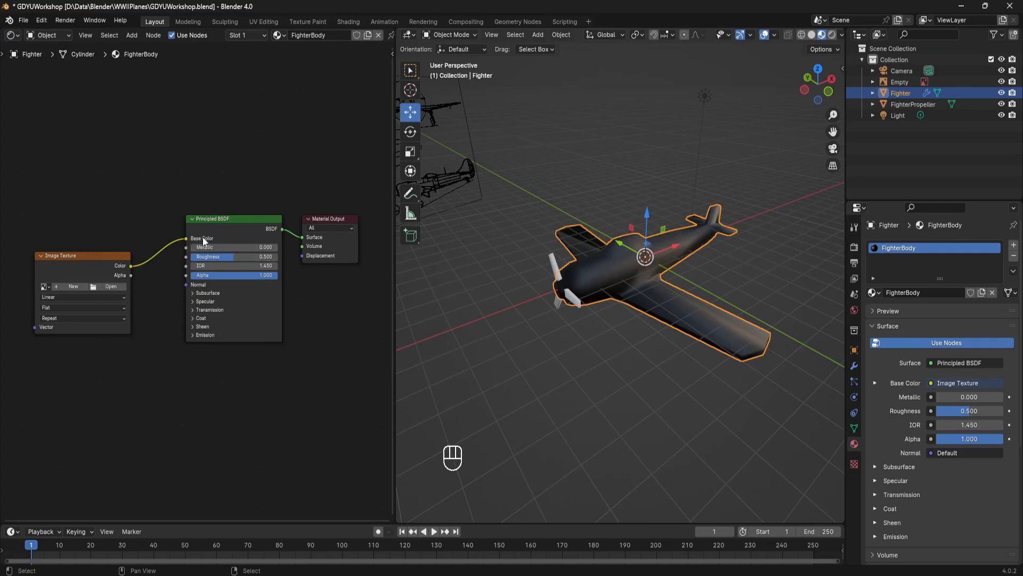
Load FighterRed.png from the WWIIPlanes folder into the Image Texture node.
mouse_move(223, 220)
middle_mouse_down()
mouse_move(196, 221)
mouse_move(219, 222)
middle_mouse_up()
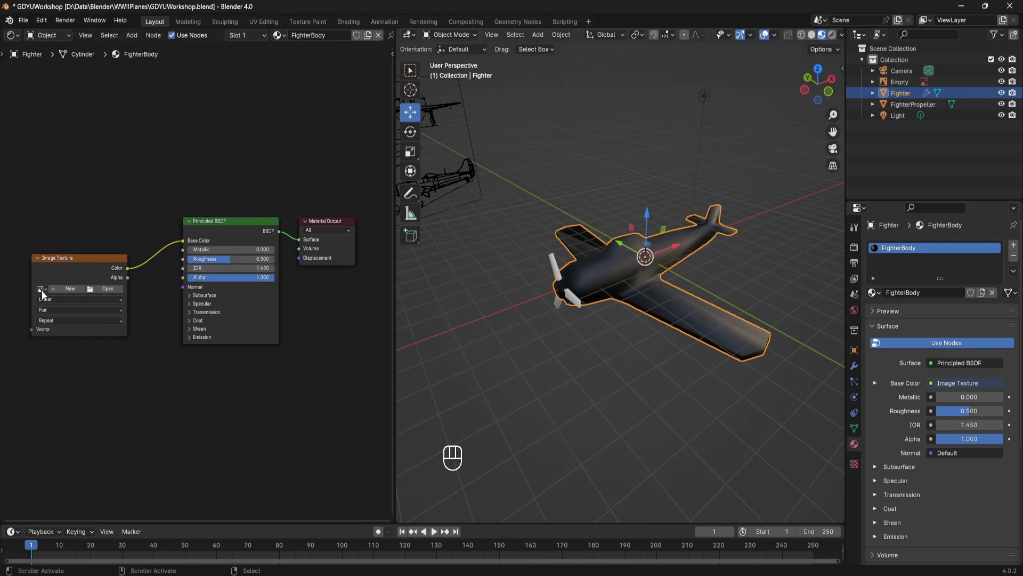
left_click(99, 288)
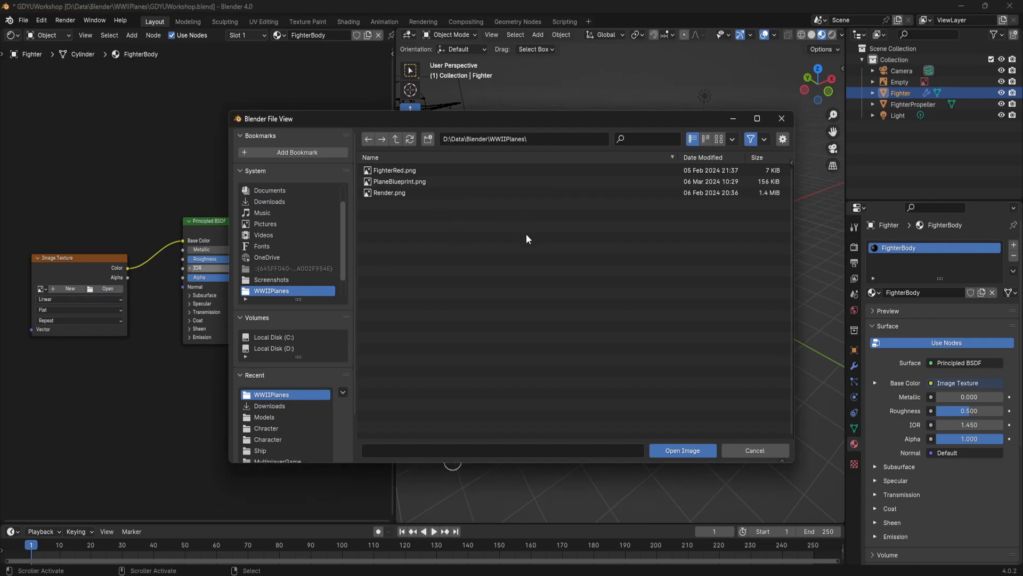
left_click(407, 171)
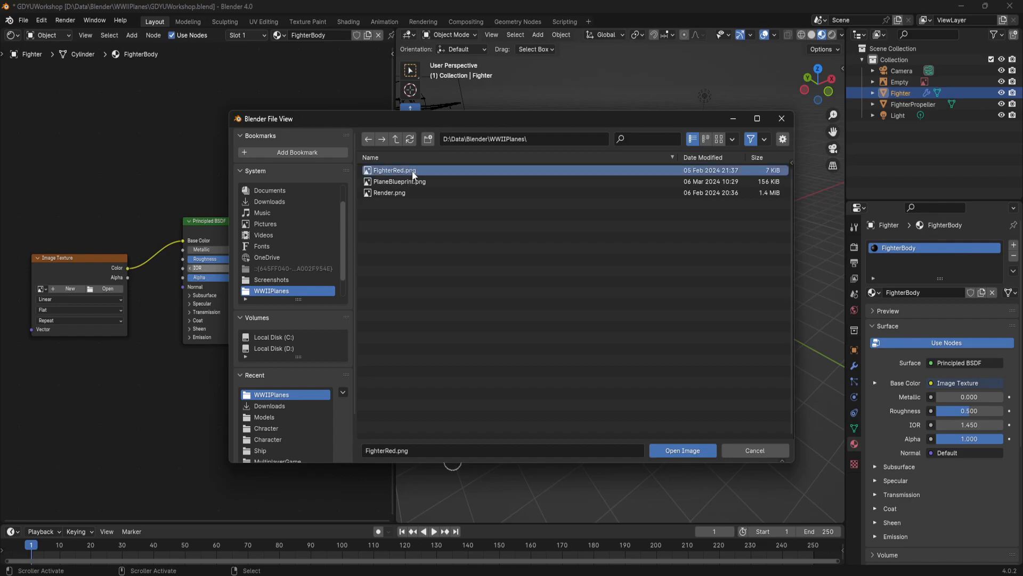
left_click(684, 452)
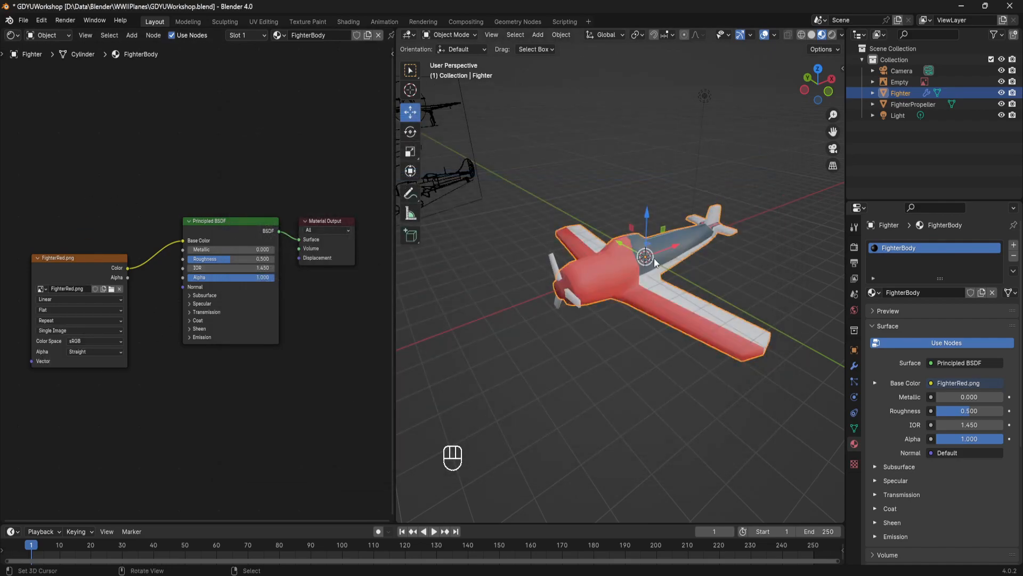
middle_click_drag(688, 251, 731, 266)
mouse_move(231, 167)
middle_mouse_down("shift")
mouse_move(142, 167)
mouse_move(272, 165)
mouse_move(240, 163)
middle_mouse_up("shift")
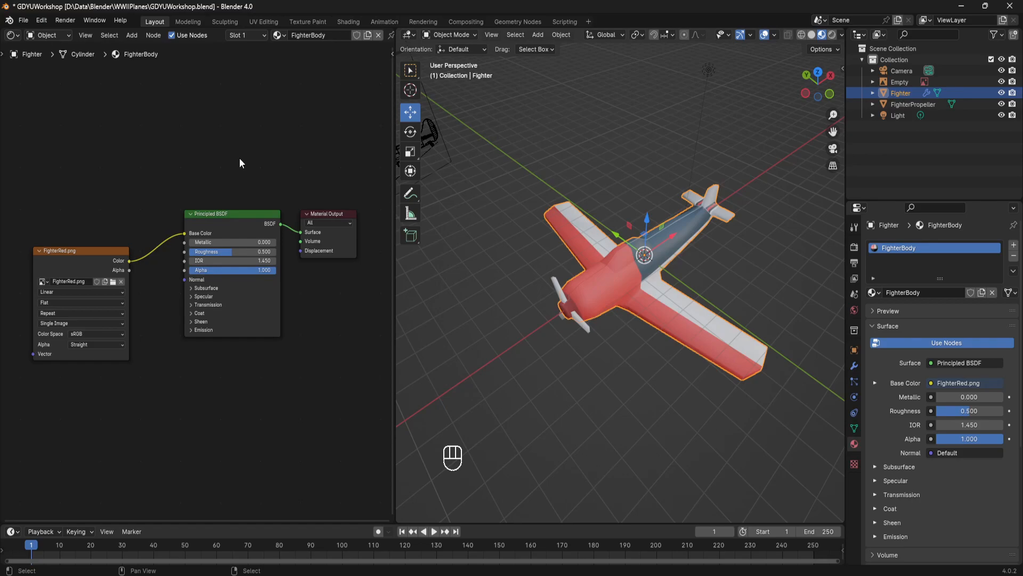
Turn the Shader Editor area into a UV Editor and display the FighterRed.png texture in it.
left_click(39, 35)
left_click(13, 35)
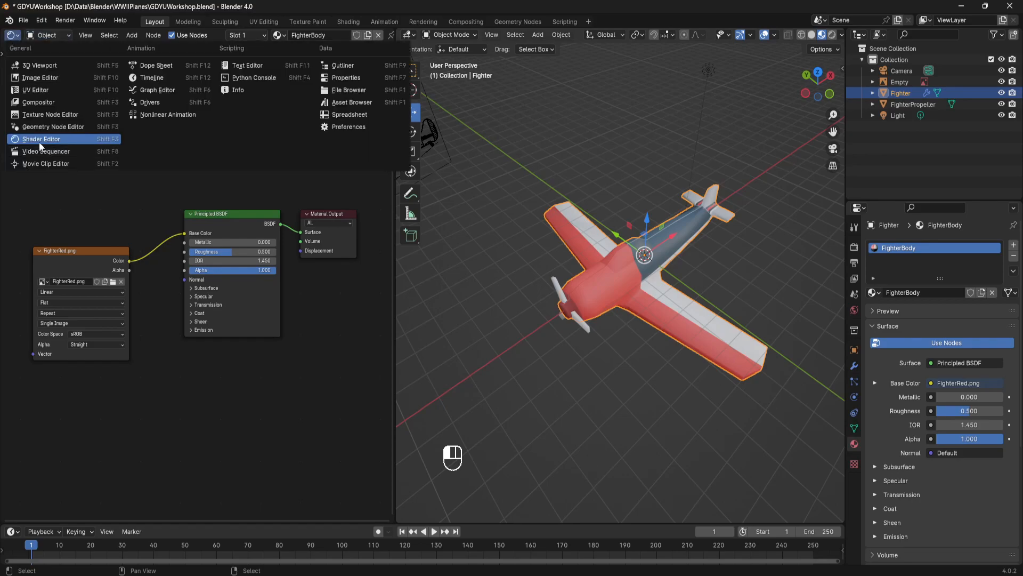
left_click(30, 89)
scroll(194, 197, "up", 2)
scroll(146, 241, "down", 1)
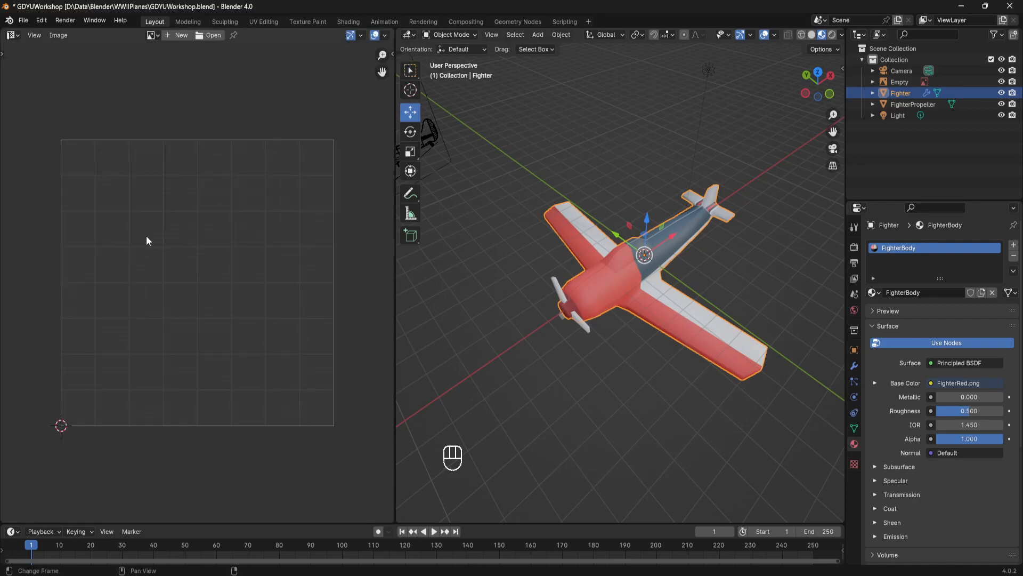
left_click(153, 34)
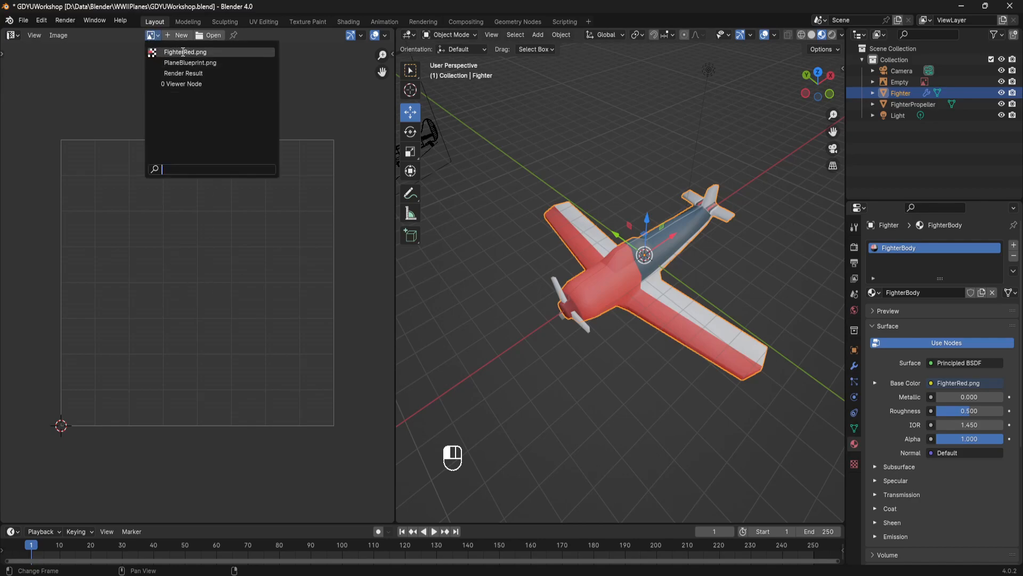
left_click(183, 51)
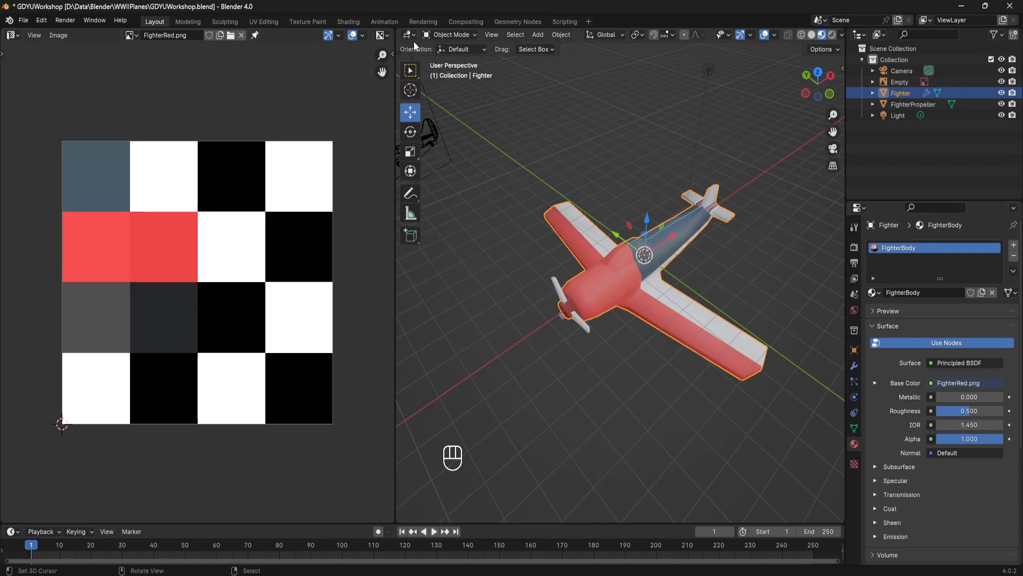
Enter Edit Mode on the fighter and select its entire mesh so its UVs show over the texture.
left_click(440, 35)
left_click(444, 60)
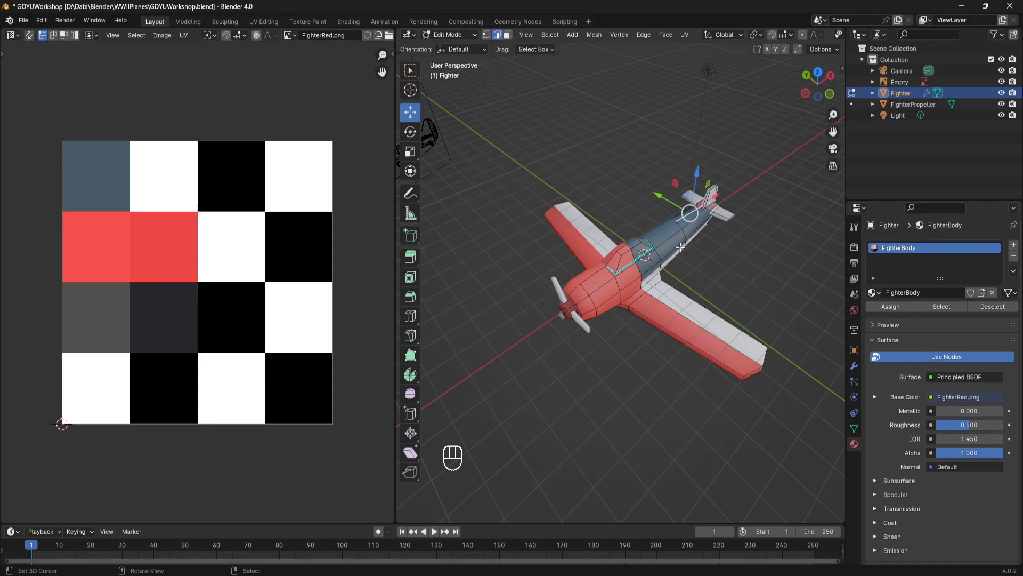
key("a")
key("a")
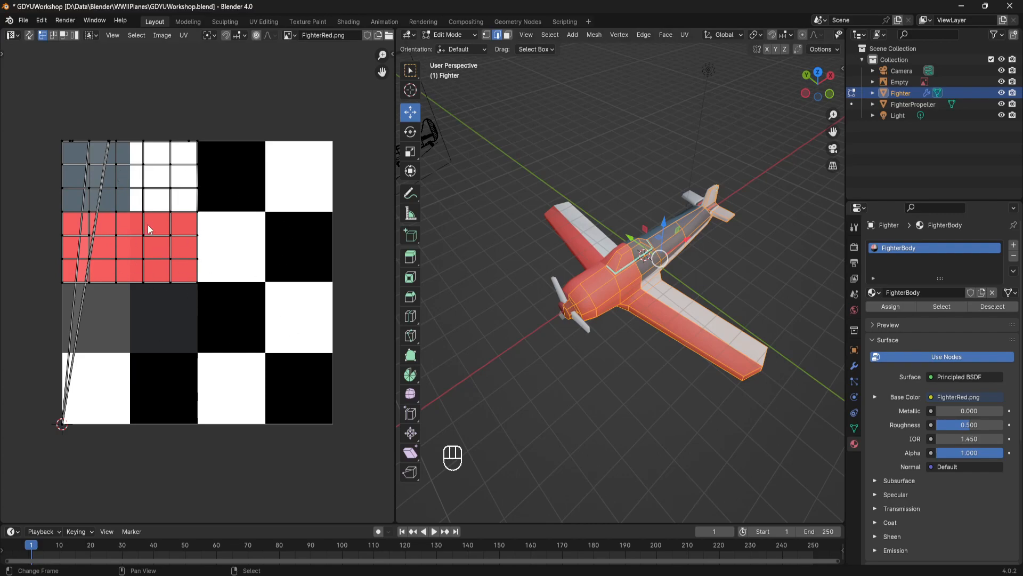
Unwrap the whole fighter mesh with Smart UV Project using a 66° angle limit and Scaled margin method.
middle_click_drag(614, 240, 562, 263)
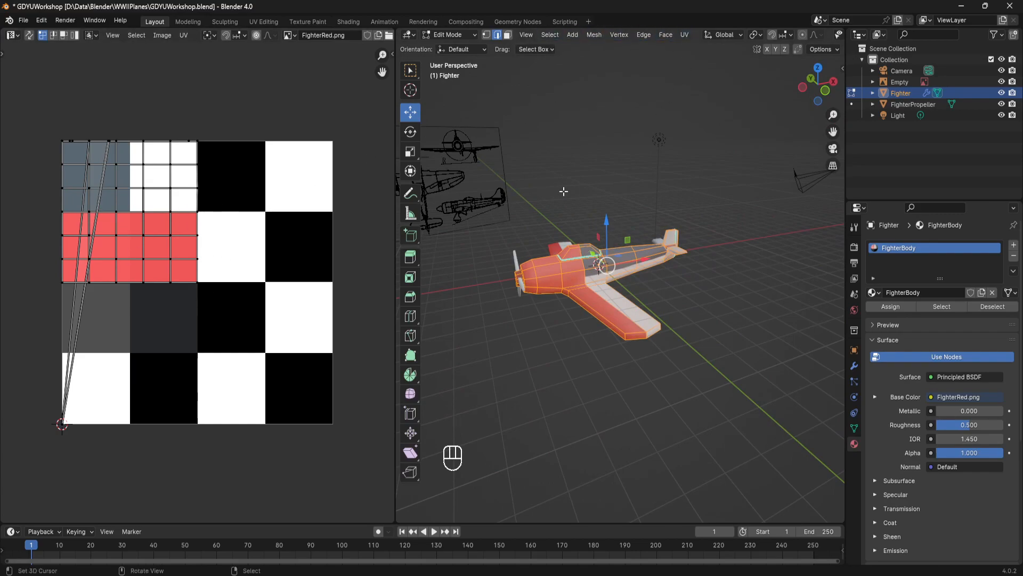
middle_click_drag(563, 191, 480, 224)
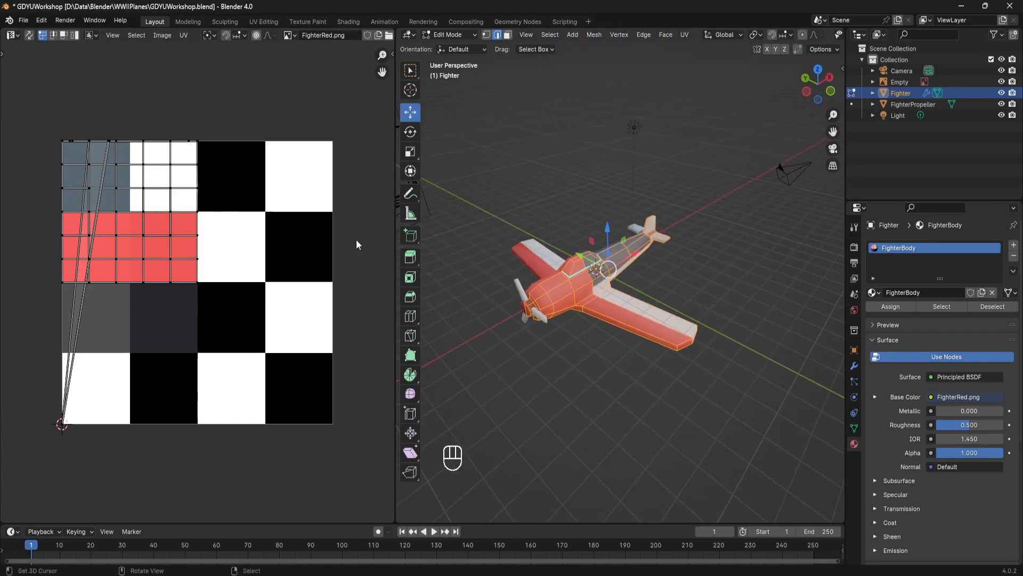
left_click(684, 34)
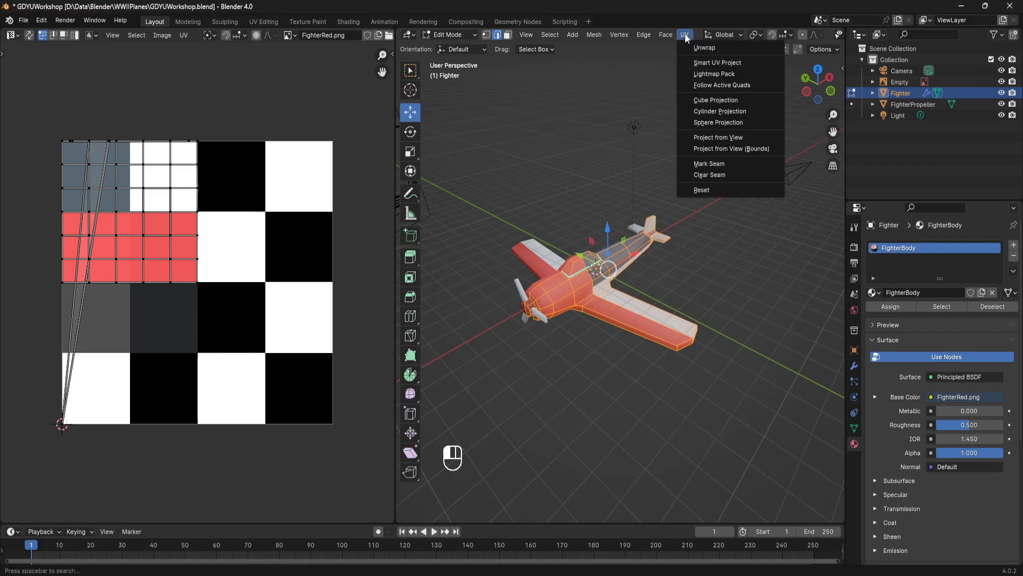
left_click(715, 65)
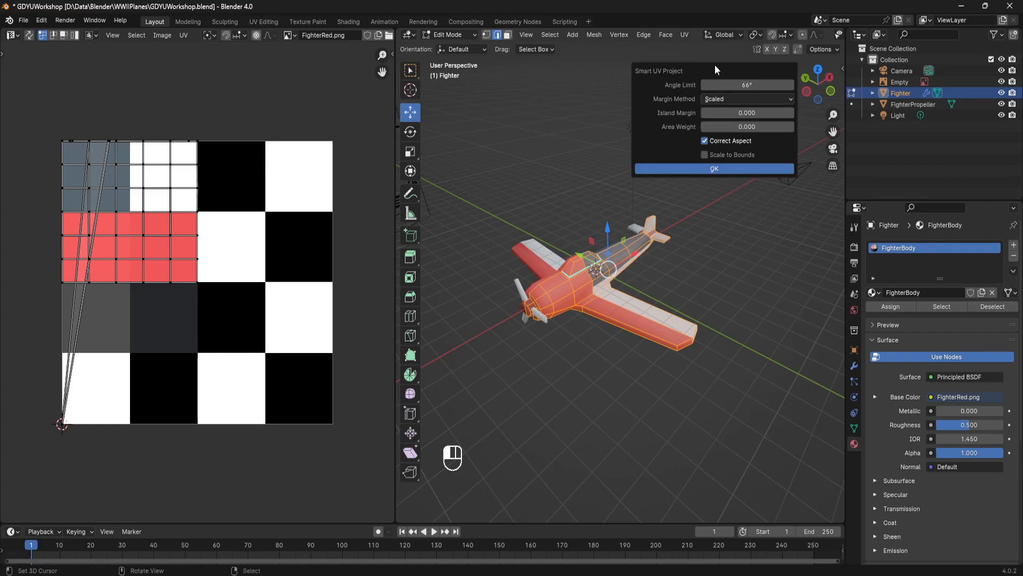
left_click(713, 170)
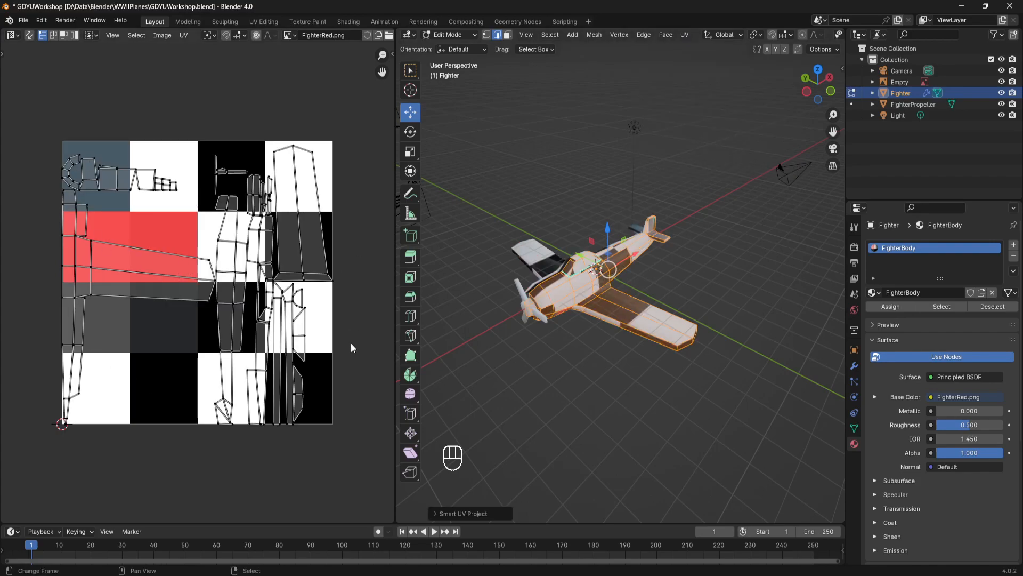
scroll(581, 366, "up", 6)
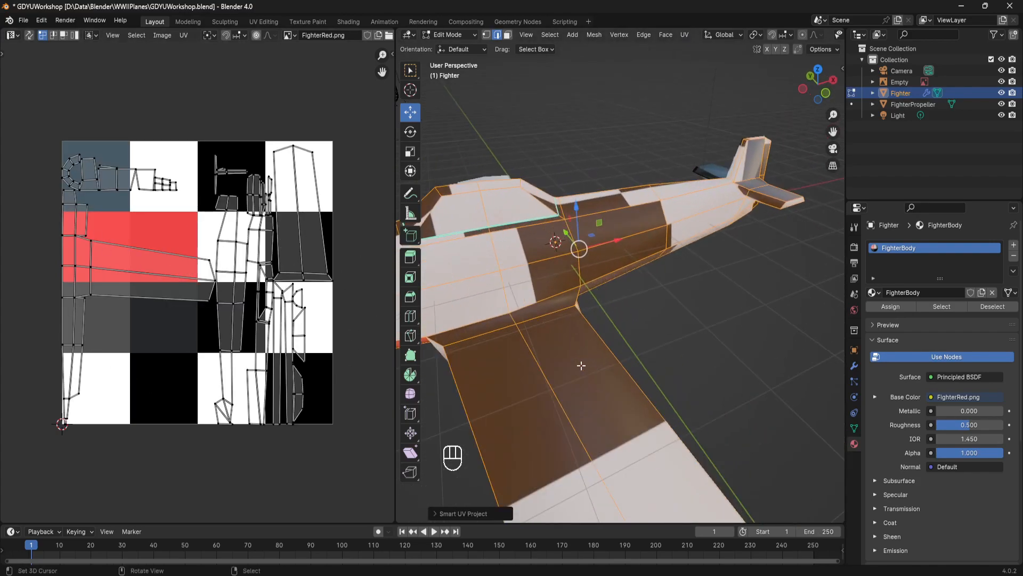
scroll(581, 366, "down", 8)
scroll(613, 341, "up", 4)
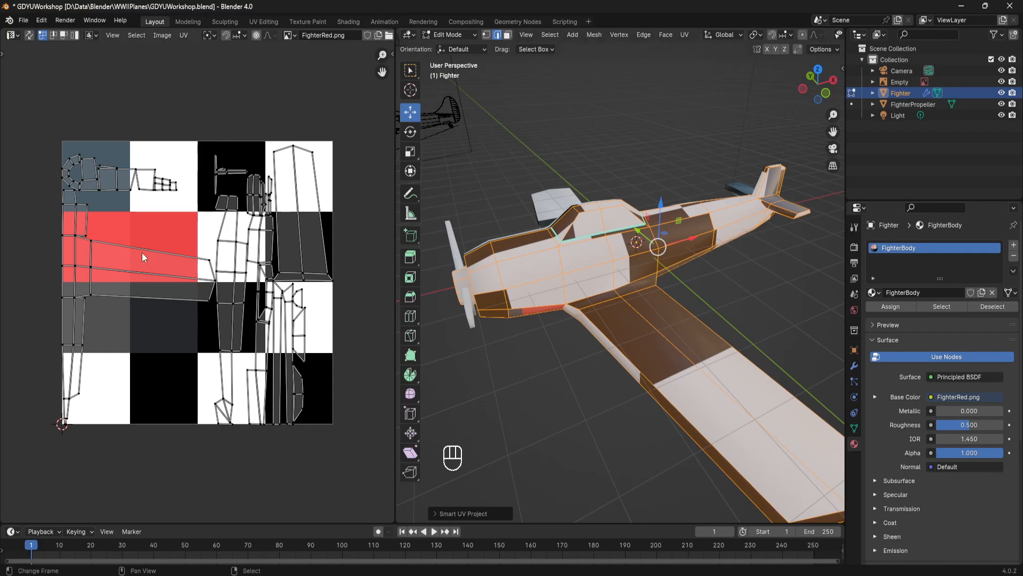
Select all UV islands, move them, and scale them down near the middle of the texture.
key("a")
key("a")
key("a")
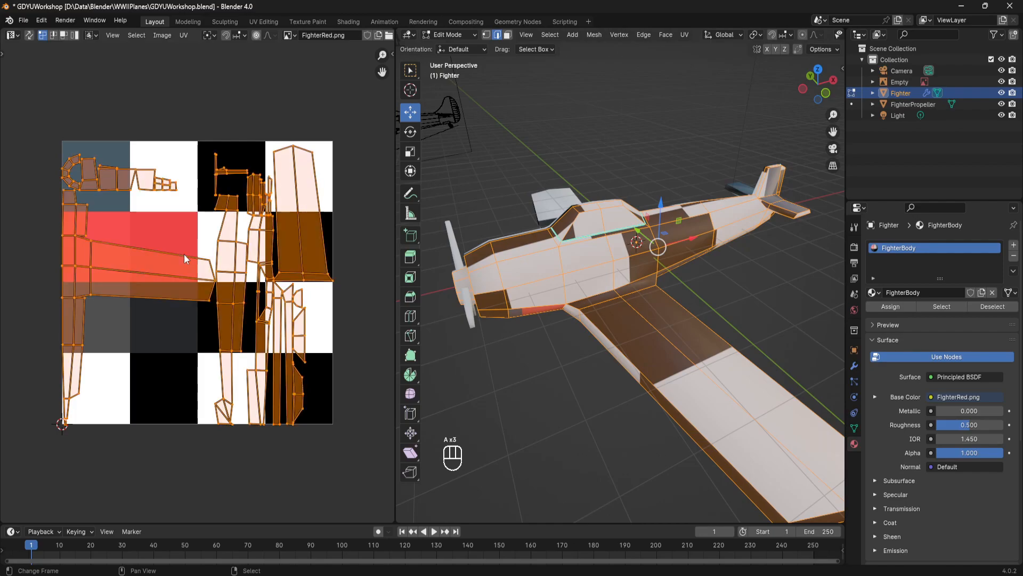
key("g")
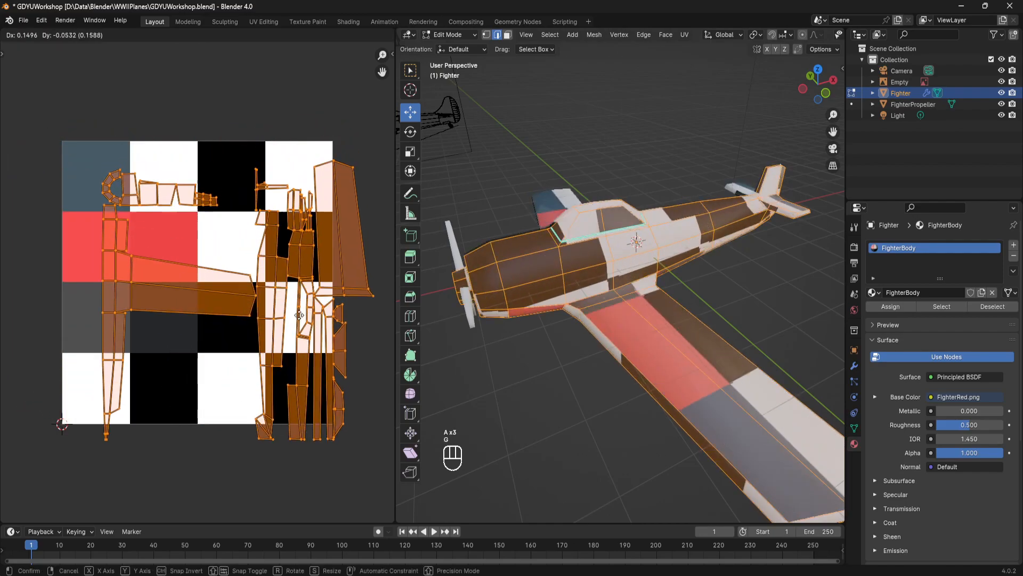
left_click(301, 301)
key("s")
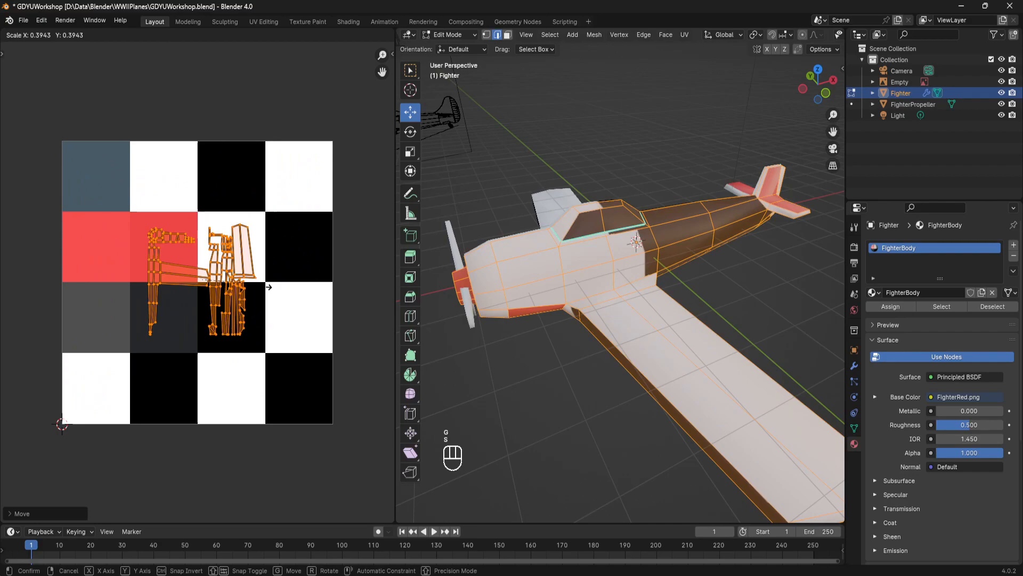
left_click(302, 285)
Try rotating the whole UV layout and undo the rotation.
key("r")
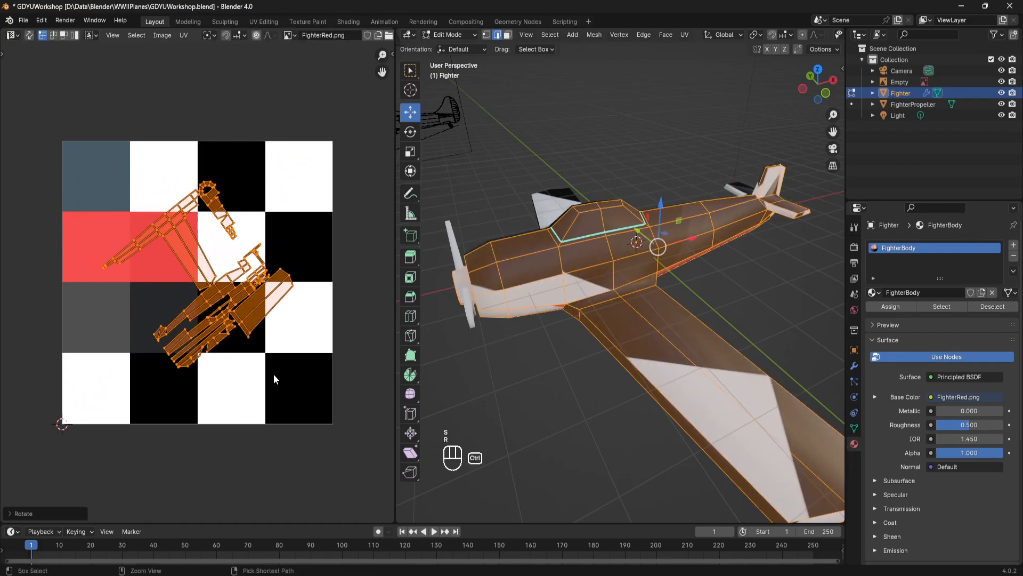
left_click(273, 373)
key("ctrl+z")
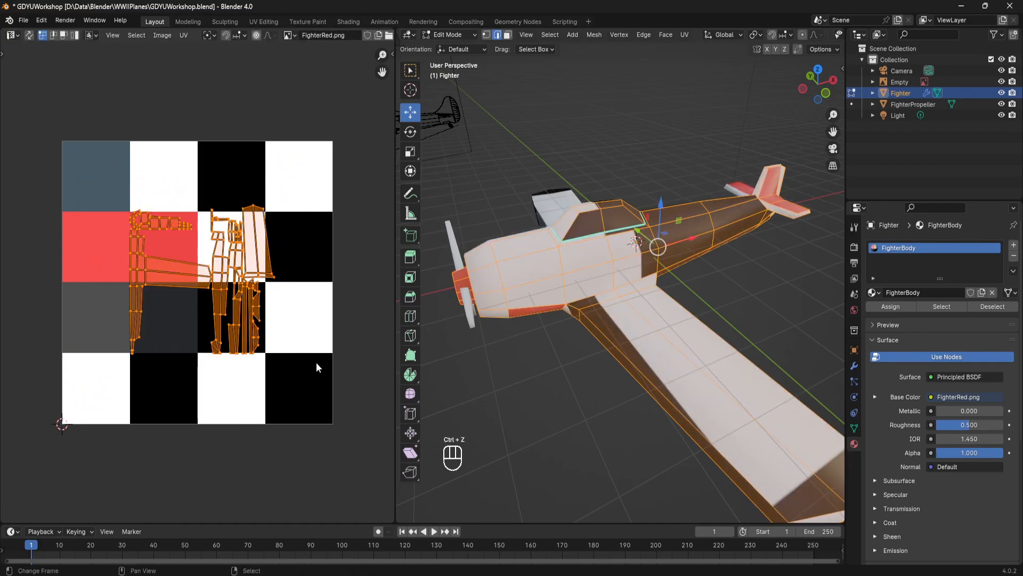
Shrink all UV islands to fit one color swatch and move them into the second red swatch.
key("s")
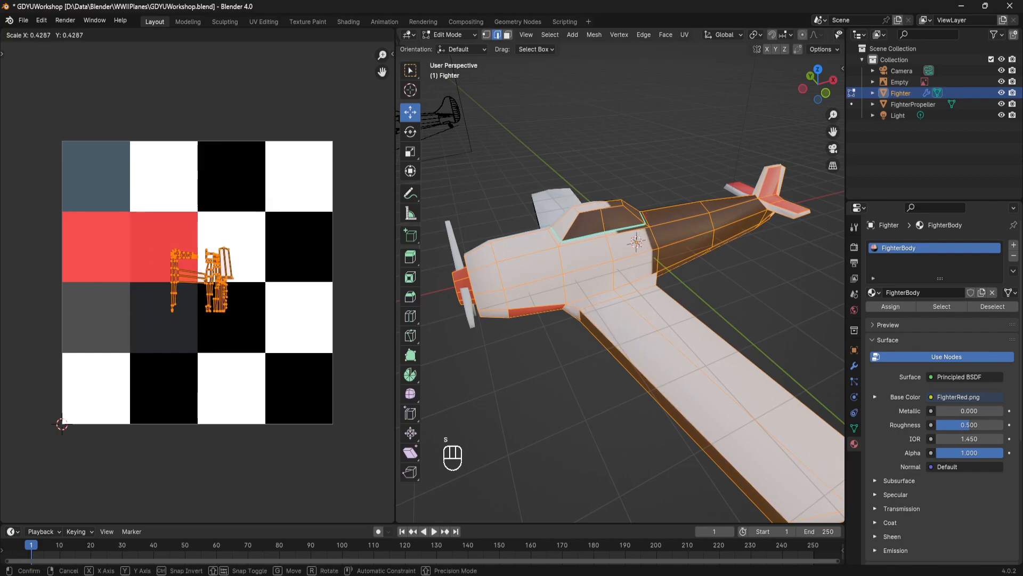
left_click(243, 300)
key("g")
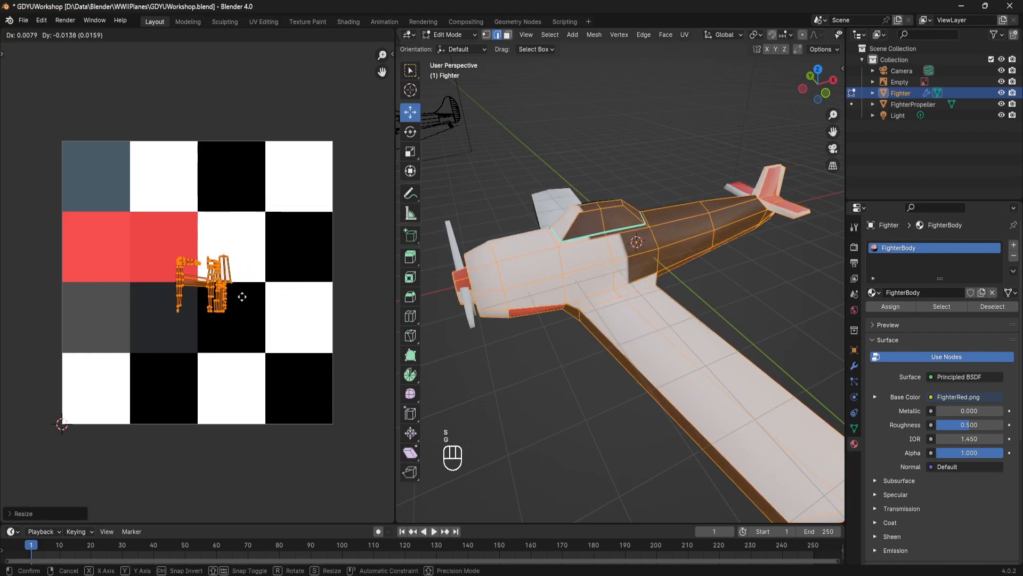
left_click(215, 270)
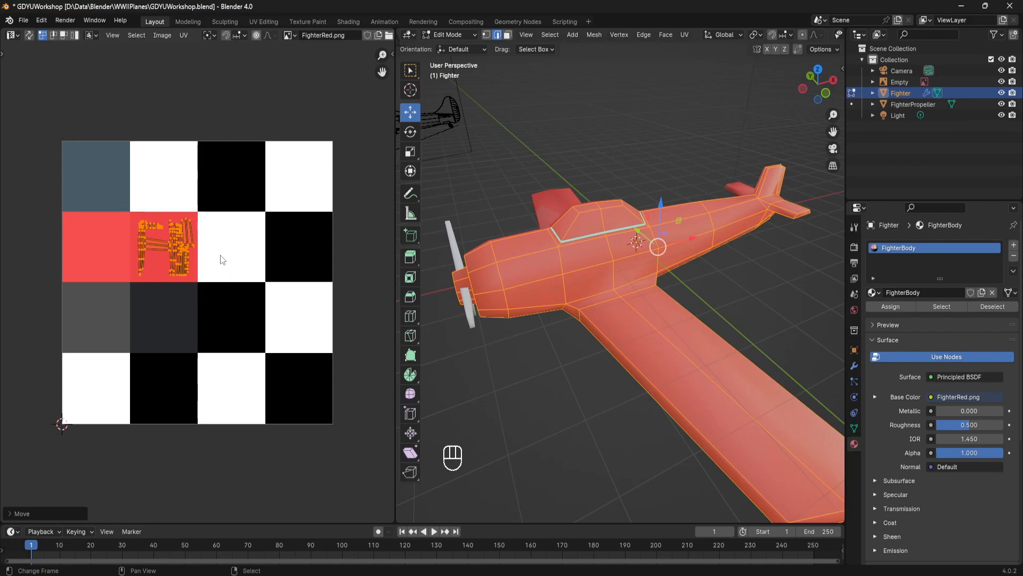
middle_click_drag(511, 276, 552, 277)
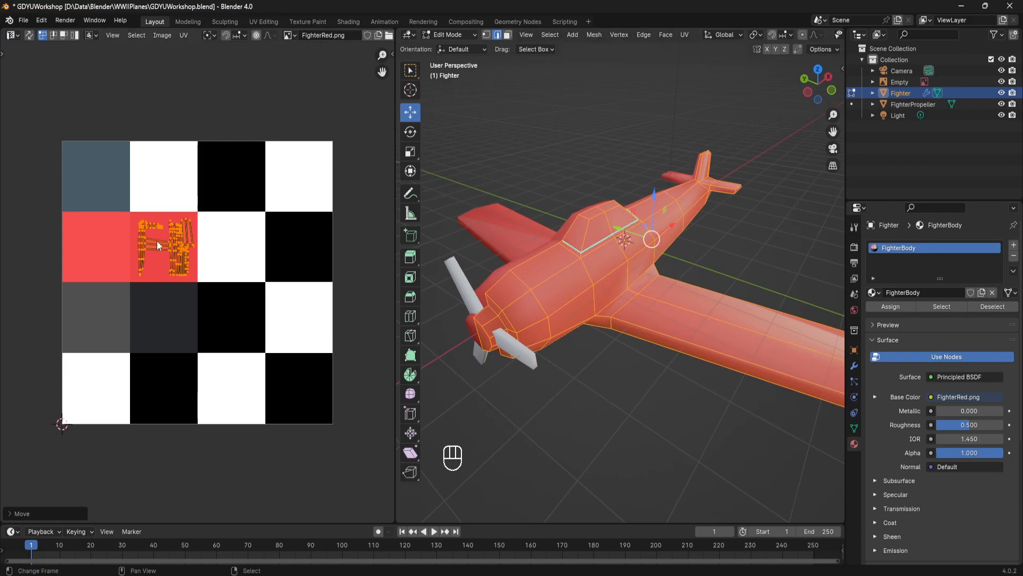
Try the fighter's UV layout over other color swatches and settle it in the first red swatch.
key("g")
left_click(116, 242)
key("g")
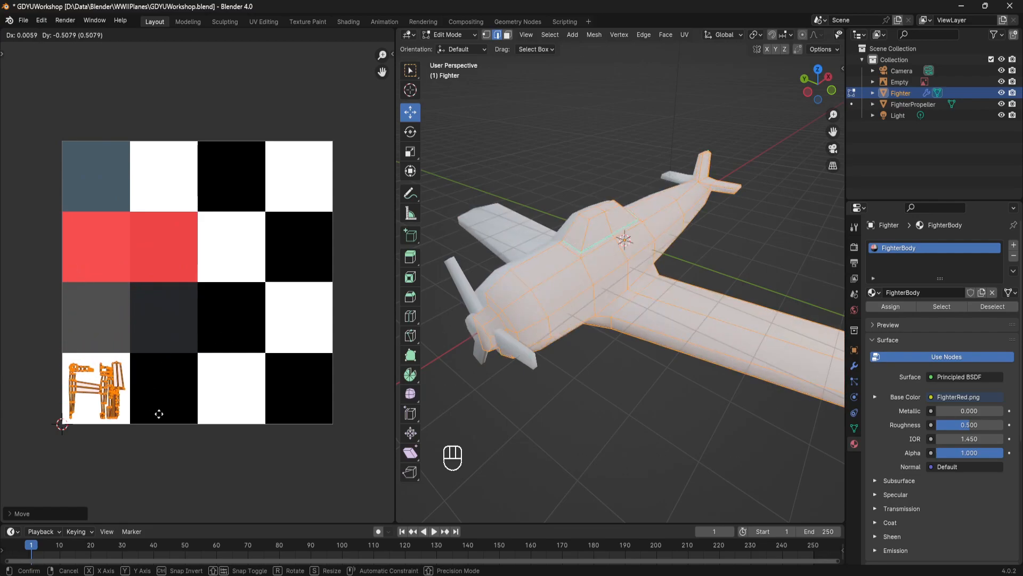
left_click(160, 271)
key("g")
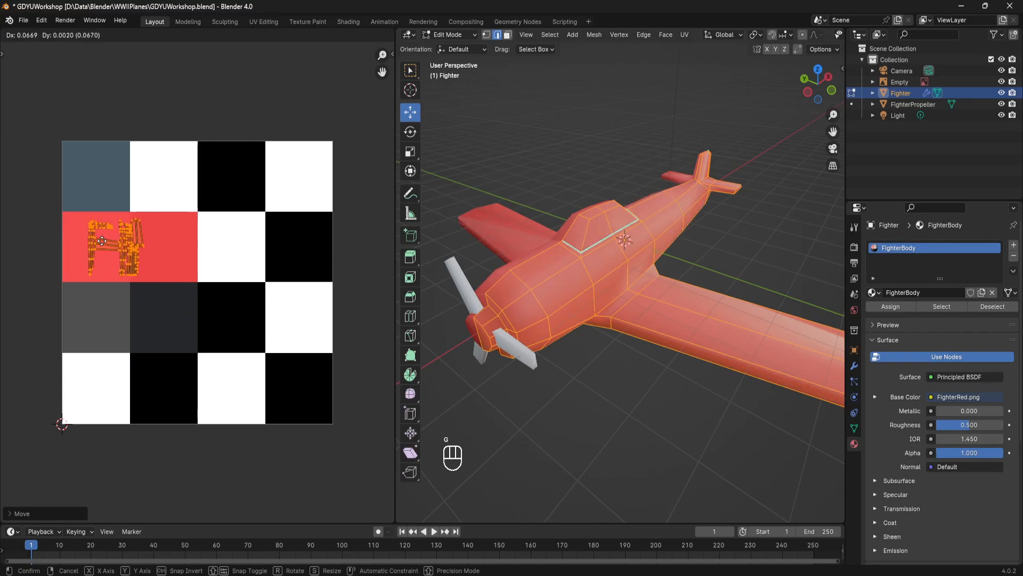
left_click(80, 245)
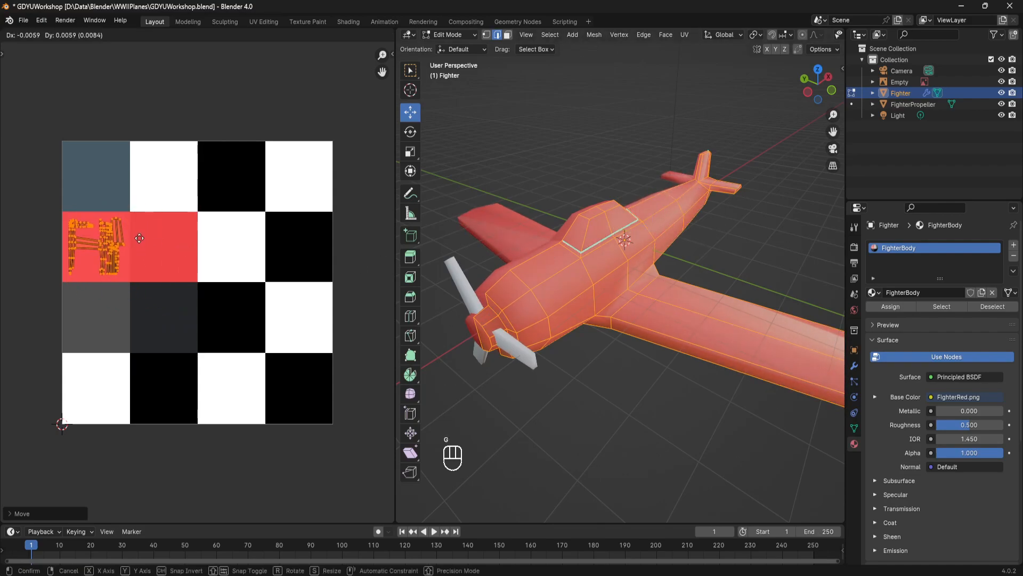
left_click(136, 244)
Select all the cockpit canopy faces and move their UVs onto the blue-grey swatch.
middle_click_drag(633, 269, 672, 300)
key("alt+a")
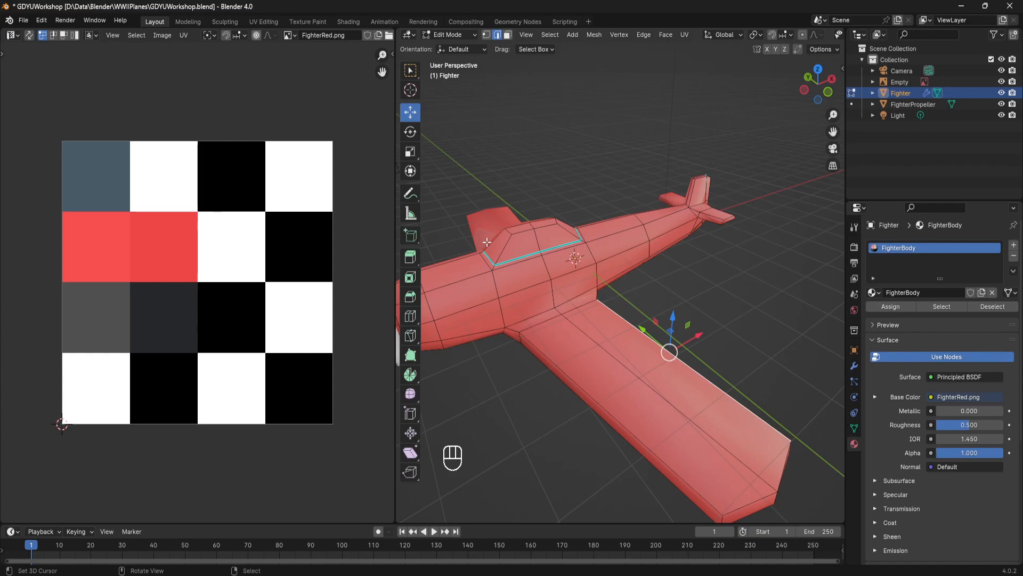
left_click(507, 35)
middle_click_drag(533, 224, 605, 336)
left_click(604, 253)
scroll(602, 248, "up", 3)
left_click(504, 260, "shift")
middle_click_drag(504, 259, 590, 280)
left_click(661, 292, "shift")
left_click(454, 251, "shift")
key("g")
left_click(111, 182)
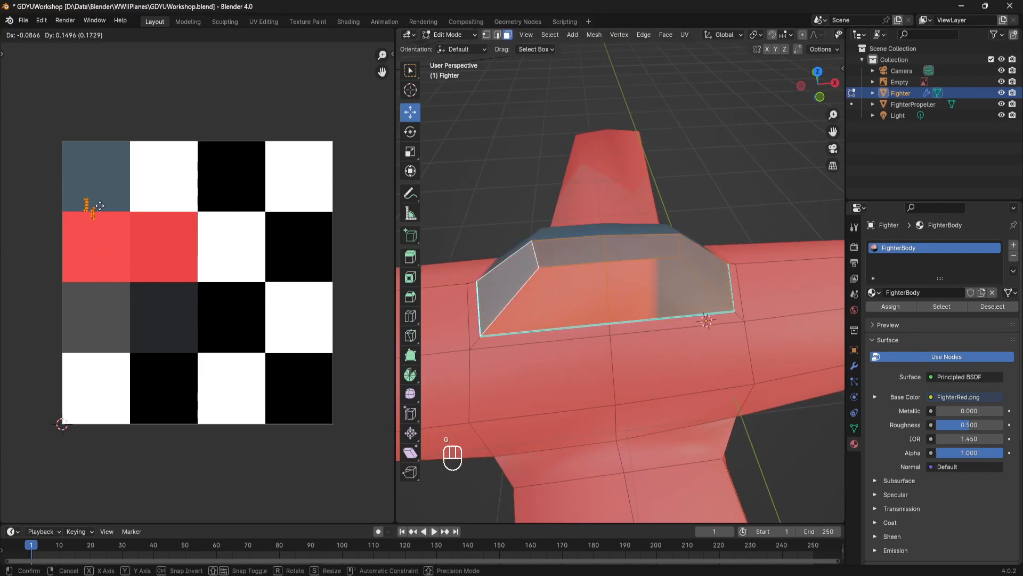
Try moving the UVs of the narrow frame faces around the canopy base onto the grey swatch.
key("Tab")
middle_click_drag(480, 272, 548, 342)
key("Tab")
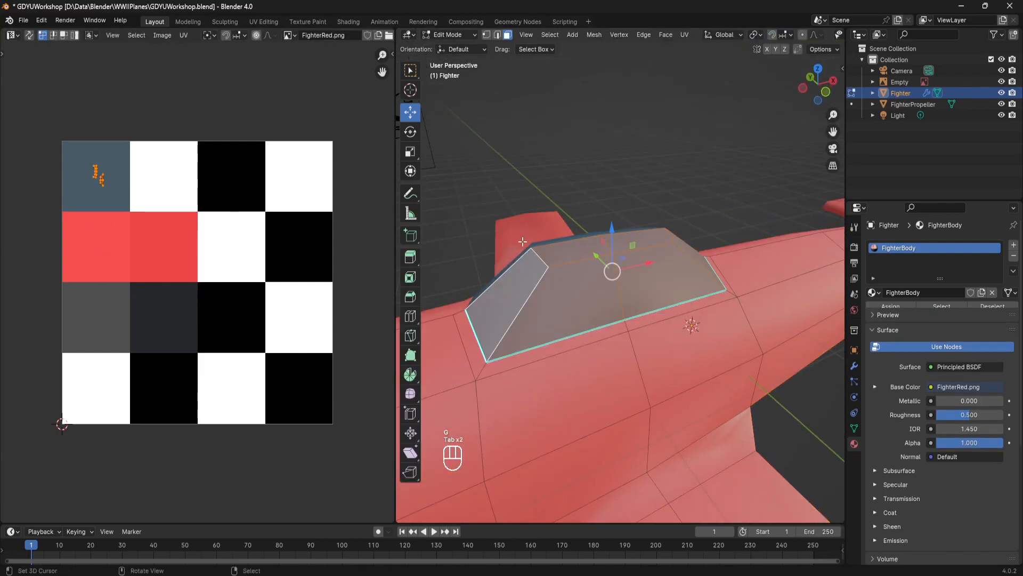
left_click(548, 342)
middle_click_drag(548, 341, 610, 322)
middle_click_drag(532, 324, 687, 295)
key("Tab")
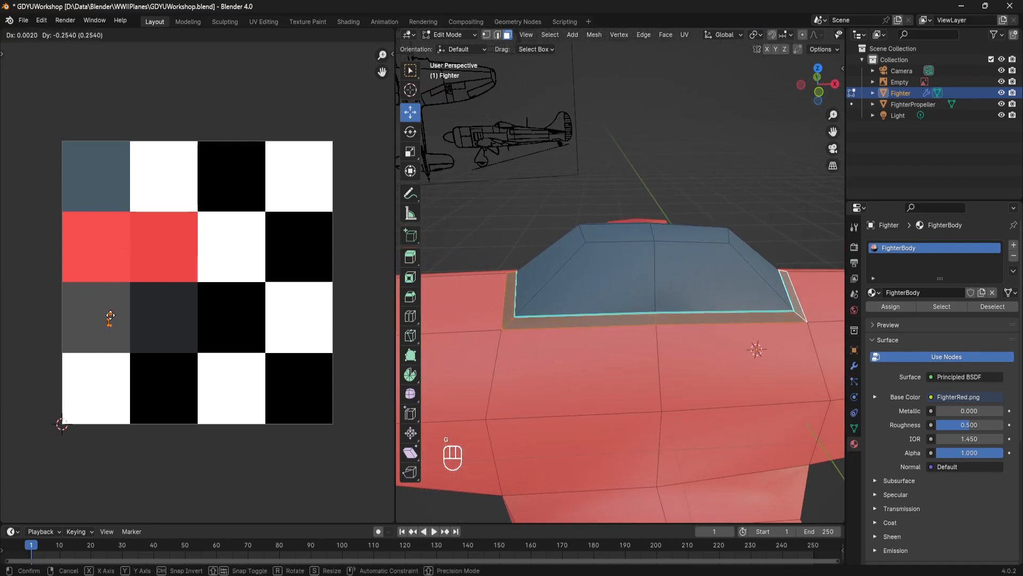
key("g")
right_click(530, 296)
scroll(533, 297, "down", 3)
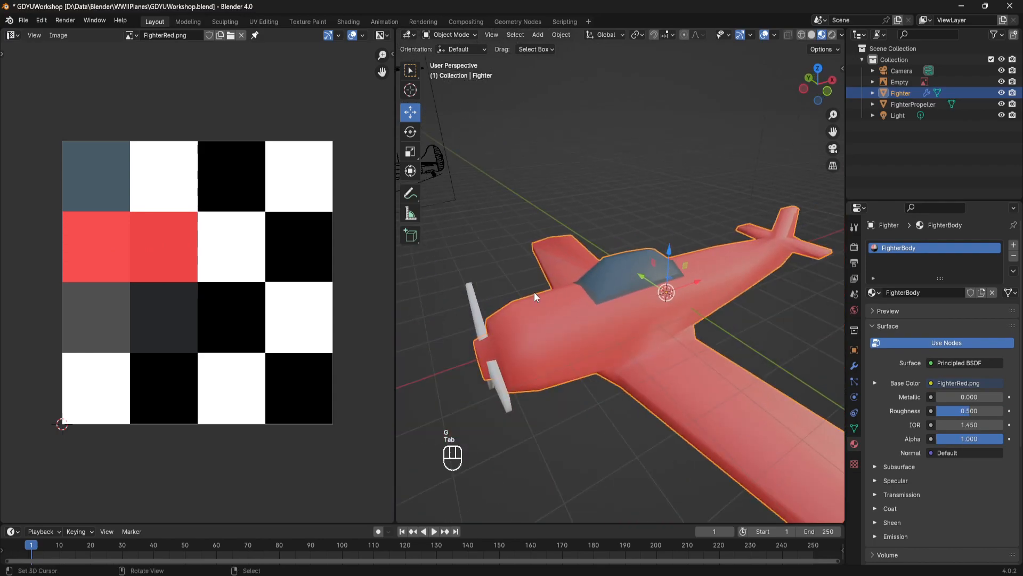
Select the fighter's nose cone faces behind the propeller blades and move their UVs onto a dark grey swatch.
key("Tab")
middle_click_drag(534, 293, 581, 283, "shift")
middle_click_drag(576, 323, 587, 285)
left_click(587, 285, "shift")
key("g")
left_click(118, 317)
Select the rudder faces at the rear of the tail fin and move their UVs into the second red swatch.
key("Tab")
middle_click_drag(521, 288, 595, 280)
key("Tab")
left_click(592, 304)
left_click(598, 269)
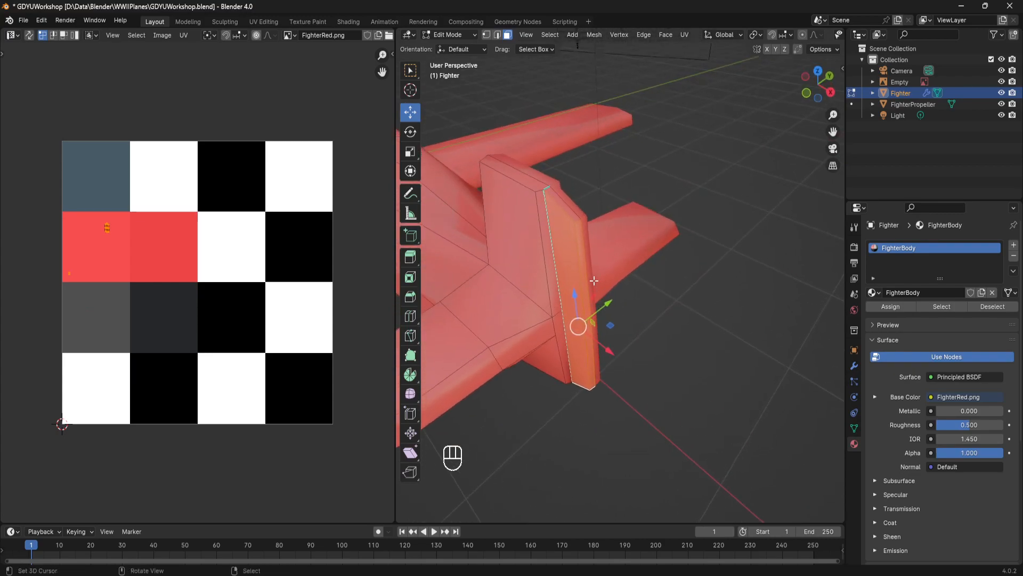
key("g")
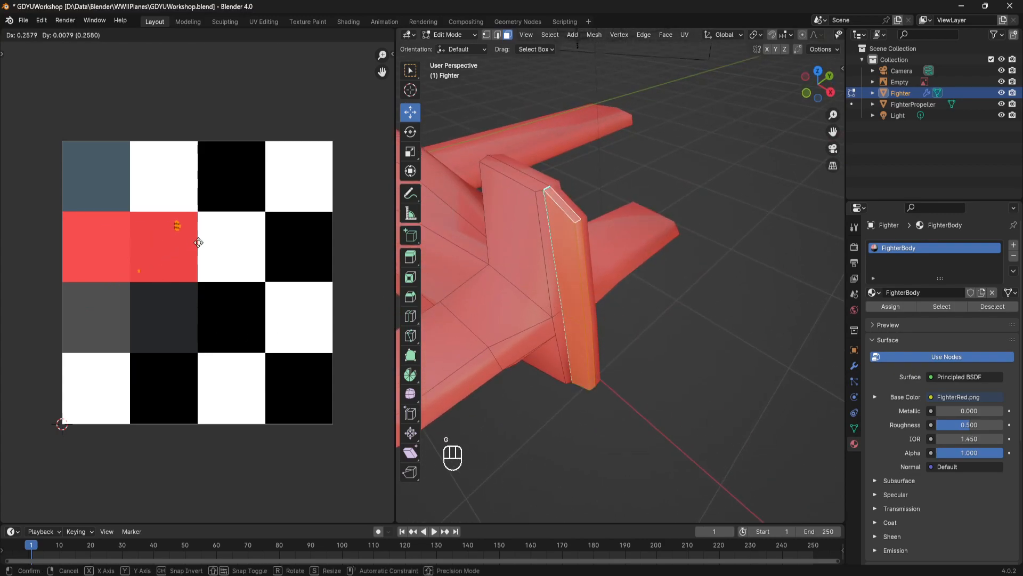
left_click(202, 243)
Select the faces along the fuselage underside from nose to tail and move their UVs into the second red swatch.
key("Tab")
scroll(624, 288, "down", 3)
middle_click_drag(624, 287, 591, 273)
scroll(614, 269, "up", 3)
key("Tab")
left_click(591, 273)
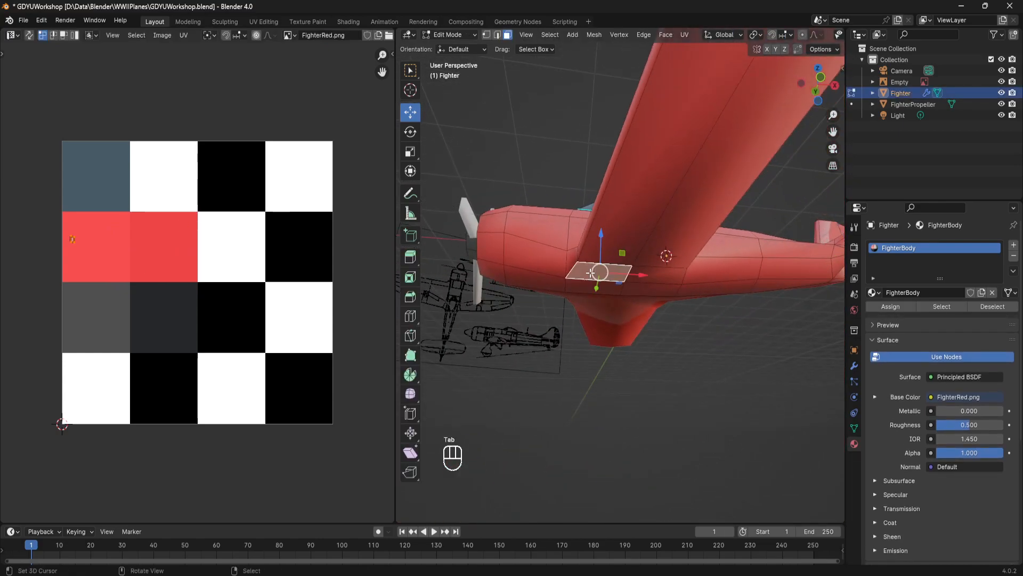
left_click(649, 275, "shift")
left_click(568, 279, "shift")
left_click(506, 282, "shift")
middle_click_drag(488, 284, 549, 303)
left_click(549, 303, "shift")
left_click(665, 303, "shift")
middle_click_drag(665, 303, 712, 264)
left_click(714, 262, "shift")
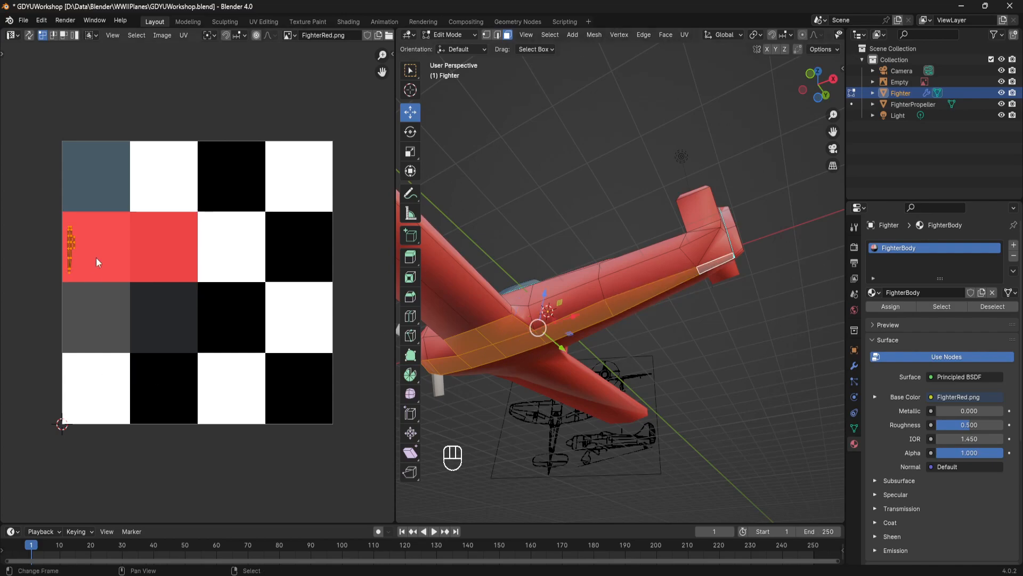
key("g")
Return to Object Mode and save the file.
key("Tab")
middle_click_drag(622, 257, 569, 304)
key("ctrl+s")
right_click(600, 247)
Add a loop cut around the rear fuselage and slide it close to the existing edge loop.
scroll(600, 246, "up", 4)
key("Tab")
middle_click_drag(649, 226, 647, 279, "shift")
key("a")
key("a")
key("a")
left_click(616, 311)
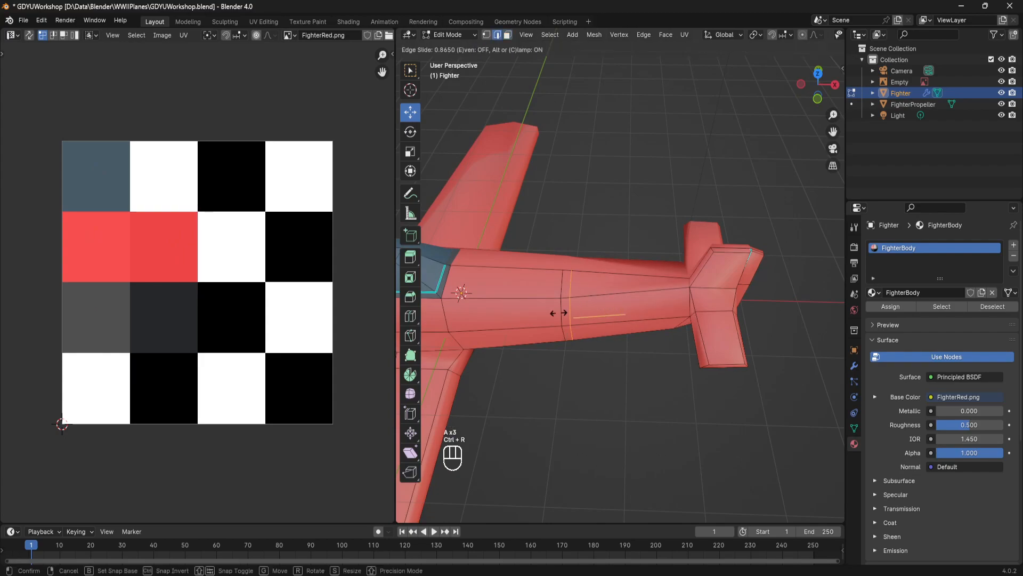
left_click(562, 308)
Select the narrow face ring around the rear fuselage and move its stray UV island into the first red swatch.
middle_click_drag(562, 308, 566, 251)
left_click(568, 262)
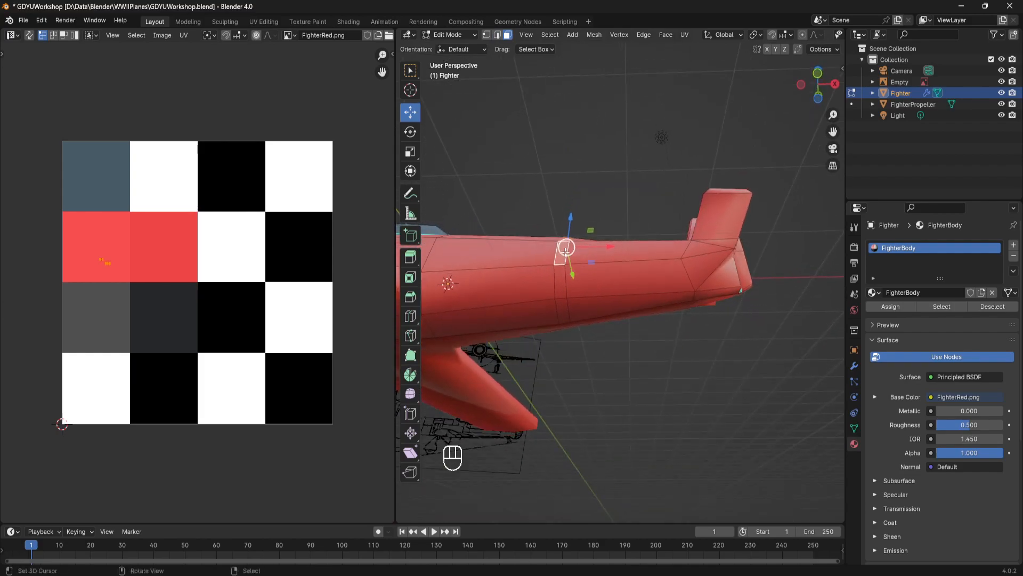
middle_click_drag(565, 308, 527, 383)
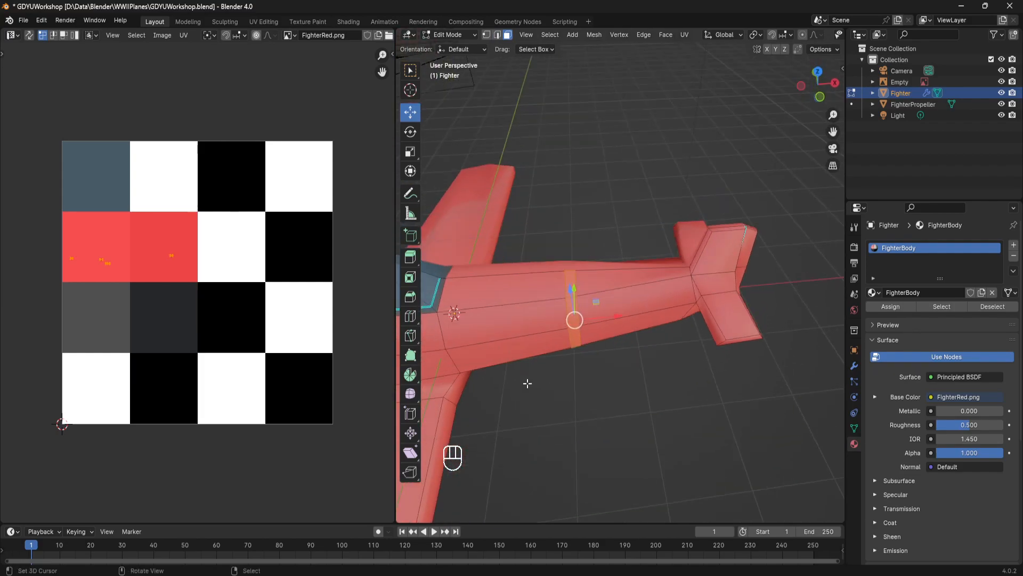
key("a")
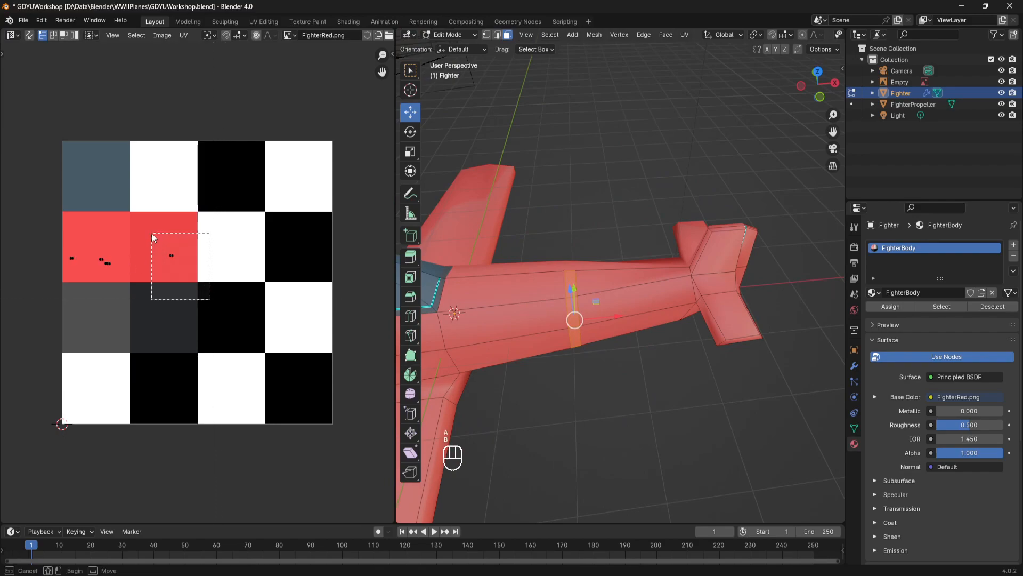
key("g")
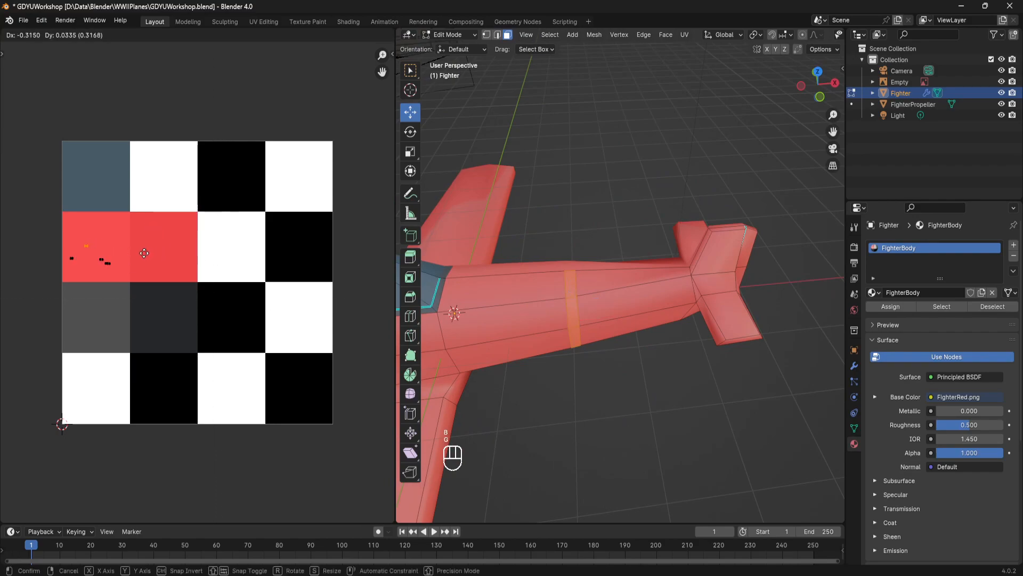
left_click(144, 253)
Select all UV islands of the rear fuselage ring and move them onto the white swatch beside the blue-grey one.
key("a")
left_click_drag(142, 300, 45, 225)
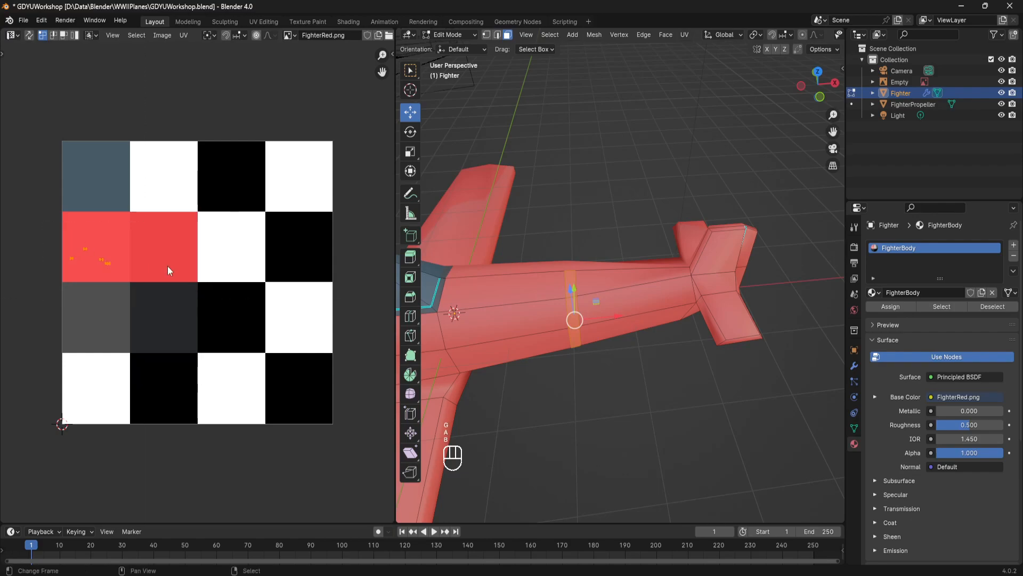
key("g")
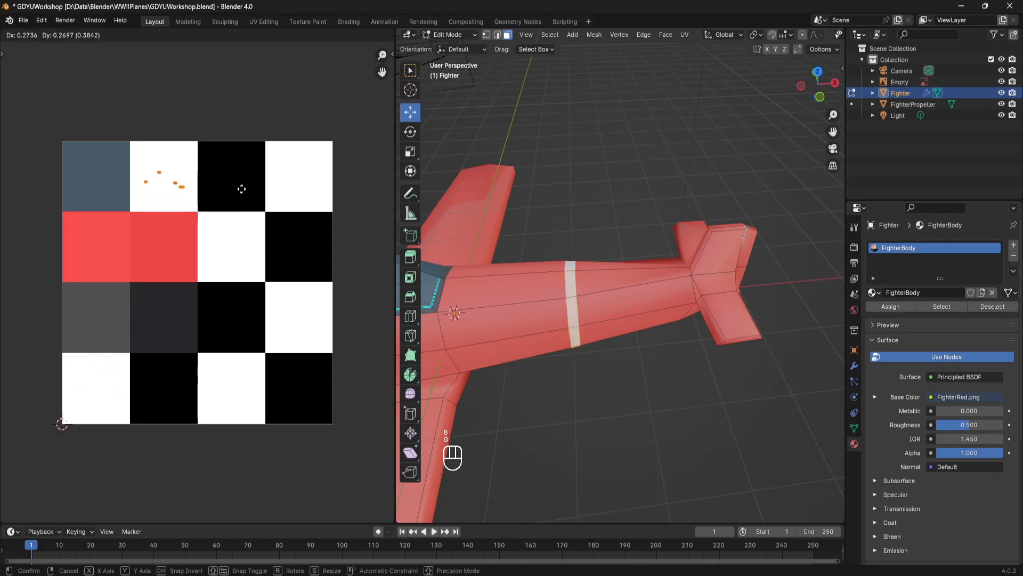
left_click(242, 189)
Add two closely spaced loop cuts across the wing to form a narrow strip.
key("Tab")
scroll(592, 261, "down", 6)
middle_click_drag(605, 291, 650, 385)
key("Tab")
scroll(715, 377, "up", 4)
middle_click_drag(715, 378, 602, 260, "shift")
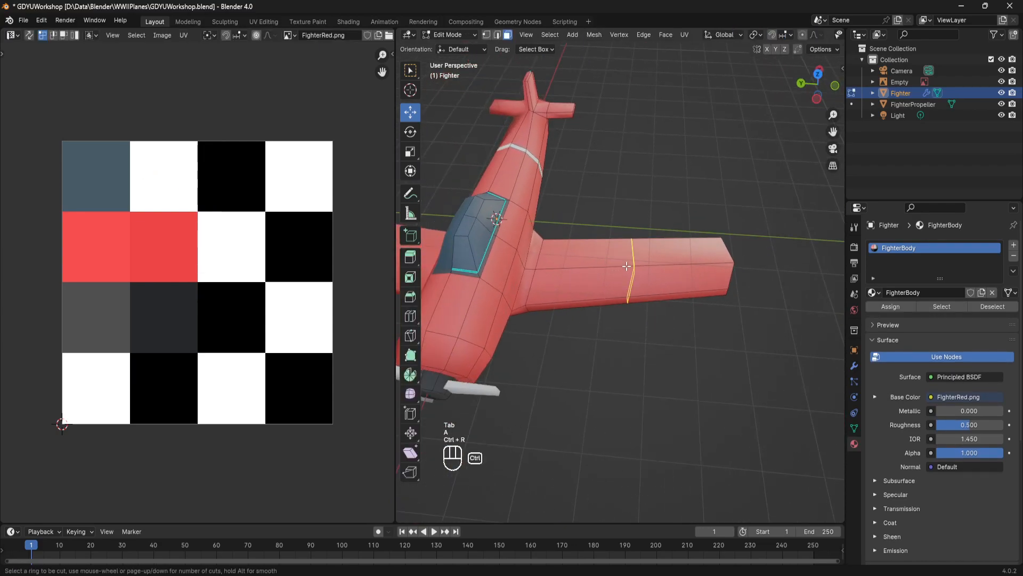
left_click(627, 266)
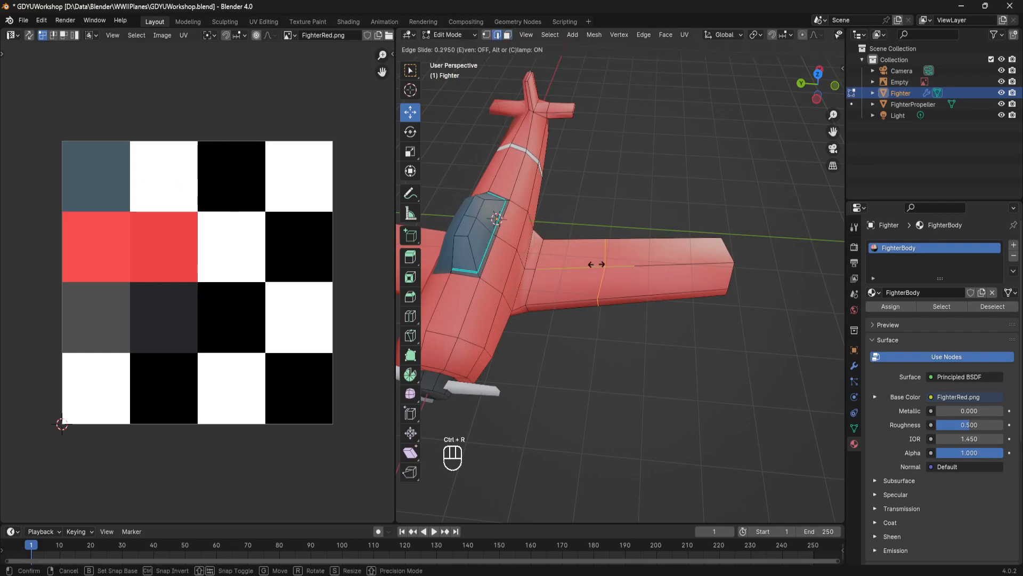
left_click(598, 264)
scroll(603, 275, "up", 6)
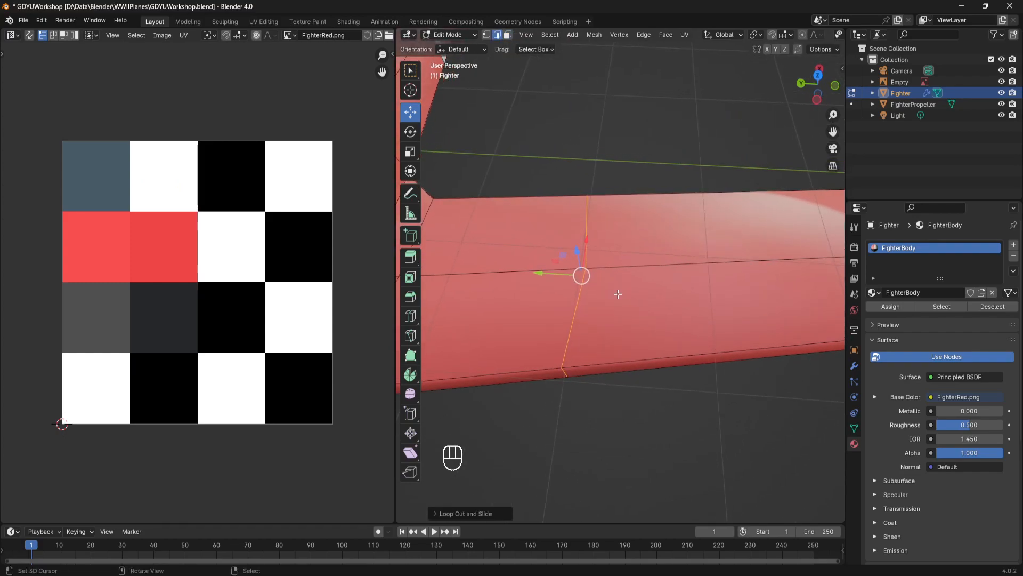
left_click(736, 277)
left_click(588, 273)
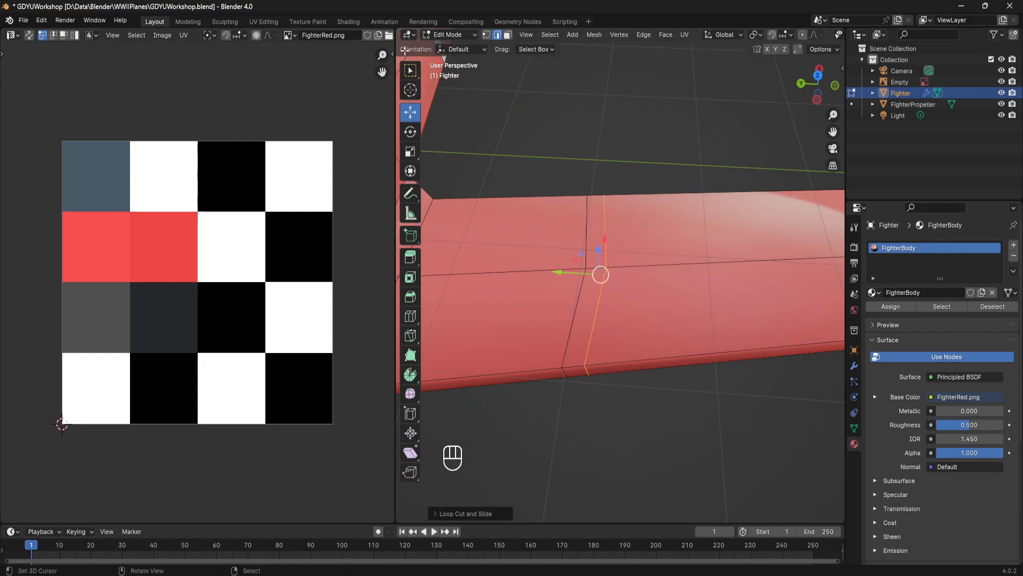
Select the middle vertices of the wing's new edge loops and shift them slightly along Y to straighten the strip.
left_click(485, 36)
middle_click_drag(586, 264, 569, 160)
right_click(593, 195, "shift")
middle_click_drag(595, 195, 615, 302)
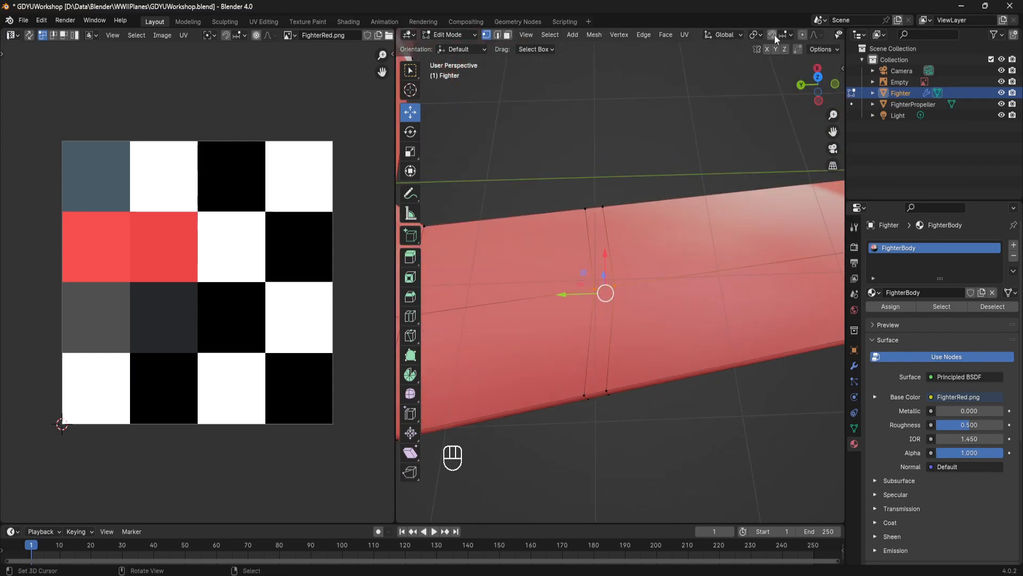
left_click_drag(561, 294, 555, 292)
Select the narrow strip faces on the wing's upper and lower sides and move their UVs onto the white swatch.
middle_click_drag(554, 292, 459, 428)
middle_click_drag(500, 329, 547, 374)
key("a")
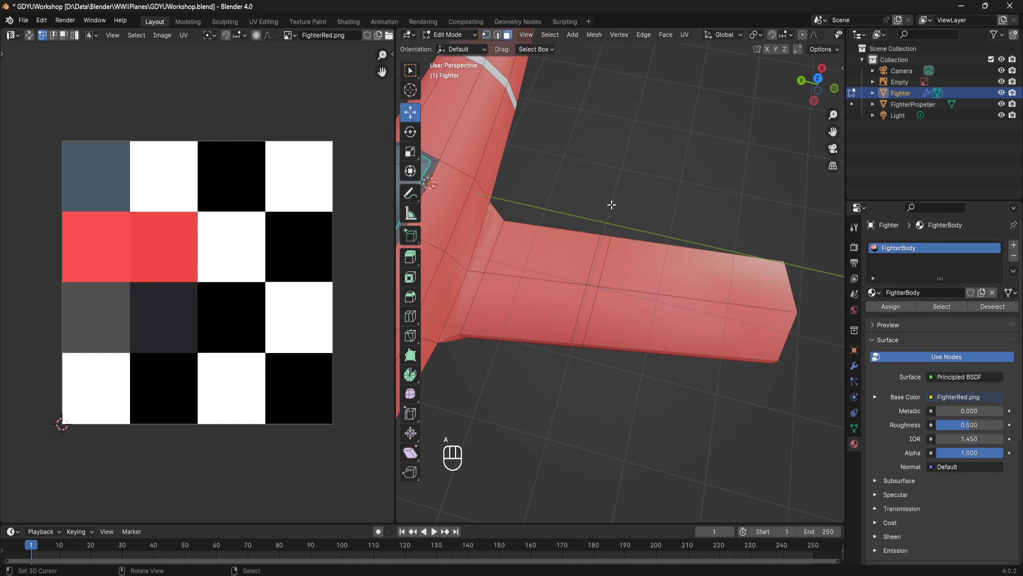
left_click(595, 305, "shift")
left_click(588, 305)
left_click(596, 270, "shift")
middle_click_drag(597, 270, 578, 182)
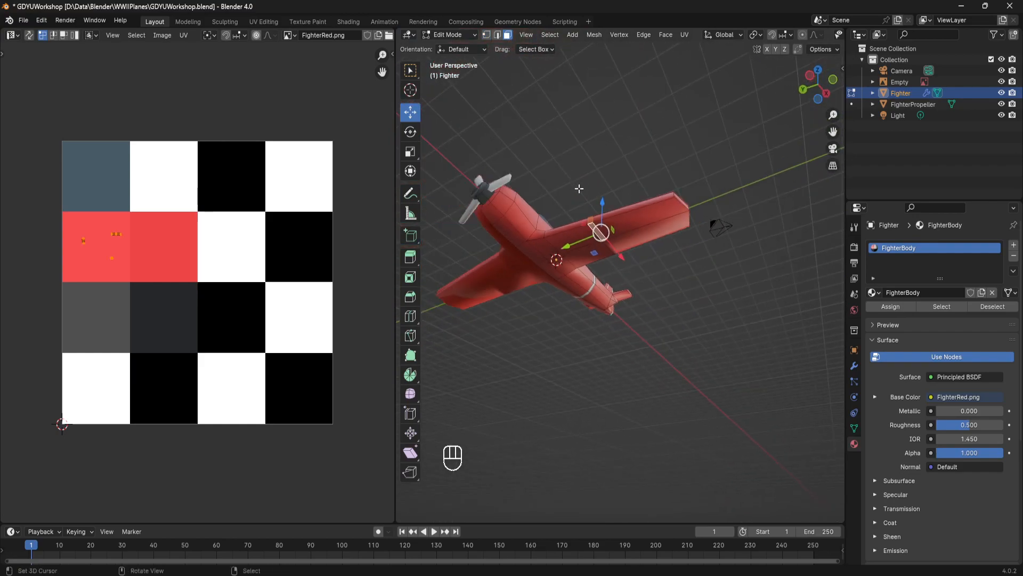
left_click(608, 244, "shift")
middle_click_drag(609, 244, 450, 359)
scroll(450, 359, "up", 1)
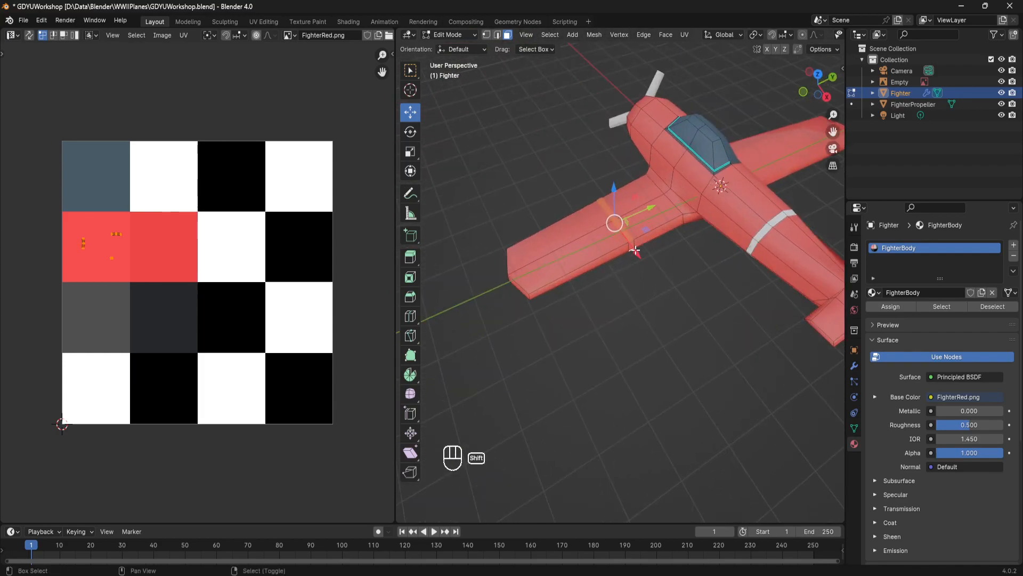
middle_click_drag(583, 242, 566, 264)
key("g")
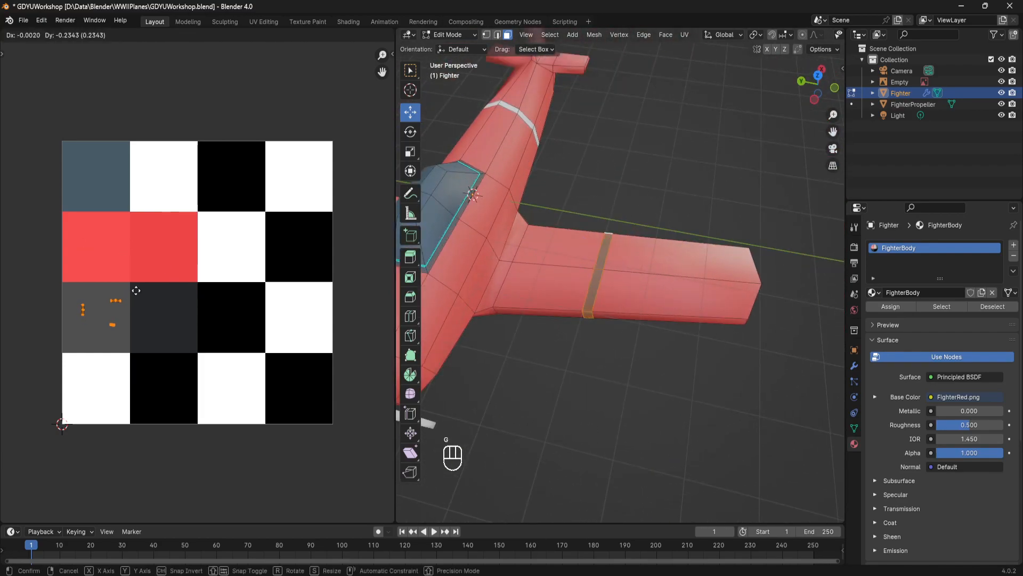
left_click(202, 184)
Leave Edit Mode, inspect the striped fighter and save the file.
key("Tab")
middle_click_drag(634, 237, 654, 248)
scroll(527, 183, "down", 6)
scroll(526, 204, "up", 2)
scroll(734, 260, "up", 3)
key("ctrl+s")
key("ctrl+s")
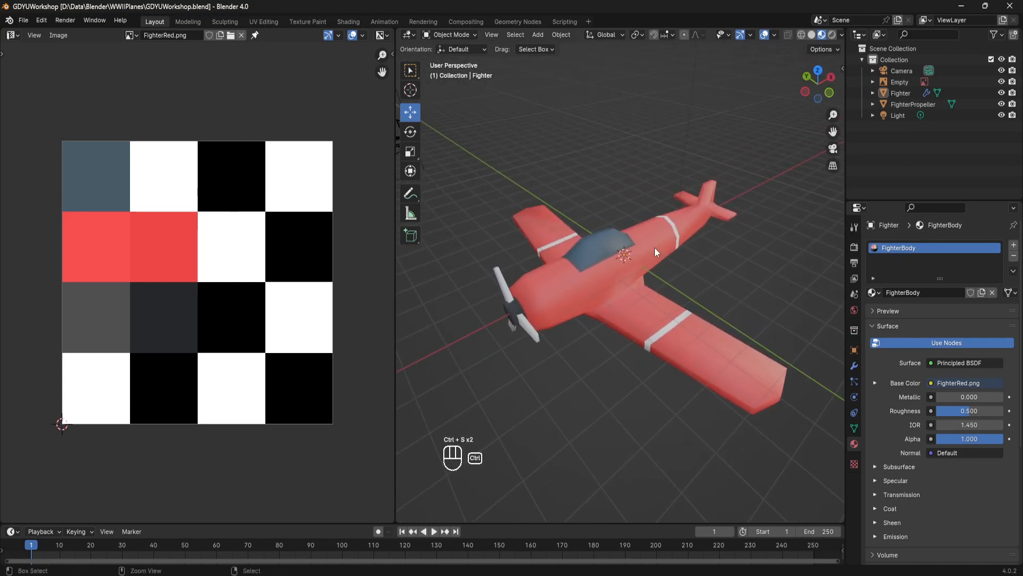
Select the propeller and switch it into Edit Mode and back to Object Mode.
left_click(527, 331)
middle_click_drag(526, 328, 570, 310)
scroll(539, 314, "up", 1)
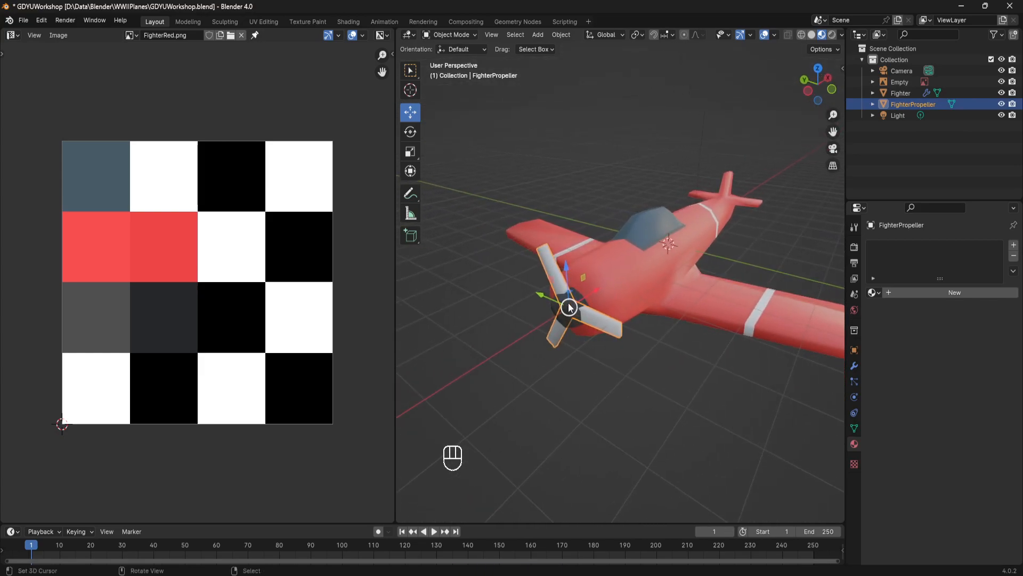
left_click(446, 34)
left_click(439, 56)
left_click(448, 35)
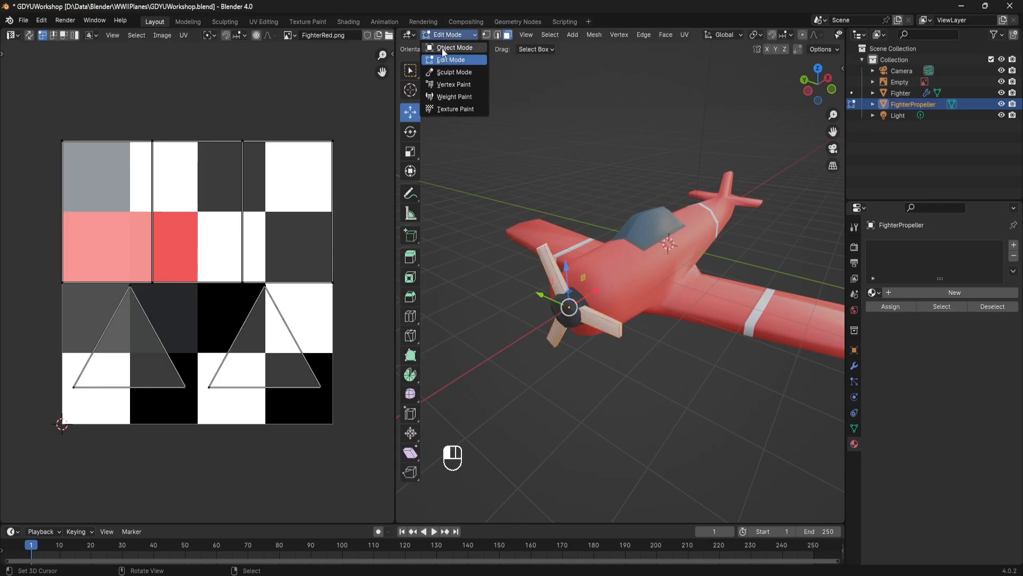
left_click(453, 54)
left_click(654, 273)
Select the propeller and assign the existing FighterBody material to it.
left_click(596, 321)
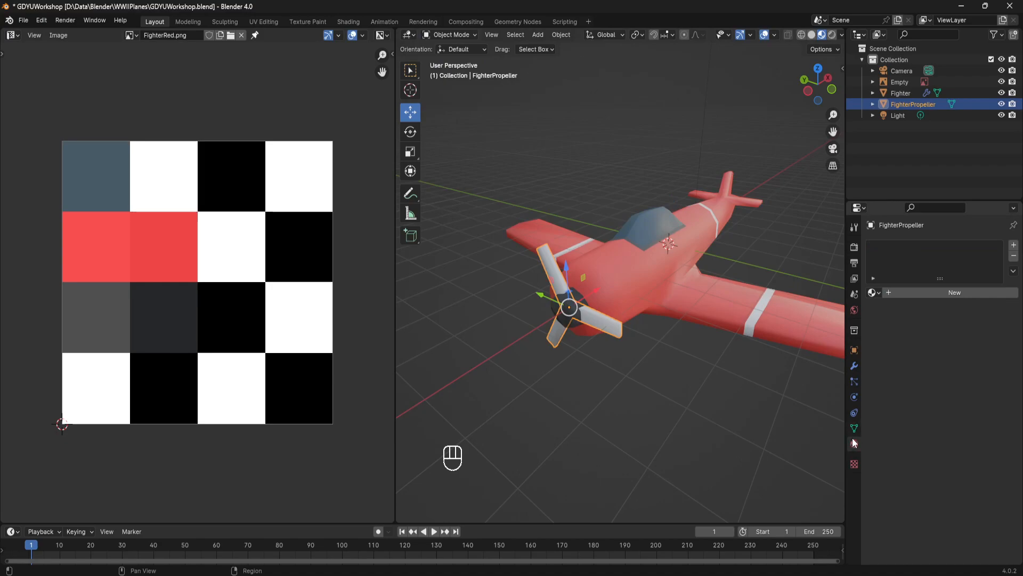
left_click(875, 292)
left_click(888, 309)
middle_click_drag(642, 291, 647, 312)
scroll(653, 288, "up", 3)
scroll(647, 313, "down", 2)
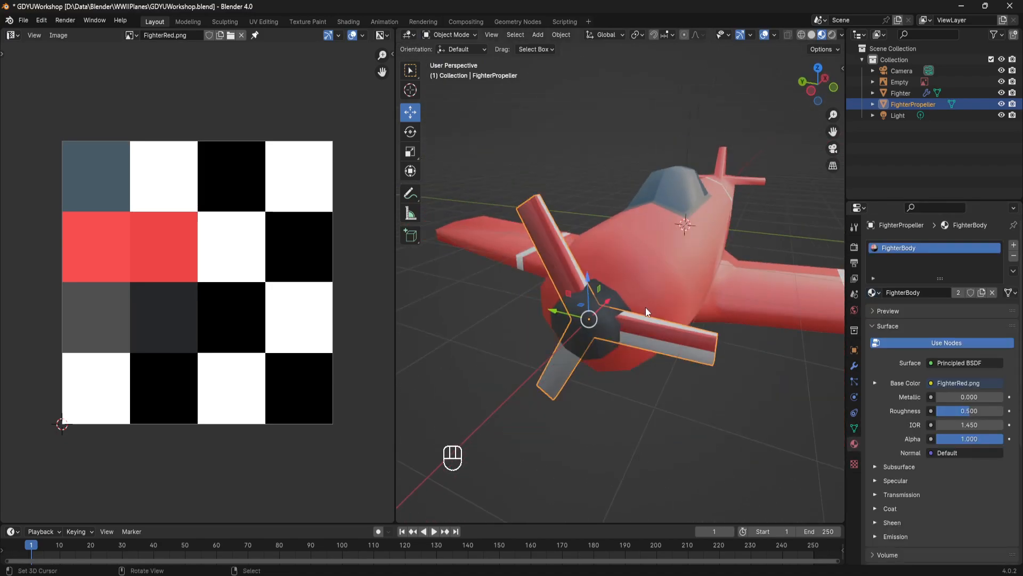
Select the propeller's whole mesh and unwrap it with Smart UV Project.
key("Tab")
key("a")
key("a")
left_click(684, 35)
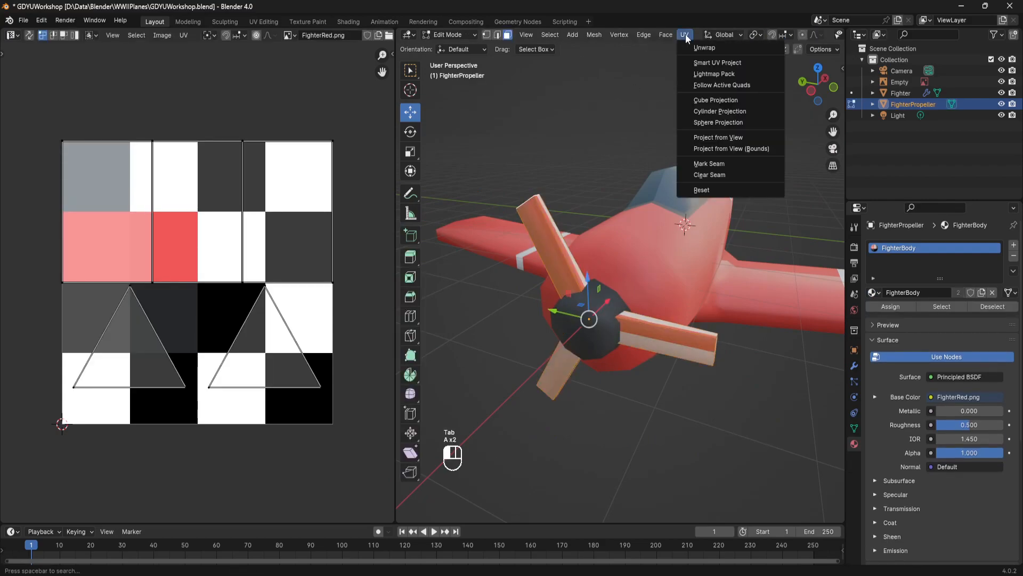
left_click(697, 64)
left_click(672, 166)
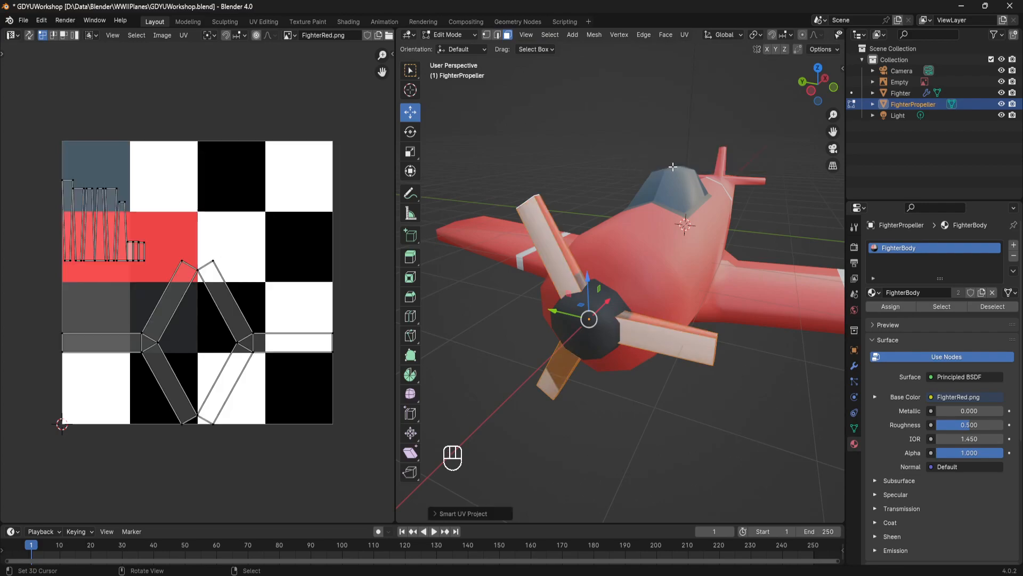
Scale all the propeller's UVs down, move them onto the dark grey swatch, and leave Edit Mode.
key("a")
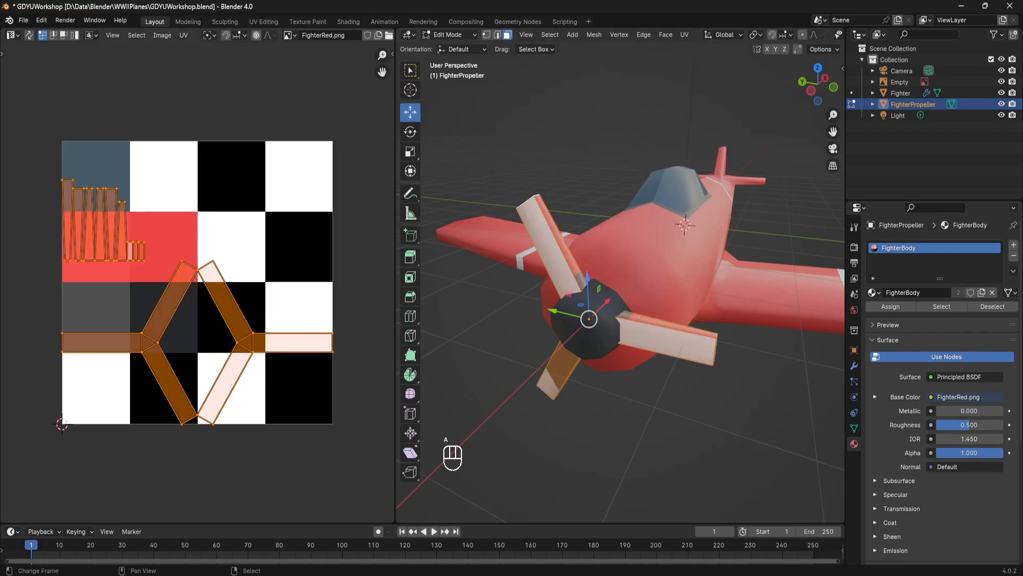
key("s")
left_click(256, 321)
key("g")
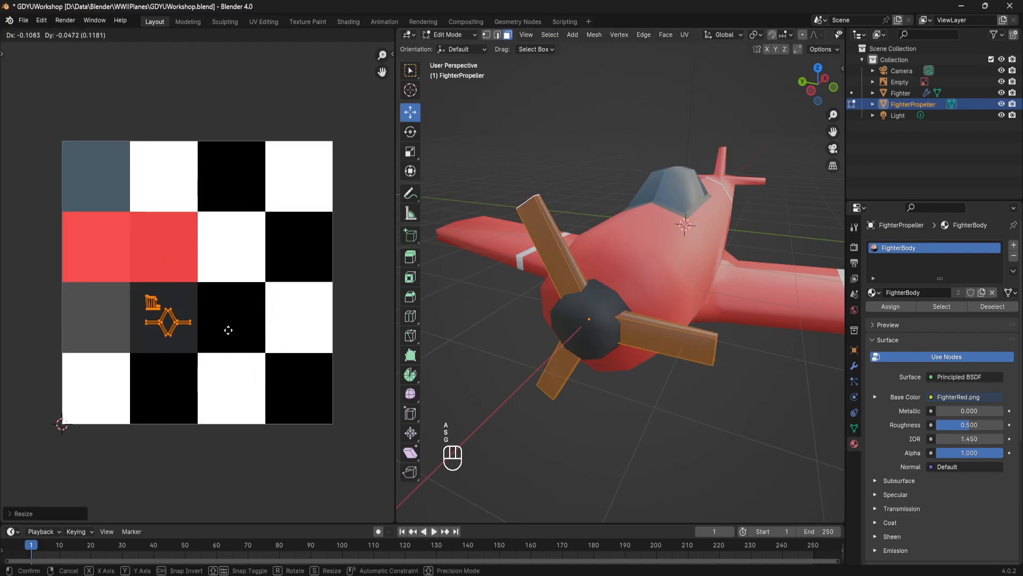
left_click(226, 334)
mouse_move(562, 331)
middle_mouse_down()
mouse_move(575, 309)
mouse_move(558, 315)
middle_mouse_up()
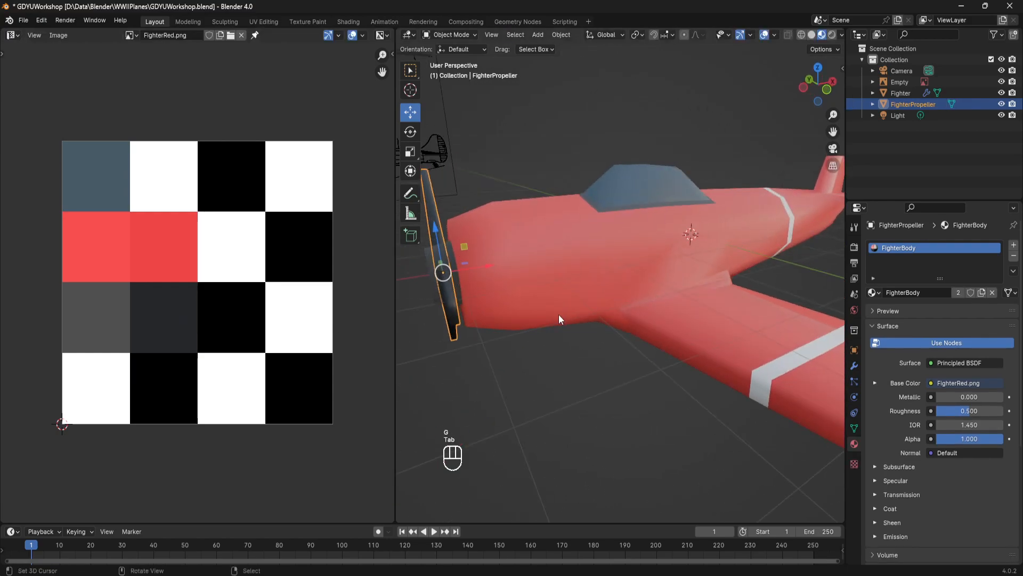
key("Tab")
key("Tab")
key("Tab")
Save the file, narrow the image editor to enlarge the 3D viewport, and view the whole fighter.
middle_click_drag(534, 145, 624, 217)
key("ctrl+s")
scroll(507, 159, "down", 5)
key("ctrl+s")
left_click_drag(391, 149, 303, 151)
key("ctrl+s")
middle_click_drag(705, 207, 639, 229)
scroll(651, 207, "up", 2)
scroll(639, 229, "down", 5)
scroll(635, 221, "up", 4)
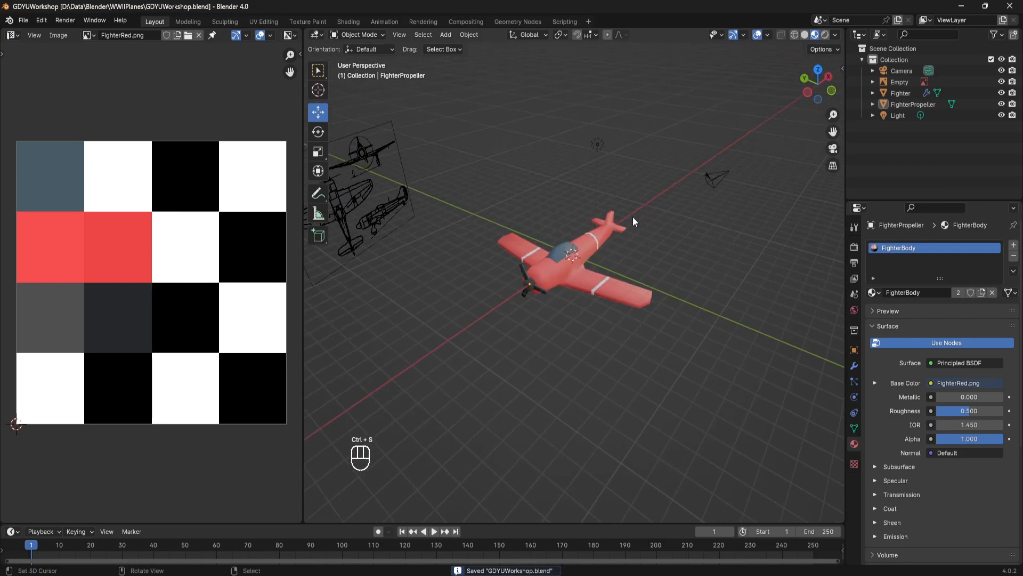
Select the fighter body, enter Edit Mode on it and save the file.
mouse_move(609, 267)
middle_mouse_down()
mouse_move(612, 230)
mouse_move(628, 296)
mouse_move(634, 272)
mouse_move(700, 238)
mouse_move(619, 177)
mouse_move(612, 209)
mouse_move(580, 229)
mouse_move(609, 214)
mouse_move(625, 220)
mouse_move(594, 239)
mouse_move(580, 193)
mouse_move(589, 272)
middle_mouse_up()
left_click(627, 296)
key("Tab")
key("ctrl+s")
key("ctrl+s")
key("ctrl+s")
scroll(610, 210, "up", 1)
key("ctrl+s")
scroll(610, 215, "down", 5)
key("Tab")
key("Tab")
key("ctrl+s")
scroll(581, 193, "up", 3)
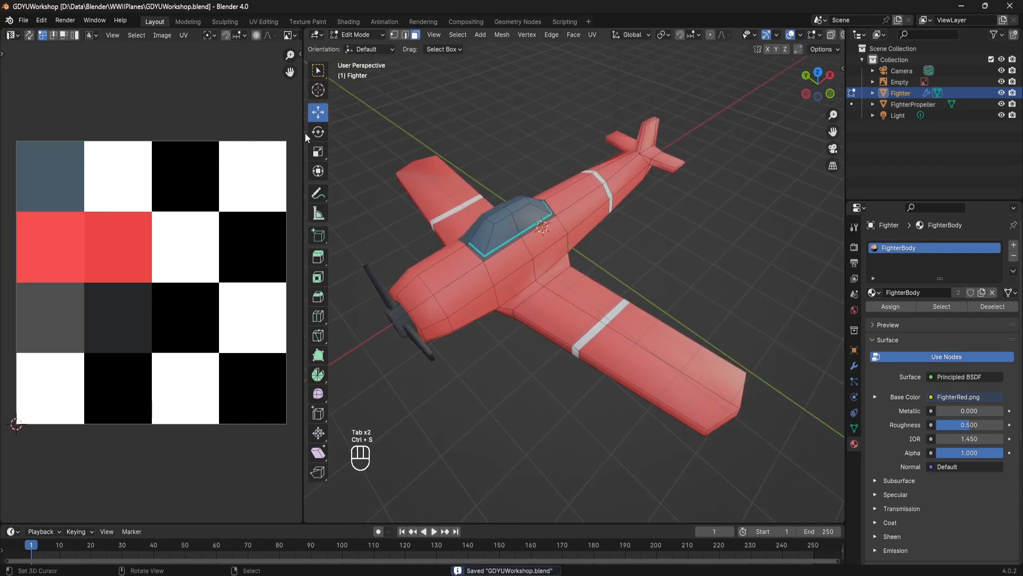
Shrink the UV editor to a narrow strip so the 3D viewport gets most of the space, and save.
left_click_drag(304, 140, 96, 139)
middle_click_drag(422, 188, 518, 157, "shift")
middle_click_drag(518, 175, 408, 239)
key("ctrl+s")
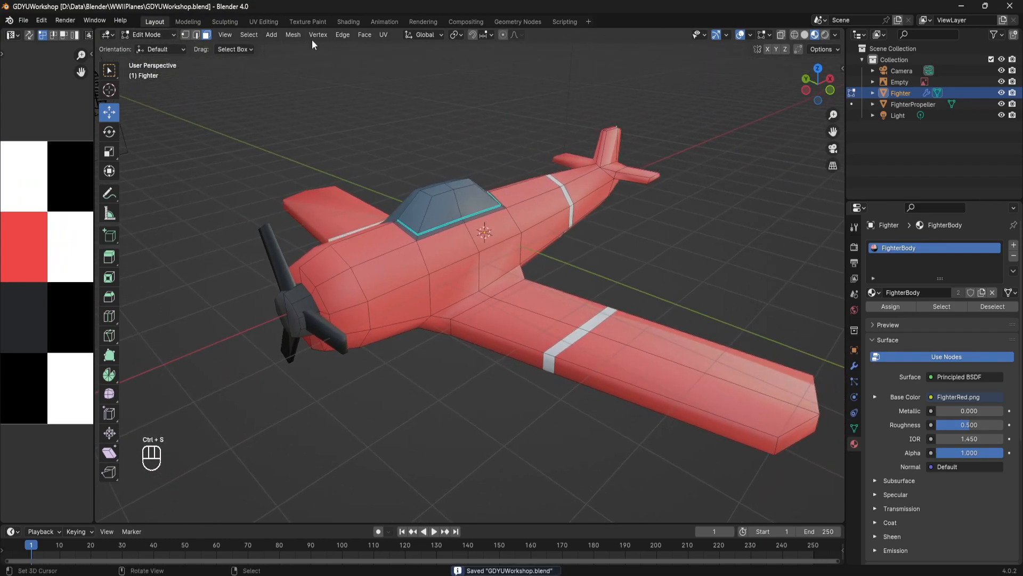
Add a cube to the fighter mesh, scaled down and shifted along Y toward the near wing.
left_click(271, 35)
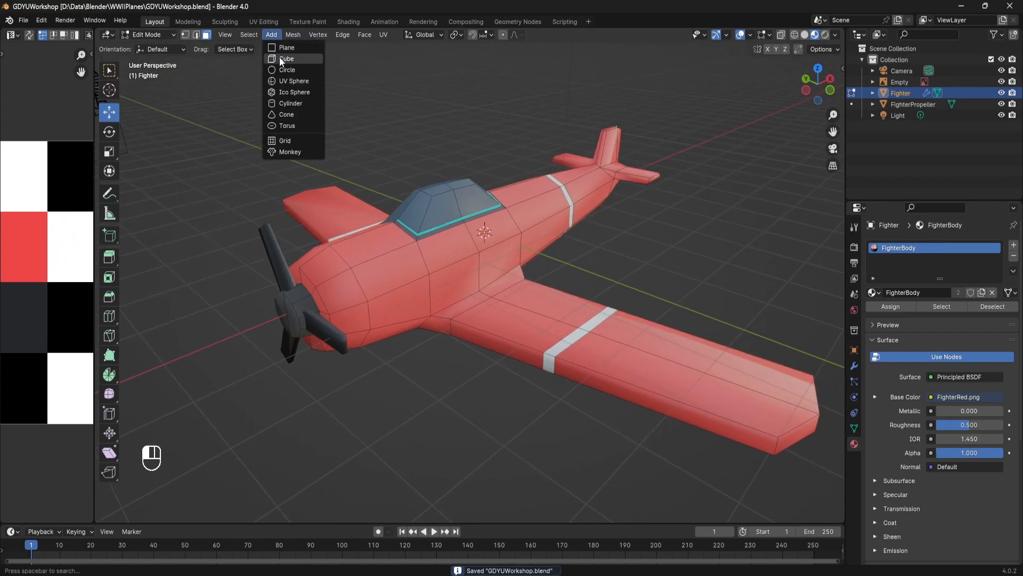
left_click(279, 57)
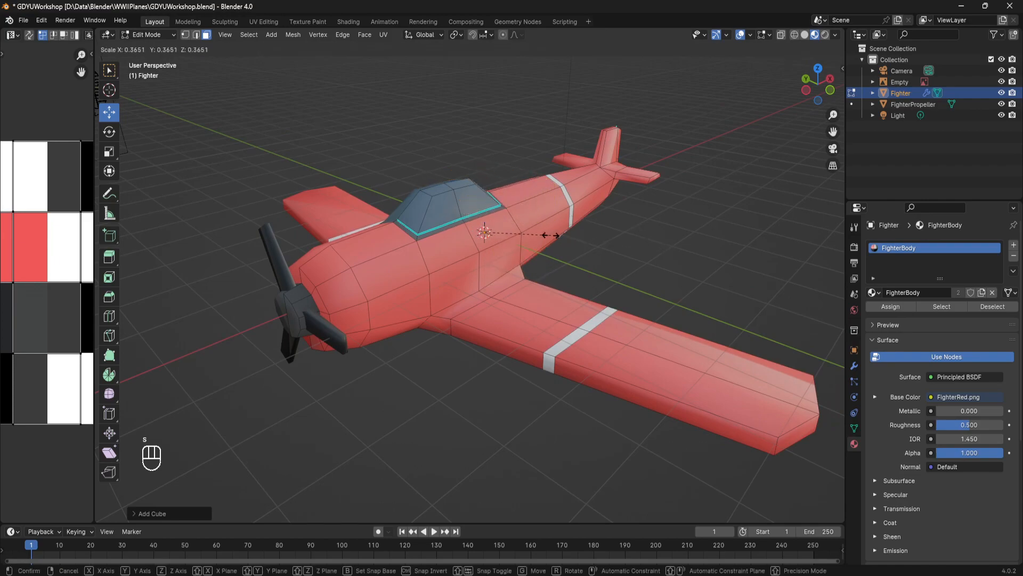
left_click(531, 233)
key("g")
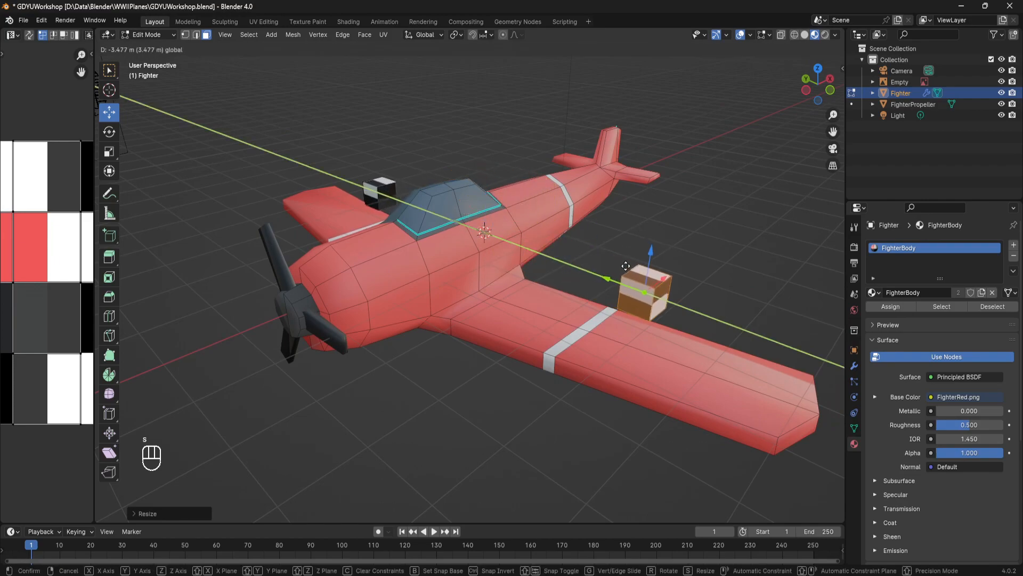
key("x")
left_click(479, 339)
Lower the cube to wing height and reposition it along Y beside the fuselage.
middle_click_drag(480, 339, 531, 191)
left_click_drag(531, 190, 529, 250)
middle_click_drag(529, 250, 693, 323)
key("g")
key("y")
left_click(525, 341)
Scale the cube down in Y and Z only, and adjust its height to match the wing.
key("s")
key("shift+x")
left_click(531, 298)
left_click_drag(511, 289, 511, 301)
middle_click_drag(510, 301, 511, 266)
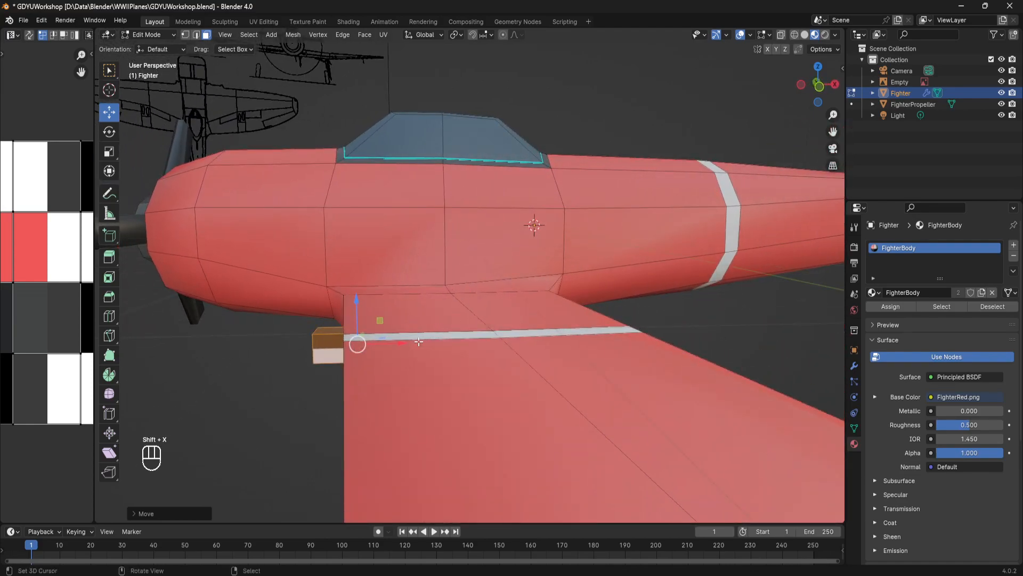
With X-ray on, move the block along X until it is partly embedded in the wing's leading edge.
key("g")
key("x")
key("Return")
key("alt+z")
middle_click_drag(689, 119, 511, 242)
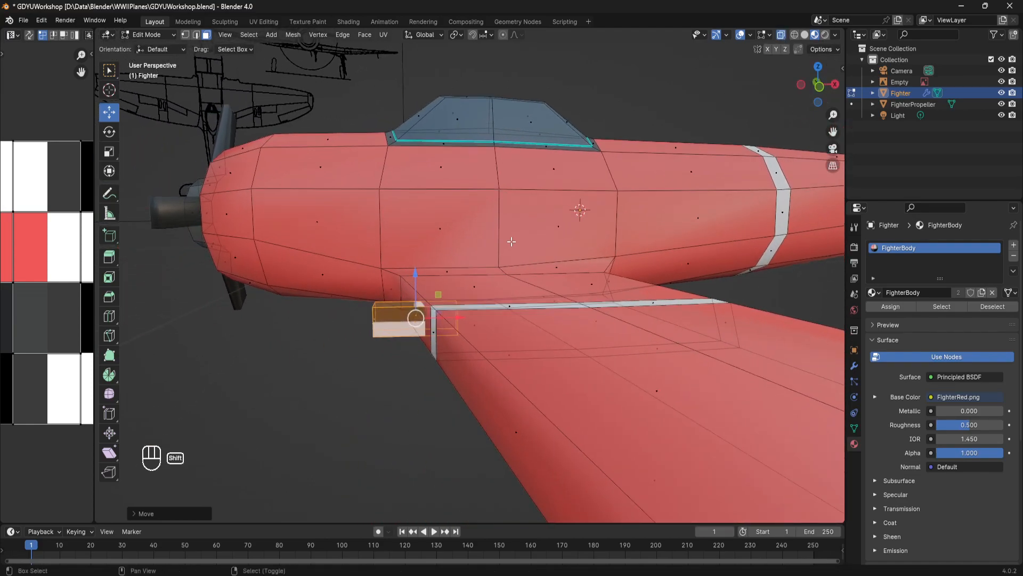
key("g")
key("x")
key("Escape")
key("g")
key("x")
left_click(432, 317)
Try extruding the block's front face forward as a gun barrel, and undo the extrusion.
middle_click_drag(431, 317, 461, 310)
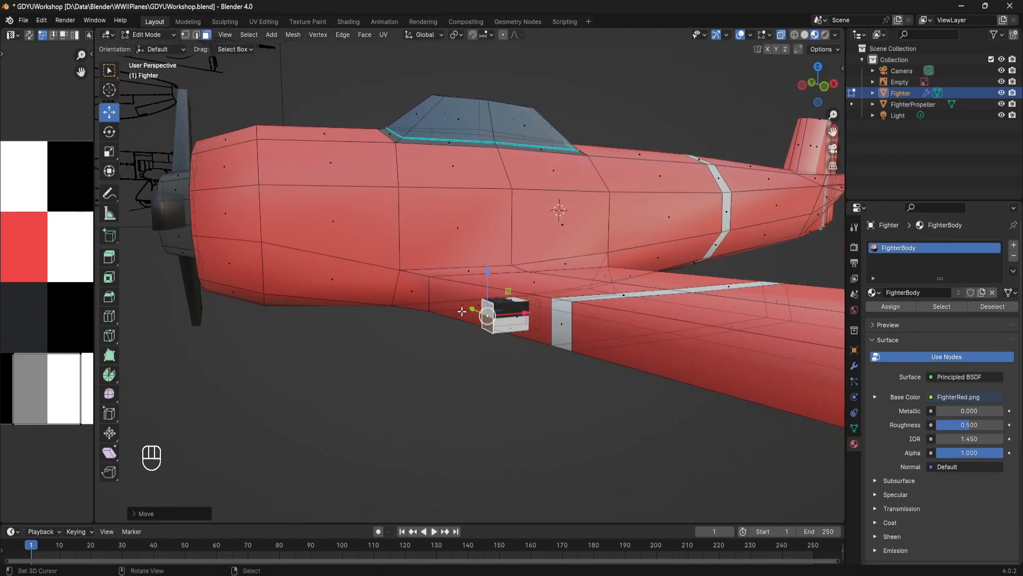
key("e")
left_click(626, 293)
key("s")
left_click(586, 304)
key("e")
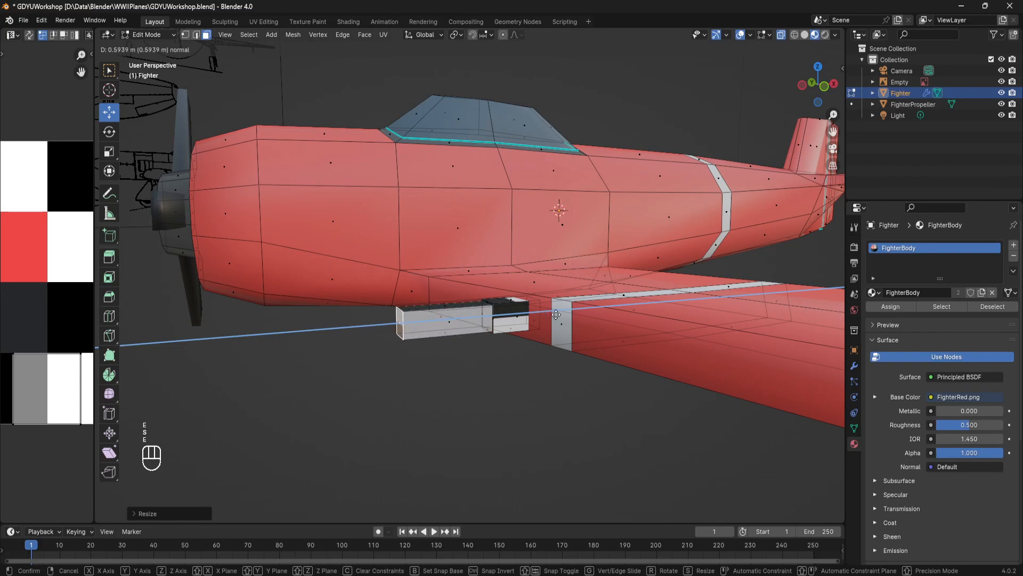
right_click(558, 314)
middle_click_drag(558, 314, 533, 318)
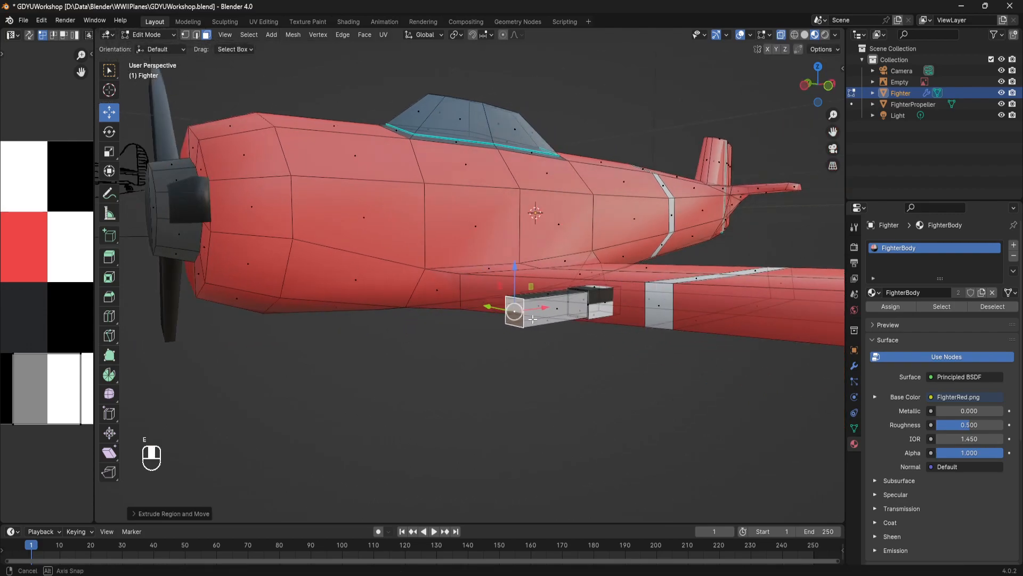
key("ctrl+z")
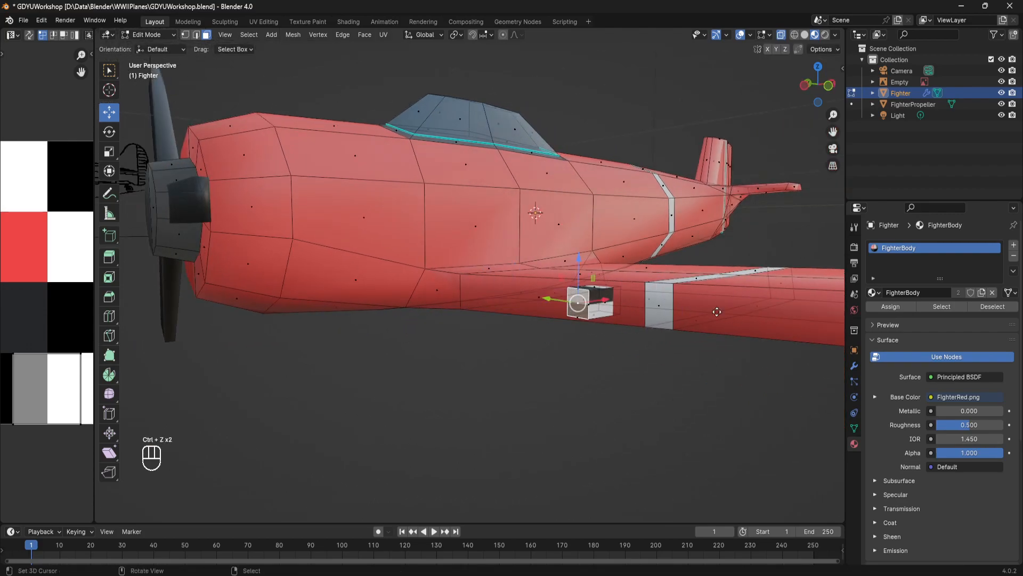
Extrude the block's front face in place, scale it to about 0.59, and extrude it forward as a gun barrel.
key("e")
key("s")
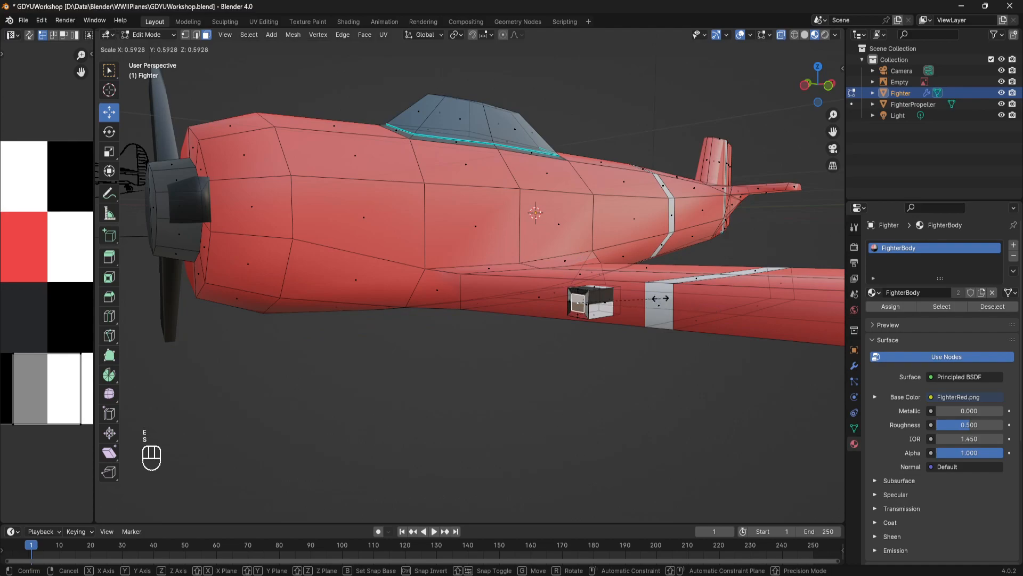
left_click(660, 298)
key("e")
left_click(133, 359)
key("Tab")
middle_click_drag(134, 360, 588, 338)
scroll(599, 350, "down", 3)
Select the whole linked gun, scale it down and reposition it at the wing's leading edge.
key("Tab")
scroll(598, 345, "up", 5)
key("a")
key("l")
middle_click_drag(610, 411, 710, 387)
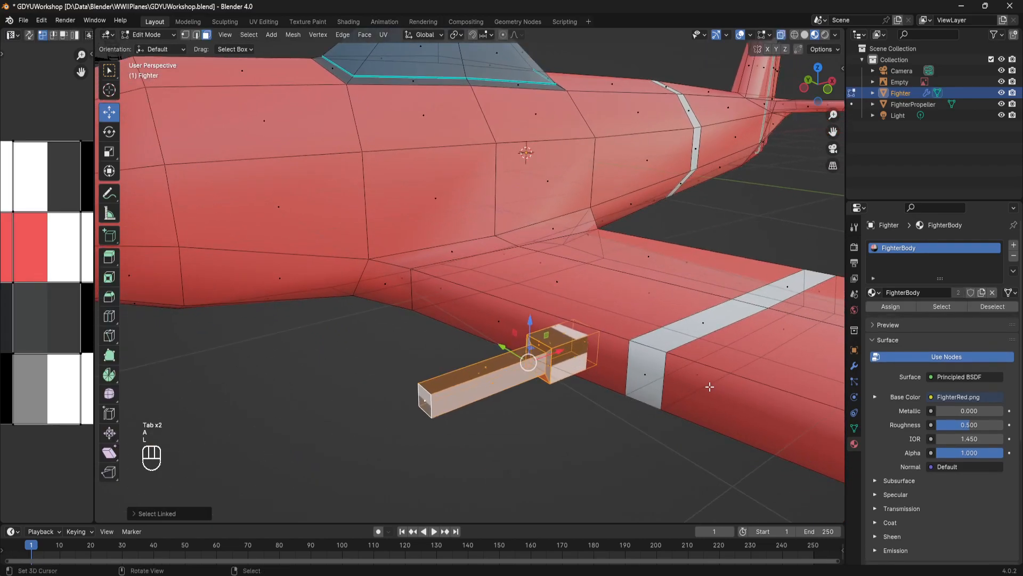
key("s")
left_click(677, 376)
mouse_move(555, 355)
left_mouse_down()
mouse_move(479, 405)
mouse_move(544, 362)
left_mouse_up()
middle_click_drag(544, 362, 525, 343)
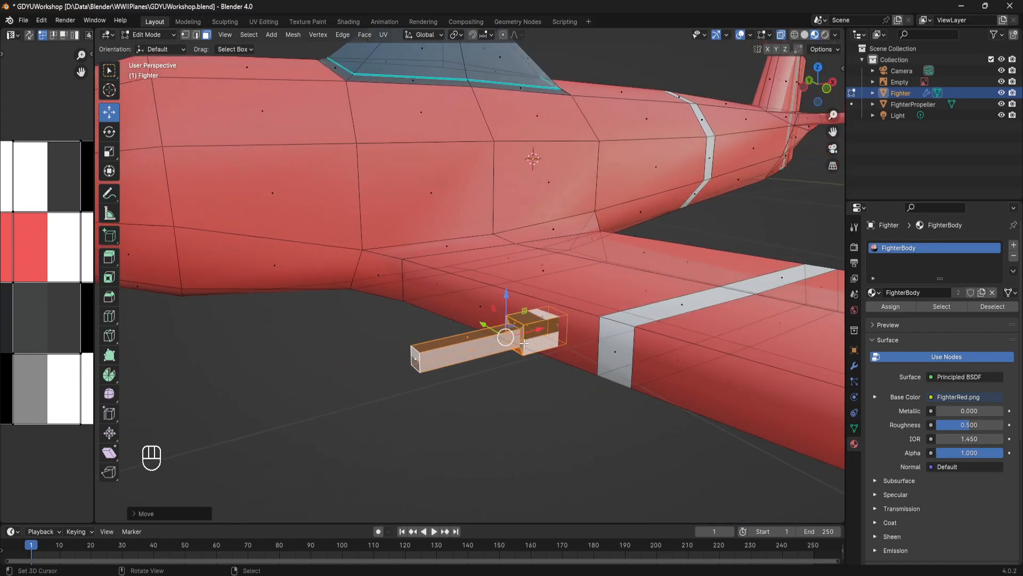
Shift the faces around the barrel's base on the gun block, and clear the selection.
left_click(516, 337)
left_click(509, 332, "shift")
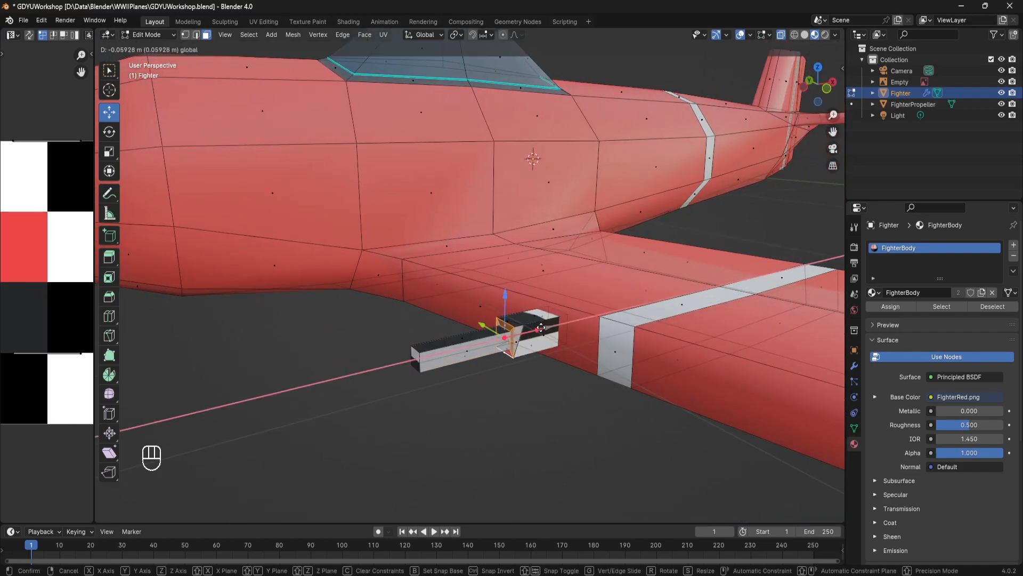
key("a")
key("a")
key("a")
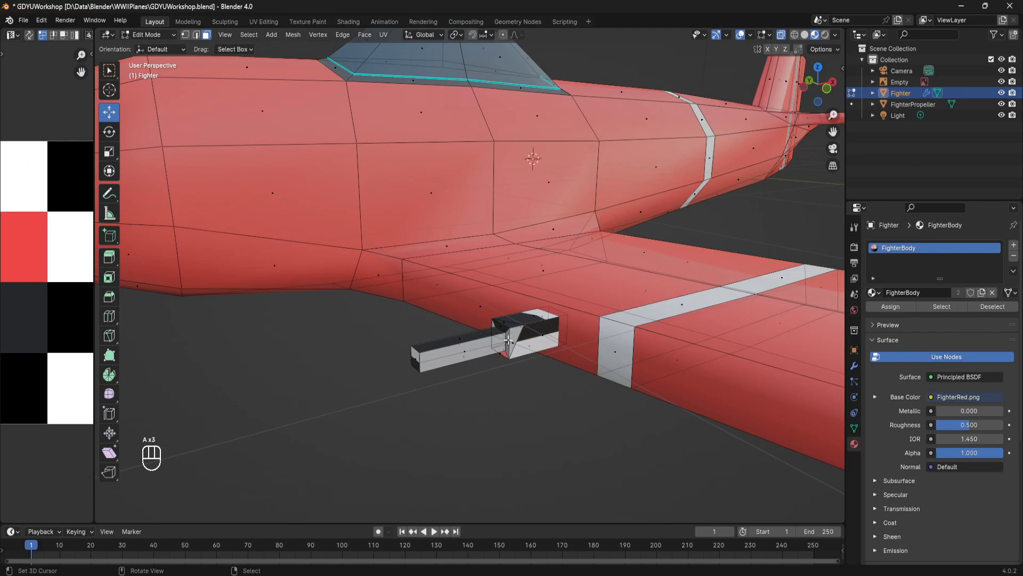
scroll(460, 311, "down", 5)
scroll(483, 318, "up", 6)
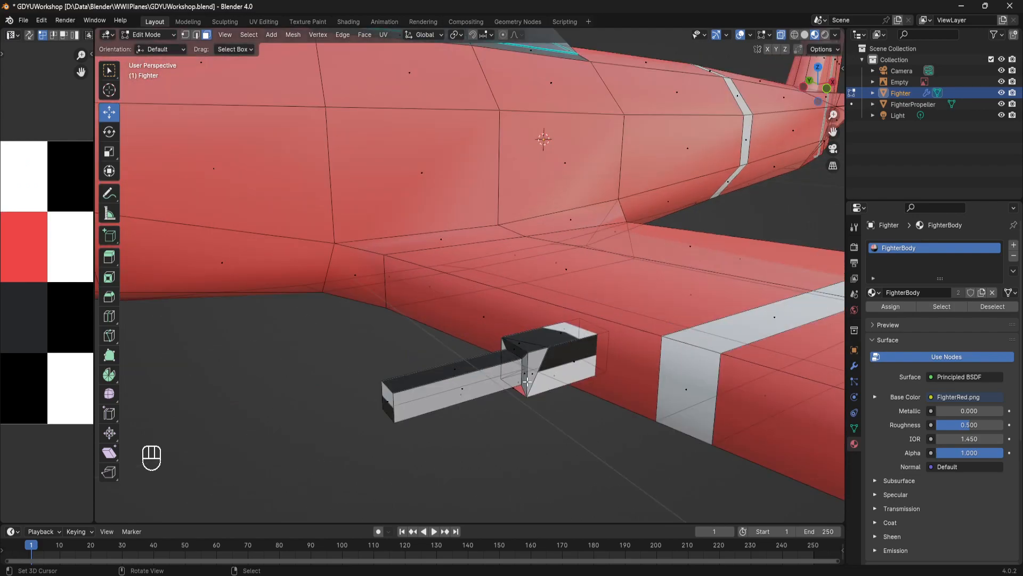
Select the gun as linked geometry, try moving it away from the wing, and undo the move.
scroll(527, 382, "down", 3)
key("l")
scroll(505, 344, "down", 1)
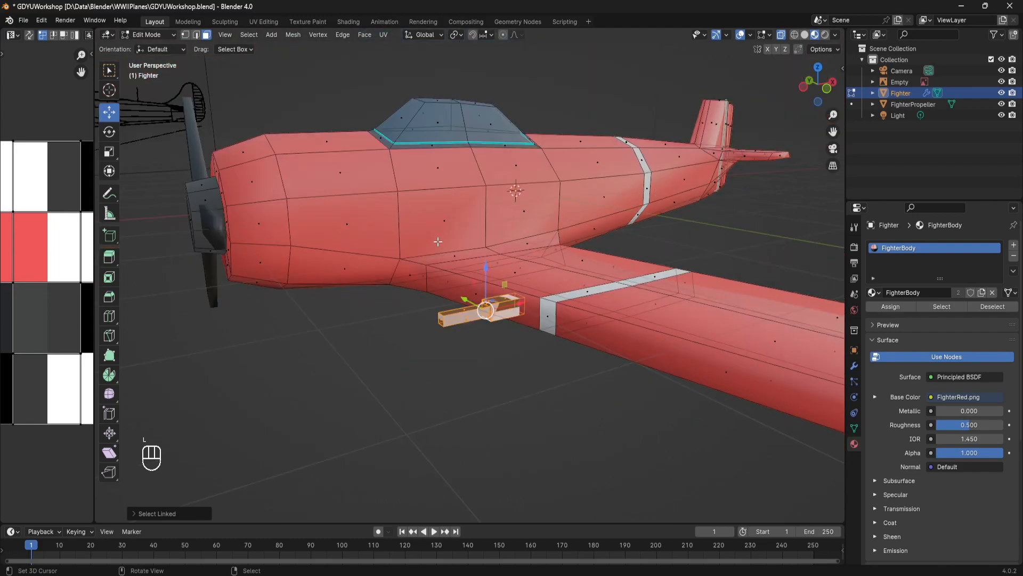
key("l")
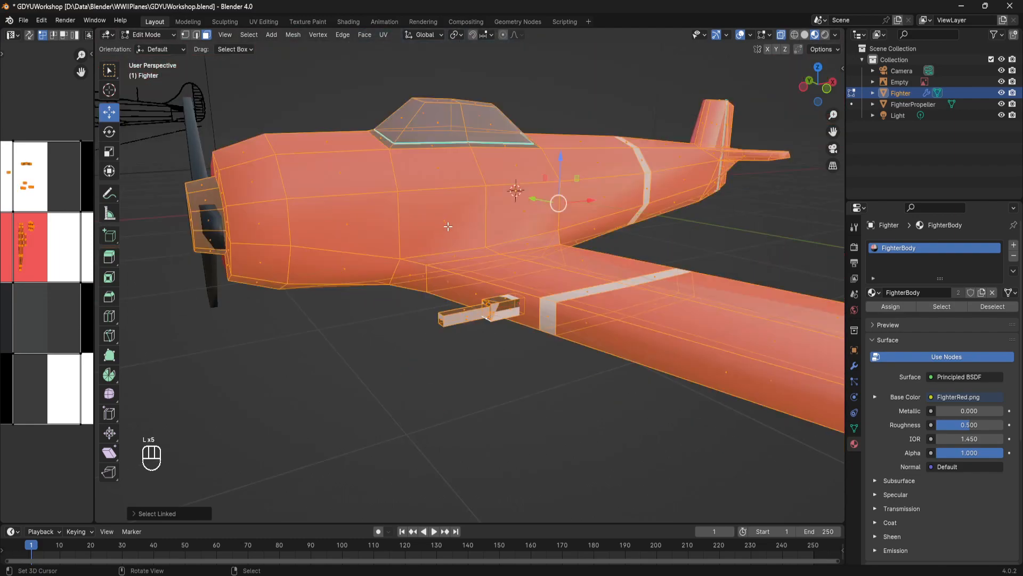
key("alt+a")
key("l")
left_click_drag(527, 298, 381, 321)
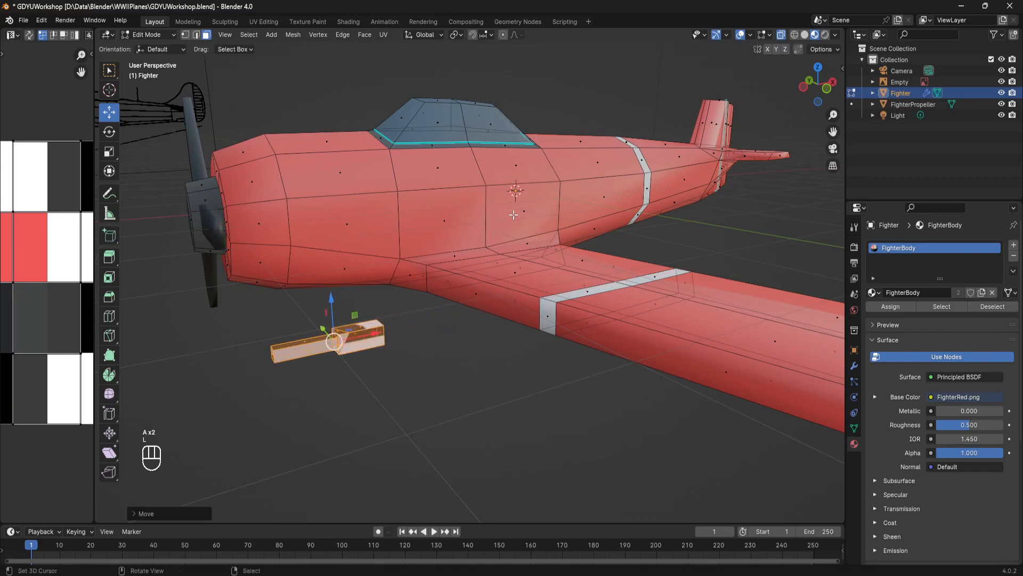
key("ctrl+z")
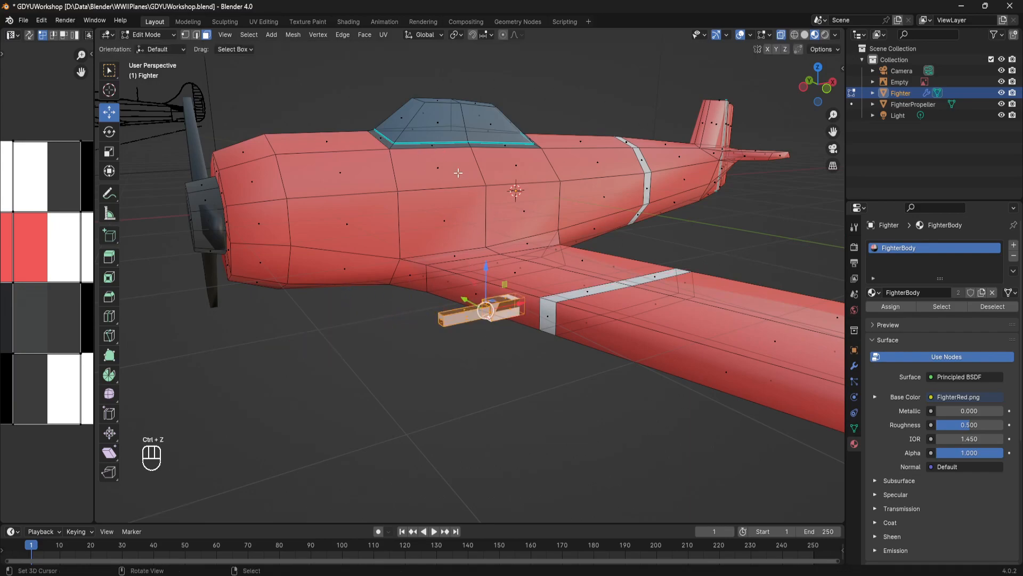
Try selecting and deselecting the fuselage by linked geometry, then select everything and clear the selection.
key("Tab")
key("Tab")
scroll(496, 296, "up", 2)
key("alt+a")
scroll(520, 224, "down", 2)
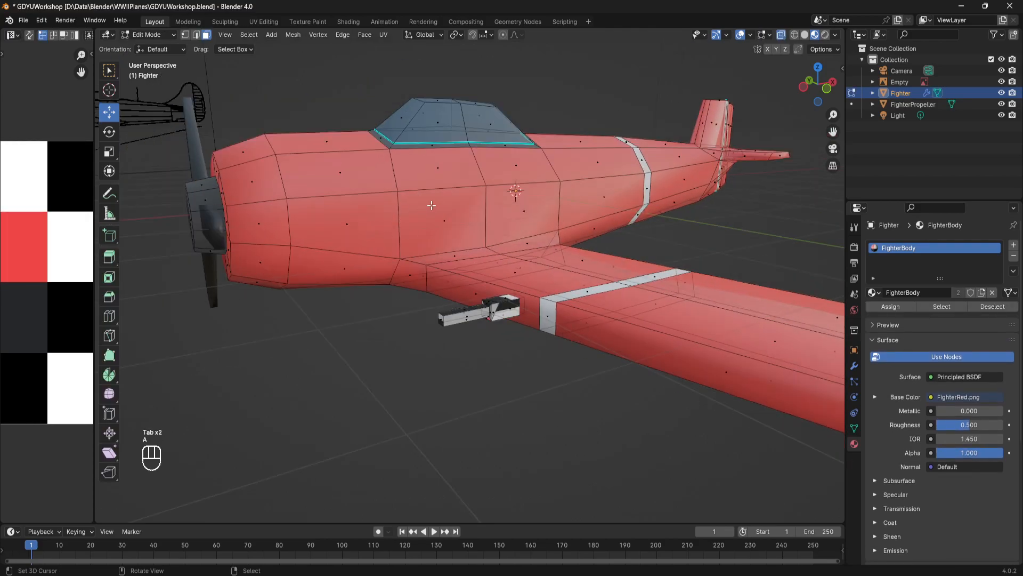
key("l")
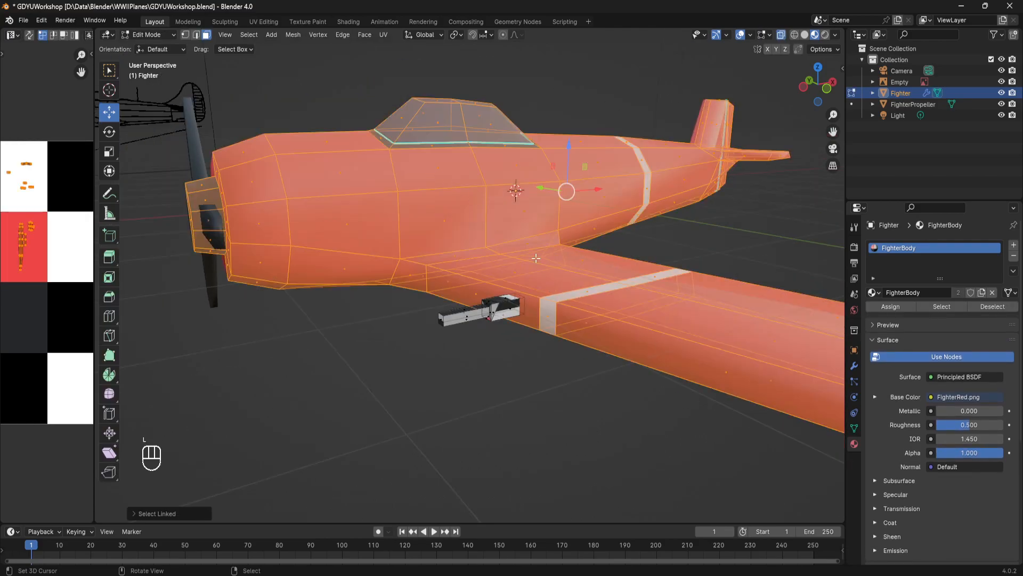
key("shift+l")
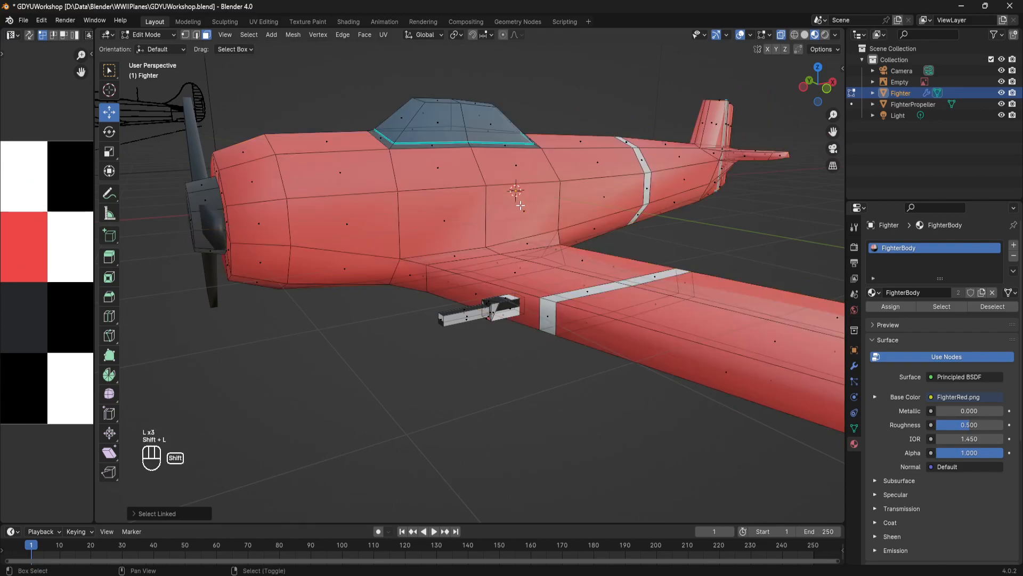
key("l")
key("shift+l")
scroll(460, 307, "up", 1)
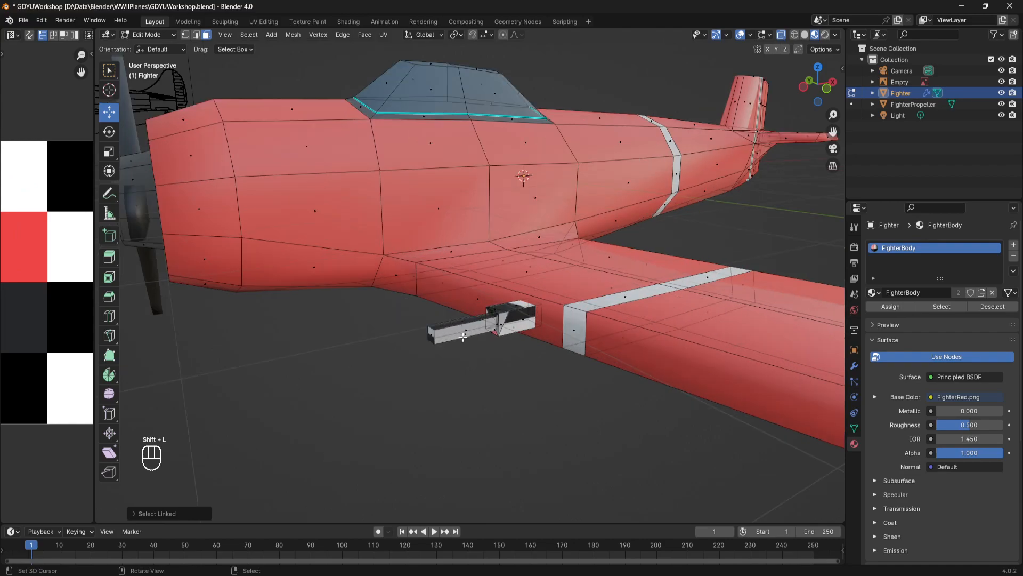
key("a")
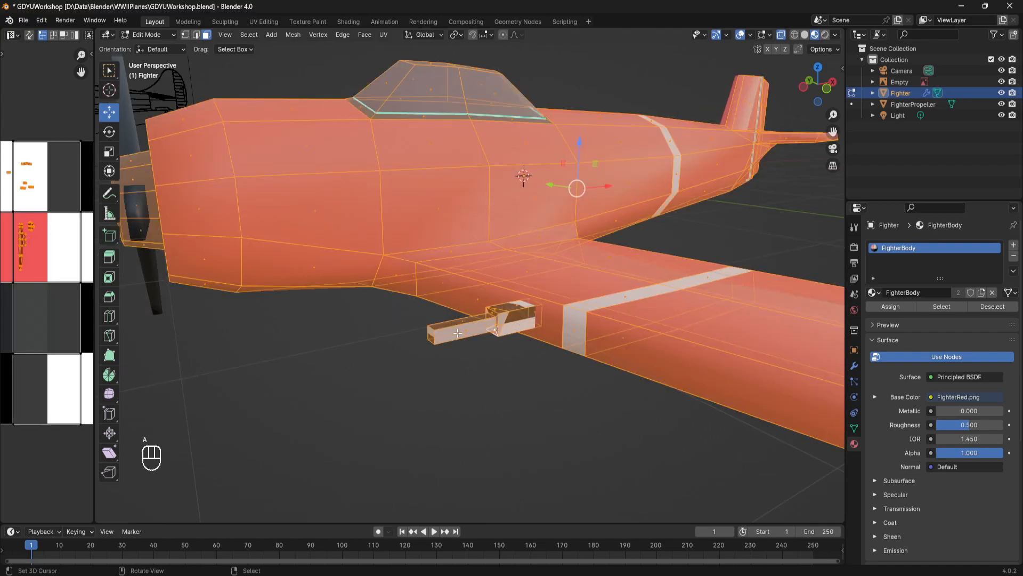
key("a")
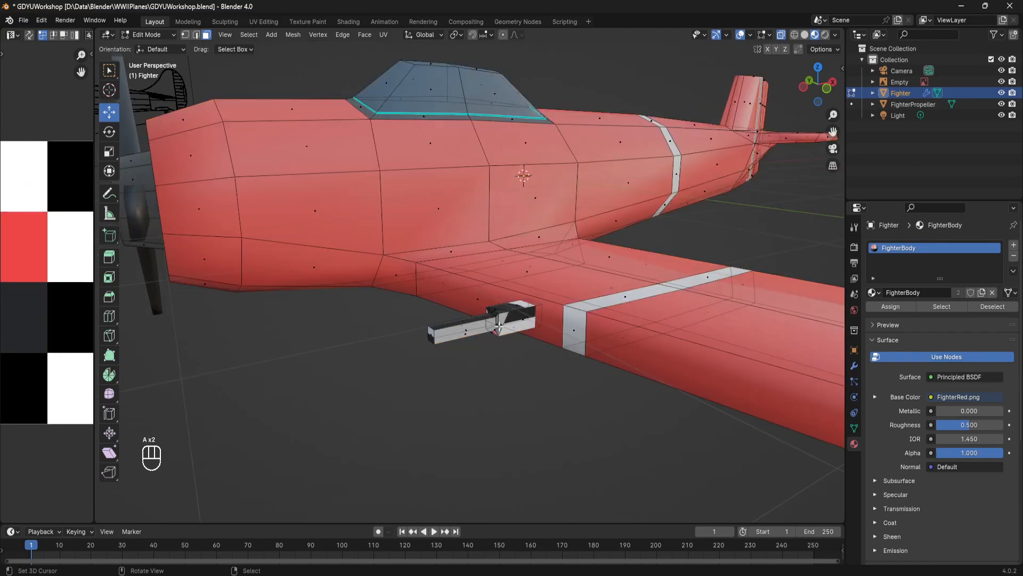
Select the whole linked gun, widen the UV editor, and unwrap the gun with Smart UV Project.
key("l")
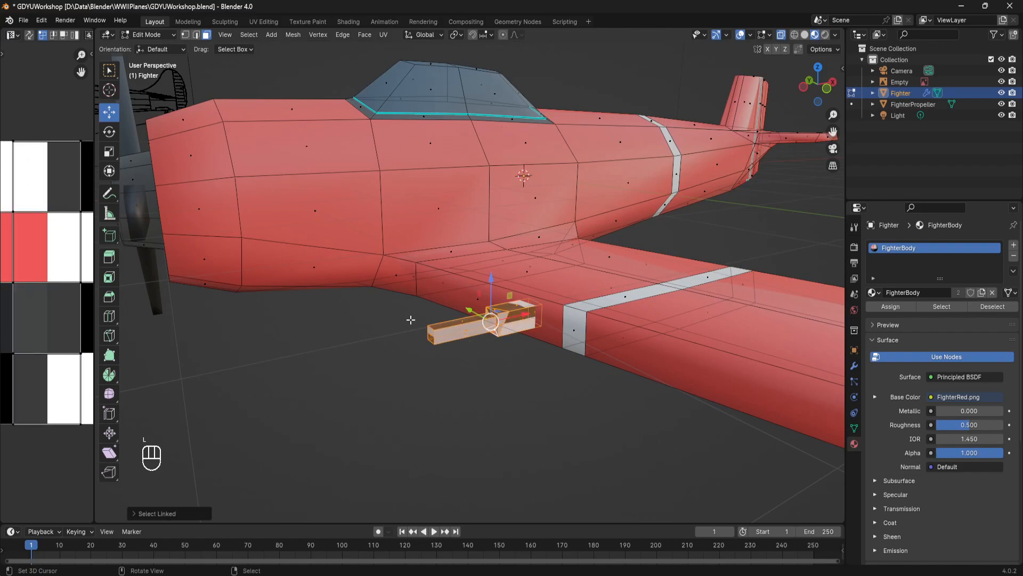
left_click_drag(96, 221, 359, 221)
left_click(651, 34)
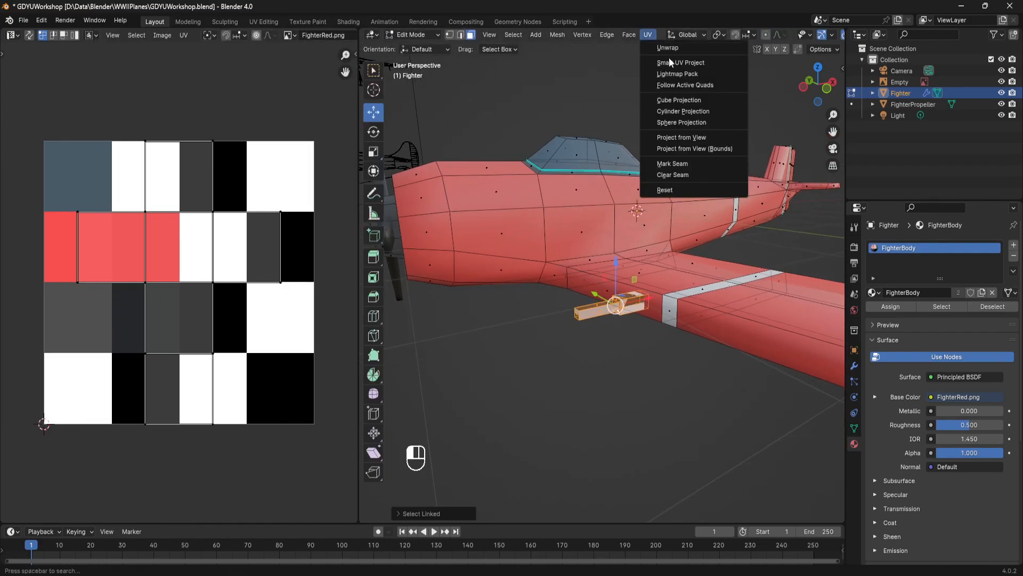
left_click(671, 62)
left_click(669, 163)
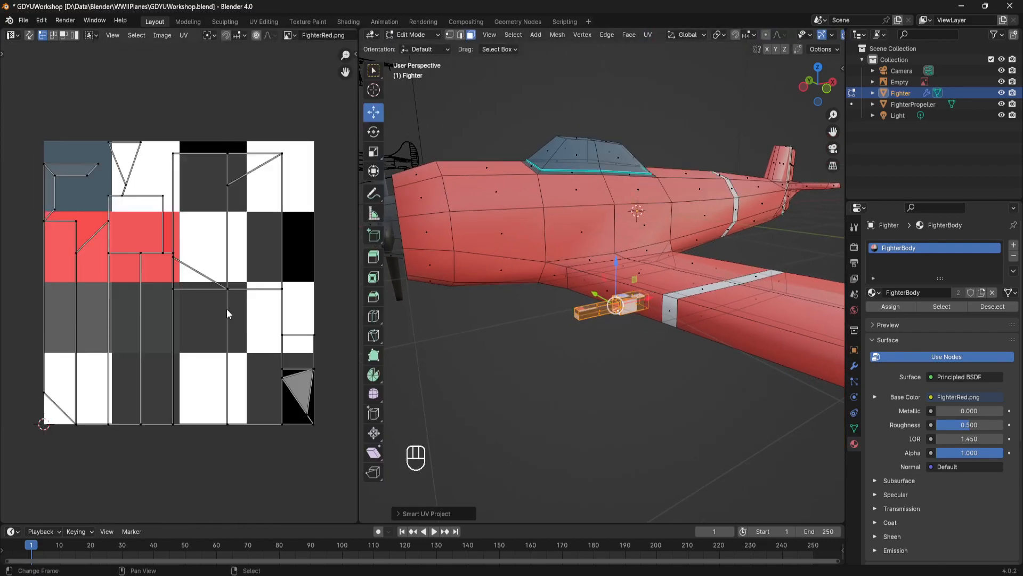
Shrink the gun's unwrapped UVs, fit them inside the dark charcoal square of the palette, and save the file.
key("a")
key("s")
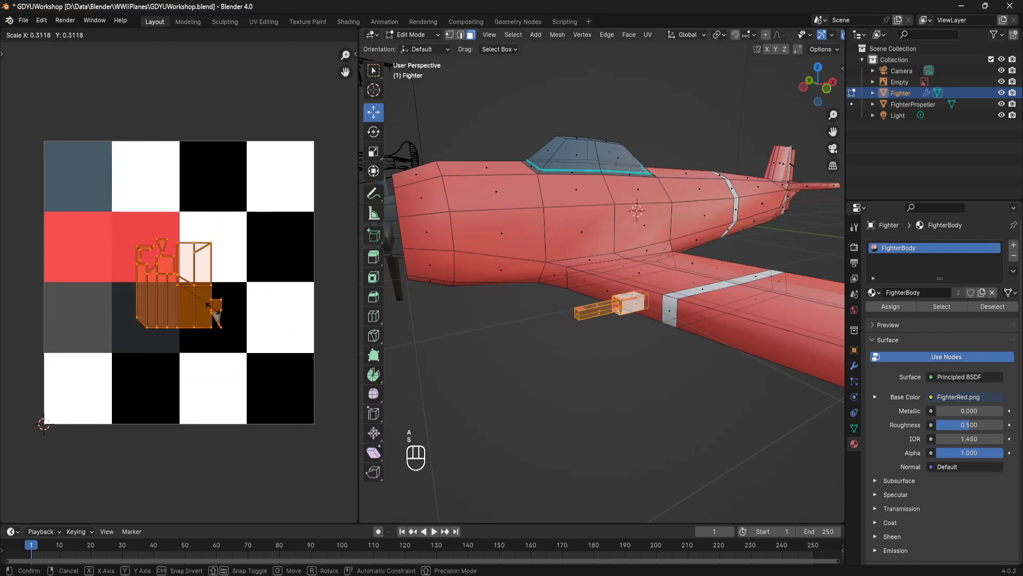
left_click(222, 283)
key("g")
left_click(191, 316)
key("s")
left_click(207, 321)
key("Tab")
key("ctrl+s")
middle_click_drag(503, 295, 496, 323)
key("ctrl+s")
scroll(516, 322, "down", 2)
scroll(587, 327, "up", 5)
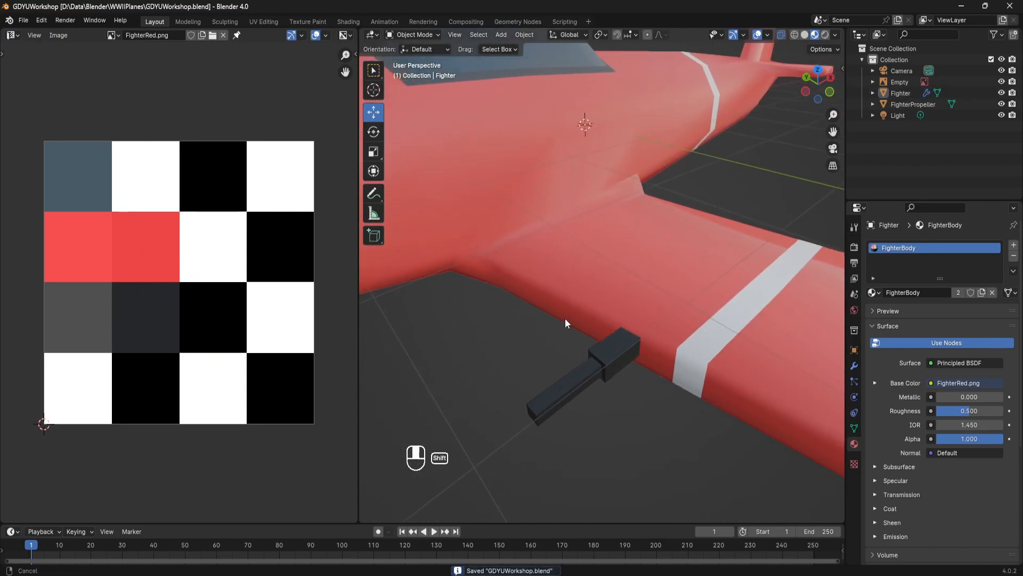
Select the fighter, save the file, and apply Shade Smooth to the object.
left_click(606, 344)
key("Tab")
key("a")
key("Tab")
scroll(609, 353, "down", 4)
key("ctrl+s")
scroll(605, 337, "up", 5)
key("space")
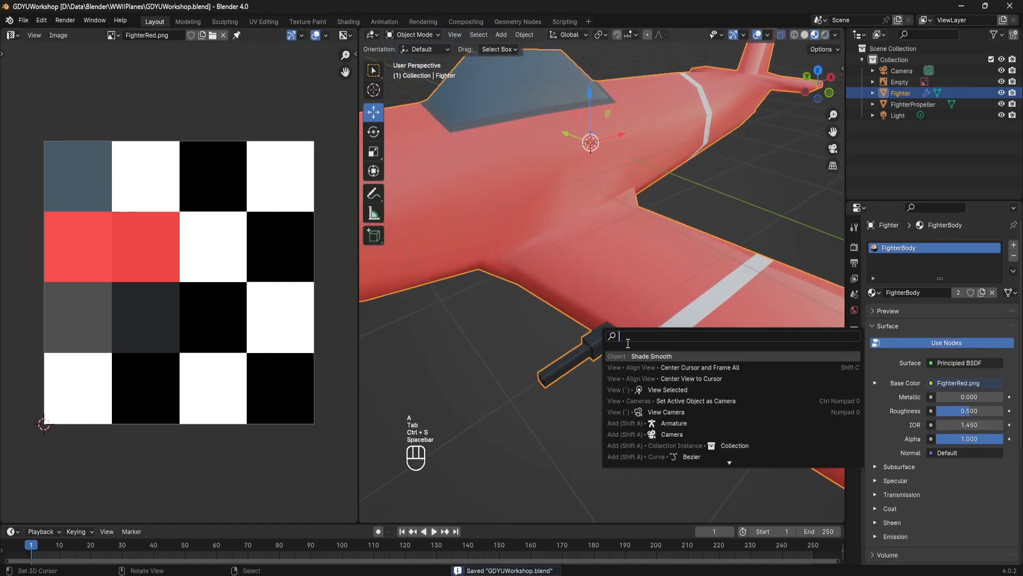
left_click(642, 353)
middle_click_drag(626, 331, 603, 309)
Try moving the extra vertex on the gun block's upper outer edge, and undo the moves.
key("Tab")
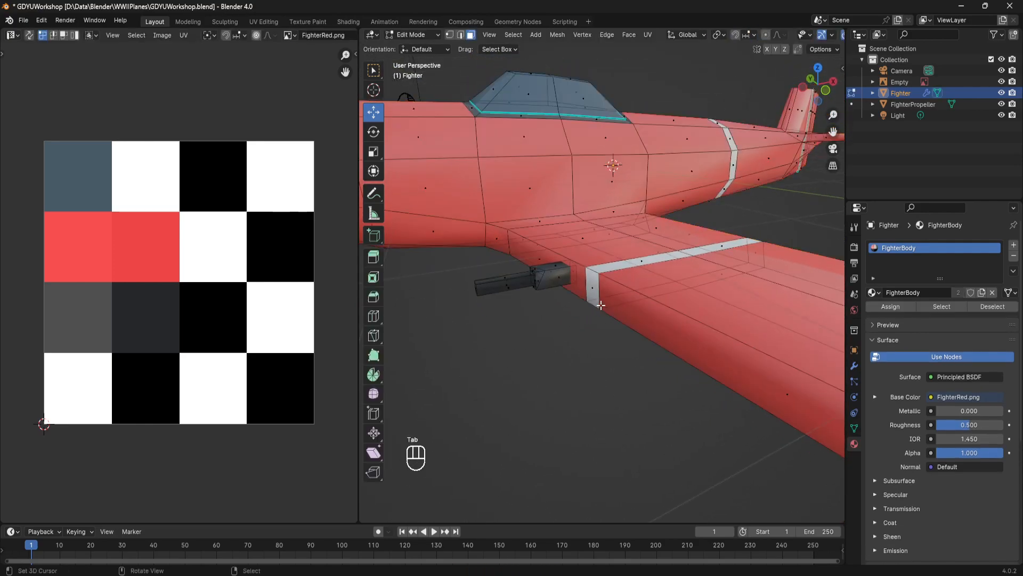
key("Tab")
scroll(586, 298, "up", 6)
key("Tab")
middle_click_drag(593, 294, 625, 301)
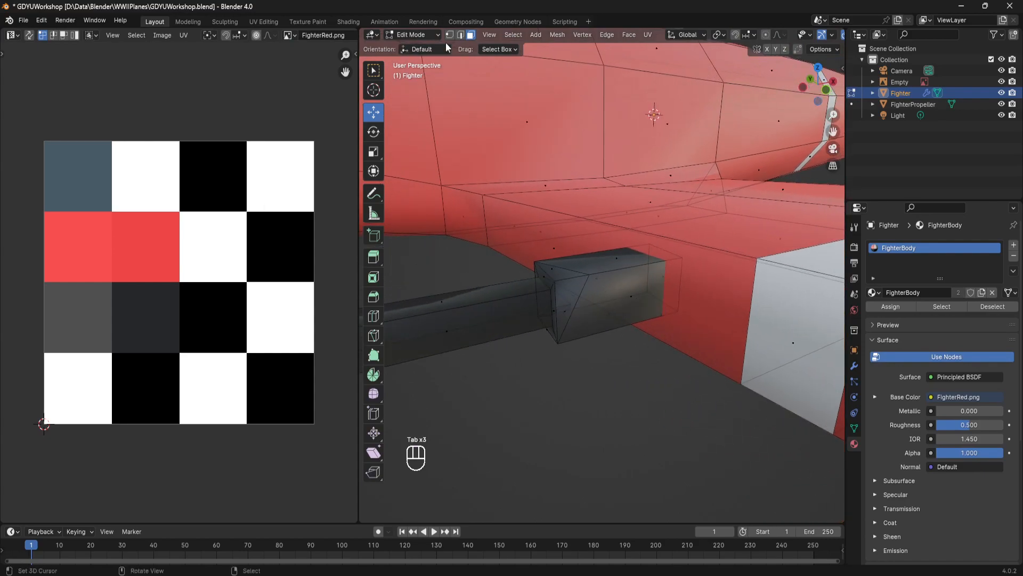
left_click(574, 304)
left_click_drag(588, 304, 595, 285)
right_click(556, 293)
key("ctrl+z")
left_click(593, 286)
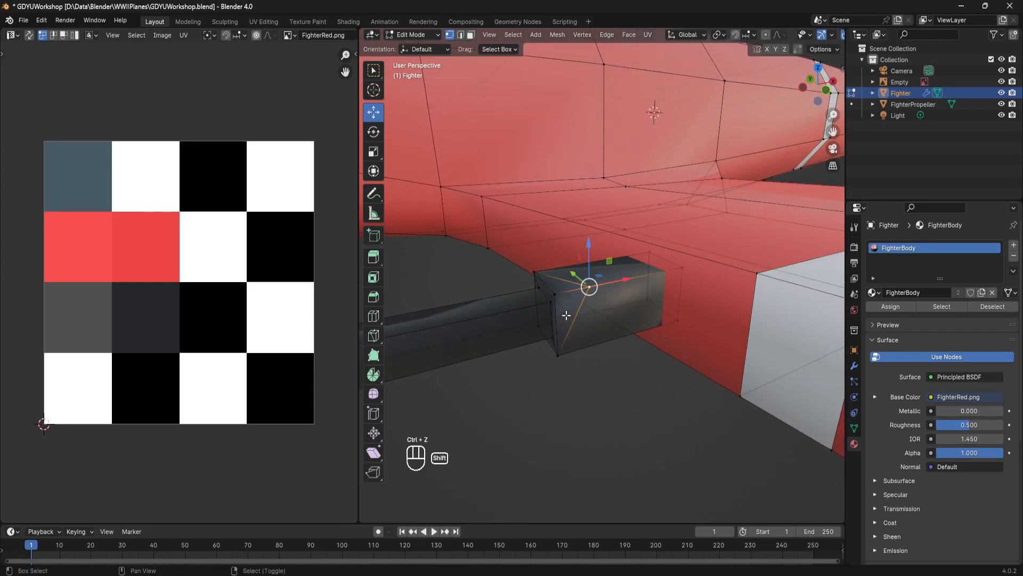
left_click_drag(582, 300, 565, 304)
key("ctrl+z")
Try deleting the extra vertex on the gun block, and undo the deletion.
right_click(592, 289)
key("Delete")
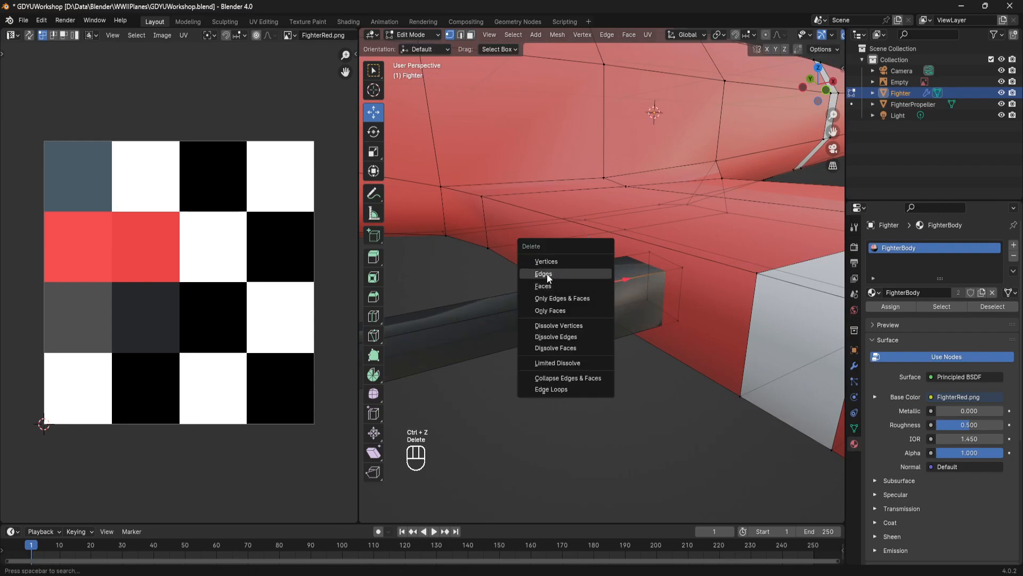
left_click(547, 274)
middle_click_drag(576, 323, 535, 294)
right_click(508, 288)
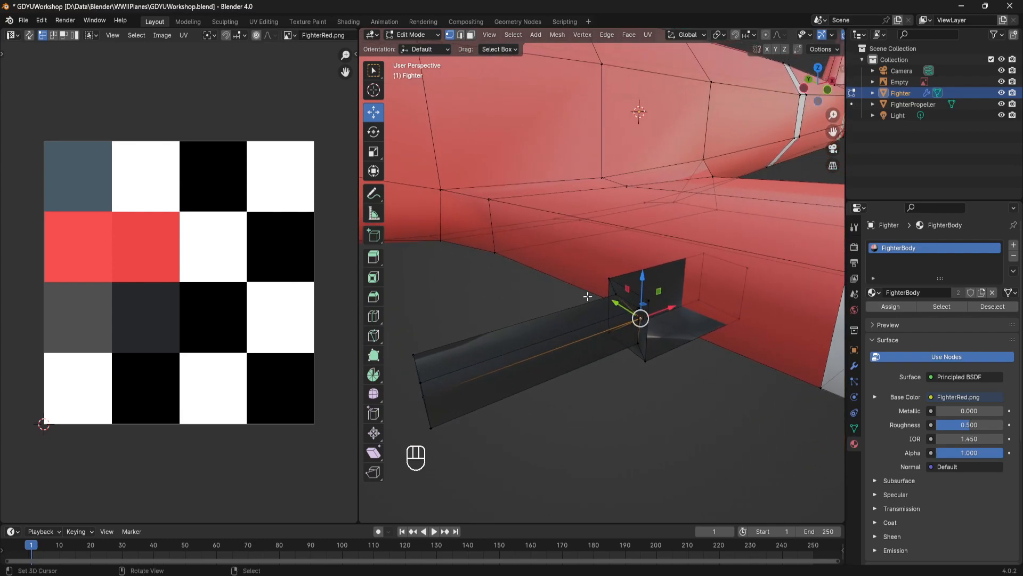
key("ctrl+z")
key("ctrl+z")
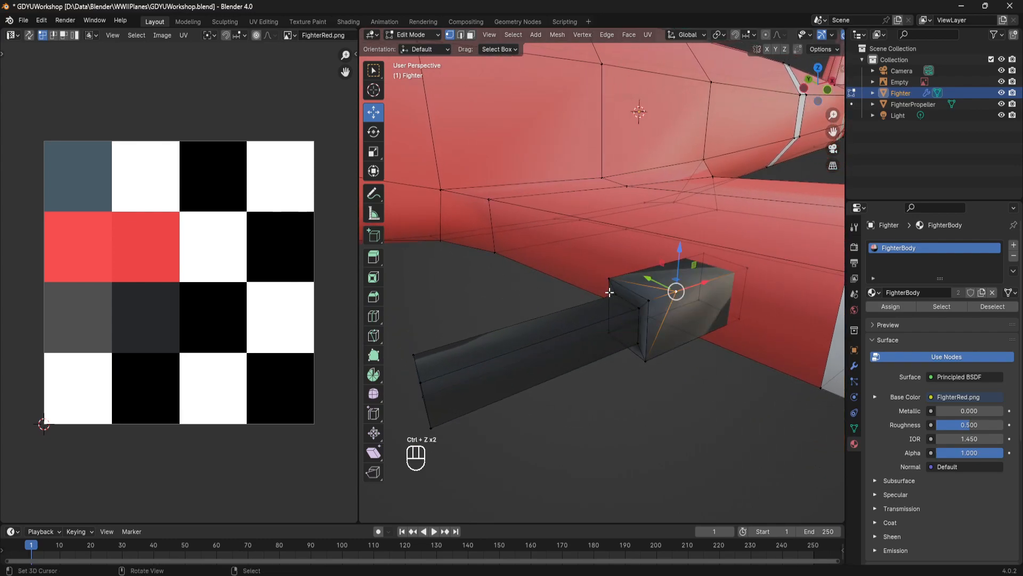
Select the extra vertex on the gun block's upper edge and remove it with Dissolve Vertices.
right_click(651, 316)
middle_click_drag(656, 316, 646, 315)
left_click_drag(618, 310, 589, 315)
right_click(606, 294)
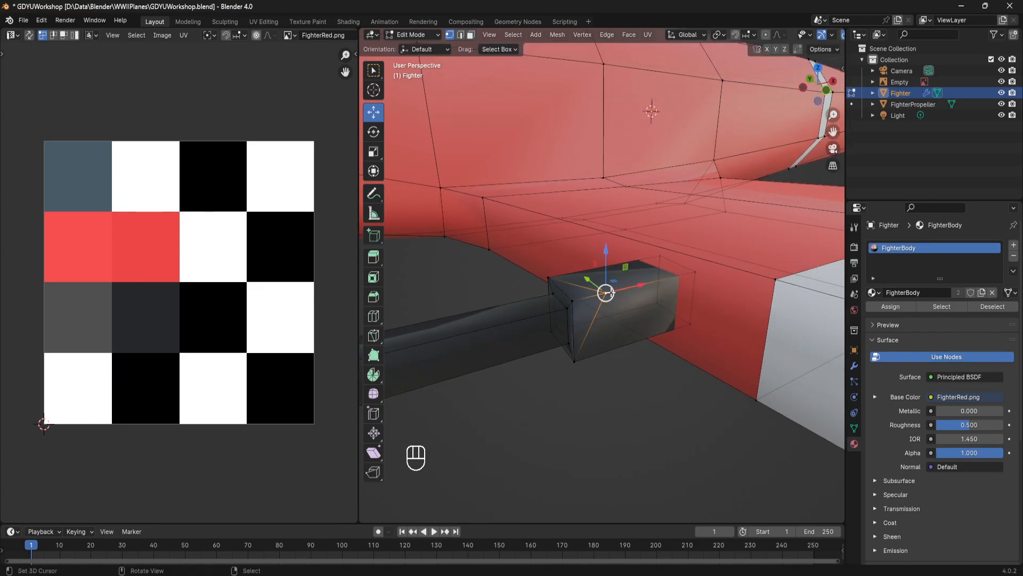
middle_click_drag(607, 293, 629, 291)
right_click(693, 288)
middle_click_drag(710, 289, 699, 292)
scroll(666, 292, "down", 5)
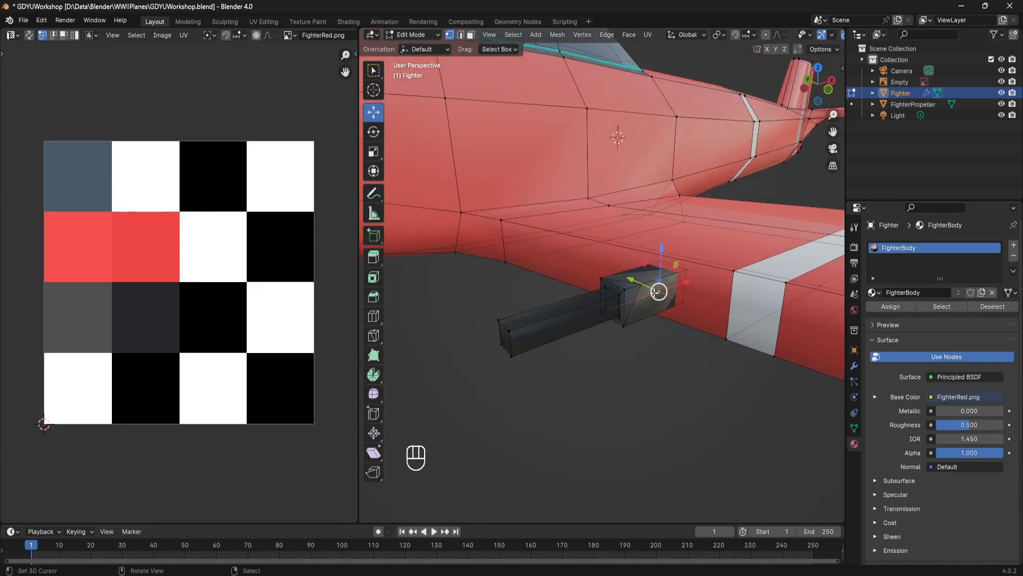
scroll(647, 290, "up", 8)
key("space")
type("dis")
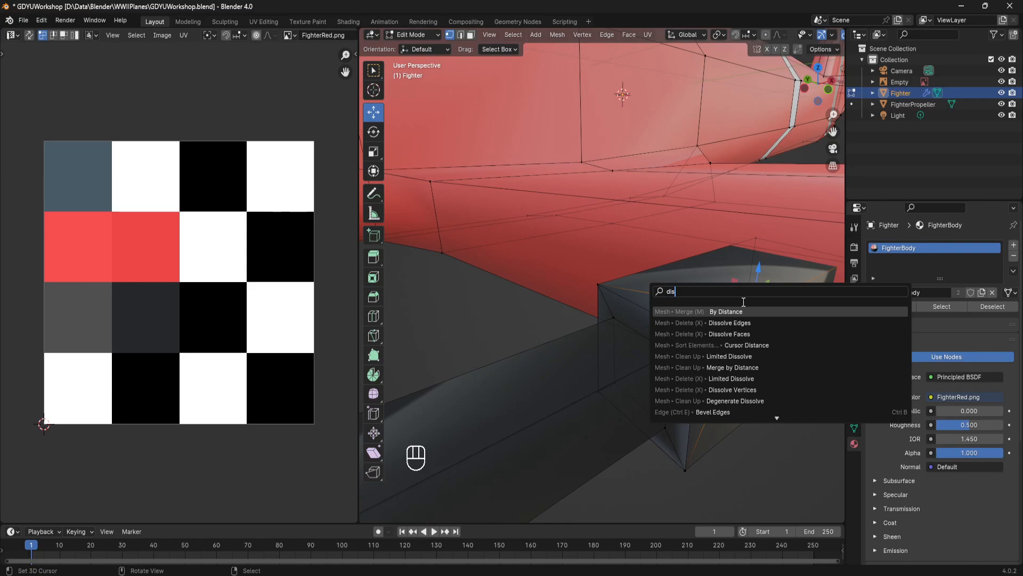
left_click(727, 390)
middle_click_drag(746, 373, 702, 370)
Try the Knife tool on the gun block, and join the front and rear corner vertices along its upper outer edge.
key("Tab")
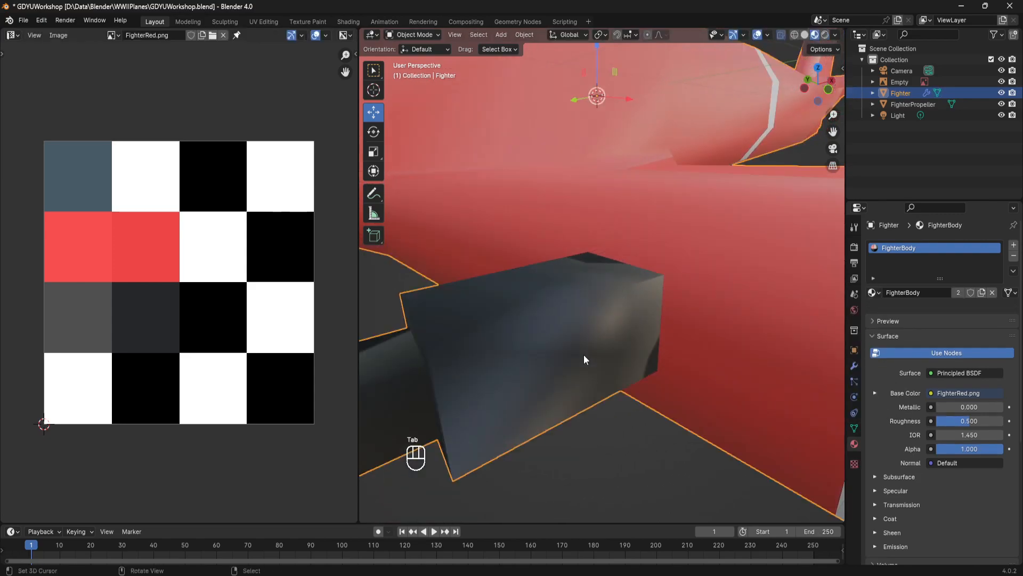
key("Tab")
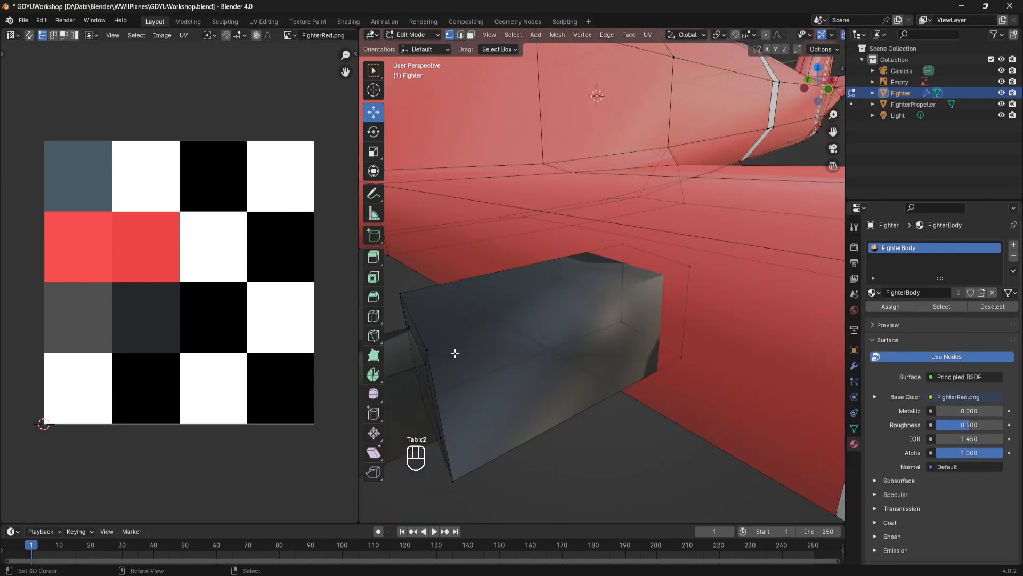
key("a")
key("k")
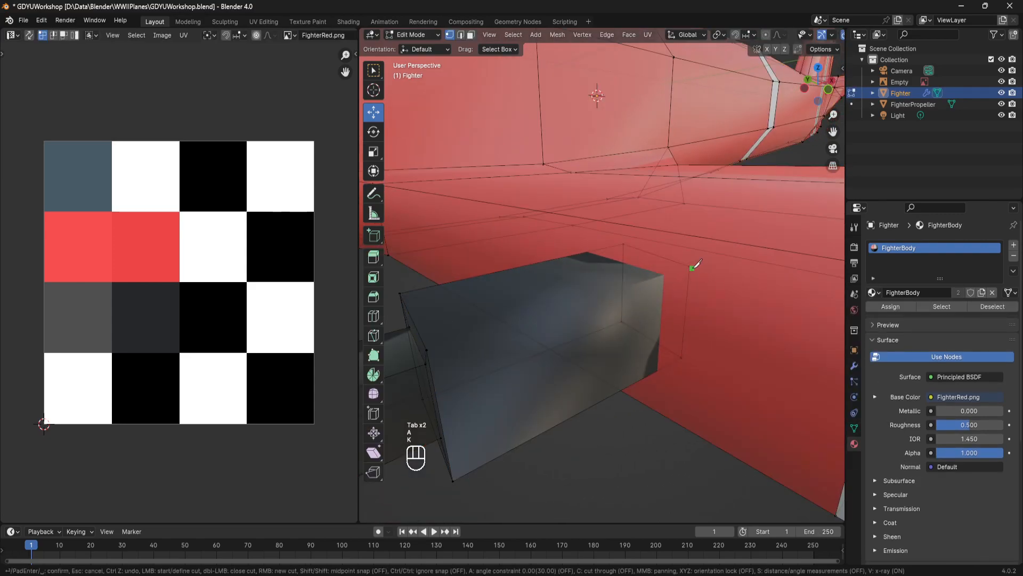
right_click(687, 267)
right_click(422, 346)
right_click(688, 268, "shift")
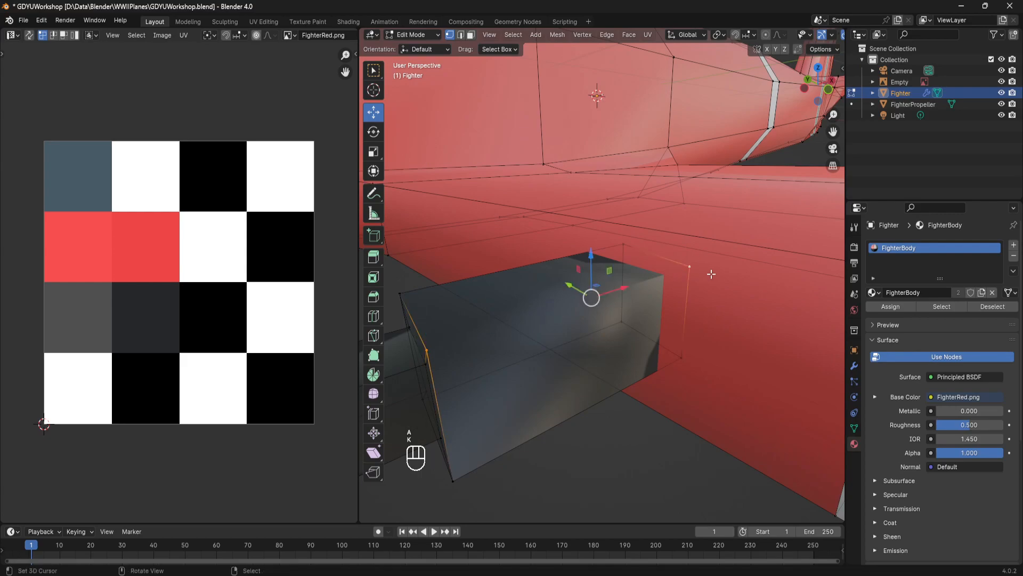
key("a")
scroll(713, 274, "down", 3)
mouse_move(714, 274)
middle_mouse_down()
mouse_move(722, 276)
mouse_move(700, 275)
middle_mouse_up()
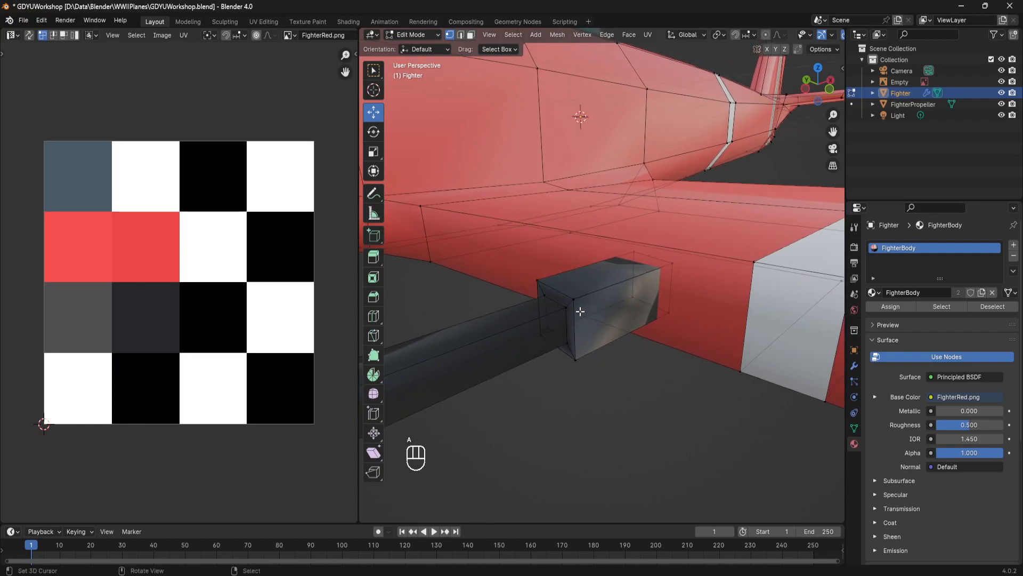
Save the file, apply Shade Smooth to the fighter again, and clear the selection.
key("Tab")
scroll(580, 311, "down", 5)
middle_click_drag(581, 311, 587, 321)
key("ctrl+s")
key("space")
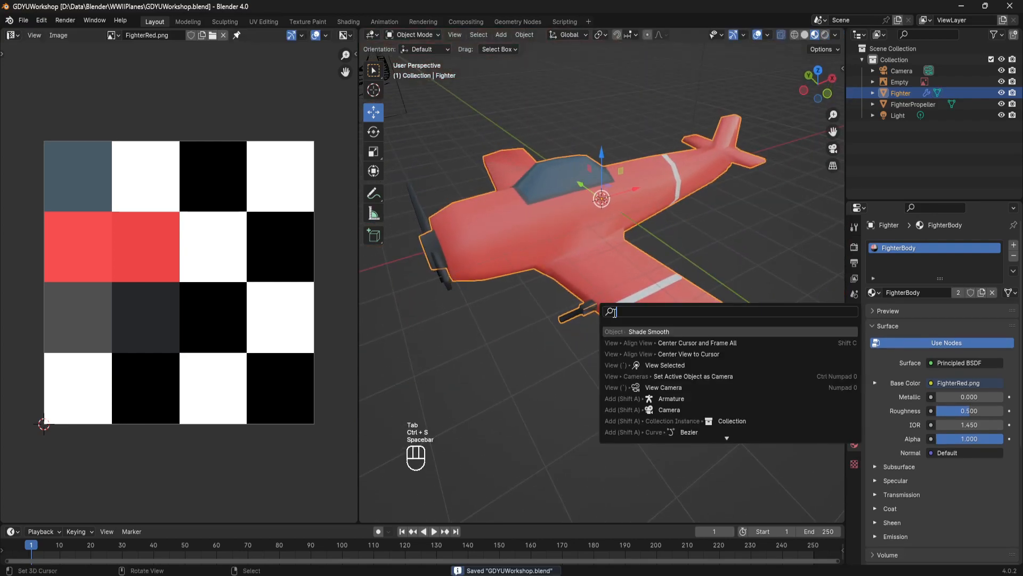
left_click(648, 332)
key("a")
Examine the smoothed shading around the wing gun, canopy and fuselage from several angles.
scroll(667, 262, "up", 2)
middle_click_drag(667, 262, 669, 240)
scroll(638, 265, "up", 5)
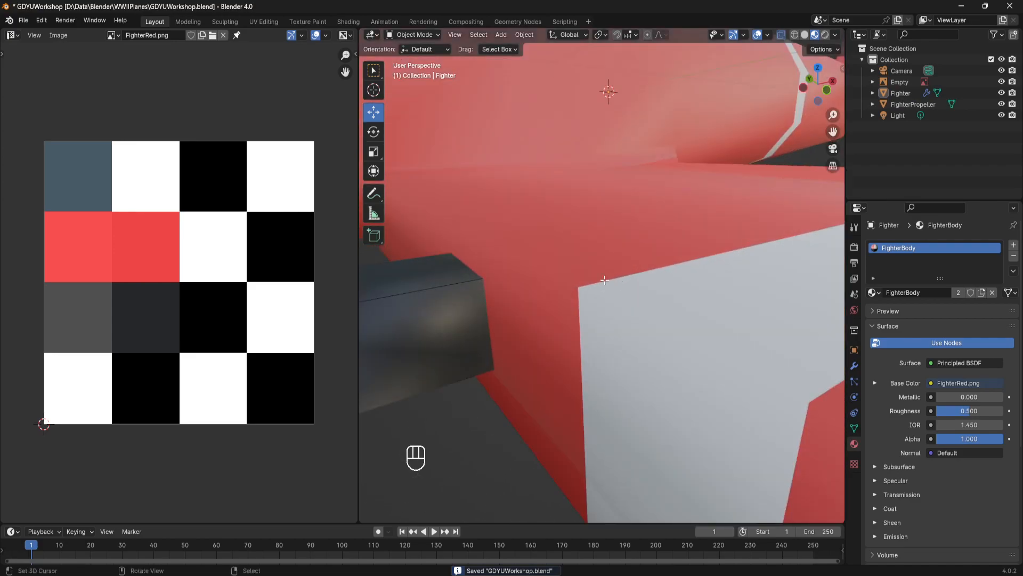
scroll(603, 280, "down", 7)
key("Tab")
key("Tab")
scroll(570, 287, "up", 2)
right_click(562, 289)
scroll(562, 288, "up", 3)
middle_click_drag(562, 289, 560, 310)
scroll(573, 296, "down", 4)
middle_click_drag(561, 310, 585, 379, "shift")
key("Tab")
scroll(585, 369, "up", 1)
key("Tab")
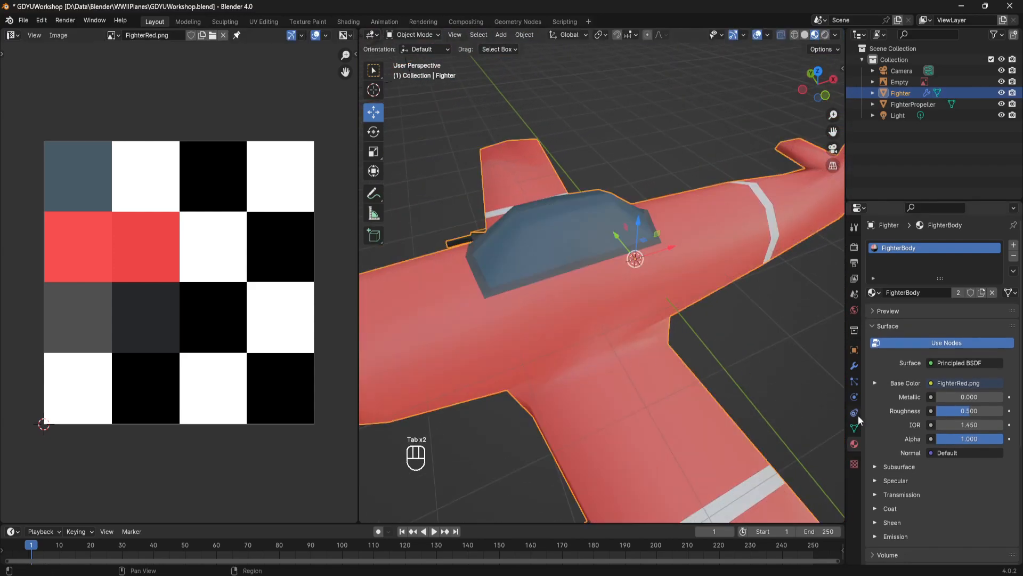
Enable Auto Smooth in the fighter mesh's normals settings and save the file.
left_click(854, 428)
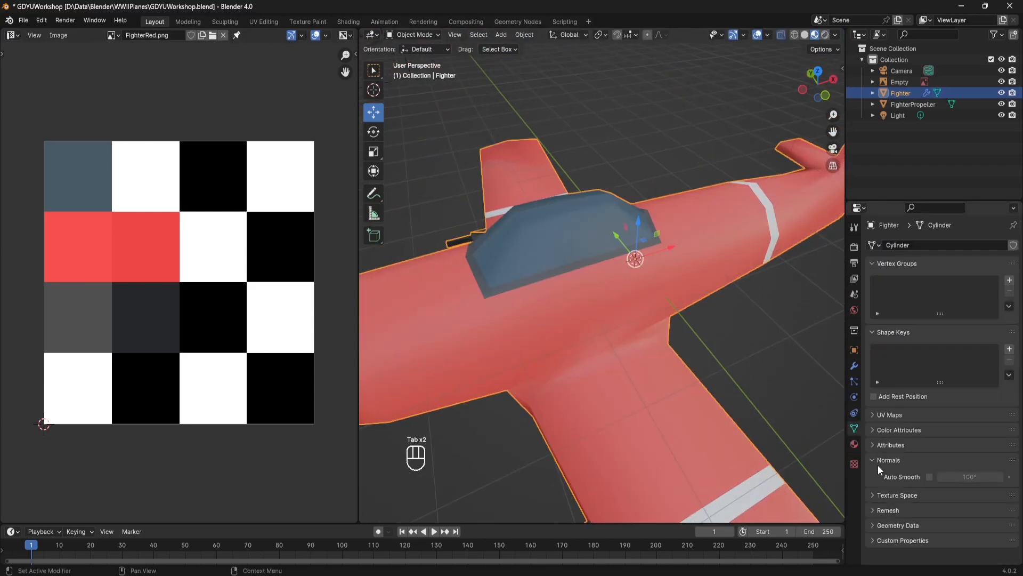
left_click(929, 477)
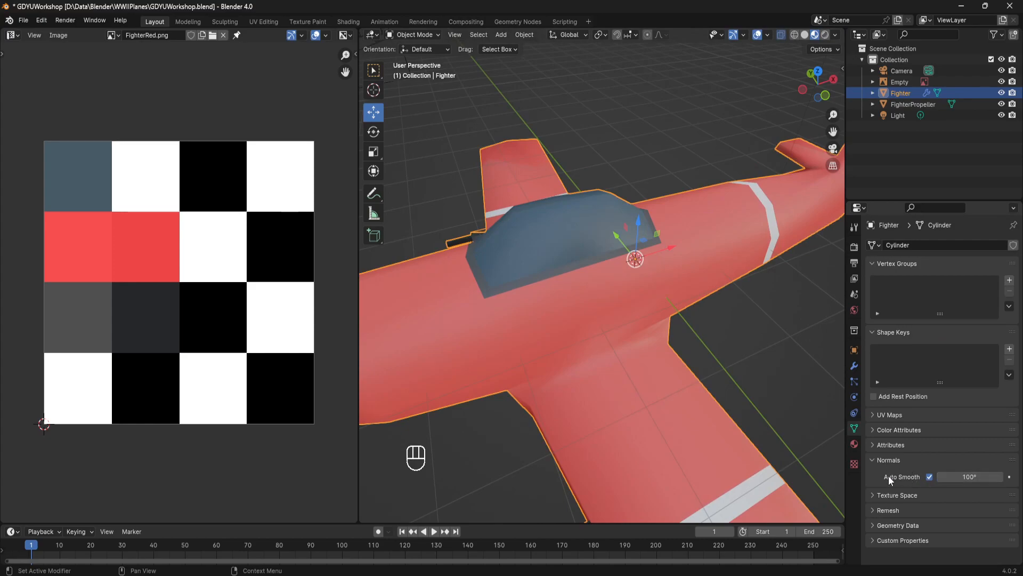
left_click(738, 360)
key("ctrl+s")
key("Tab")
key("Tab")
Box-select the rear vertices of the gun block and delete them, keeping the barrel and its base flange.
scroll(741, 357, "down", 4)
scroll(741, 356, "down", 1)
middle_click_drag(741, 356, 625, 314)
scroll(741, 332, "up", 4)
scroll(627, 236, "down", 5)
middle_click_drag(627, 235, 428, 359)
scroll(575, 370, "up", 5)
left_click(574, 361)
right_click(542, 386)
key("Tab")
middle_click_drag(542, 387, 509, 380)
middle_click_drag(503, 380, 567, 366, "shift")
scroll(571, 372, "up", 1)
key("b")
left_click_drag(607, 392, 570, 312)
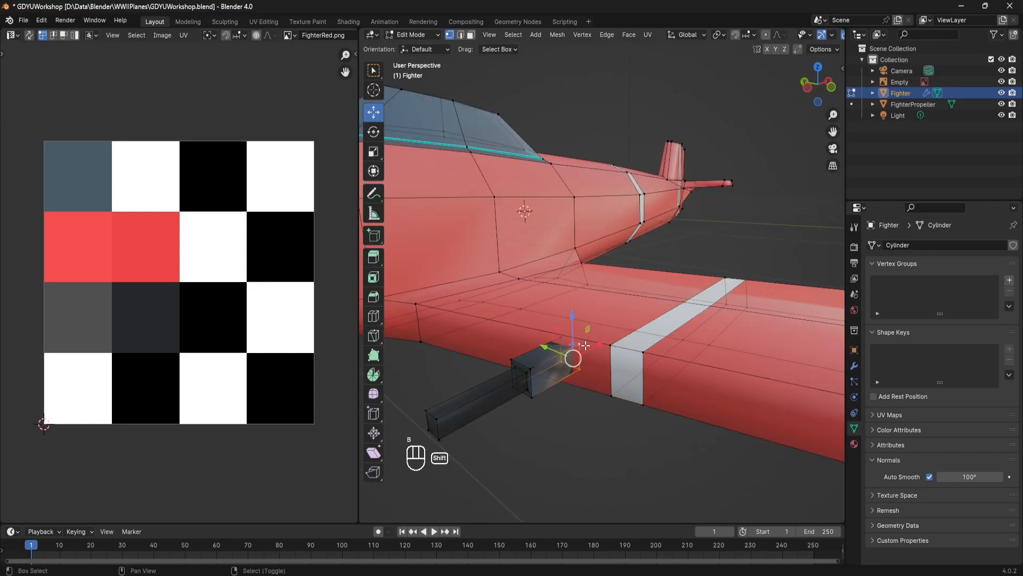
key("Delete")
left_click(619, 351)
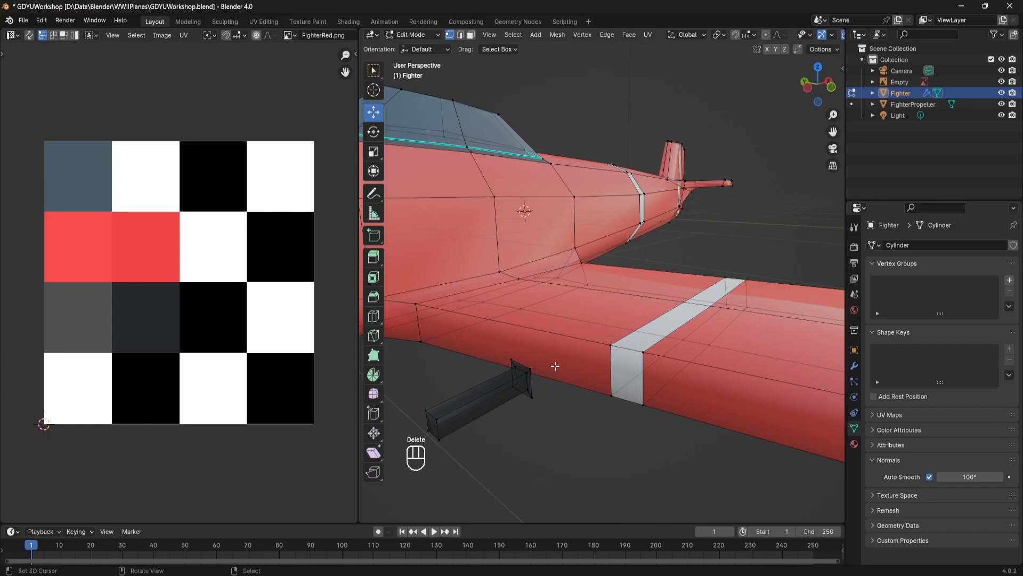
Delete the stray vertices at the corners of the flange at the barrel's base.
right_click(516, 360, "shift")
right_click(535, 400, "shift")
right_click(509, 391, "shift")
middle_click_drag(553, 387, 558, 357)
right_click(517, 395)
scroll(517, 395, "up", 2)
scroll(558, 357, "up", 3)
scroll(559, 358, "down", 2)
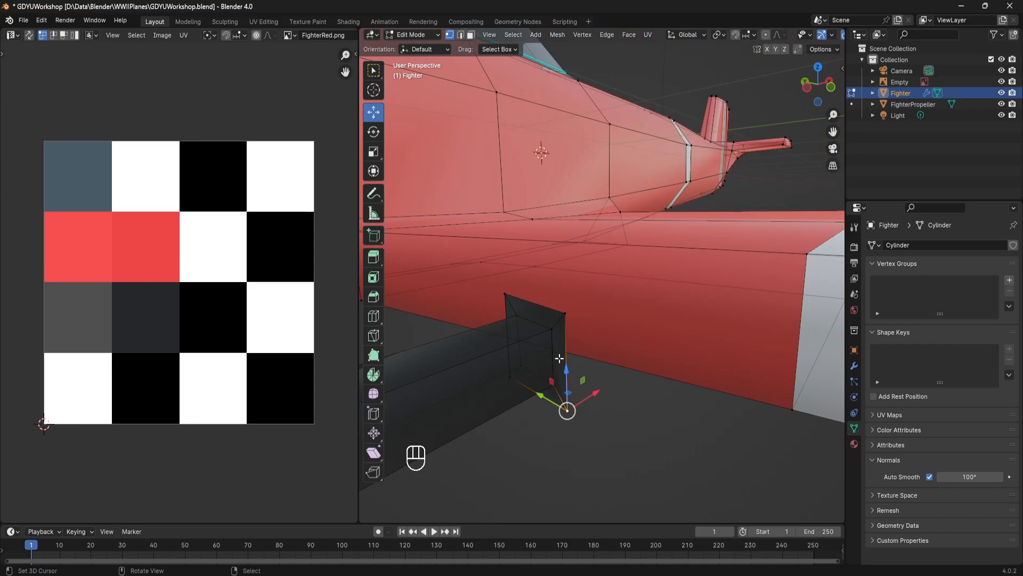
key("x")
left_click(587, 409)
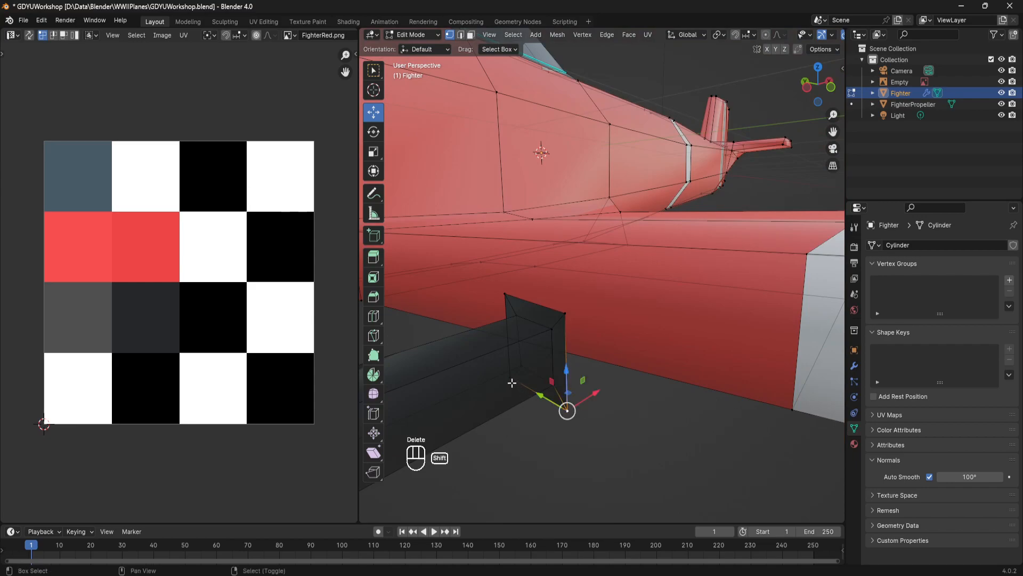
right_click(506, 294)
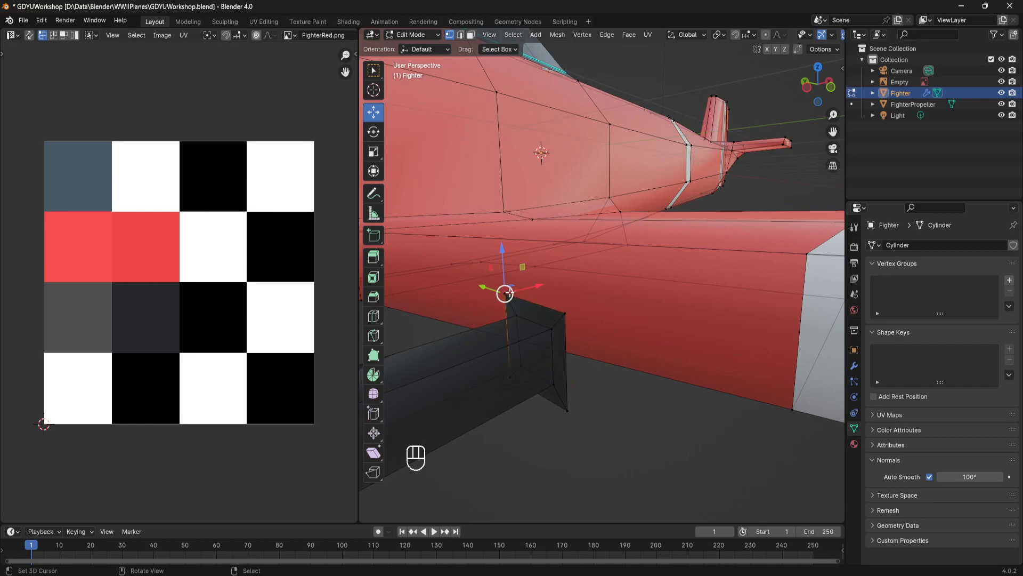
key("x")
left_click(507, 293)
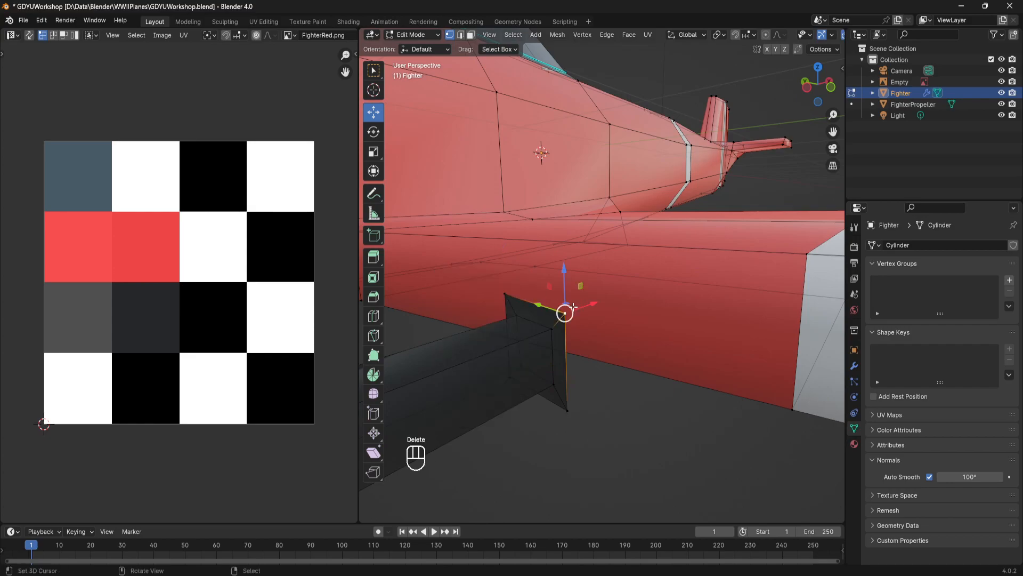
Check the flange corners for doubled vertices by shifting them, undo the test moves, and delete the remaining stray vertex.
right_click(509, 293)
right_click(571, 313)
left_click_drag(593, 304, 618, 298)
key("ctrl+z")
right_click(574, 410)
left_click_drag(588, 399, 579, 401)
key("ctrl+z")
mouse_move(556, 359)
left_mouse_down()
mouse_move(680, 346)
mouse_move(591, 336)
mouse_move(558, 357)
left_mouse_up()
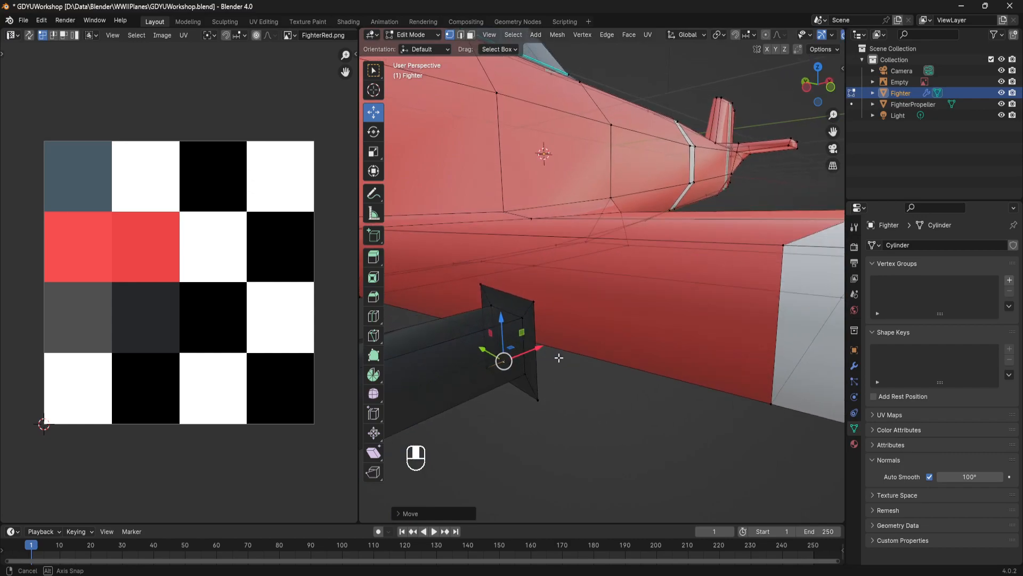
key("x")
left_click(558, 357)
Try to extrude the flange's corner vertices along the X axis, and undo the extrusion.
left_click(487, 368)
left_click(534, 302)
left_click(481, 284)
left_click(486, 367, "shift")
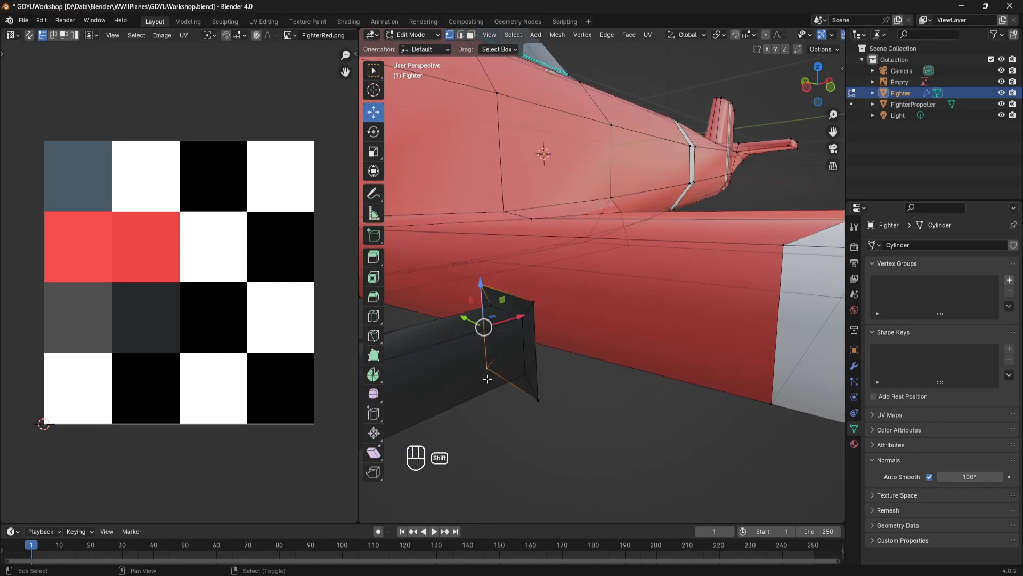
left_click(538, 398)
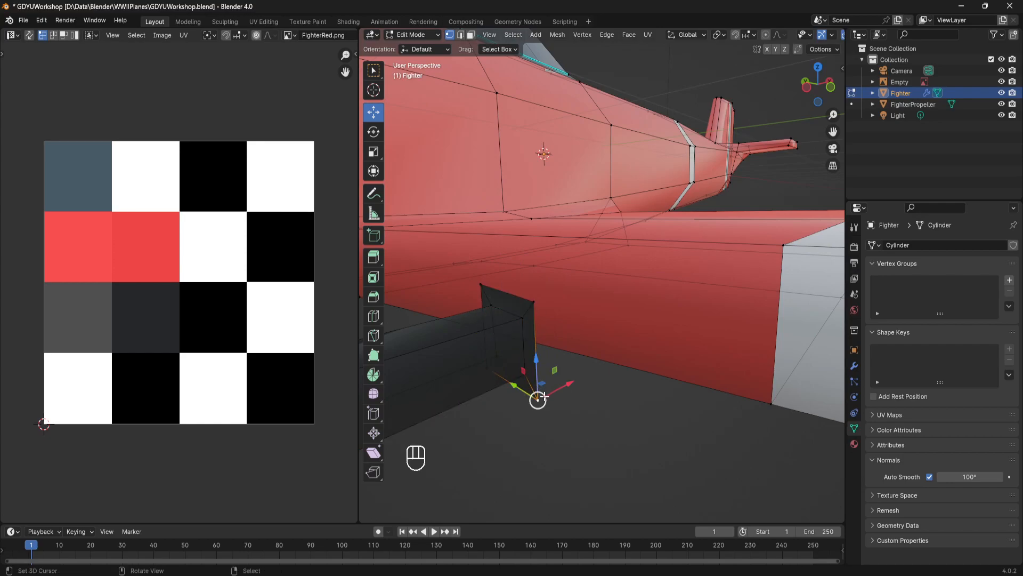
key("e")
key("x")
key("Escape")
key("ctrl+z")
Select the flange's outline and extrude it along the X axis into the wing to rebuild the gun block.
left_click(491, 306, "shift")
left_click(523, 319, "shift")
middle_click_drag(506, 320, 588, 309)
key("e")
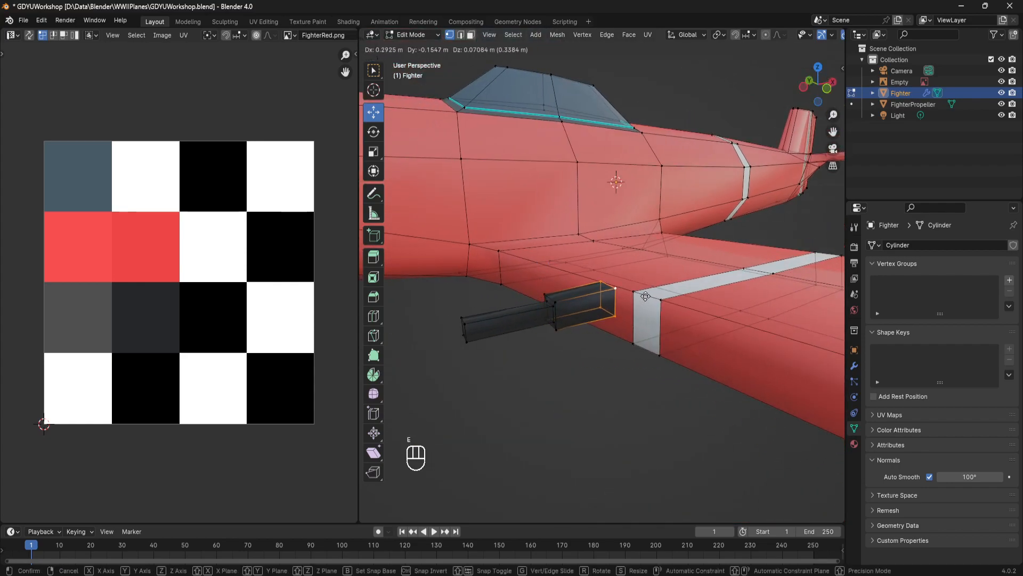
key("x")
left_click(639, 300)
Return to Object Mode, narrow the UV editor to enlarge the 3D view, and save the file.
key("Tab")
middle_click_drag(638, 300, 631, 327)
key("ctrl+s")
mouse_move(499, 365)
middle_mouse_down()
mouse_move(605, 351)
mouse_move(649, 330)
mouse_move(543, 348)
mouse_move(484, 344)
mouse_move(513, 354)
middle_mouse_up()
scroll(513, 353, "down", 5)
left_click_drag(358, 146, 233, 146)
key("ctrl+s")
middle_click_drag(513, 226, 578, 241)
key("ctrl+s")
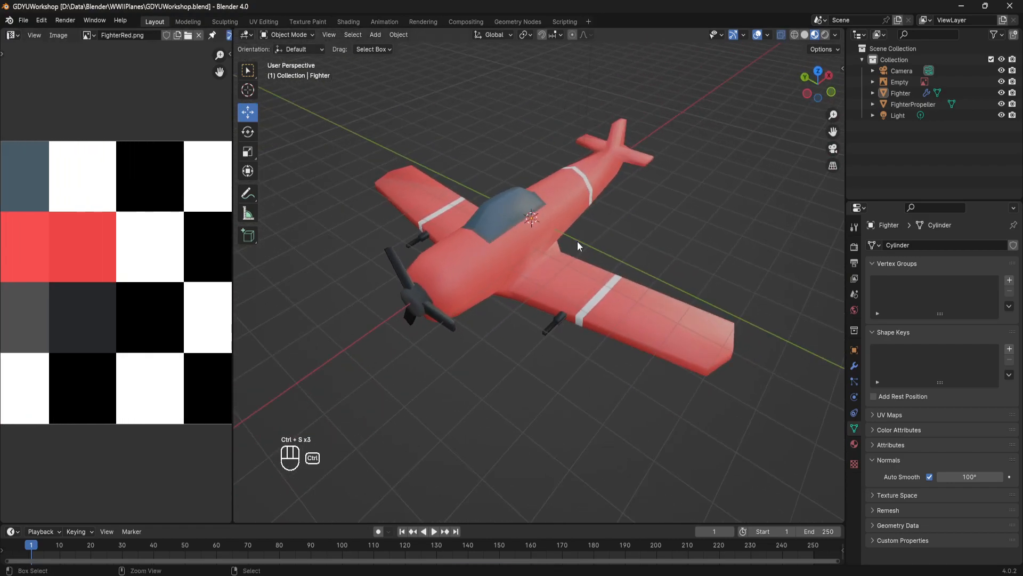
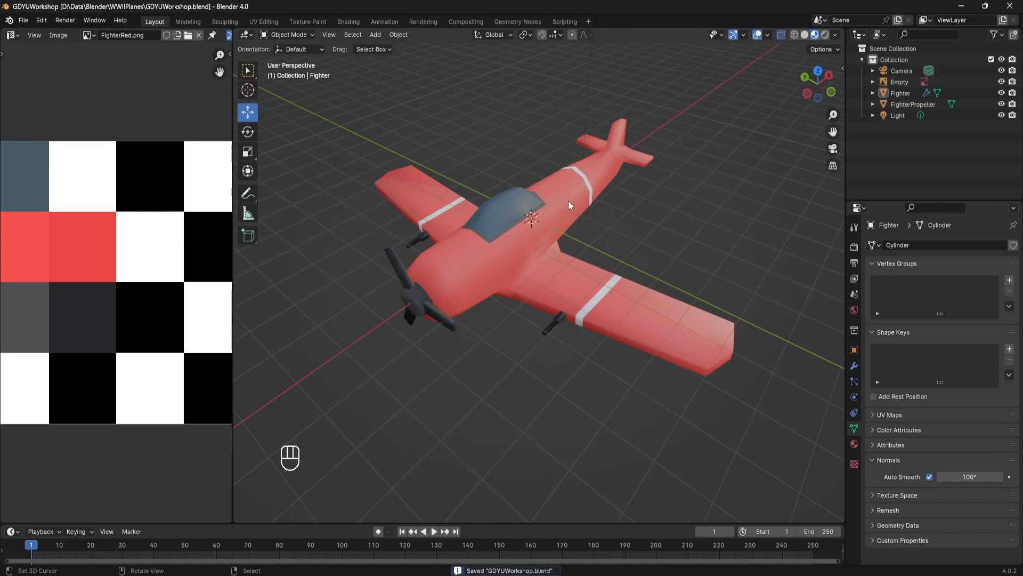
Narrow the UV editor and raise the fighter's entire mesh along the Z axis in Edit Mode.
left_click_drag(233, 101, 130, 102)
scroll(447, 168, "down", 2)
mouse_move(446, 168)
middle_mouse_down()
mouse_move(466, 149)
mouse_move(430, 157)
mouse_move(402, 144)
mouse_move(391, 117)
mouse_move(459, 144)
mouse_move(495, 193)
mouse_move(488, 232)
mouse_move(418, 220)
mouse_move(490, 230)
middle_mouse_up()
left_click(487, 232)
key("Tab")
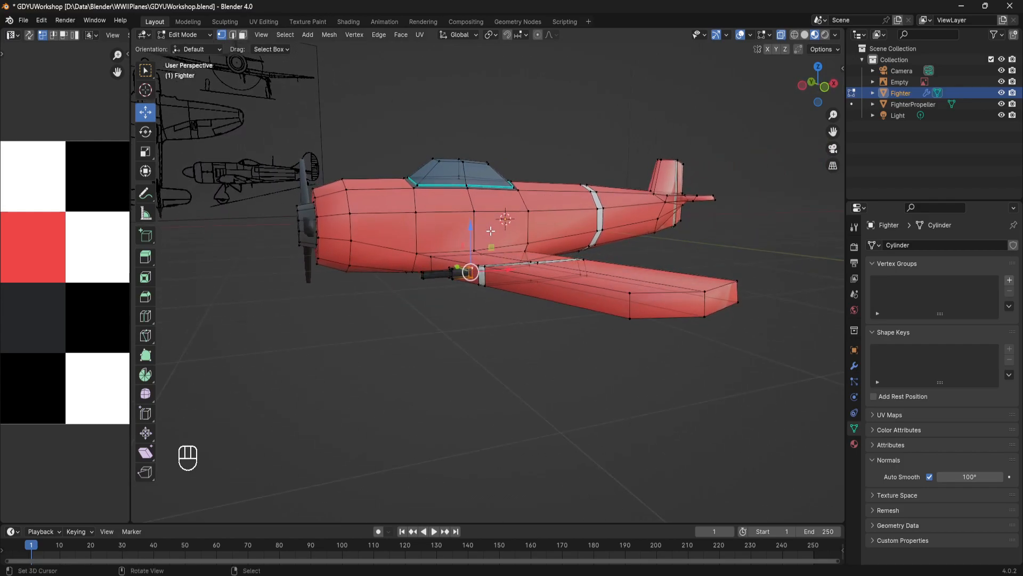
mouse_move(512, 231)
middle_mouse_down()
mouse_move(424, 225)
mouse_move(541, 222)
mouse_move(505, 222)
mouse_move(526, 224)
middle_mouse_up()
key("a")
left_click_drag(521, 189, 522, 158)
middle_click_drag(522, 158, 522, 187)
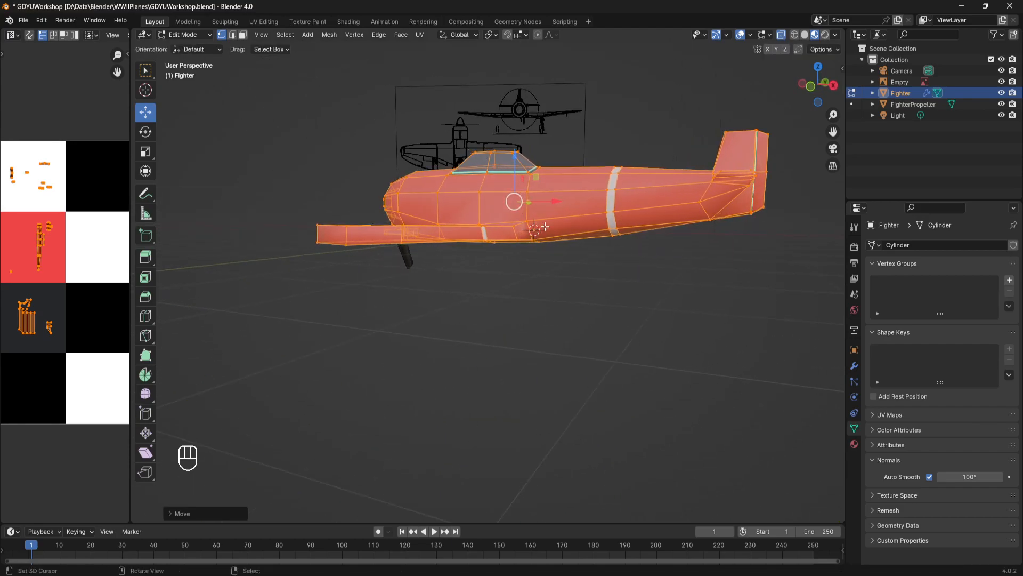
Return to Object Mode, save the file, and raise the propeller about 0.61 m along Z to centre it on the nose.
middle_click_drag(515, 156, 422, 241)
key("Tab")
left_click(337, 251)
key("ctrl+s")
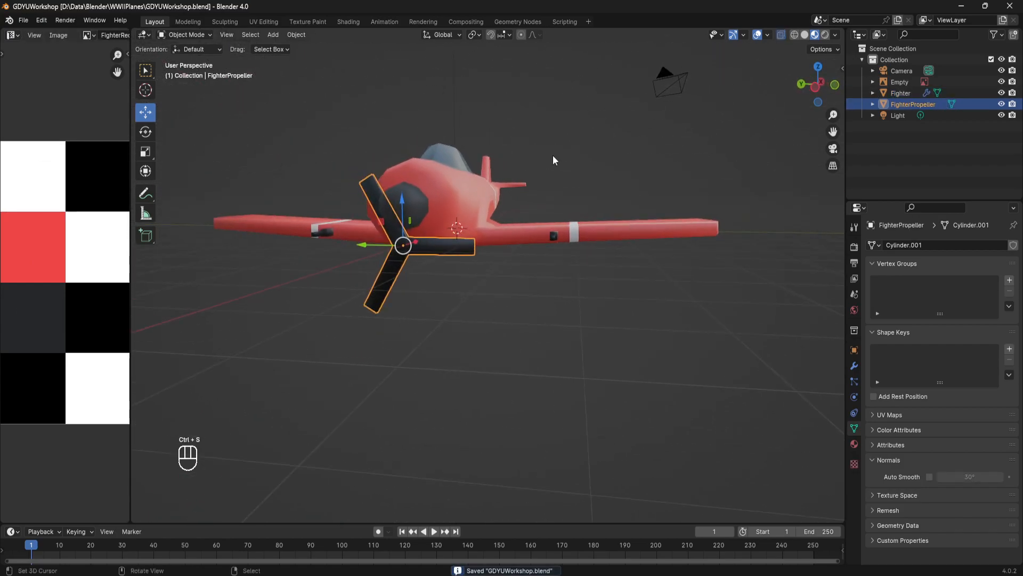
left_click(814, 93)
scroll(488, 238, "up", 5)
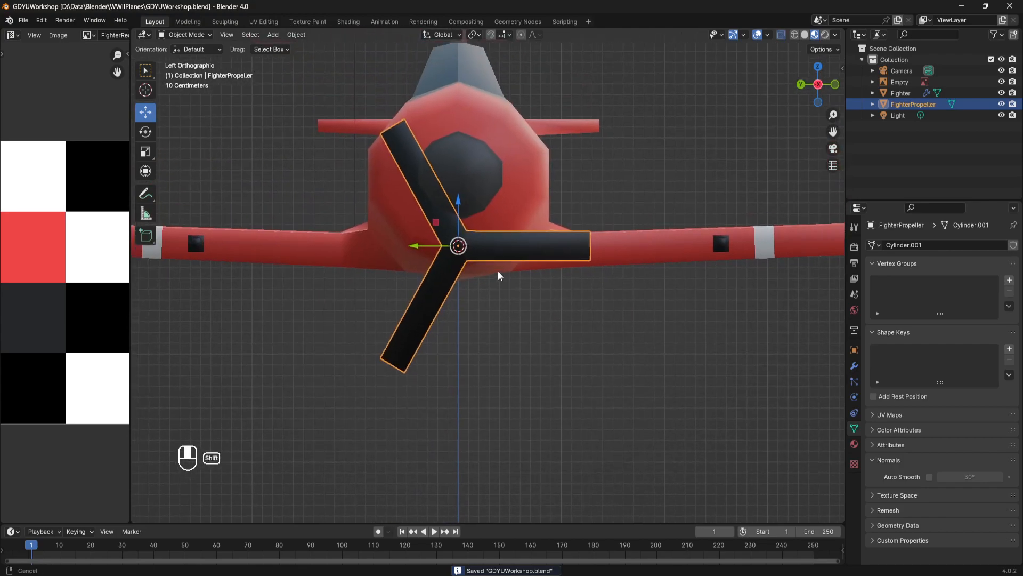
key("g")
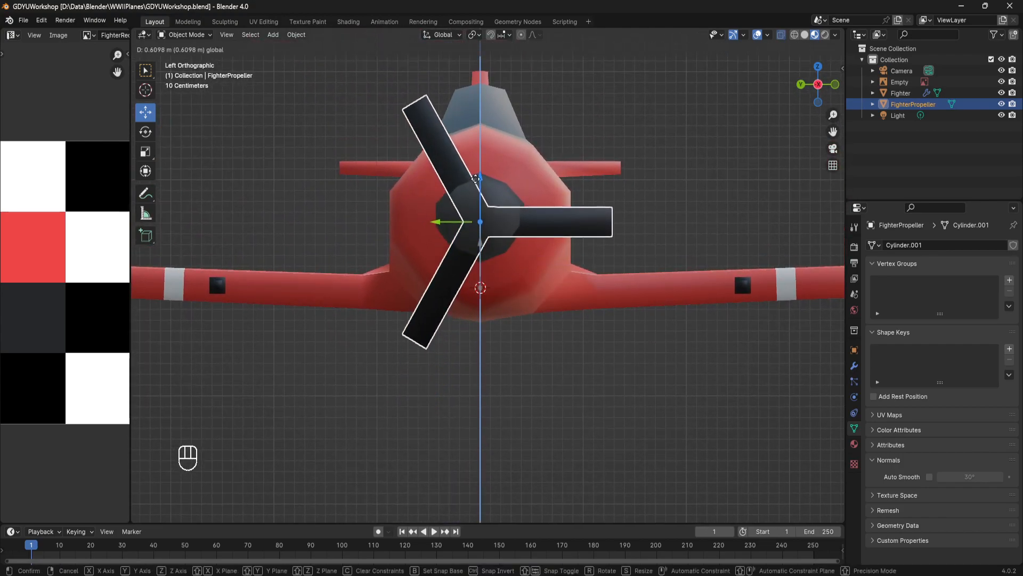
left_click_drag(475, 177, 475, 178)
middle_click_drag(517, 202, 427, 236)
scroll(428, 236, "down", 5)
left_click(478, 262)
key("Tab")
middle_click_drag(512, 262, 556, 271)
key("a")
key("a")
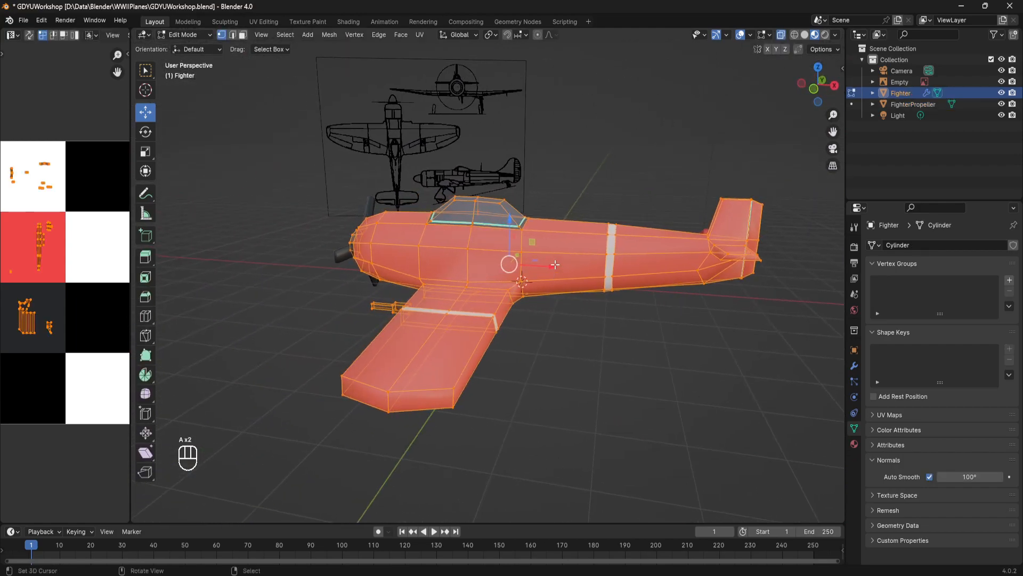
key("Tab")
Test the propeller's rotation around the global X axis, and undo the rotation.
left_click(308, 203)
middle_click_drag(308, 203, 430, 212)
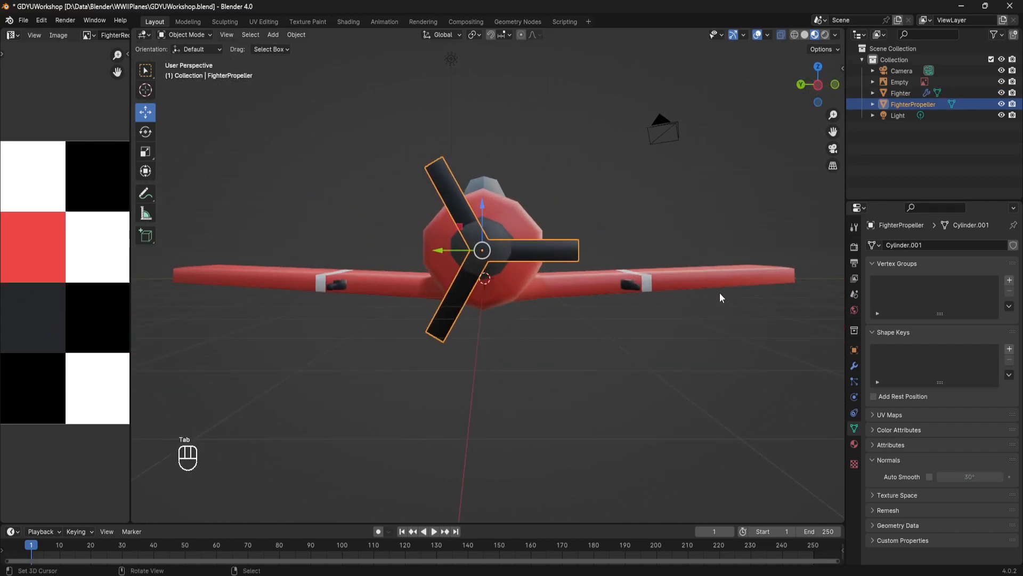
key("r")
key("x")
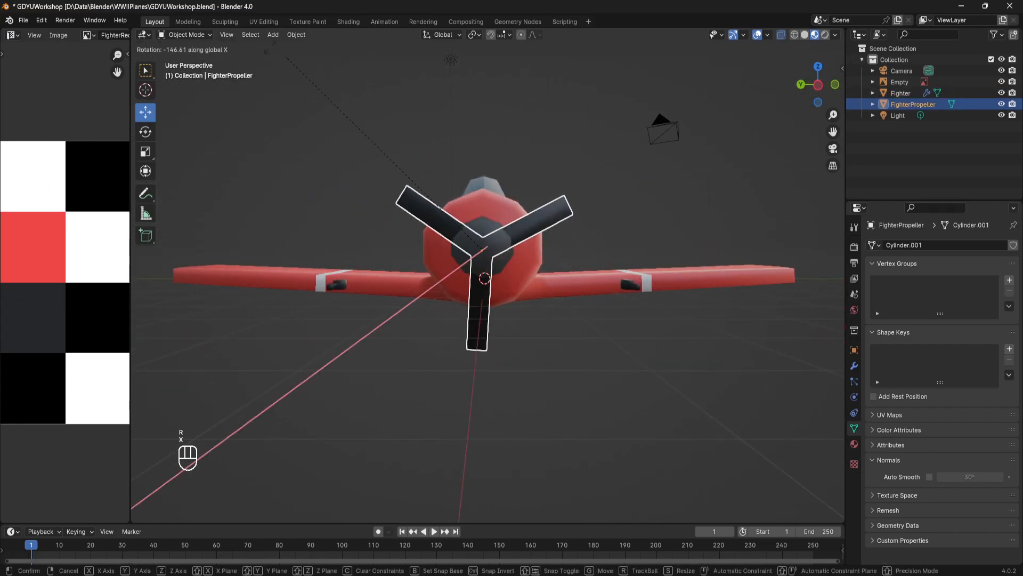
left_click(647, 400)
key("ctrl+z")
Save the file and shift the fighter's whole mesh backward along the X axis in Edit Mode.
middle_click_drag(666, 342, 581, 358)
key("ctrl+s")
key("ctrl+s")
key("Tab")
key("Tab")
left_click(479, 280)
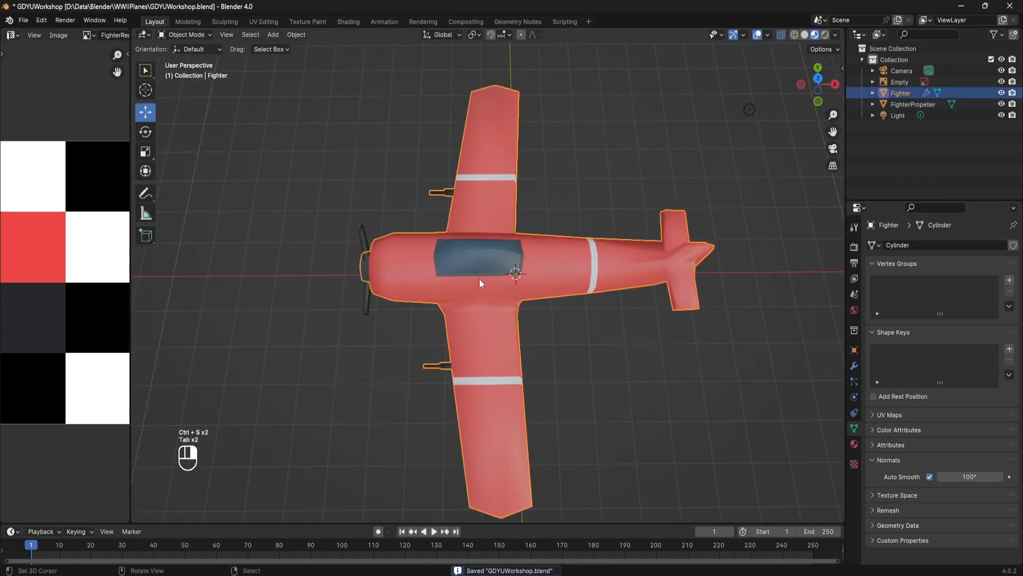
key("Tab")
left_click_drag(559, 308, 595, 306)
middle_click_drag(596, 307, 584, 282)
key("Tab")
Move the propeller along the X axis to seat it against the fighter's nose, and save the file.
left_click(372, 245)
middle_click_drag(371, 246, 451, 266)
left_click_drag(451, 261, 436, 273)
scroll(426, 269, "up", 4)
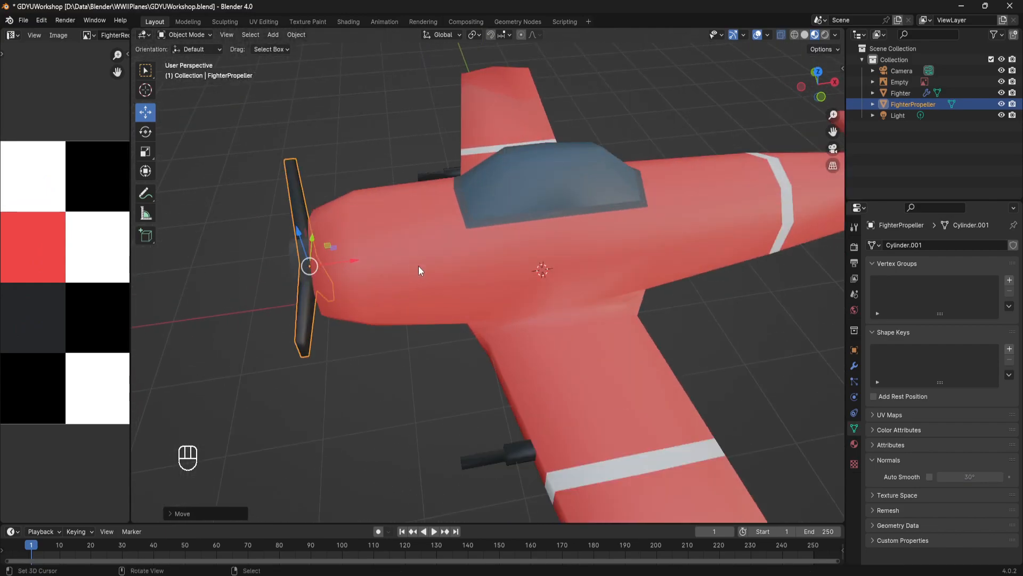
middle_click_drag(419, 267, 496, 264, "shift")
key("Tab")
key("Tab")
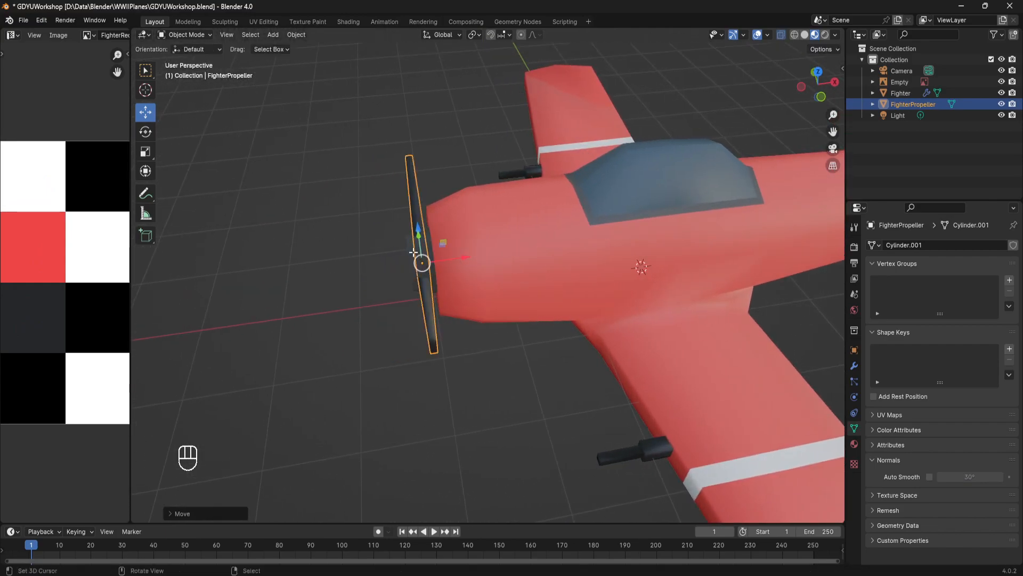
left_click(363, 261)
key("ctrl+s")
Examine the propeller's fit on the nose from several angles, and save the file.
scroll(363, 260, "down", 5)
middle_click_drag(366, 259, 423, 244)
key("ctrl+s")
left_click(562, 273)
middle_click_drag(561, 273, 452, 257)
key("ctrl+s")
left_click(497, 297)
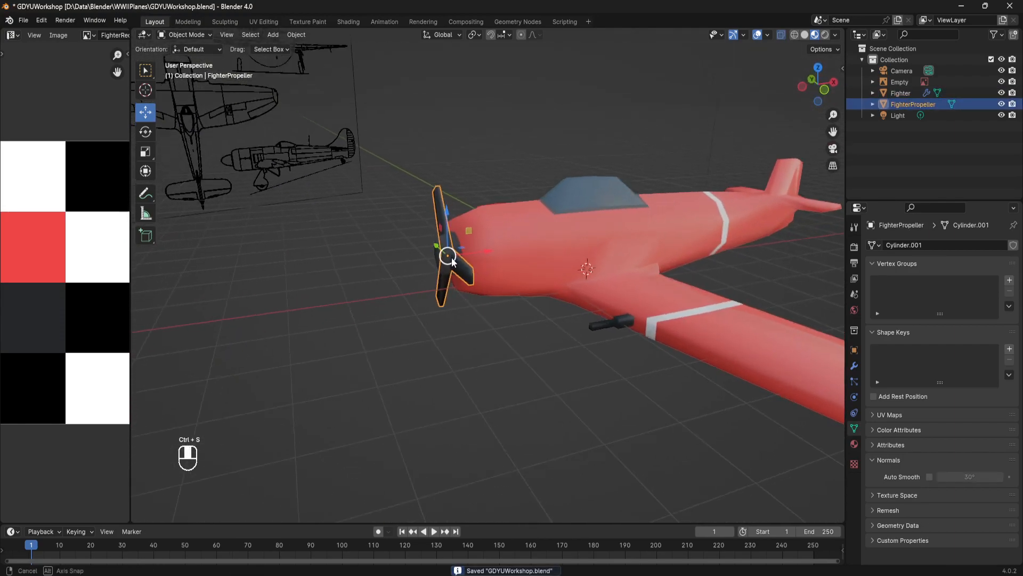
left_click(539, 297)
middle_click_drag(540, 296, 571, 325)
key("ctrl+s")
Select the Fighter and FighterPropeller objects together and save the file.
right_click(472, 271)
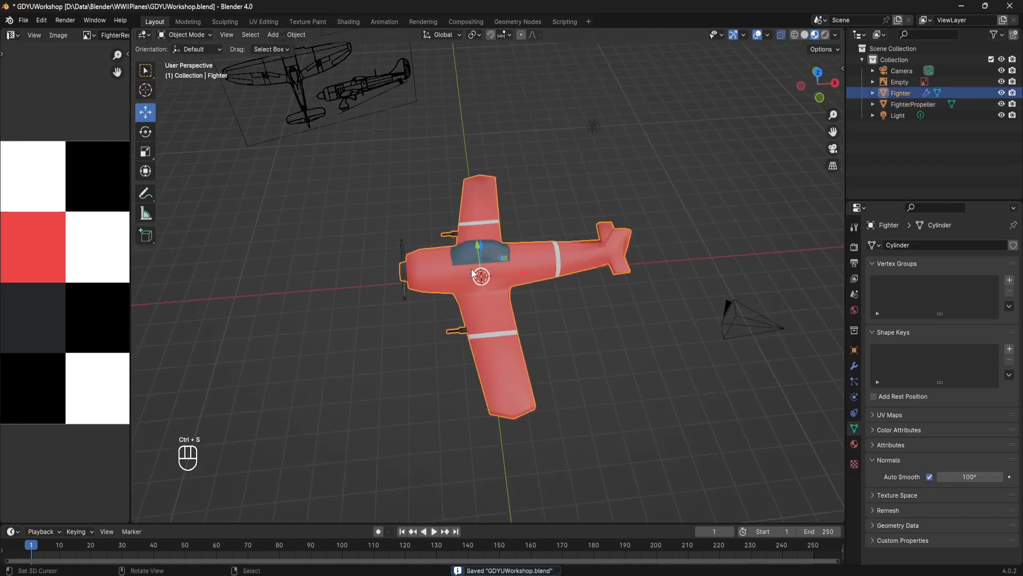
middle_click_drag(471, 270, 525, 261)
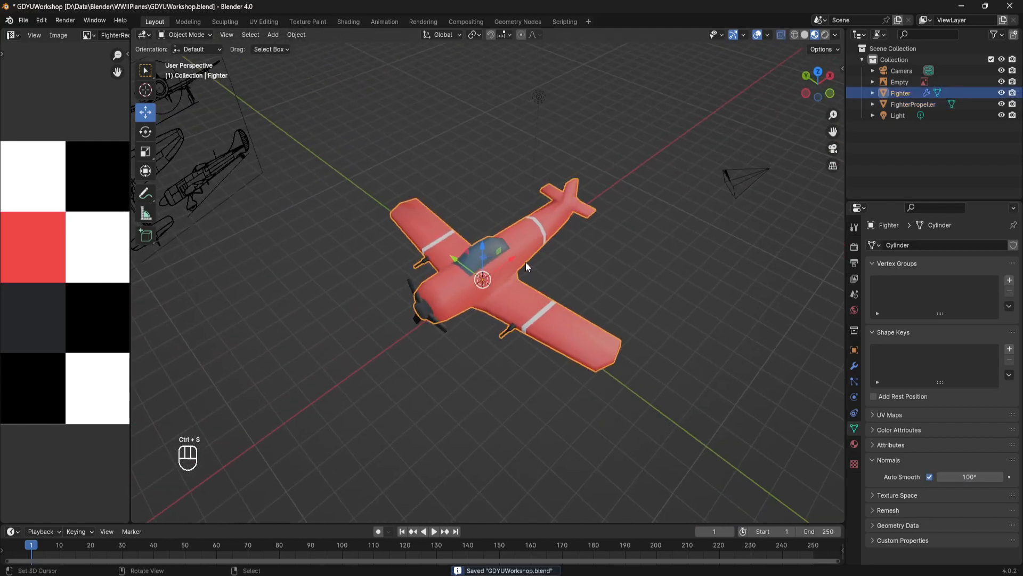
left_click(412, 283, "shift")
middle_click_drag(416, 286, 443, 295)
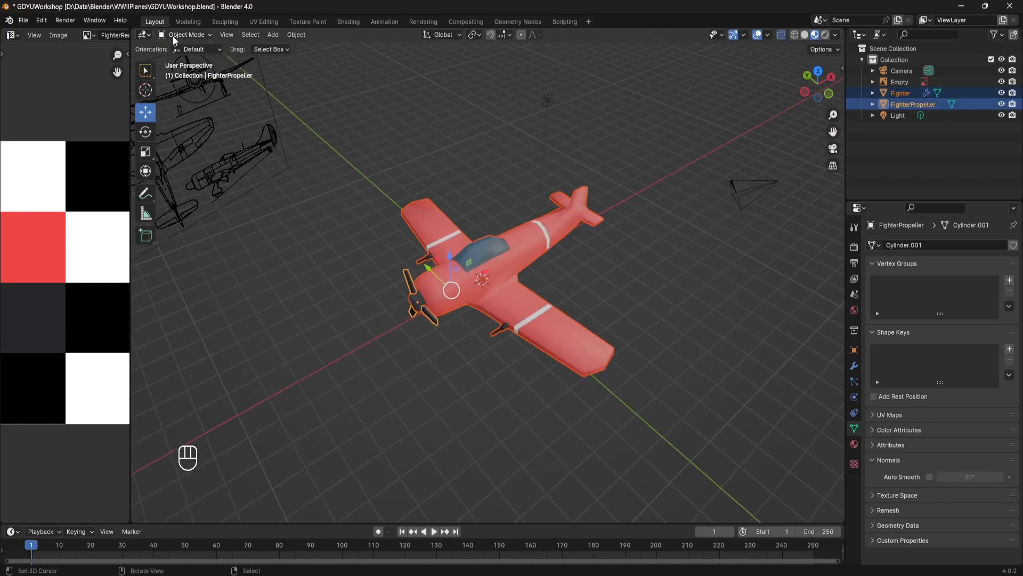
left_click(23, 21)
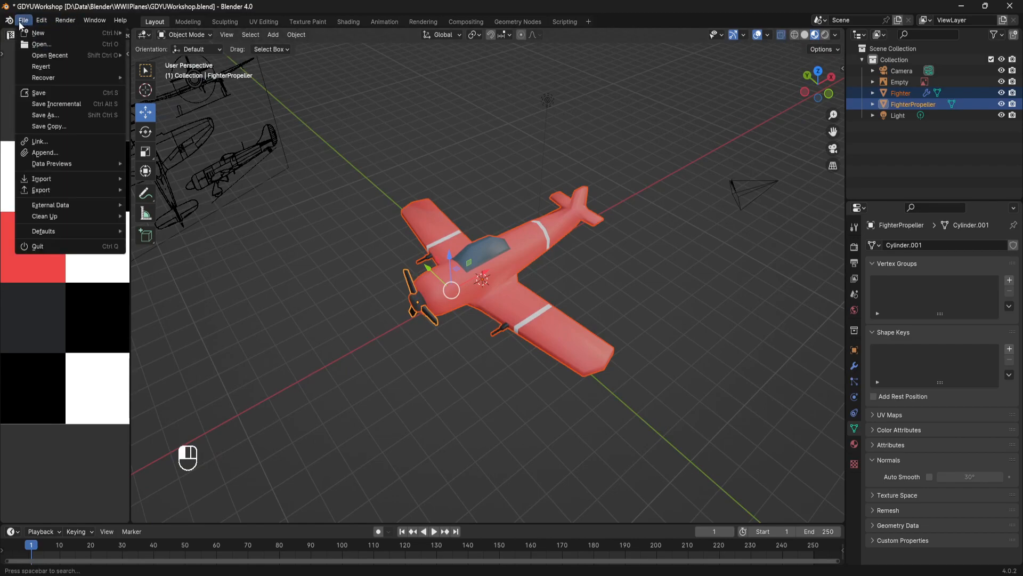
key("ctrl+s")
Start an FBX export into the WWIIPlanes folder, keeping the file name GDYUWorkshop.fbx.
left_click(23, 20)
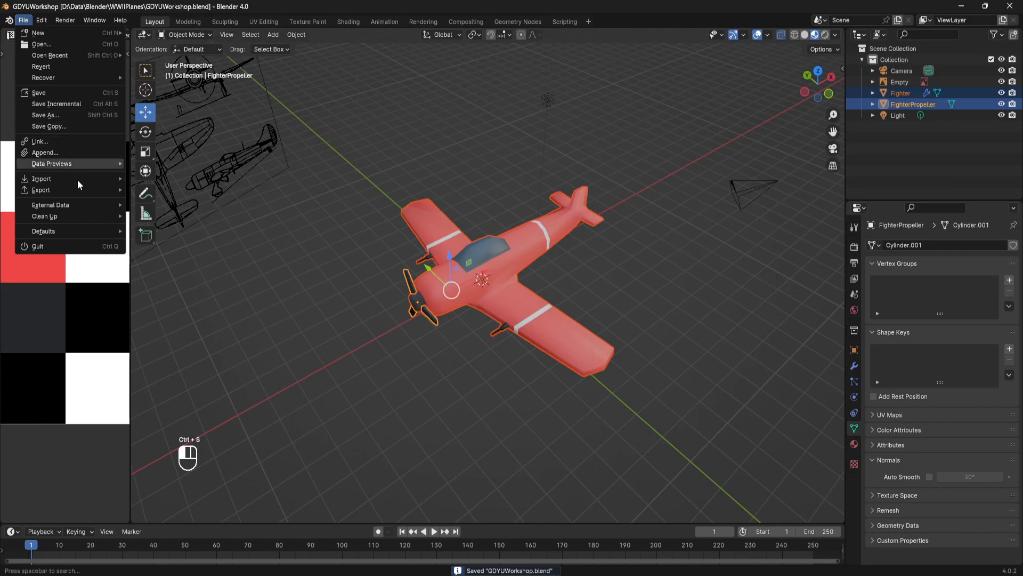
mouse_move(88, 191)
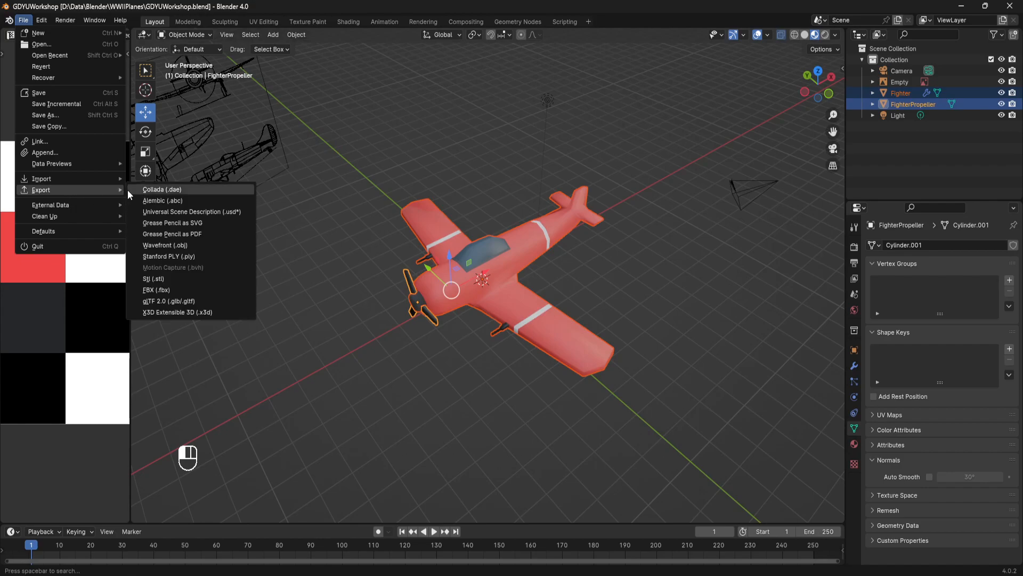
left_click(155, 292)
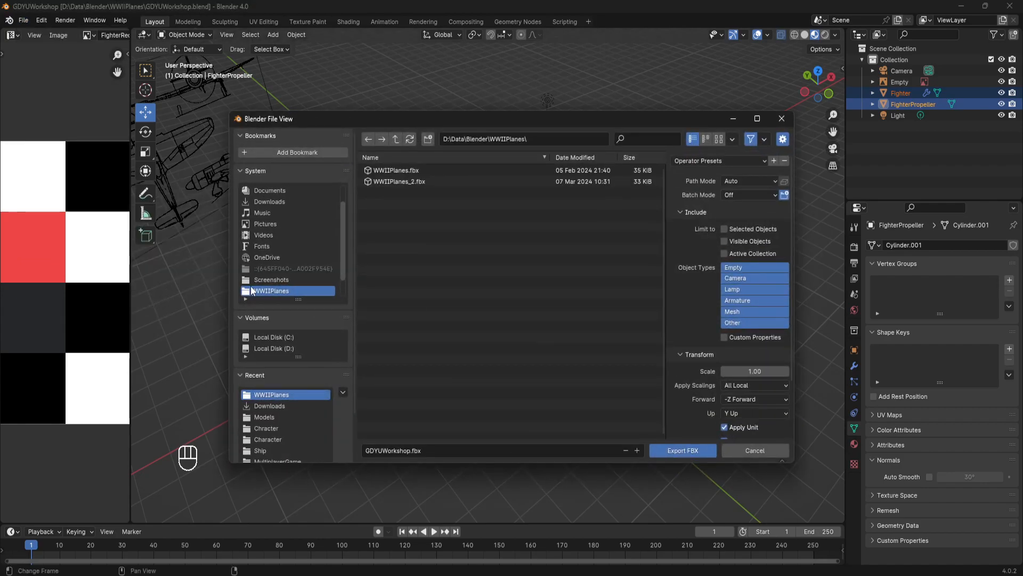
left_click(389, 450)
key("End")
double_click(406, 450)
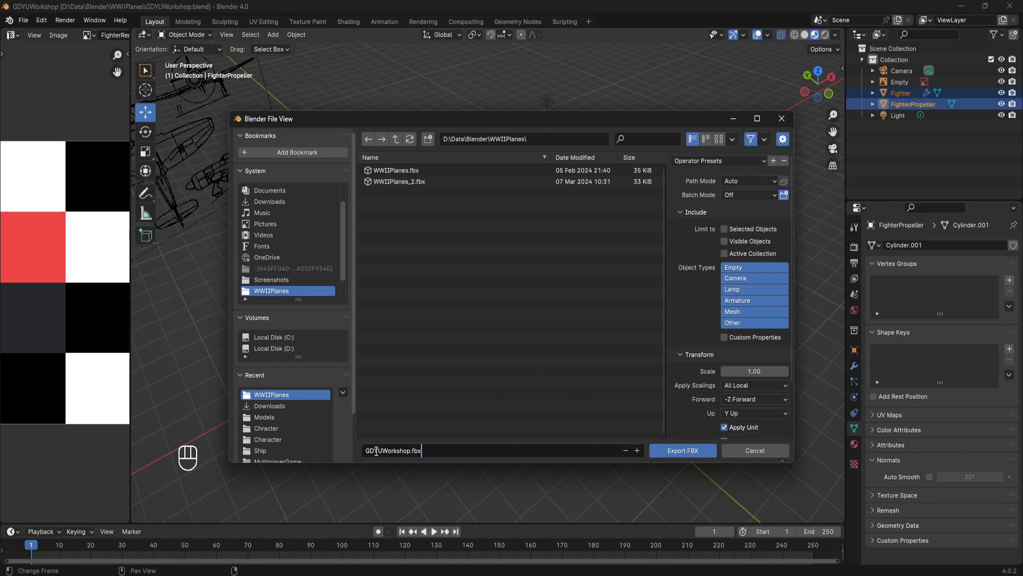
key("End")
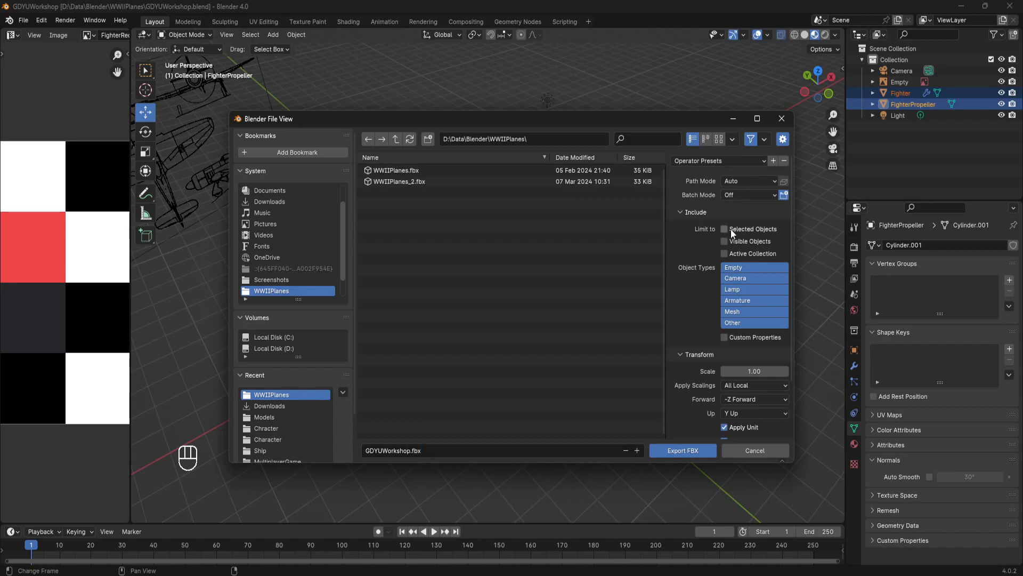
Limit the FBX export to selected objects, enable Apply Transform, and export GDYUWorkshop.fbx.
scroll(768, 314, "down", 3)
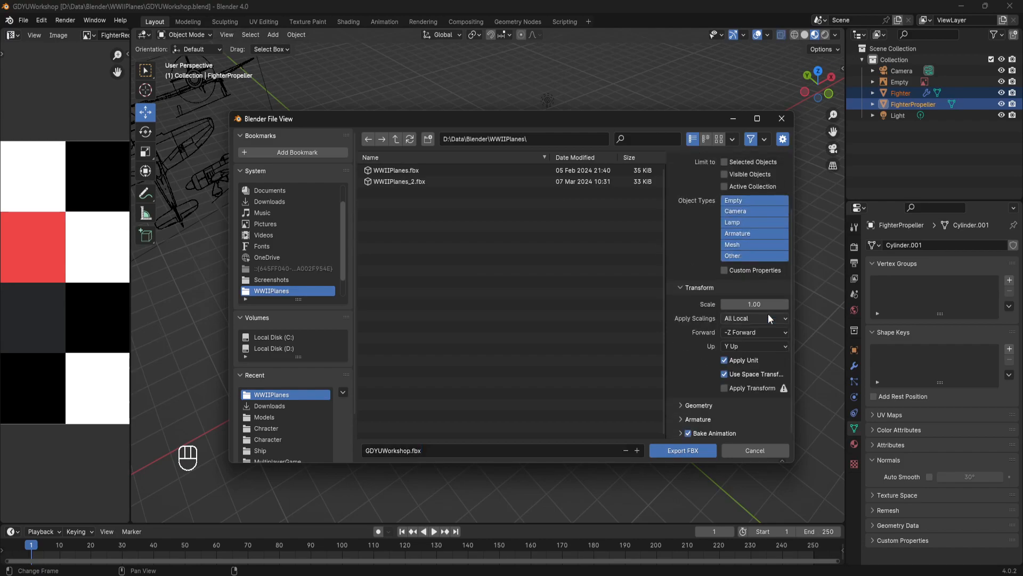
scroll(769, 313, "up", 2)
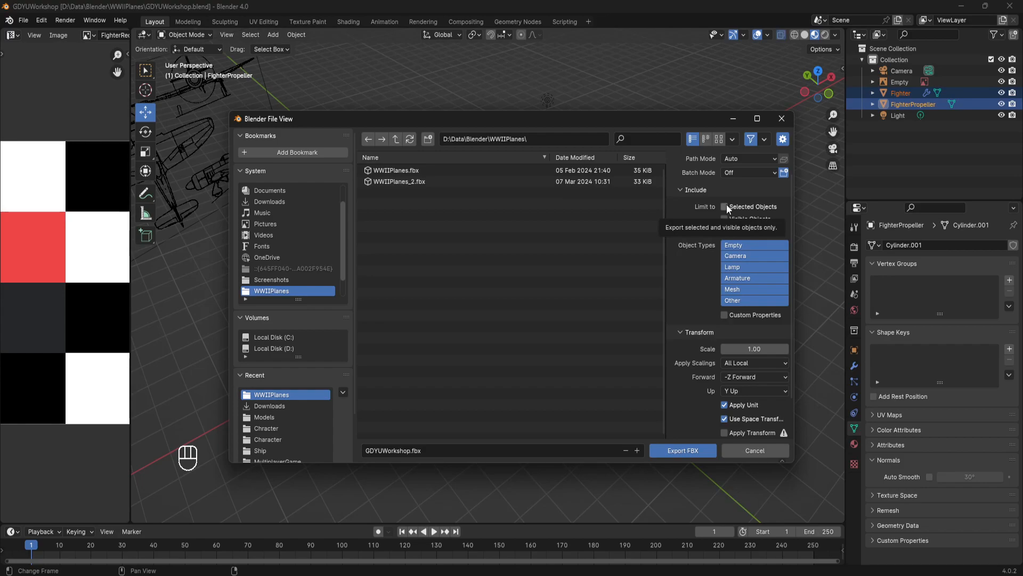
left_click(724, 206)
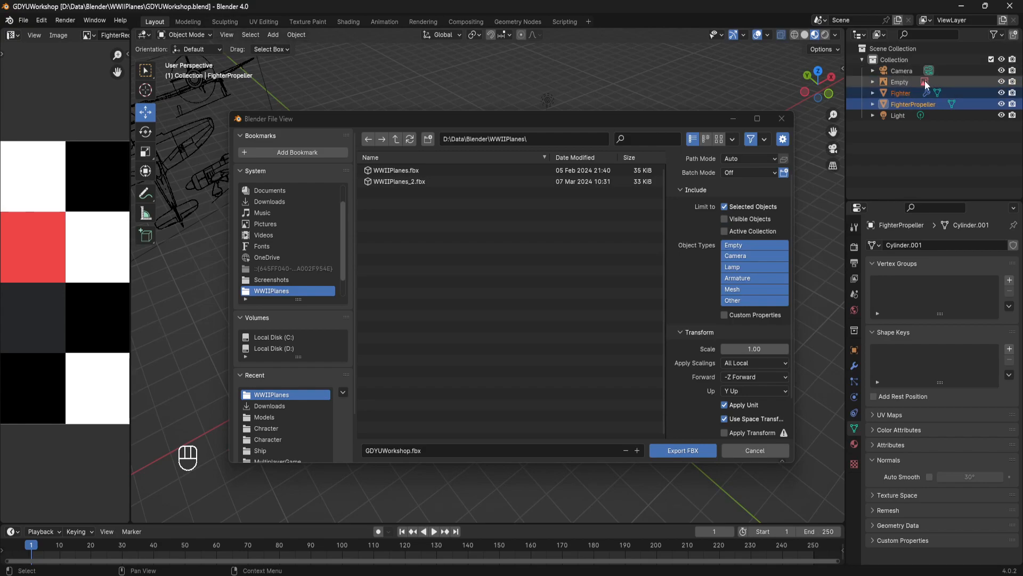
scroll(747, 266, "down", 3)
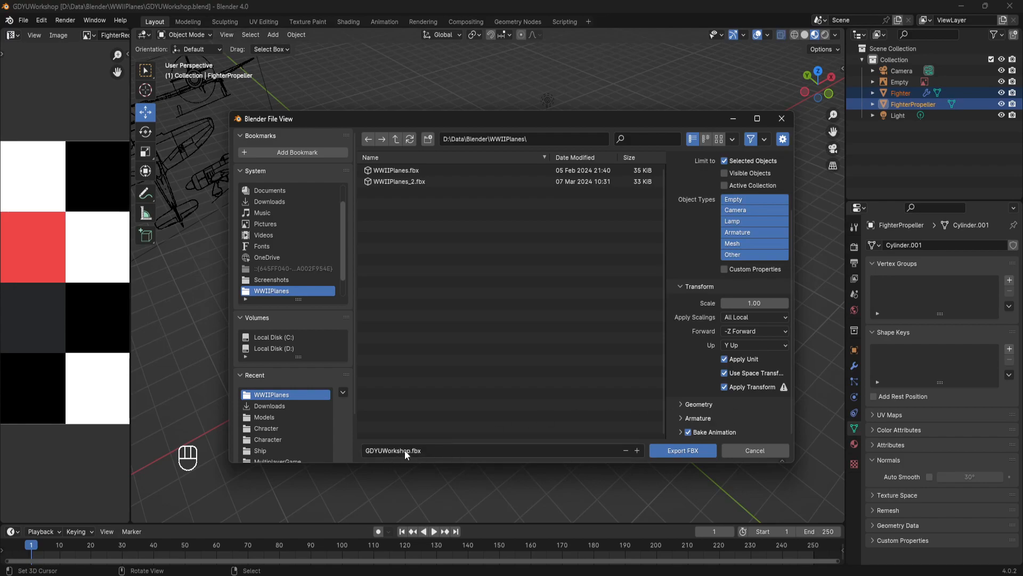
left_click(676, 450)
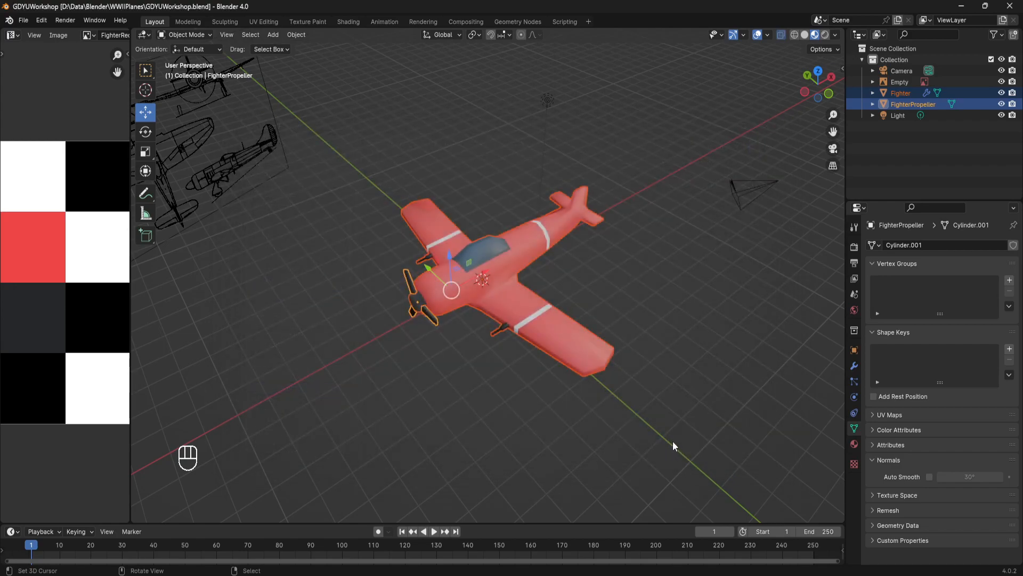
Deselect all objects, save the file, and examine the finished fighter from several angles.
middle_click_drag(664, 411, 635, 282)
key("ctrl+s")
middle_click_drag(630, 230, 622, 285, "shift")
key("ctrl+s")
middle_click_drag(617, 321, 616, 335)
middle_click_drag(616, 335, 614, 300, "shift")
key("ctrl+s")
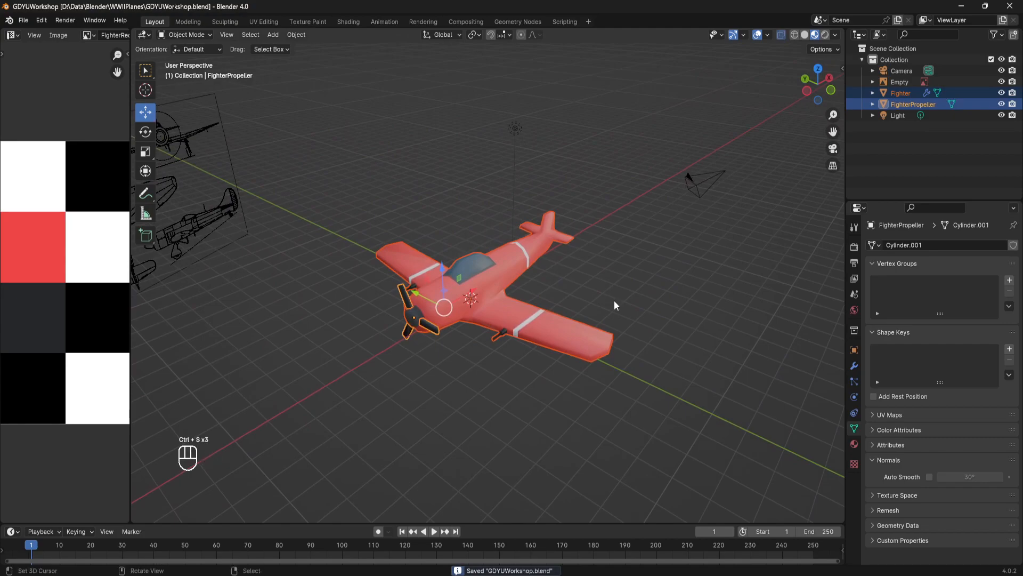
middle_click_drag(614, 300, 604, 331)
left_click(508, 324)
key("ctrl+s")
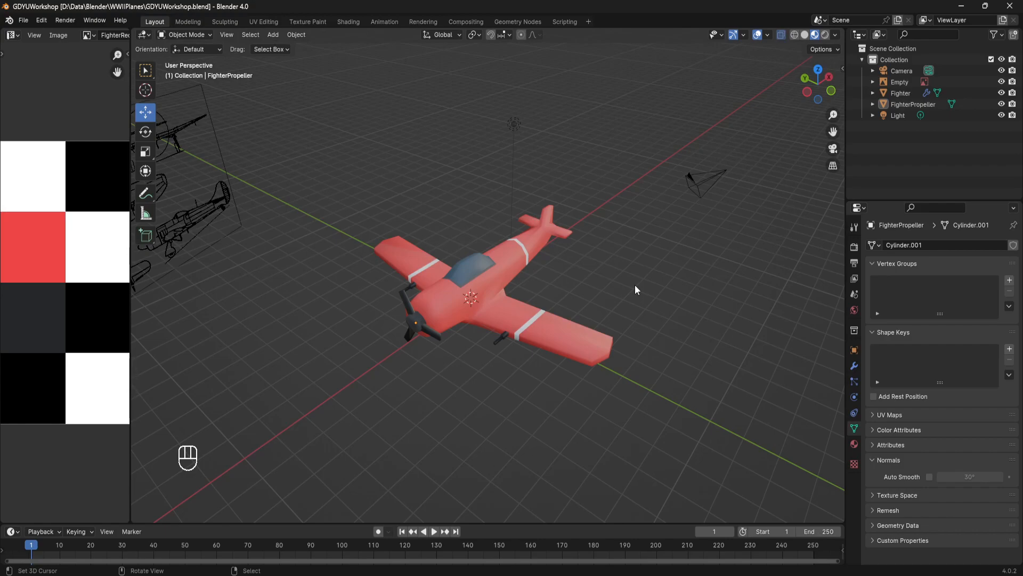
middle_click_drag(639, 264, 625, 287)
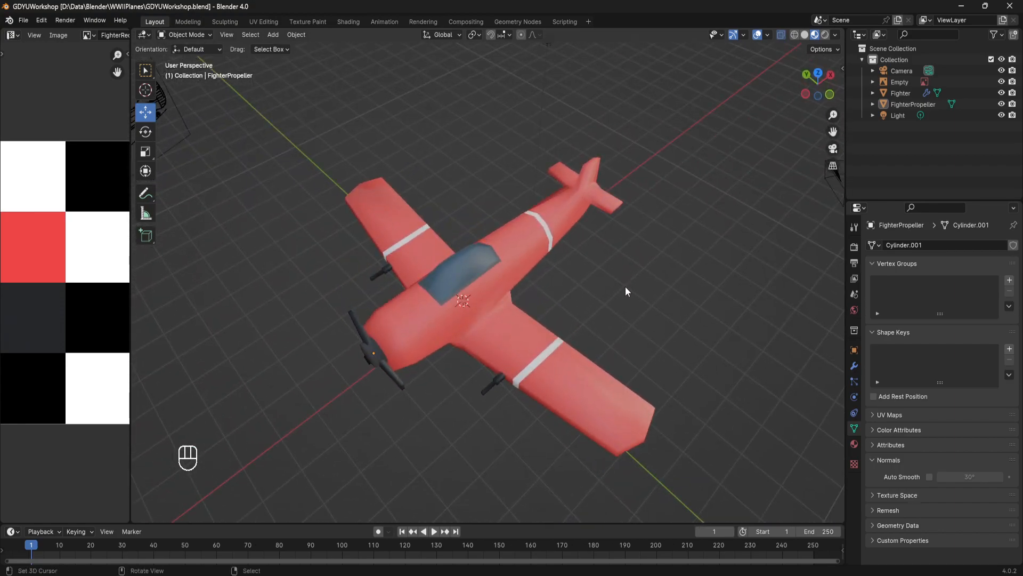